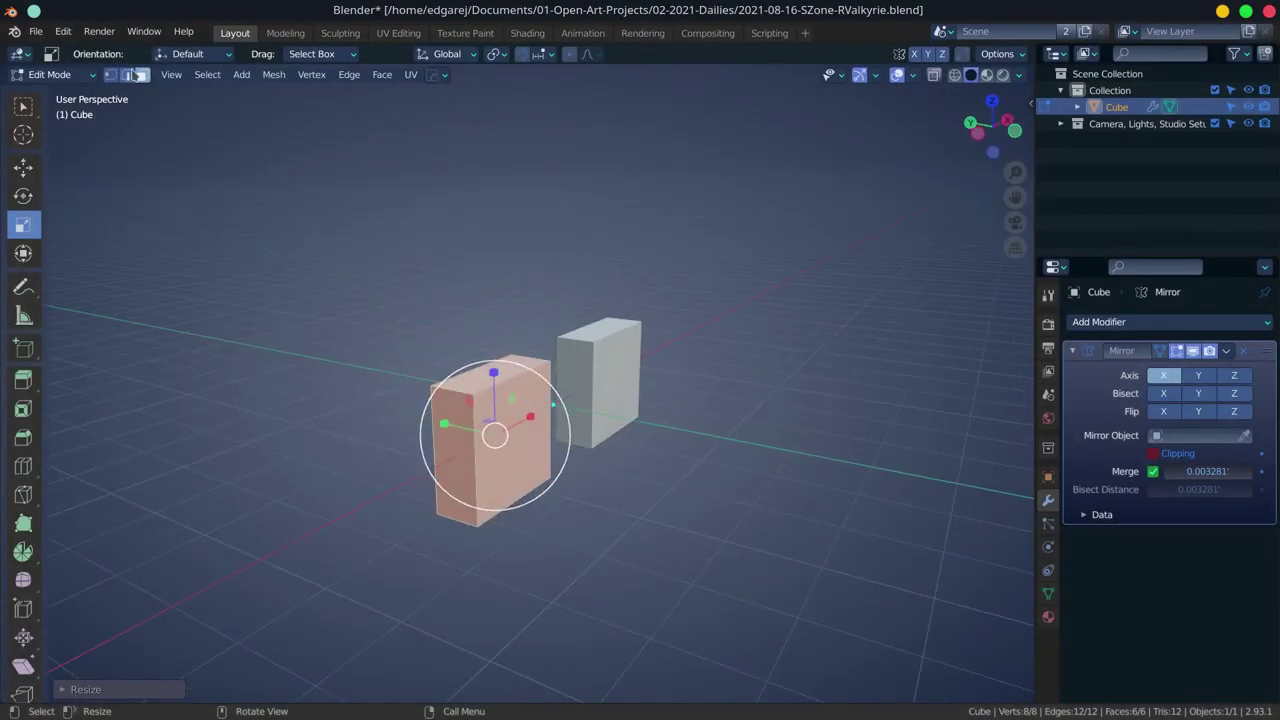
- Rotate the mirrored wing mesh, hide the wings from view and save the blend file
{"action": "left_click", "coordinate": [23, 196]}
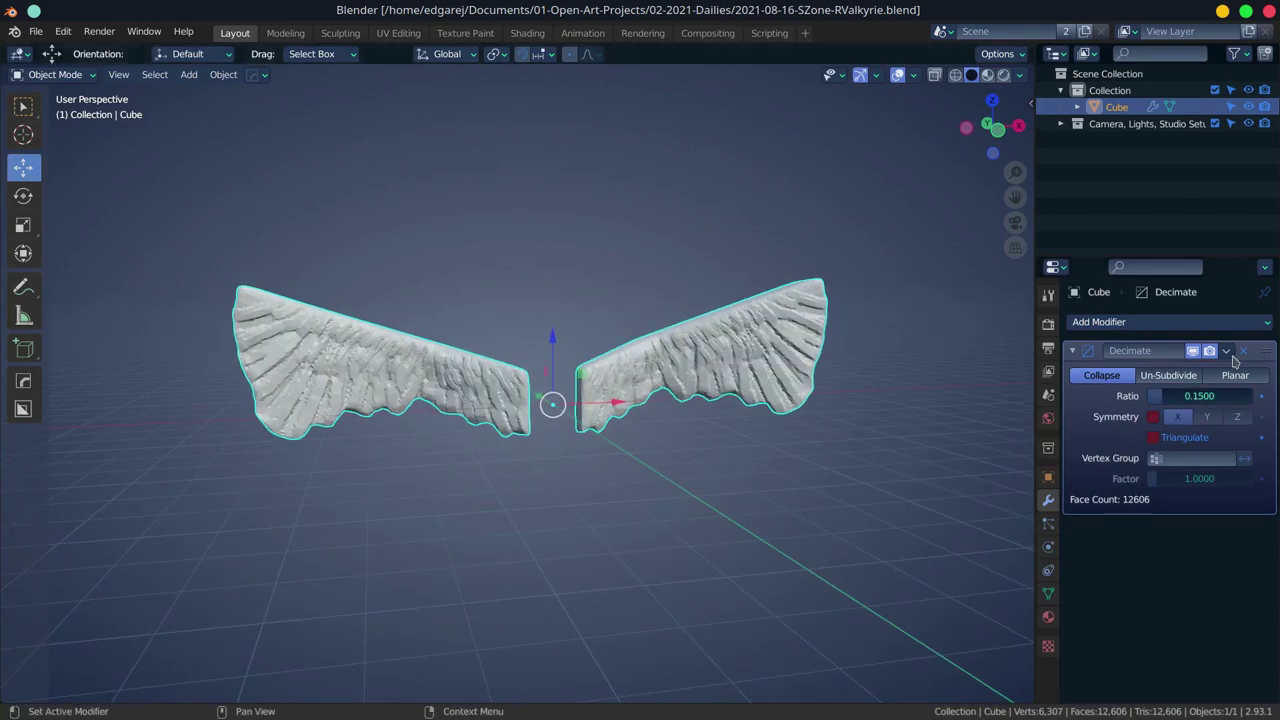
{"action": "type", "text": "Wings"}
{"action": "left_click", "coordinate": [1248, 107]}
{"action": "key", "text": "ctrl+s"}
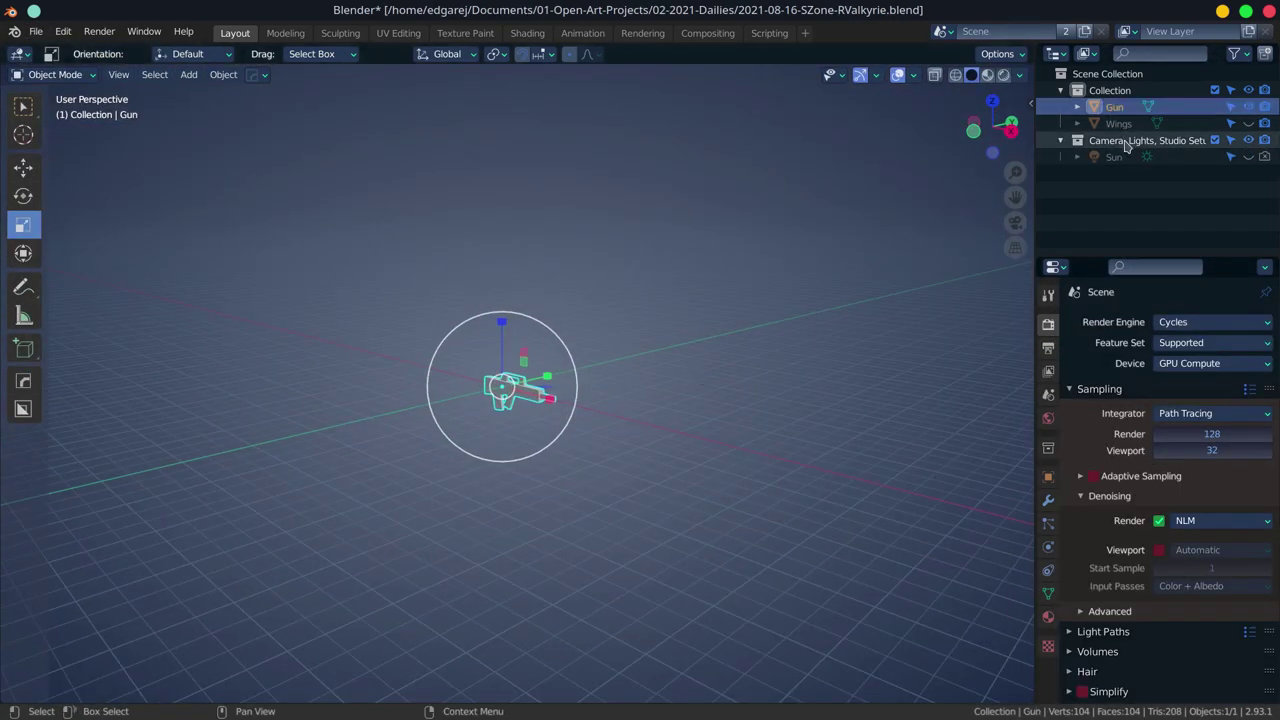
- Choose the Caucasian female (F_CA01) MB-Lab base character
{"action": "left_click", "coordinate": [955, 185]}
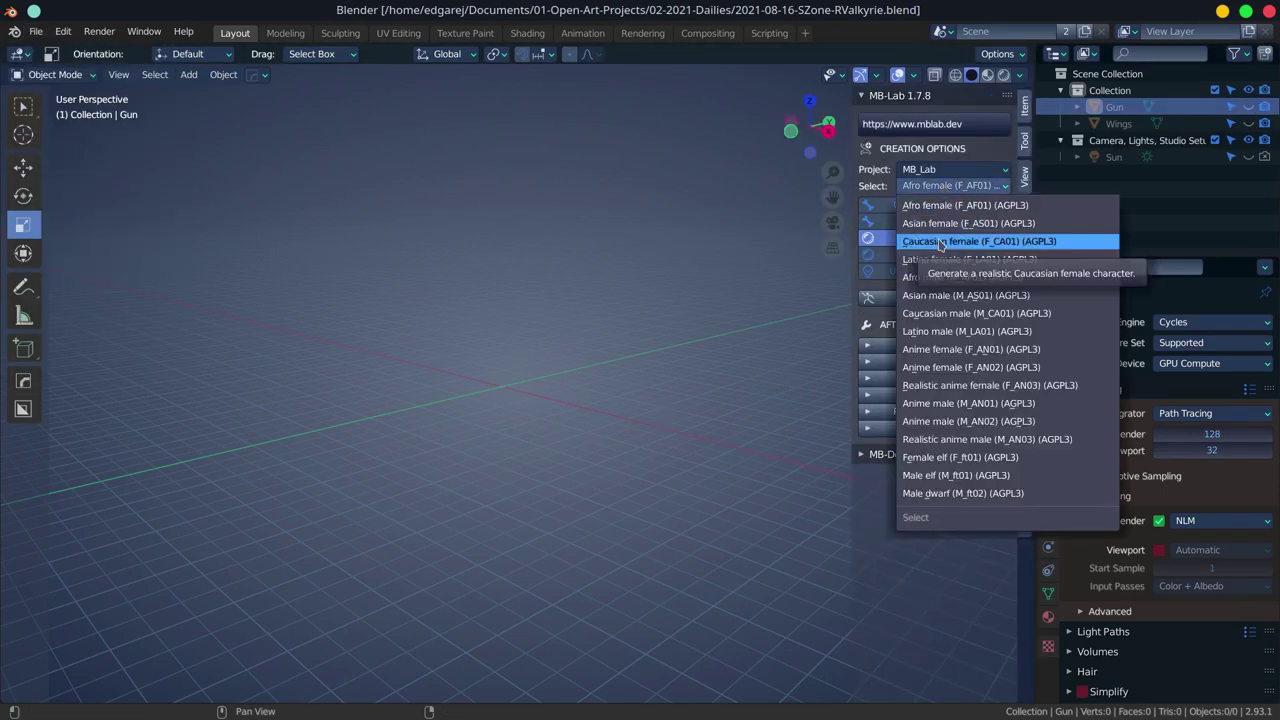
{"action": "left_click", "coordinate": [943, 240]}
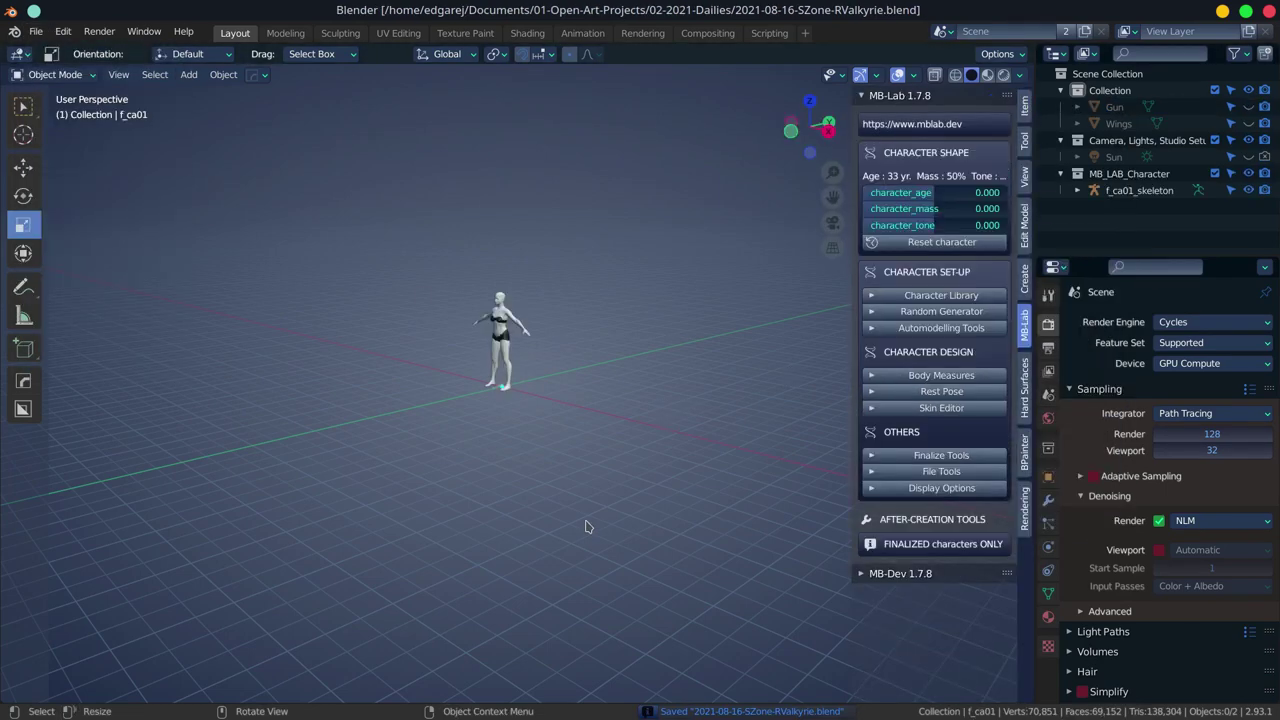
{"action": "scroll", "coordinate": [543, 314], "scroll_direction": "up", "scroll_amount": 4}
{"action": "scroll", "coordinate": [724, 372], "scroll_direction": "up", "scroll_amount": 5}
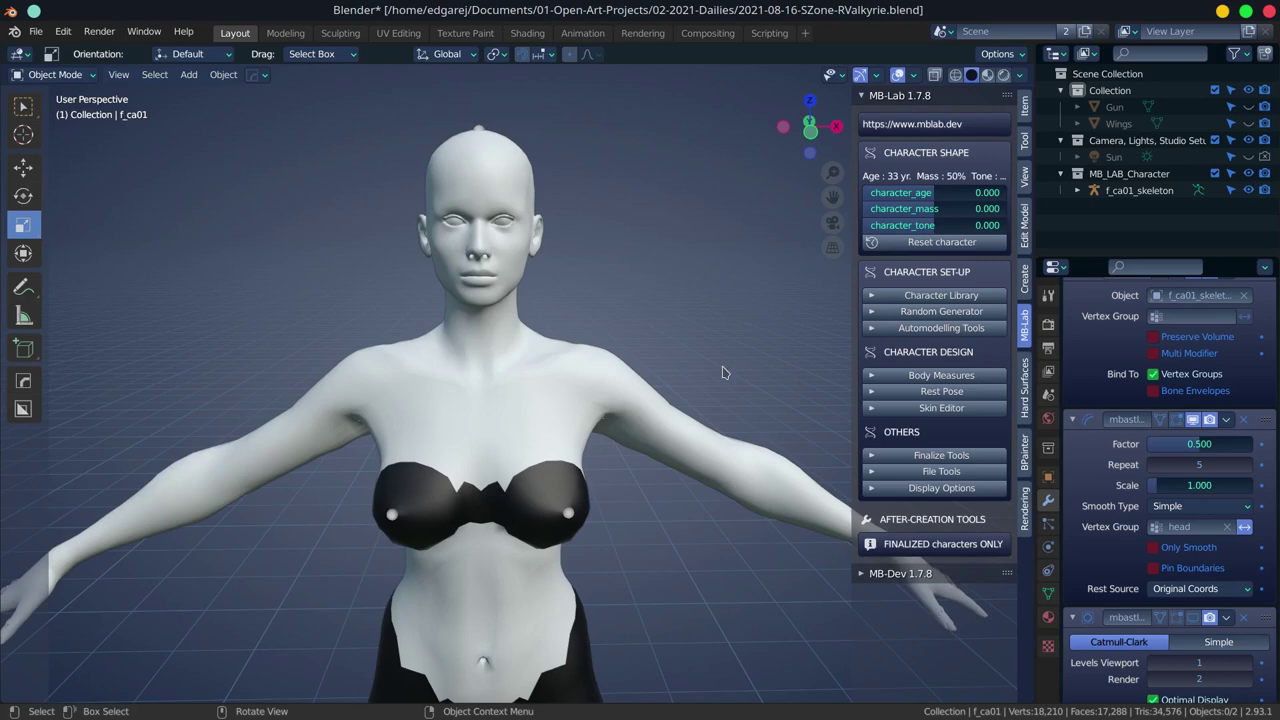
- Set the Character Library phenotype to euroartic and expand the skin editor settings
{"action": "left_click", "coordinate": [872, 298]}
{"action": "left_click", "coordinate": [955, 541]}
{"action": "left_click", "coordinate": [948, 359]}
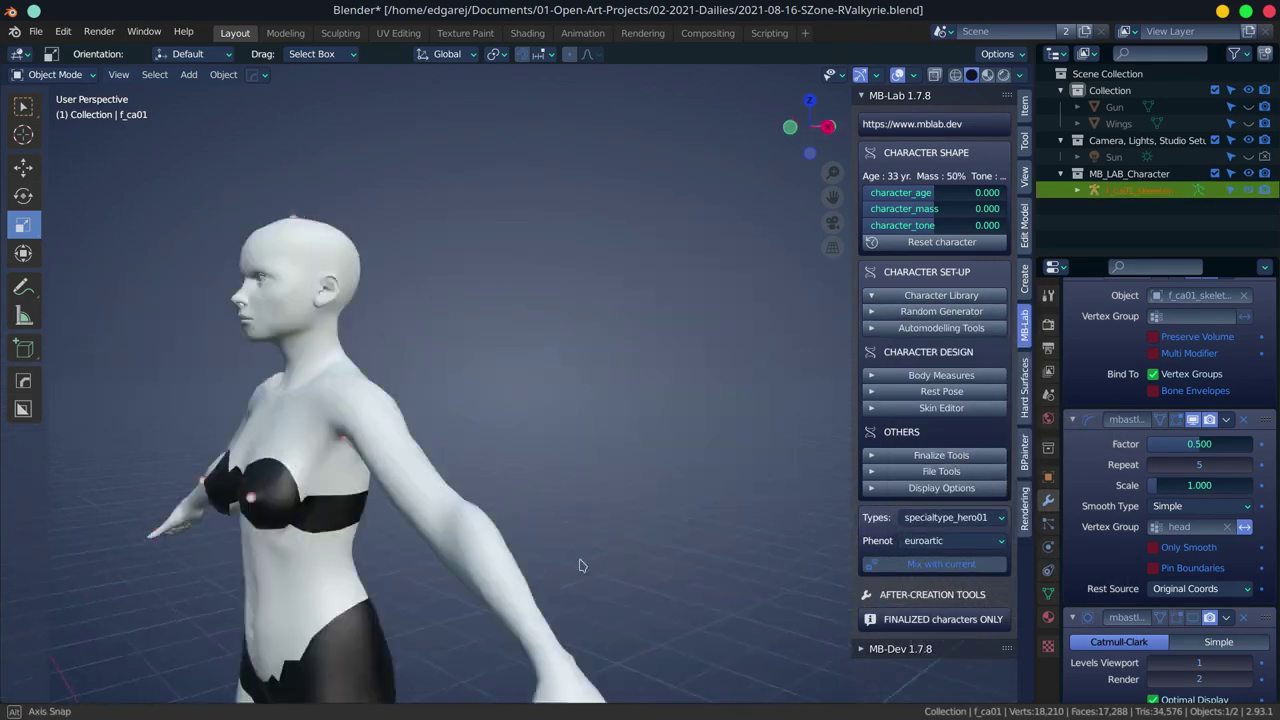
{"action": "scroll", "coordinate": [743, 585], "scroll_direction": "down", "scroll_amount": 5}
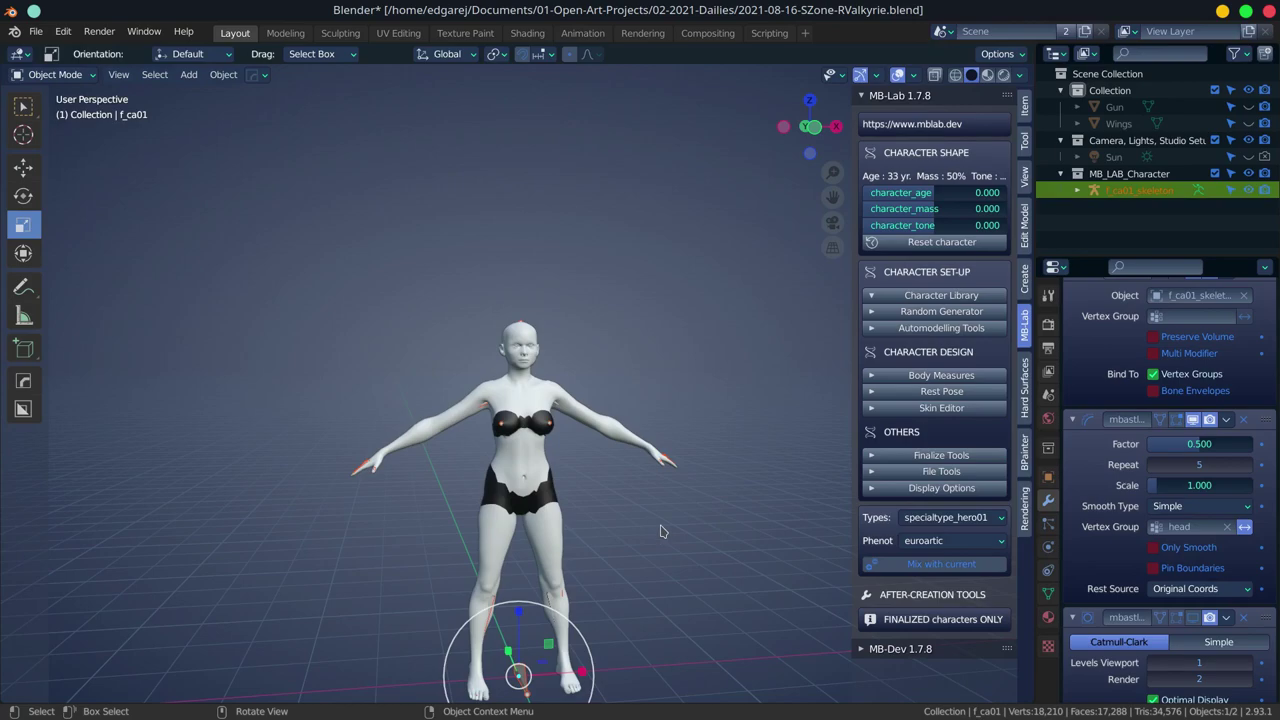
{"action": "left_click", "coordinate": [872, 408]}
- Preview the character in rendered shading, save, and create a world environment
{"action": "left_click", "coordinate": [1003, 75]}
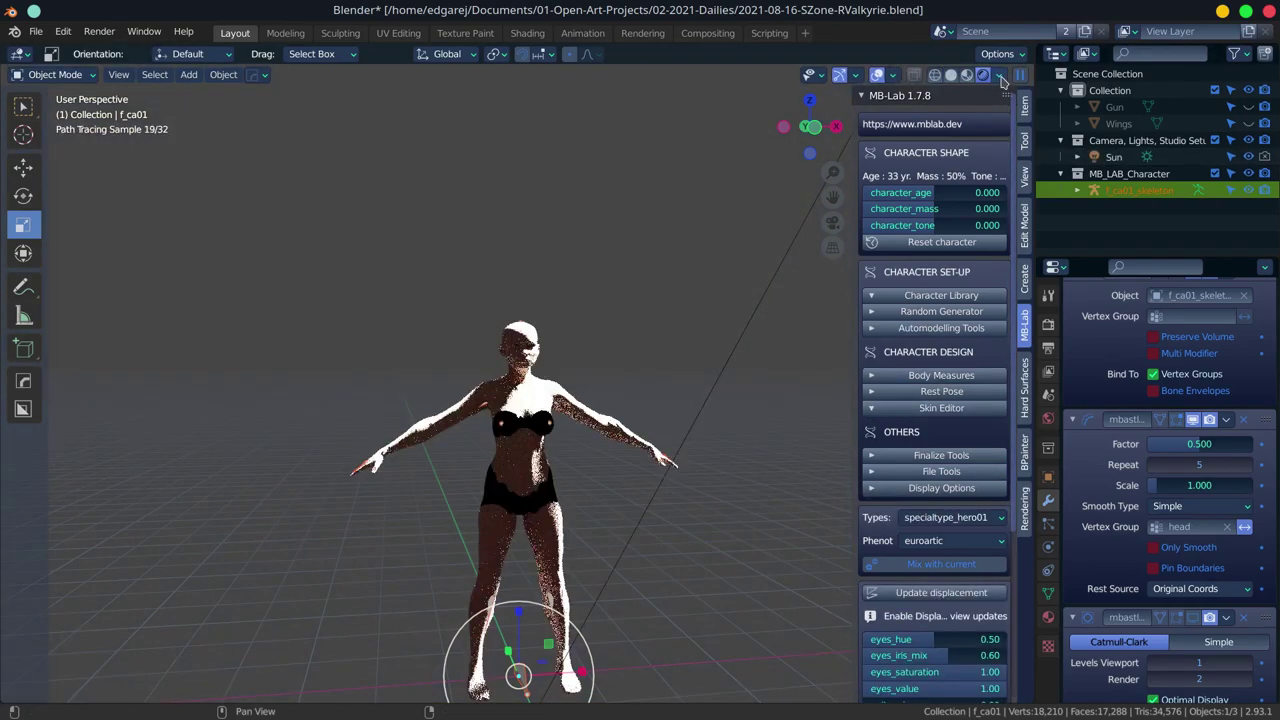
{"action": "scroll", "coordinate": [400, 250], "scroll_direction": "up", "scroll_amount": 4}
{"action": "key", "text": "ctrl+s"}
{"action": "left_click", "coordinate": [1024, 510]}
{"action": "left_click", "coordinate": [943, 323]}
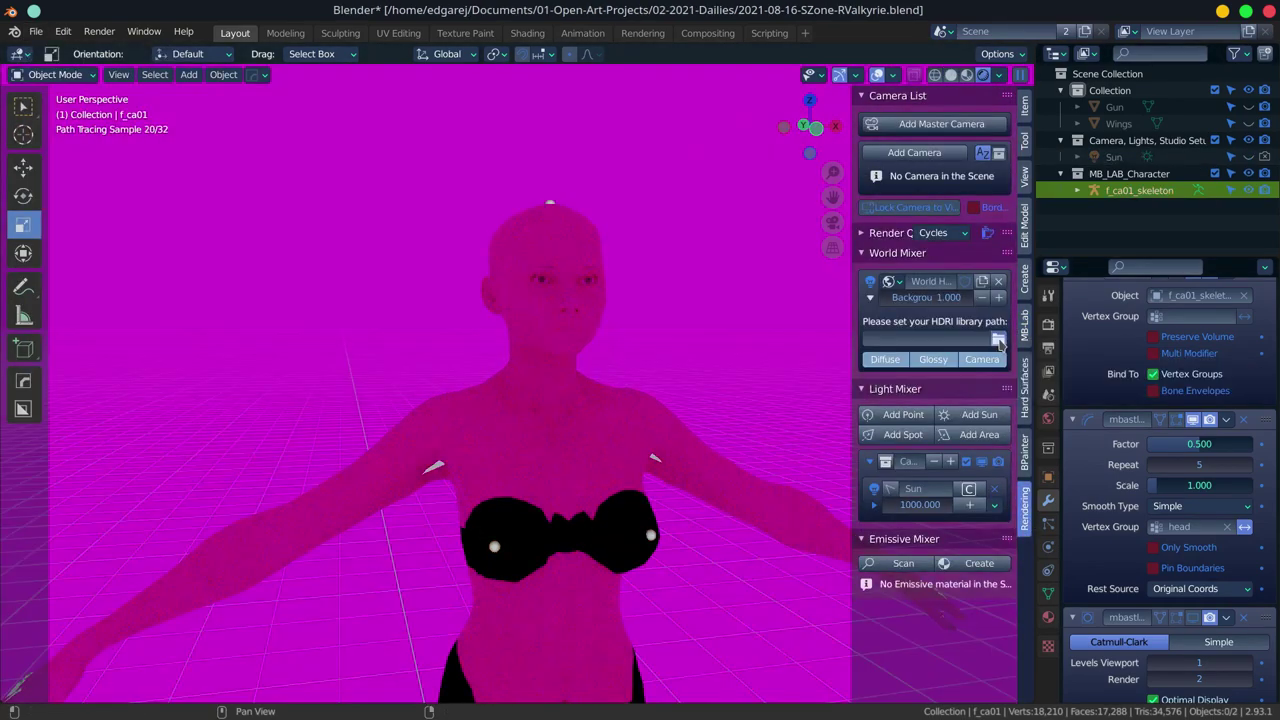
- Set the World Mixer HDRI folder and use a kitchen HDRI as the background
{"action": "left_click", "coordinate": [985, 340]}
{"action": "left_click", "coordinate": [258, 600]}
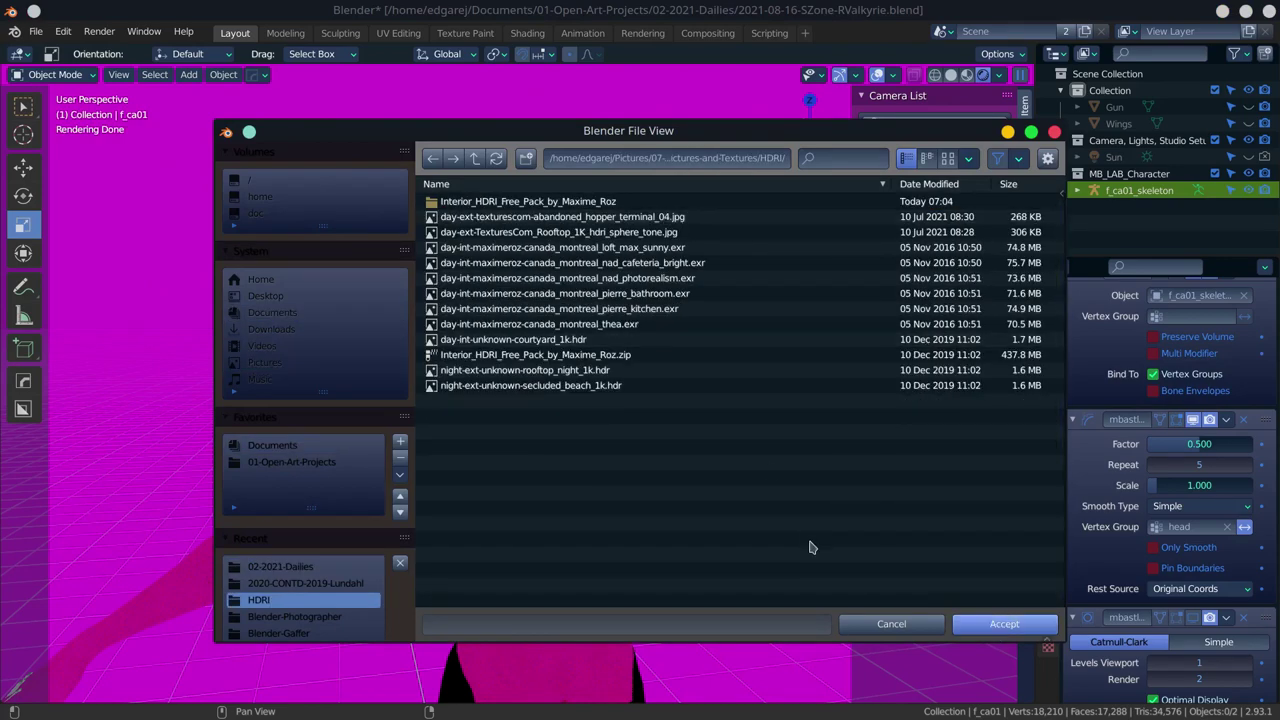
{"action": "key", "text": "Escape"}
{"action": "scroll", "coordinate": [955, 420], "scroll_direction": "down", "scroll_amount": 3}
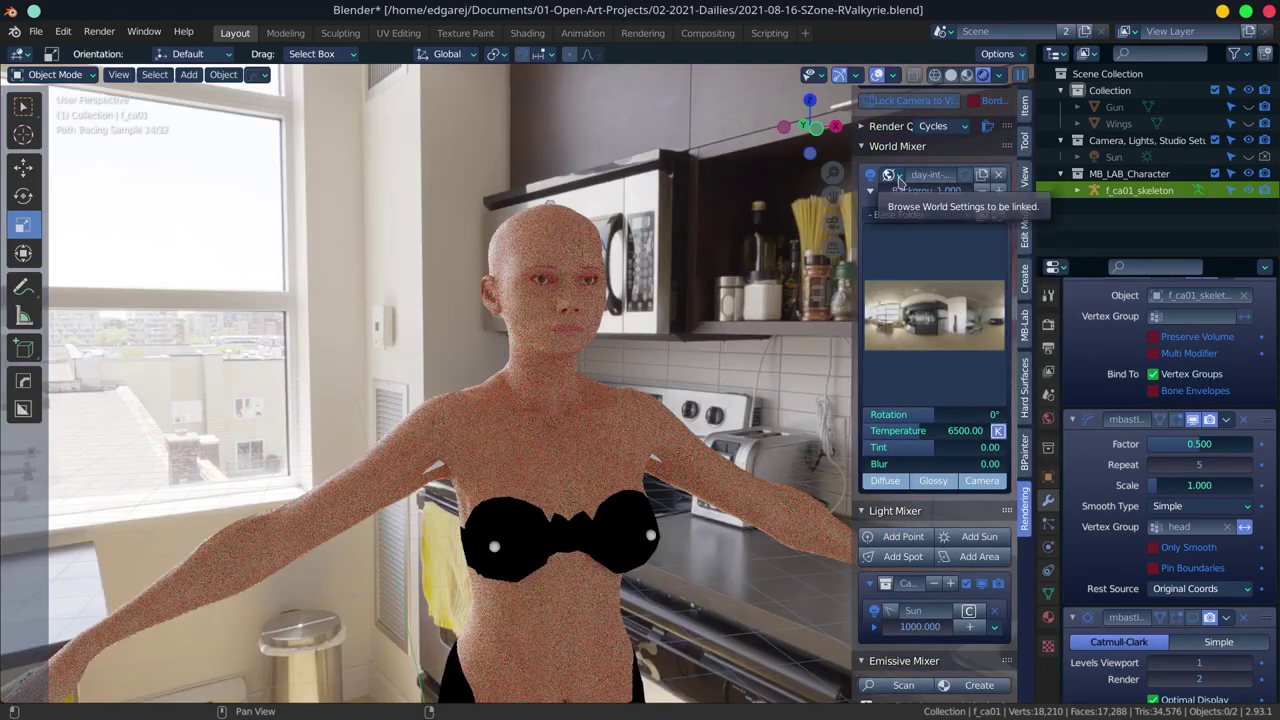
{"action": "left_click", "coordinate": [888, 175]}
{"action": "left_click", "coordinate": [927, 318]}
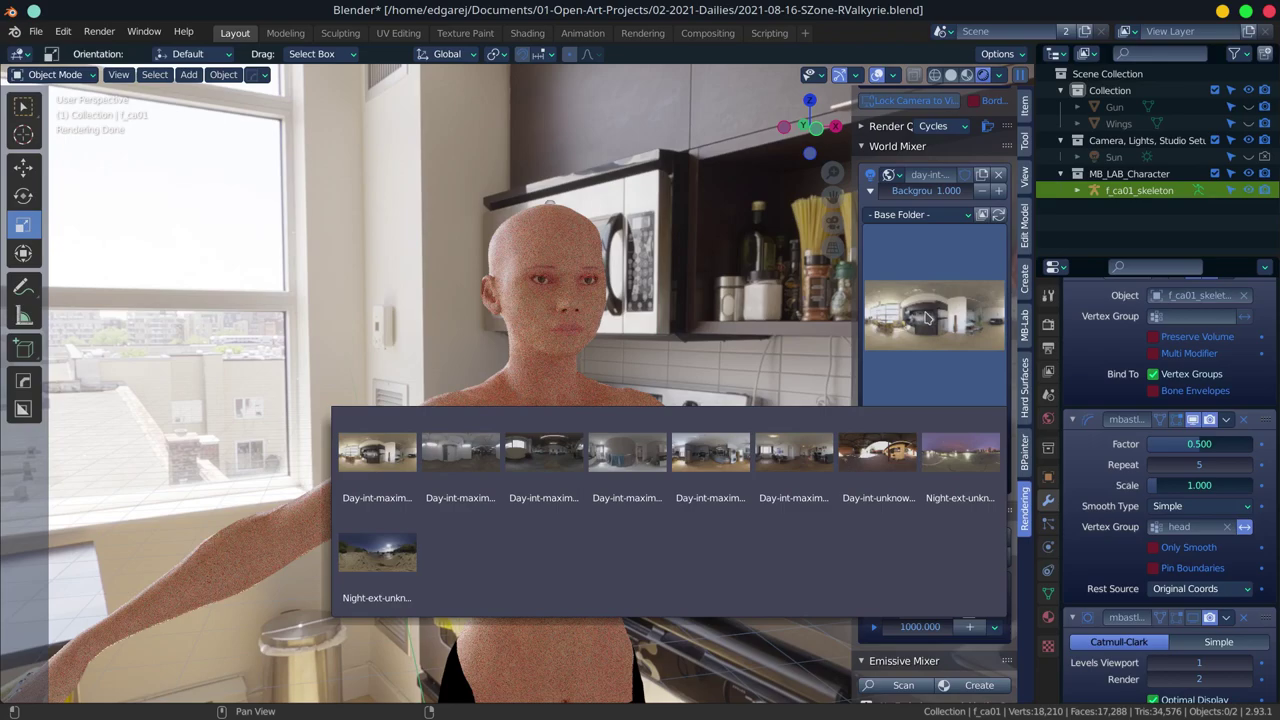
{"action": "left_click", "coordinate": [793, 452]}
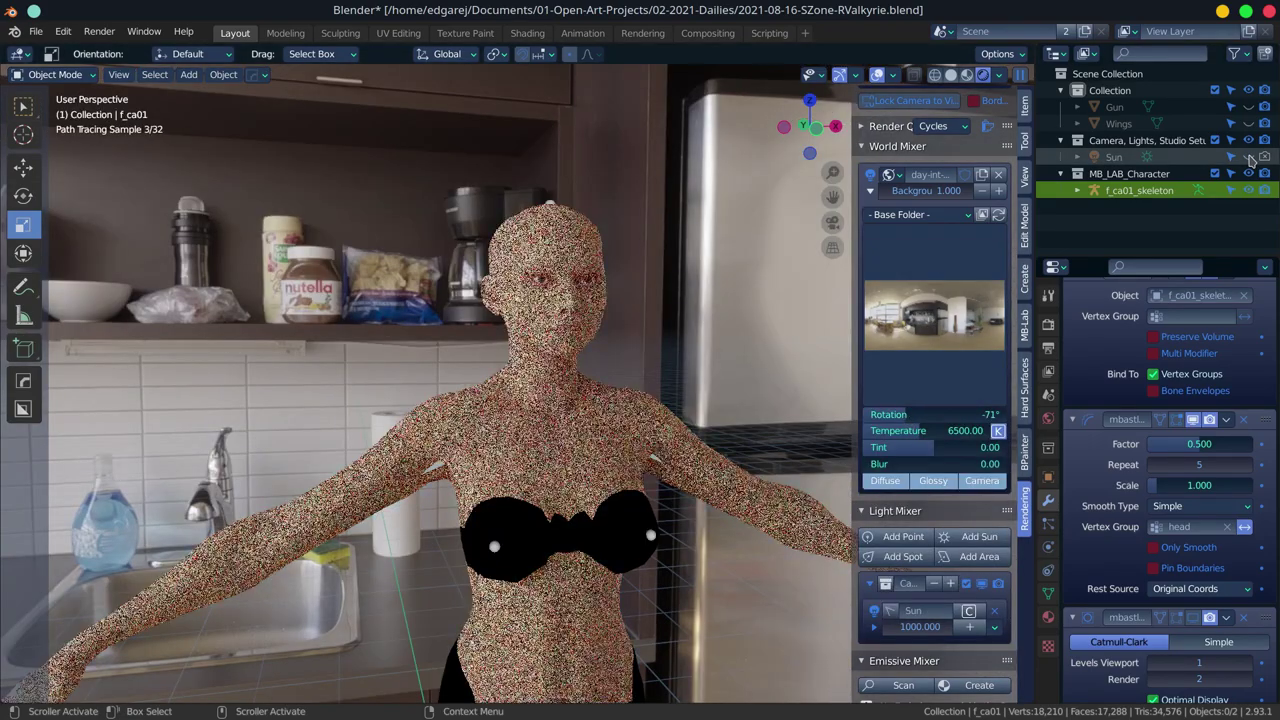
- Set the Sun light's irradiance to 20
{"action": "left_click", "coordinate": [1250, 158]}
{"action": "left_click", "coordinate": [1048, 553]}
{"action": "double_click", "coordinate": [925, 627]}
{"action": "type", "text": "50"}
{"action": "key", "text": "Return"}
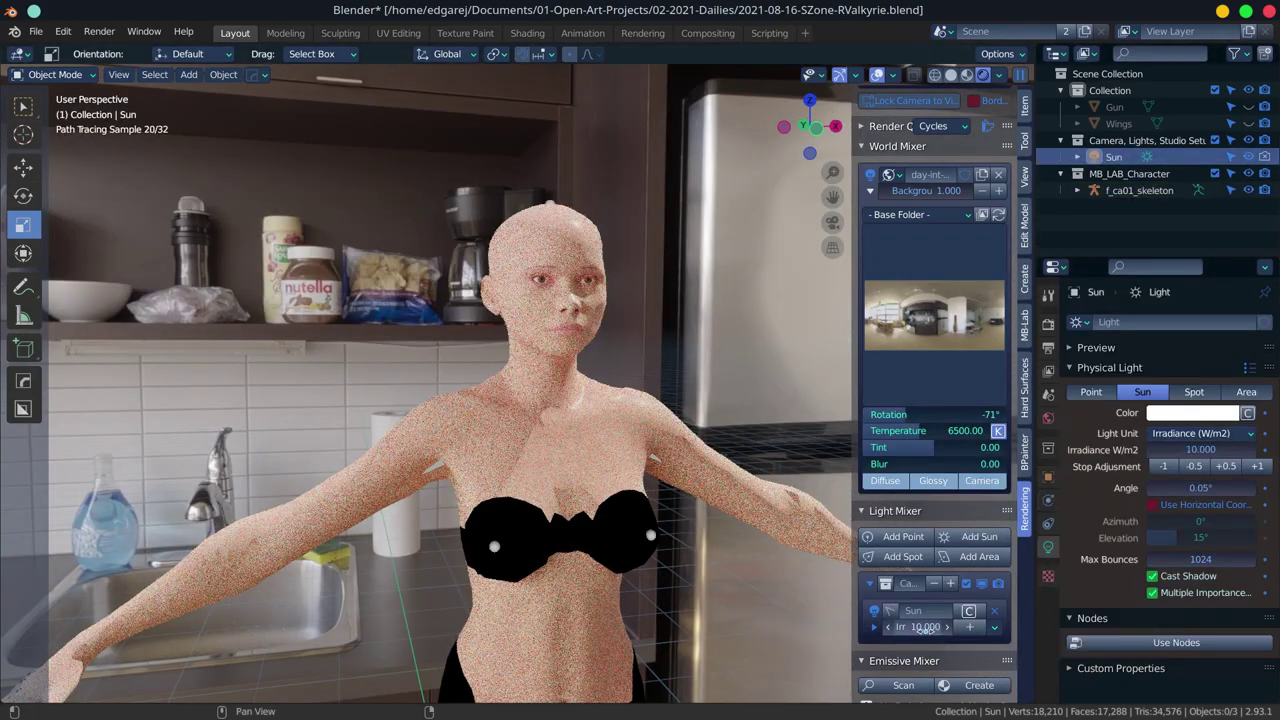
{"action": "type", "text": "20"}
{"action": "key", "text": "Return"}
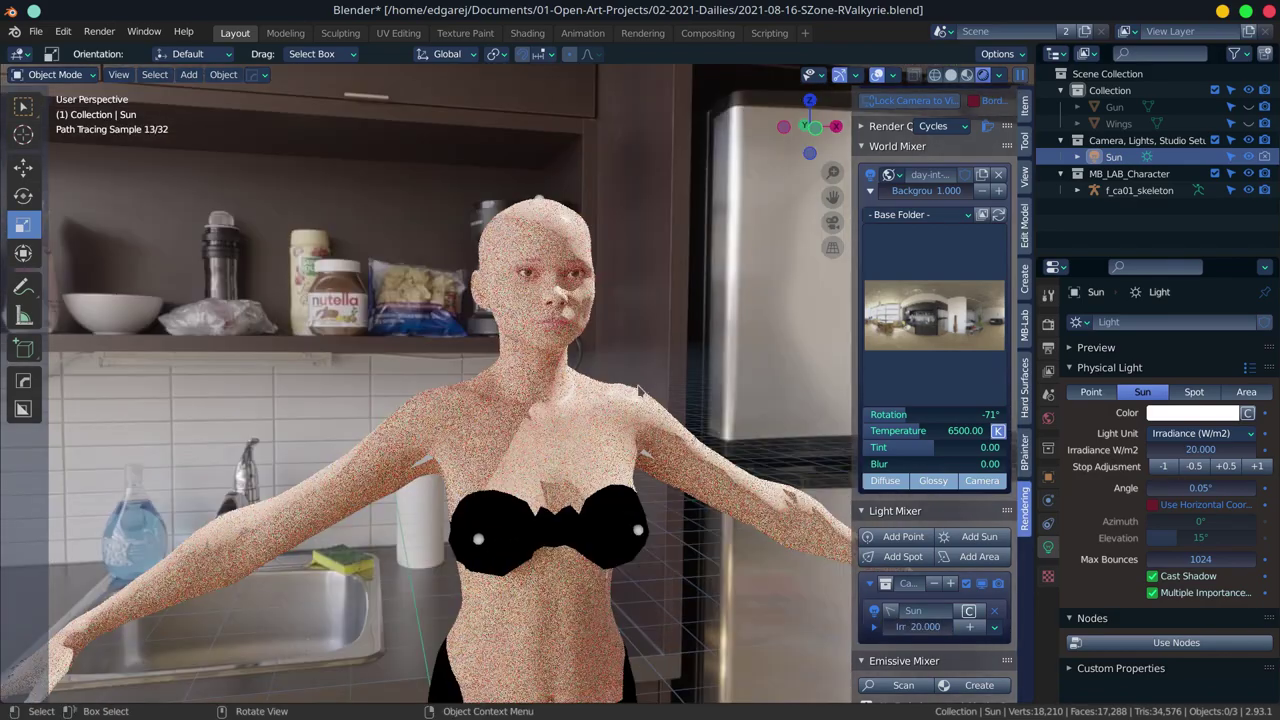
- Reselect the character, return to solid shading and collapse the lighting panels
{"action": "left_click", "coordinate": [830, 540]}
{"action": "left_click", "coordinate": [1048, 500]}
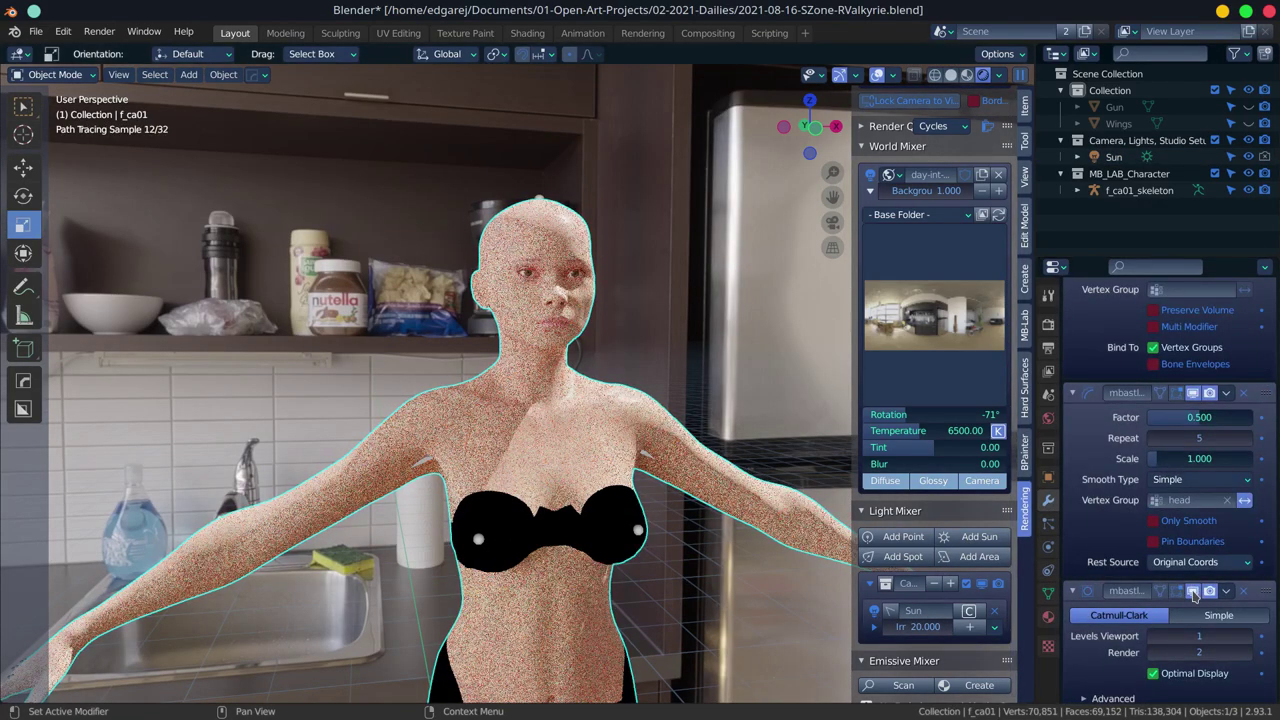
{"action": "left_click", "coordinate": [971, 75]}
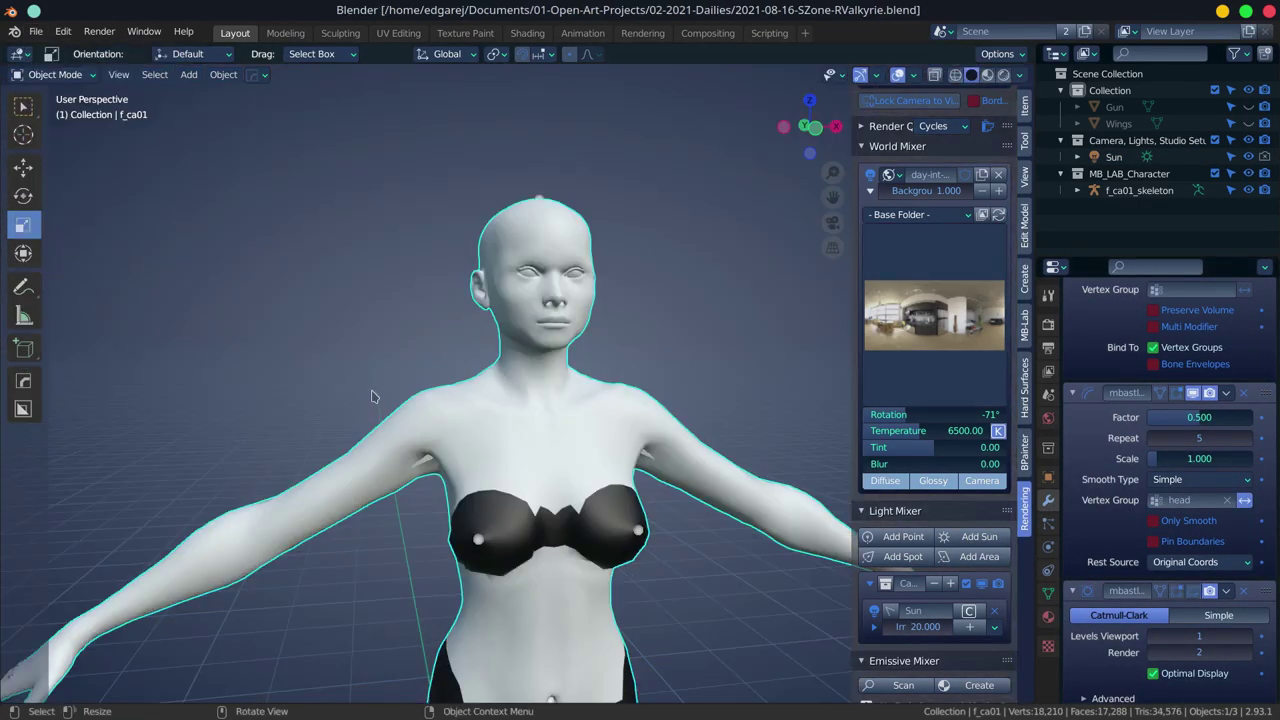
{"action": "scroll", "coordinate": [930, 350], "scroll_direction": "up", "scroll_amount": 5}
{"action": "left_click", "coordinate": [897, 260]}
{"action": "left_click", "coordinate": [897, 234]}
- Return to the MB-Lab tools and collapse the skin editor and display panels
{"action": "left_click", "coordinate": [1024, 325]}
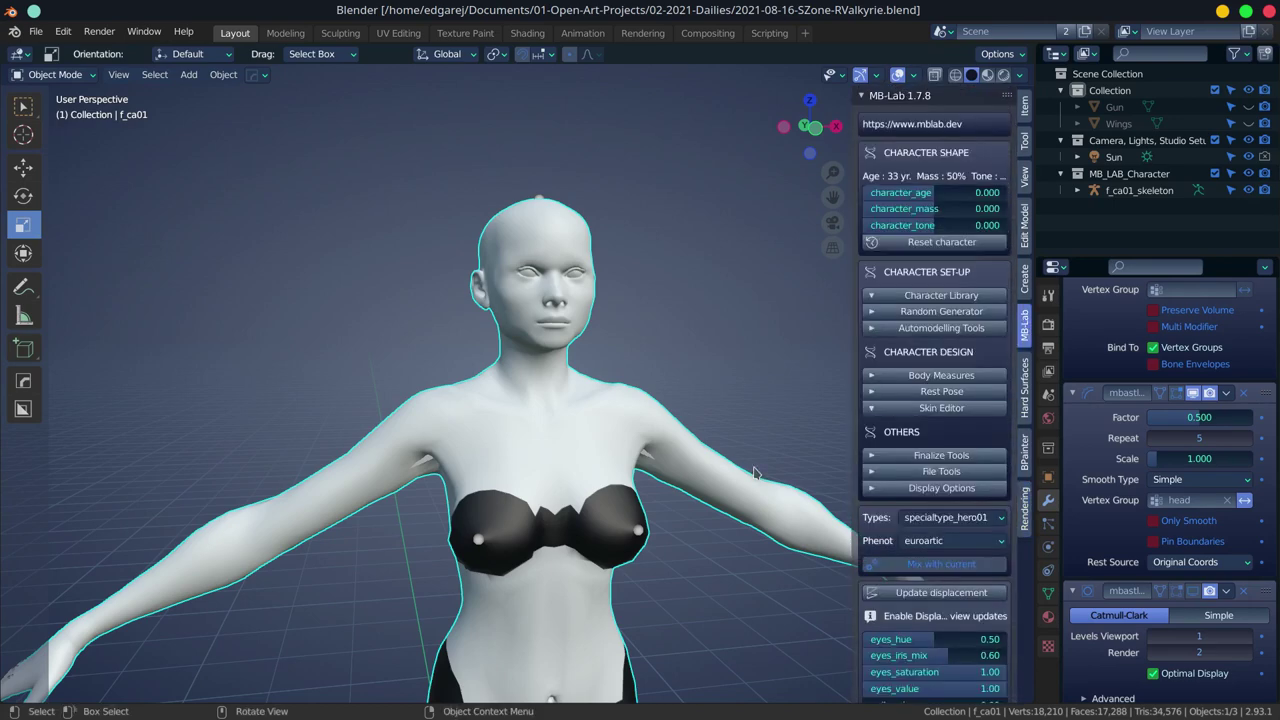
{"action": "left_click", "coordinate": [871, 408]}
{"action": "left_click", "coordinate": [870, 490]}
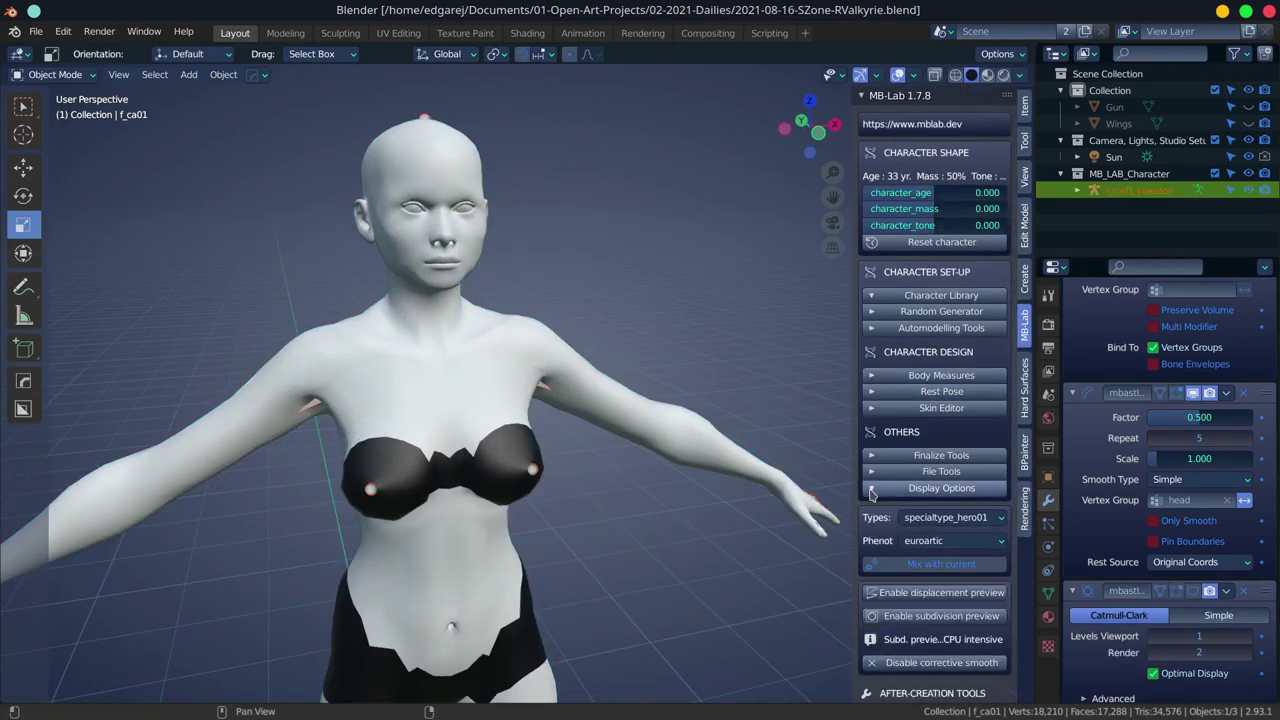
{"action": "left_click", "coordinate": [871, 490]}
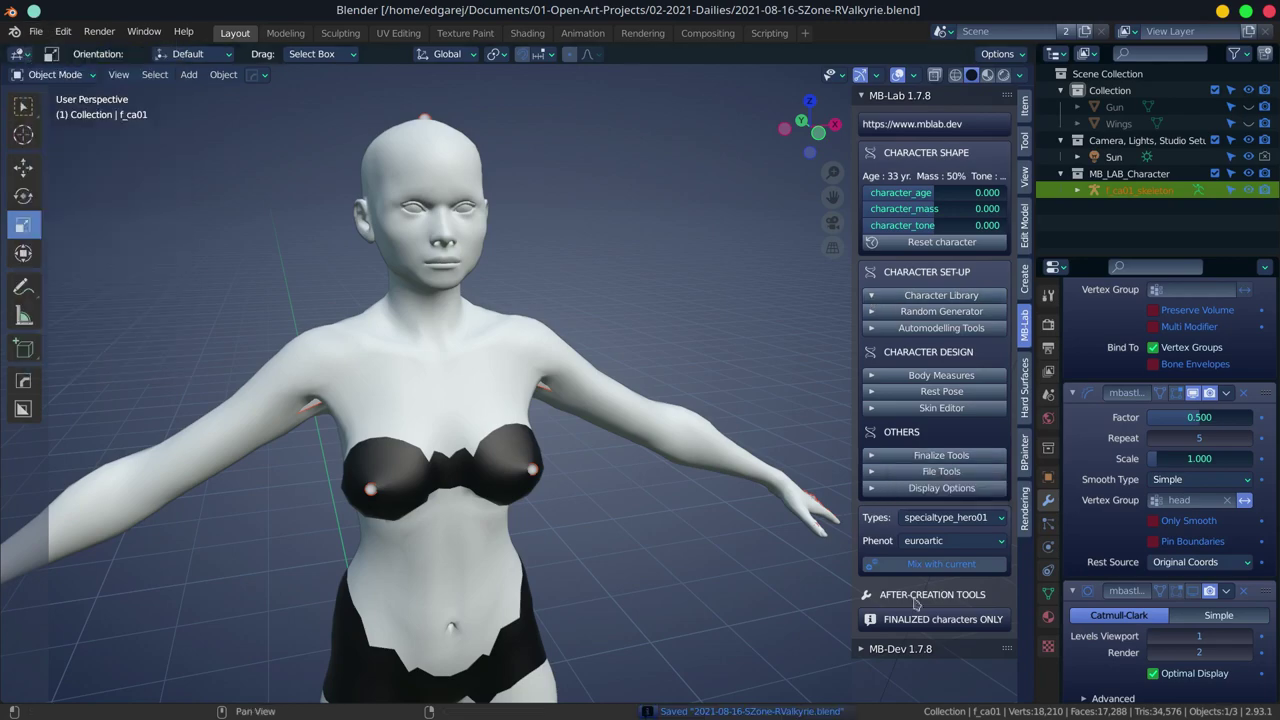
- Finalize the character with textures and backup saved to the chosen folder
{"action": "left_click", "coordinate": [935, 662]}
{"action": "double_click", "coordinate": [470, 205]}
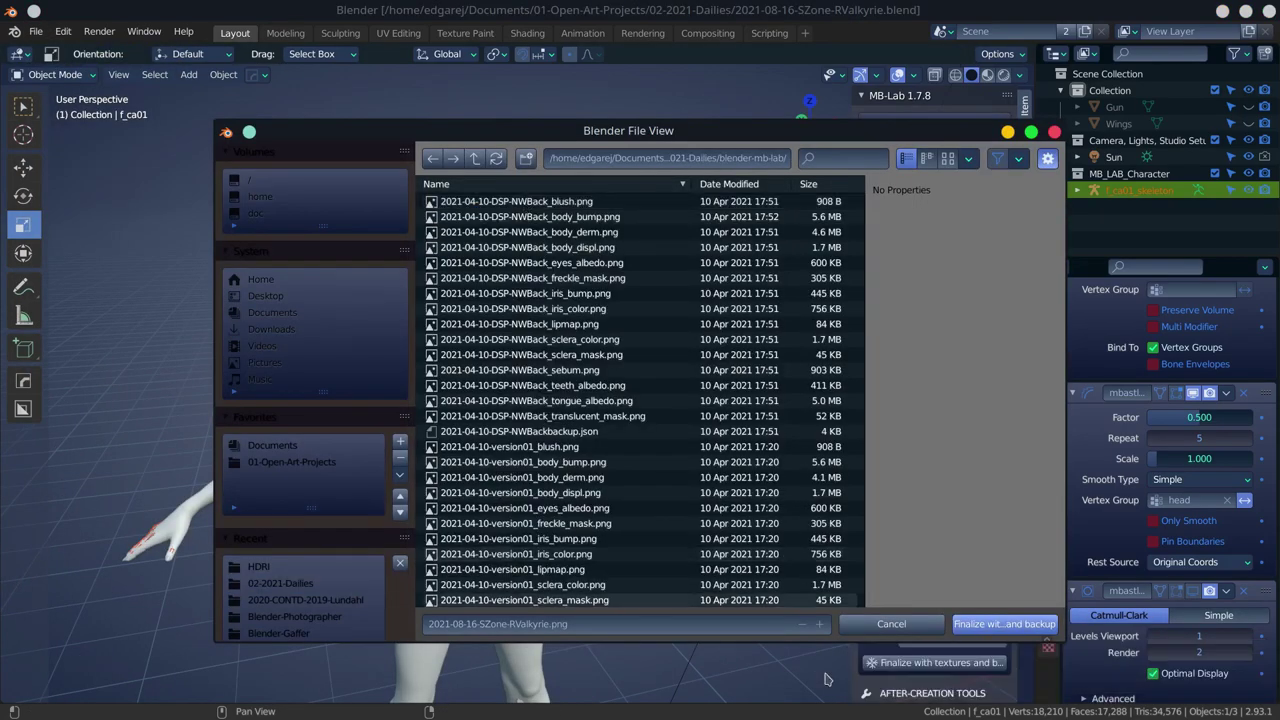
{"action": "left_click", "coordinate": [1000, 623]}
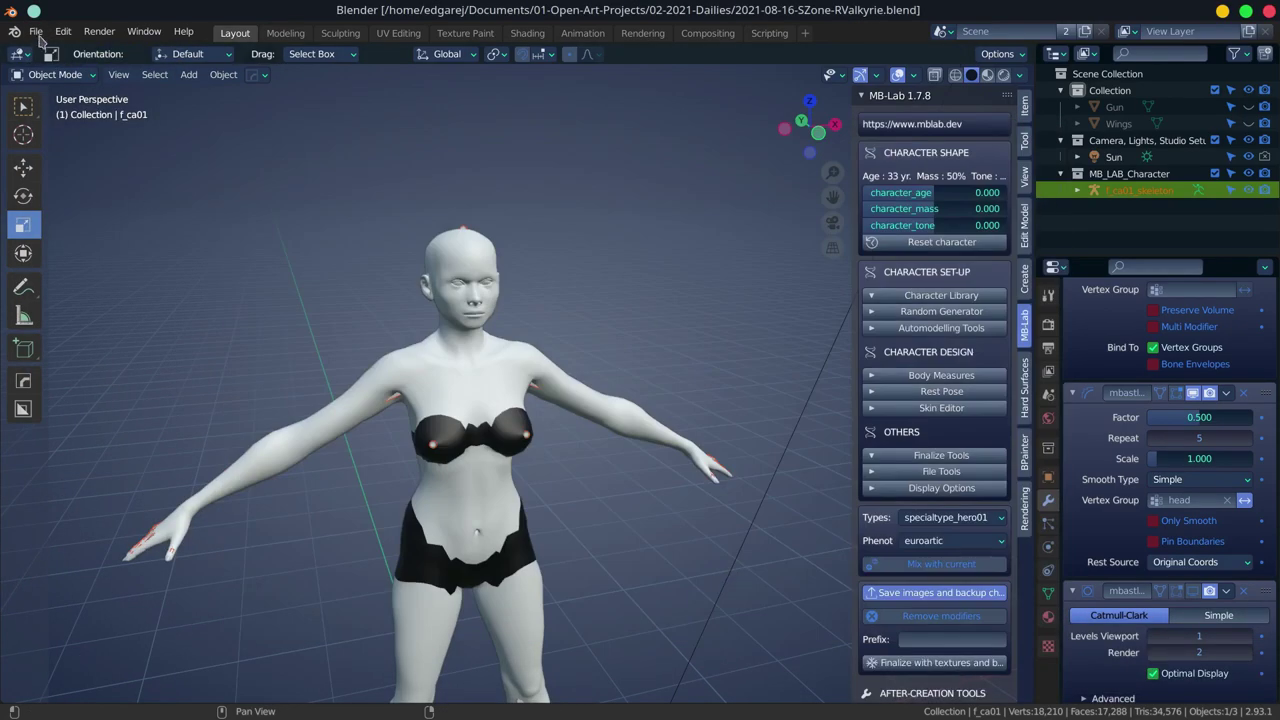
{"action": "left_click", "coordinate": [869, 361]}
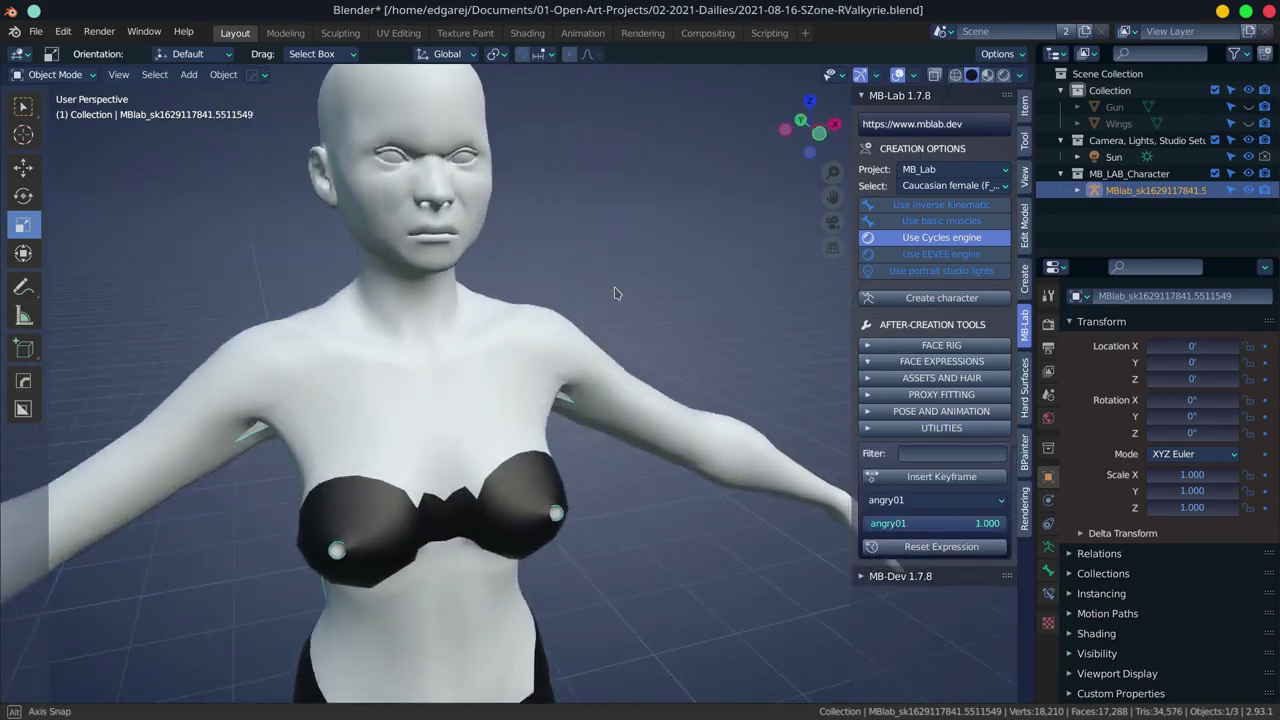
- Try the furious03, annoyed01, irritated01 and drained01 facial expressions
{"action": "left_click", "coordinate": [935, 500]}
{"action": "left_click", "coordinate": [585, 430]}
{"action": "type", "text": "1"}
{"action": "key", "text": "Return"}
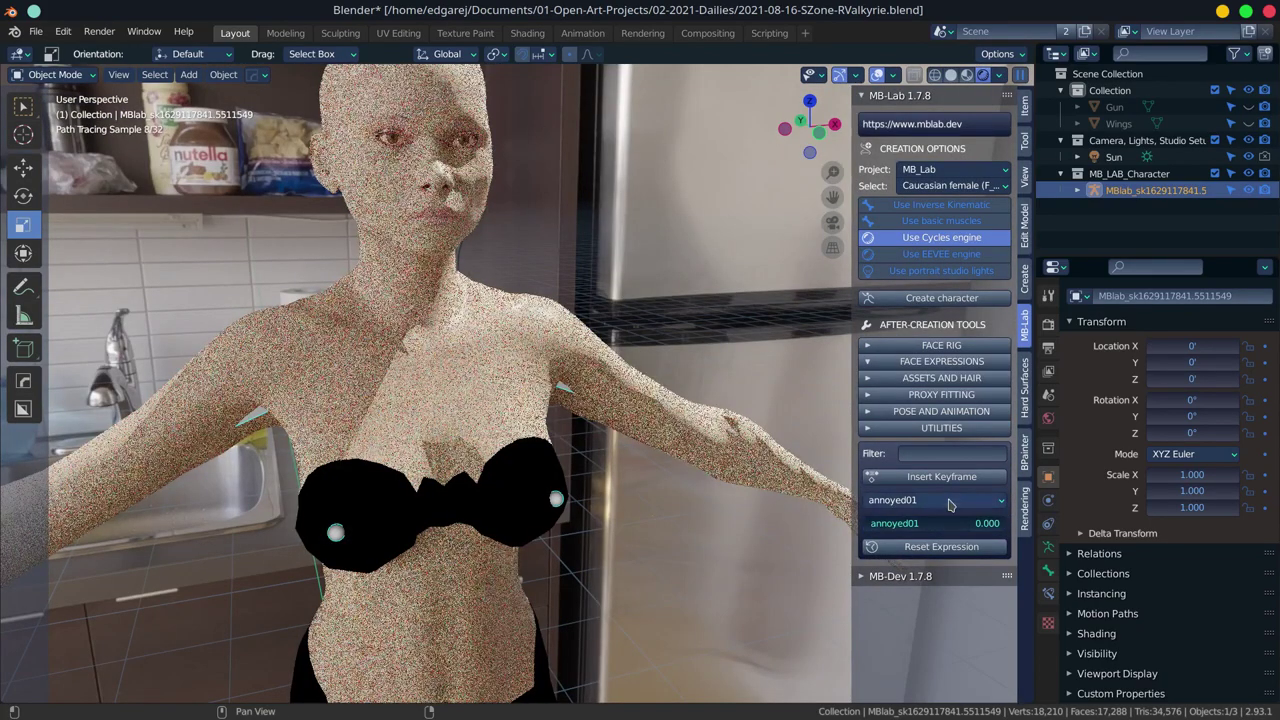
{"action": "left_click", "coordinate": [935, 500]}
{"action": "left_click", "coordinate": [560, 435]}
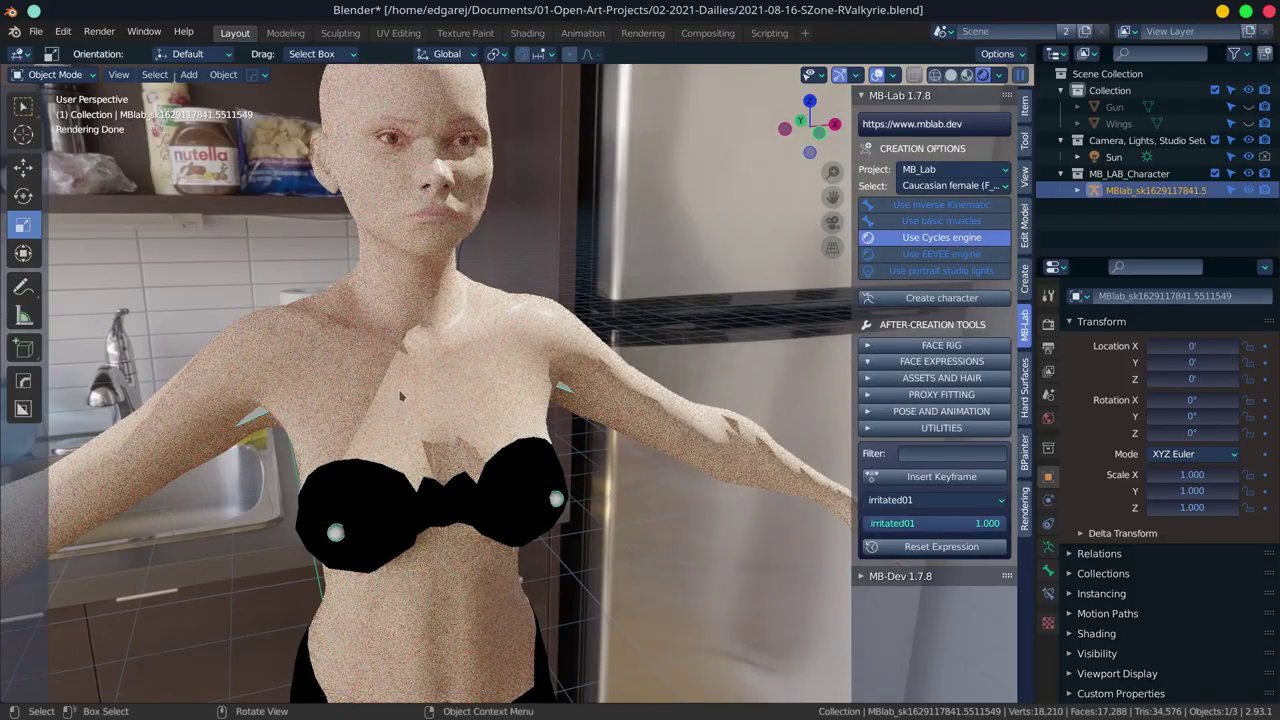
{"action": "left_click", "coordinate": [935, 500]}
{"action": "left_click", "coordinate": [585, 314]}
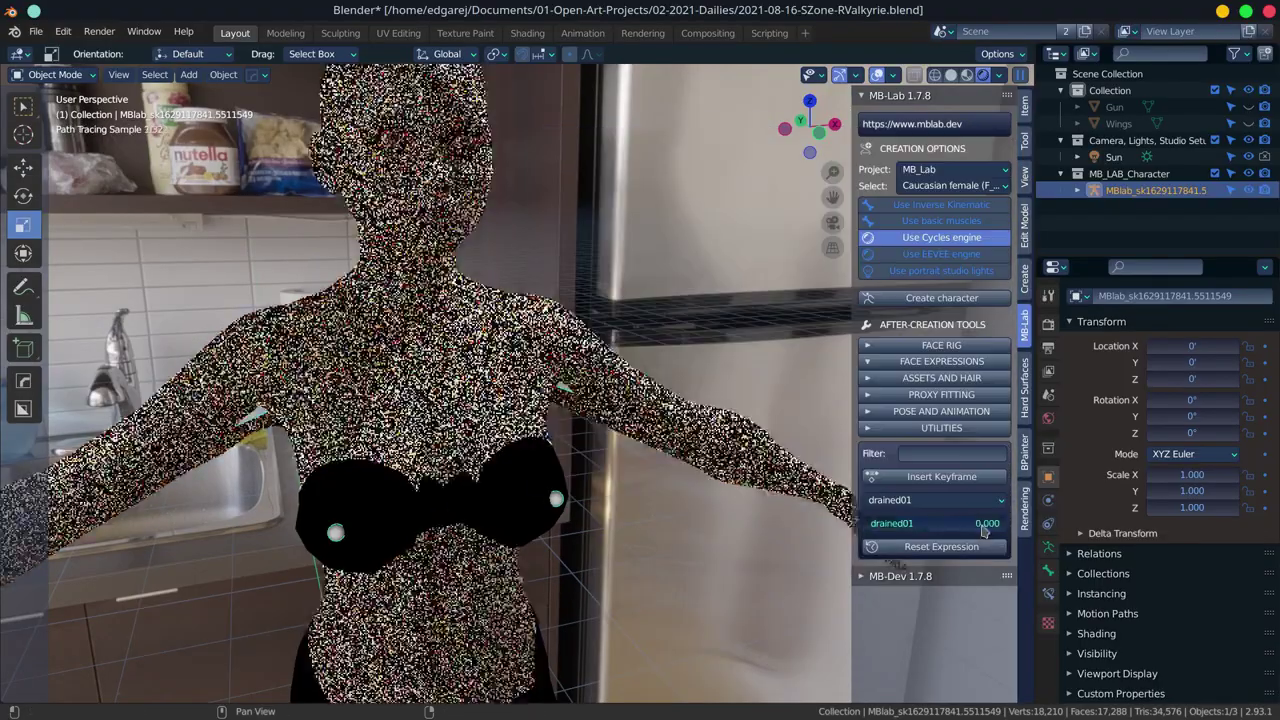
- Apply the angry01 expression at strength 1
{"action": "left_click", "coordinate": [935, 500]}
{"action": "left_click", "coordinate": [600, 232]}
{"action": "left_click", "coordinate": [935, 500]}
{"action": "left_click", "coordinate": [557, 483]}
{"action": "left_click", "coordinate": [922, 524]}
{"action": "type", "text": "1"}
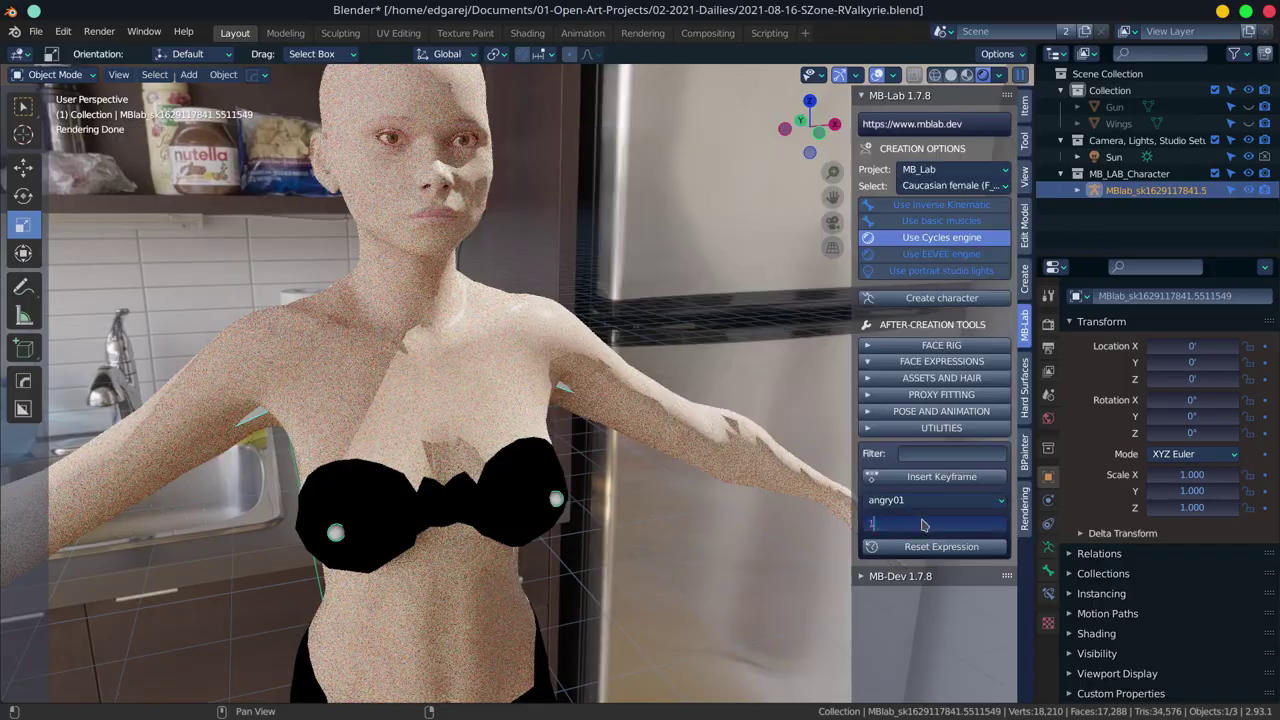
{"action": "key", "text": "Return"}
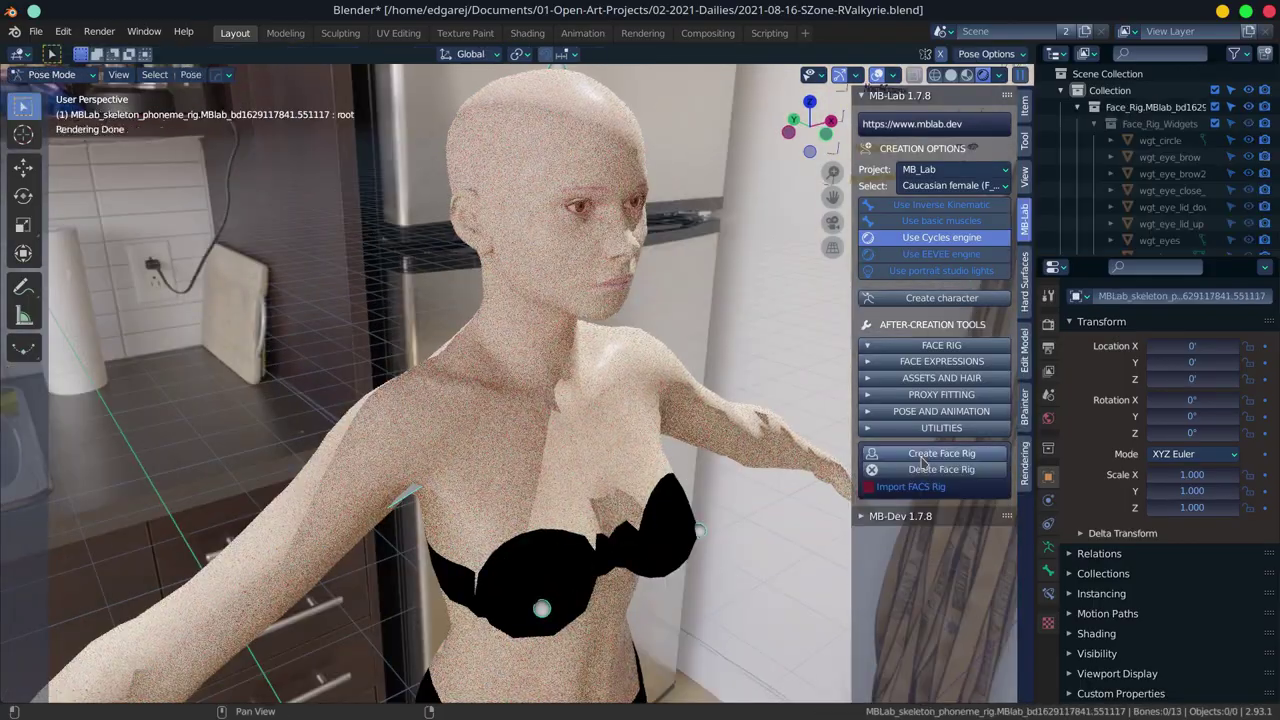
- Create a face rig and select the mouthOpen control bone for rotating
{"action": "left_click", "coordinate": [924, 455]}
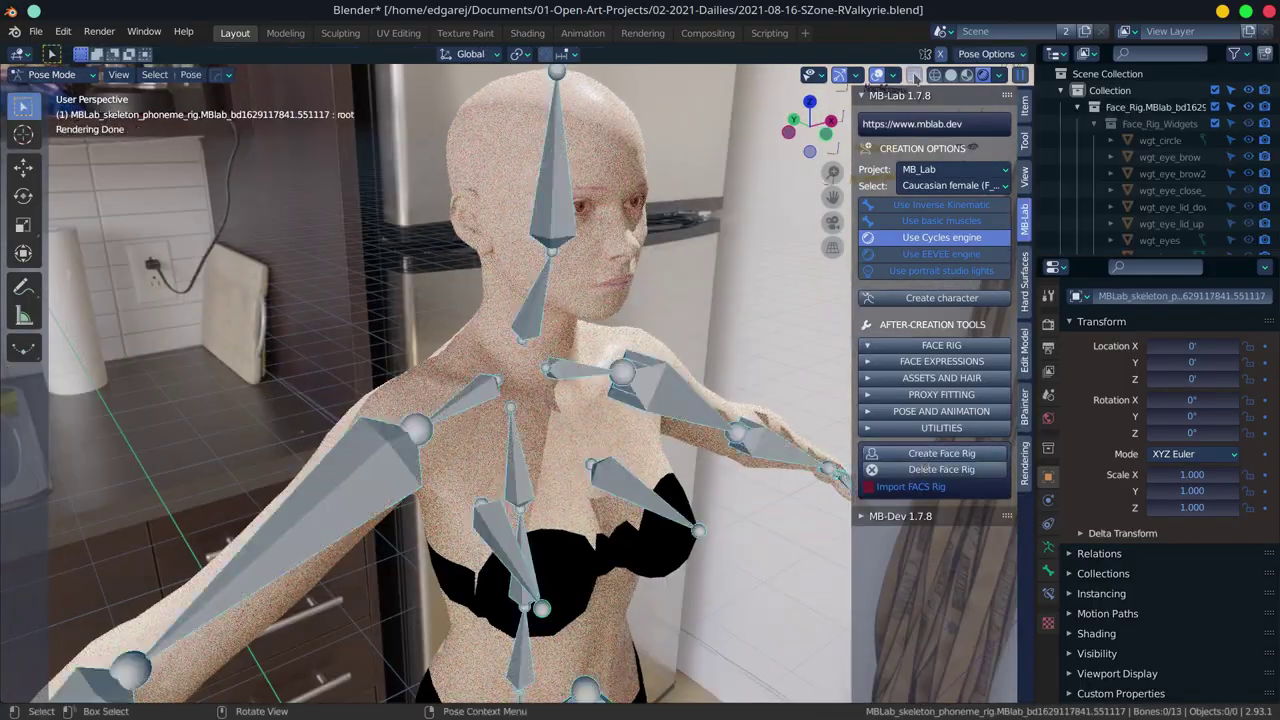
{"action": "scroll", "coordinate": [578, 320], "scroll_direction": "up", "scroll_amount": 5}
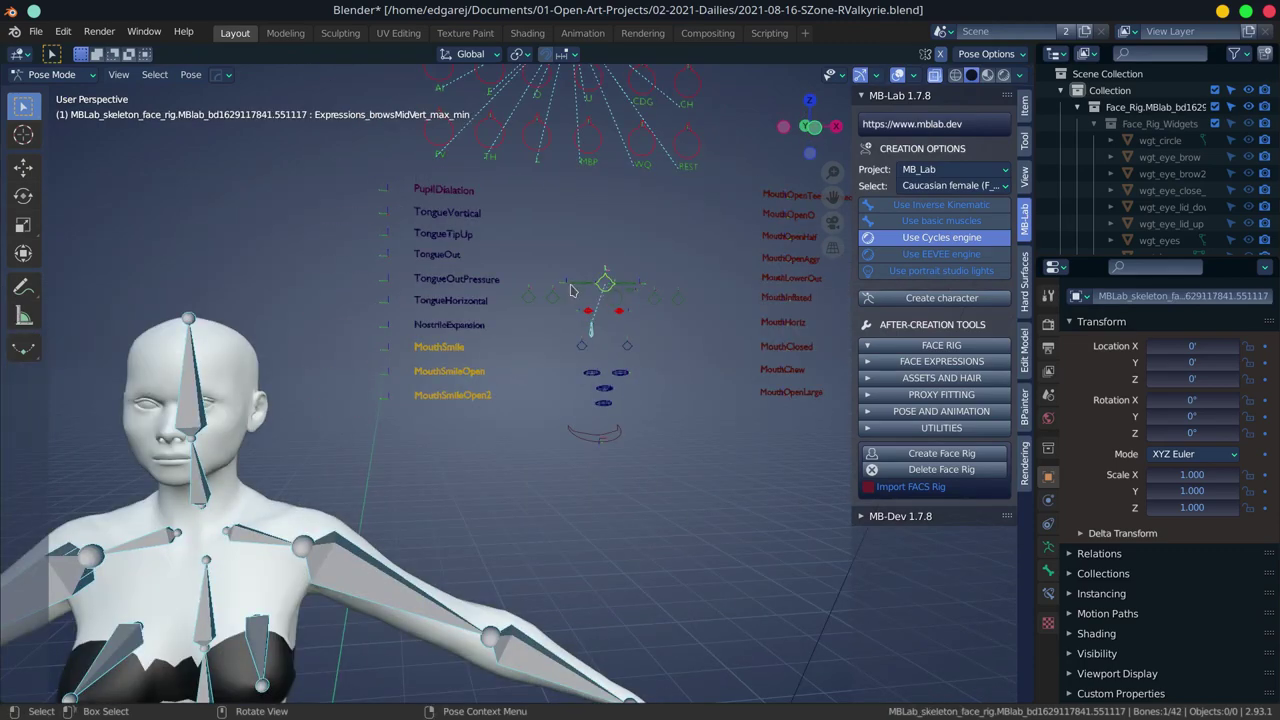
{"action": "key", "text": "shift+space"}
{"action": "key", "text": "r"}
{"action": "left_click", "coordinate": [603, 388]}
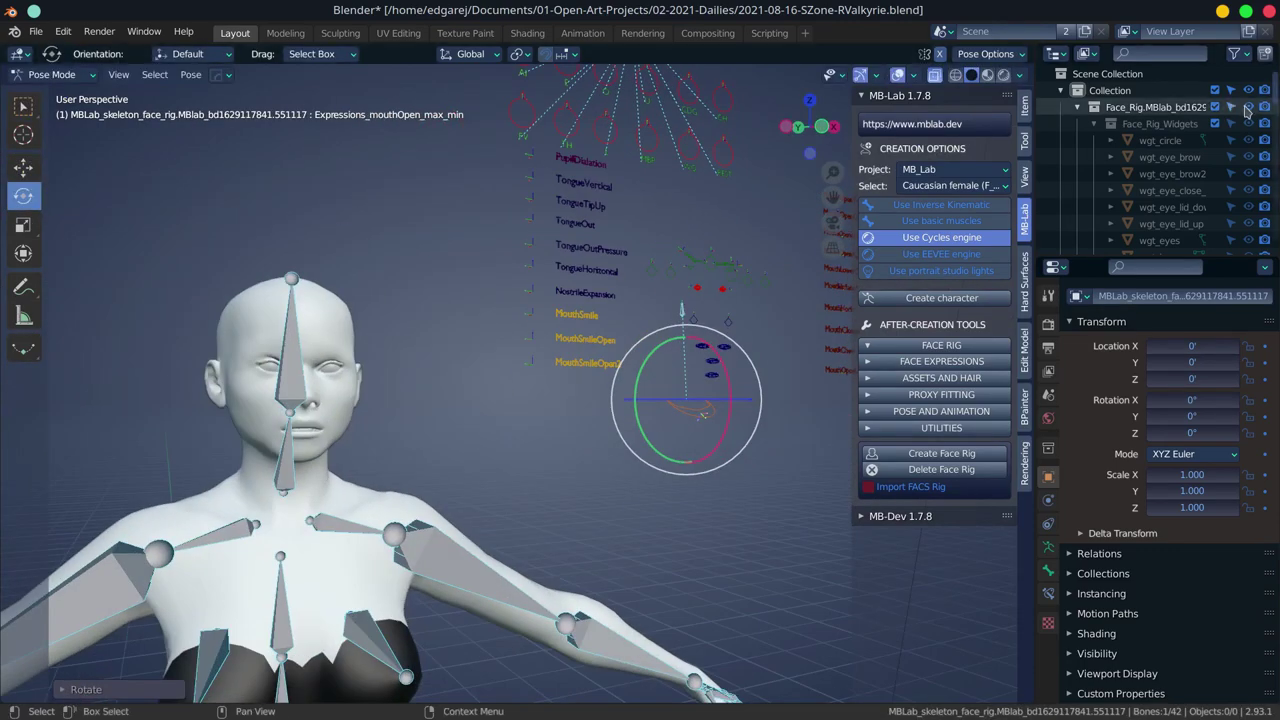
- Collapse Face_Rig in the Outliner, save via File > Save, and select the right thigh bone
{"action": "left_click", "coordinate": [1077, 107]}
{"action": "left_click", "coordinate": [35, 32]}
{"action": "left_click", "coordinate": [55, 137]}
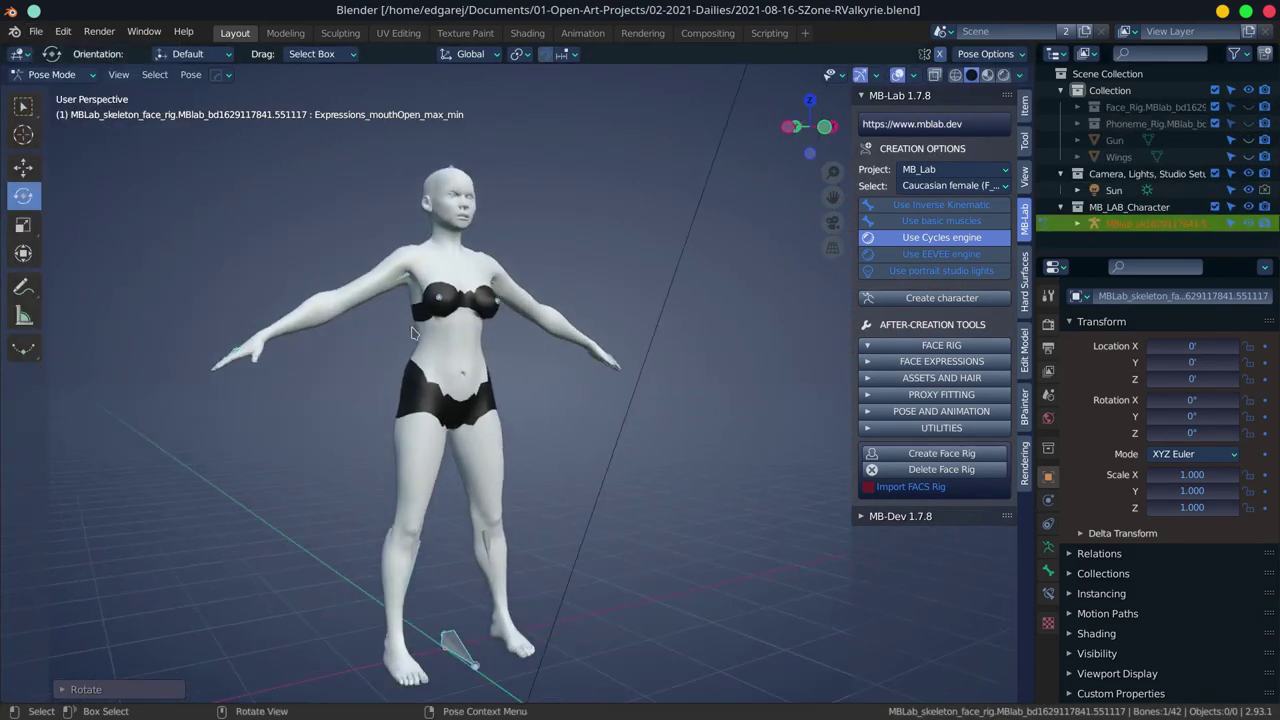
{"action": "left_click", "coordinate": [382, 521]}
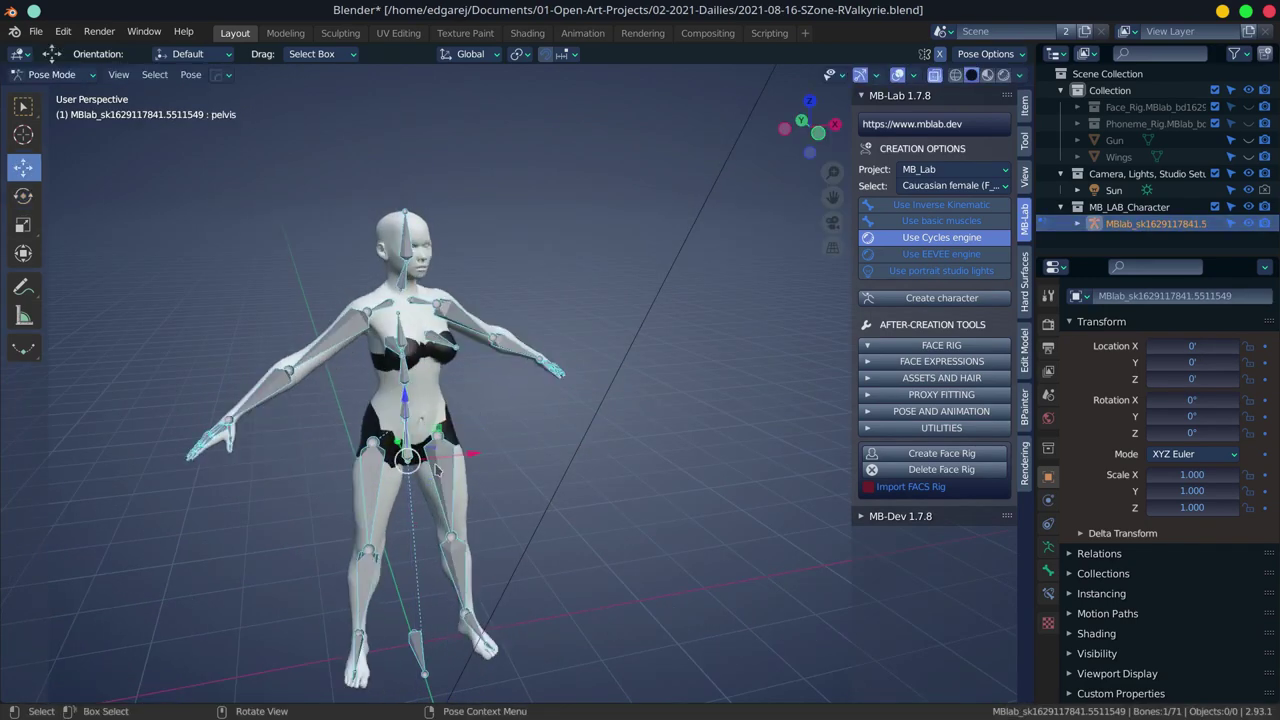
- Pose the legs apart, turning the right foot about 17 degrees, and adjust the spine bones
{"action": "key", "text": "shift+space"}
{"action": "key", "text": "r"}
{"action": "left_click", "coordinate": [598, 485]}
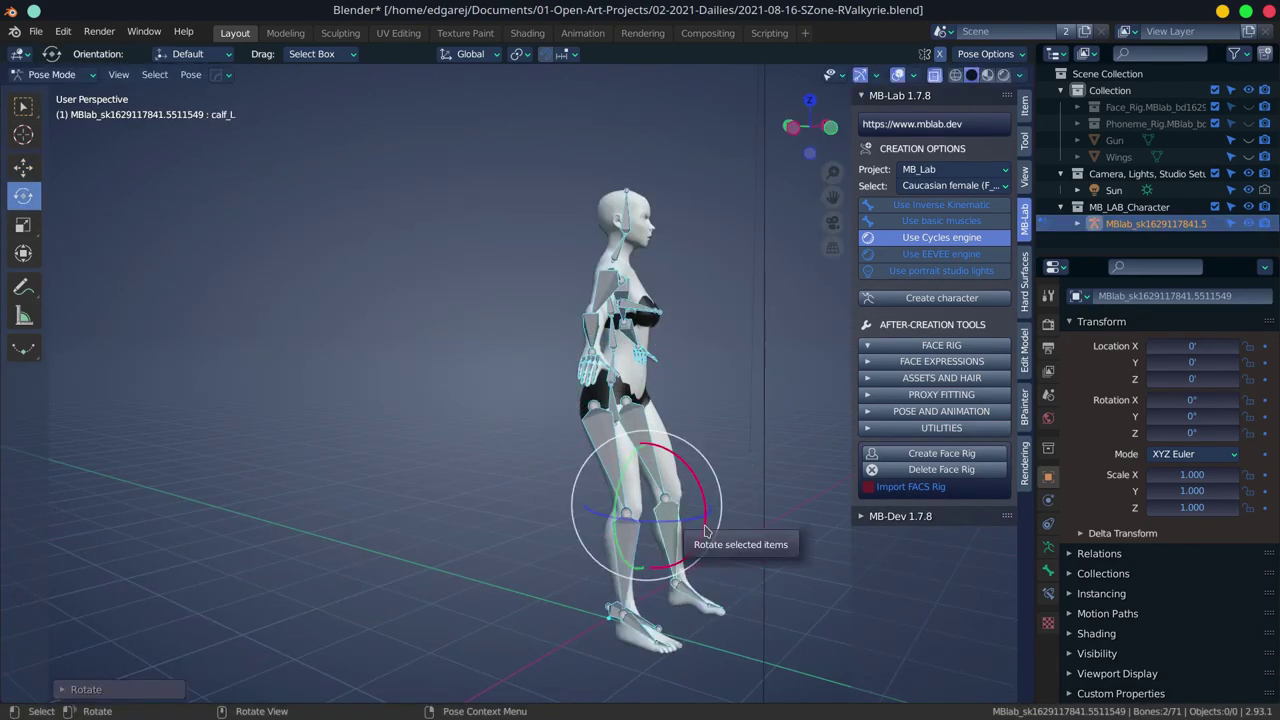
{"action": "key", "text": "KP_3"}
{"action": "left_click", "coordinate": [375, 572]}
{"action": "left_click_drag", "start_coordinate": [455, 560], "coordinate": [453, 551]}
{"action": "left_click", "coordinate": [430, 395]}
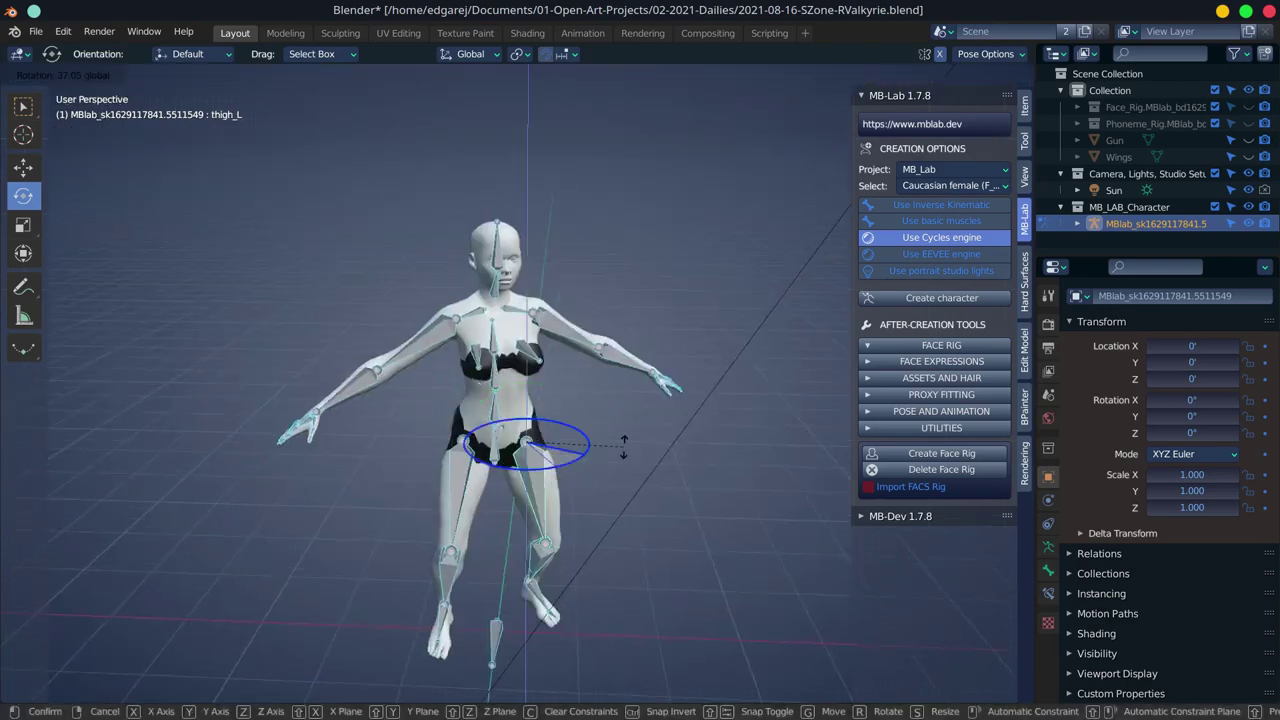
{"action": "left_click", "coordinate": [493, 413]}
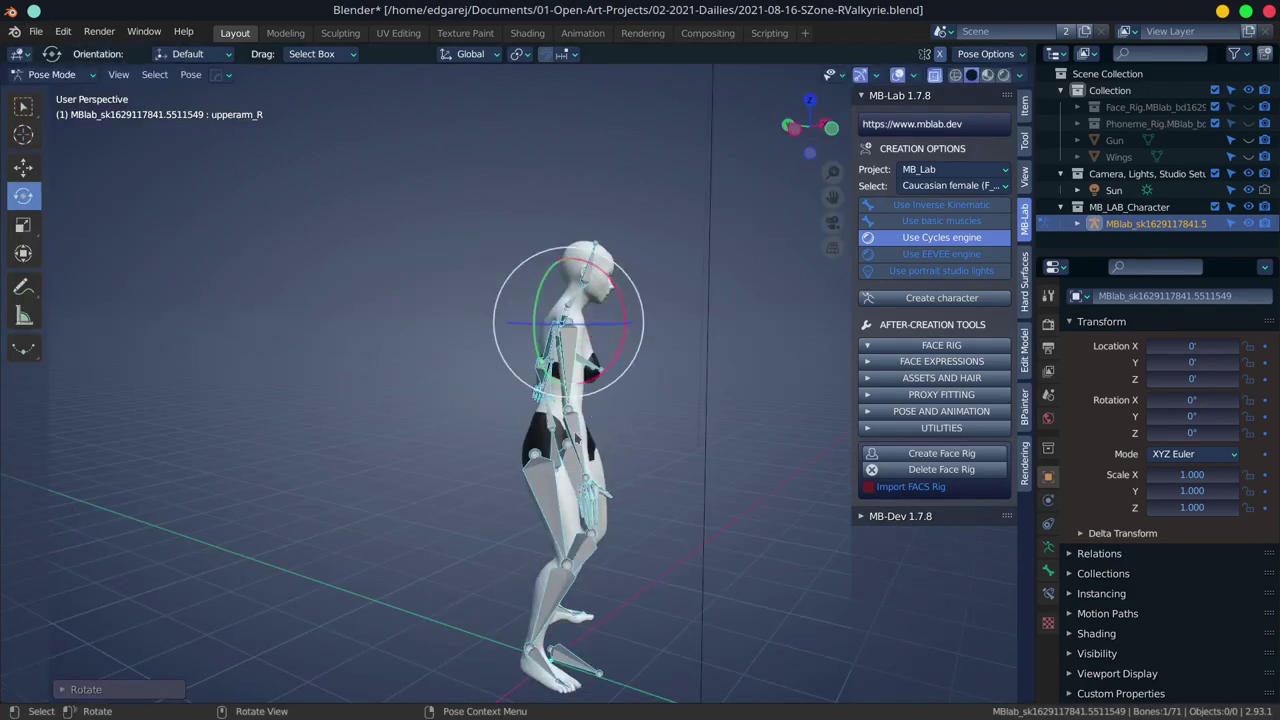
- Bend both forearms so the arms reach toward the gun across her hips
{"action": "left_click", "coordinate": [379, 390]}
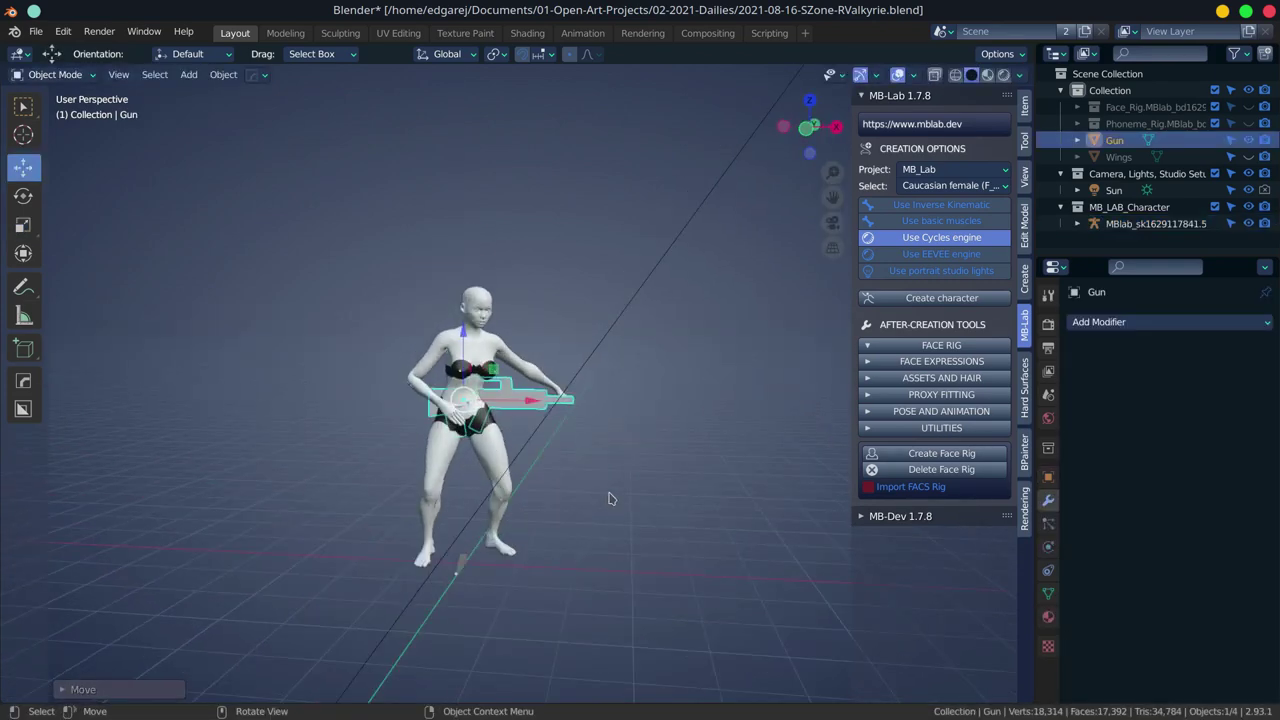
{"action": "scroll", "coordinate": [668, 458], "scroll_direction": "up", "scroll_amount": 3}
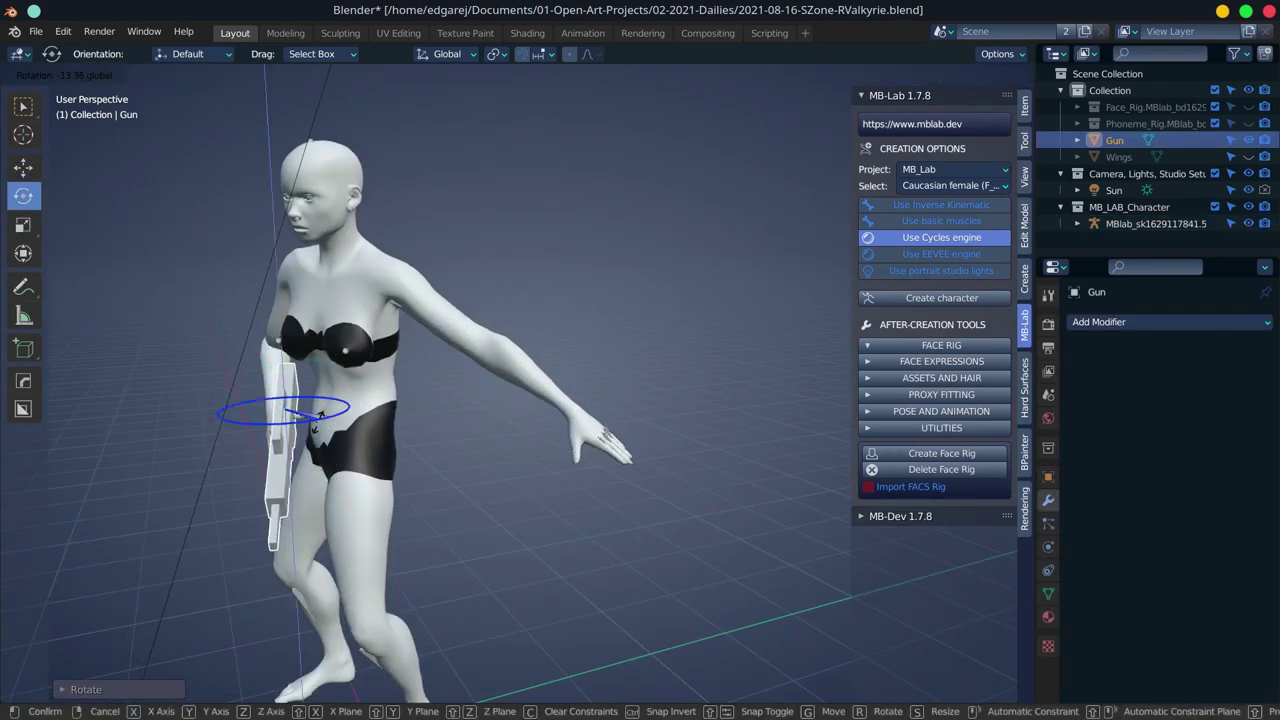
{"action": "scroll", "coordinate": [513, 507], "scroll_direction": "down", "scroll_amount": 5}
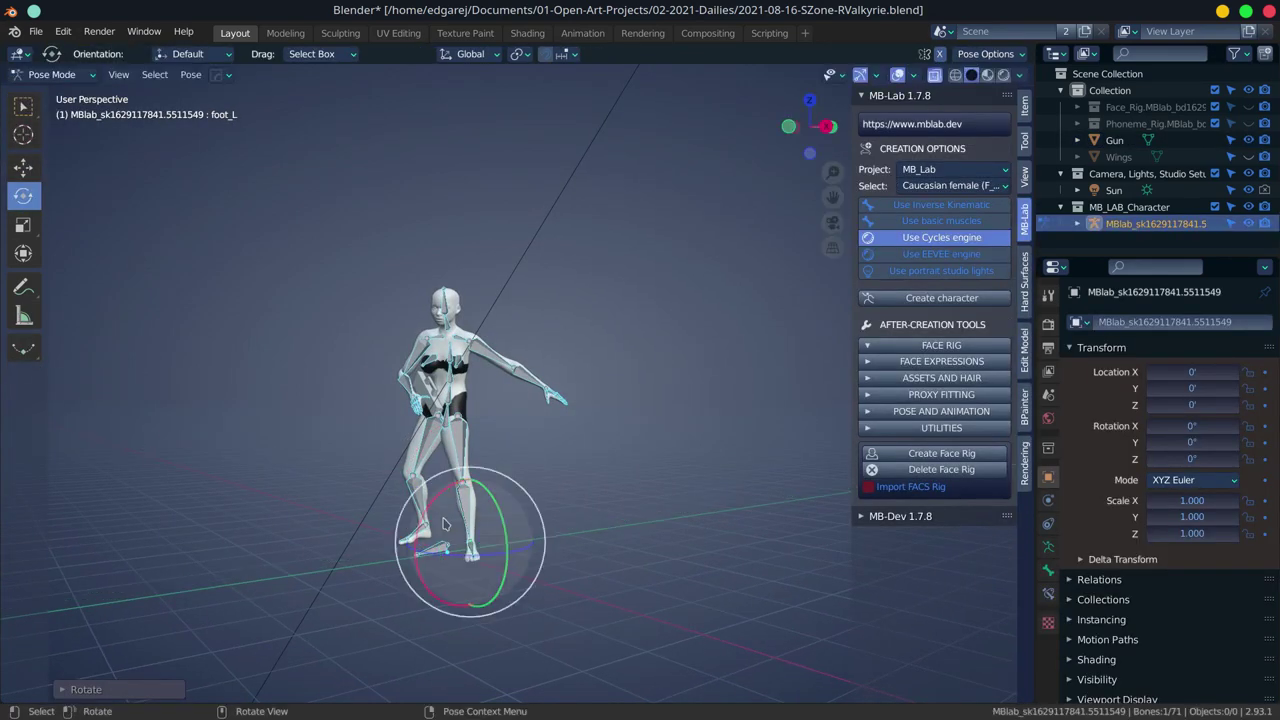
{"action": "left_click_drag", "start_coordinate": [576, 447], "coordinate": [593, 428]}
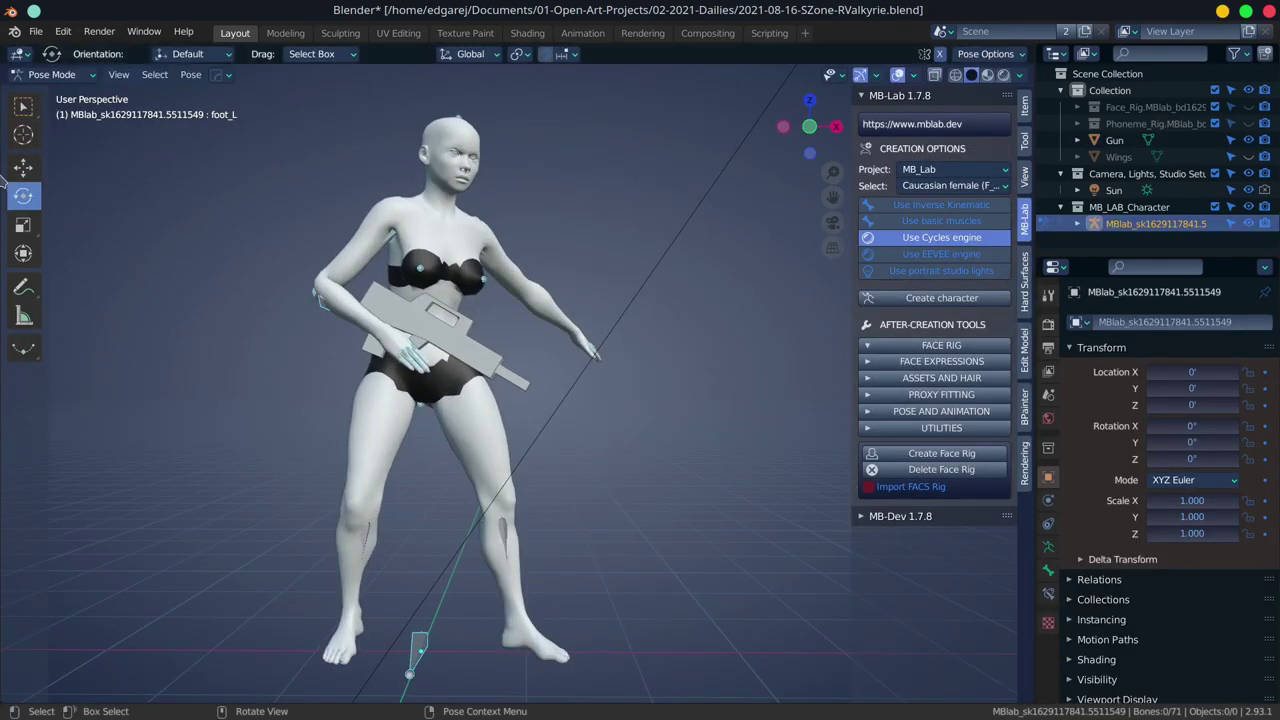
{"action": "left_click", "coordinate": [514, 200]}
{"action": "left_click_drag", "start_coordinate": [514, 420], "coordinate": [448, 402]}
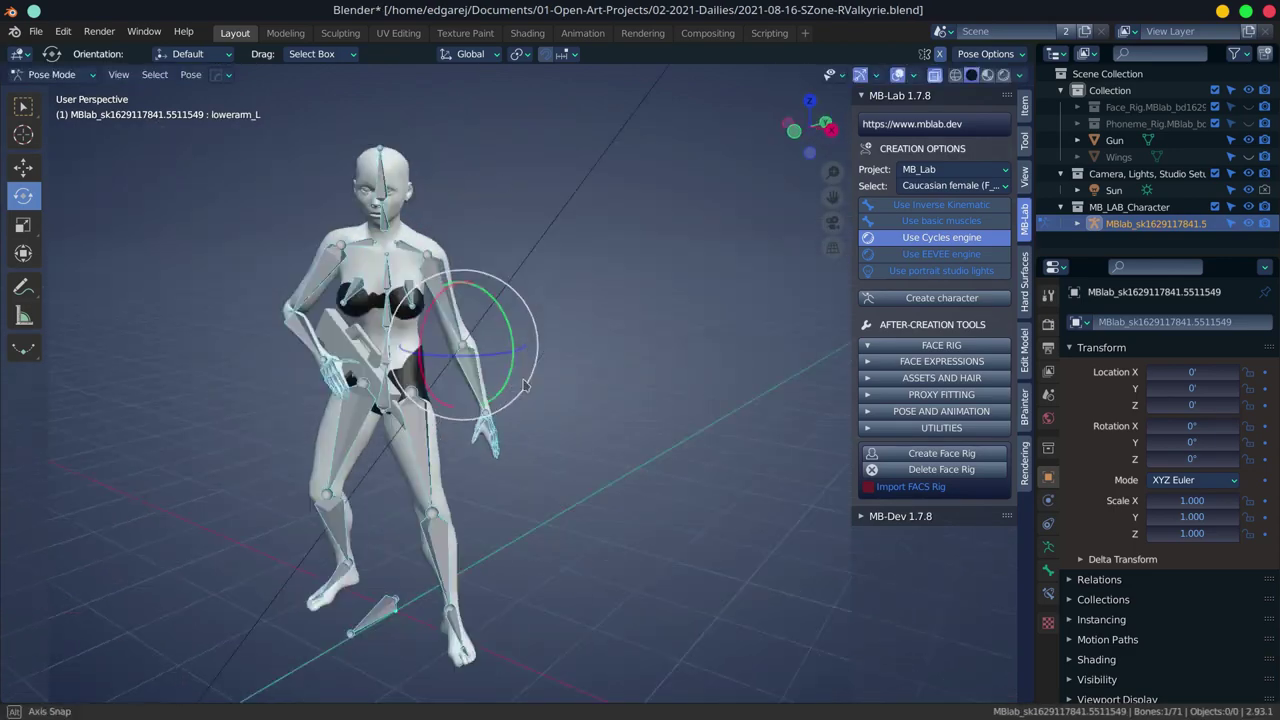
{"action": "left_click_drag", "start_coordinate": [541, 341], "coordinate": [480, 355]}
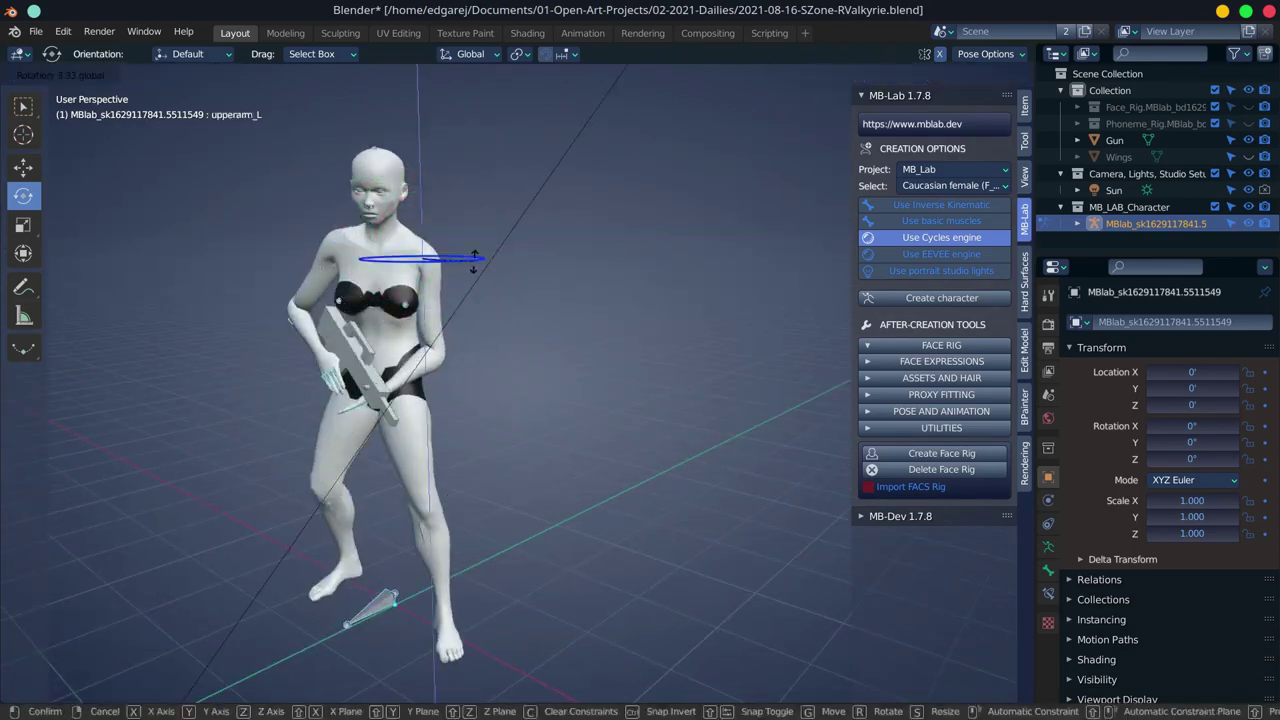
{"action": "left_click", "coordinate": [474, 258]}
{"action": "scroll", "coordinate": [474, 258], "scroll_direction": "up", "scroll_amount": 5}
{"action": "mouse_move", "coordinate": [474, 258]}
{"action": "left_mouse_down"}
{"action": "mouse_move", "coordinate": [470, 460]}
{"action": "mouse_move", "coordinate": [440, 380]}
{"action": "mouse_move", "coordinate": [400, 420]}
{"action": "left_mouse_up"}
{"action": "key", "text": "r"}
{"action": "left_click", "coordinate": [447, 352]}
{"action": "scroll", "coordinate": [340, 500], "scroll_direction": "up", "scroll_amount": 4}
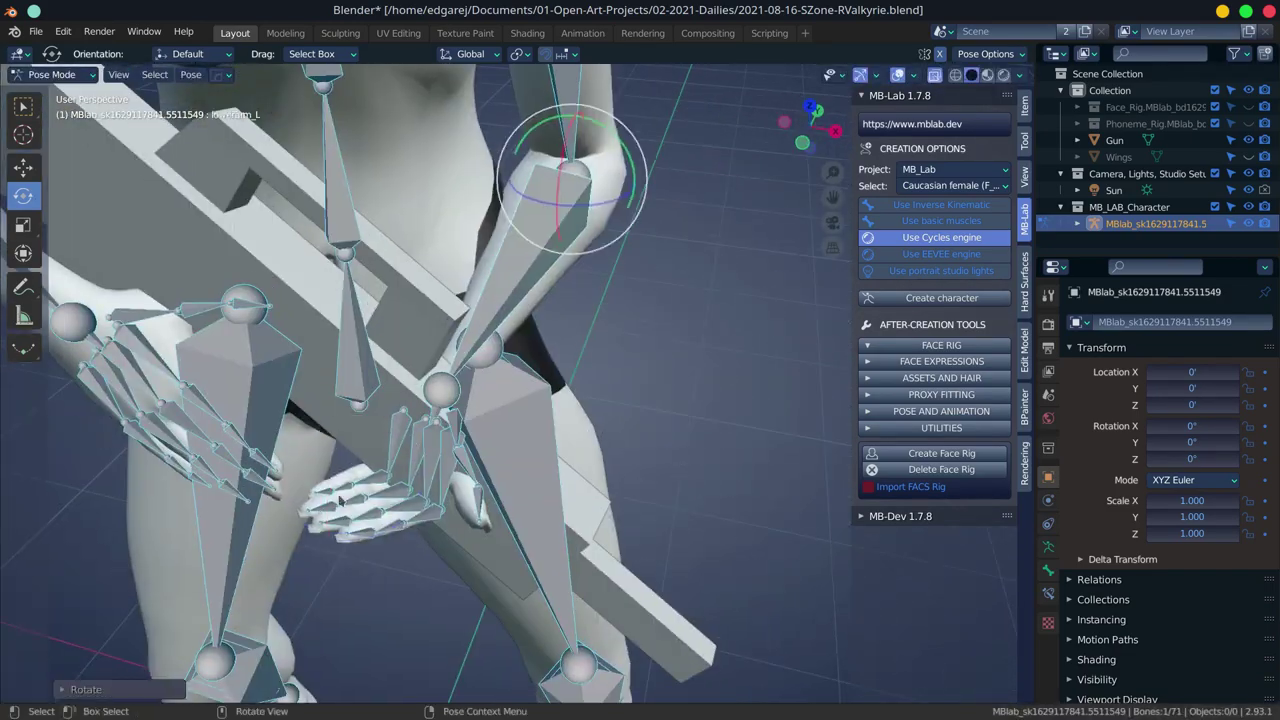
- Curl the right hand's fingers around the gun, tilt the head, and save
{"action": "left_click", "coordinate": [340, 500], "text": "shift"}
{"action": "left_click_drag", "start_coordinate": [340, 500], "coordinate": [362, 401]}
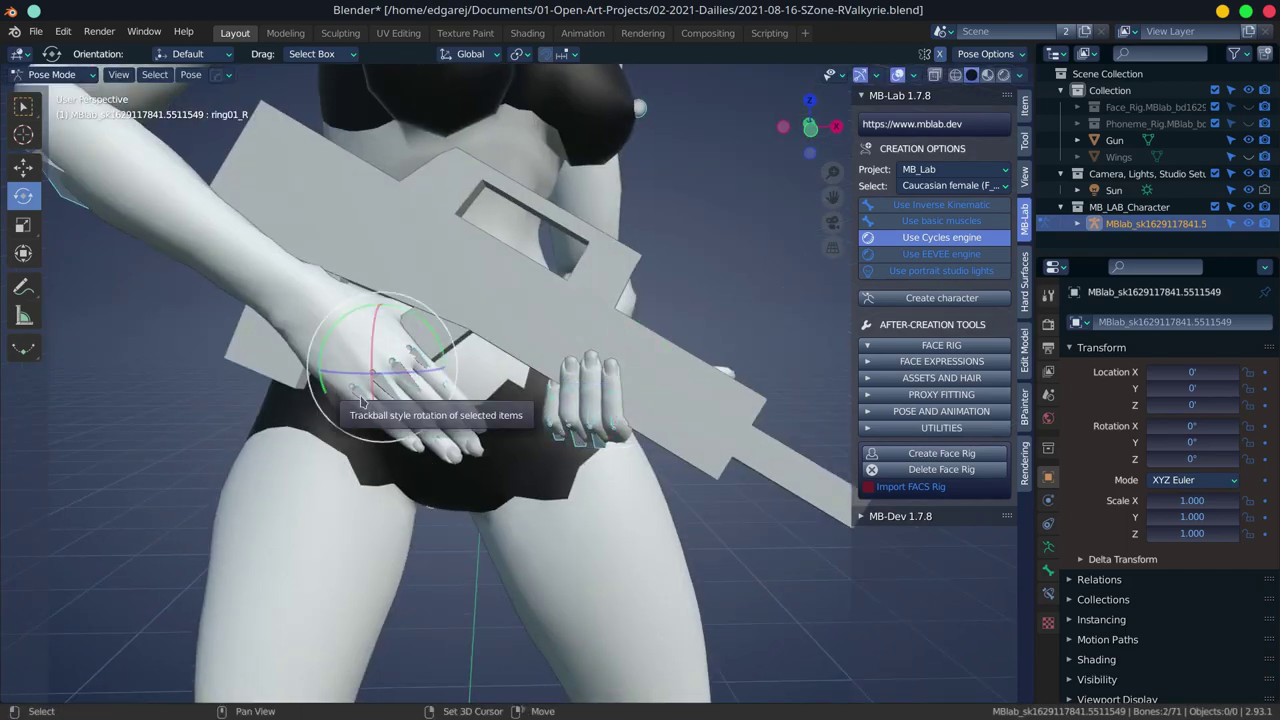
{"action": "scroll", "coordinate": [271, 363], "scroll_direction": "down", "scroll_amount": 5}
{"action": "scroll", "coordinate": [271, 363], "scroll_direction": "down", "scroll_amount": 3}
{"action": "left_click", "coordinate": [466, 118]}
{"action": "left_click_drag", "start_coordinate": [466, 118], "coordinate": [546, 254]}
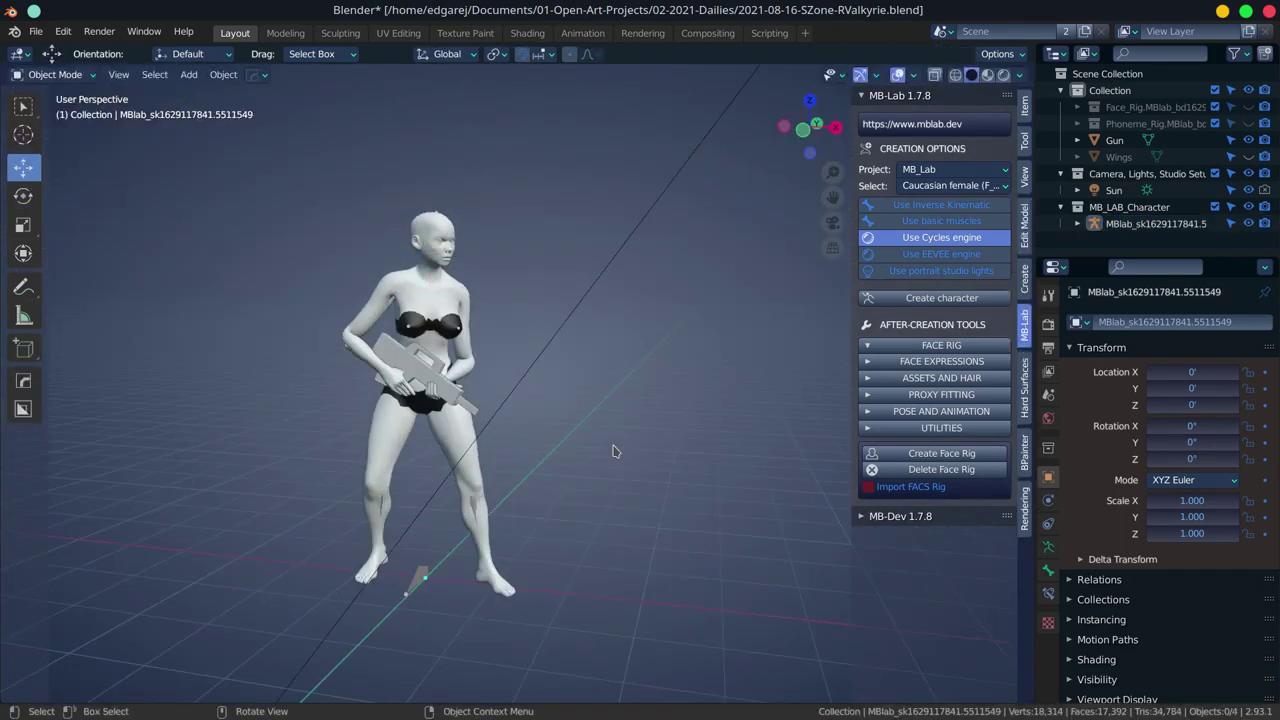
{"action": "key", "text": "ctrl+s"}
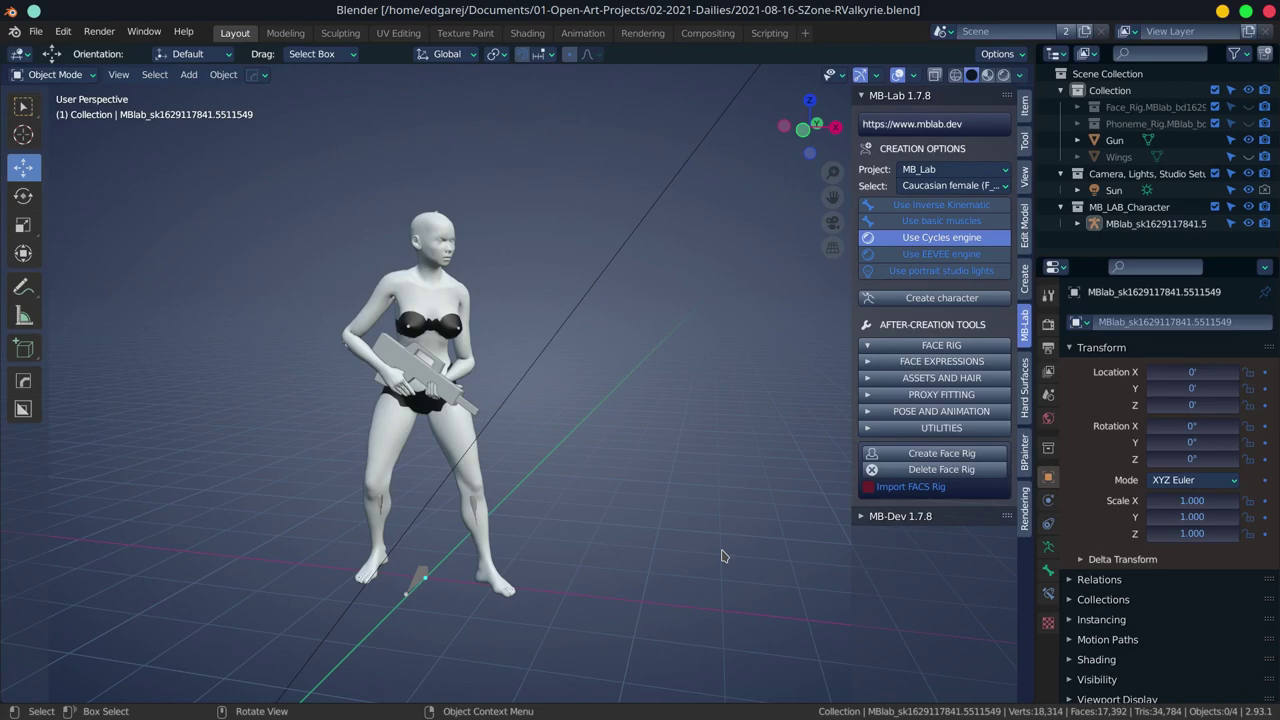
- Unhide the Wings and rotate all their vertices in Edit Mode
{"action": "left_click", "coordinate": [1248, 157]}
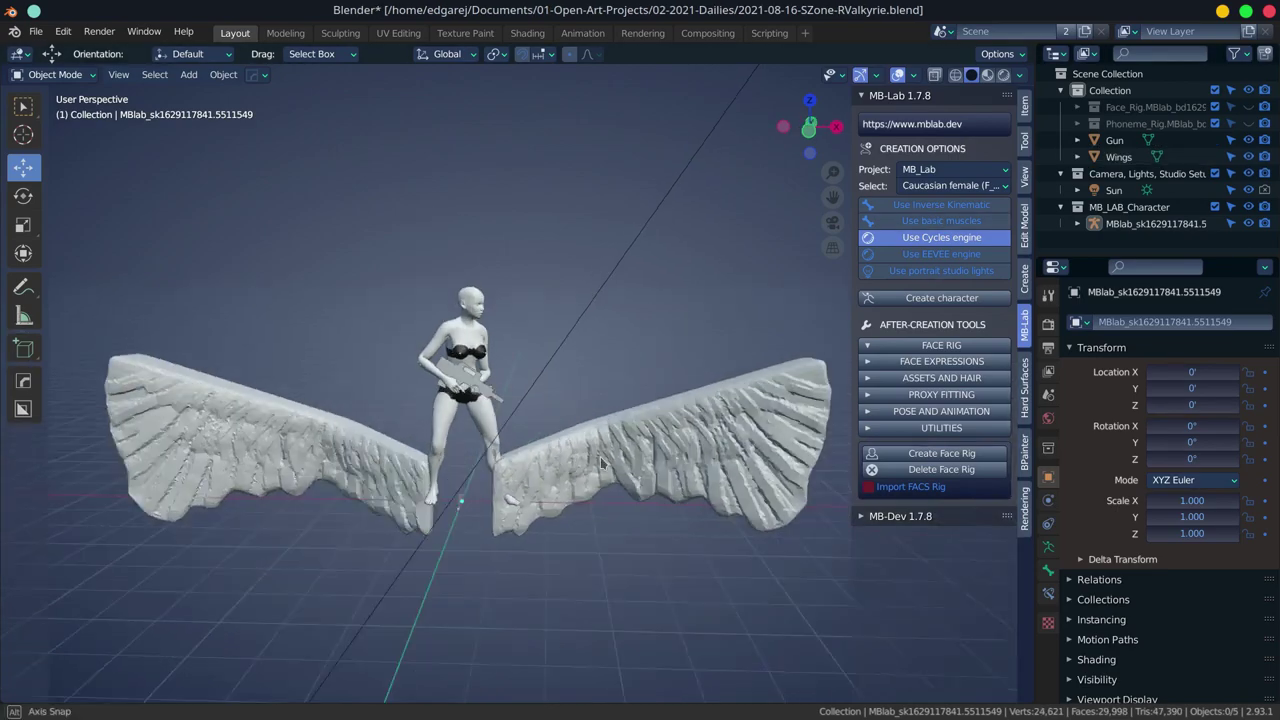
{"action": "left_click", "coordinate": [1118, 157]}
{"action": "mouse_move", "coordinate": [514, 586]}
{"action": "left_mouse_down"}
{"action": "mouse_move", "coordinate": [545, 303]}
{"action": "mouse_move", "coordinate": [223, 366]}
{"action": "mouse_move", "coordinate": [699, 339]}
{"action": "mouse_move", "coordinate": [471, 277]}
{"action": "left_mouse_up"}
{"action": "key", "text": "Tab"}
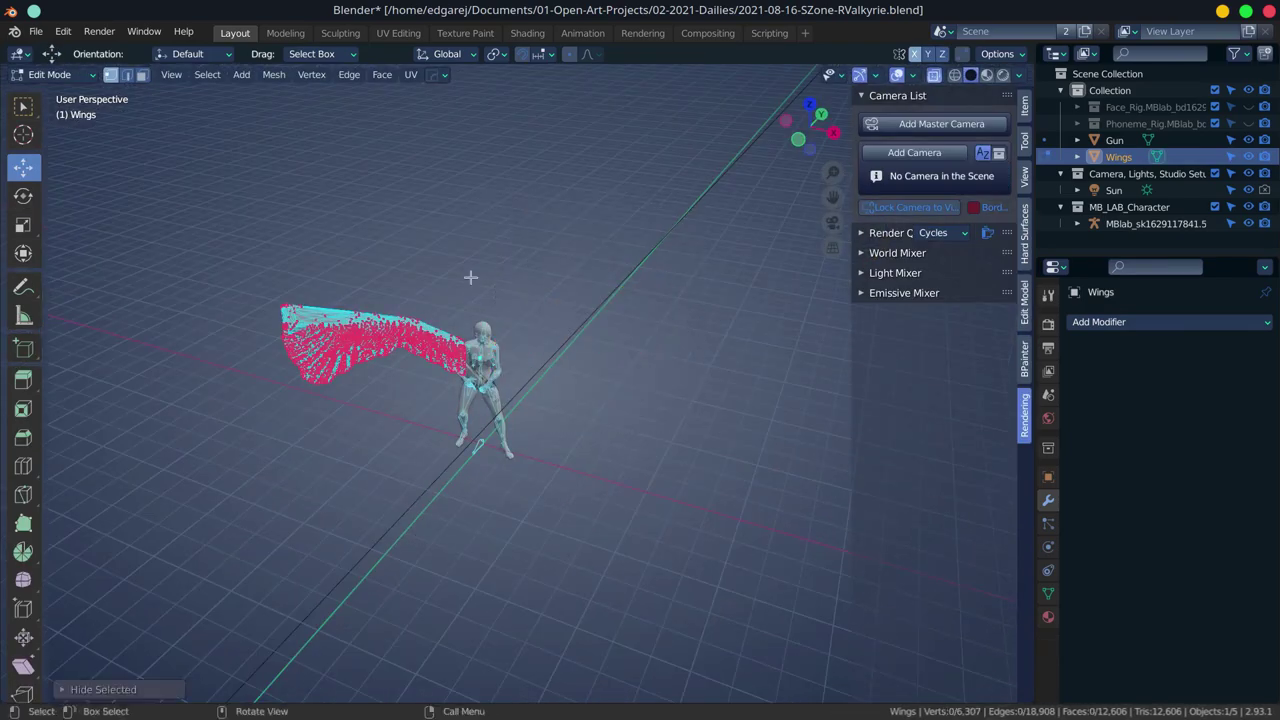
{"action": "key", "text": "a"}
{"action": "left_click", "coordinate": [23, 195]}
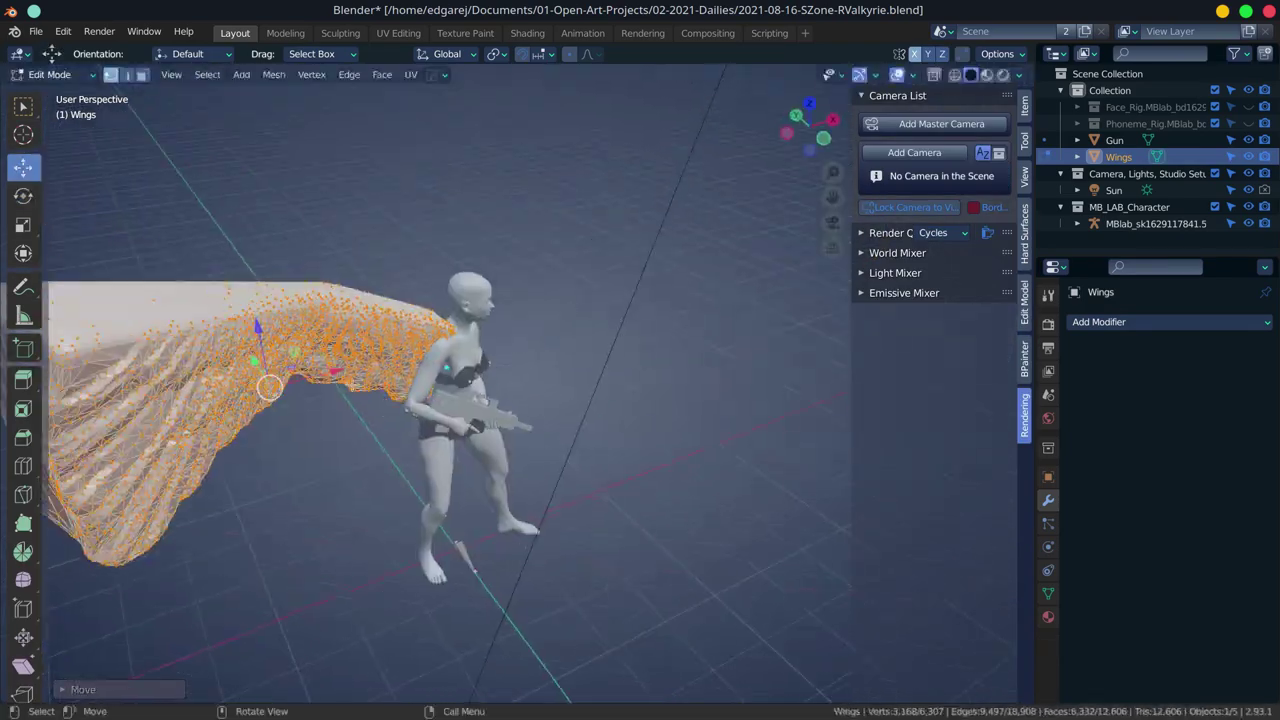
{"action": "mouse_move", "coordinate": [273, 280]}
{"action": "left_mouse_down"}
{"action": "mouse_move", "coordinate": [219, 280]}
{"action": "mouse_move", "coordinate": [591, 371]}
{"action": "mouse_move", "coordinate": [86, 263]}
{"action": "left_mouse_up"}
- In X-ray, box-select and hide the left wing, then move the right wing's vertices
{"action": "key", "text": "alt+z"}
{"action": "key", "text": "alt+a"}
{"action": "key", "text": "b"}
{"action": "key", "text": "h"}
{"action": "key", "text": "a"}
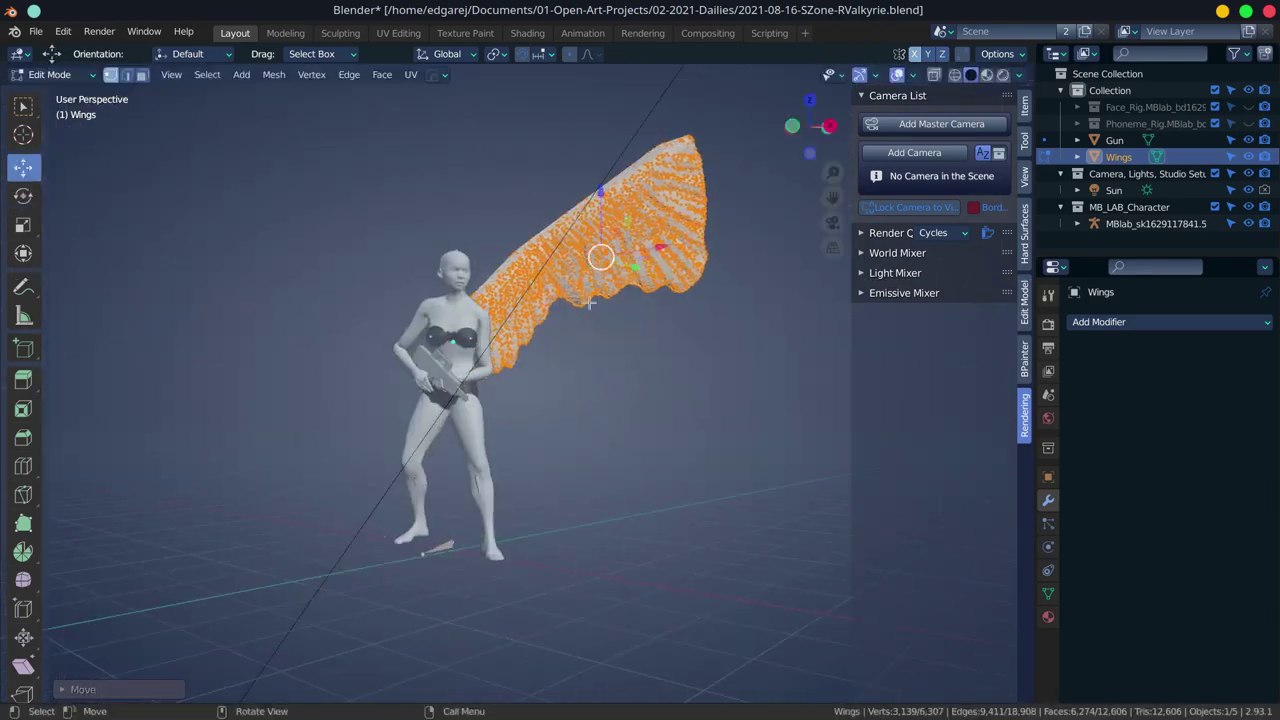
- Parent the Wings to the character skeleton with Ctrl+P and move them vertically onto her back
{"action": "left_click", "coordinate": [1048, 476]}
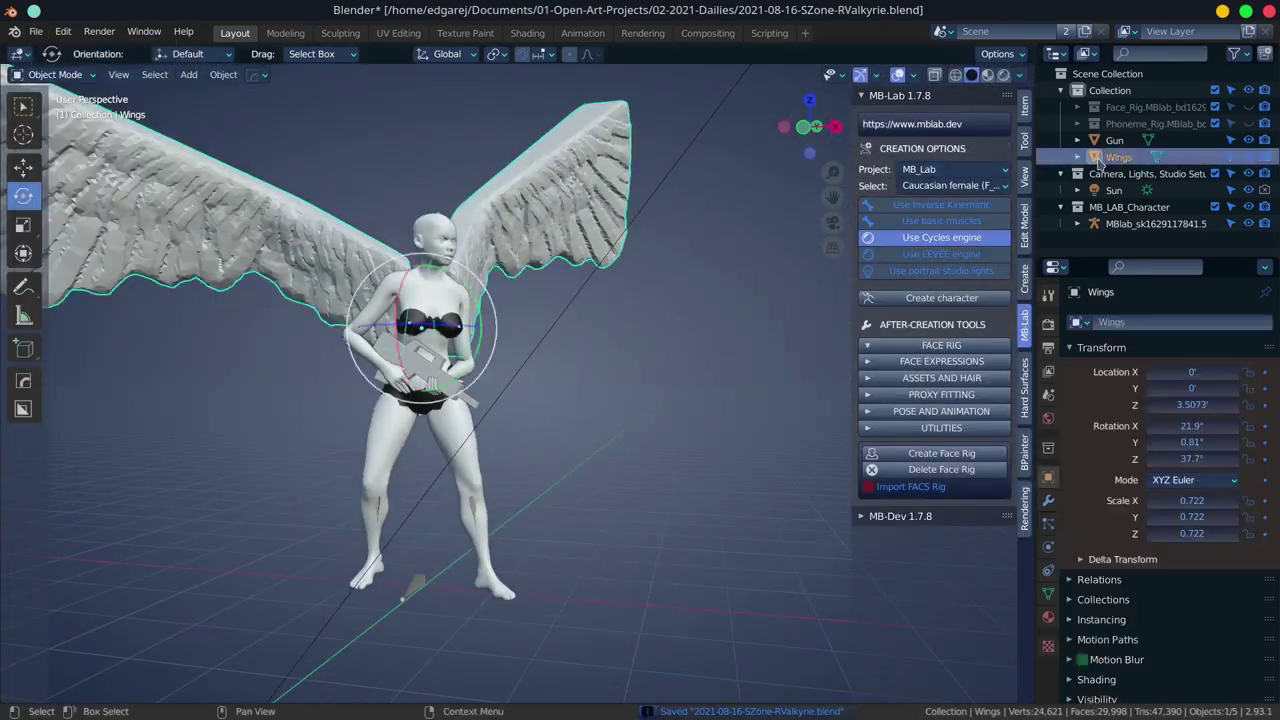
{"action": "left_click", "coordinate": [1155, 223], "text": "ctrl"}
{"action": "key", "text": "ctrl+p"}
{"action": "key", "text": "Escape"}
{"action": "key", "text": "g"}
{"action": "key", "text": "z"}
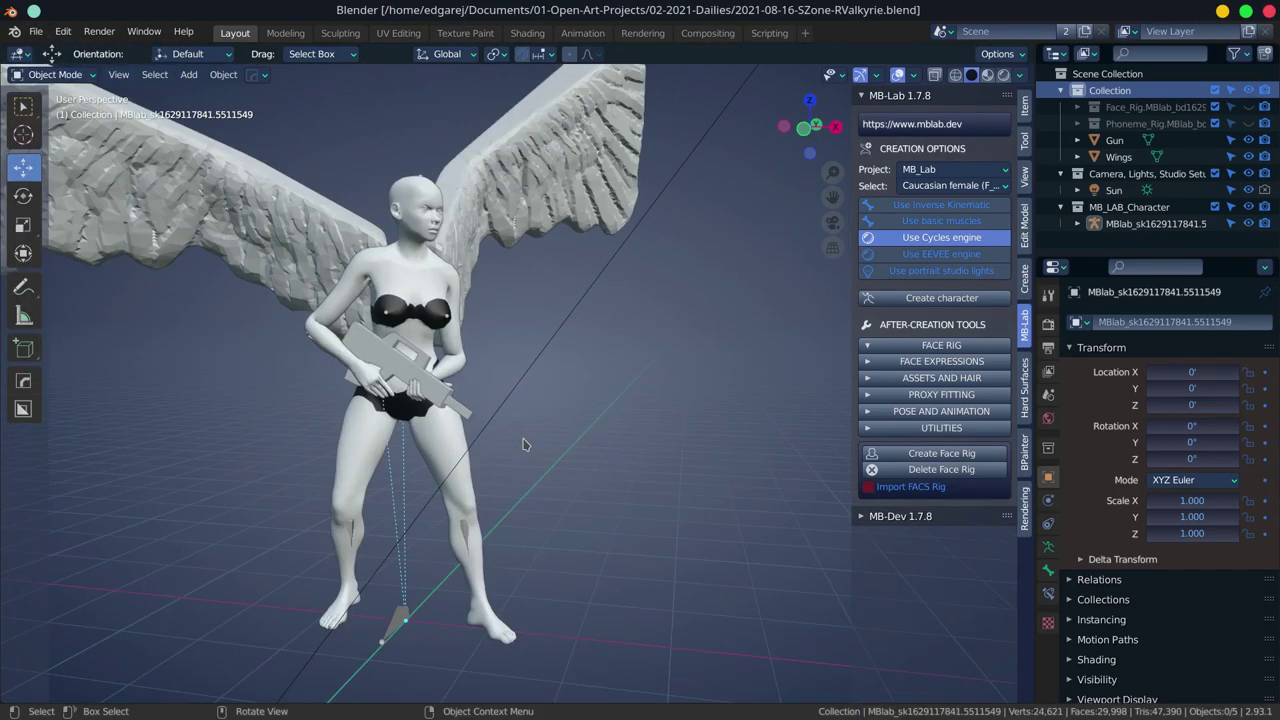
- Add a UV sphere and sculpt it into a large rock sheet with dynamic topology and Blob
{"action": "scroll", "coordinate": [522, 444], "scroll_direction": "down", "scroll_amount": 4}
{"action": "scroll", "coordinate": [522, 444], "scroll_direction": "down", "scroll_amount": 3}
{"action": "left_click", "coordinate": [188, 74]}
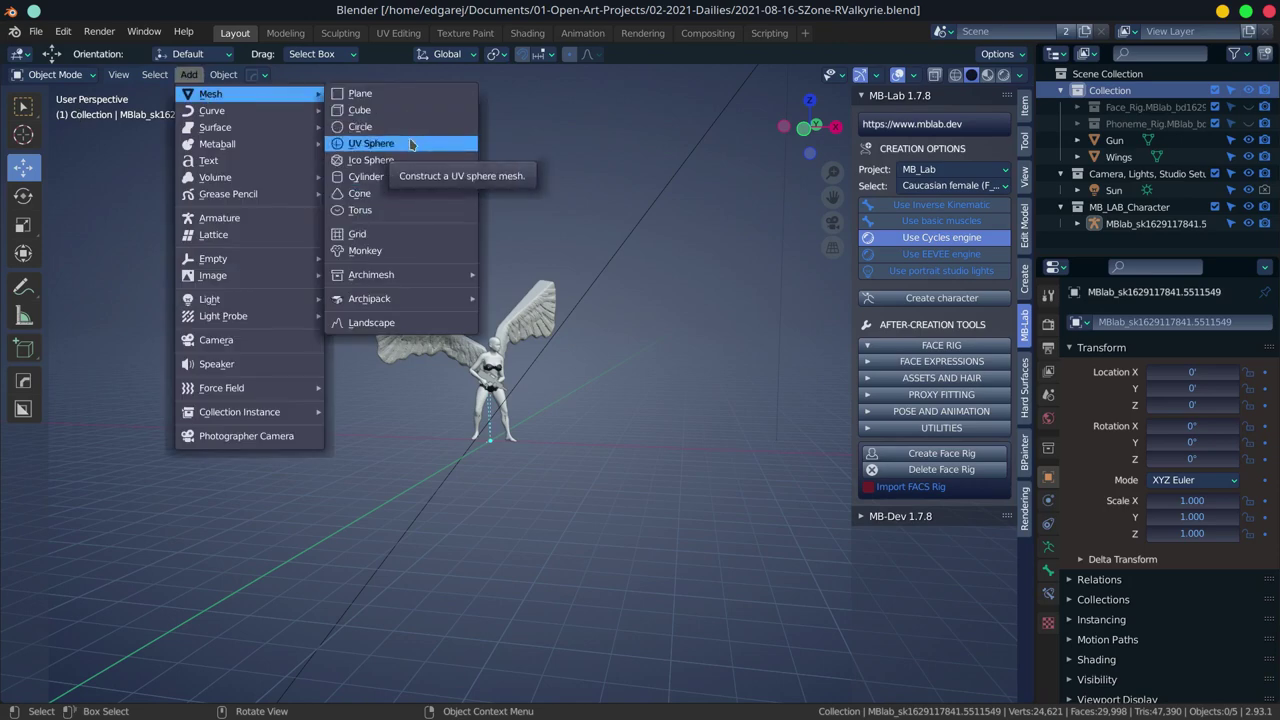
{"action": "left_click", "coordinate": [410, 140]}
{"action": "left_click", "coordinate": [340, 33]}
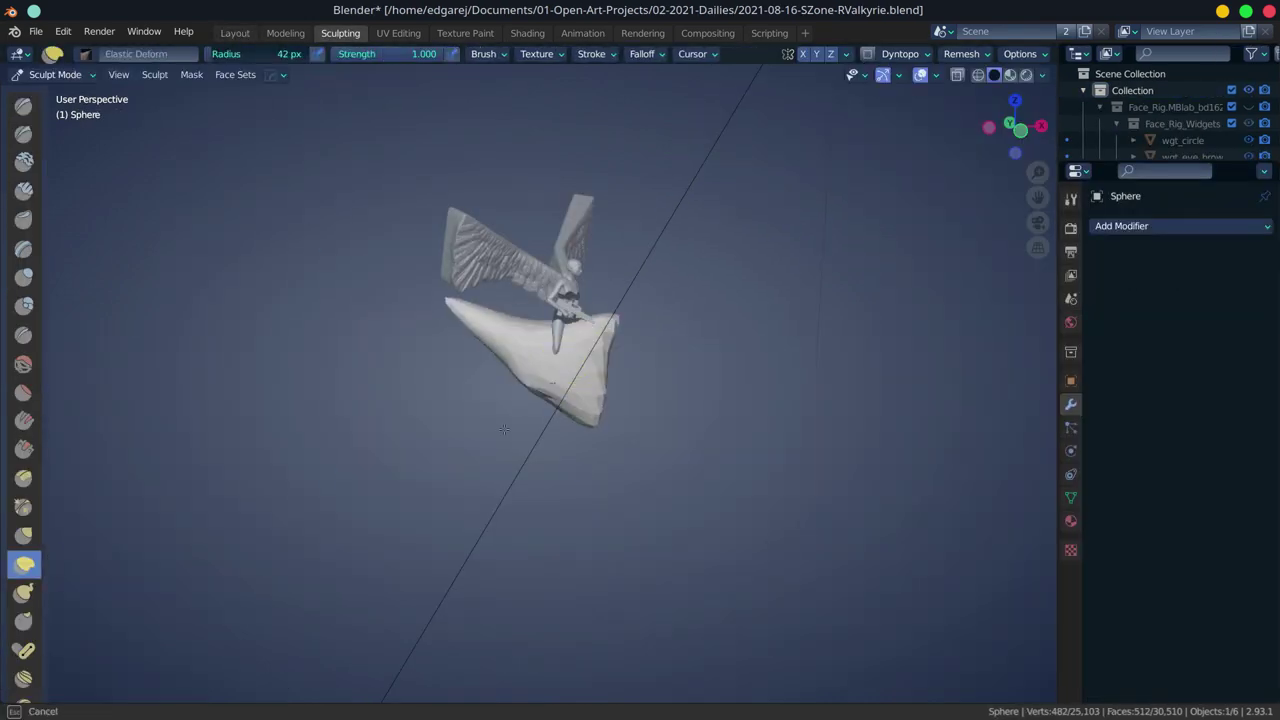
{"action": "left_click", "coordinate": [867, 53]}
{"action": "left_click", "coordinate": [24, 305]}
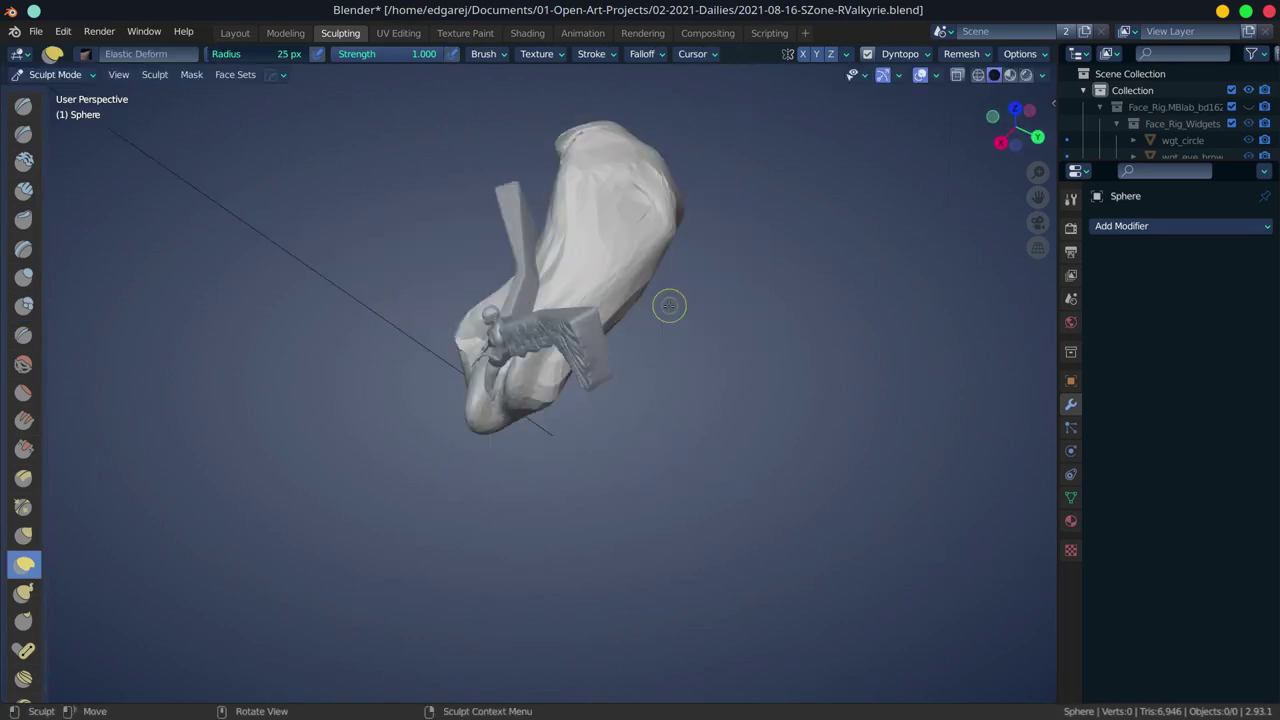
{"action": "mouse_move", "coordinate": [714, 271]}
{"action": "left_mouse_down"}
{"action": "mouse_move", "coordinate": [615, 290]}
{"action": "mouse_move", "coordinate": [541, 332]}
{"action": "left_mouse_up"}
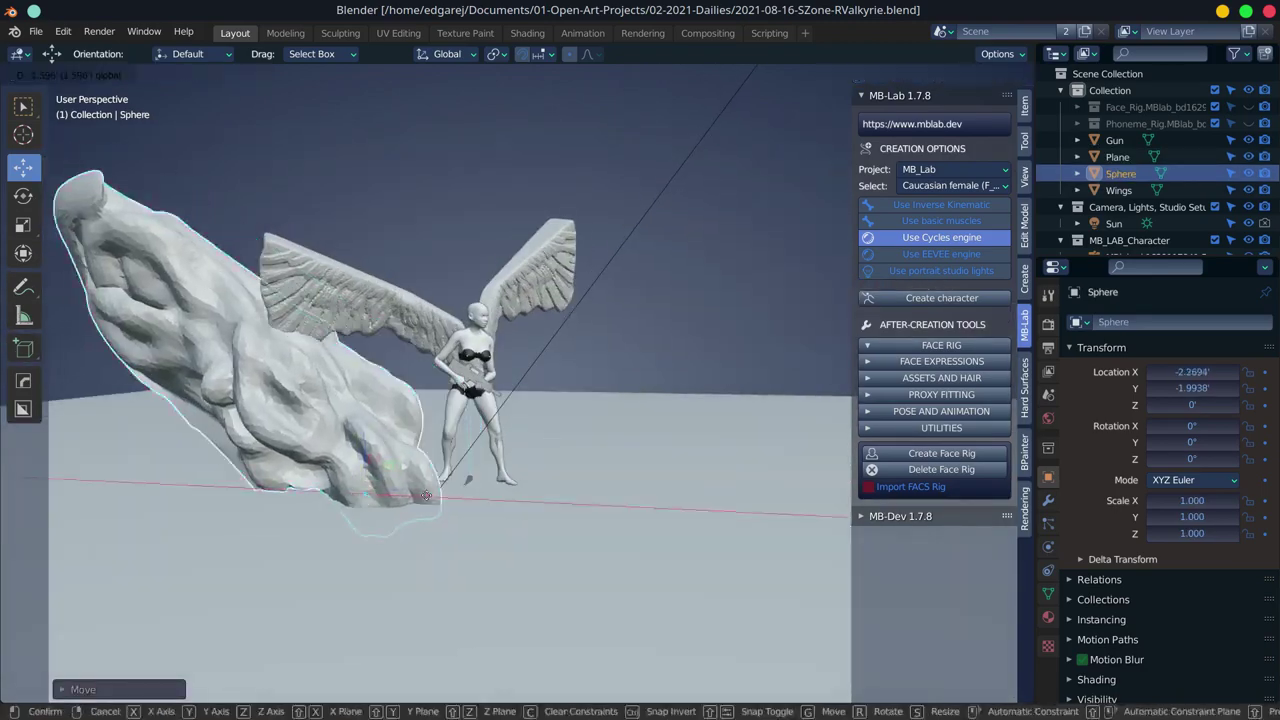
- Duplicate the sculpted rock twice, rotating the copies into a cliff arrangement
{"action": "left_click", "coordinate": [493, 425]}
{"action": "key", "text": "shift+d"}
{"action": "key", "text": "r"}
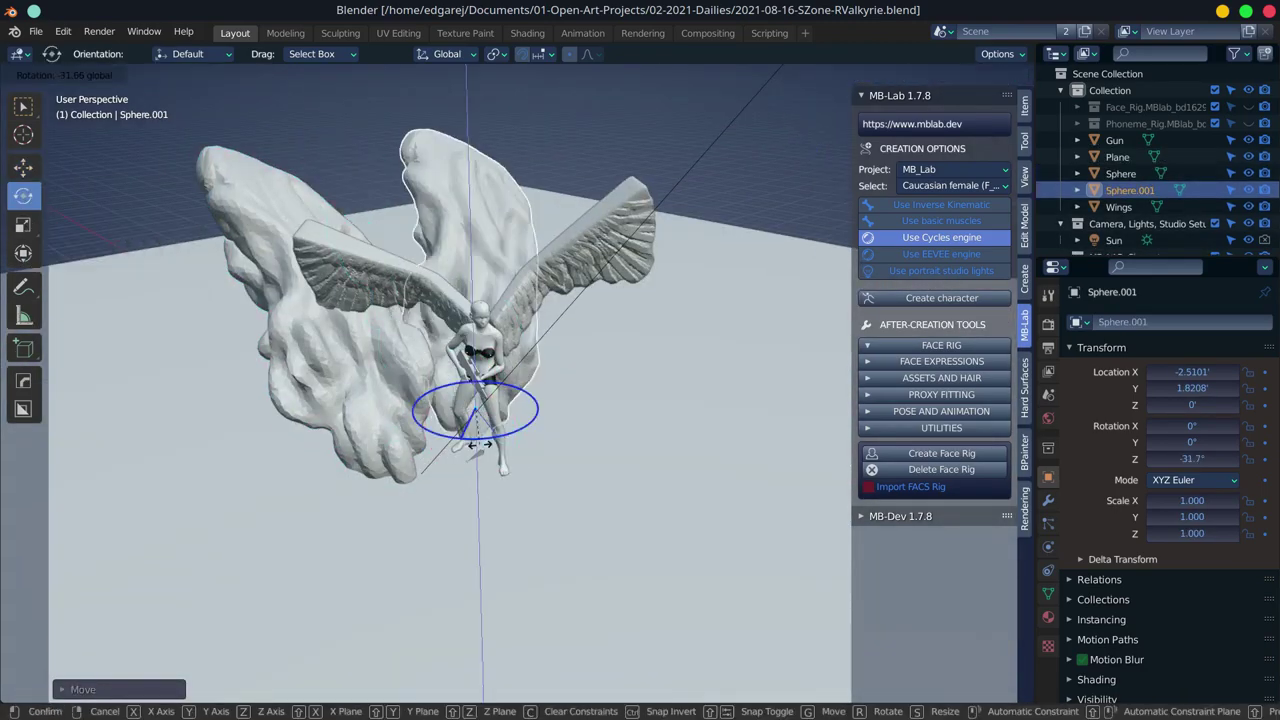
{"action": "left_click", "coordinate": [560, 460]}
{"action": "key", "text": "shift+d"}
{"action": "left_click", "coordinate": [590, 490]}
{"action": "left_click", "coordinate": [622, 428]}
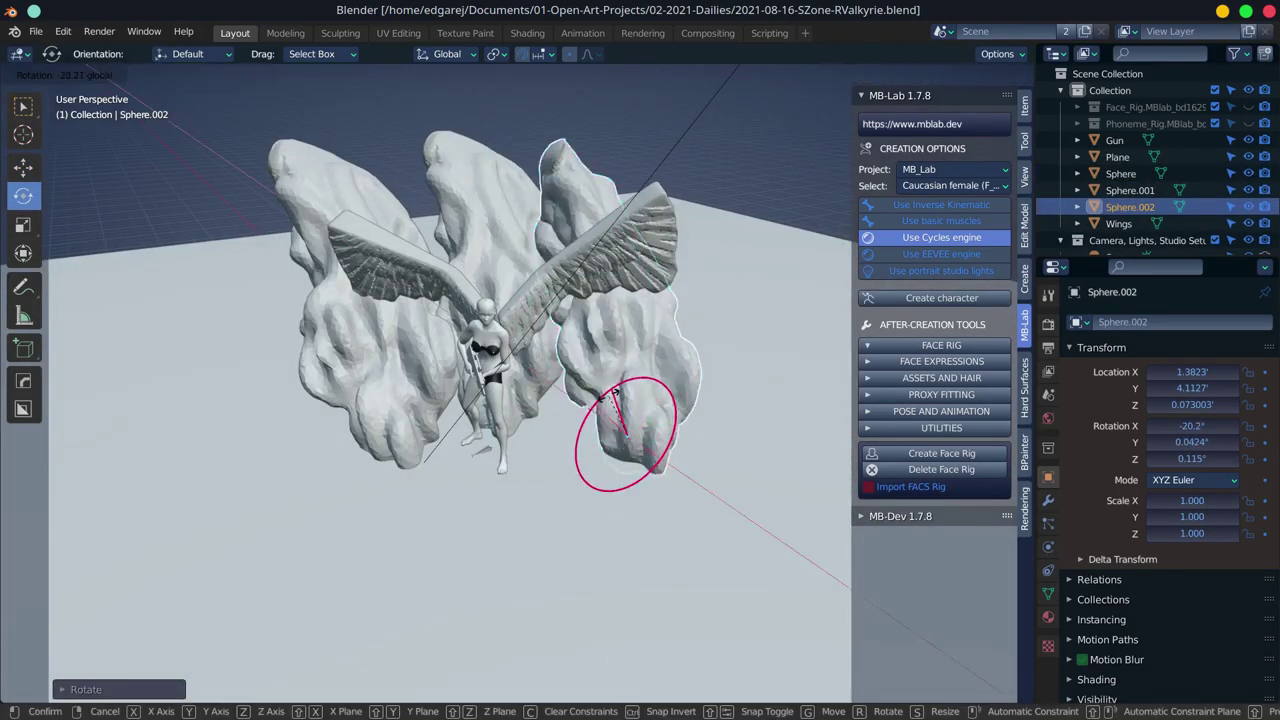
- Check the rock cliffs from a low side angle, save, and switch out of Blender to Krita
{"action": "key", "text": "ctrl+Page_Down"}
{"action": "key", "text": "ctrl+Page_Down"}
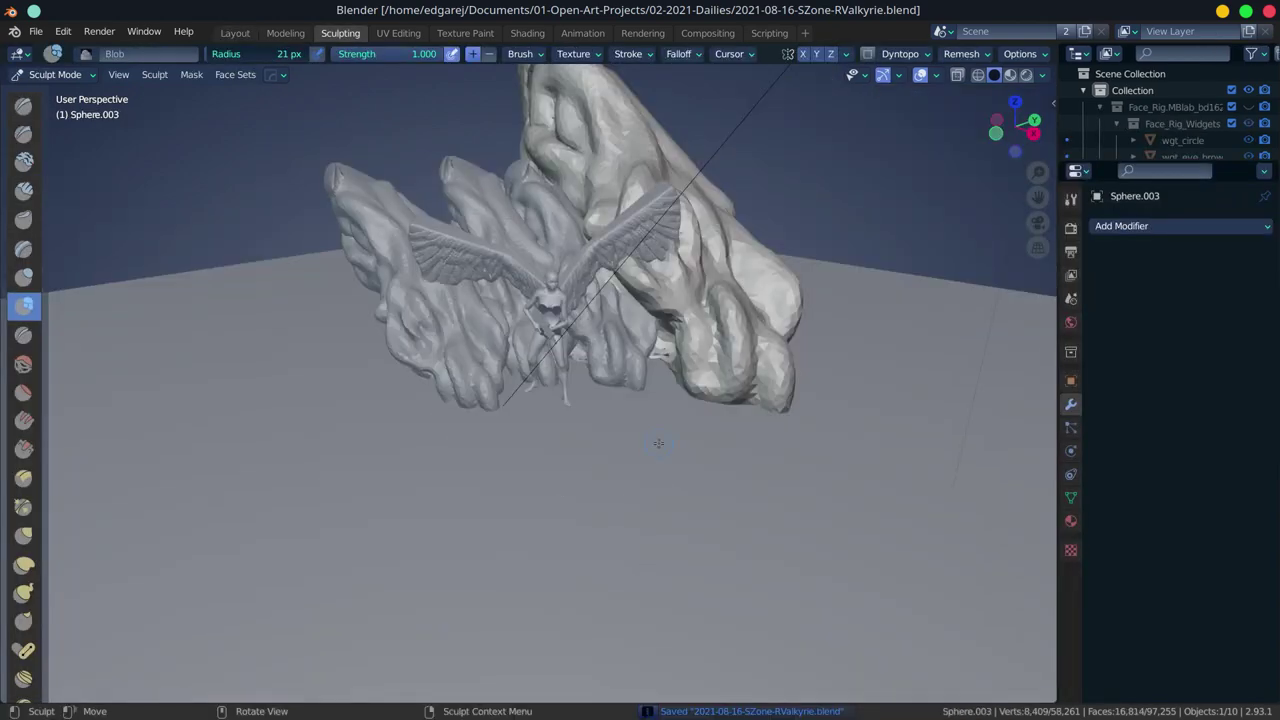
{"action": "left_click_drag", "start_coordinate": [602, 452], "coordinate": [639, 408]}
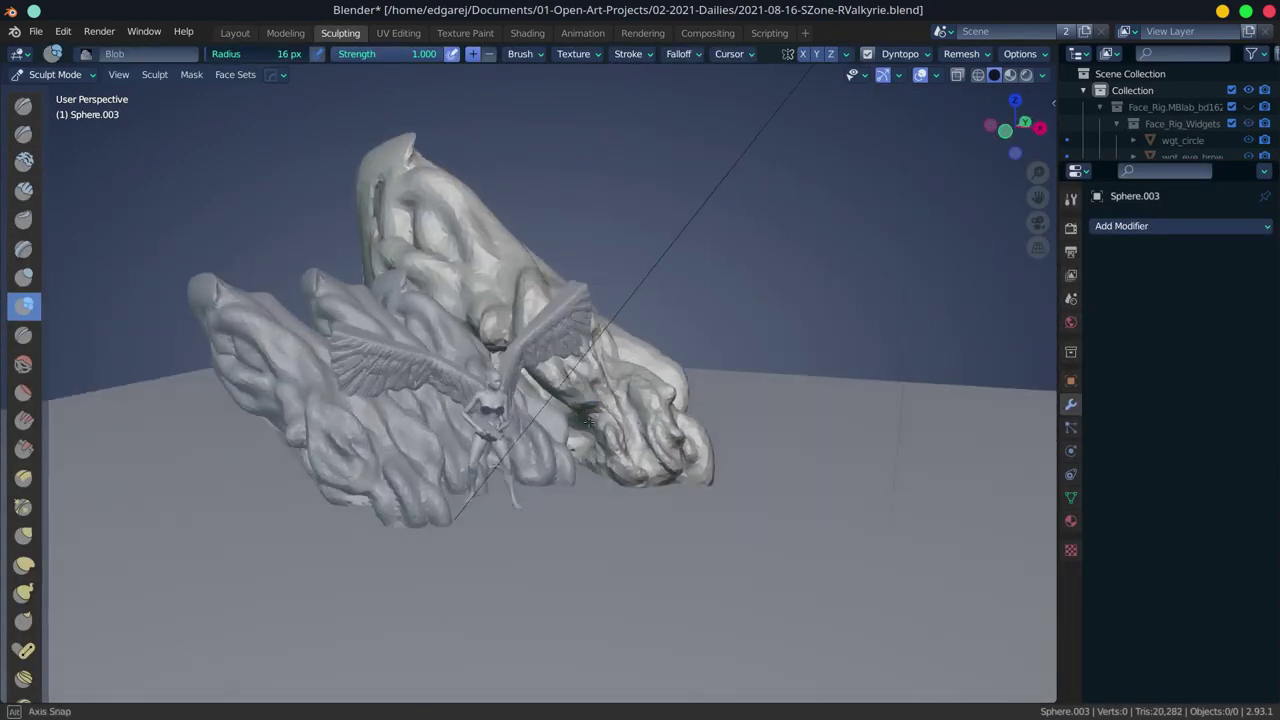
{"action": "key", "text": "ctrl+s"}
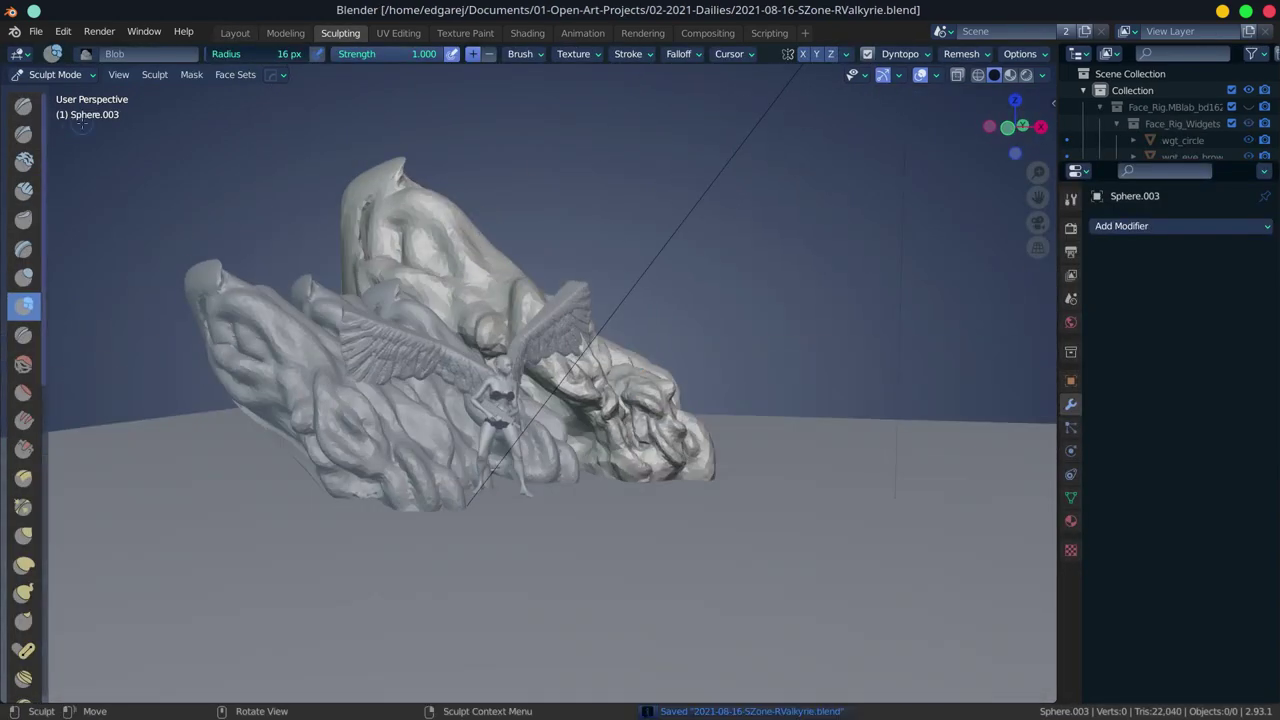
{"action": "key", "text": "ctrl+Page_Up"}
{"action": "key", "text": "ctrl+Page_Up"}
{"action": "key", "text": "ctrl+Page_Down"}
{"action": "key", "text": "ctrl+Page_Down"}
{"action": "mouse_move", "coordinate": [418, 481]}
{"action": "left_mouse_down"}
{"action": "mouse_move", "coordinate": [541, 494]}
{"action": "mouse_move", "coordinate": [600, 420]}
{"action": "left_mouse_up"}
{"action": "key", "text": "ctrl+s"}
{"action": "left_click", "coordinate": [235, 33]}
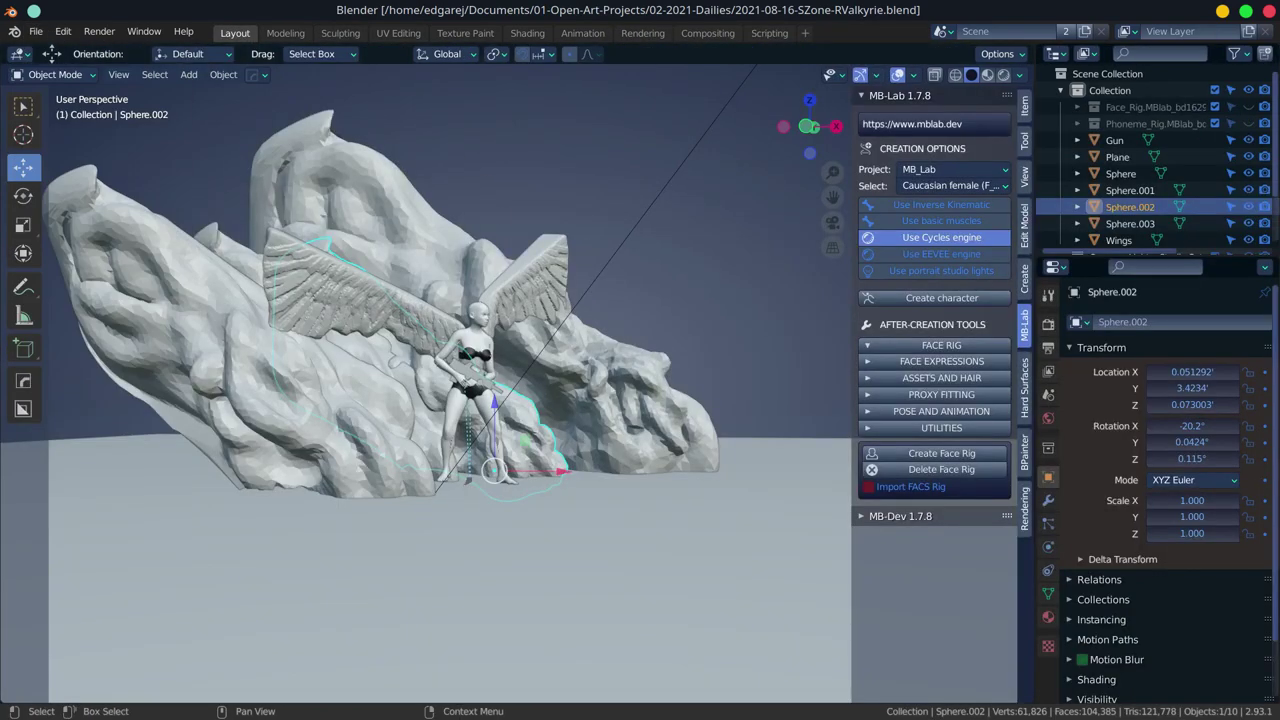
{"action": "key", "text": "alt+Tab"}
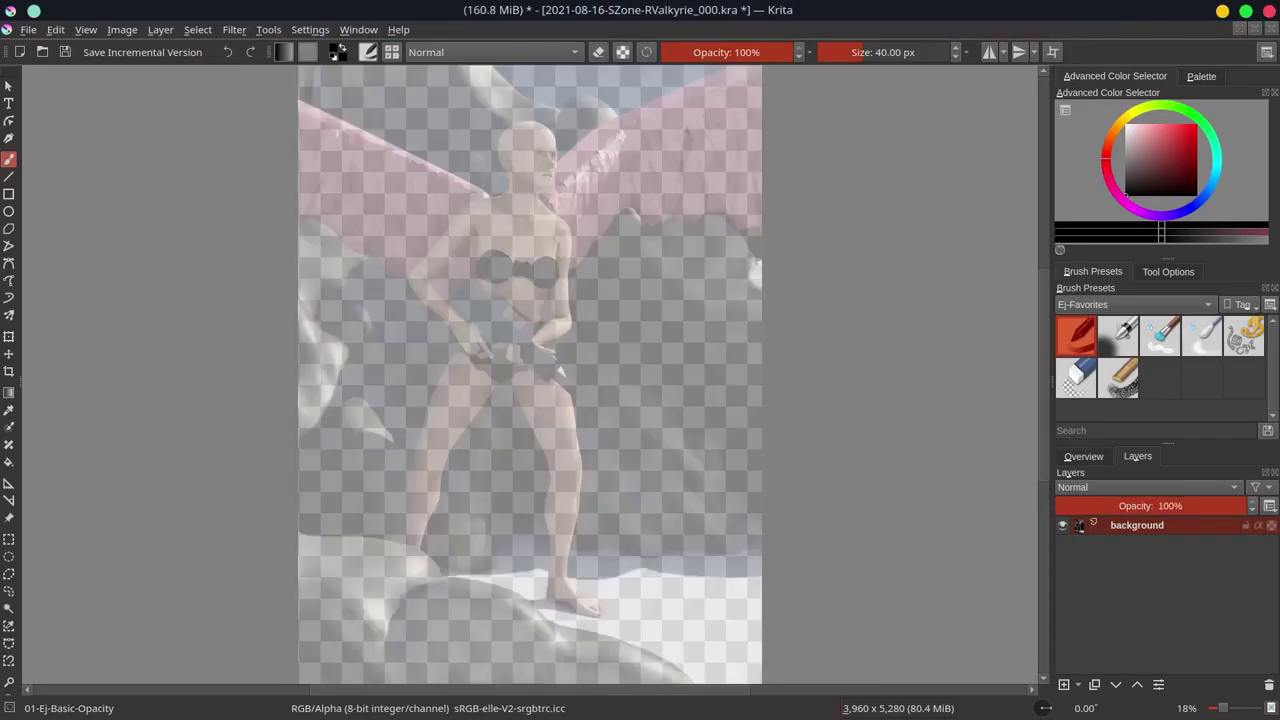
- With a smaller freehand brush, rough-sketch the armoured vest, the gun near her hand and the legs to the boots
{"action": "key", "text": "b"}
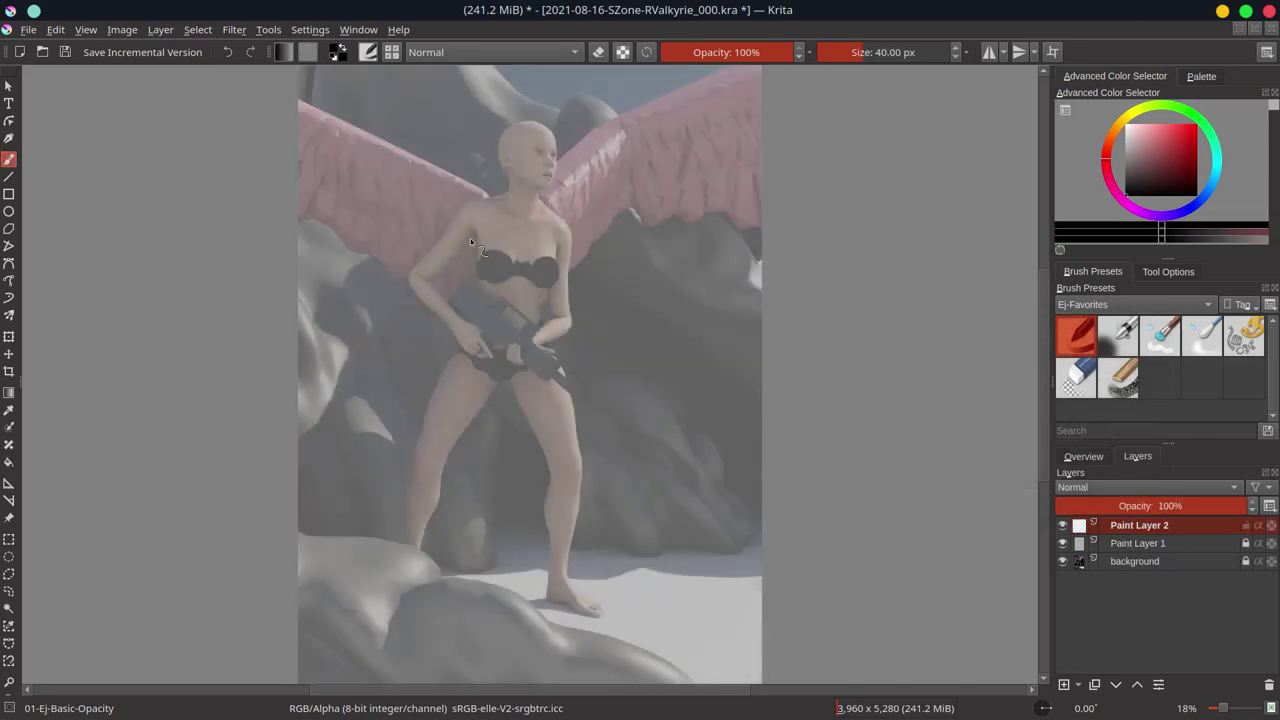
{"action": "key", "text": "bracketleft"}
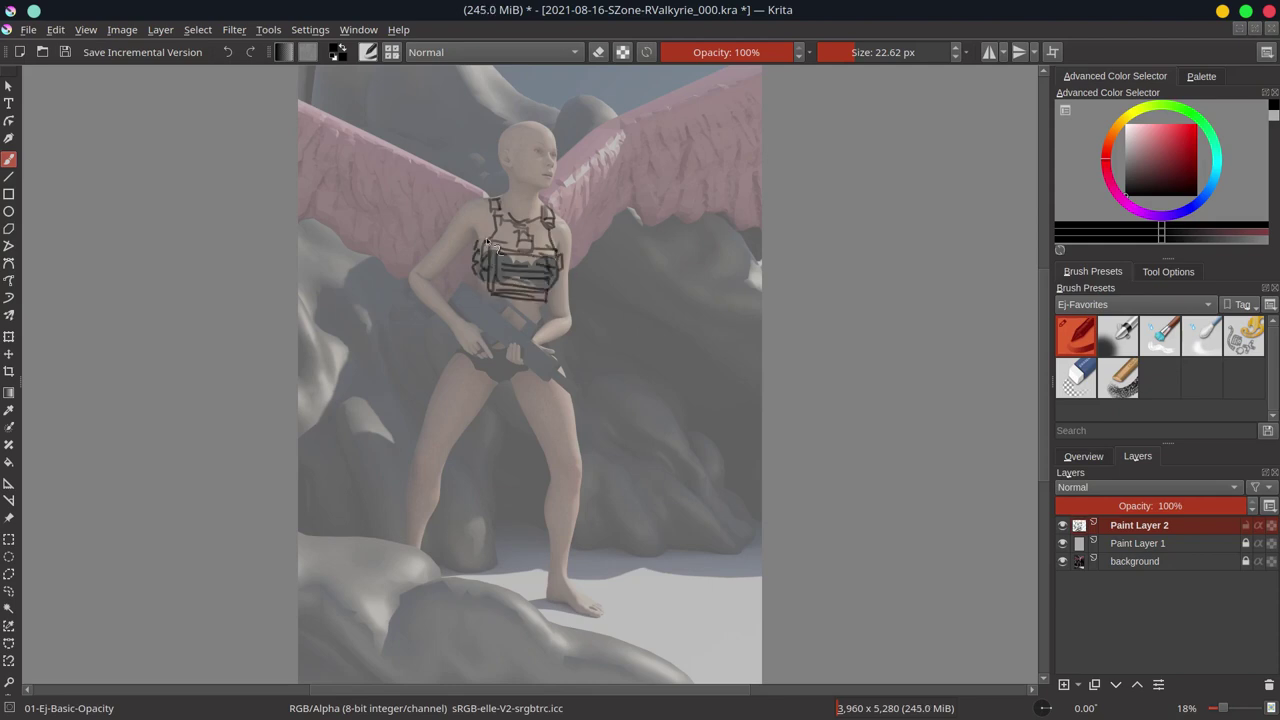
{"action": "left_click_drag", "start_coordinate": [519, 308], "coordinate": [540, 320]}
{"action": "mouse_move", "coordinate": [521, 270]}
{"action": "left_mouse_down"}
{"action": "mouse_move", "coordinate": [536, 287]}
{"action": "mouse_move", "coordinate": [535, 329]}
{"action": "left_mouse_up"}
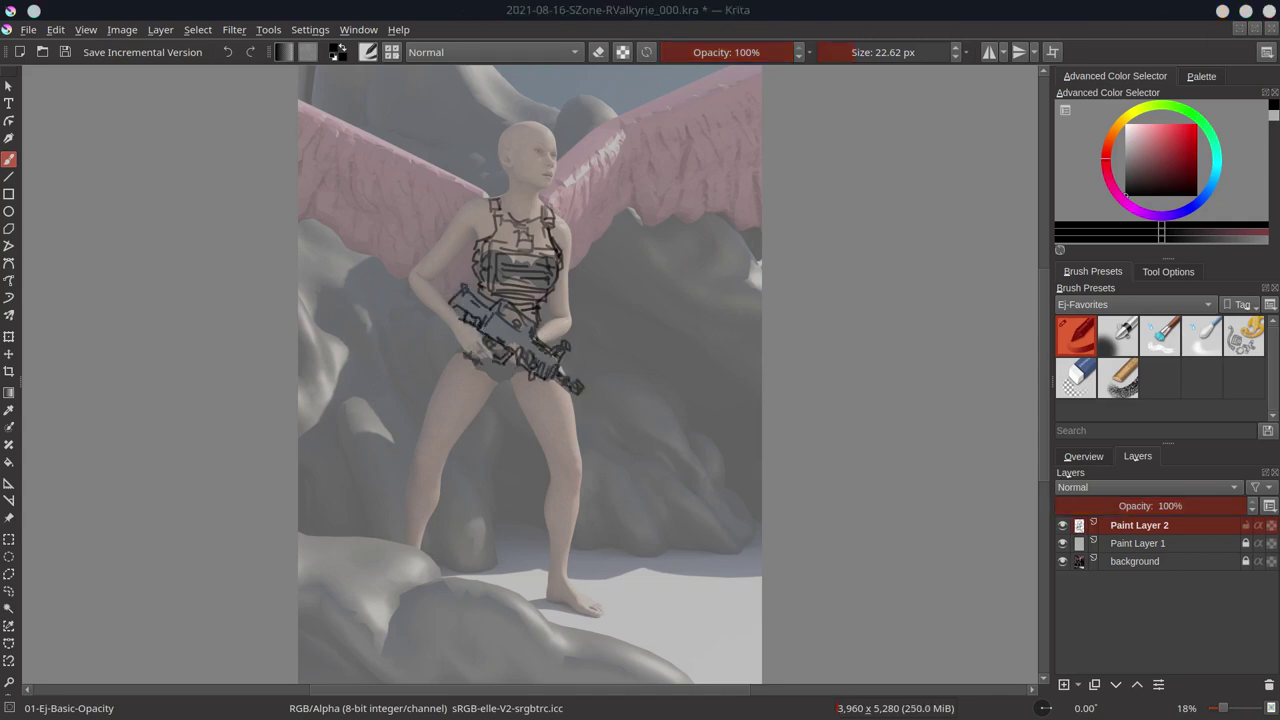
{"action": "left_click_drag", "start_coordinate": [452, 359], "coordinate": [470, 352]}
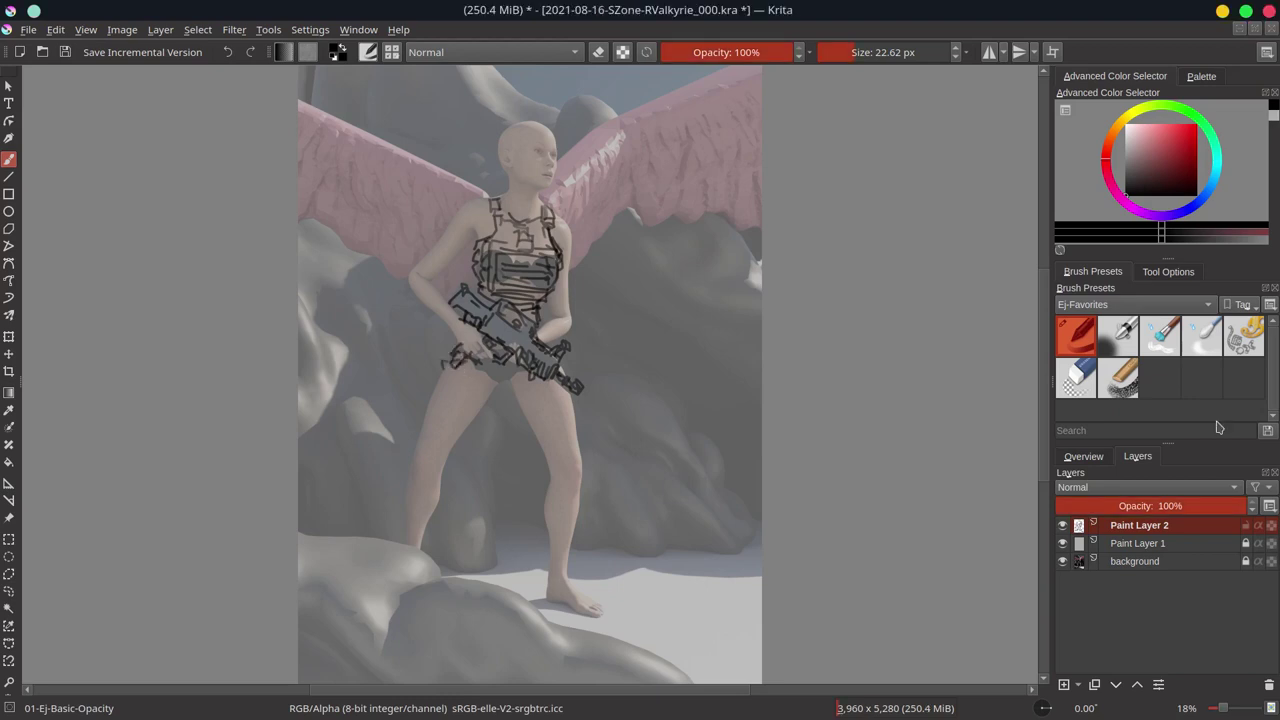
{"action": "left_click_drag", "start_coordinate": [452, 456], "coordinate": [412, 500]}
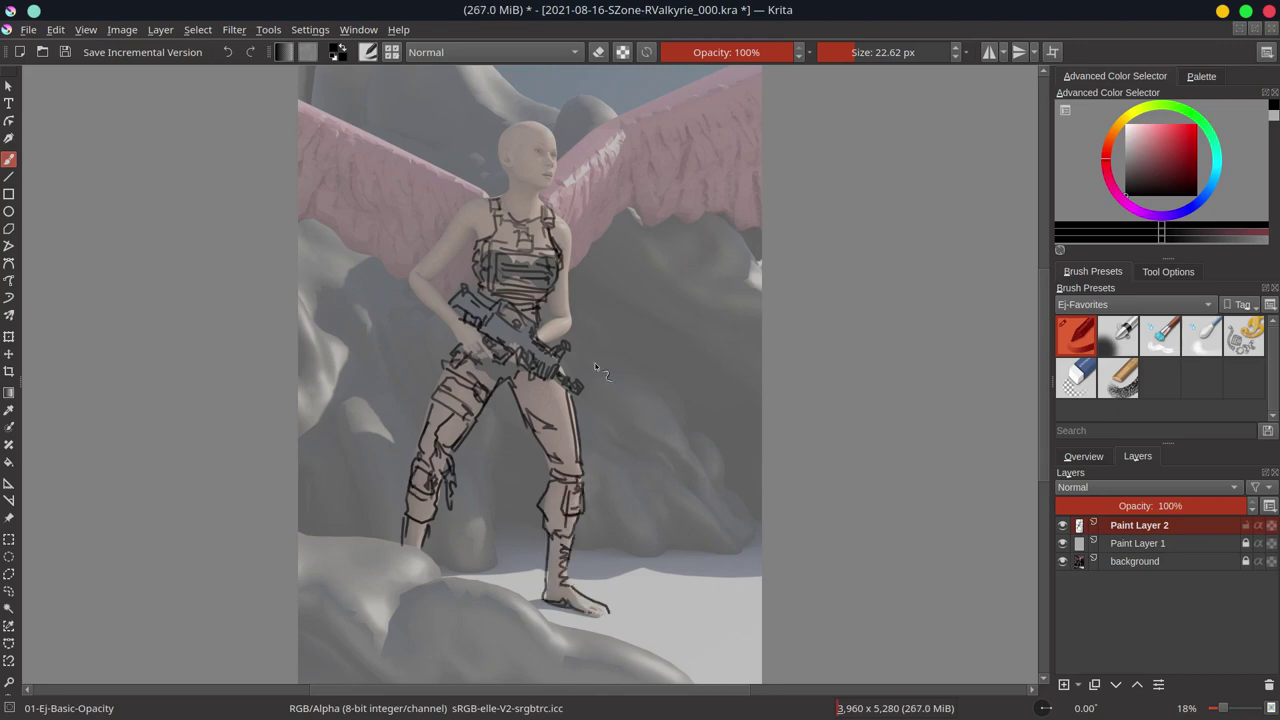
- Sketch the left wing's top edge and feather lines across both wings
{"action": "key", "text": "alt+Tab"}
{"action": "left_click_drag", "start_coordinate": [299, 83], "coordinate": [376, 132]}
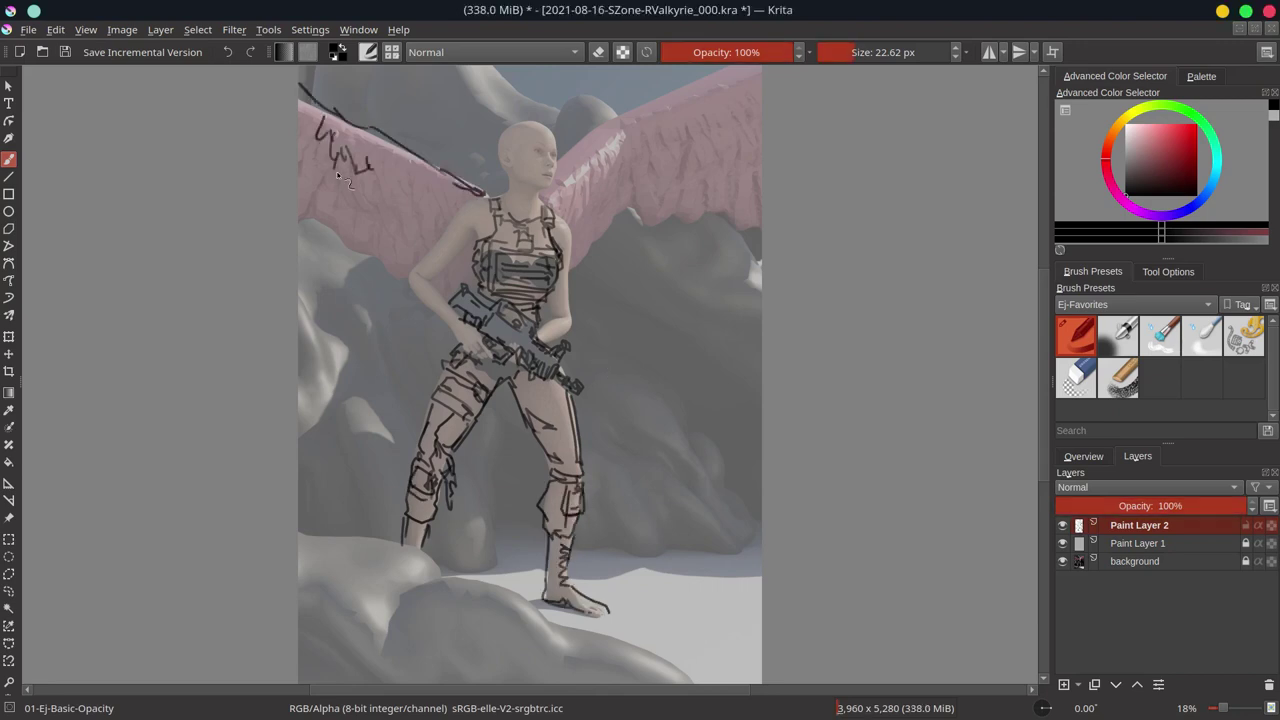
{"action": "left_click_drag", "start_coordinate": [344, 188], "coordinate": [334, 250]}
{"action": "left_click_drag", "start_coordinate": [318, 165], "coordinate": [312, 222]}
{"action": "left_click_drag", "start_coordinate": [448, 176], "coordinate": [456, 203]}
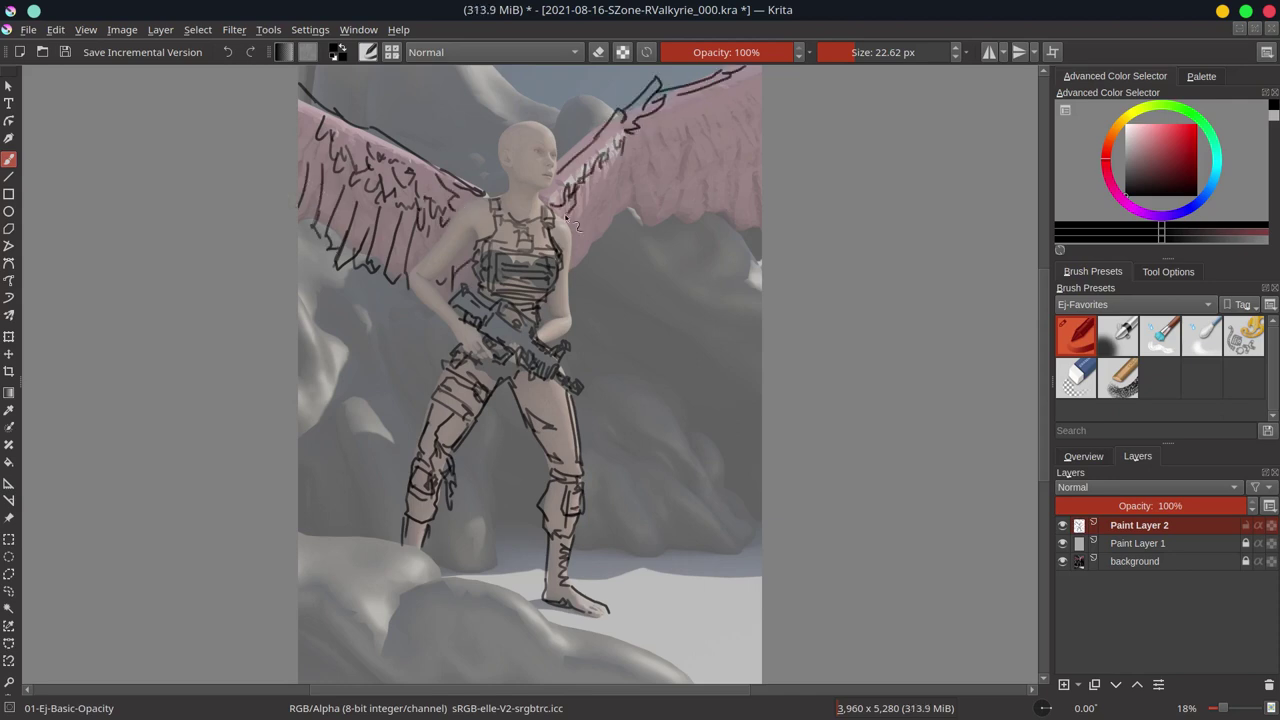
{"action": "left_click_drag", "start_coordinate": [588, 206], "coordinate": [570, 274]}
{"action": "left_click_drag", "start_coordinate": [628, 148], "coordinate": [608, 222]}
{"action": "left_click_drag", "start_coordinate": [662, 132], "coordinate": [644, 218]}
{"action": "left_click_drag", "start_coordinate": [702, 120], "coordinate": [680, 206]}
- Add zigzag feather edges to the right wing and a small ground shape, then save and add Paint Layer 3
{"action": "left_click_drag", "start_coordinate": [696, 110], "coordinate": [712, 165]}
{"action": "mouse_move", "coordinate": [722, 106]}
{"action": "left_mouse_down"}
{"action": "mouse_move", "coordinate": [740, 165]}
{"action": "mouse_move", "coordinate": [752, 144]}
{"action": "left_mouse_up"}
{"action": "left_click_drag", "start_coordinate": [752, 528], "coordinate": [740, 550]}
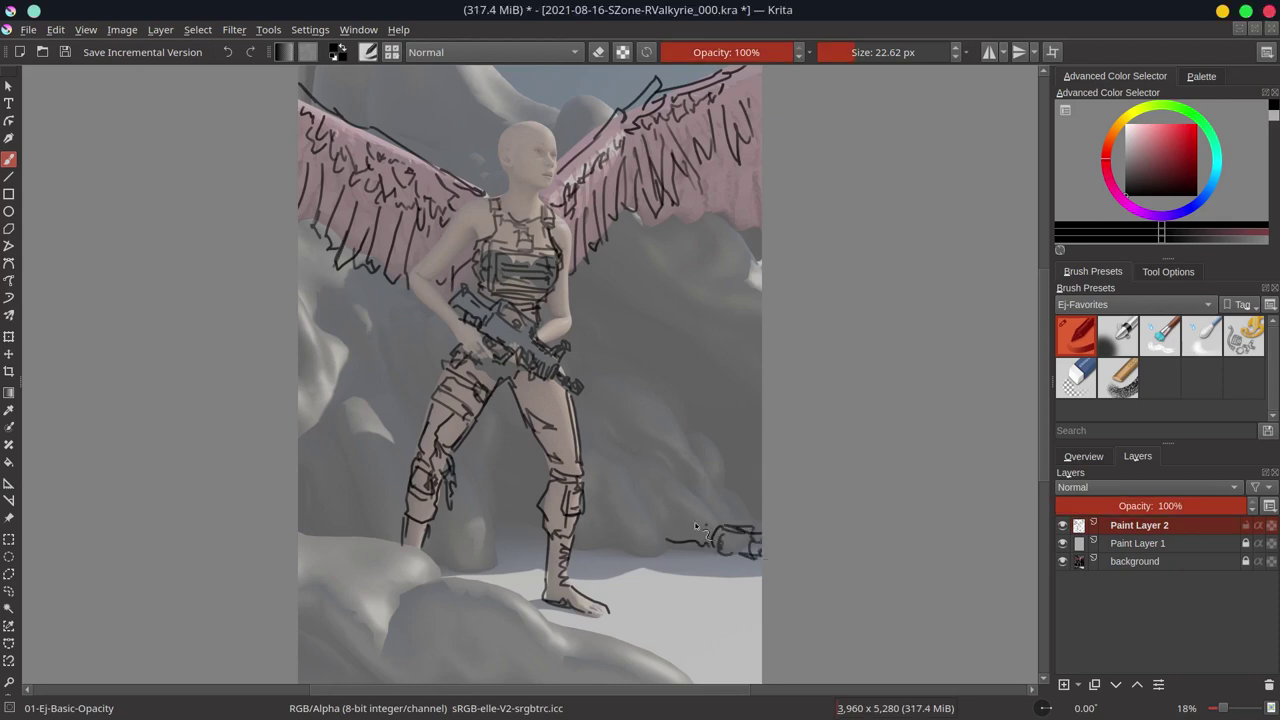
{"action": "key", "text": "ctrl+s"}
{"action": "key", "text": "Insert"}
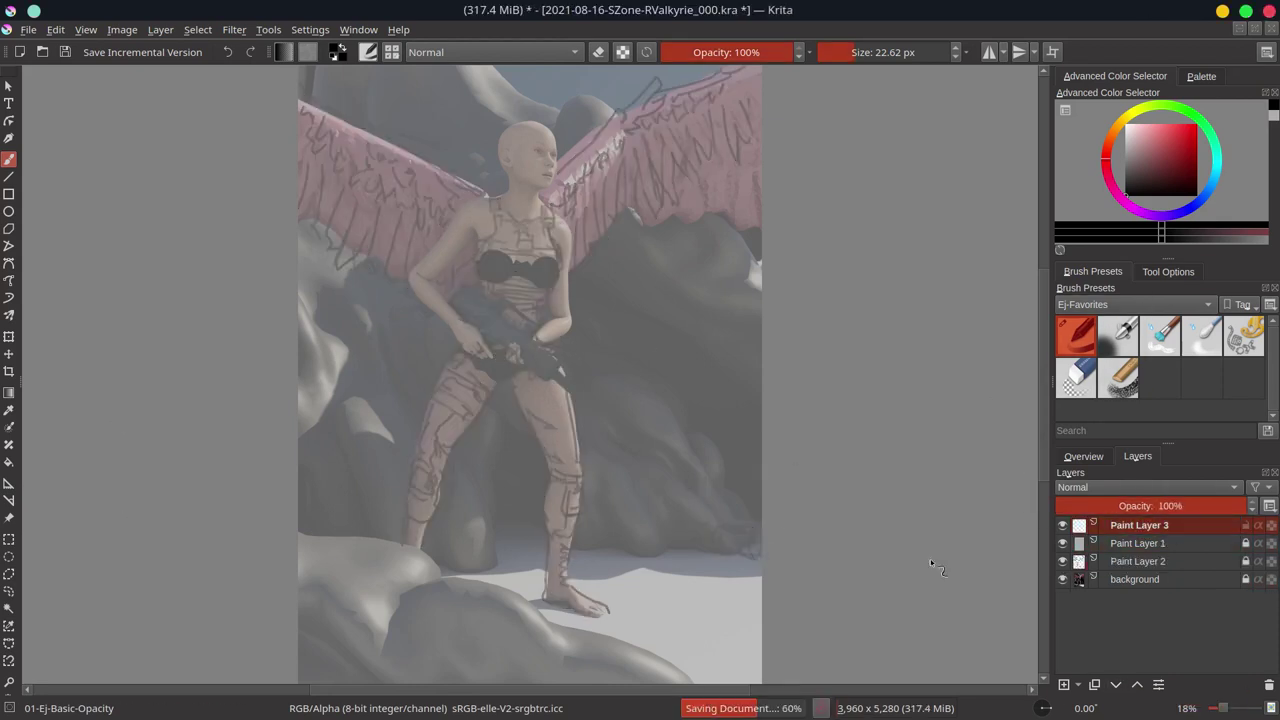
- Zoom in on the head and ink the right eye, nose, ear, jawline and skull outline
{"action": "mouse_move", "coordinate": [549, 146]}
{"action": "left_mouse_down"}
{"action": "mouse_move", "coordinate": [572, 352]}
{"action": "mouse_move", "coordinate": [600, 340]}
{"action": "left_mouse_up"}
{"action": "scroll", "coordinate": [557, 362], "scroll_direction": "up", "scroll_amount": 4, "text": "ctrl"}
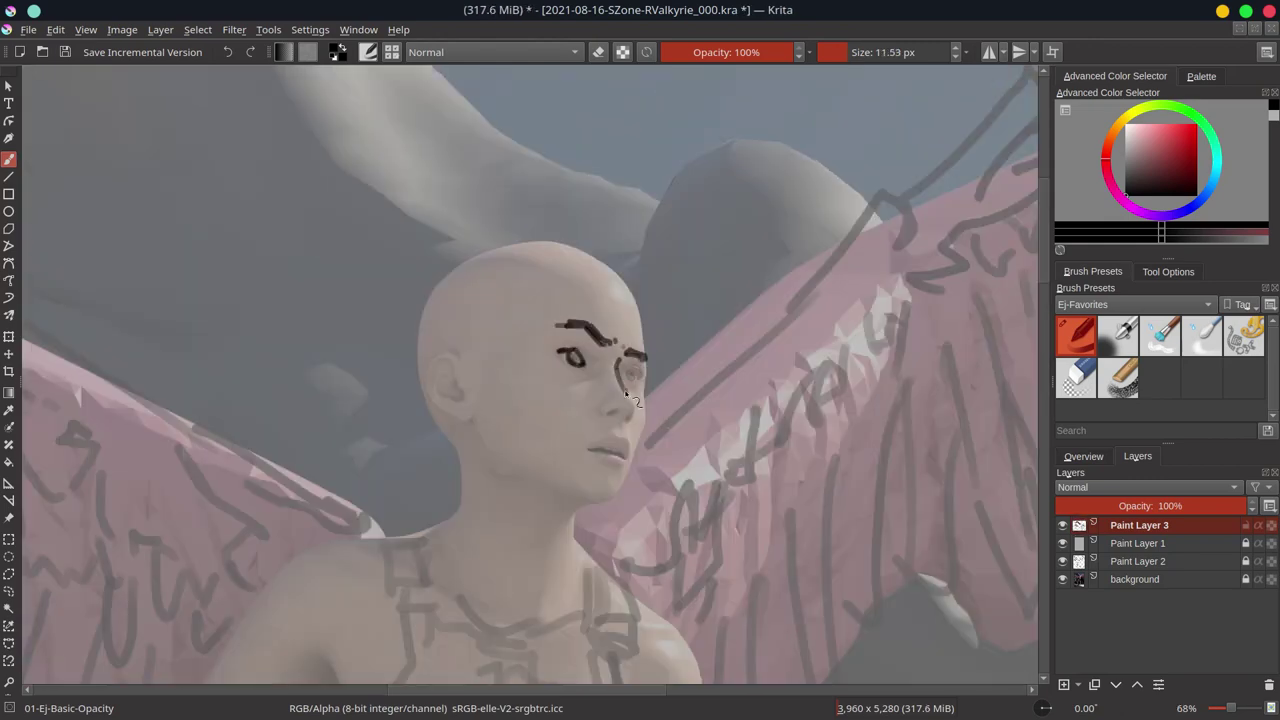
{"action": "mouse_move", "coordinate": [625, 391]}
{"action": "left_mouse_down"}
{"action": "mouse_move", "coordinate": [638, 406]}
{"action": "mouse_move", "coordinate": [638, 382]}
{"action": "left_mouse_up"}
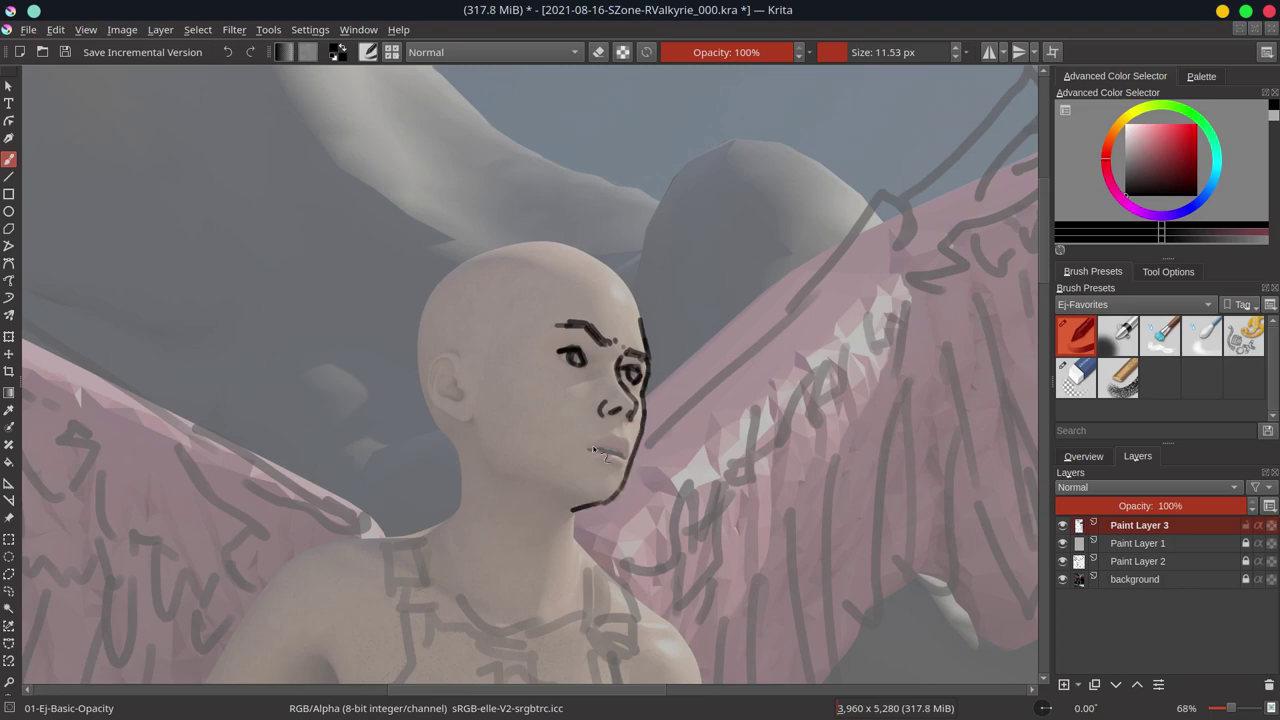
{"action": "left_click_drag", "start_coordinate": [432, 392], "coordinate": [572, 488]}
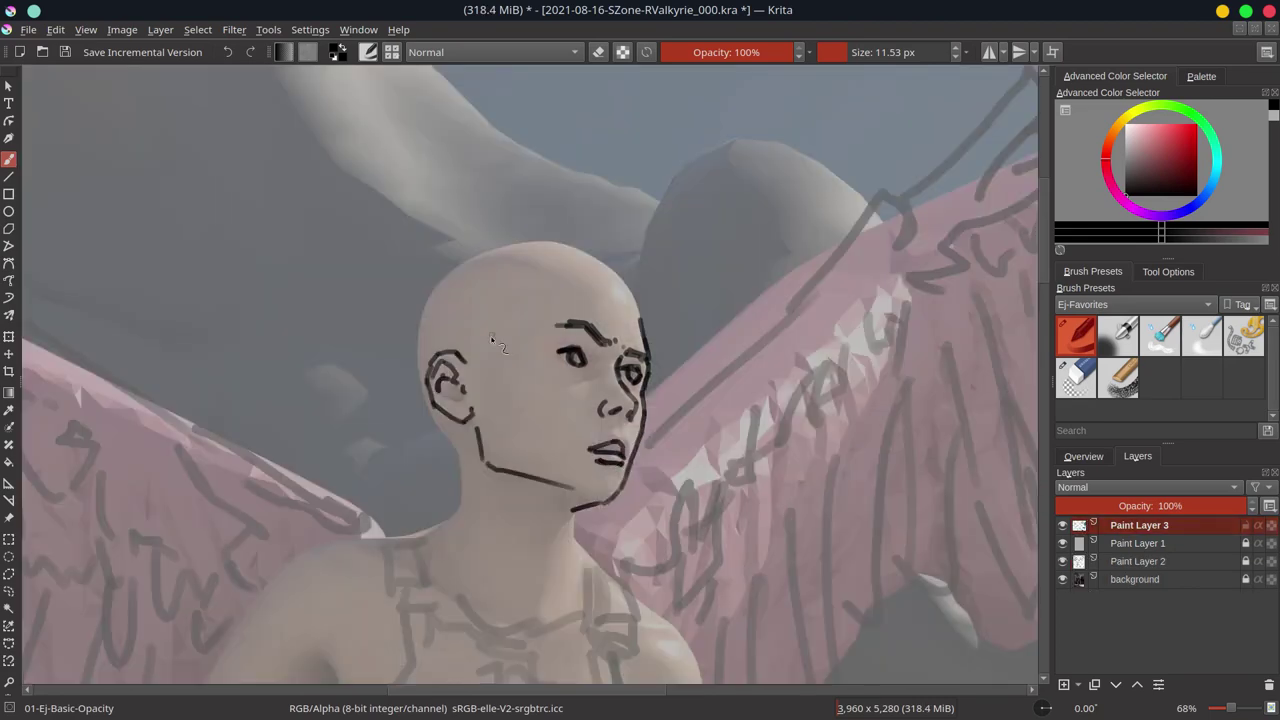
{"action": "left_click_drag", "start_coordinate": [477, 330], "coordinate": [598, 265]}
{"action": "left_click_drag", "start_coordinate": [604, 266], "coordinate": [646, 328]}
{"action": "left_click_drag", "start_coordinate": [435, 290], "coordinate": [415, 415]}
{"action": "left_click_drag", "start_coordinate": [470, 258], "coordinate": [600, 262]}
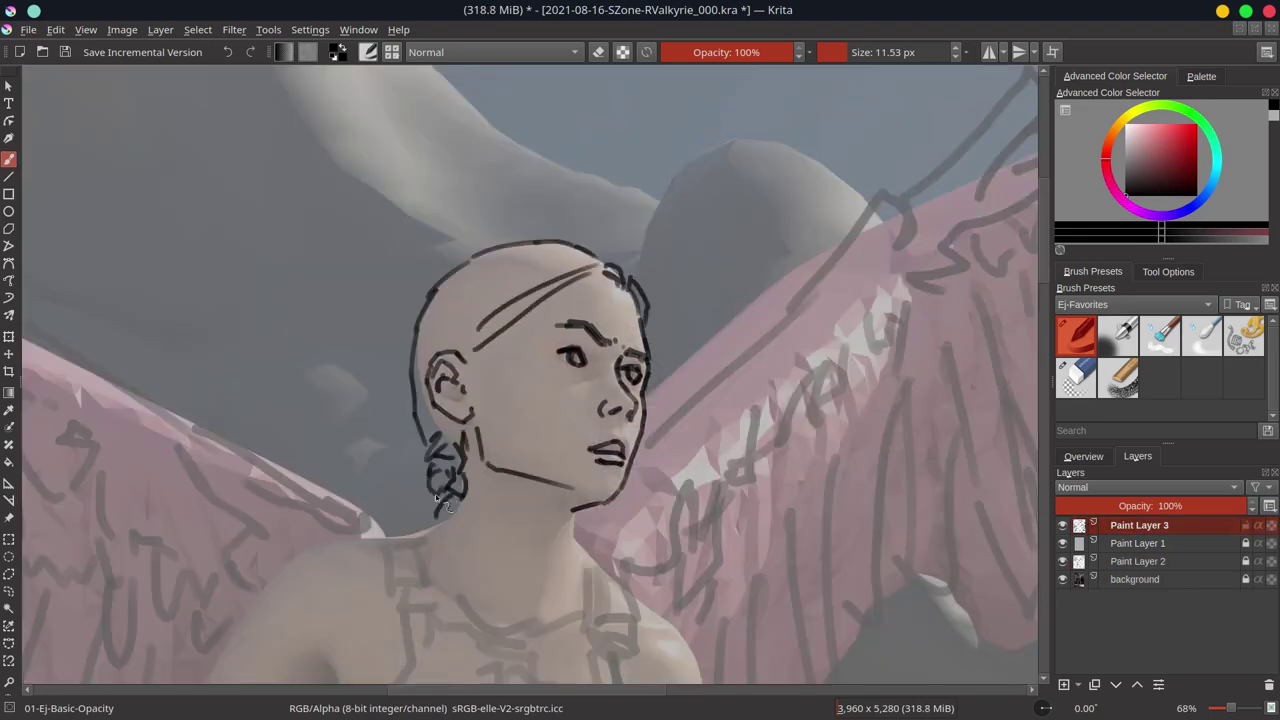
- Draw the braid from below the ear down the neck, then erase and undo its messy loops
{"action": "left_click_drag", "start_coordinate": [436, 497], "coordinate": [440, 540]}
{"action": "scroll", "coordinate": [714, 363], "scroll_direction": "down", "scroll_amount": 3}
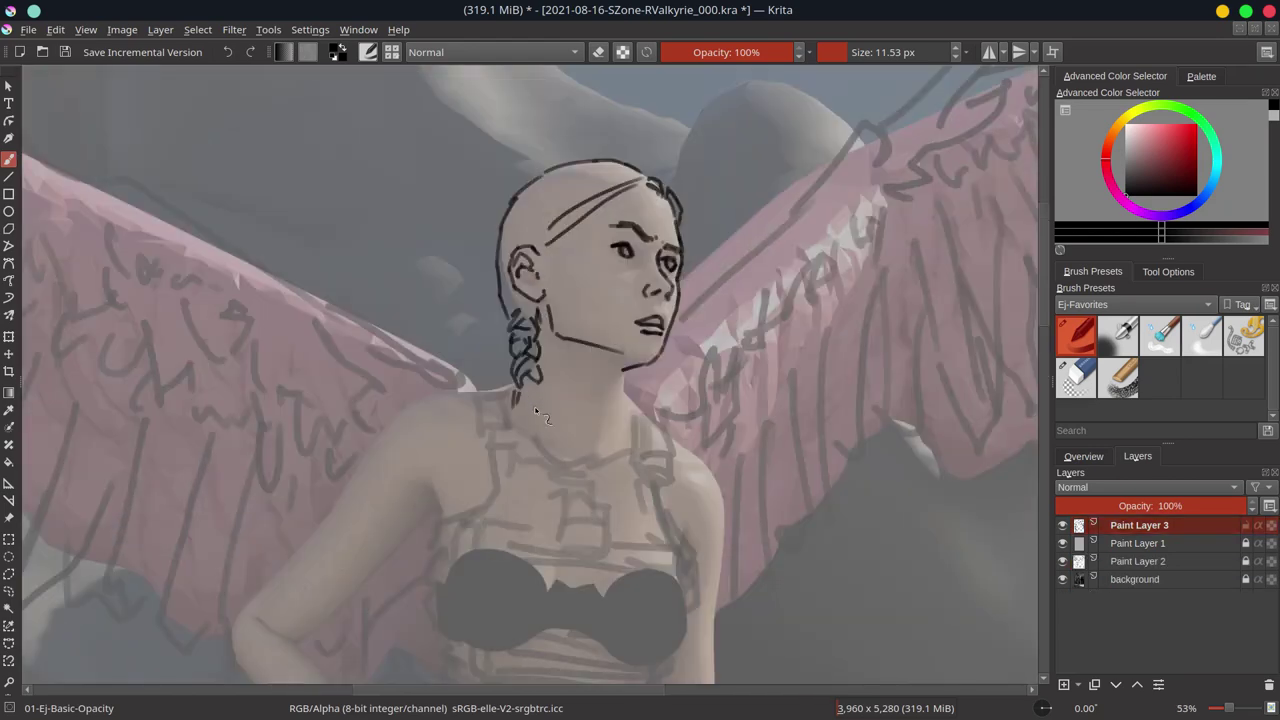
{"action": "left_click_drag", "start_coordinate": [522, 420], "coordinate": [540, 520]}
{"action": "left_click_drag", "start_coordinate": [525, 340], "coordinate": [528, 420]}
{"action": "mouse_move", "coordinate": [502, 320]}
{"action": "left_mouse_down"}
{"action": "mouse_move", "coordinate": [540, 335]}
{"action": "mouse_move", "coordinate": [500, 388]}
{"action": "mouse_move", "coordinate": [530, 430]}
{"action": "left_mouse_up"}
{"action": "key", "text": "/"}
{"action": "key", "text": "/"}
{"action": "key", "text": "/"}
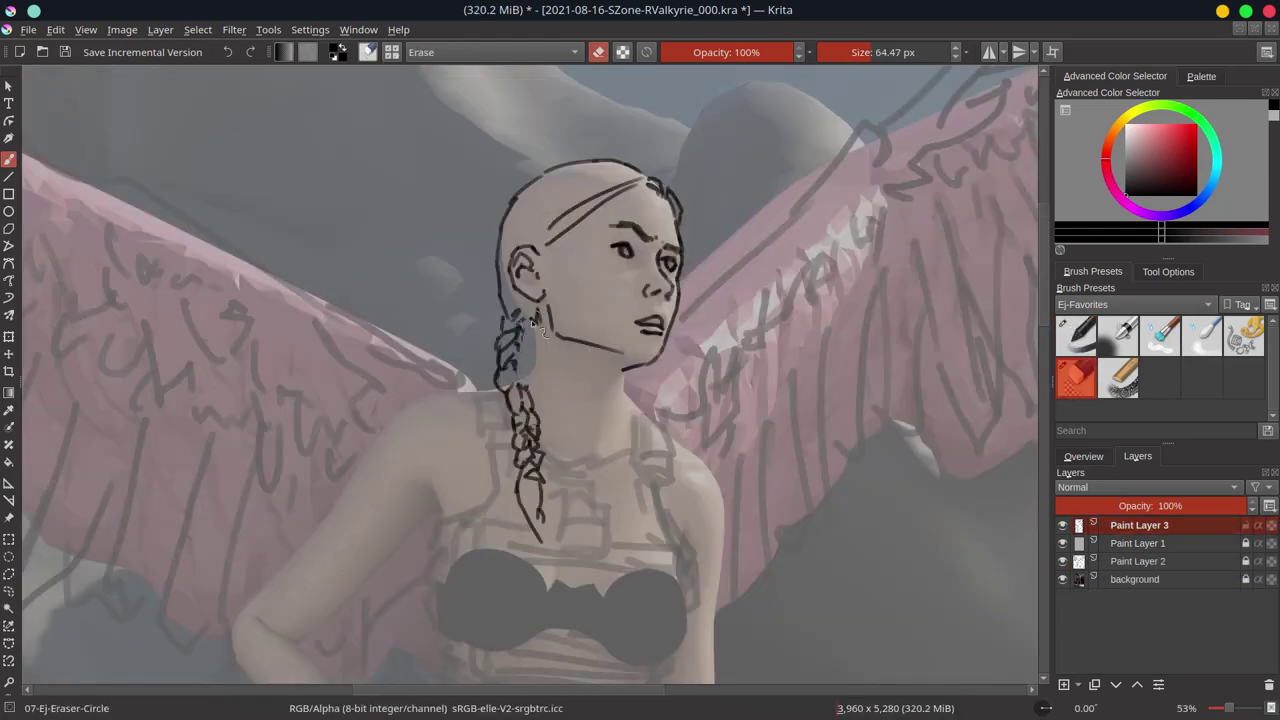
{"action": "left_click_drag", "start_coordinate": [531, 320], "coordinate": [517, 360]}
{"action": "key", "text": "/"}
{"action": "key", "text": "/"}
{"action": "key", "text": "/"}
{"action": "key", "text": "ctrl+z"}
{"action": "key", "text": "ctrl+z"}
{"action": "key", "text": "ctrl+z"}
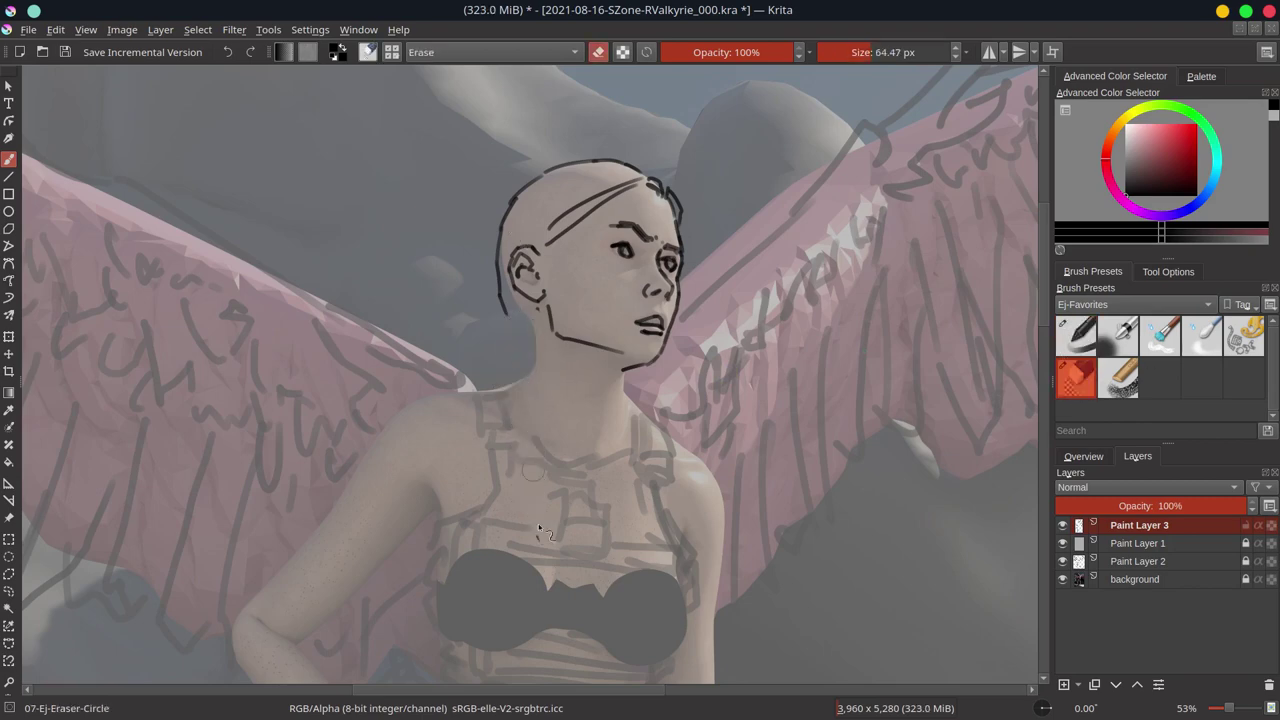
- Redraw the braid further down the neck and hide the sketch and render to check the inks
{"action": "left_click_drag", "start_coordinate": [534, 308], "coordinate": [536, 362]}
{"action": "left_click_drag", "start_coordinate": [500, 298], "coordinate": [507, 322]}
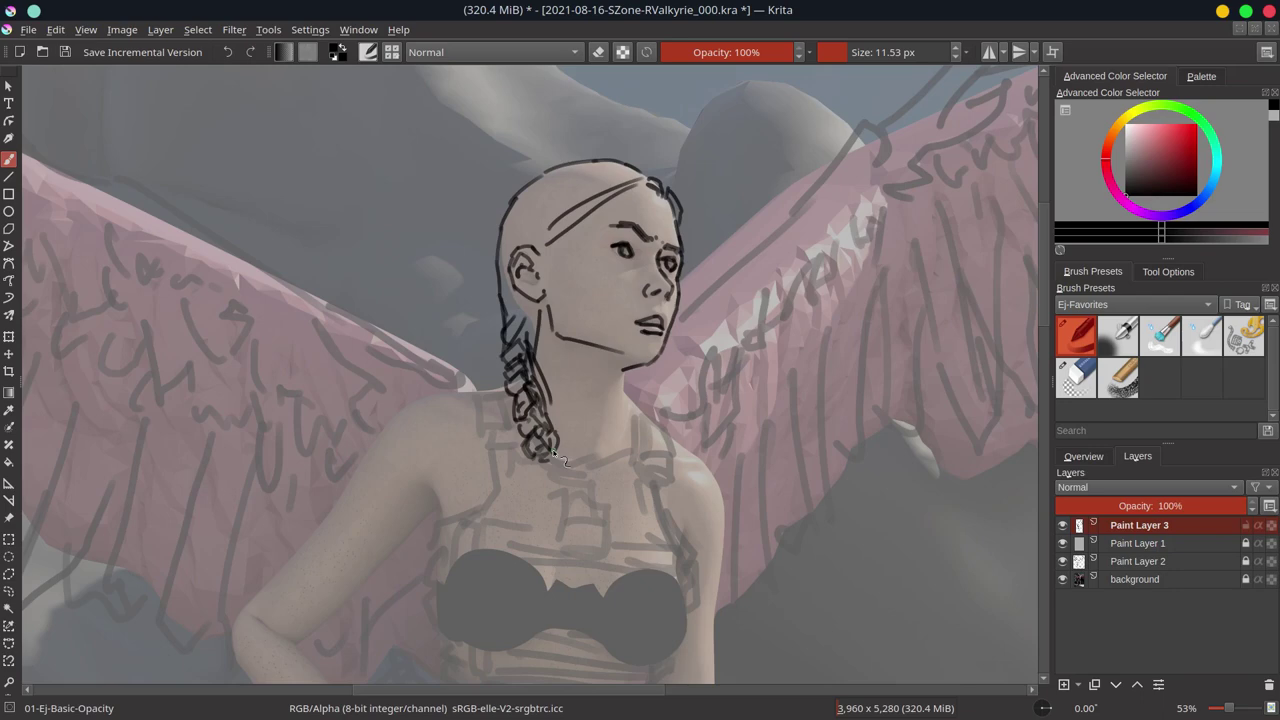
{"action": "key", "text": "/"}
{"action": "key", "text": "/"}
{"action": "left_click_drag", "start_coordinate": [528, 322], "coordinate": [548, 412]}
{"action": "left_click_drag", "start_coordinate": [538, 458], "coordinate": [552, 535]}
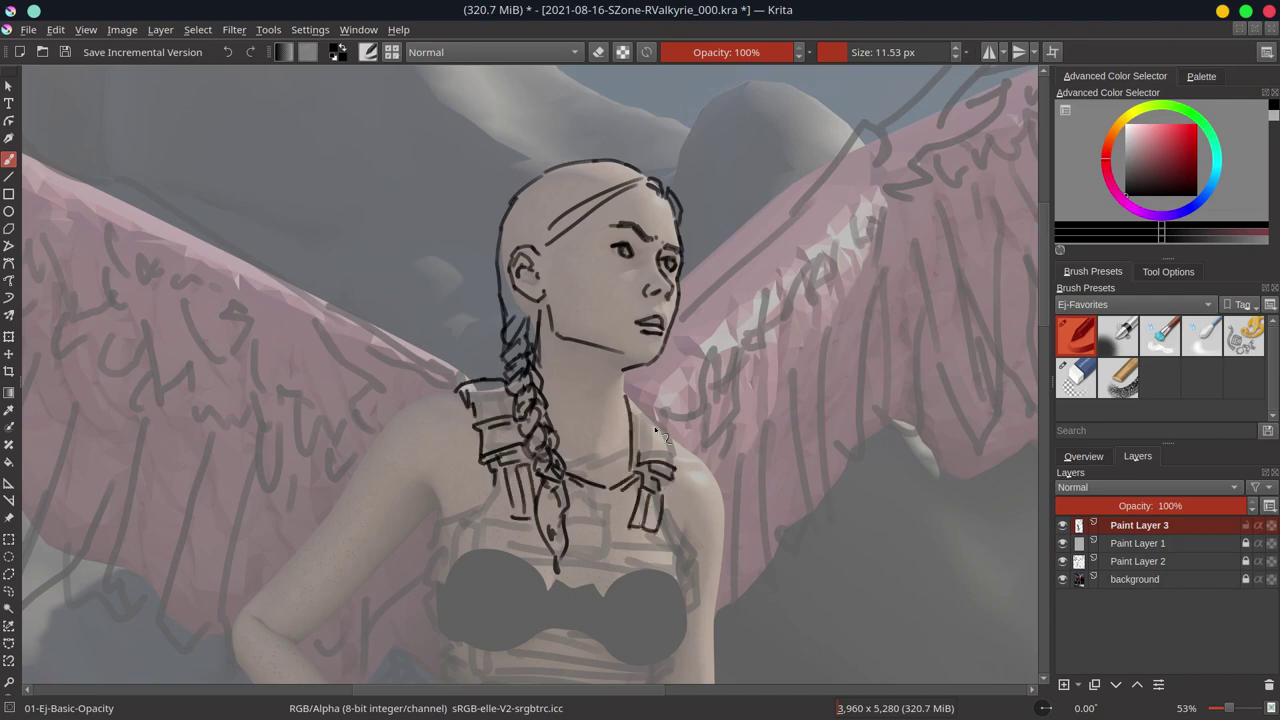
{"action": "left_click_drag", "start_coordinate": [1062, 561], "coordinate": [1062, 579]}
{"action": "scroll", "coordinate": [731, 320], "scroll_direction": "down", "scroll_amount": 8}
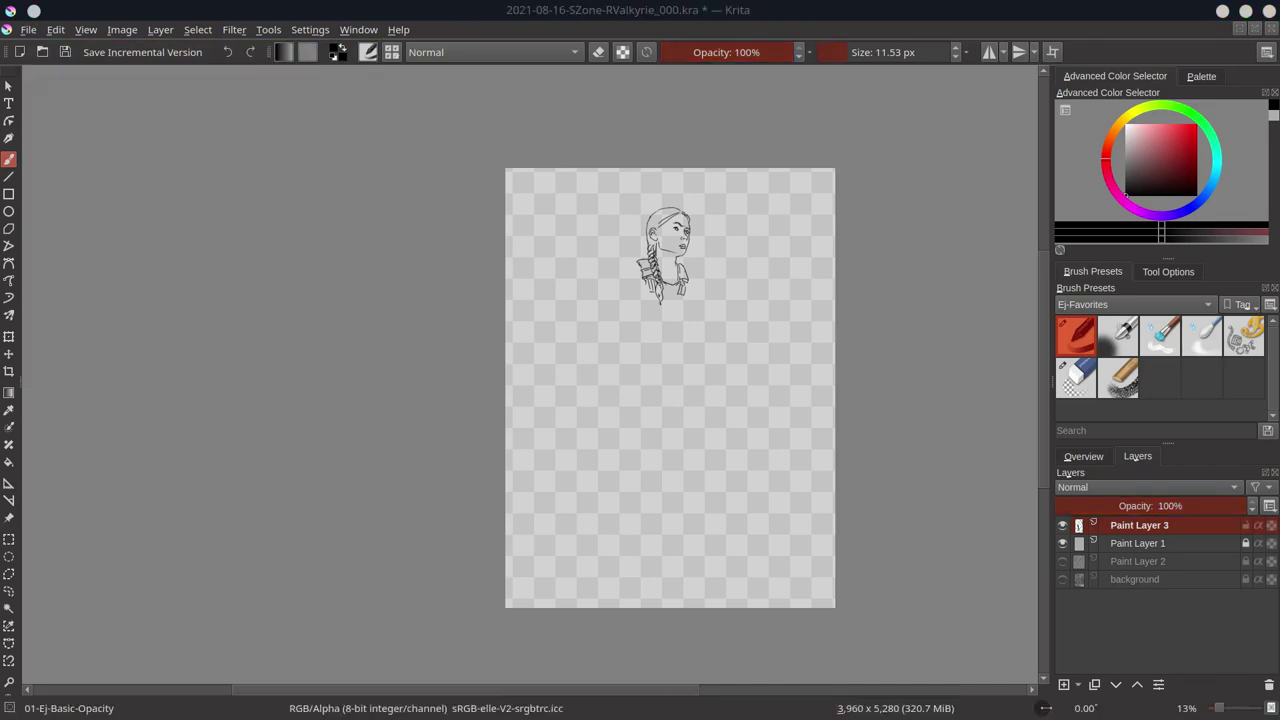
- Show the sketch and render again, then ink the chest plate's top edge and horizontal webbing
{"action": "key", "text": "ctrl+z"}
{"action": "key", "text": "ctrl+z"}
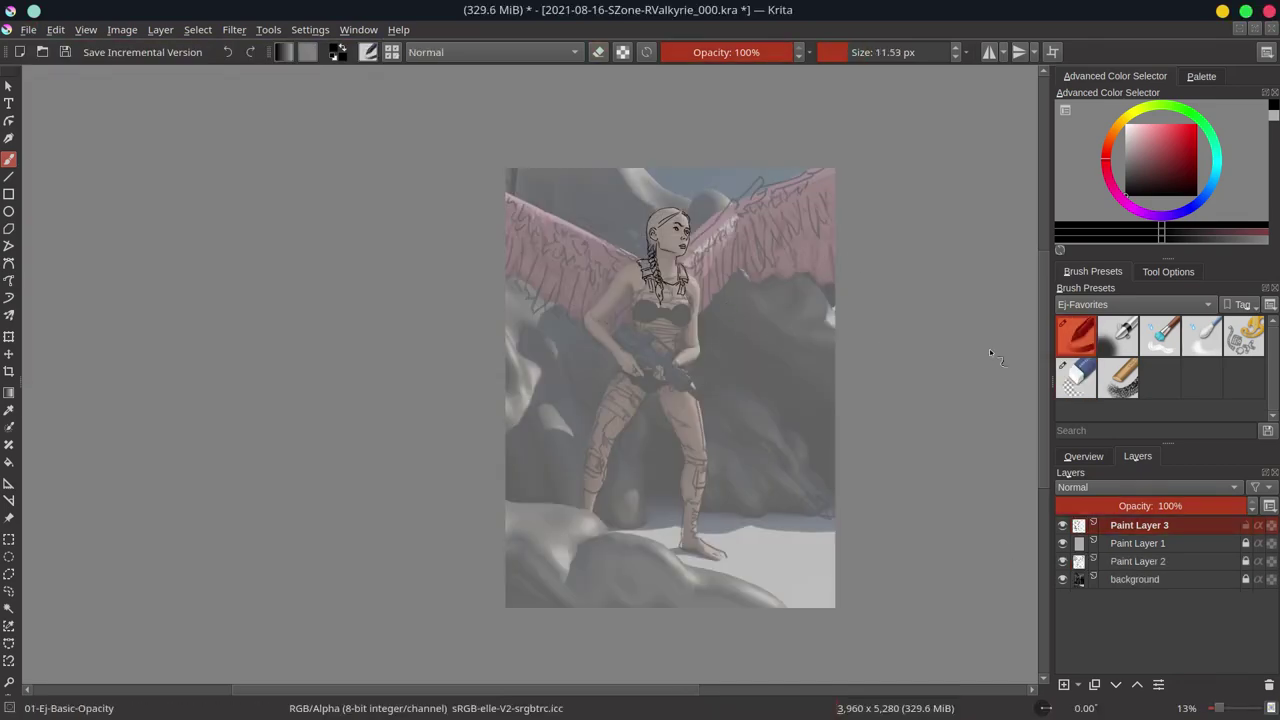
{"action": "scroll", "coordinate": [714, 374], "scroll_direction": "up", "scroll_amount": 5}
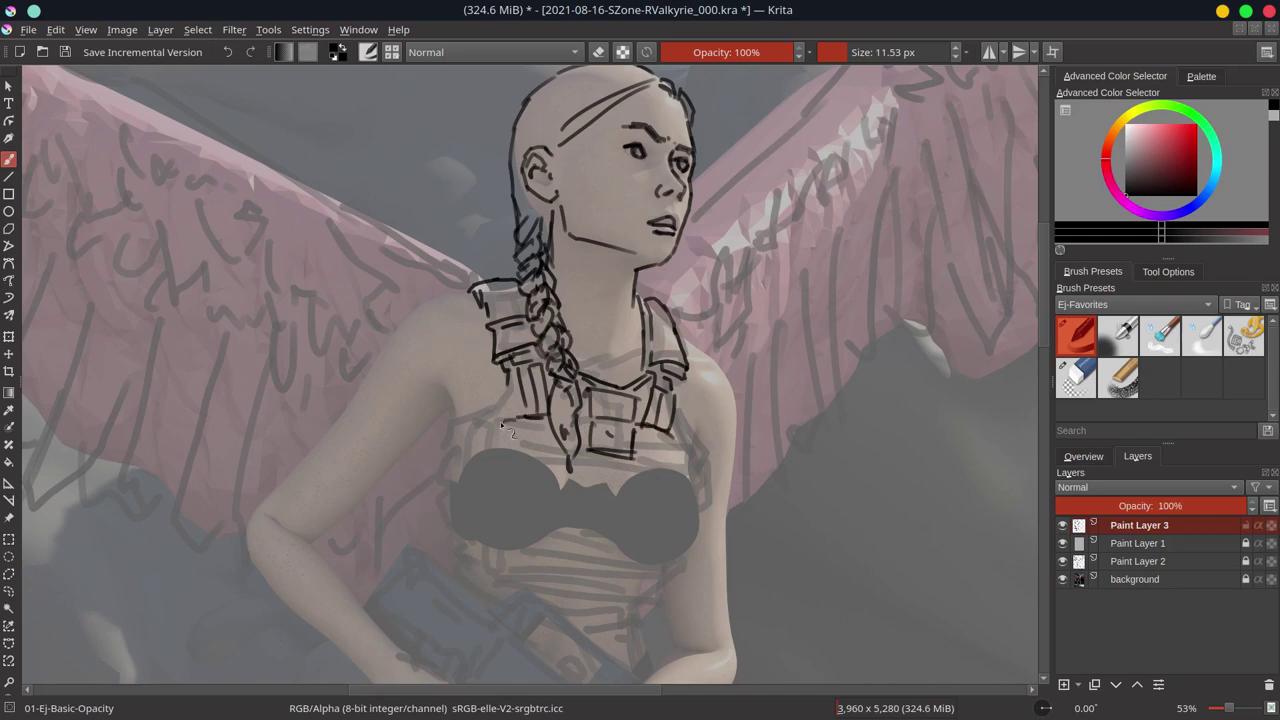
{"action": "left_click_drag", "start_coordinate": [488, 466], "coordinate": [562, 468]}
{"action": "left_click_drag", "start_coordinate": [552, 484], "coordinate": [642, 489]}
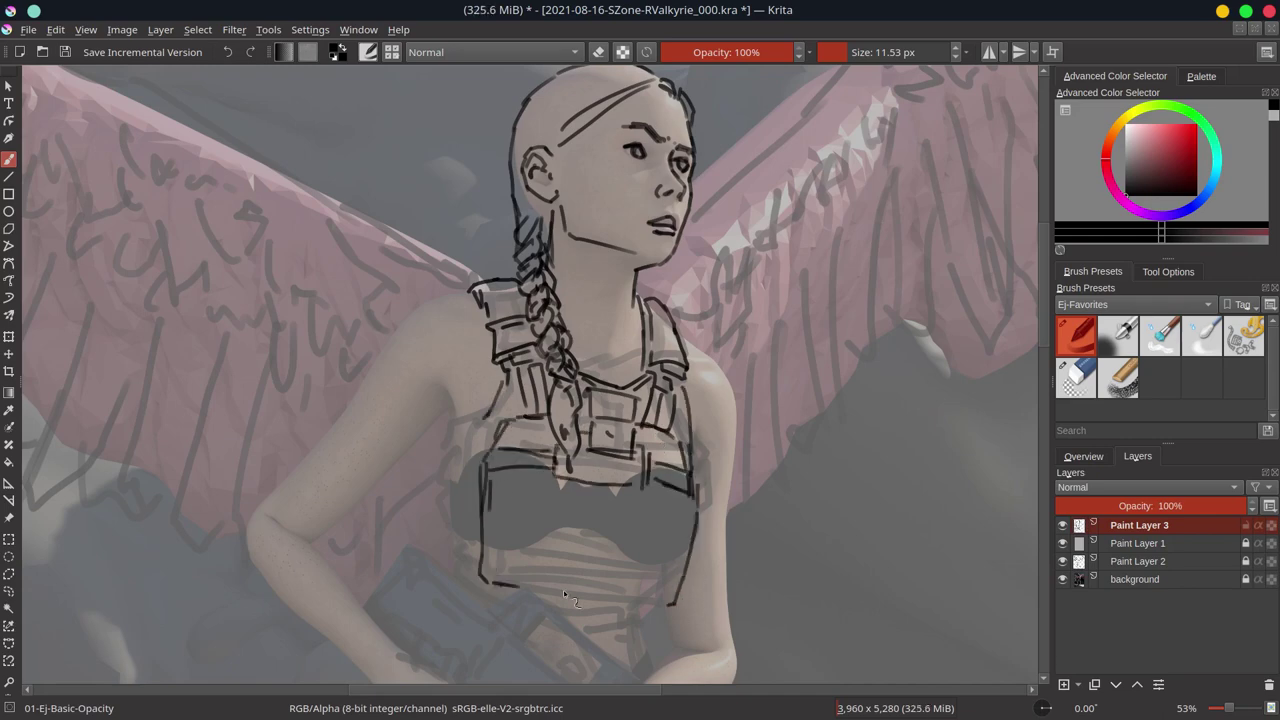
{"action": "left_click_drag", "start_coordinate": [540, 598], "coordinate": [668, 600]}
{"action": "left_click_drag", "start_coordinate": [490, 558], "coordinate": [636, 576]}
{"action": "left_click_drag", "start_coordinate": [488, 530], "coordinate": [694, 540]}
{"action": "left_click_drag", "start_coordinate": [486, 495], "coordinate": [595, 505]}
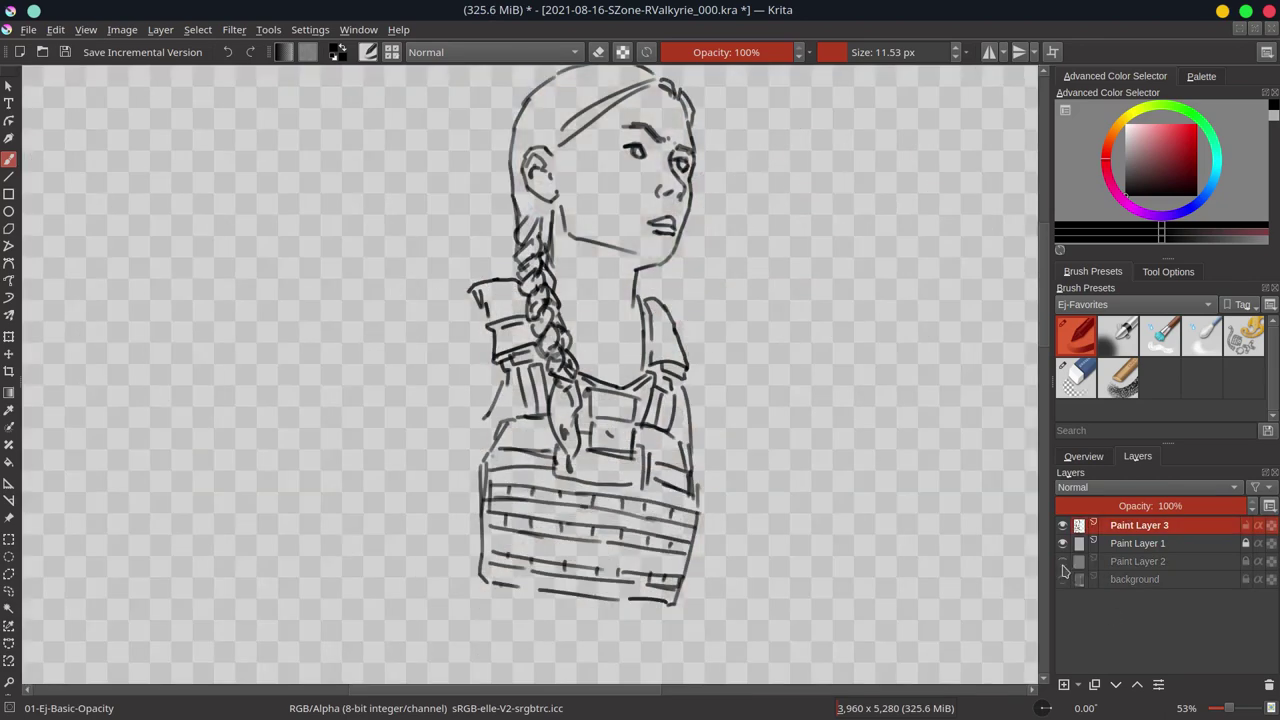
- Draw a pouch on the left side of the vest
{"action": "mouse_move", "coordinate": [474, 460]}
{"action": "left_mouse_down"}
{"action": "mouse_move", "coordinate": [458, 474]}
{"action": "mouse_move", "coordinate": [496, 476]}
{"action": "left_mouse_up"}
{"action": "left_click_drag", "start_coordinate": [446, 446], "coordinate": [447, 519]}
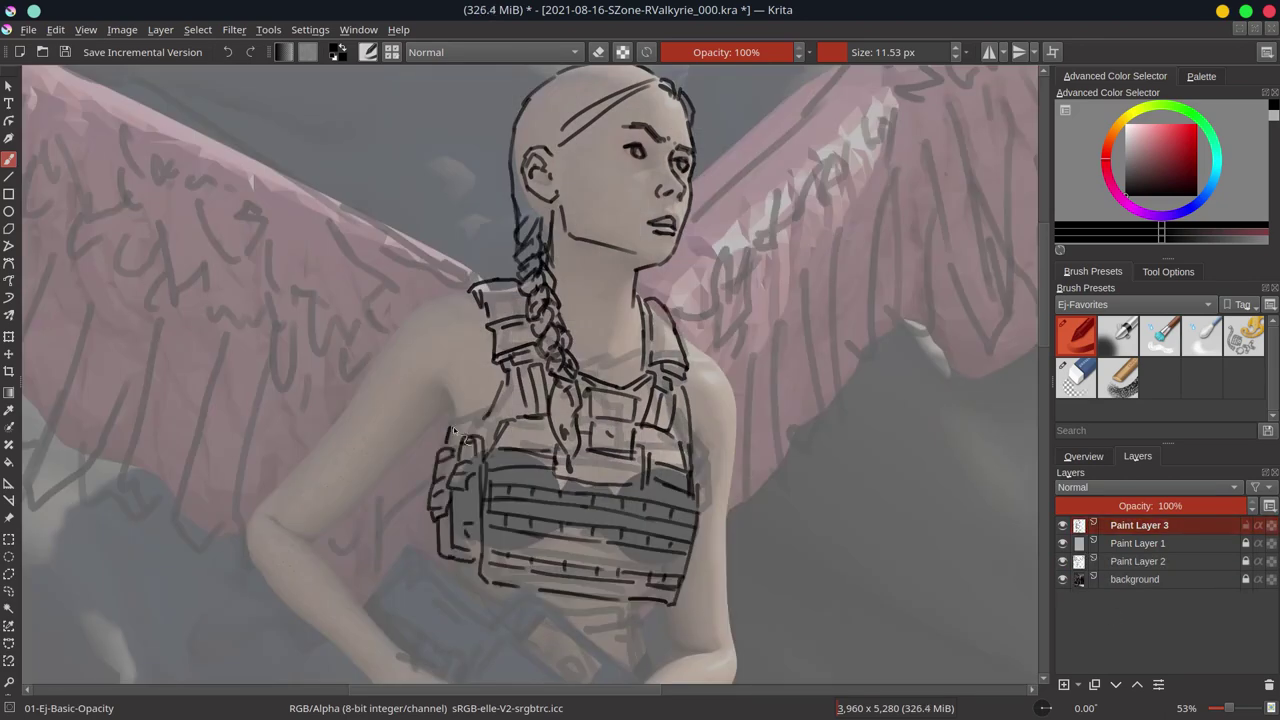
{"action": "scroll", "coordinate": [478, 335], "scroll_direction": "down", "scroll_amount": 5}
{"action": "key", "text": "slash"}
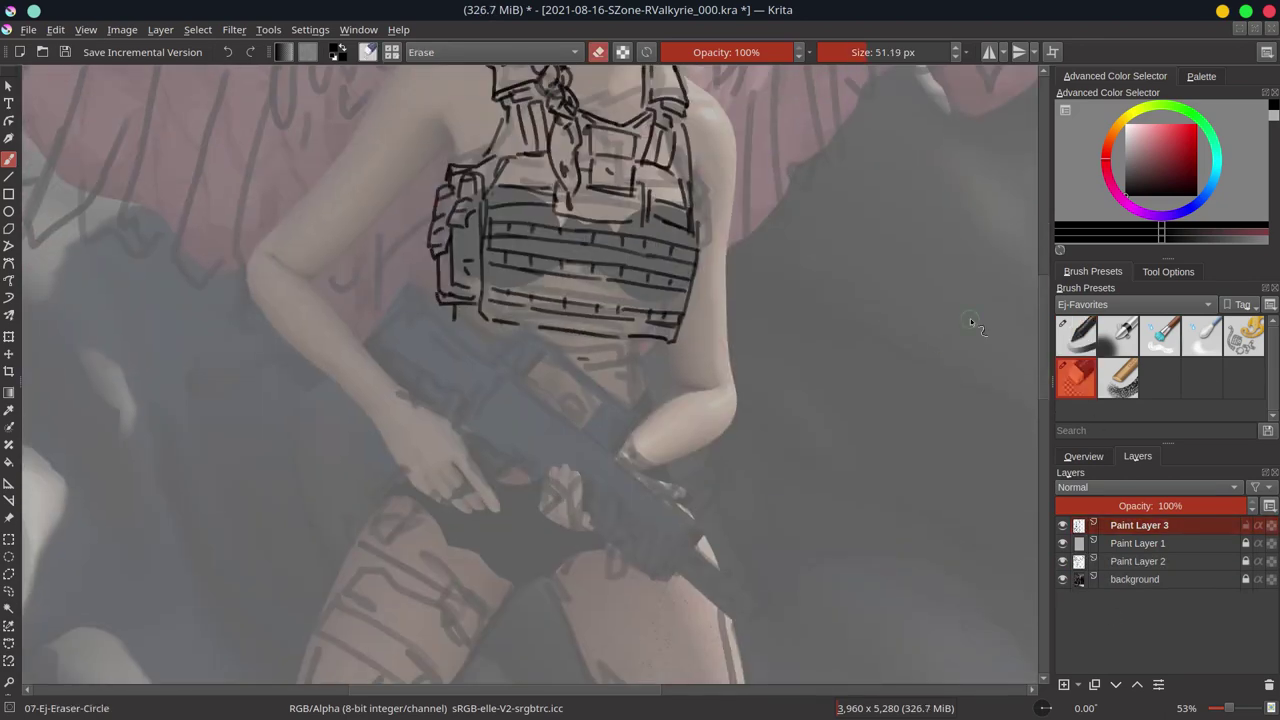
{"action": "left_click", "coordinate": [1098, 456]}
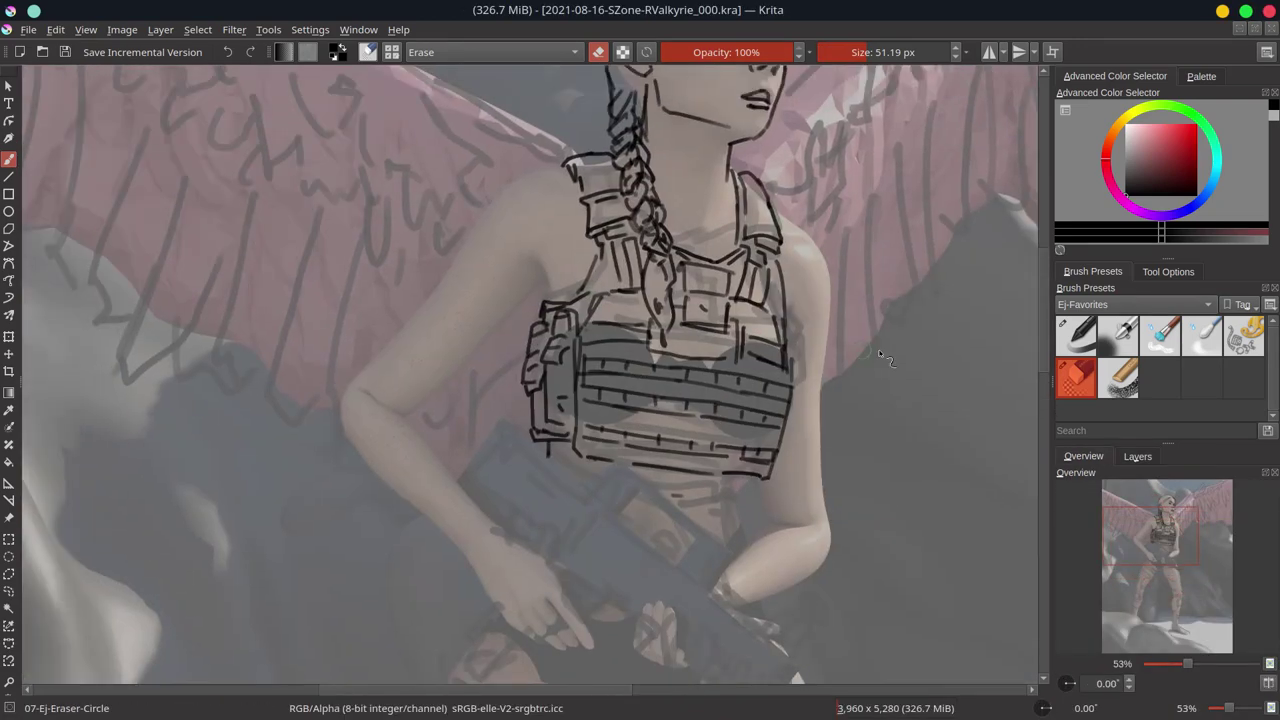
{"action": "left_click", "coordinate": [1080, 340]}
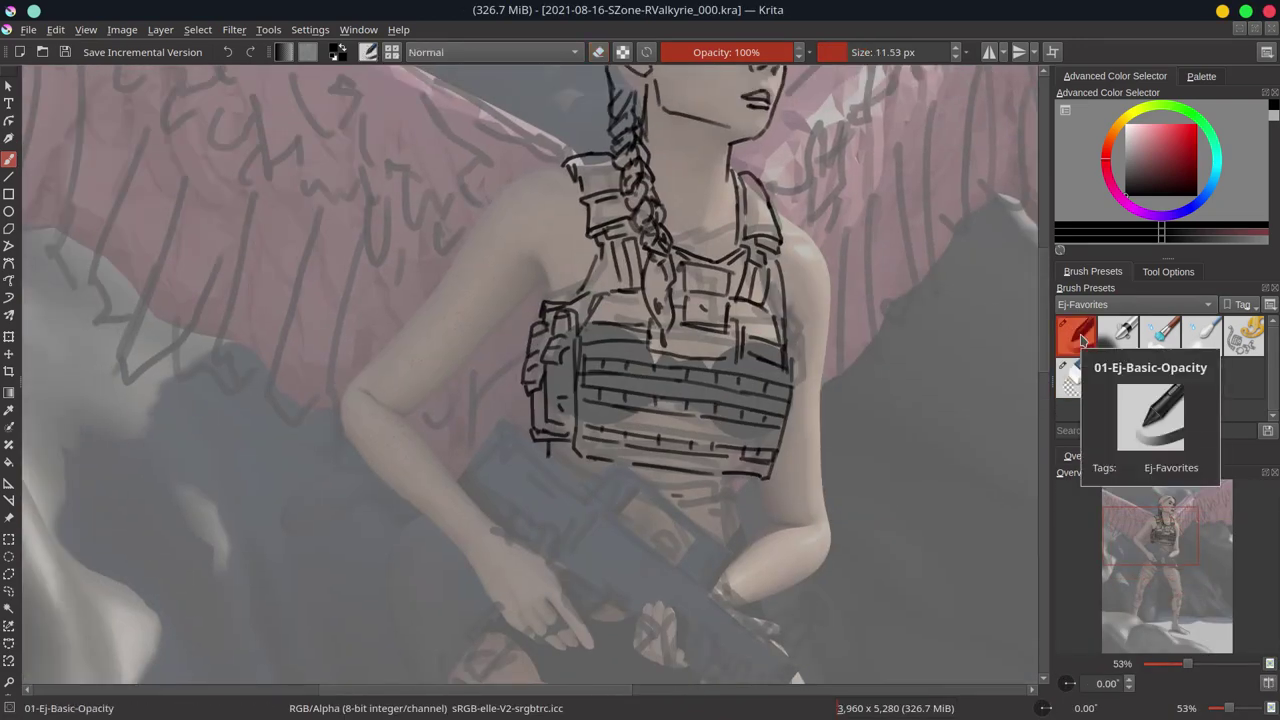
- Ink the upper arm outline down to the elbow, briefly checking the line-art layer alone
{"action": "left_click_drag", "start_coordinate": [565, 167], "coordinate": [452, 265]}
{"action": "key", "text": "slash"}
{"action": "key", "text": "slash"}
{"action": "left_click_drag", "start_coordinate": [542, 284], "coordinate": [438, 380]}
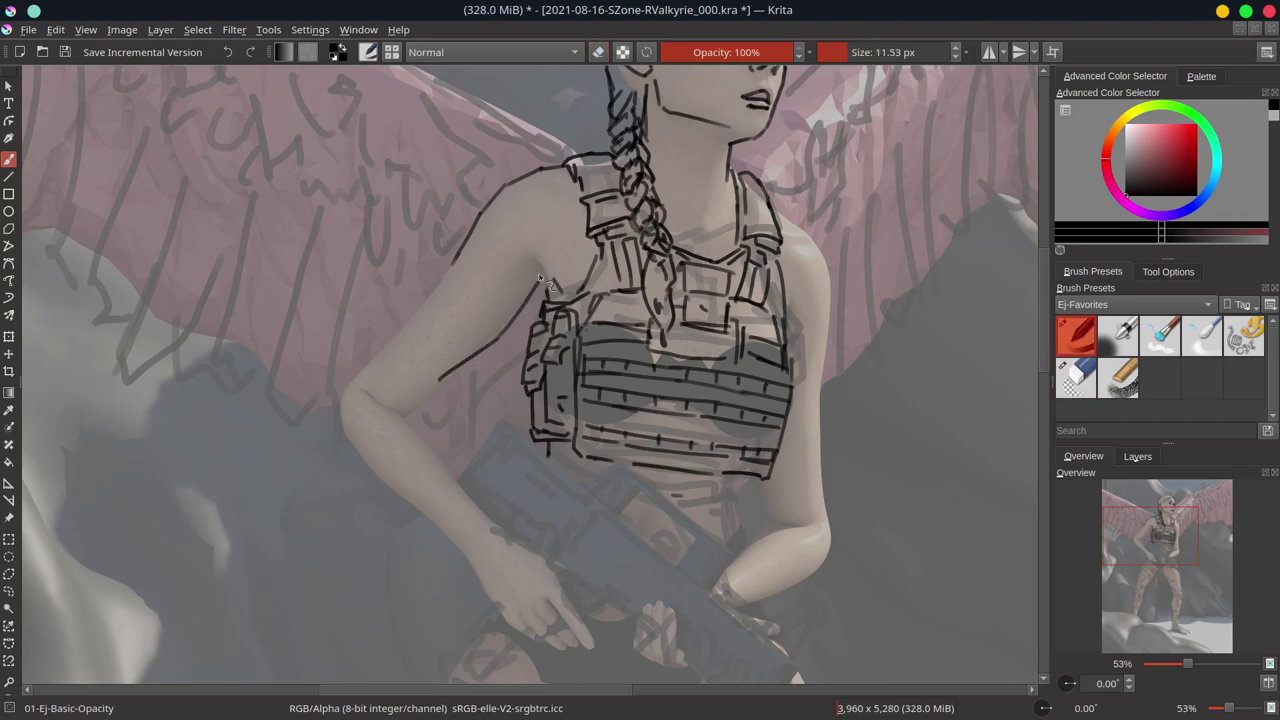
{"action": "left_click", "coordinate": [1137, 456]}
{"action": "left_click", "coordinate": [1138, 525], "text": "alt"}
{"action": "left_click", "coordinate": [1138, 525], "text": "alt"}
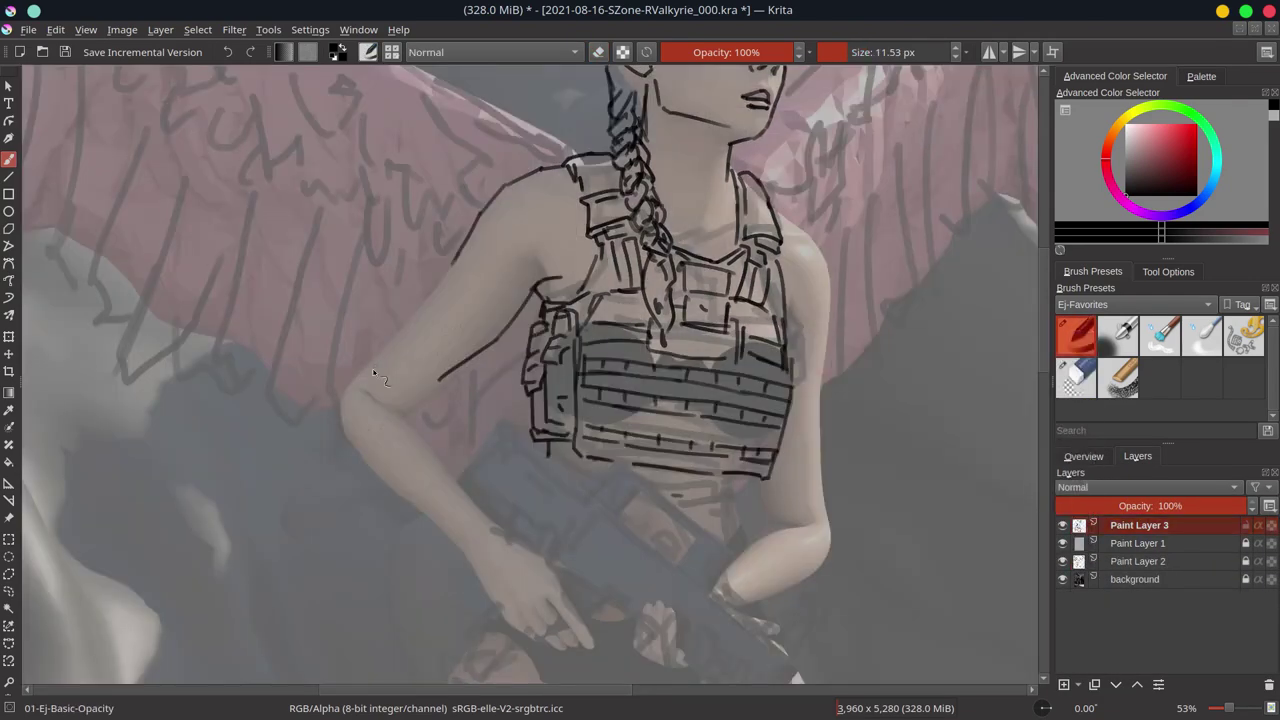
{"action": "left_click_drag", "start_coordinate": [452, 262], "coordinate": [340, 428]}
{"action": "left_click_drag", "start_coordinate": [365, 401], "coordinate": [410, 408]}
- Extend the elbow line down the forearm and firm up a longer, darker inner-arm line
{"action": "left_click_drag", "start_coordinate": [455, 465], "coordinate": [500, 535]}
{"action": "key", "text": "slash"}
{"action": "left_click_drag", "start_coordinate": [470, 358], "coordinate": [438, 382]}
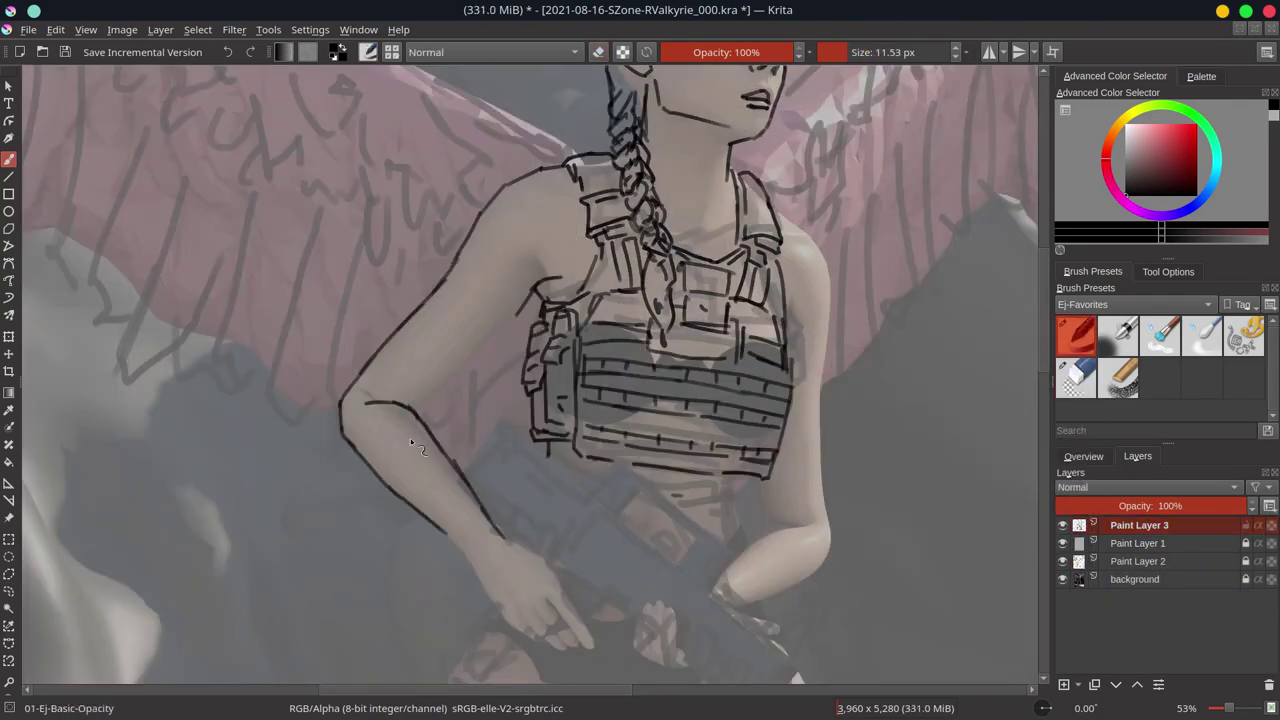
{"action": "key", "text": "slash"}
{"action": "left_click_drag", "start_coordinate": [548, 278], "coordinate": [418, 408]}
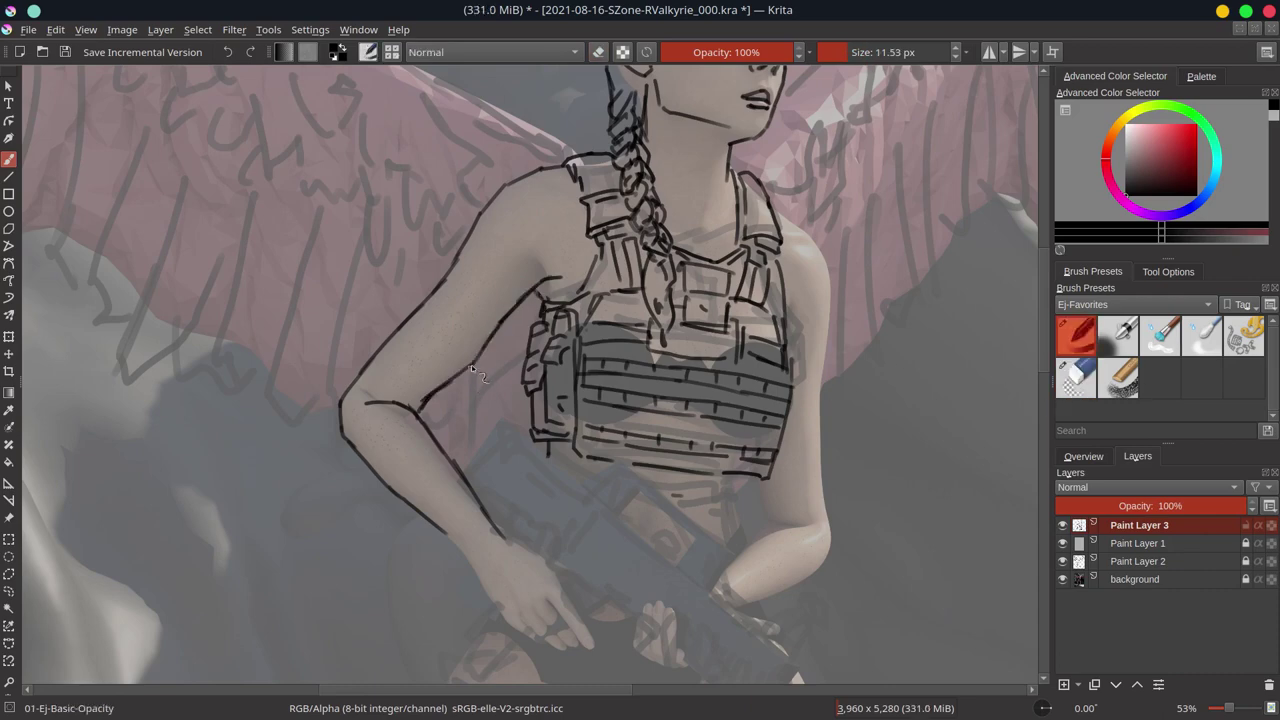
{"action": "mouse_move", "coordinate": [490, 340]}
{"action": "left_mouse_down"}
{"action": "mouse_move", "coordinate": [440, 390]}
{"action": "mouse_move", "coordinate": [455, 383]}
{"action": "left_mouse_up"}
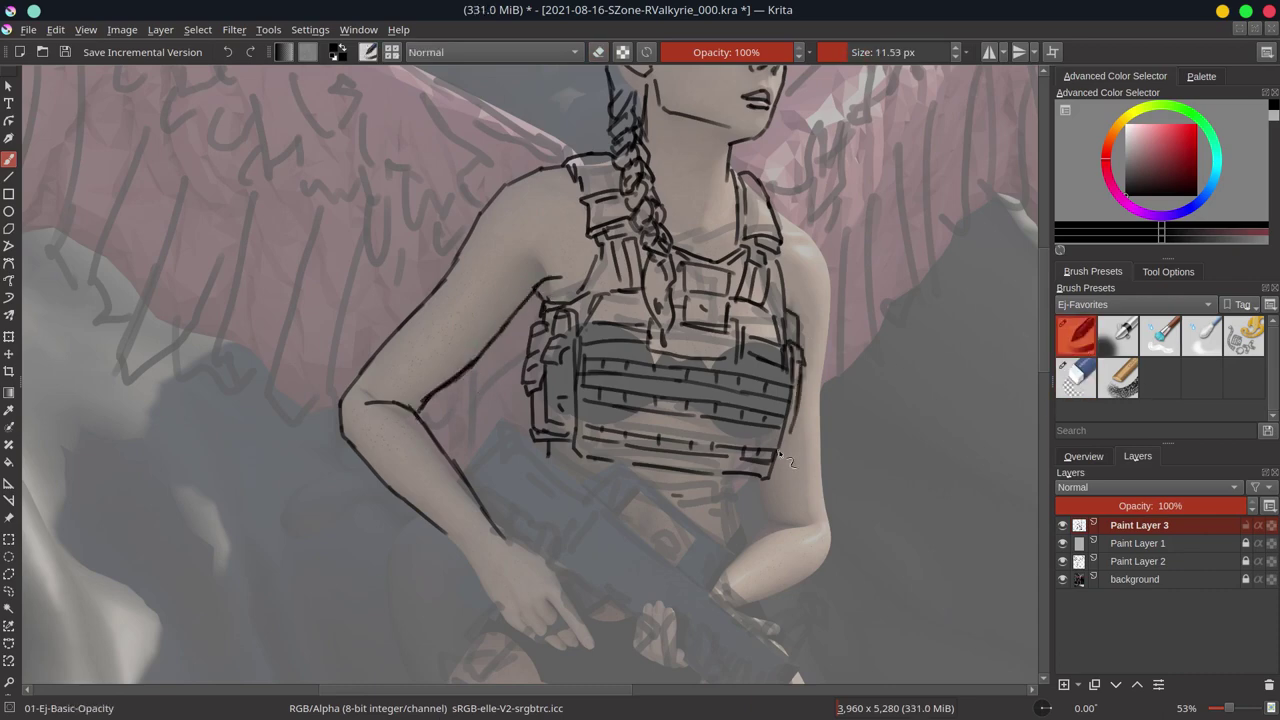
{"action": "left_click_drag", "start_coordinate": [808, 345], "coordinate": [800, 520]}
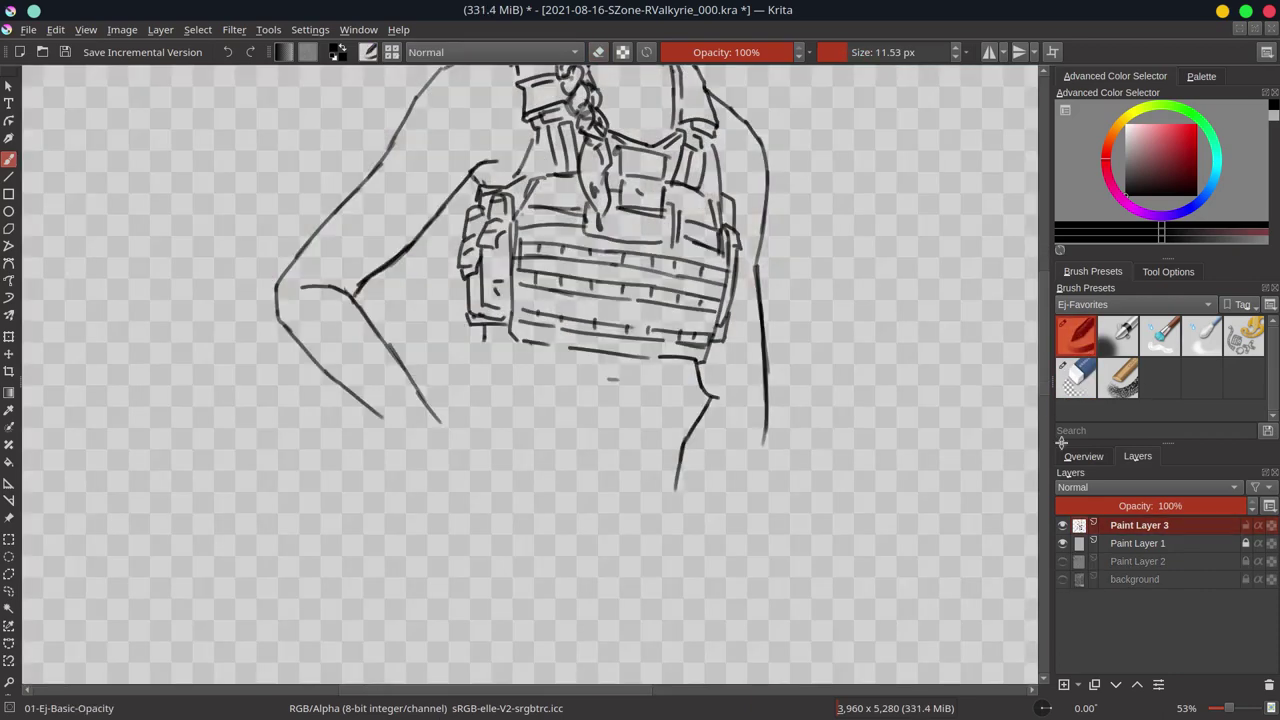
- Toggle the background and grey sketch layer visibility to compare against the linework
{"action": "key", "text": "slash"}
{"action": "left_click_drag", "start_coordinate": [715, 535], "coordinate": [762, 436]}
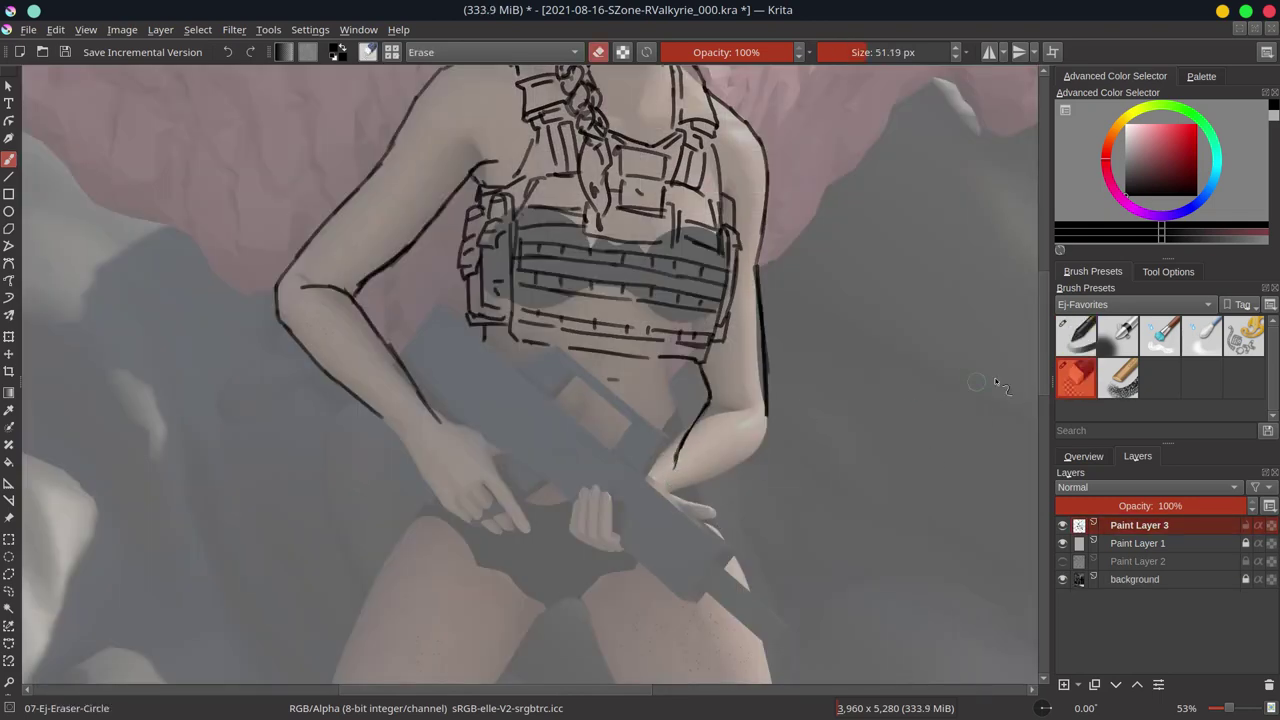
{"action": "left_click", "coordinate": [1062, 579]}
{"action": "left_click", "coordinate": [1062, 561]}
{"action": "scroll", "coordinate": [818, 447], "scroll_direction": "down", "scroll_amount": 4}
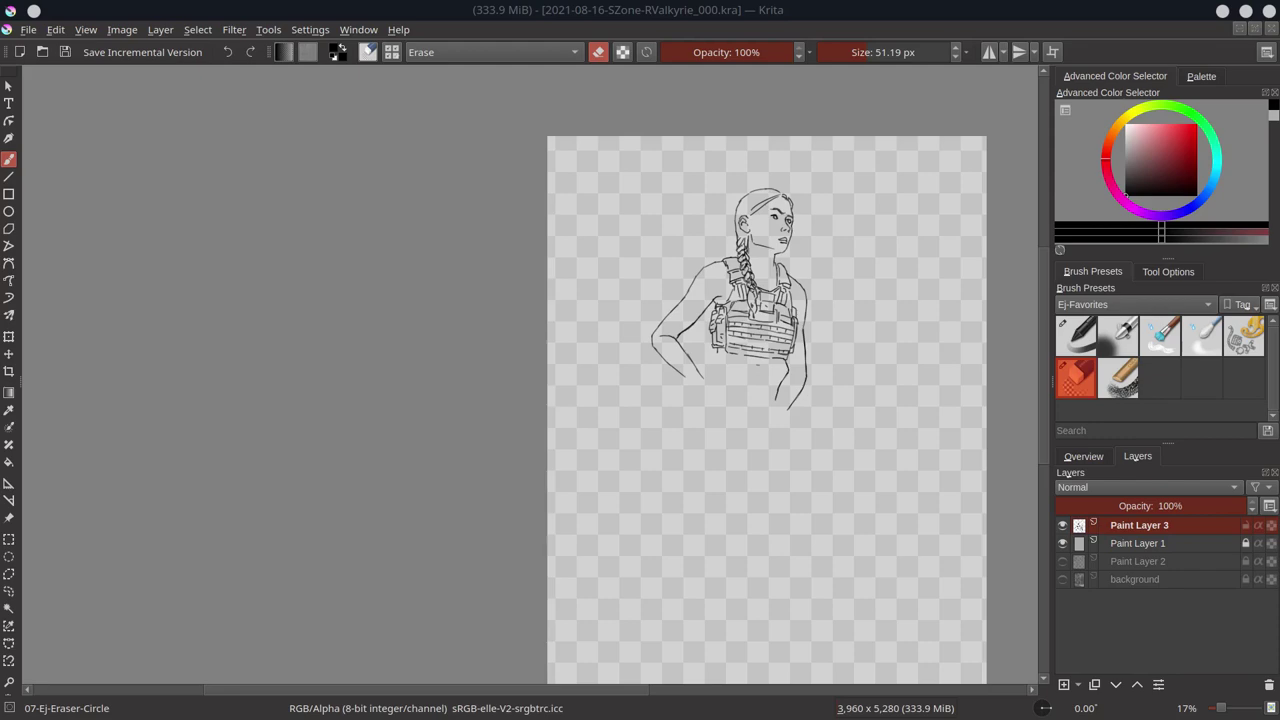
{"action": "left_click", "coordinate": [1062, 561]}
{"action": "left_click", "coordinate": [1062, 579]}
{"action": "scroll", "coordinate": [645, 330], "scroll_direction": "up", "scroll_amount": 5}
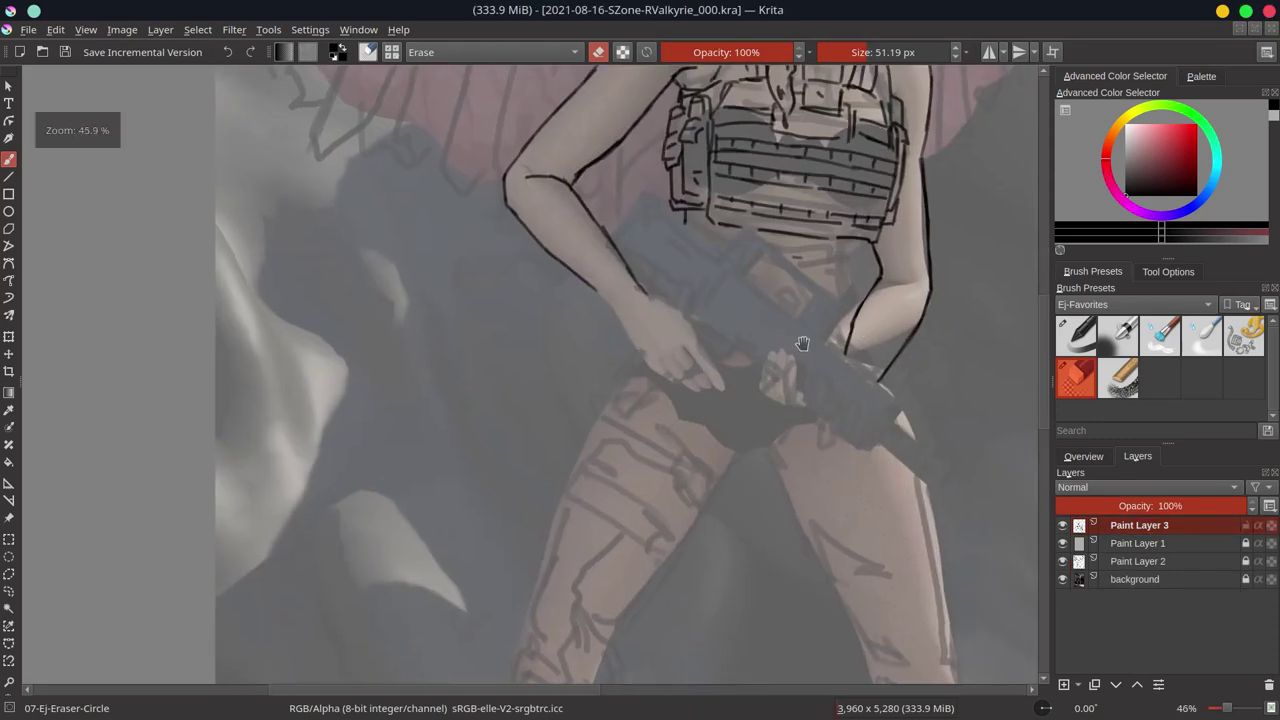
- Ink the gripping hand's fingers and the gun's top edge, with the background hidden
{"action": "left_click_drag", "start_coordinate": [679, 343], "coordinate": [731, 340]}
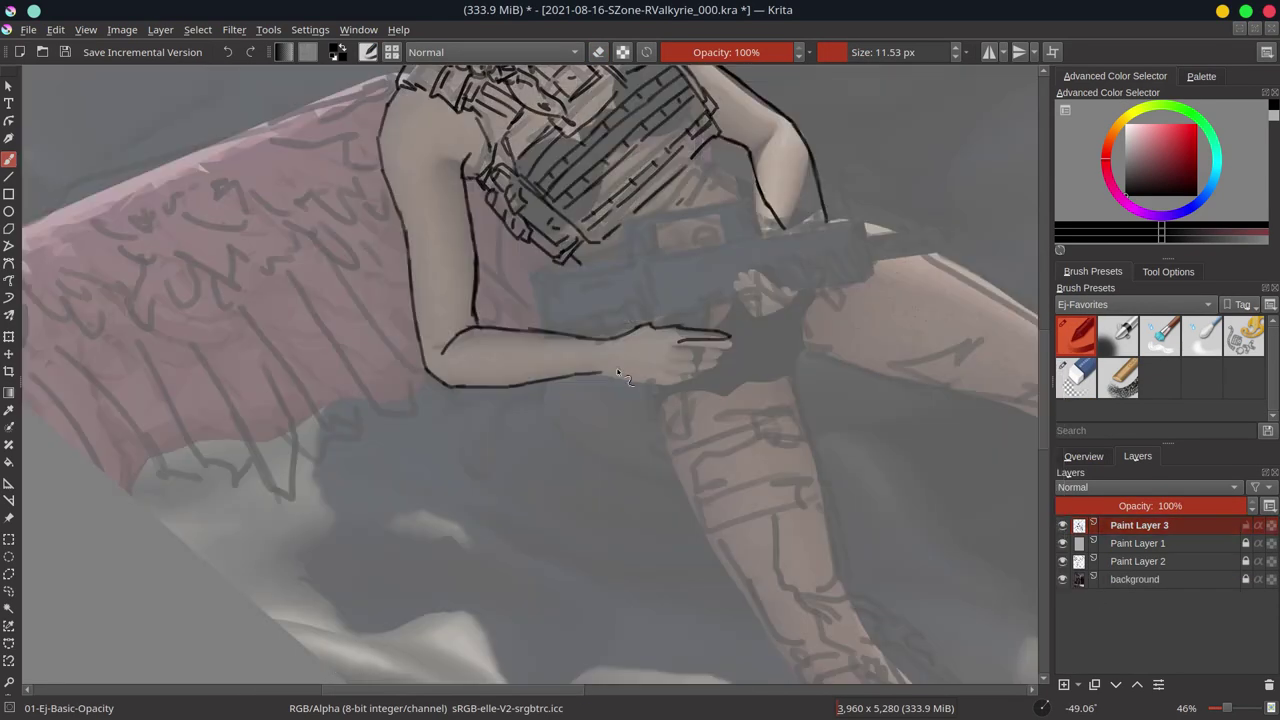
{"action": "key", "text": "/"}
{"action": "left_click", "coordinate": [1062, 579]}
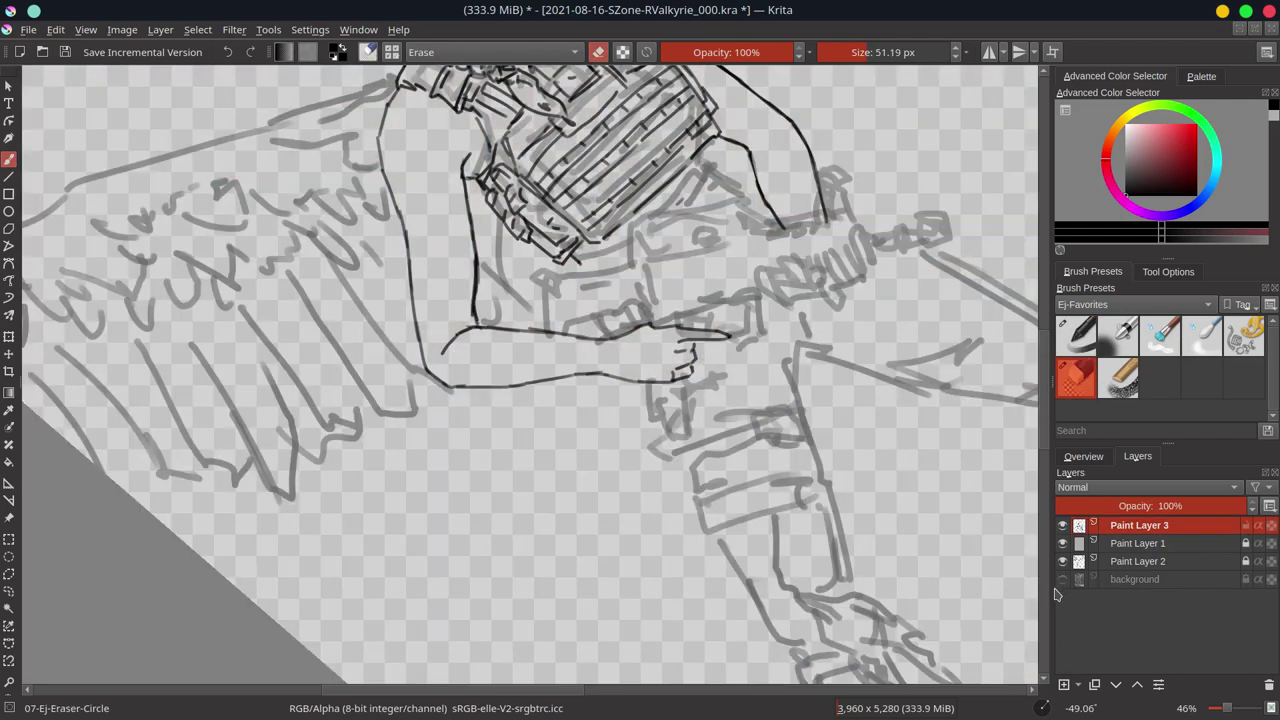
{"action": "key", "text": "/"}
{"action": "left_click_drag", "start_coordinate": [642, 382], "coordinate": [686, 391]}
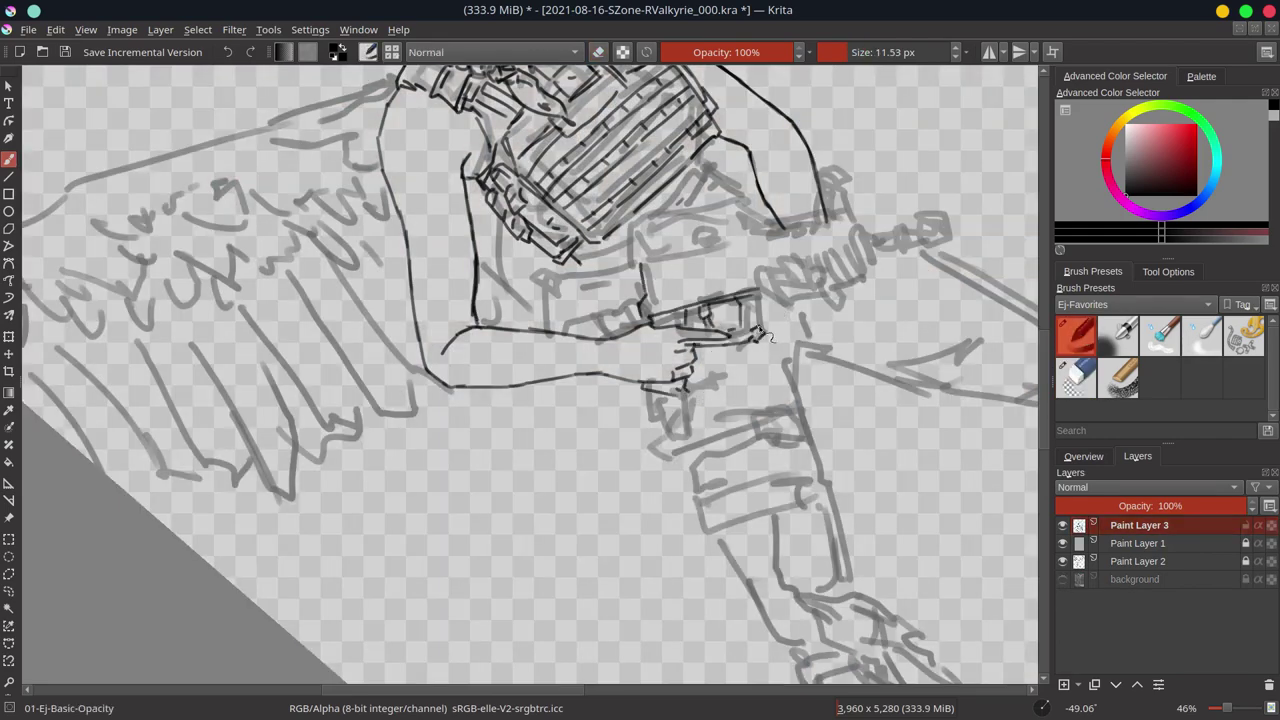
{"action": "left_click_drag", "start_coordinate": [760, 335], "coordinate": [758, 306]}
{"action": "left_click_drag", "start_coordinate": [645, 258], "coordinate": [832, 230]}
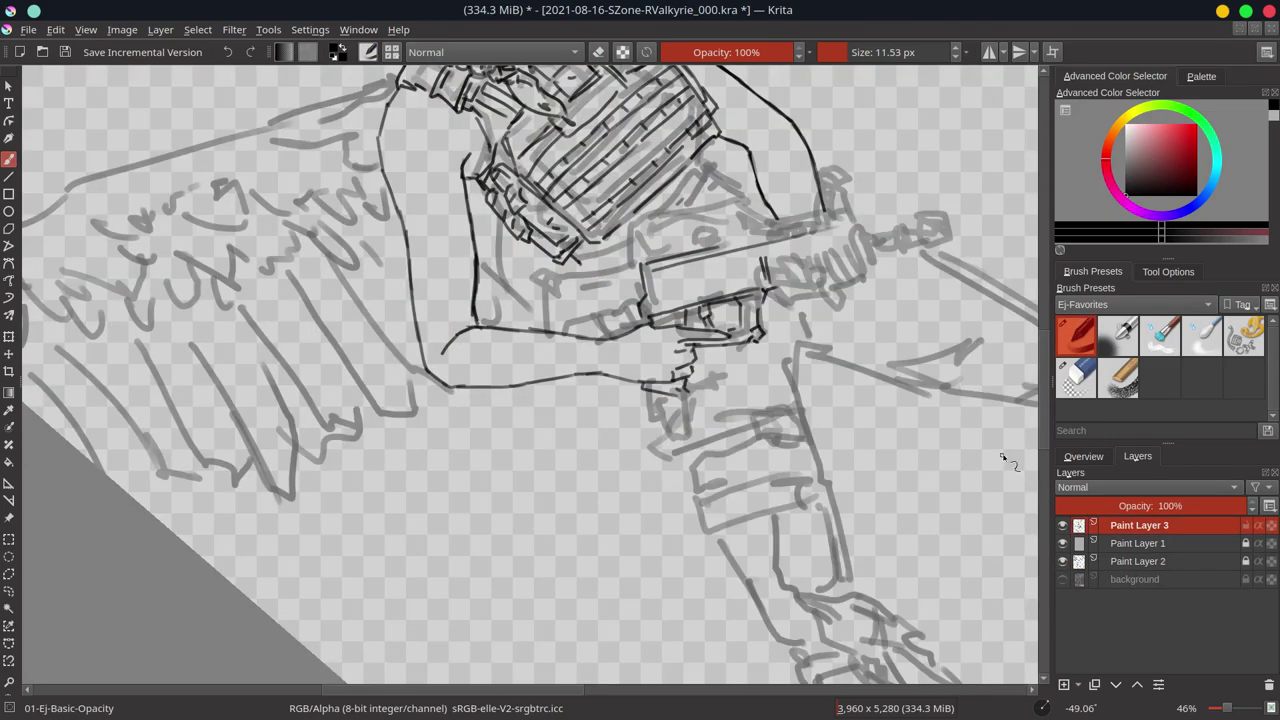
- Hide the sketch layer and ink the gun body's top edge, right end and parallel lower line
{"action": "key", "text": "5"}
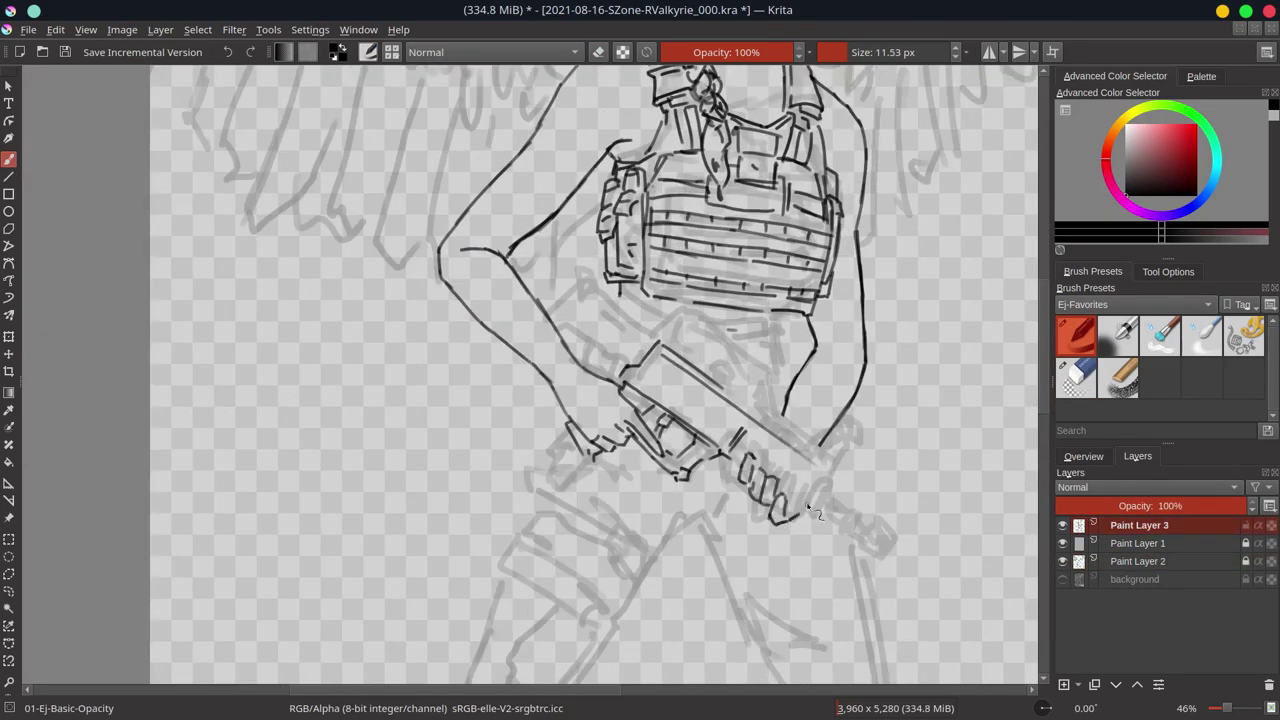
{"action": "key", "text": "ctrl+t"}
{"action": "left_click", "coordinate": [1062, 561]}
{"action": "key", "text": "b"}
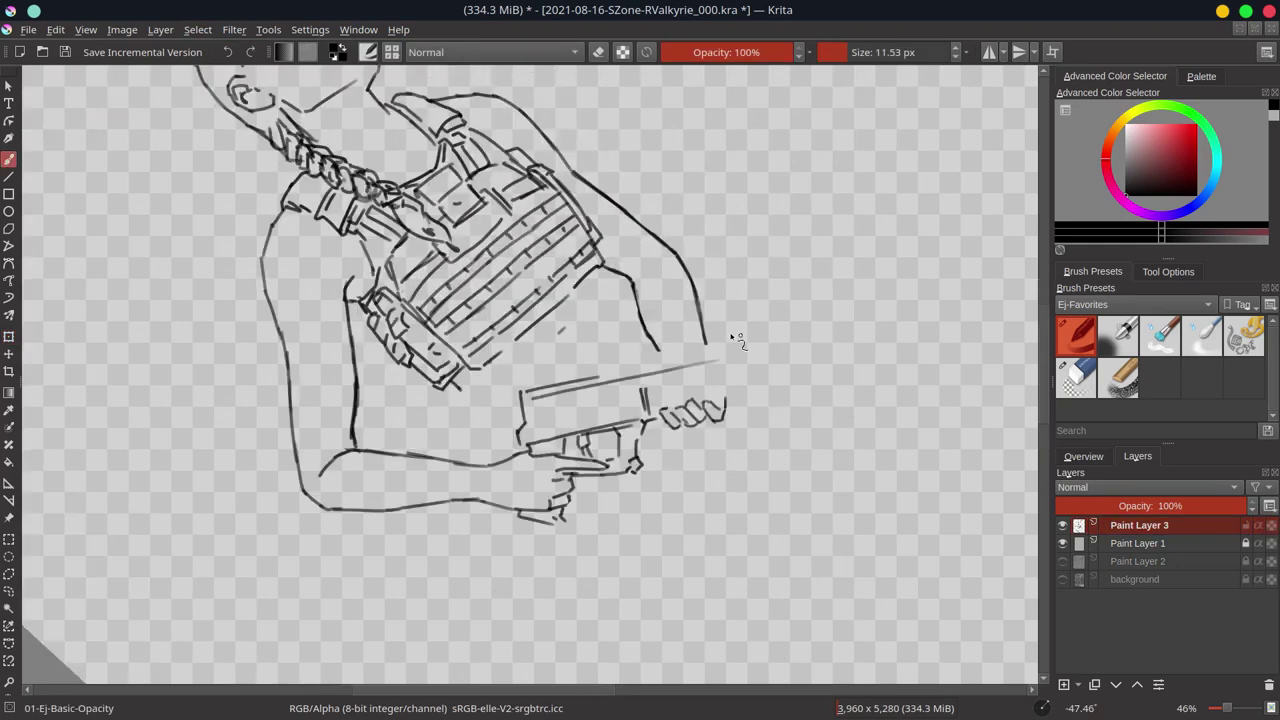
{"action": "left_click_drag", "start_coordinate": [744, 381], "coordinate": [752, 402]}
{"action": "left_click_drag", "start_coordinate": [652, 356], "coordinate": [736, 333]}
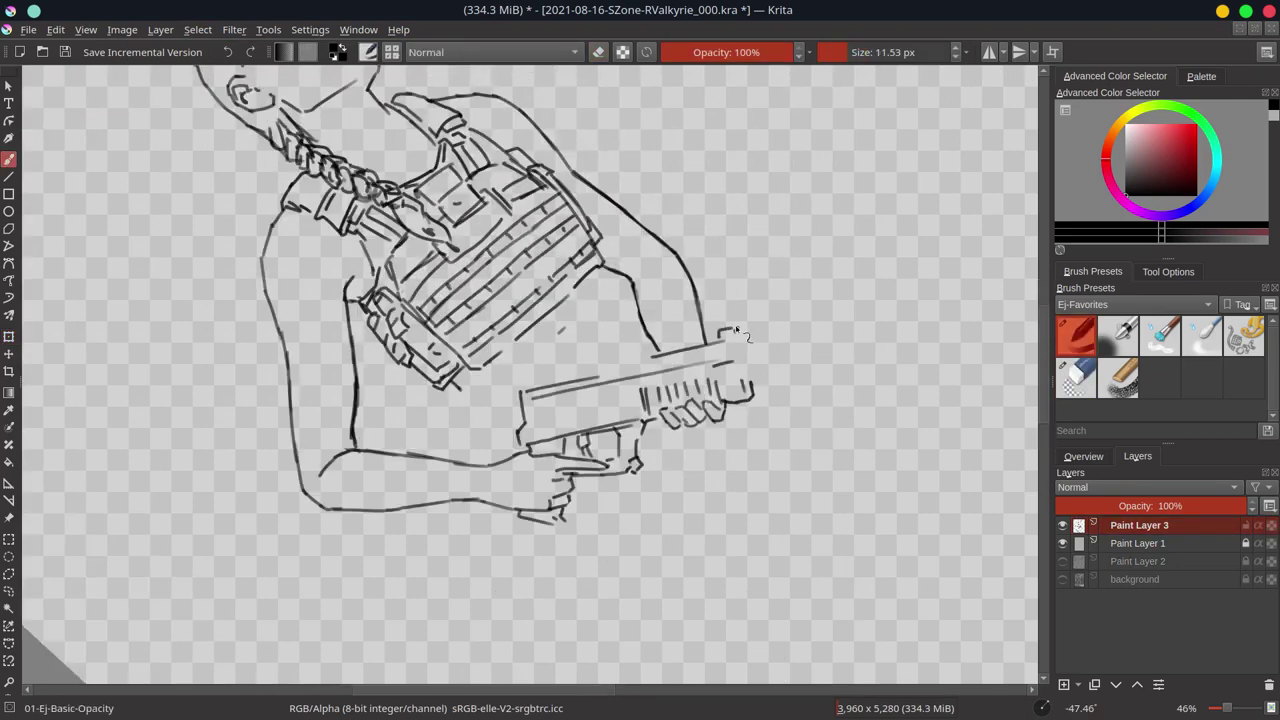
{"action": "left_click_drag", "start_coordinate": [516, 347], "coordinate": [604, 331]}
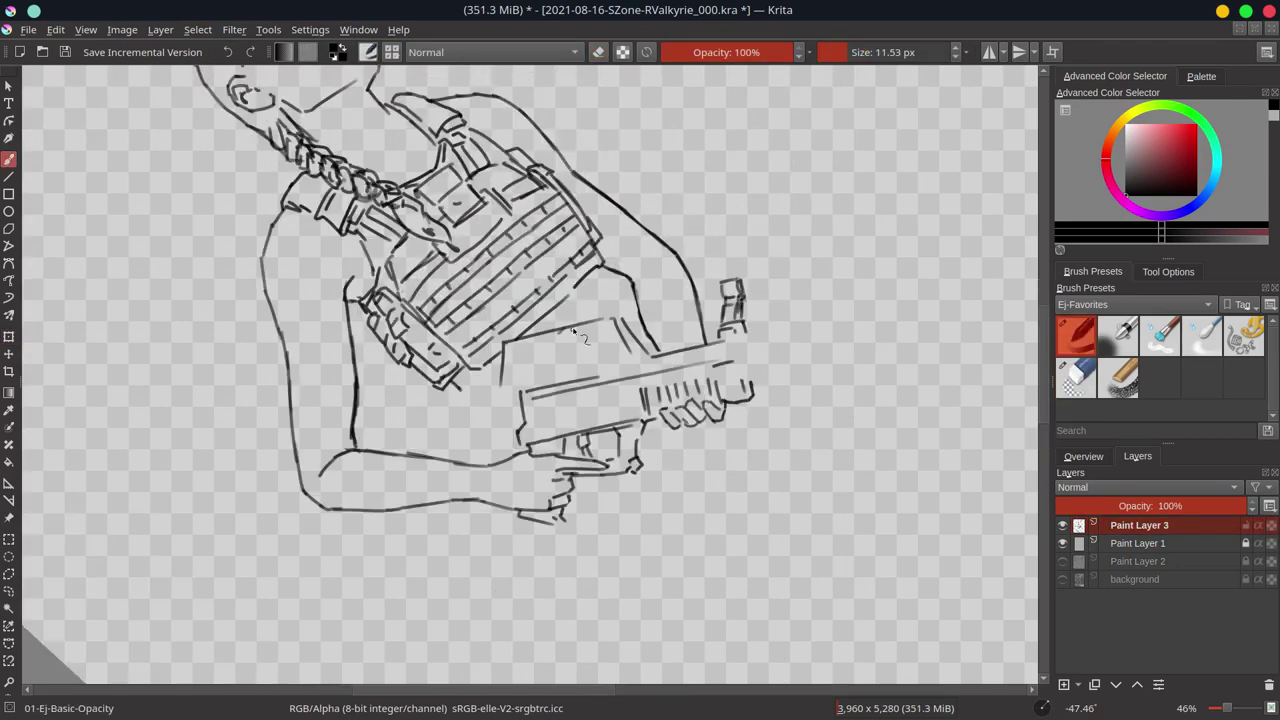
{"action": "left_click_drag", "start_coordinate": [522, 378], "coordinate": [616, 360]}
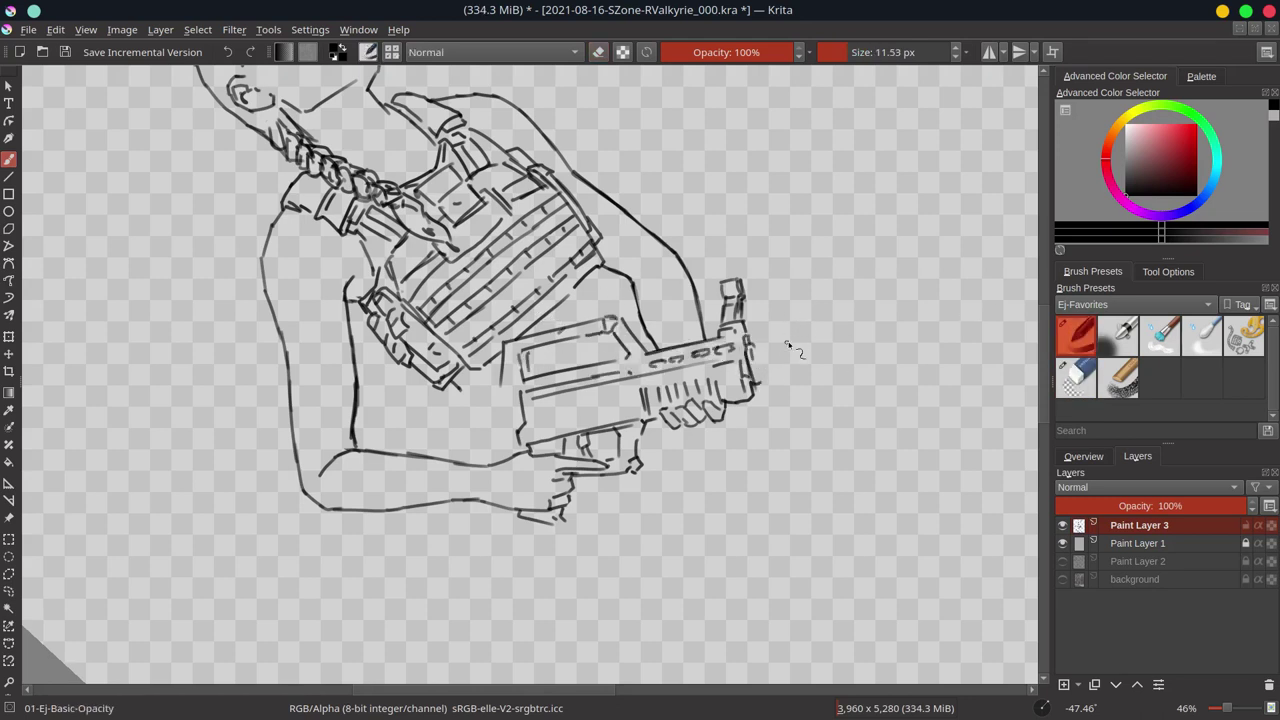
- Draw the muzzle and extend the barrel, saving the document and showing the sketch again
{"action": "left_click_drag", "start_coordinate": [800, 334], "coordinate": [834, 356]}
{"action": "key", "text": "ctrl+s"}
{"action": "left_click_drag", "start_coordinate": [756, 352], "coordinate": [995, 330]}
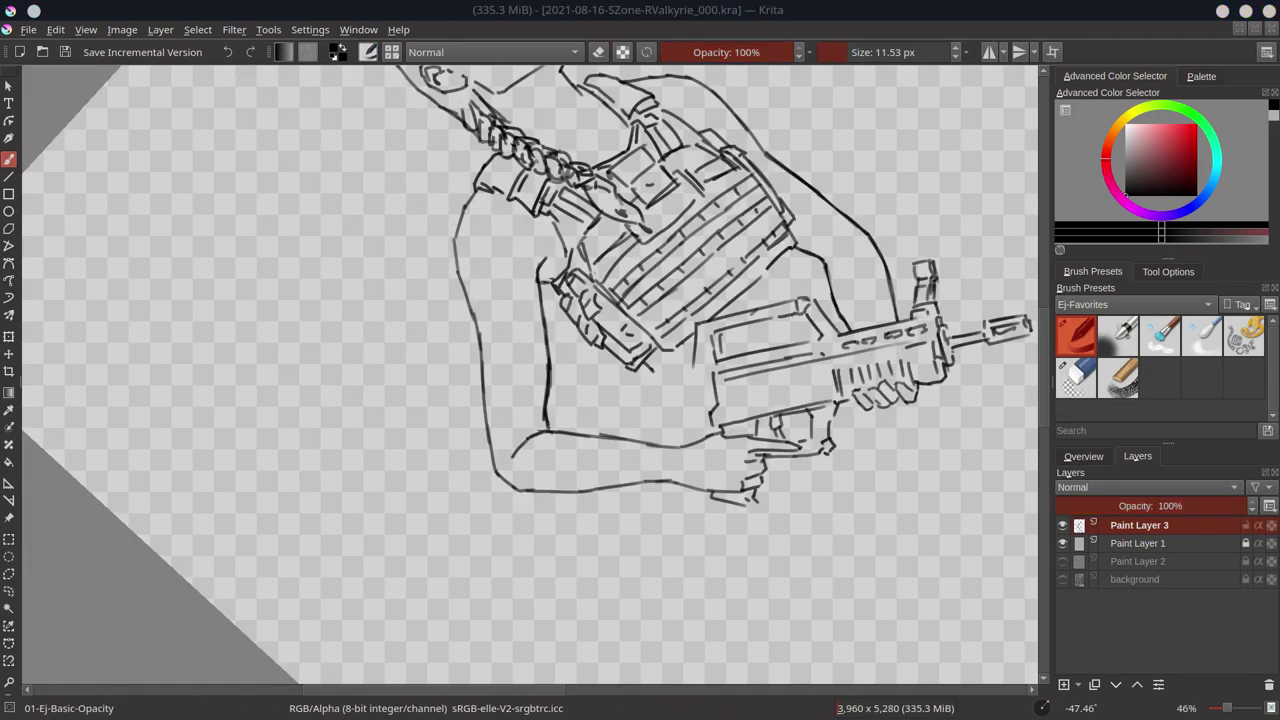
{"action": "left_click", "coordinate": [1062, 561]}
{"action": "mouse_move", "coordinate": [690, 369]}
{"action": "left_mouse_down"}
{"action": "mouse_move", "coordinate": [627, 386]}
{"action": "mouse_move", "coordinate": [626, 420]}
{"action": "left_mouse_up"}
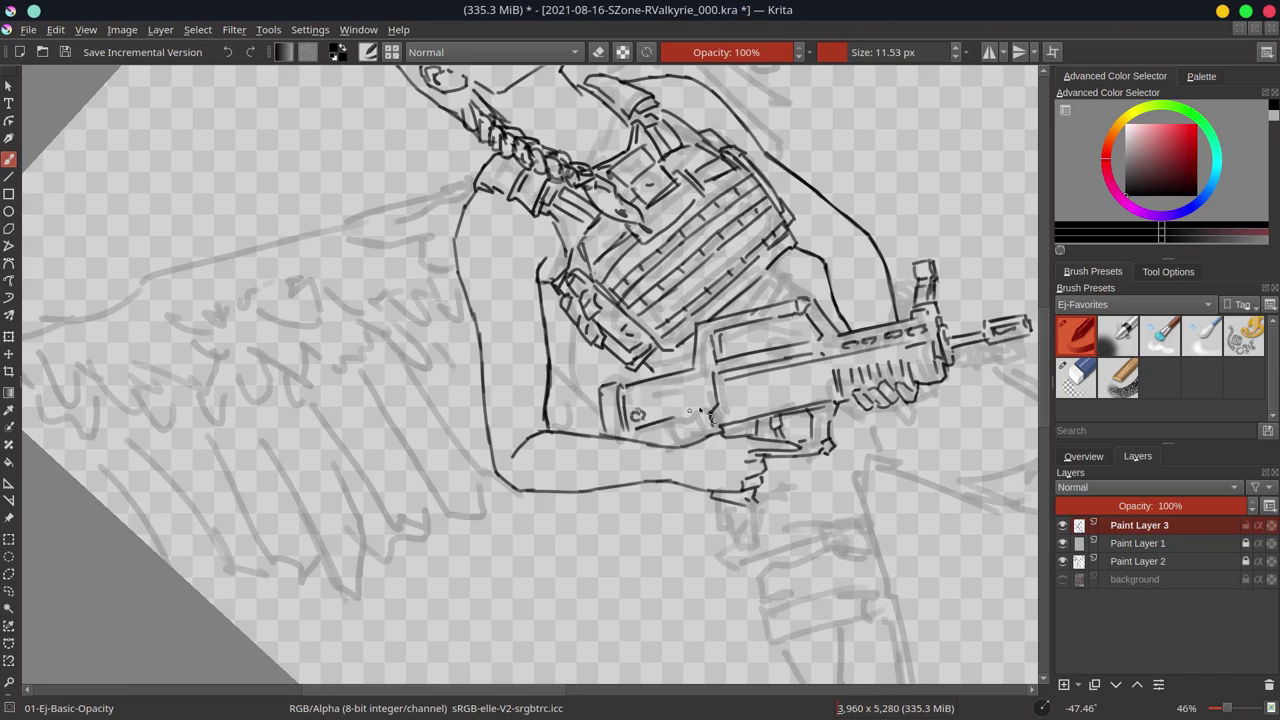
- Undo the earlier grip strokes and redraw the grip and a larger magazine with a diagonal underline
{"action": "key", "text": "ctrl+z"}
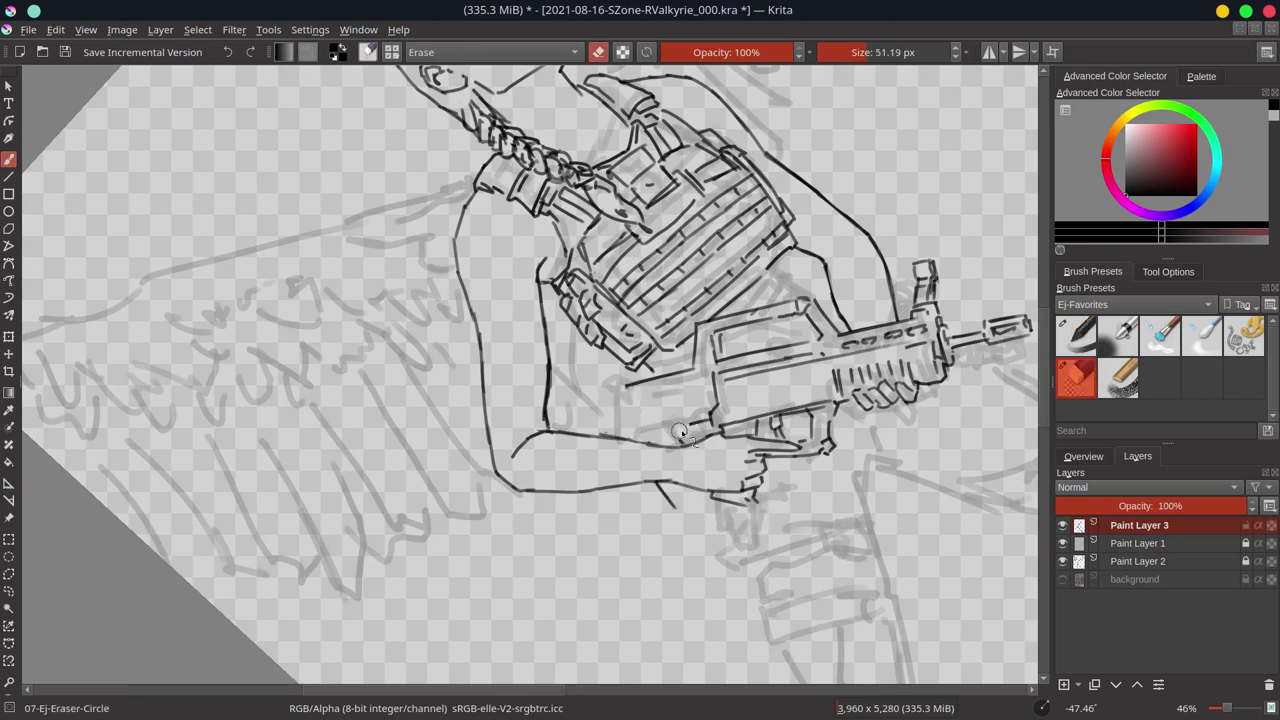
{"action": "mouse_move", "coordinate": [630, 483]}
{"action": "left_mouse_down"}
{"action": "mouse_move", "coordinate": [652, 522]}
{"action": "mouse_move", "coordinate": [688, 510]}
{"action": "left_mouse_up"}
{"action": "left_click_drag", "start_coordinate": [624, 436], "coordinate": [704, 415]}
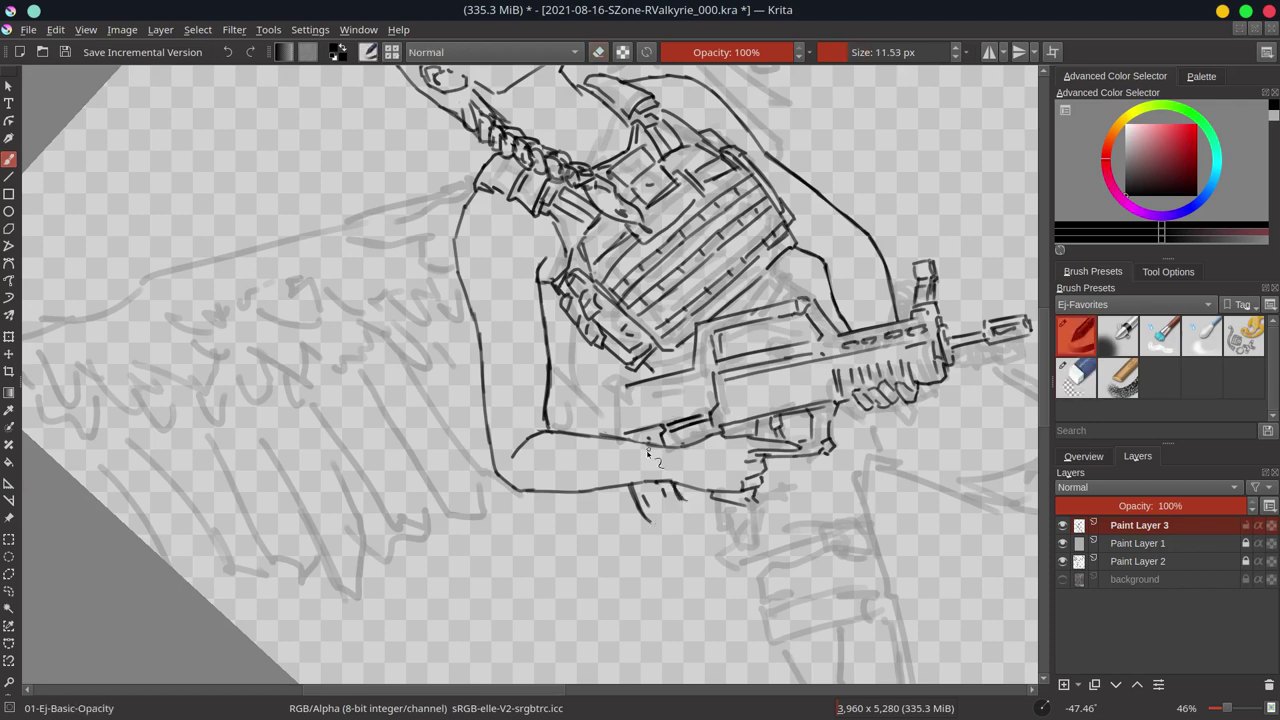
{"action": "left_click_drag", "start_coordinate": [628, 484], "coordinate": [668, 540]}
{"action": "left_click_drag", "start_coordinate": [670, 543], "coordinate": [698, 510]}
{"action": "left_click_drag", "start_coordinate": [690, 378], "coordinate": [594, 398]}
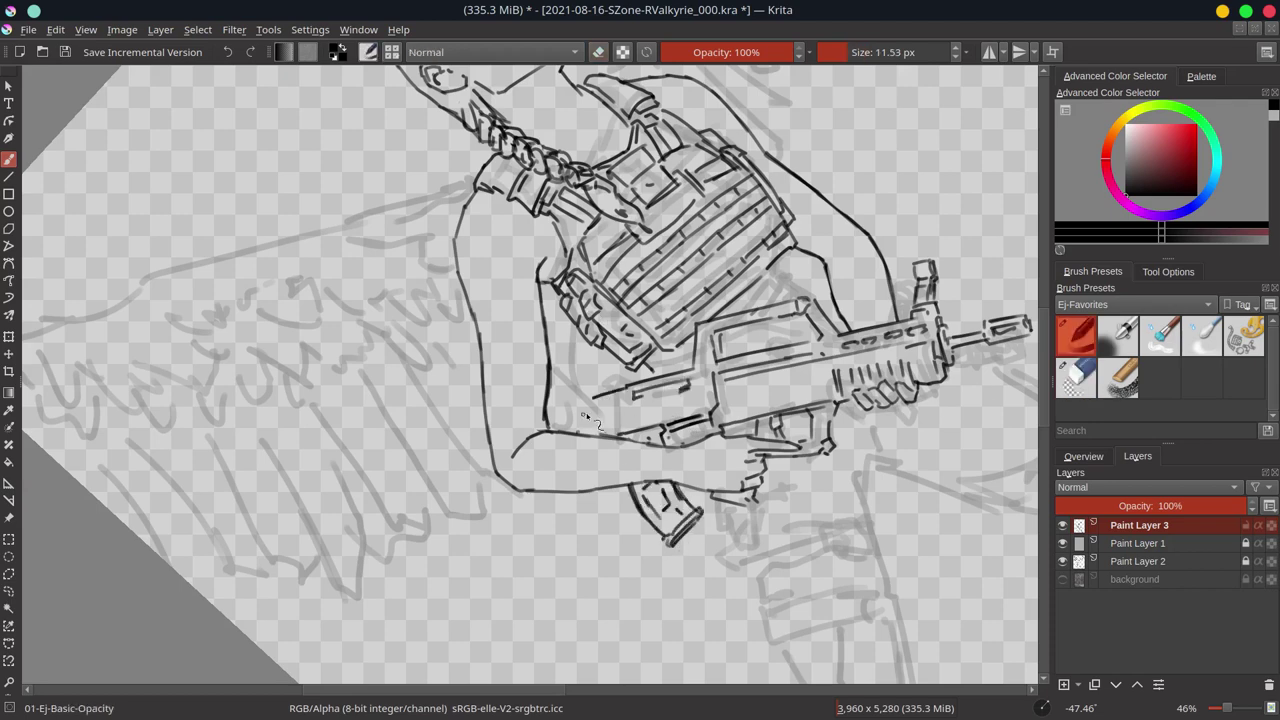
- Turn the canvas upright, fit the page in view and add a small stroke near the gun
{"action": "key", "text": "5"}
{"action": "key", "text": "2"}
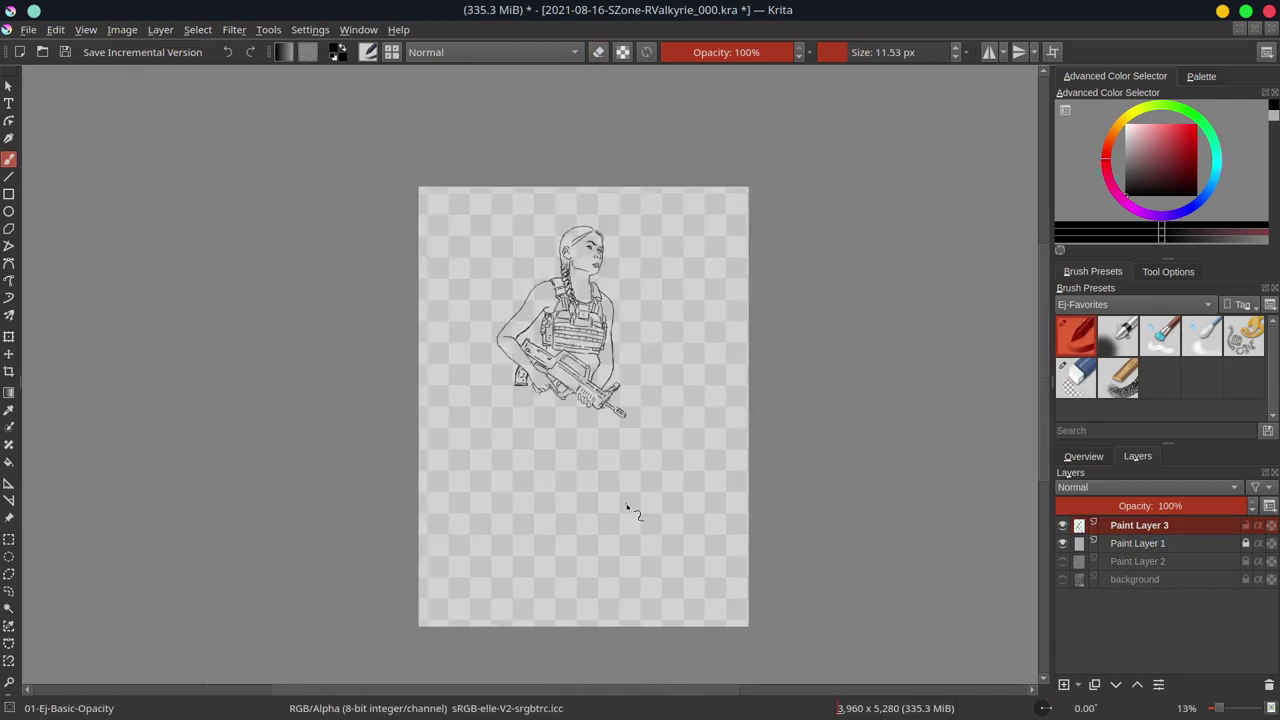
{"action": "scroll", "coordinate": [730, 418], "scroll_direction": "up", "scroll_amount": 2}
{"action": "key", "text": "e"}
{"action": "key", "text": "e"}
{"action": "left_click_drag", "start_coordinate": [713, 390], "coordinate": [726, 412]}
{"action": "scroll", "coordinate": [746, 405], "scroll_direction": "down", "scroll_amount": 3}
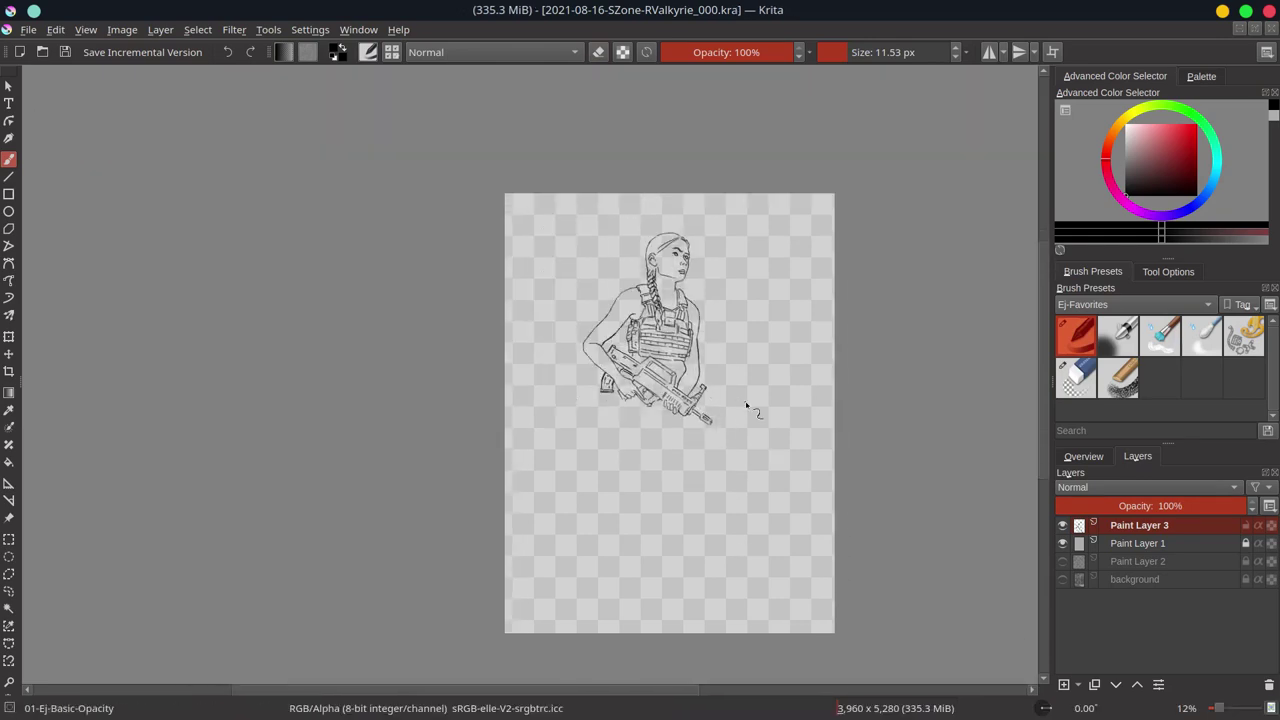
{"action": "scroll", "coordinate": [664, 368], "scroll_direction": "up", "scroll_amount": 4}
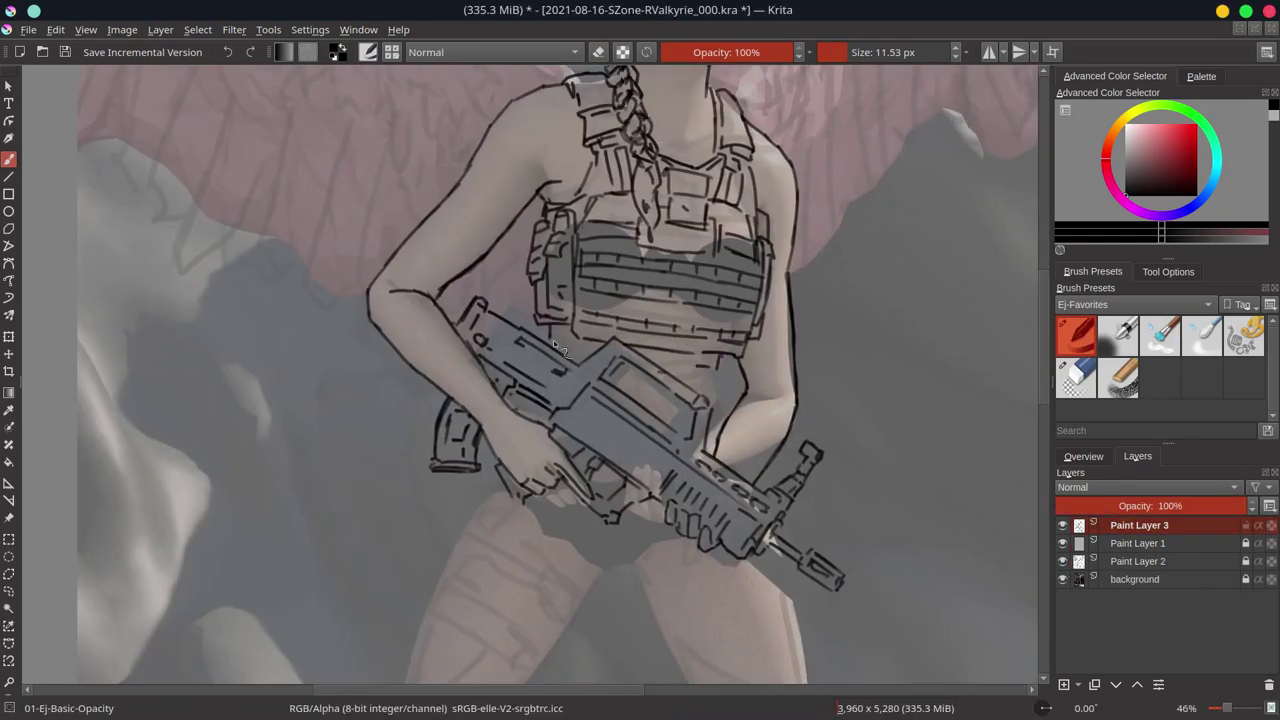
- Hide the background and grey sketch layers to compare the line art, then save
{"action": "left_click", "coordinate": [1062, 525]}
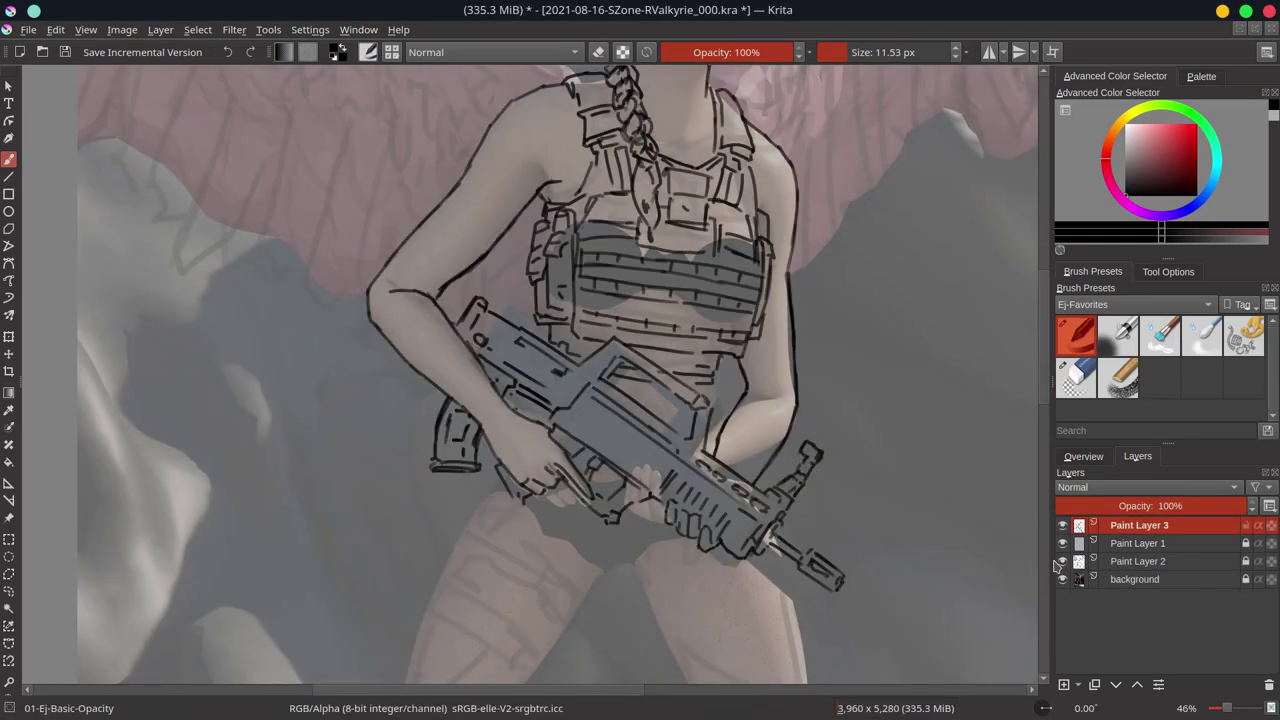
{"action": "left_click", "coordinate": [1062, 579]}
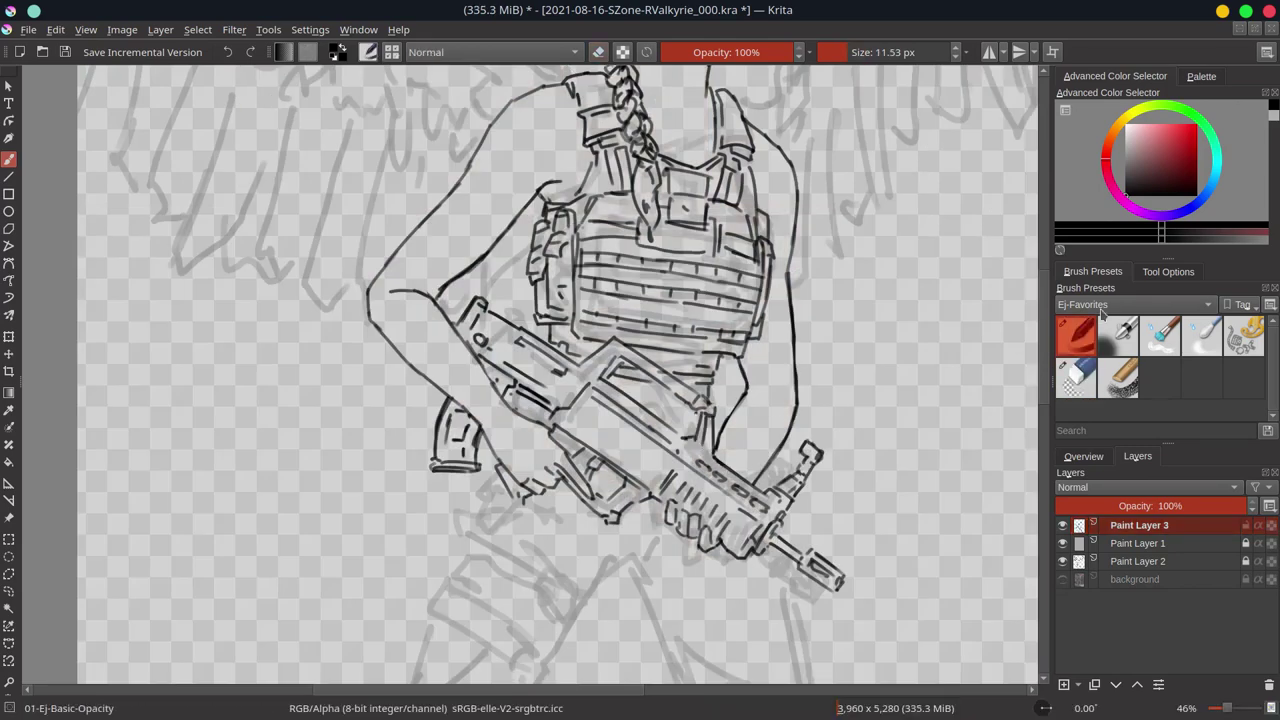
{"action": "scroll", "coordinate": [706, 311], "scroll_direction": "down", "scroll_amount": 3}
{"action": "left_click", "coordinate": [1062, 561]}
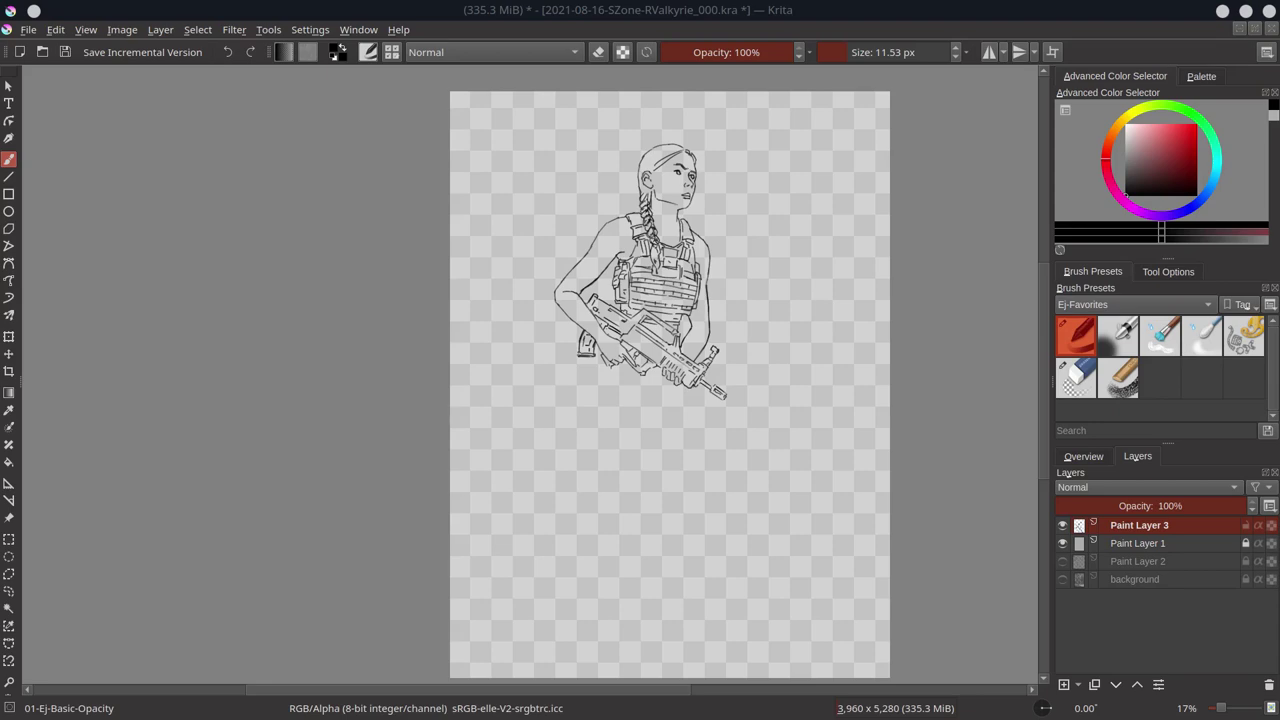
{"action": "key", "text": "ctrl+s"}
{"action": "scroll", "coordinate": [651, 449], "scroll_direction": "up", "scroll_amount": 5}
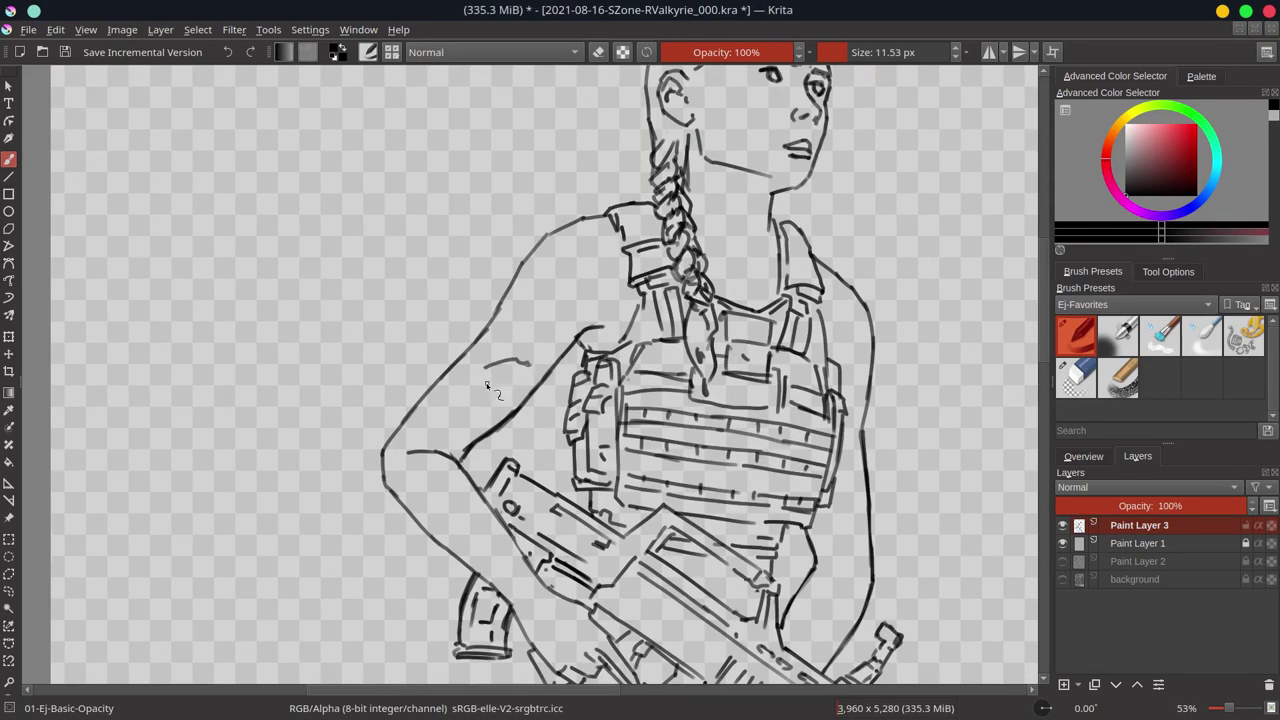
- Ink sleeve fold strokes on the shoulder, upper arm and forearm
{"action": "left_click_drag", "start_coordinate": [481, 379], "coordinate": [480, 404]}
{"action": "left_click_drag", "start_coordinate": [516, 374], "coordinate": [509, 409]}
{"action": "mouse_move", "coordinate": [523, 370]}
{"action": "left_mouse_down"}
{"action": "mouse_move", "coordinate": [532, 390]}
{"action": "mouse_move", "coordinate": [436, 396]}
{"action": "left_mouse_up"}
{"action": "left_click_drag", "start_coordinate": [466, 428], "coordinate": [452, 462]}
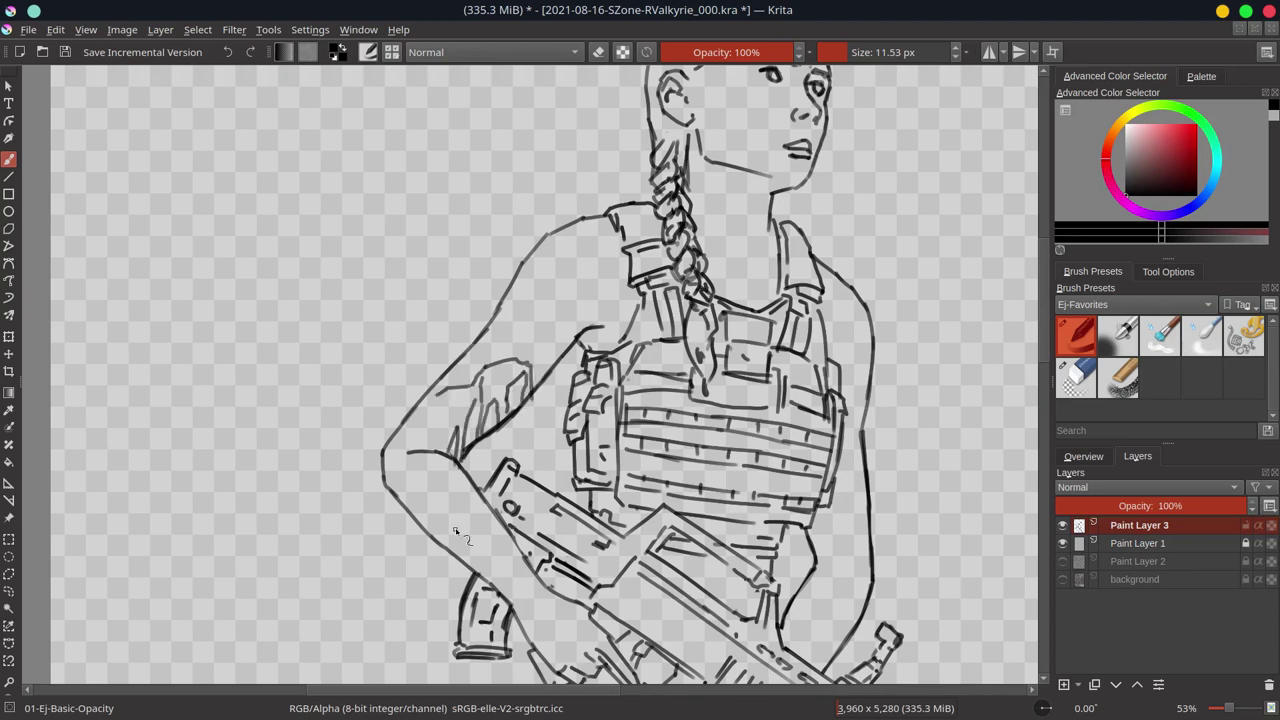
{"action": "left_click_drag", "start_coordinate": [540, 342], "coordinate": [530, 349]}
{"action": "left_click_drag", "start_coordinate": [408, 462], "coordinate": [395, 505]}
{"action": "mouse_move", "coordinate": [418, 470]}
{"action": "left_mouse_down"}
{"action": "mouse_move", "coordinate": [412, 525]}
{"action": "mouse_move", "coordinate": [430, 526]}
{"action": "left_mouse_up"}
{"action": "left_click_drag", "start_coordinate": [436, 514], "coordinate": [448, 540]}
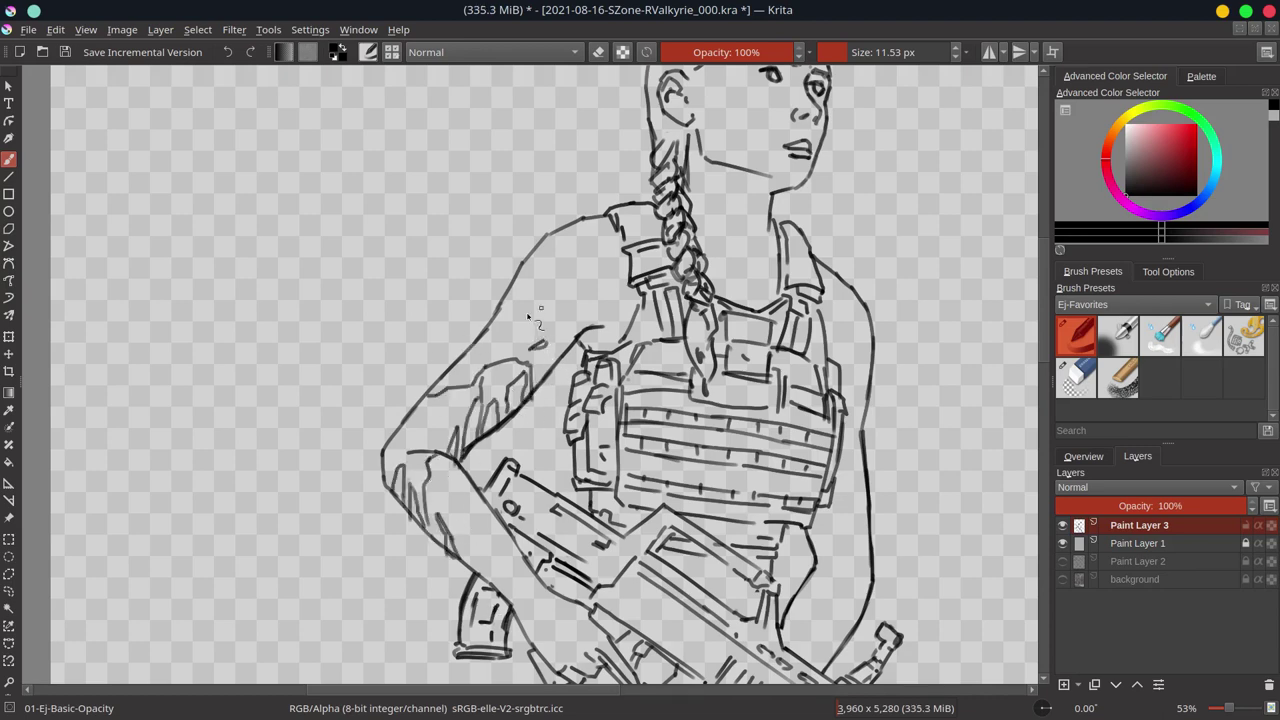
- Return to the inking pencil and add small finishing strokes to the arm linework
{"action": "scroll", "coordinate": [435, 415], "scroll_direction": "down", "scroll_amount": 5}
{"action": "scroll", "coordinate": [455, 420], "scroll_direction": "up", "scroll_amount": 5}
{"action": "left_click", "coordinate": [1076, 378]}
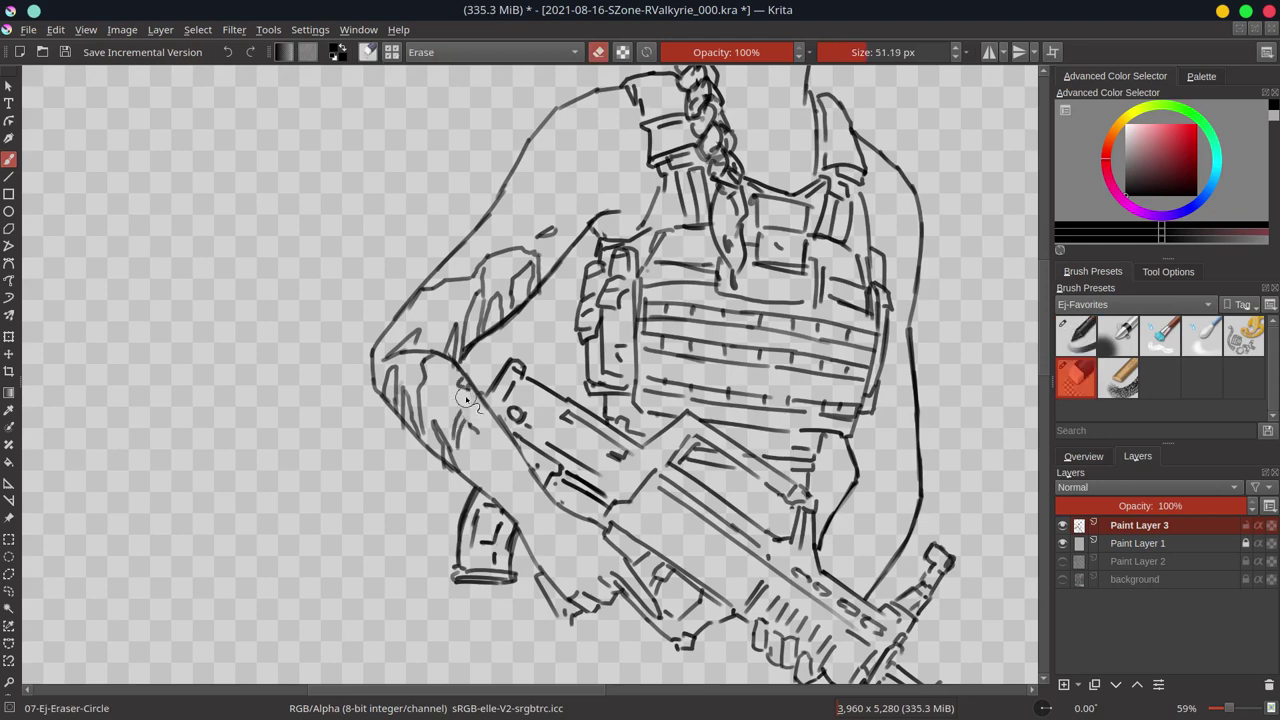
{"action": "left_click", "coordinate": [1076, 336]}
{"action": "mouse_move", "coordinate": [490, 436]}
{"action": "left_mouse_down"}
{"action": "mouse_move", "coordinate": [480, 498]}
{"action": "mouse_move", "coordinate": [516, 536]}
{"action": "left_mouse_up"}
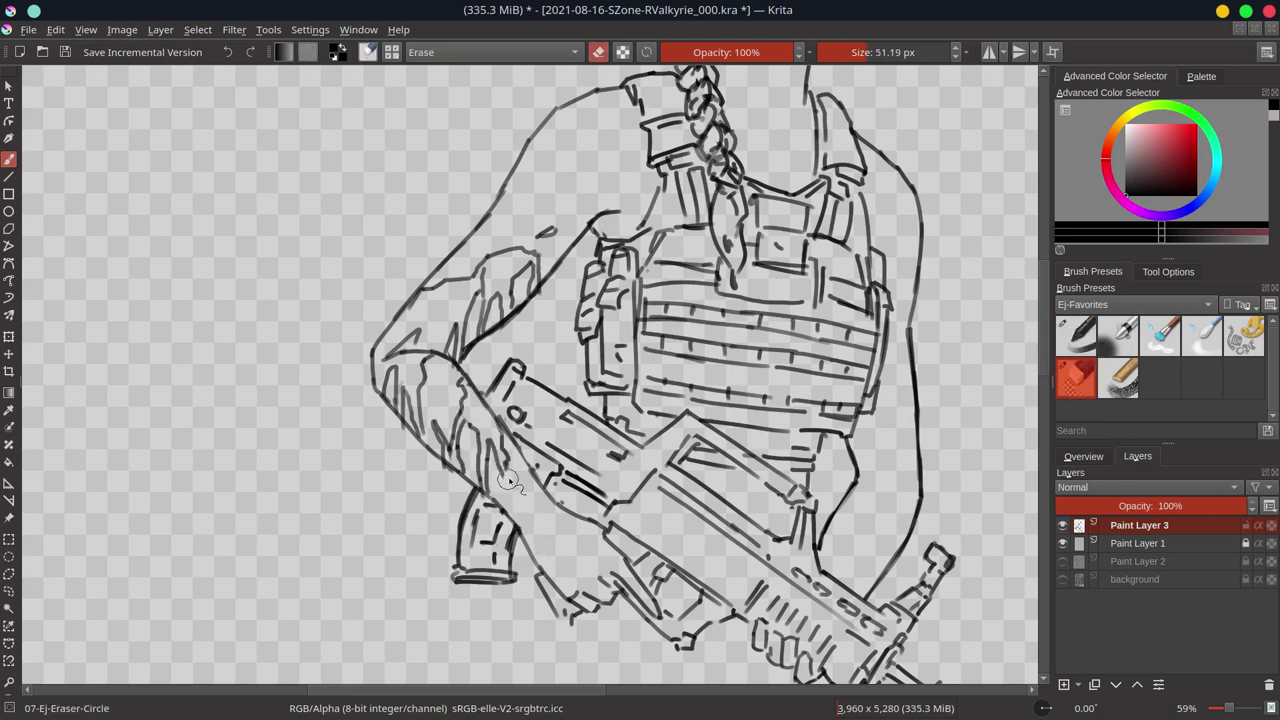
{"action": "scroll", "coordinate": [566, 541], "scroll_direction": "down", "scroll_amount": 4}
{"action": "scroll", "coordinate": [566, 541], "scroll_direction": "up", "scroll_amount": 3}
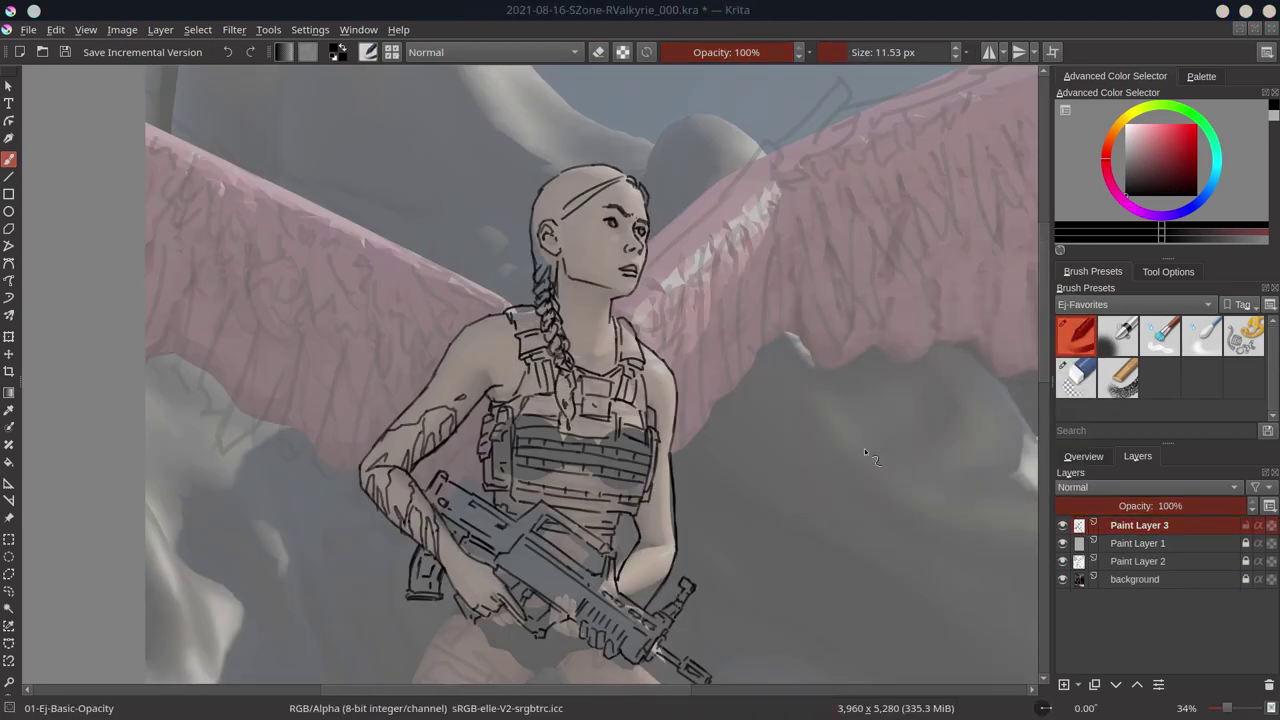
- Ink the left wing's long top edge, feather scribbles and long feathers down its lower half
{"action": "left_click_drag", "start_coordinate": [148, 107], "coordinate": [368, 228]}
{"action": "left_click_drag", "start_coordinate": [505, 305], "coordinate": [372, 226]}
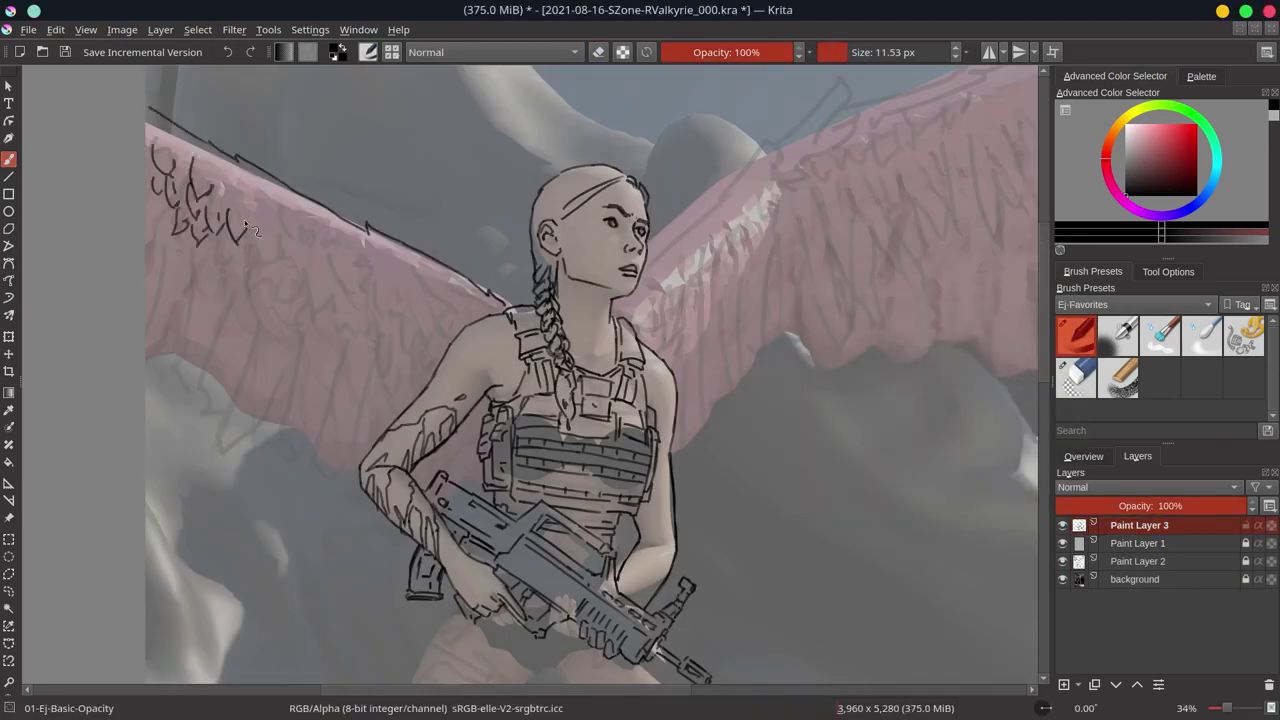
{"action": "left_click_drag", "start_coordinate": [244, 222], "coordinate": [289, 277]}
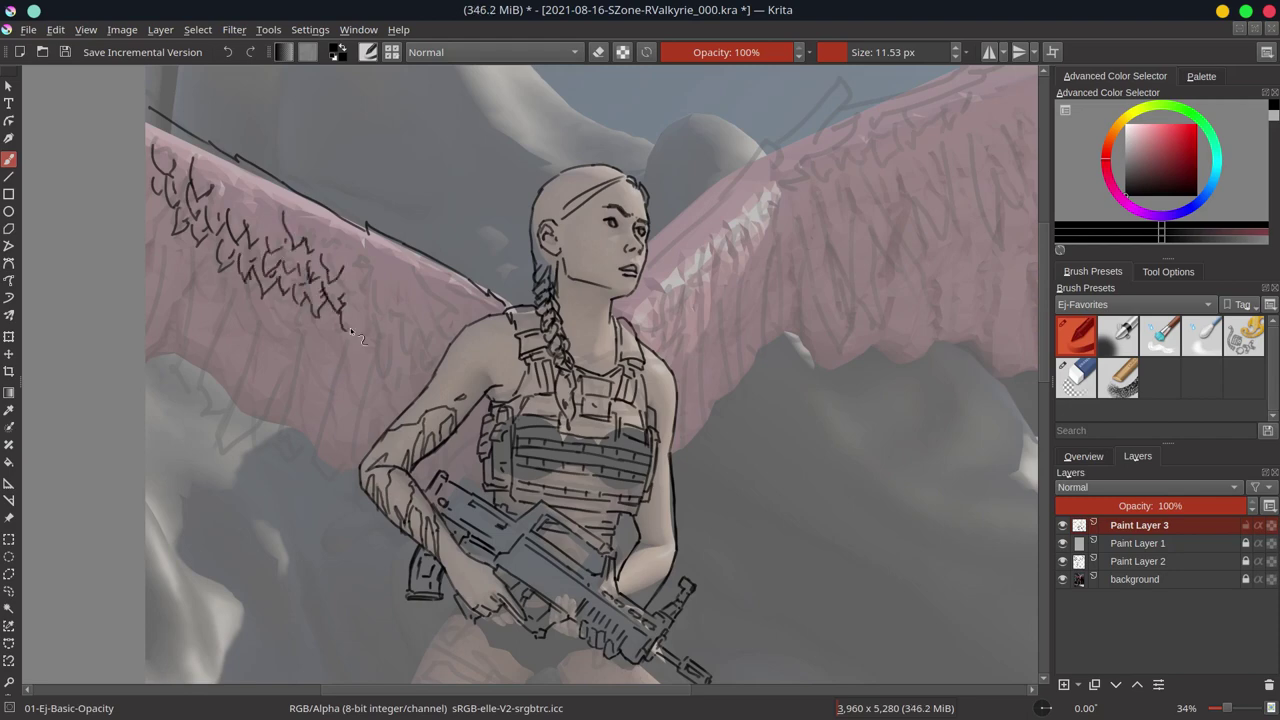
{"action": "left_click_drag", "start_coordinate": [354, 341], "coordinate": [372, 356]}
{"action": "mouse_move", "coordinate": [400, 345]}
{"action": "left_mouse_down"}
{"action": "mouse_move", "coordinate": [420, 324]}
{"action": "mouse_move", "coordinate": [474, 310]}
{"action": "left_mouse_up"}
{"action": "left_click_drag", "start_coordinate": [422, 338], "coordinate": [440, 362]}
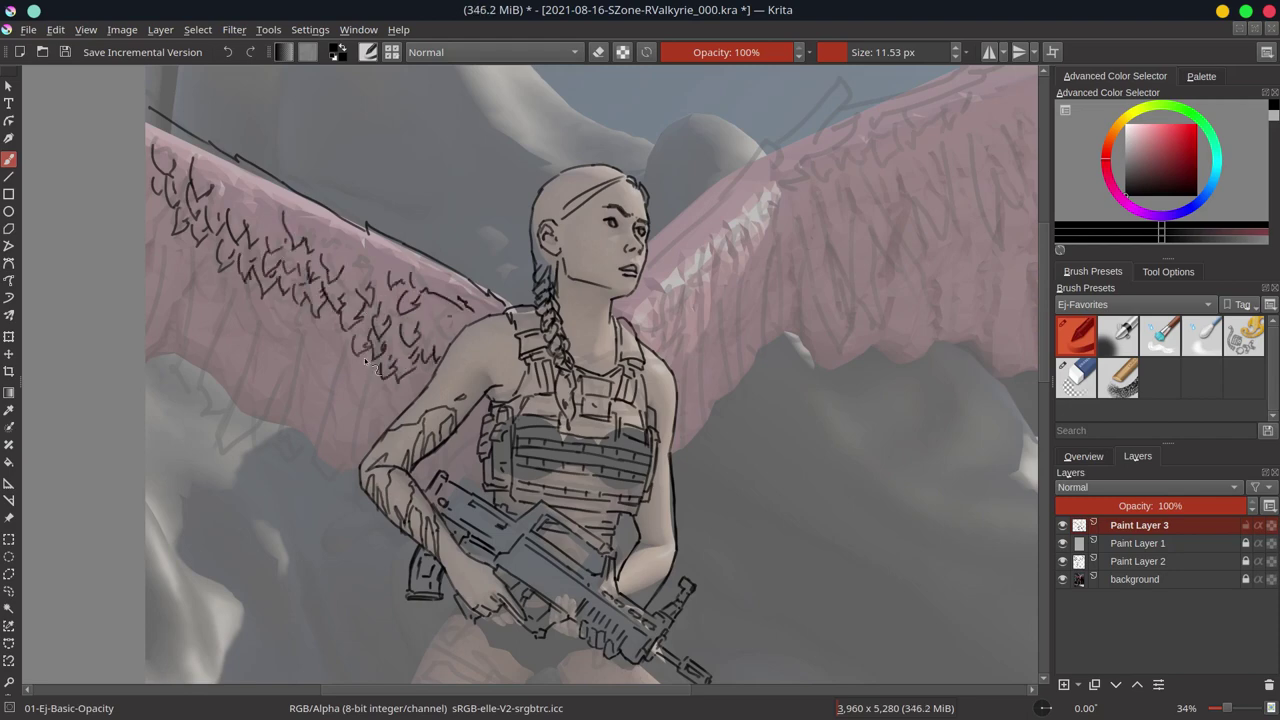
{"action": "mouse_move", "coordinate": [362, 342]}
{"action": "left_mouse_down"}
{"action": "mouse_move", "coordinate": [322, 454]}
{"action": "mouse_move", "coordinate": [350, 488]}
{"action": "left_mouse_up"}
{"action": "left_click_drag", "start_coordinate": [314, 334], "coordinate": [298, 378]}
{"action": "left_click_drag", "start_coordinate": [290, 440], "coordinate": [282, 468]}
{"action": "left_click_drag", "start_coordinate": [284, 358], "coordinate": [254, 456]}
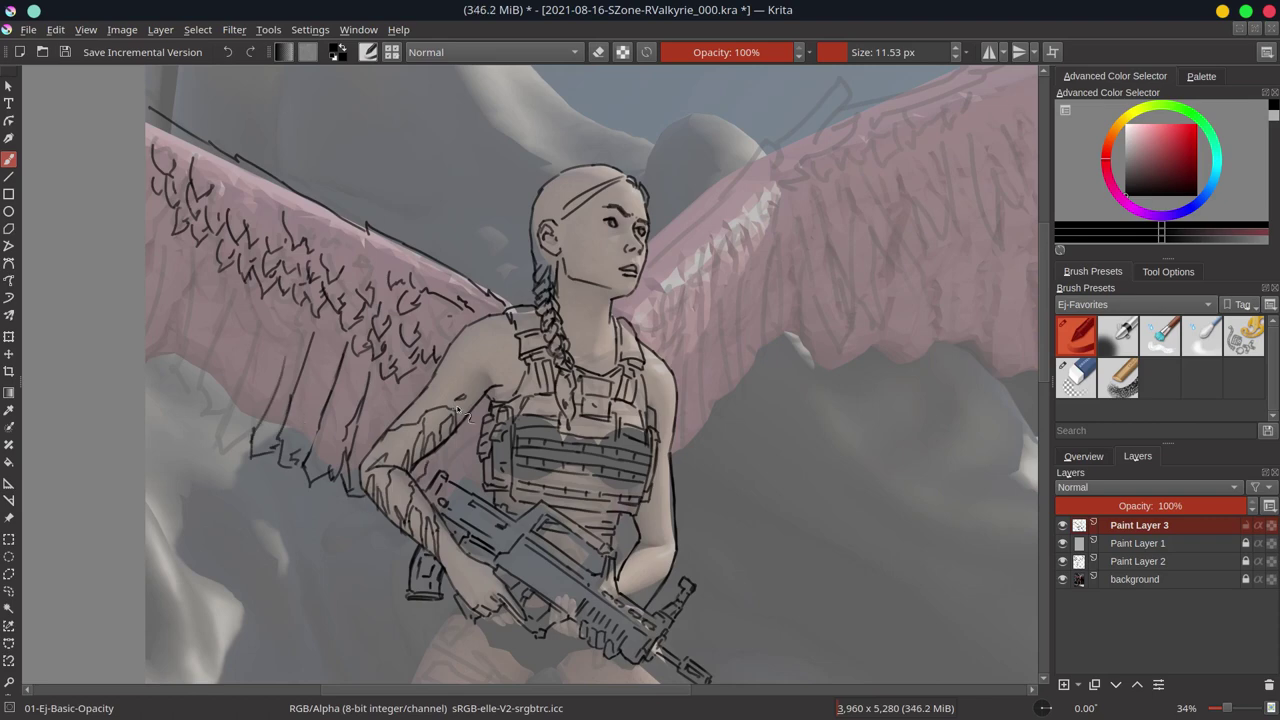
{"action": "left_click_drag", "start_coordinate": [258, 324], "coordinate": [224, 450]}
{"action": "left_click_drag", "start_coordinate": [224, 336], "coordinate": [202, 420]}
{"action": "left_click_drag", "start_coordinate": [230, 292], "coordinate": [220, 340]}
{"action": "mouse_move", "coordinate": [204, 290]}
{"action": "left_mouse_down"}
{"action": "mouse_move", "coordinate": [172, 400]}
{"action": "mouse_move", "coordinate": [150, 388]}
{"action": "left_mouse_up"}
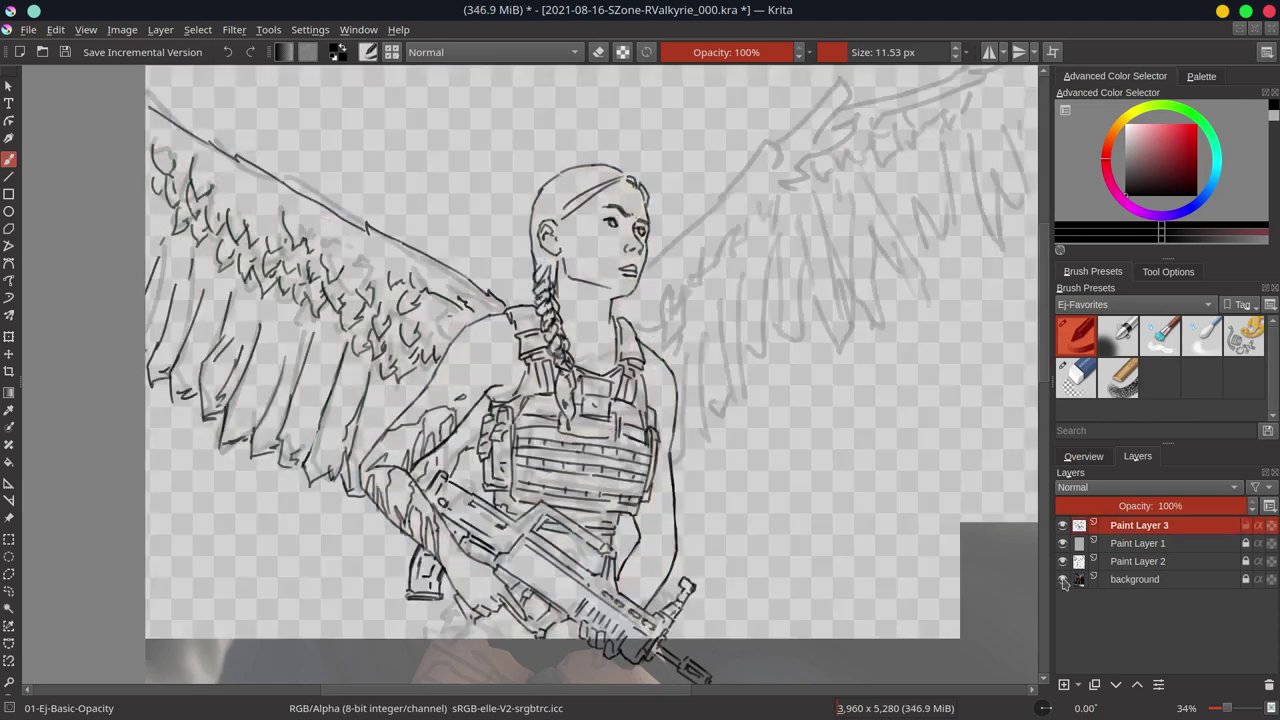
- Hide the background and ink feathers along the right wing's underside out to a jagged wingtip
{"action": "mouse_move", "coordinate": [518, 298]}
{"action": "left_mouse_down"}
{"action": "mouse_move", "coordinate": [590, 222]}
{"action": "mouse_move", "coordinate": [705, 150]}
{"action": "left_mouse_up"}
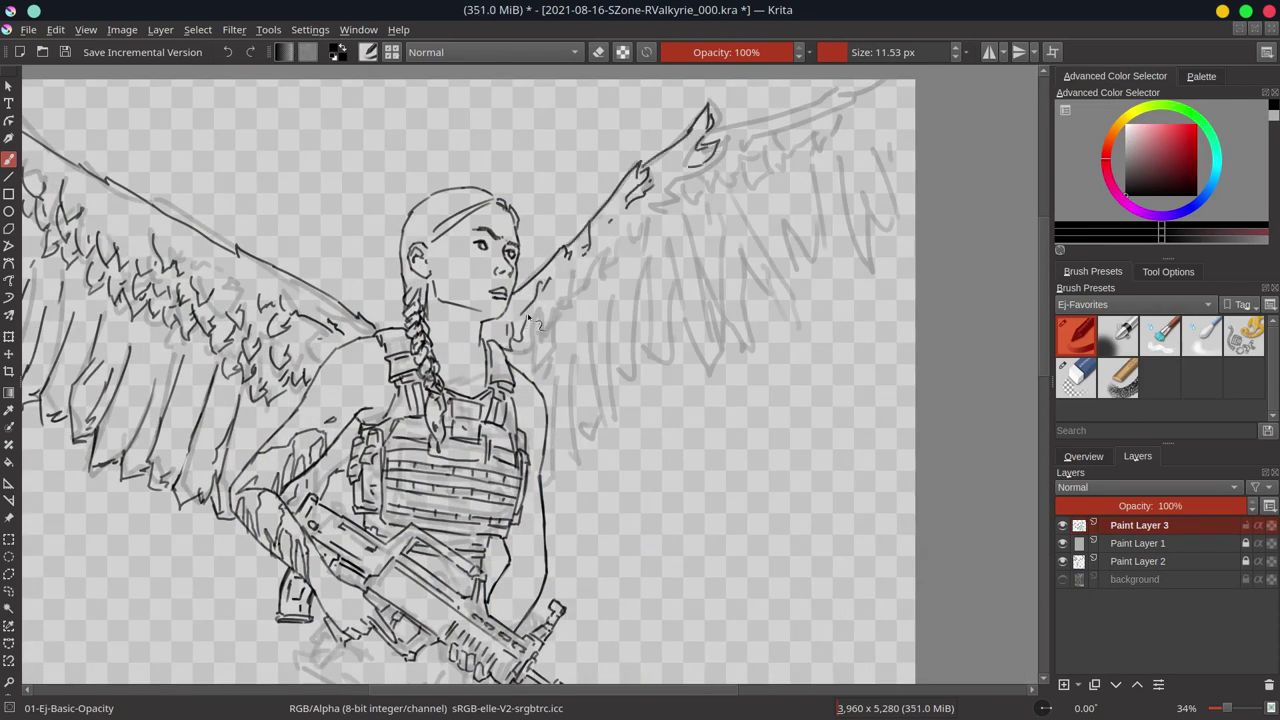
{"action": "left_click_drag", "start_coordinate": [528, 318], "coordinate": [518, 370]}
{"action": "left_click_drag", "start_coordinate": [565, 290], "coordinate": [528, 358]}
{"action": "left_click_drag", "start_coordinate": [595, 255], "coordinate": [570, 320]}
{"action": "left_click_drag", "start_coordinate": [640, 200], "coordinate": [610, 265]}
{"action": "left_click_drag", "start_coordinate": [700, 166], "coordinate": [660, 205]}
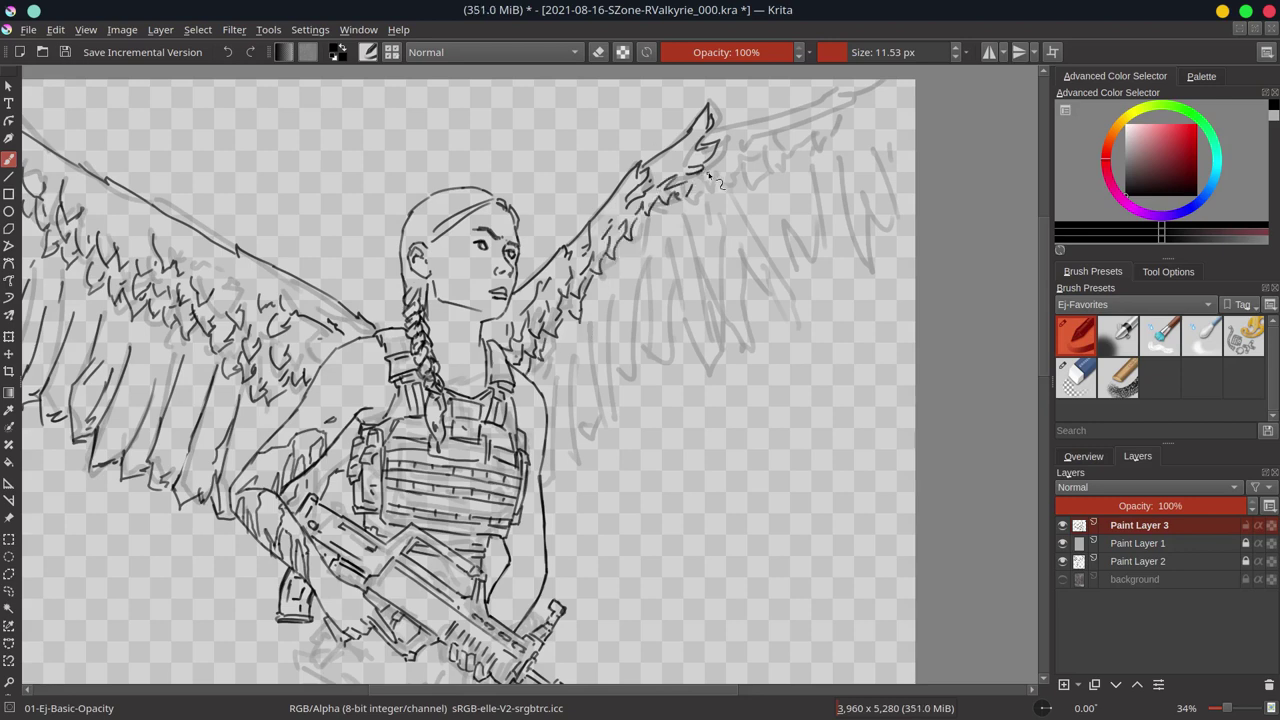
{"action": "left_click_drag", "start_coordinate": [745, 143], "coordinate": [705, 172]}
{"action": "left_click_drag", "start_coordinate": [787, 112], "coordinate": [888, 84]}
- Draw long feathers hanging below the right wing
{"action": "left_click_drag", "start_coordinate": [622, 240], "coordinate": [590, 318]}
{"action": "left_click_drag", "start_coordinate": [588, 376], "coordinate": [550, 470]}
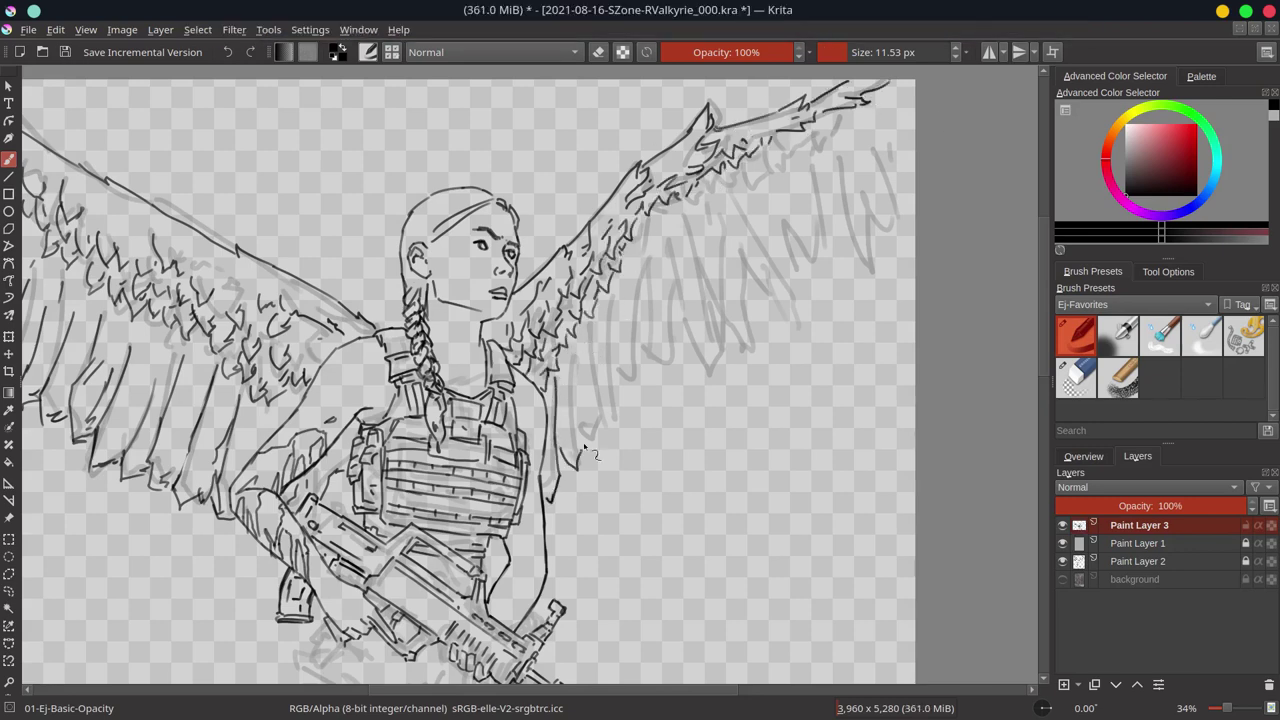
{"action": "mouse_move", "coordinate": [602, 345]}
{"action": "left_mouse_down"}
{"action": "mouse_move", "coordinate": [578, 468]}
{"action": "mouse_move", "coordinate": [590, 440]}
{"action": "left_mouse_up"}
{"action": "left_click_drag", "start_coordinate": [616, 292], "coordinate": [630, 425]}
{"action": "mouse_move", "coordinate": [646, 240]}
{"action": "left_mouse_down"}
{"action": "mouse_move", "coordinate": [654, 376]}
{"action": "mouse_move", "coordinate": [708, 350]}
{"action": "left_mouse_up"}
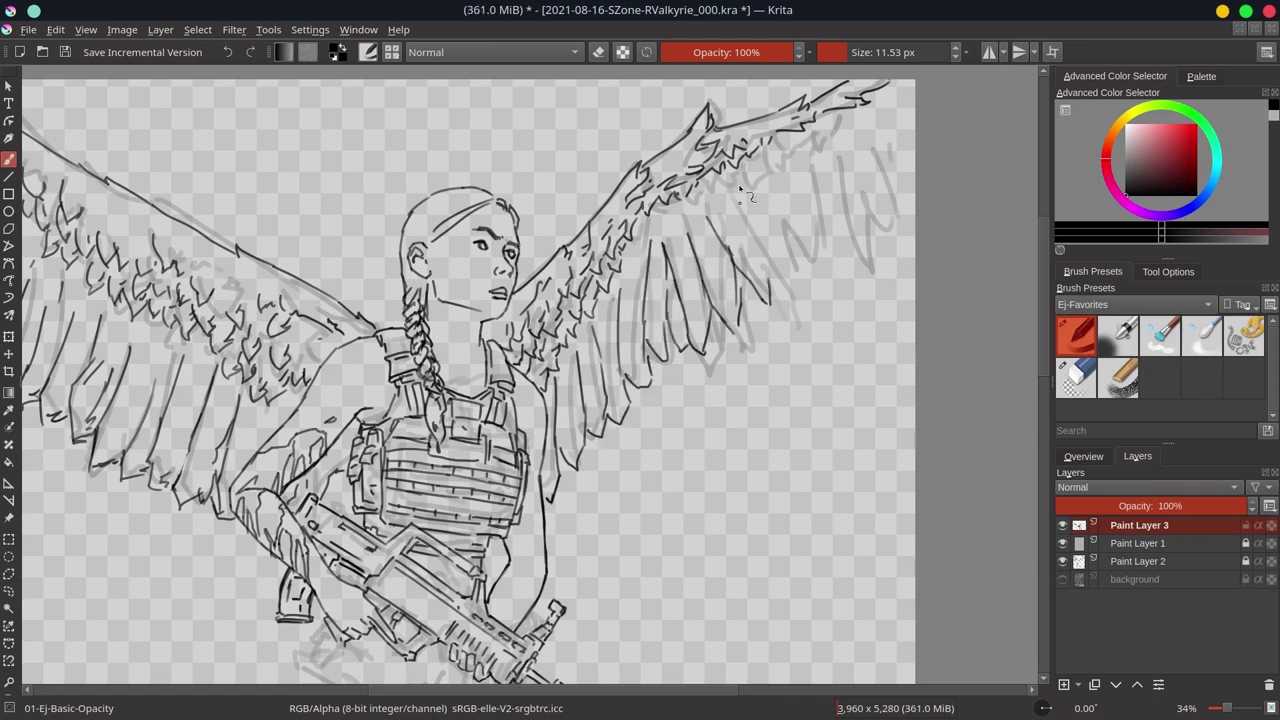
- Hide the rough sketch on Paint Layer 2 and switch to the eraser
{"action": "left_click", "coordinate": [1076, 378]}
{"action": "key", "text": "ctrl+z"}
{"action": "left_click", "coordinate": [1062, 561]}
- Mirror the canvas view and switch from erasing back to the inking brush
{"action": "left_click", "coordinate": [1083, 456]}
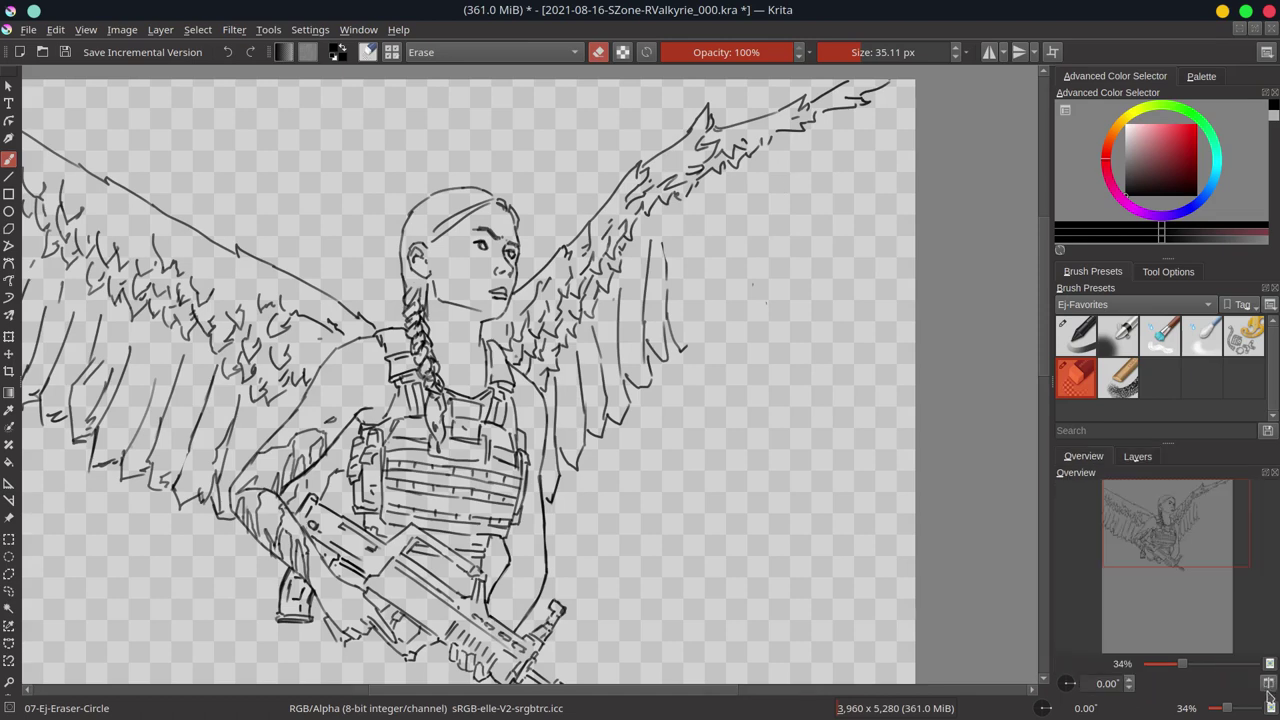
{"action": "key", "text": "m"}
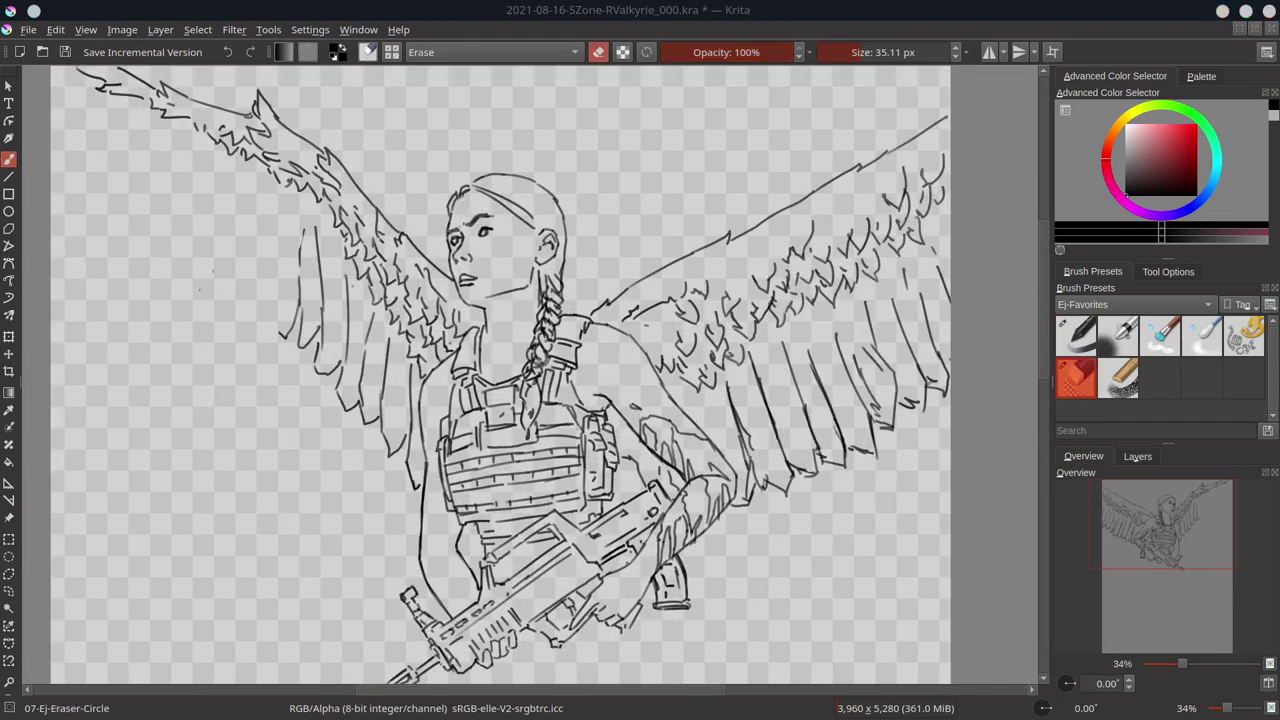
{"action": "key", "text": "slash"}
{"action": "key", "text": "slash"}
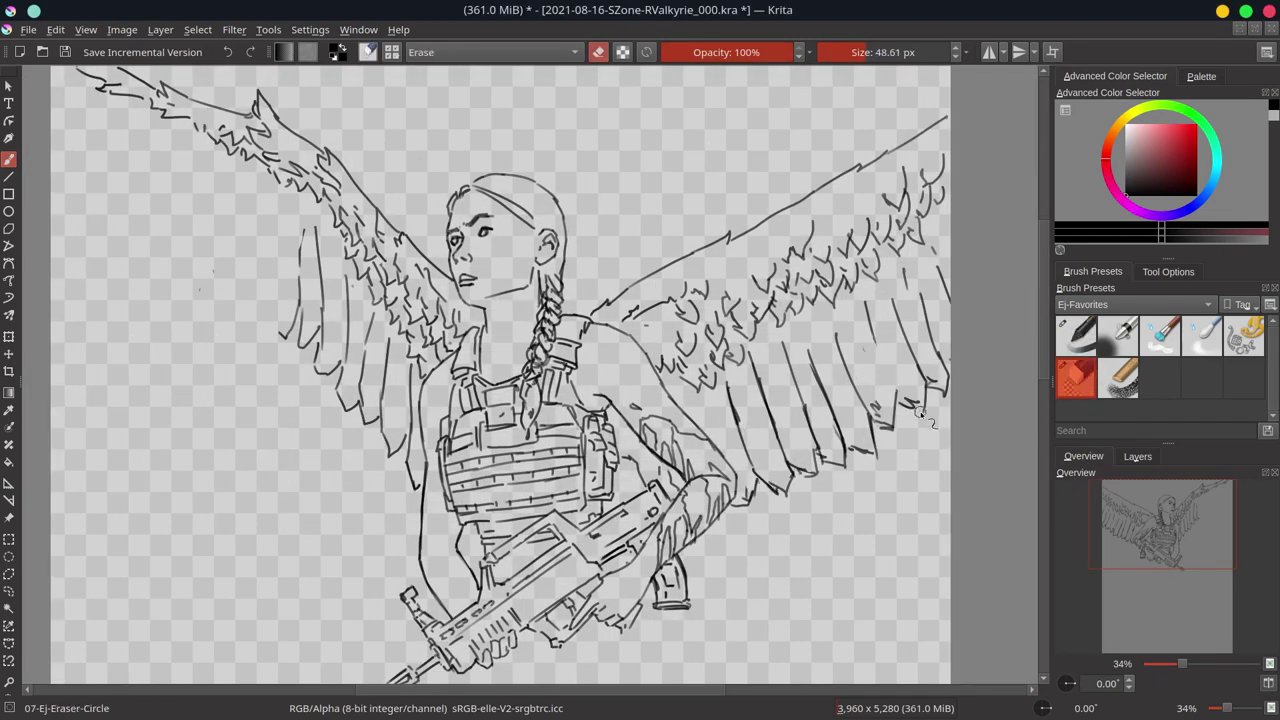
{"action": "key", "text": "slash"}
- Add feather strokes on the raised wing and a feather line out near the wingtip
{"action": "left_click_drag", "start_coordinate": [282, 288], "coordinate": [256, 338]}
{"action": "left_click_drag", "start_coordinate": [268, 200], "coordinate": [250, 278]}
{"action": "left_click_drag", "start_coordinate": [256, 266], "coordinate": [240, 314]}
{"action": "left_click_drag", "start_coordinate": [233, 290], "coordinate": [228, 306]}
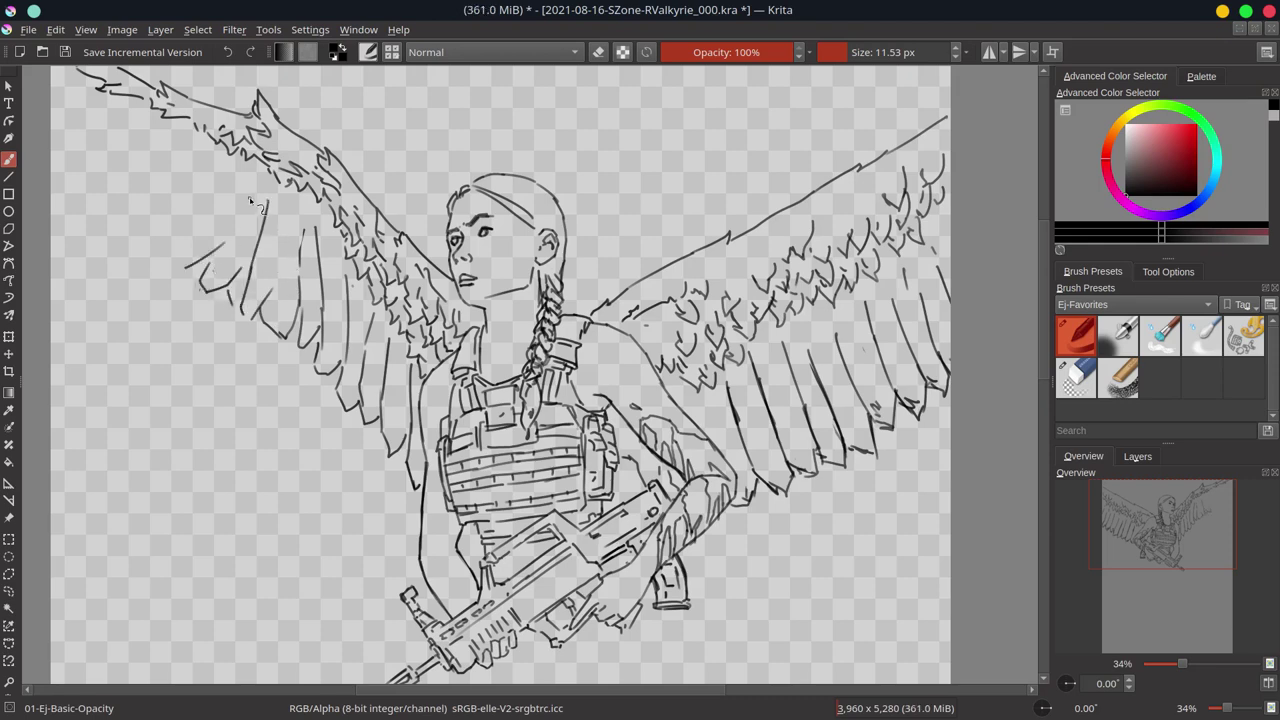
{"action": "left_click_drag", "start_coordinate": [54, 185], "coordinate": [146, 177]}
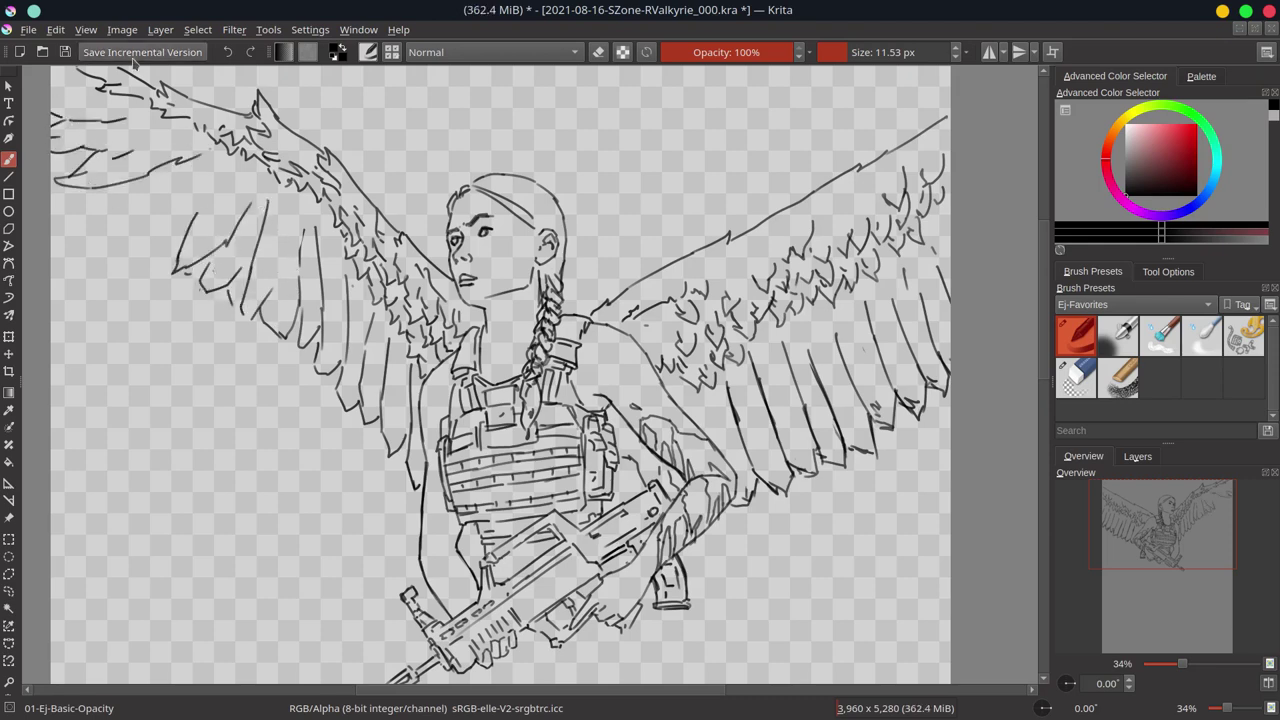
{"action": "scroll", "coordinate": [746, 460], "scroll_direction": "down", "scroll_amount": 3}
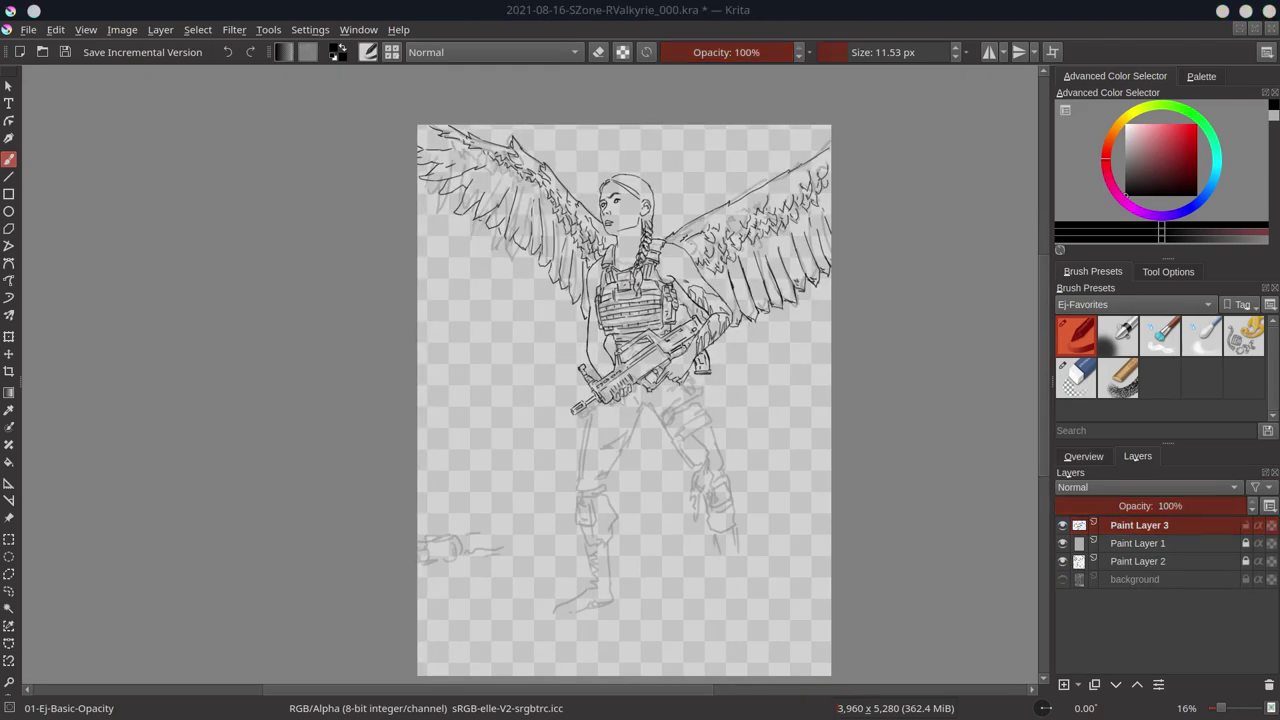
- Ink the thigh, knee and knee-pad contours of the leg
{"action": "scroll", "coordinate": [656, 291], "scroll_direction": "up", "scroll_amount": 2}
{"action": "left_click_drag", "start_coordinate": [581, 305], "coordinate": [616, 400]}
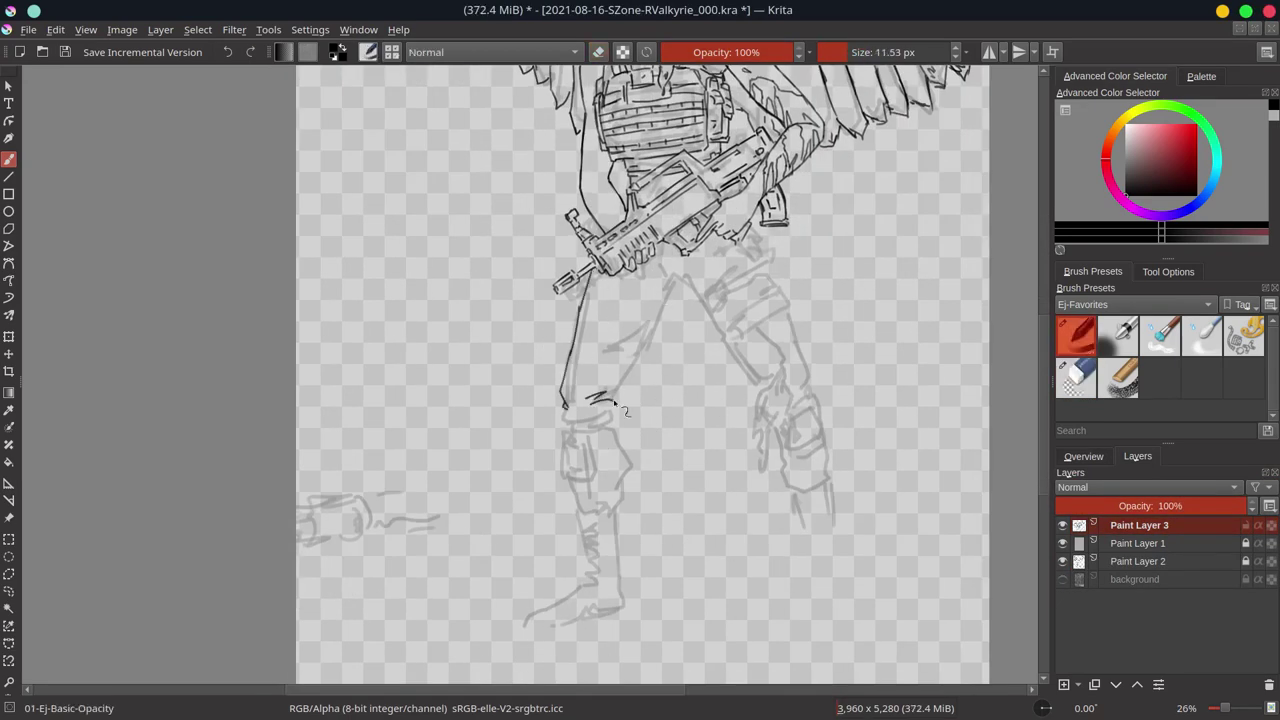
{"action": "left_click_drag", "start_coordinate": [678, 276], "coordinate": [612, 396]}
{"action": "left_click_drag", "start_coordinate": [562, 420], "coordinate": [618, 405]}
{"action": "left_click_drag", "start_coordinate": [566, 490], "coordinate": [585, 465]}
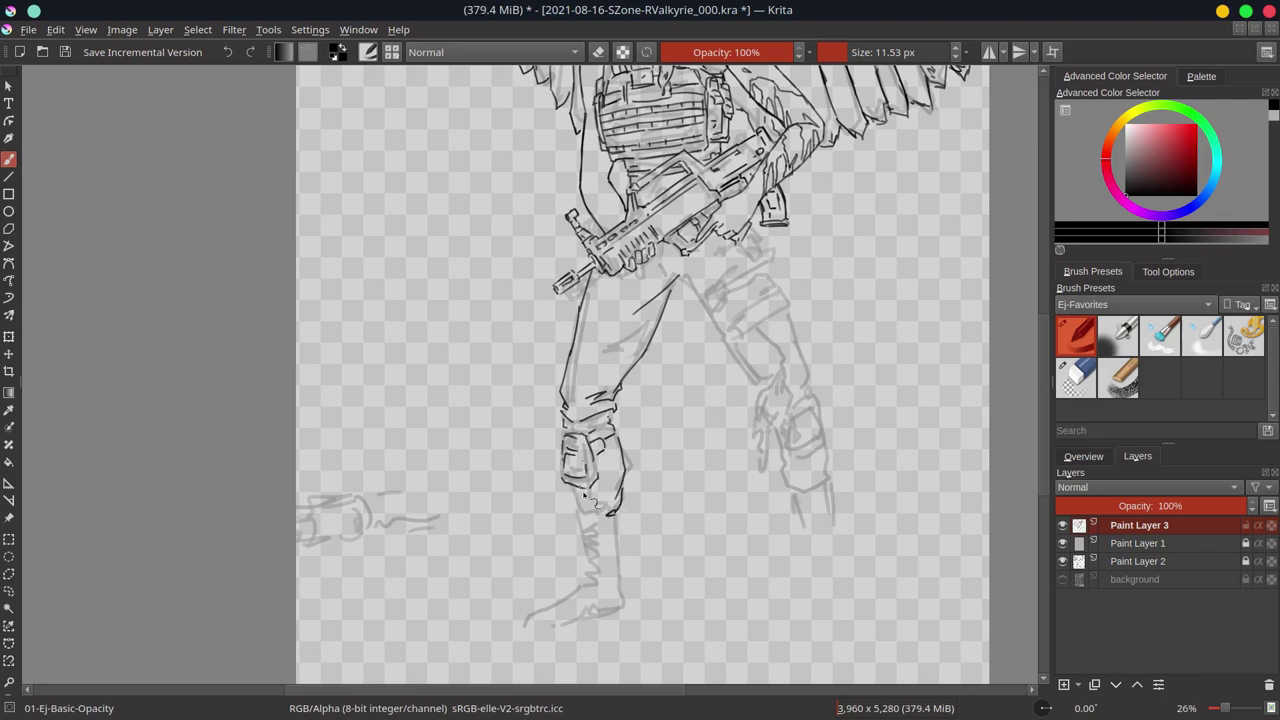
- Check the leg in a mirrored view with the background briefly shown, then restore the view
{"action": "left_click", "coordinate": [1083, 456]}
{"action": "left_click", "coordinate": [1268, 683]}
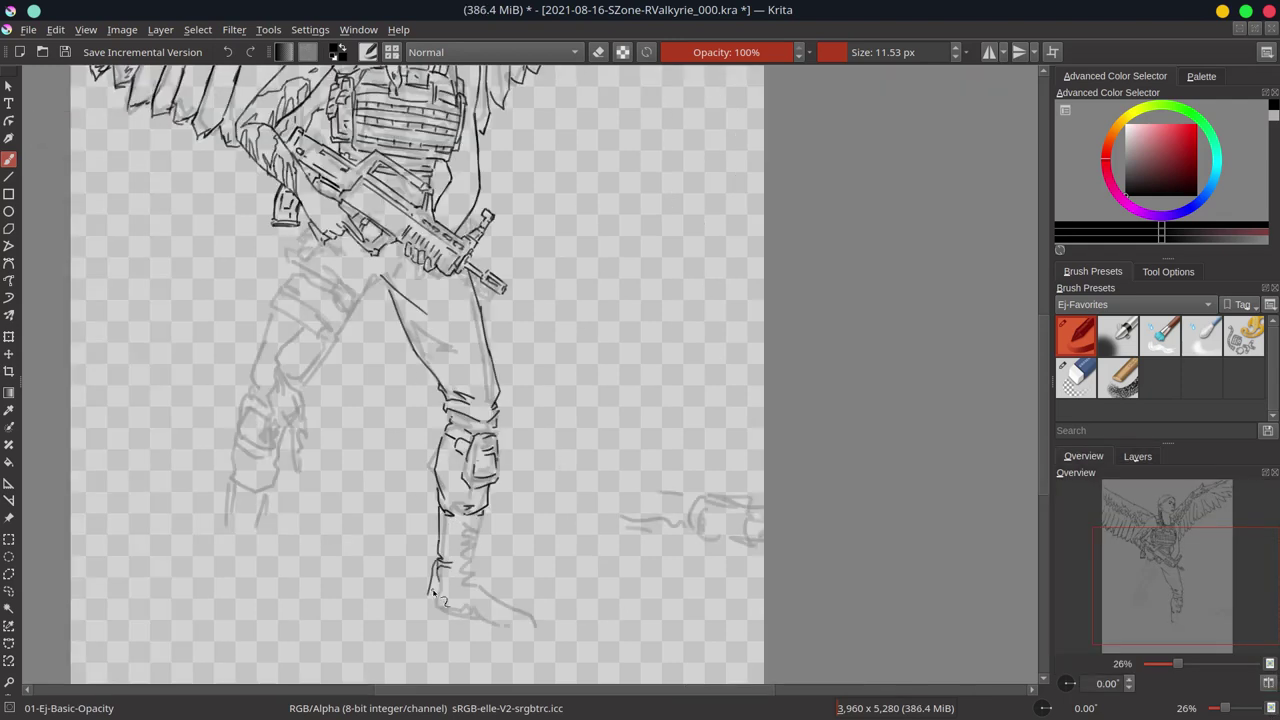
{"action": "left_click", "coordinate": [1137, 456]}
{"action": "left_click", "coordinate": [1062, 579]}
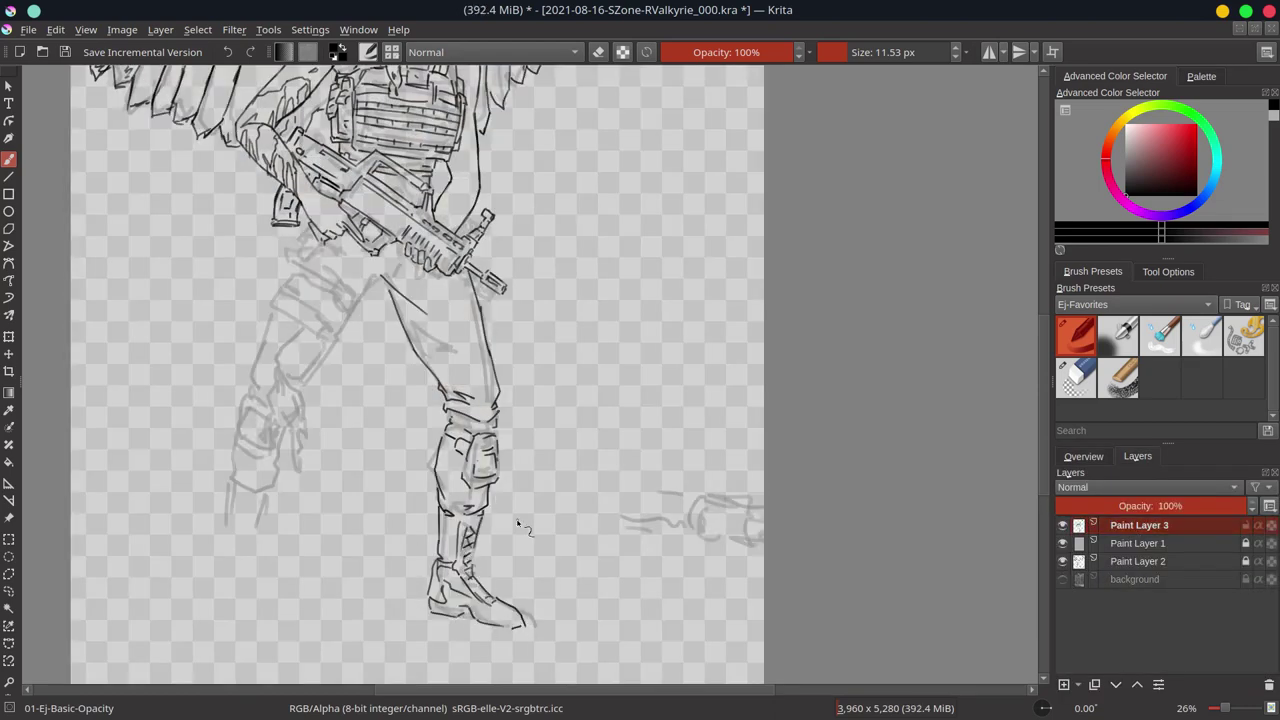
{"action": "left_click", "coordinate": [1083, 456]}
{"action": "left_click", "coordinate": [1269, 663]}
{"action": "left_click_drag", "start_coordinate": [1172, 663], "coordinate": [1181, 663]}
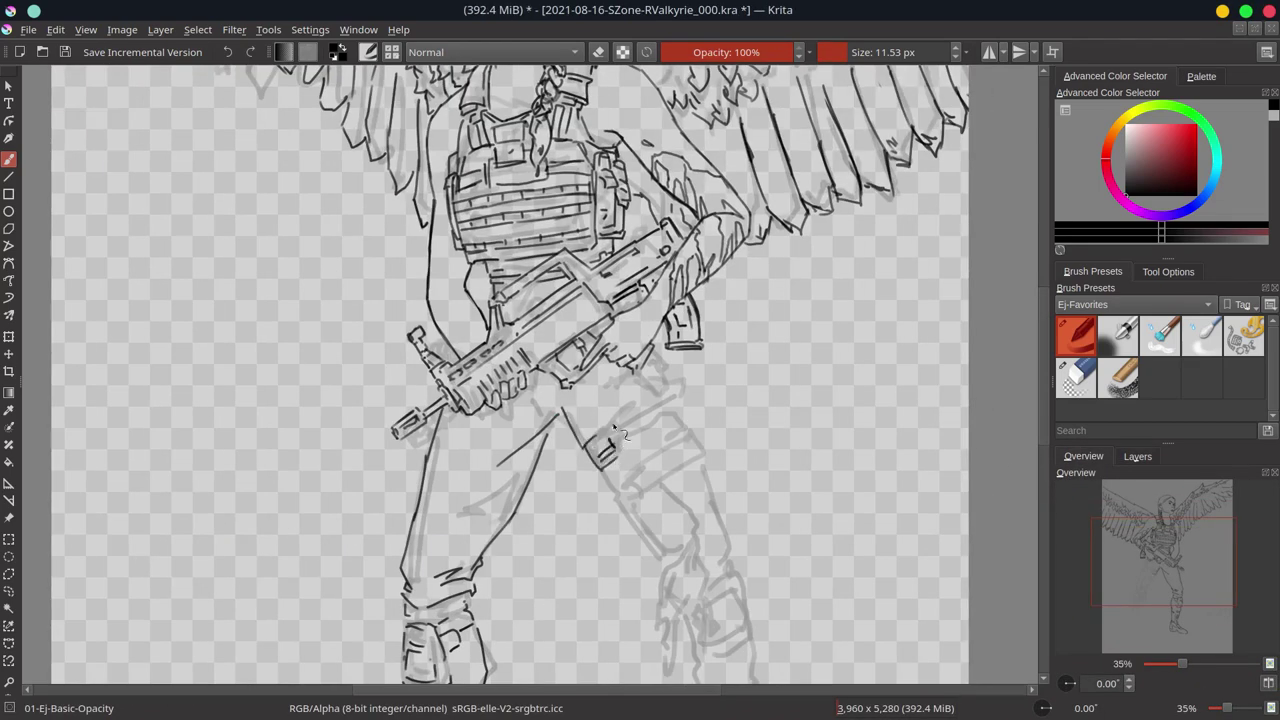
- Ink the thigh pouch and jagged detail lines, then hide the background painting
{"action": "mouse_move", "coordinate": [604, 442]}
{"action": "left_mouse_down"}
{"action": "mouse_move", "coordinate": [668, 402]}
{"action": "mouse_move", "coordinate": [680, 410]}
{"action": "left_mouse_up"}
{"action": "mouse_move", "coordinate": [610, 492]}
{"action": "left_mouse_down"}
{"action": "mouse_move", "coordinate": [697, 437]}
{"action": "mouse_move", "coordinate": [684, 392]}
{"action": "mouse_move", "coordinate": [718, 470]}
{"action": "mouse_move", "coordinate": [697, 558]}
{"action": "left_mouse_up"}
{"action": "scroll", "coordinate": [739, 397], "scroll_direction": "down", "scroll_amount": 3}
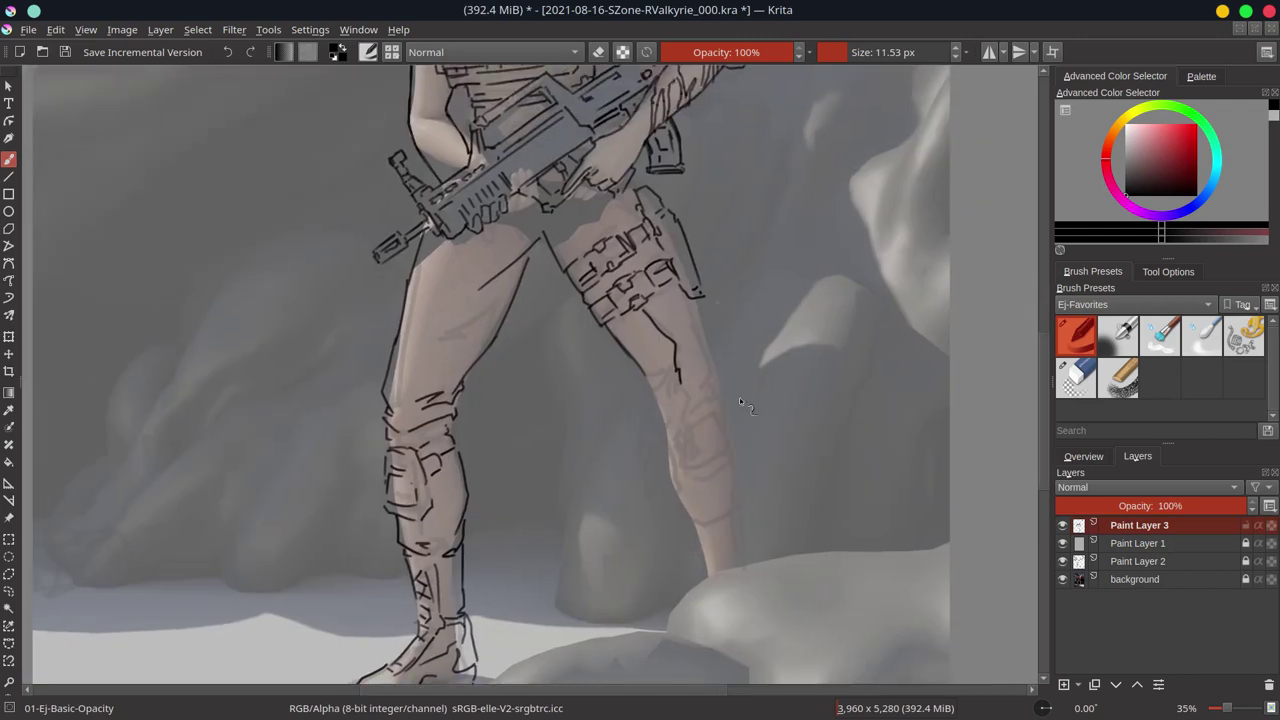
{"action": "left_click_drag", "start_coordinate": [671, 502], "coordinate": [690, 435]}
{"action": "left_click_drag", "start_coordinate": [686, 482], "coordinate": [712, 470]}
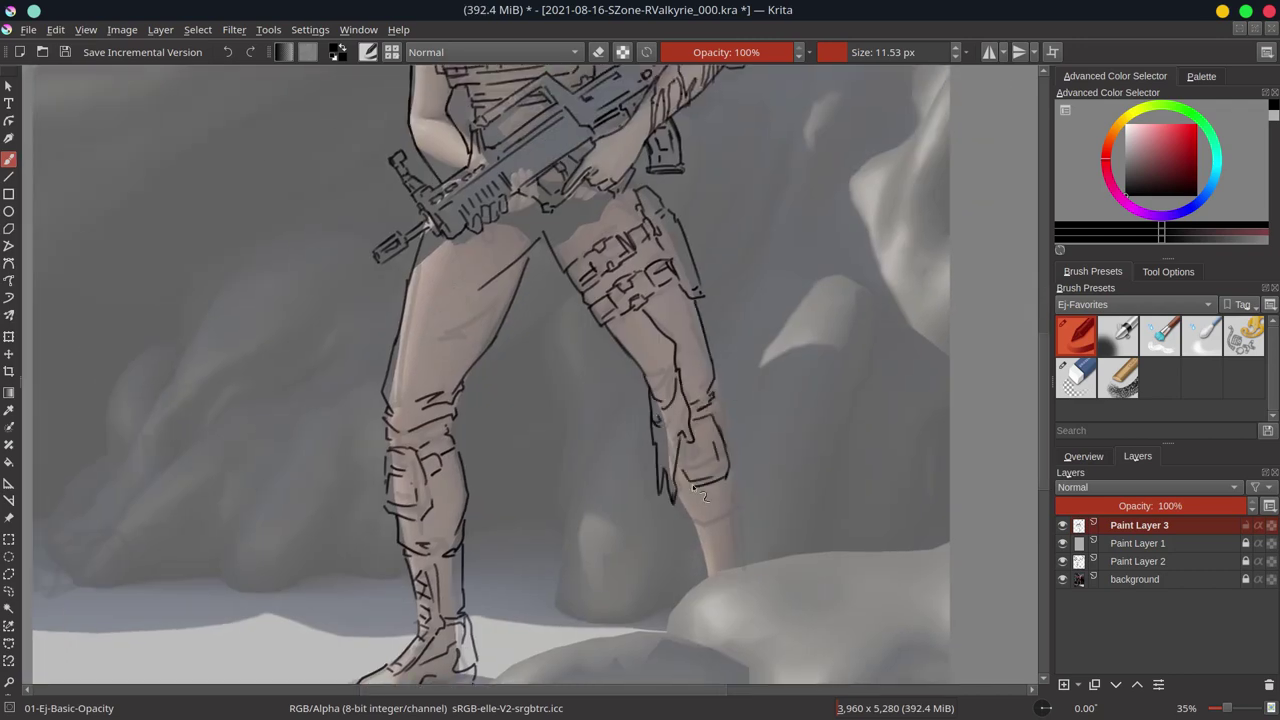
{"action": "left_click", "coordinate": [1062, 579]}
- Select the area around the front boot, start a transform, then cancel and deselect
{"action": "scroll", "coordinate": [775, 403], "scroll_direction": "down", "scroll_amount": 2}
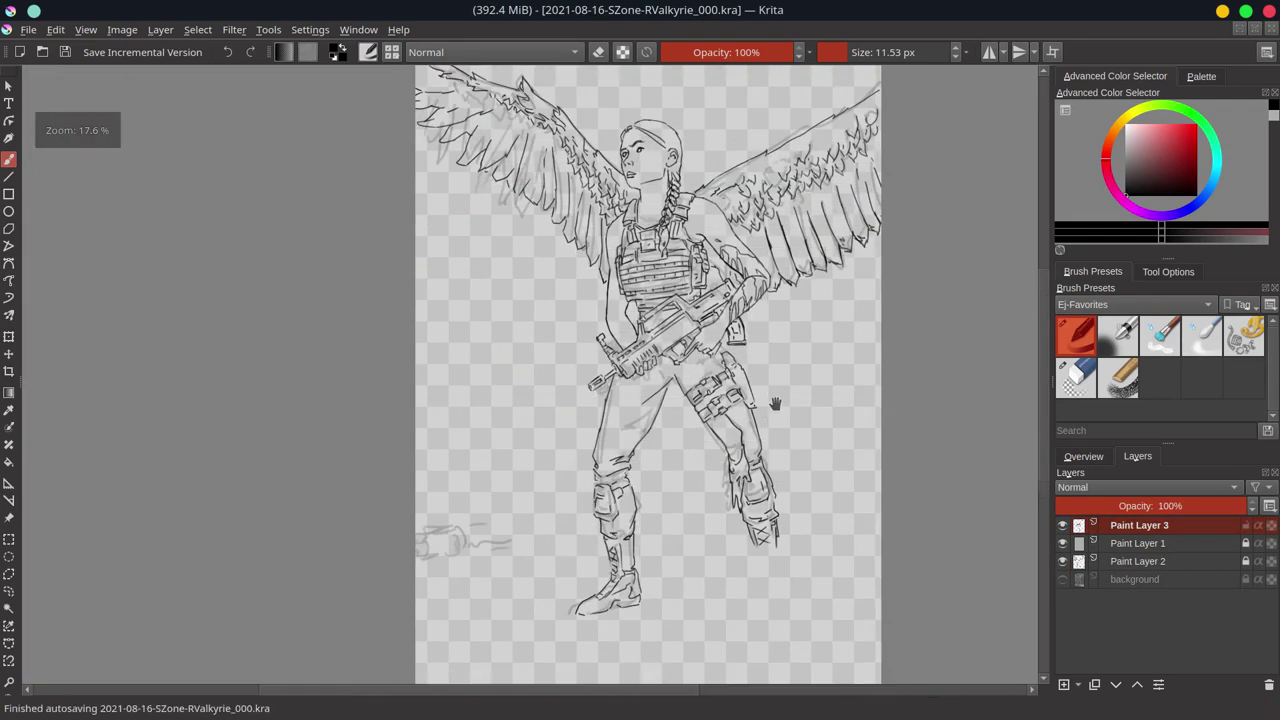
{"action": "key", "text": "ctrl+r"}
{"action": "left_click_drag", "start_coordinate": [543, 532], "coordinate": [667, 650]}
{"action": "key", "text": "ctrl+t"}
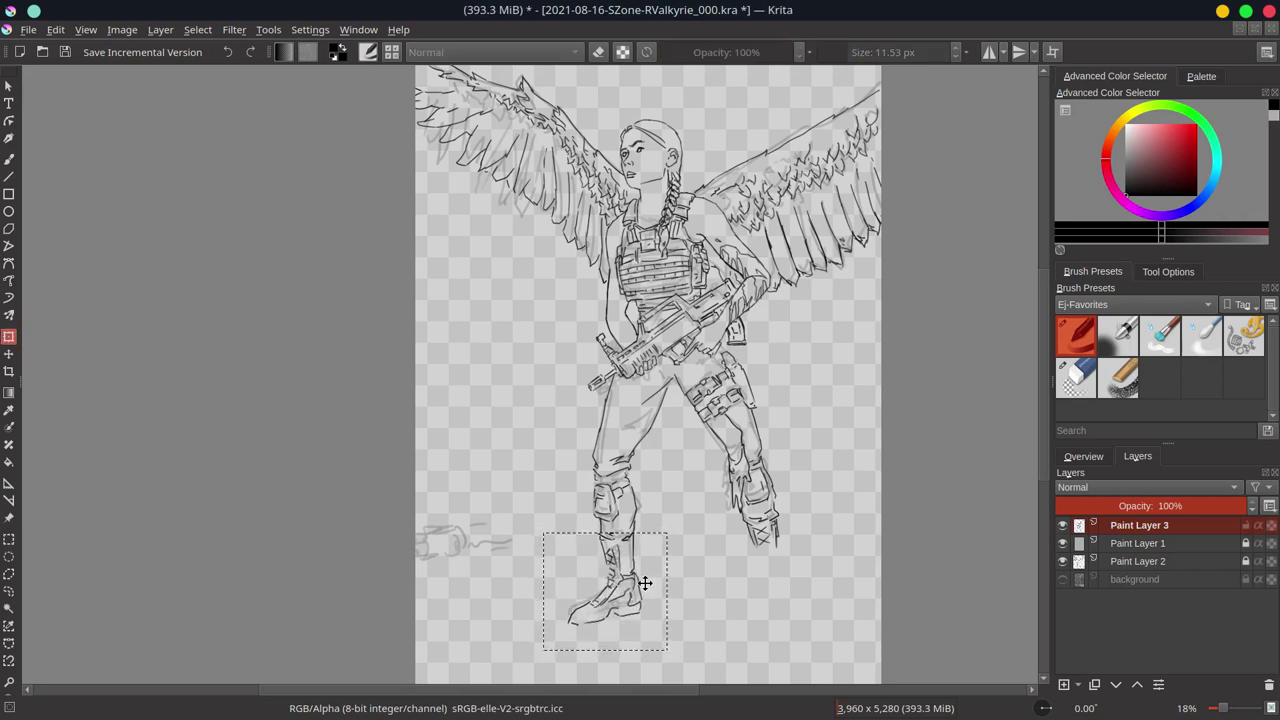
{"action": "key", "text": "ctrl+shift+a"}
- Draw the billowing cloud outline around the feet with the freehand brush
{"action": "key", "text": "b"}
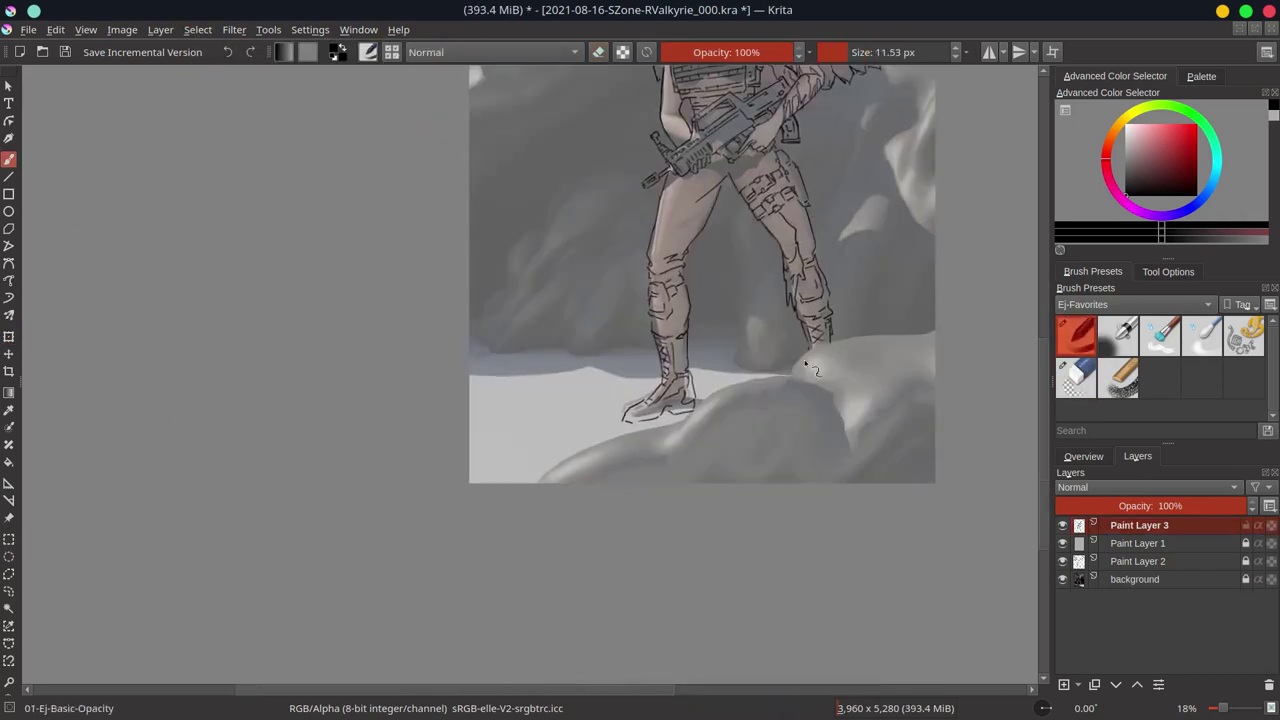
{"action": "left_click_drag", "start_coordinate": [823, 366], "coordinate": [716, 424]}
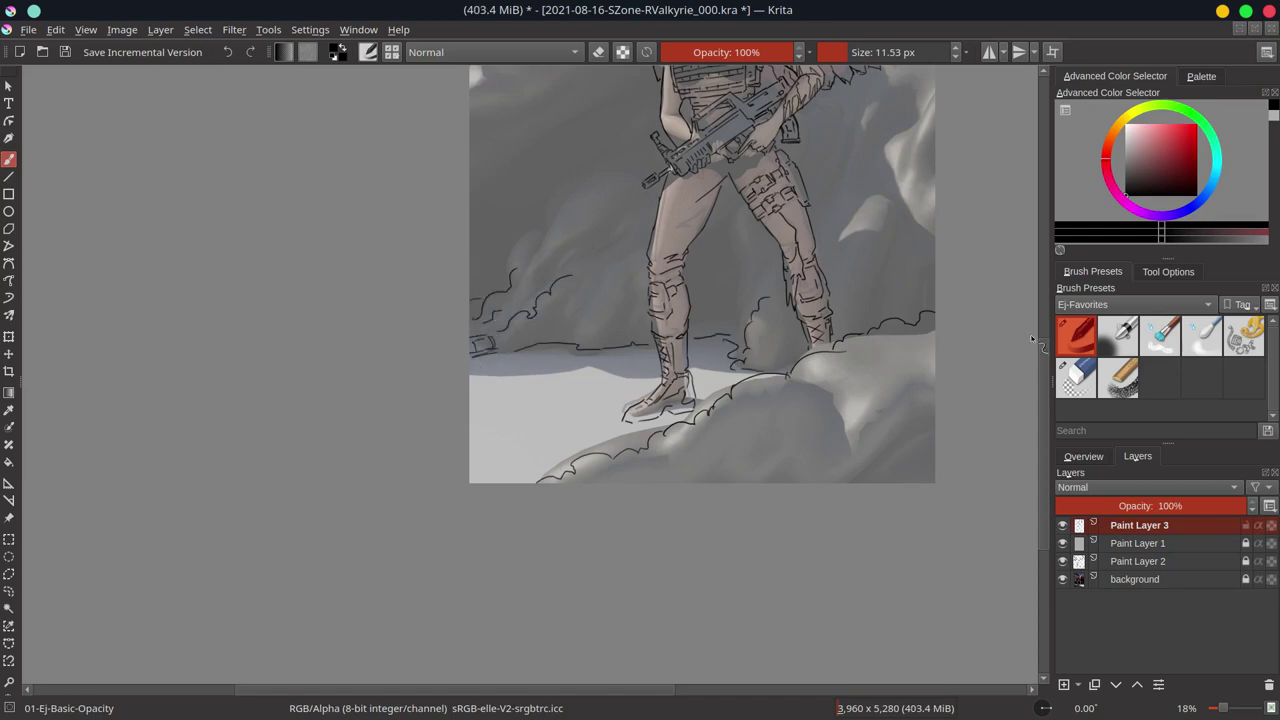
{"action": "scroll", "coordinate": [505, 265], "scroll_direction": "up", "scroll_amount": 5}
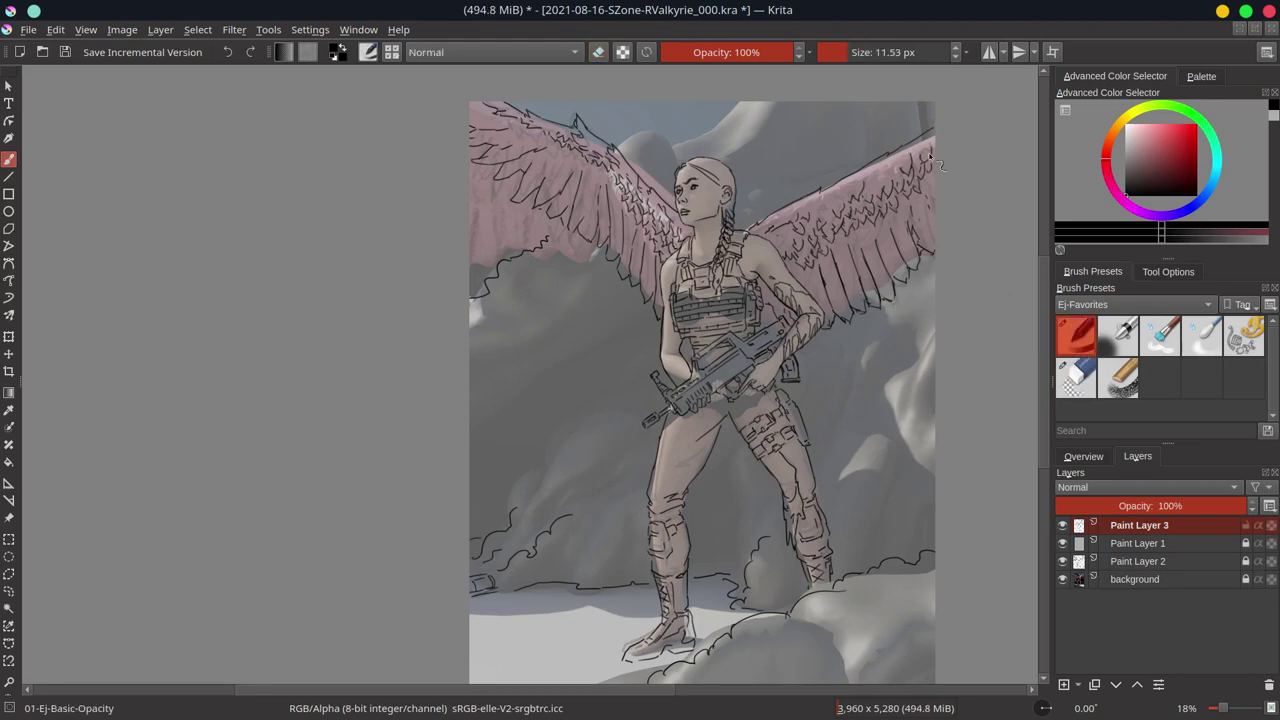
{"action": "scroll", "coordinate": [870, 422], "scroll_direction": "down", "scroll_amount": 2}
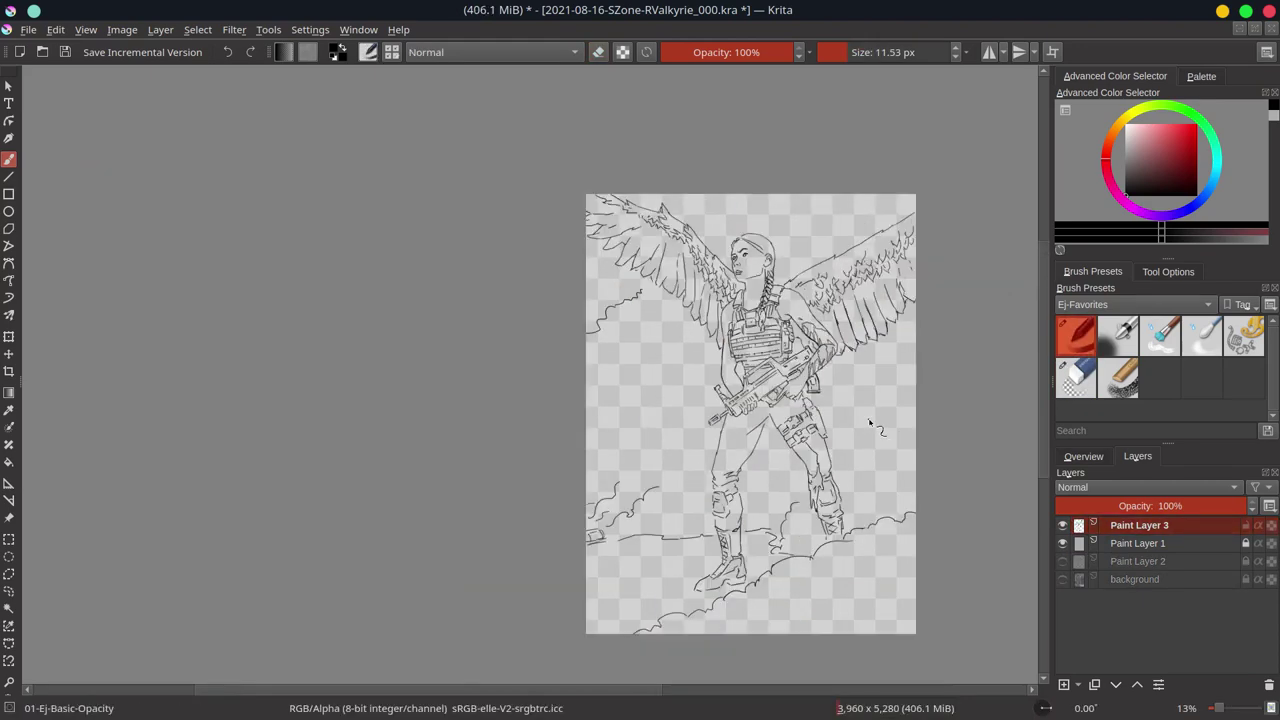
- Zoom around the chest, switching between the eraser and the basic brush to clean stray lines
{"action": "scroll", "coordinate": [760, 366], "scroll_direction": "up", "scroll_amount": 2}
{"action": "scroll", "coordinate": [760, 366], "scroll_direction": "up", "scroll_amount": 2}
{"action": "key", "text": "ctrl+t"}
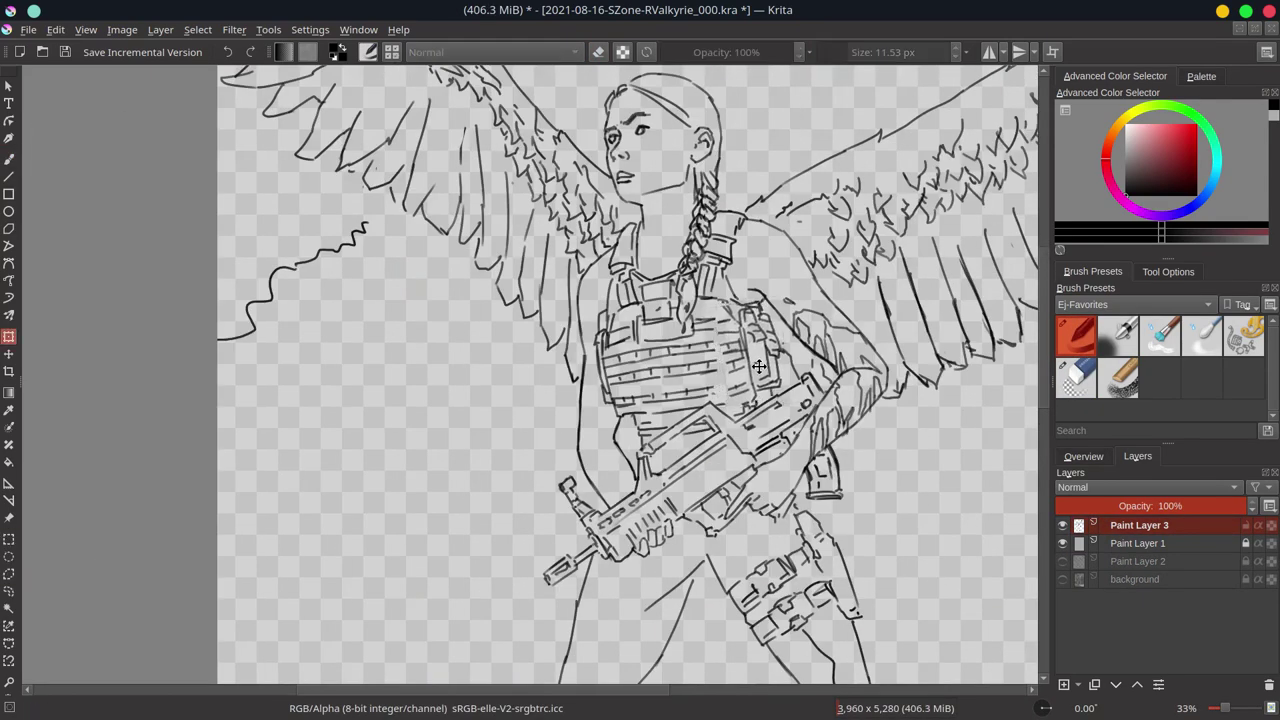
{"action": "scroll", "coordinate": [760, 366], "scroll_direction": "down", "scroll_amount": 4}
{"action": "scroll", "coordinate": [463, 406], "scroll_direction": "up", "scroll_amount": 6}
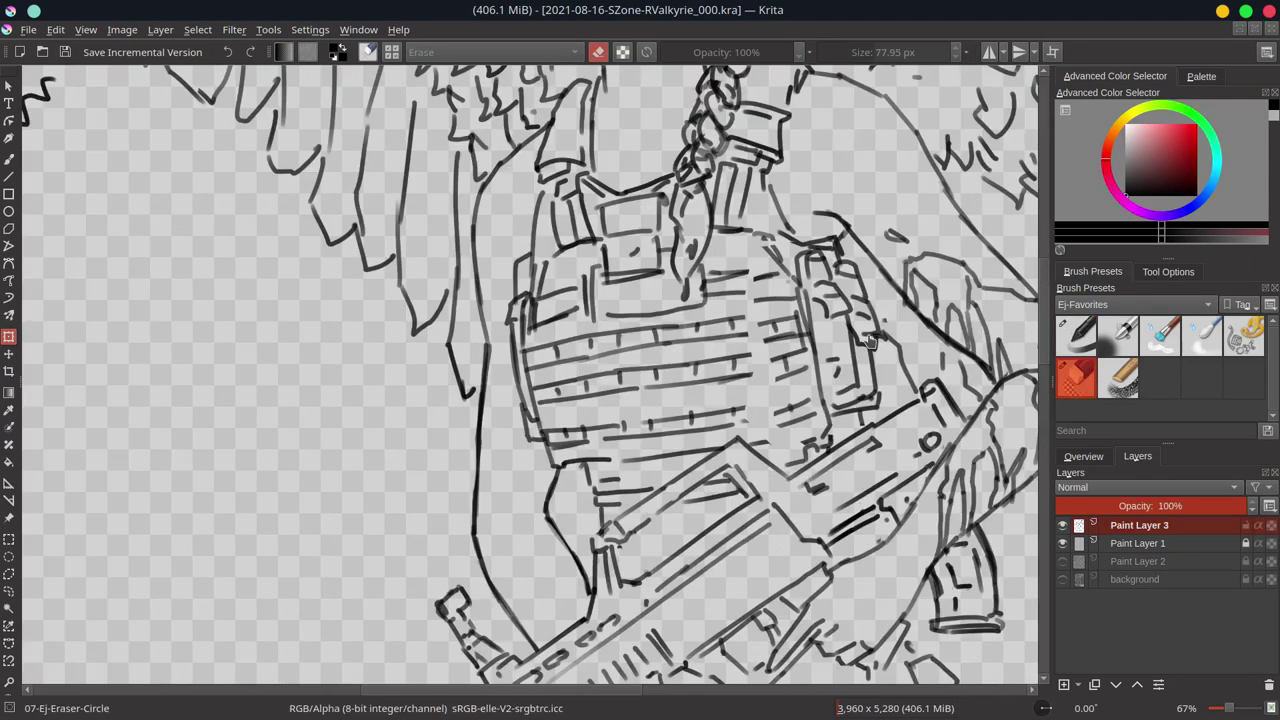
{"action": "key", "text": "b"}
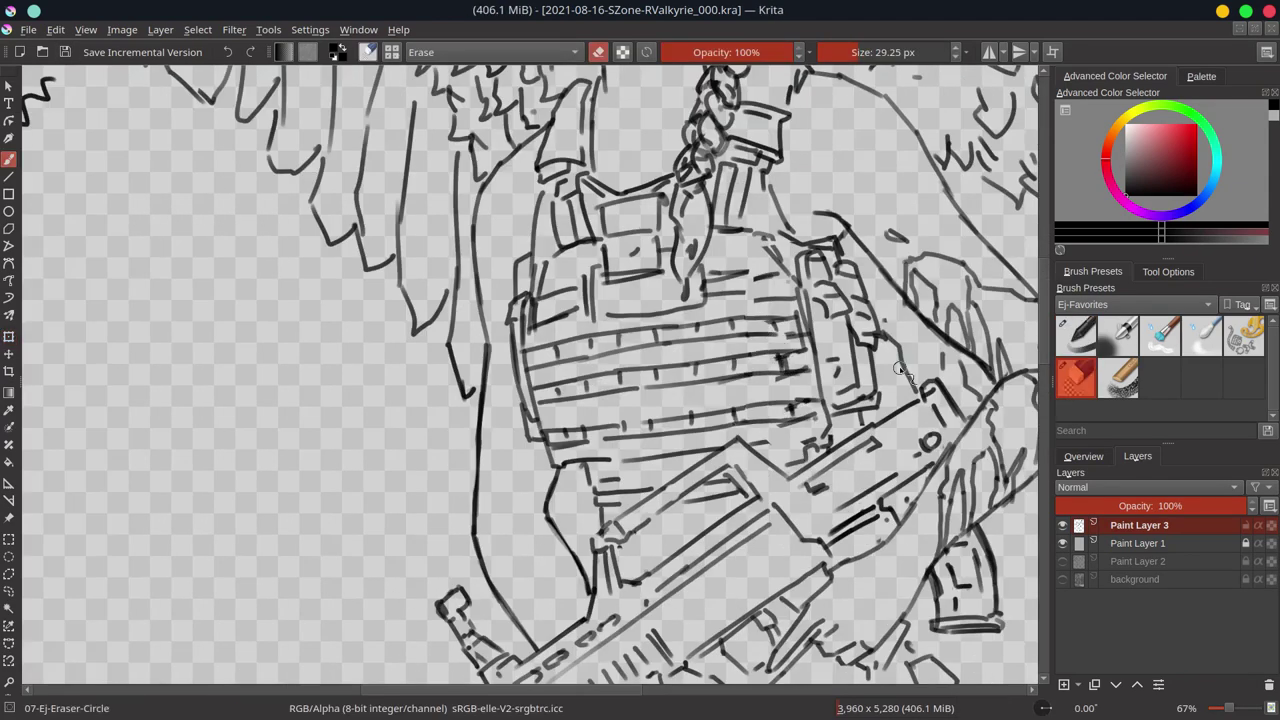
{"action": "scroll", "coordinate": [899, 369], "scroll_direction": "down", "scroll_amount": 6}
{"action": "key", "text": "slash"}
{"action": "scroll", "coordinate": [843, 392], "scroll_direction": "up", "scroll_amount": 5}
{"action": "scroll", "coordinate": [829, 301], "scroll_direction": "down", "scroll_amount": 5}
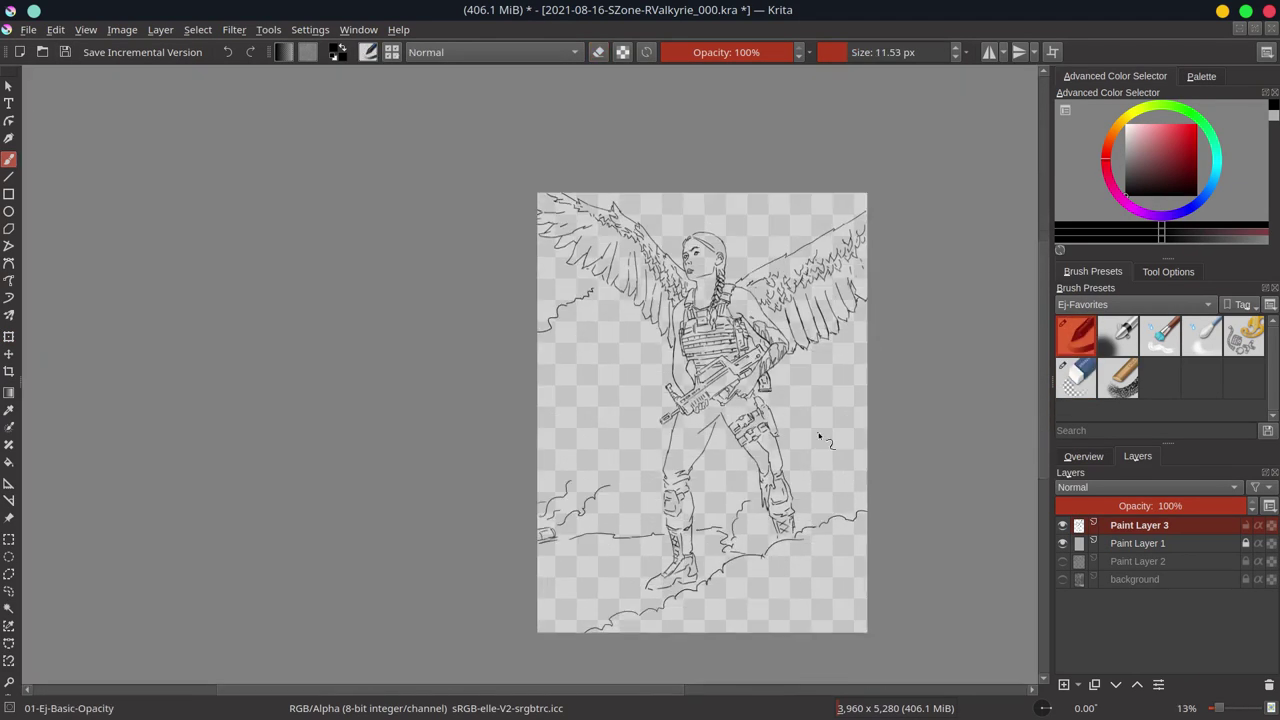
{"action": "scroll", "coordinate": [820, 437], "scroll_direction": "up", "scroll_amount": 3}
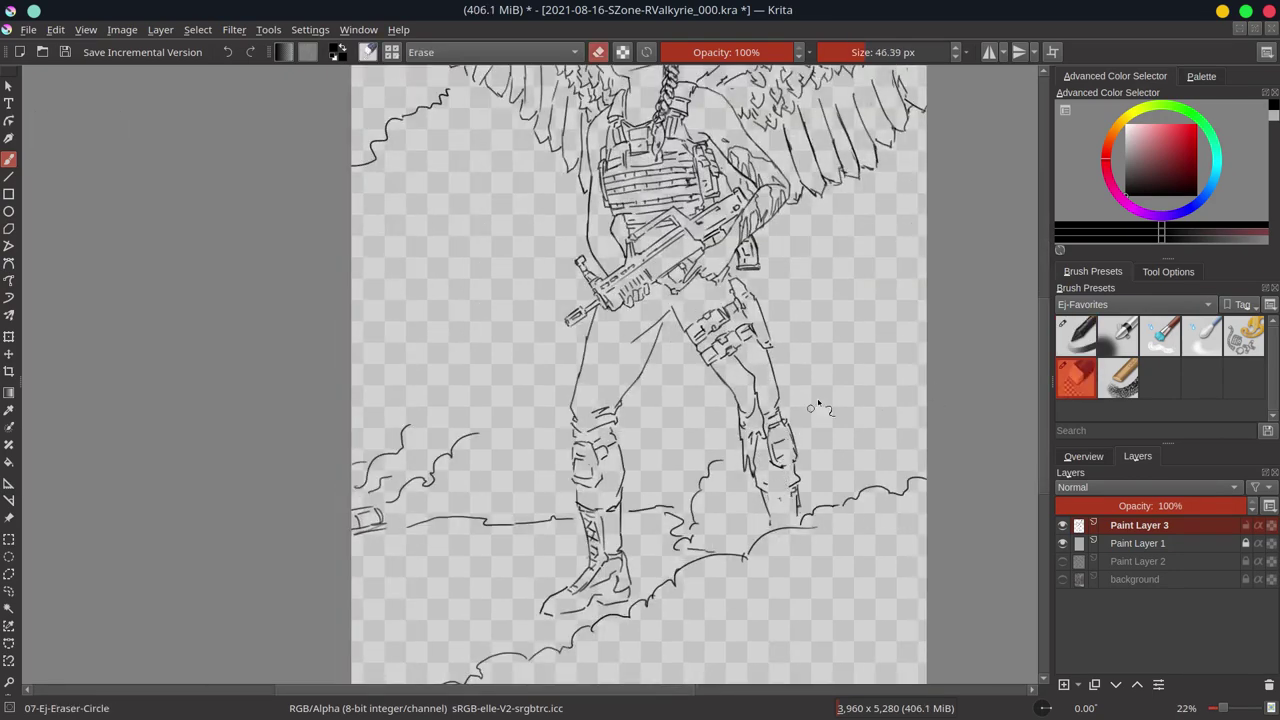
{"action": "scroll", "coordinate": [834, 385], "scroll_direction": "down", "scroll_amount": 3}
{"action": "scroll", "coordinate": [727, 322], "scroll_direction": "up", "scroll_amount": 3}
{"action": "scroll", "coordinate": [820, 223], "scroll_direction": "down", "scroll_amount": 3}
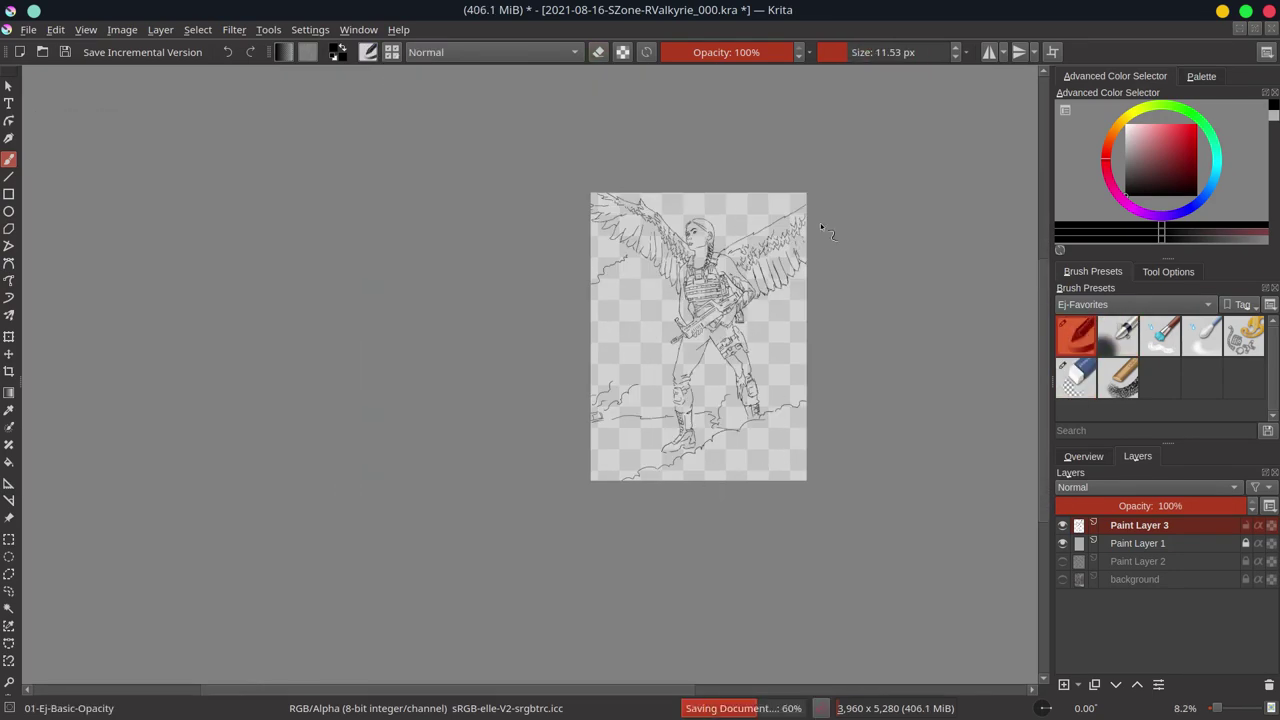
- Try a slight counter-clockwise rotation of the Paint Layer 3 line art, then cancel it
{"action": "key", "text": "ctrl+t"}
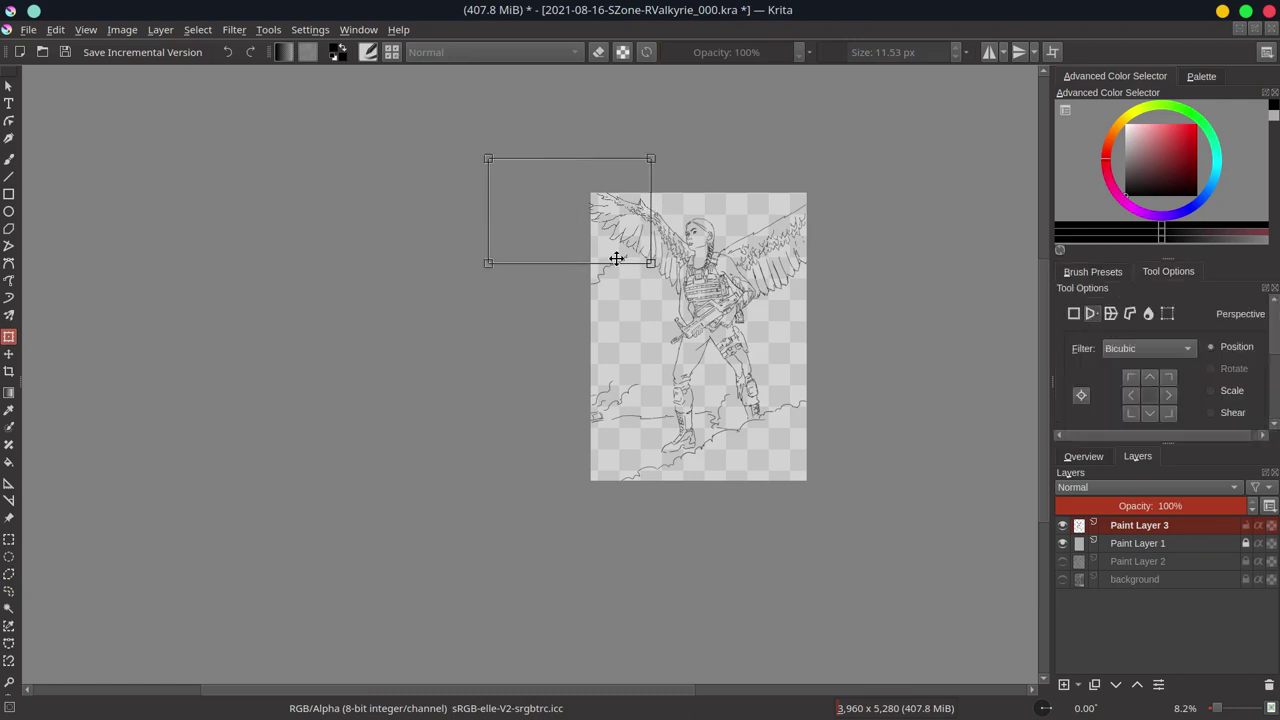
{"action": "left_click_drag", "start_coordinate": [476, 280], "coordinate": [484, 302]}
{"action": "key", "text": "Escape"}
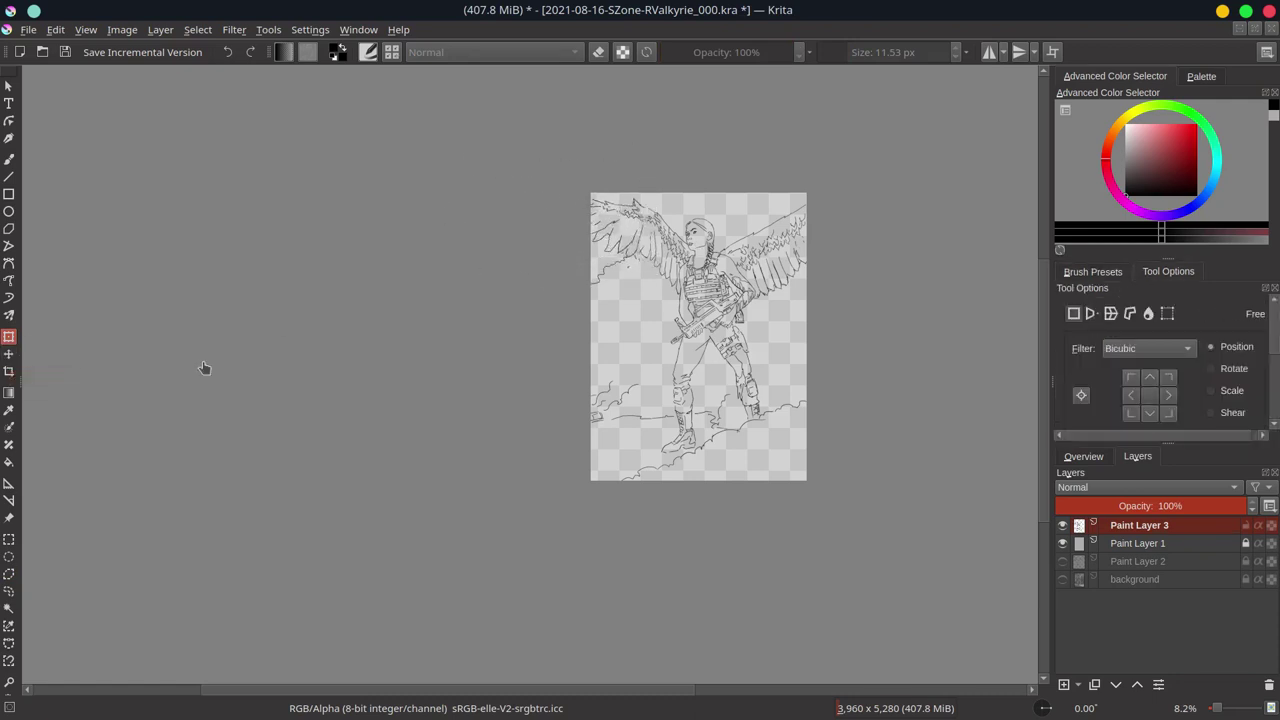
{"action": "key", "text": "b"}
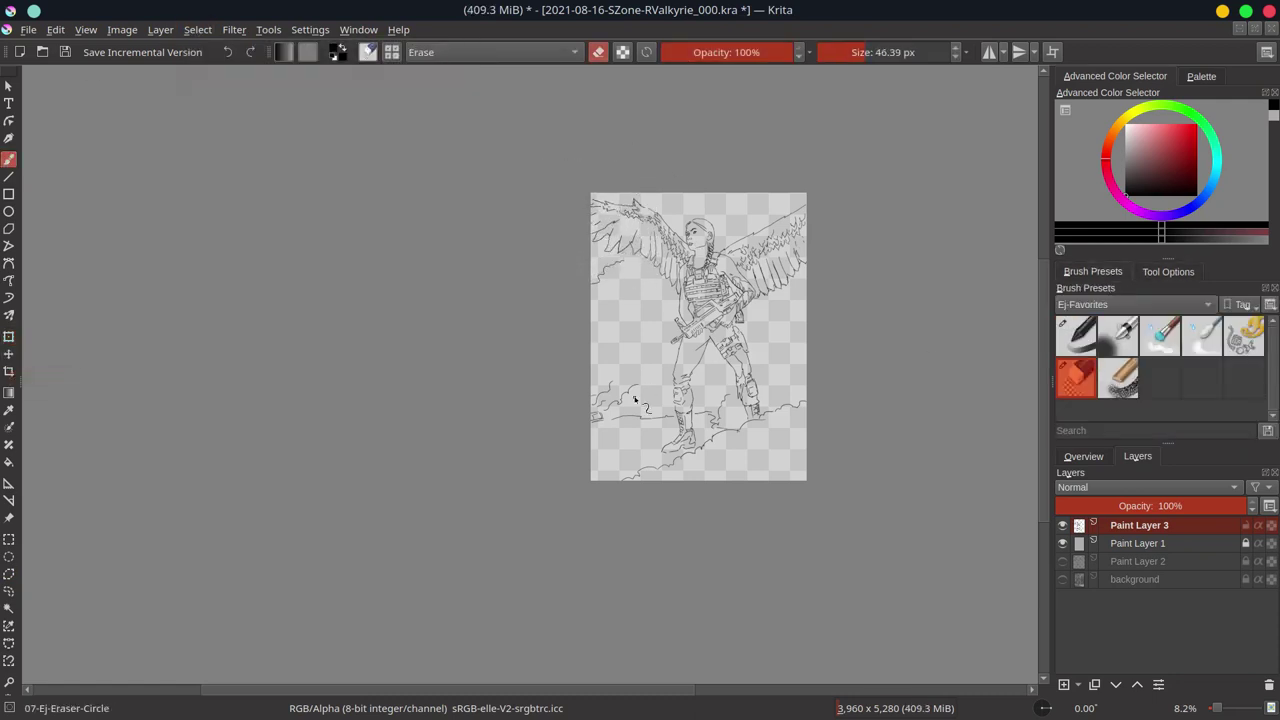
- Toggle the painted background's visibility and return to normal painting mode
{"action": "left_click", "coordinate": [1062, 579]}
{"action": "key", "text": "/"}
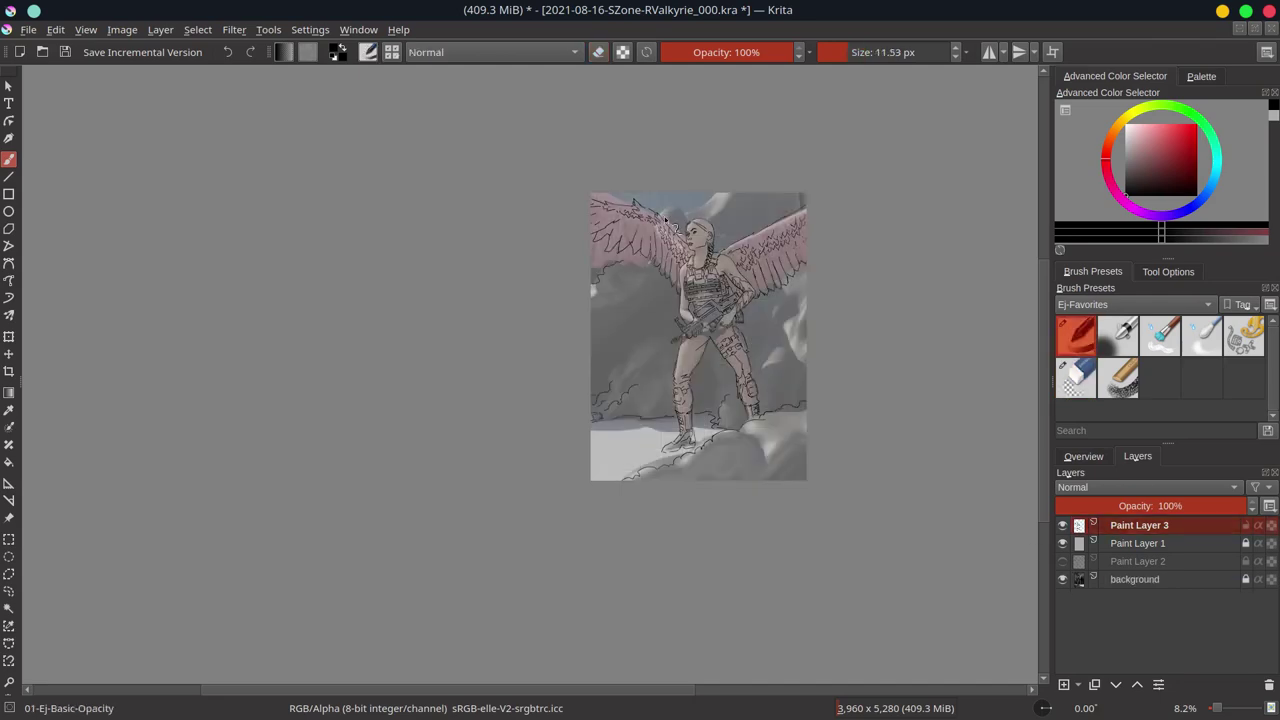
{"action": "left_click", "coordinate": [1083, 456]}
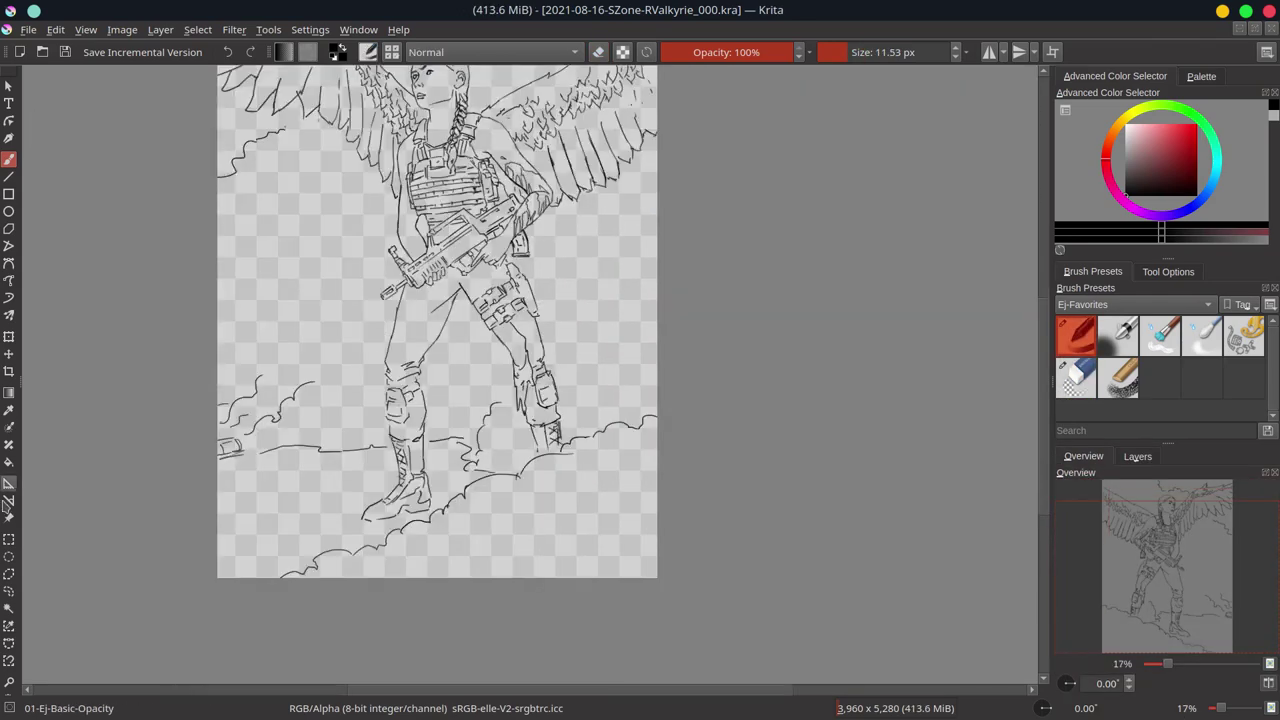
{"action": "scroll", "coordinate": [952, 384], "scroll_direction": "up", "scroll_amount": 2}
{"action": "key", "text": "ctrl+t"}
{"action": "scroll", "coordinate": [718, 315], "scroll_direction": "down", "scroll_amount": 2}
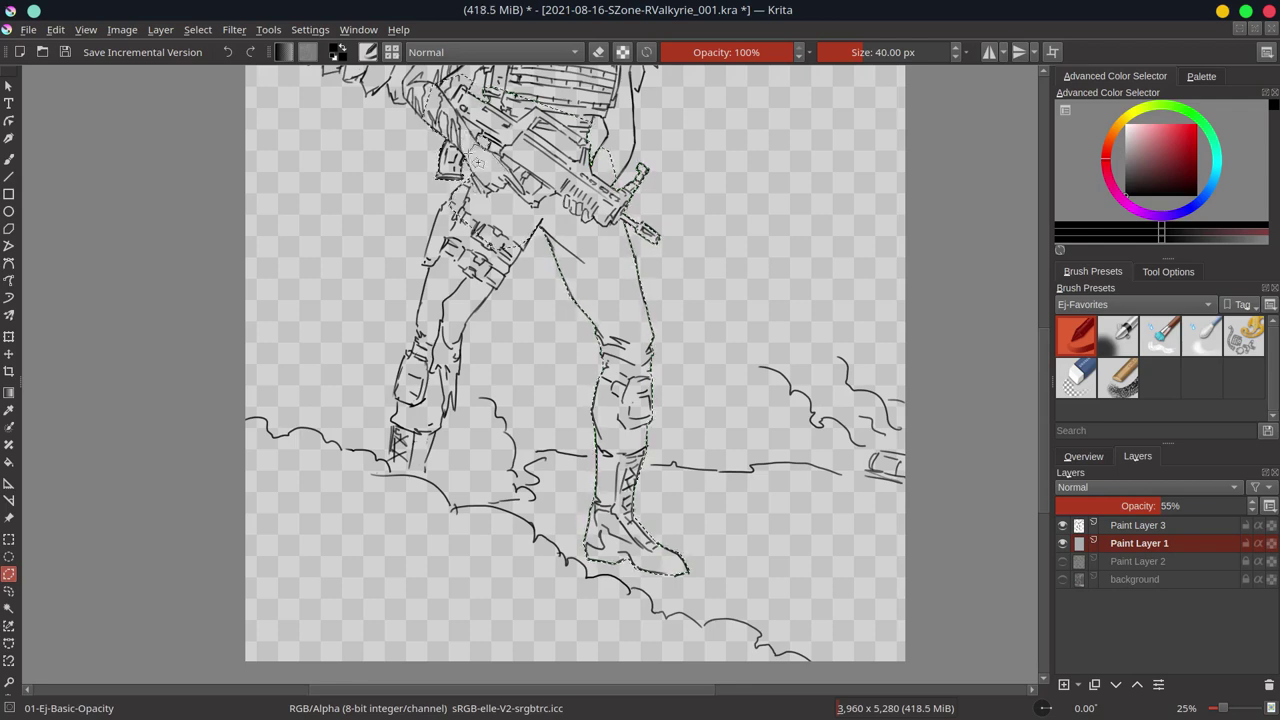
- Trace a selection outline around the legs, up the torso and along the wing edge
{"action": "mouse_move", "coordinate": [541, 226]}
{"action": "left_mouse_down"}
{"action": "mouse_move", "coordinate": [397, 390]}
{"action": "mouse_move", "coordinate": [518, 283]}
{"action": "left_mouse_up"}
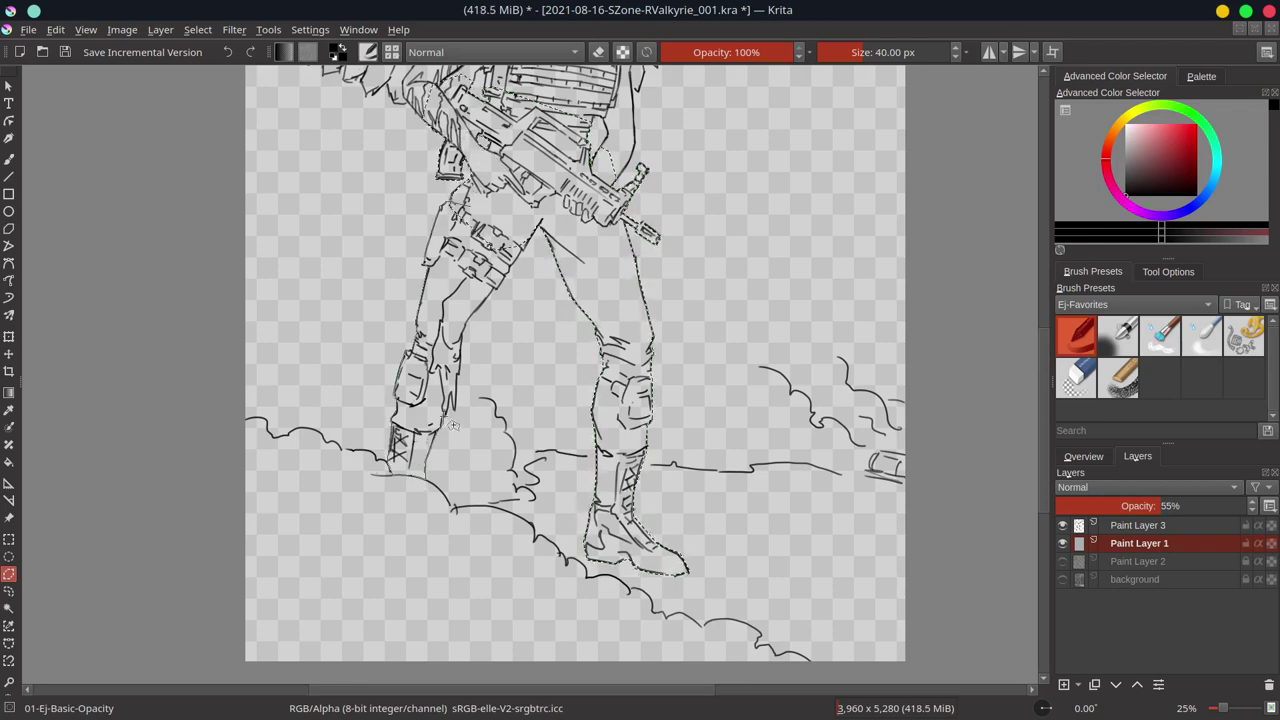
{"action": "scroll", "coordinate": [518, 283], "scroll_direction": "up", "scroll_amount": 3}
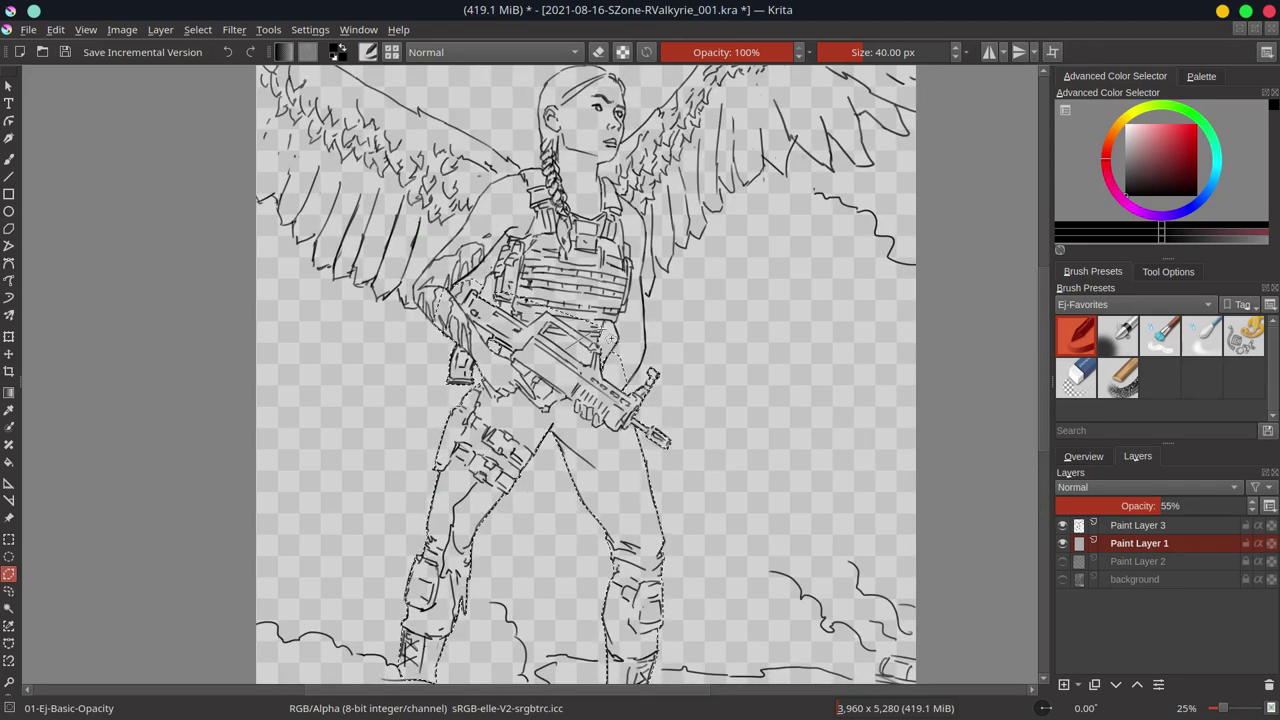
{"action": "mouse_move", "coordinate": [518, 283]}
{"action": "left_mouse_down"}
{"action": "mouse_move", "coordinate": [664, 283]}
{"action": "mouse_move", "coordinate": [500, 214]}
{"action": "left_mouse_up"}
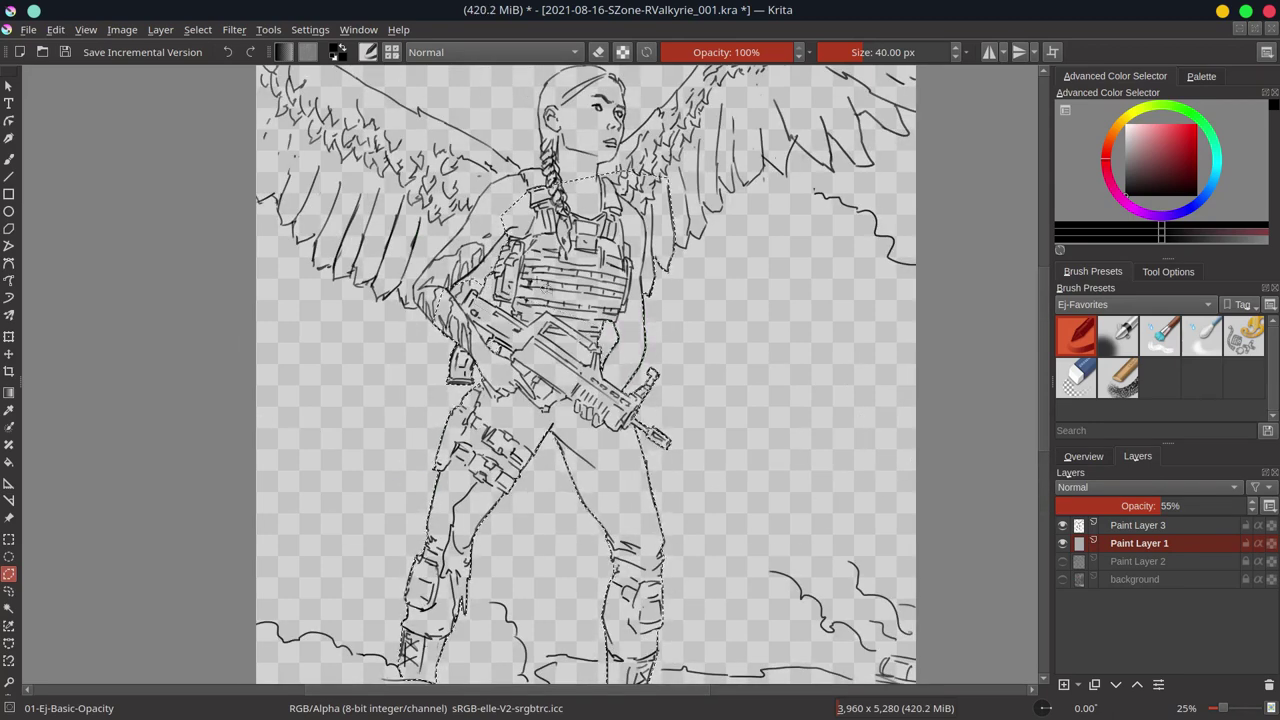
{"action": "left_click", "coordinate": [418, 316]}
{"action": "left_click", "coordinate": [396, 290]}
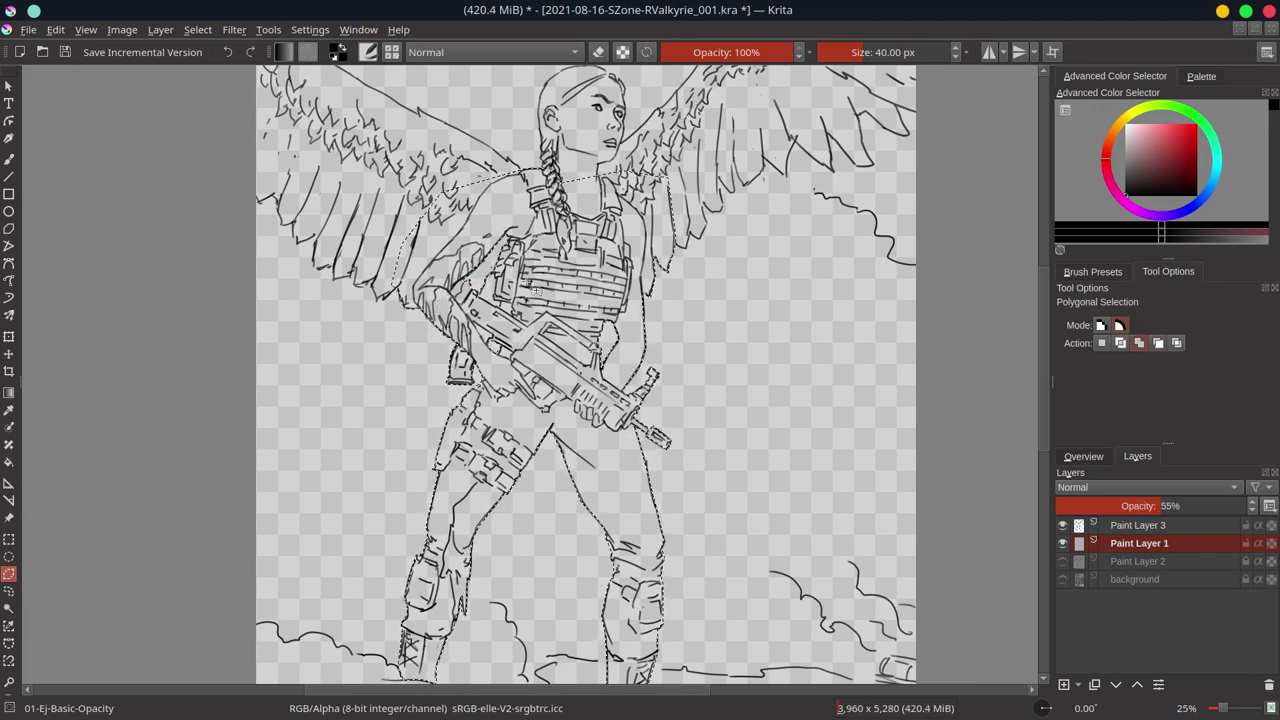
{"action": "left_click", "coordinate": [440, 188]}
{"action": "double_click", "coordinate": [520, 176]}
- Save the document and zoom in on the head and upper wings
{"action": "left_click_drag", "start_coordinate": [656, 129], "coordinate": [546, 329]}
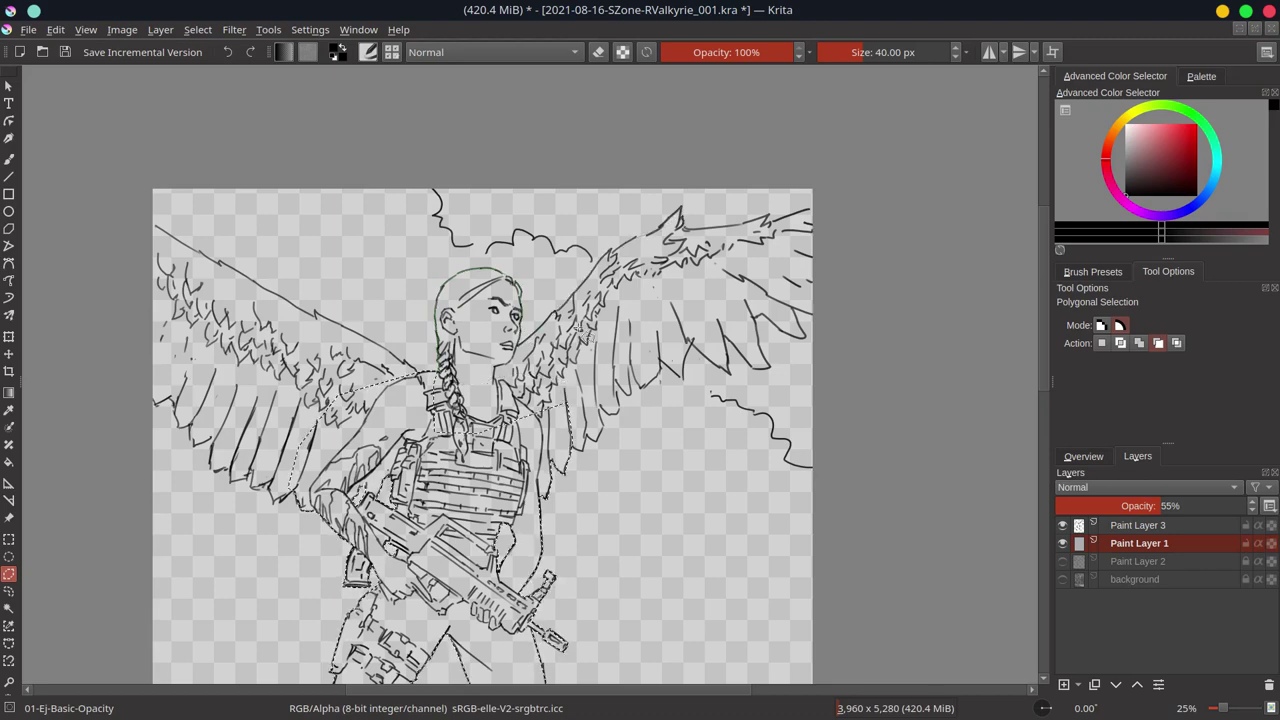
{"action": "key", "text": "ctrl+s"}
{"action": "key", "text": "minus"}
{"action": "key", "text": "plus"}
{"action": "key", "text": "plus"}
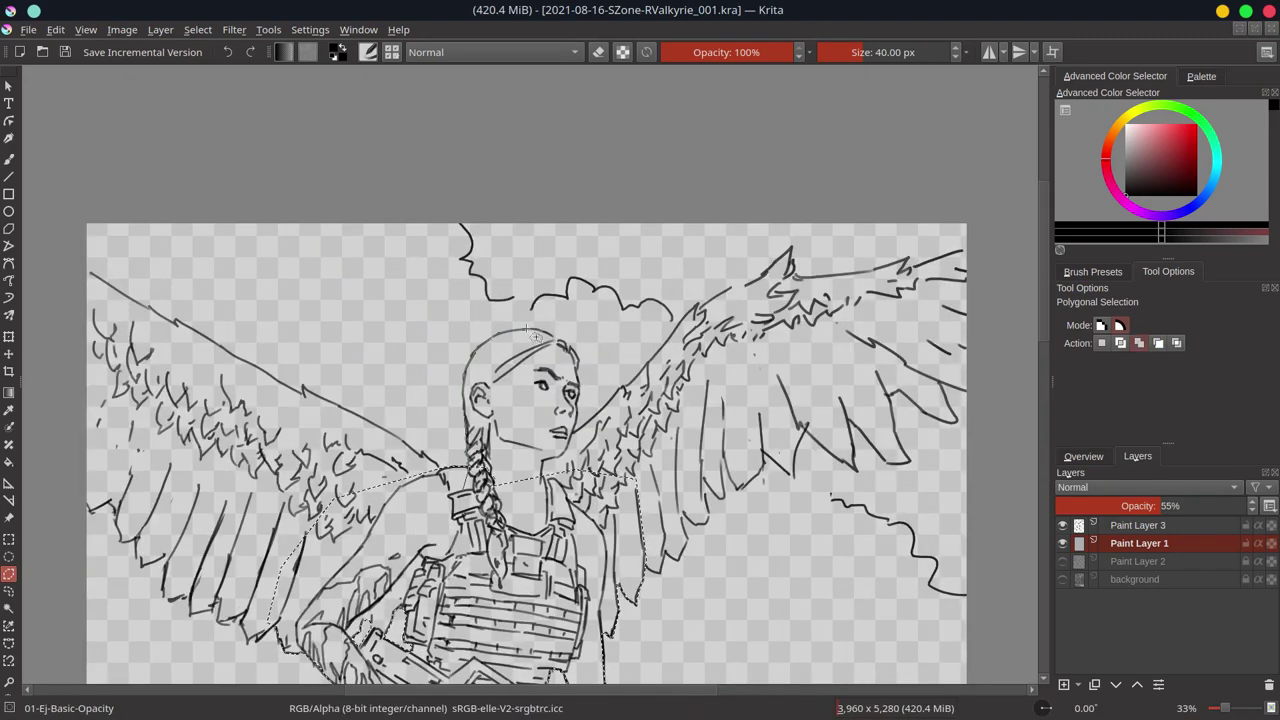
- Extend the selection outline around the head and along the right wing's outer edge
{"action": "left_click", "coordinate": [700, 480]}
{"action": "left_click", "coordinate": [709, 310]}
{"action": "left_click_drag", "start_coordinate": [709, 310], "coordinate": [461, 353]}
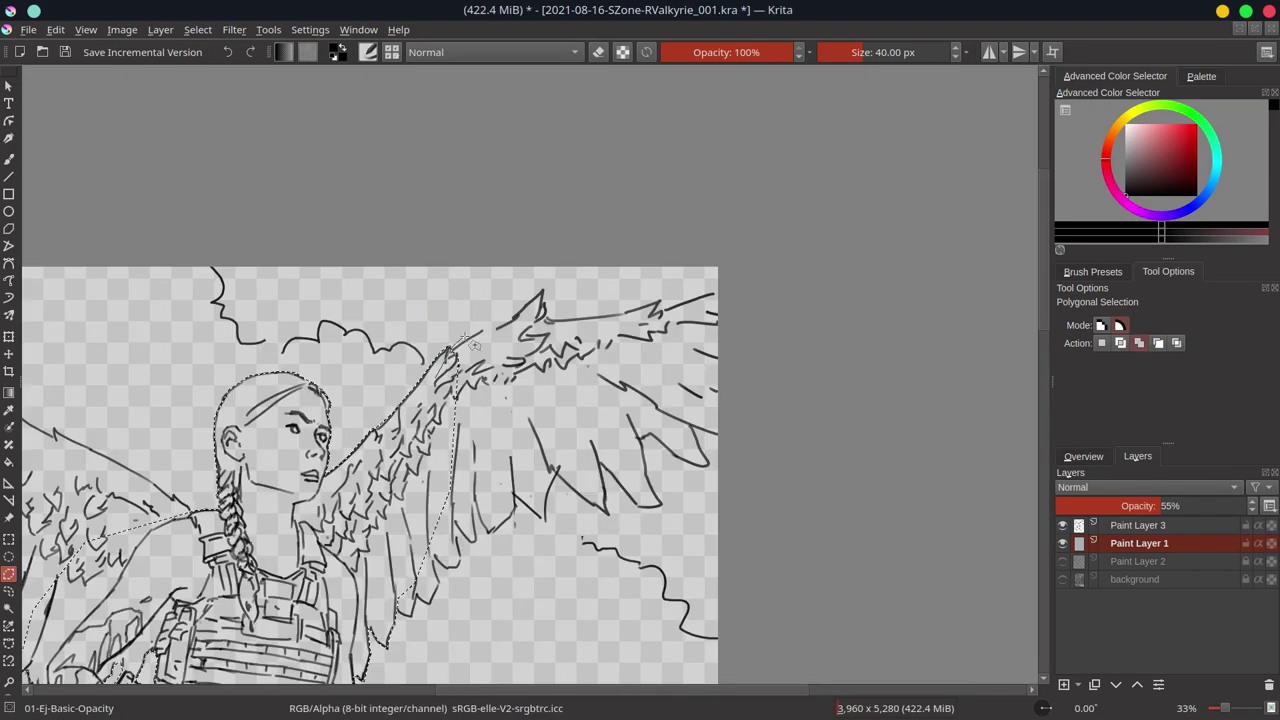
{"action": "left_click", "coordinate": [540, 318]}
{"action": "left_click", "coordinate": [665, 305]}
{"action": "left_click", "coordinate": [780, 292]}
{"action": "left_click", "coordinate": [790, 595]}
{"action": "left_click", "coordinate": [745, 450]}
{"action": "left_click", "coordinate": [650, 470]}
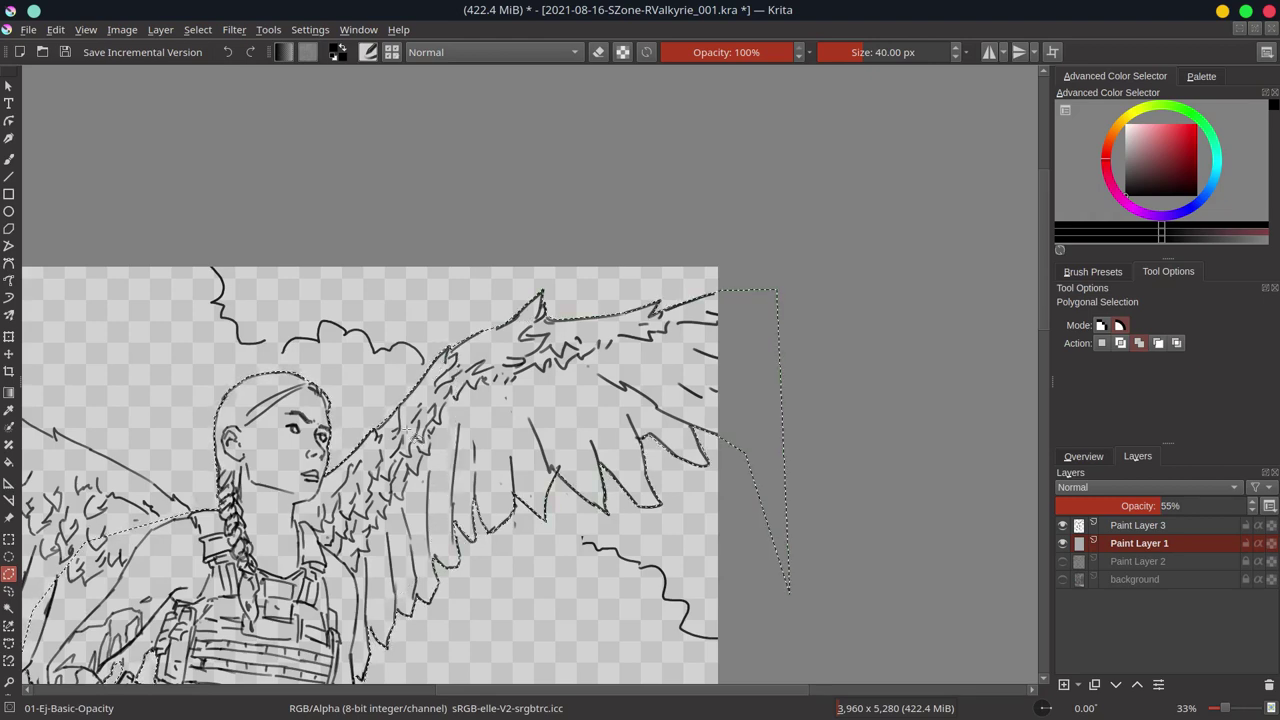
- Trace along the left wing edge, close the selection, and make Paint Layer 3 active
{"action": "left_click_drag", "start_coordinate": [67, 445], "coordinate": [552, 305]}
{"action": "left_click", "coordinate": [537, 292]}
{"action": "left_click", "coordinate": [301, 161]}
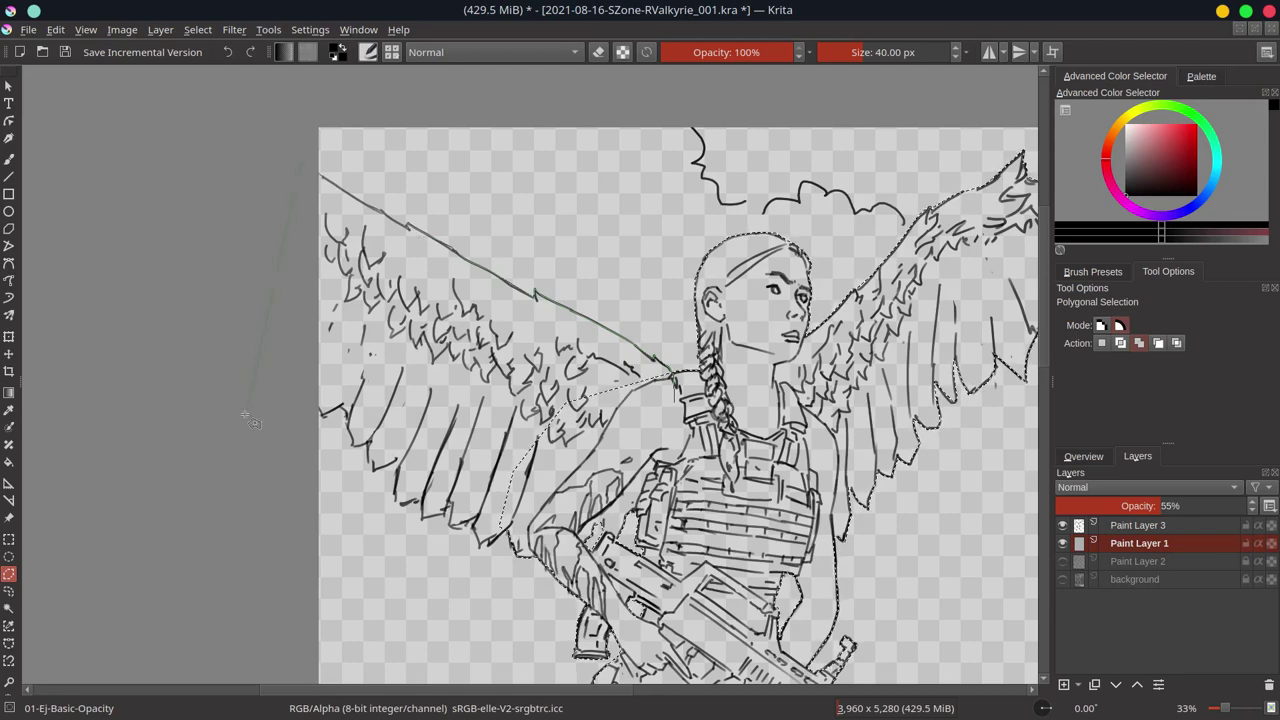
{"action": "left_click", "coordinate": [285, 395]}
{"action": "double_click", "coordinate": [460, 535]}
{"action": "scroll", "coordinate": [391, 297], "scroll_direction": "down", "scroll_amount": 4}
{"action": "left_click", "coordinate": [1158, 528]}
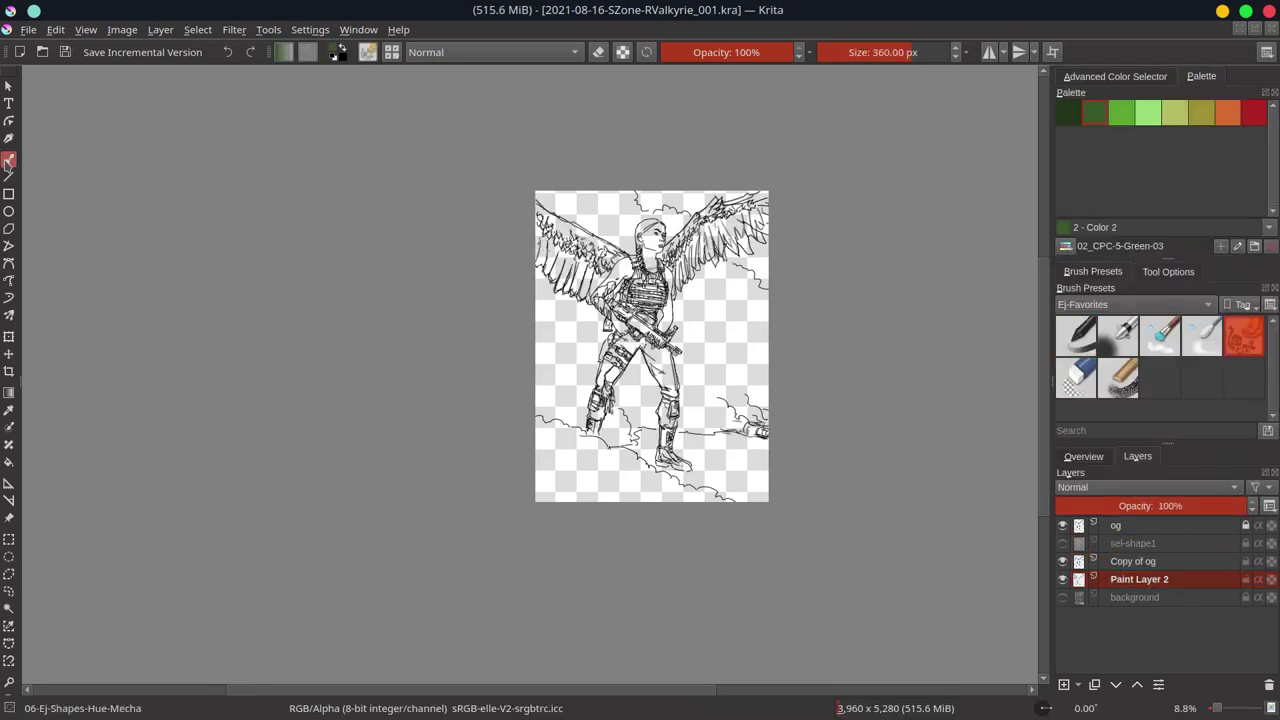
- Pick green, set the brush blend to Multiply and darken the lower-left corner
{"action": "left_click", "coordinate": [1066, 246]}
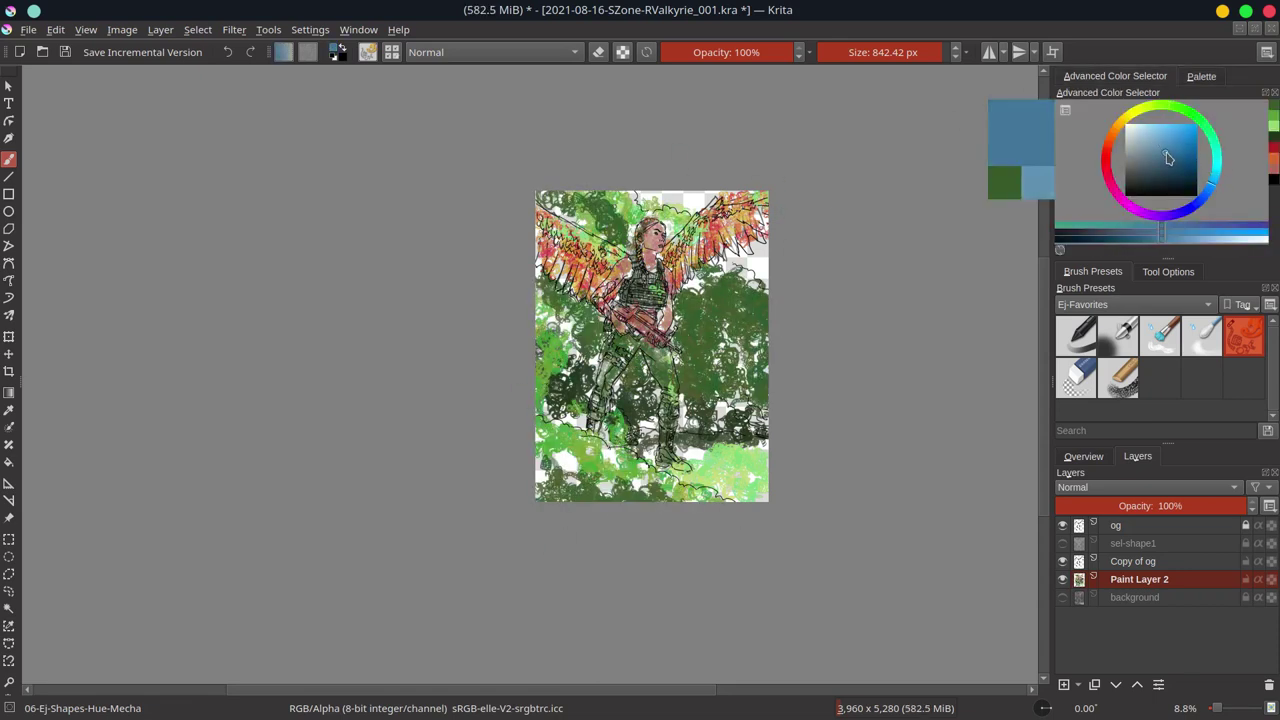
{"action": "left_click", "coordinate": [537, 55]}
{"action": "left_click", "coordinate": [470, 81]}
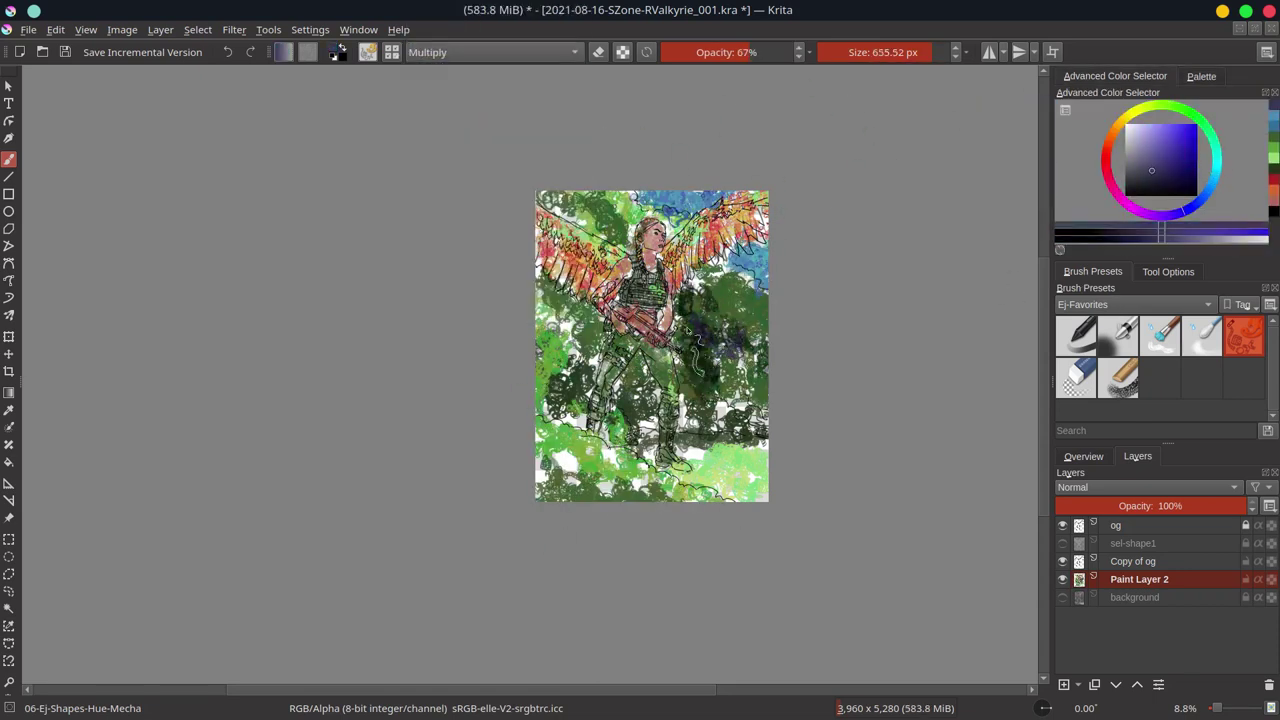
{"action": "left_click_drag", "start_coordinate": [590, 450], "coordinate": [559, 506]}
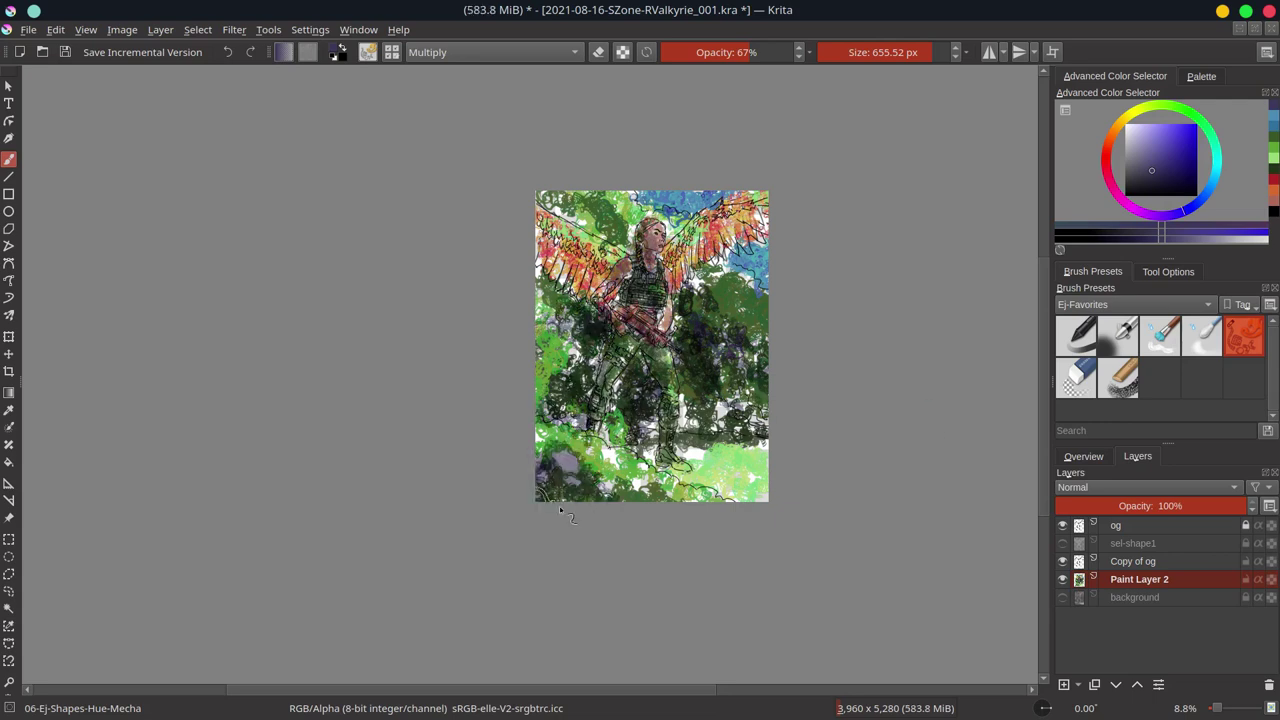
- Pick a red colour and try Color Dodge blending before returning to Multiply
{"action": "left_click", "coordinate": [1109, 172]}
{"action": "left_click", "coordinate": [490, 52]}
{"action": "left_click", "coordinate": [460, 120]}
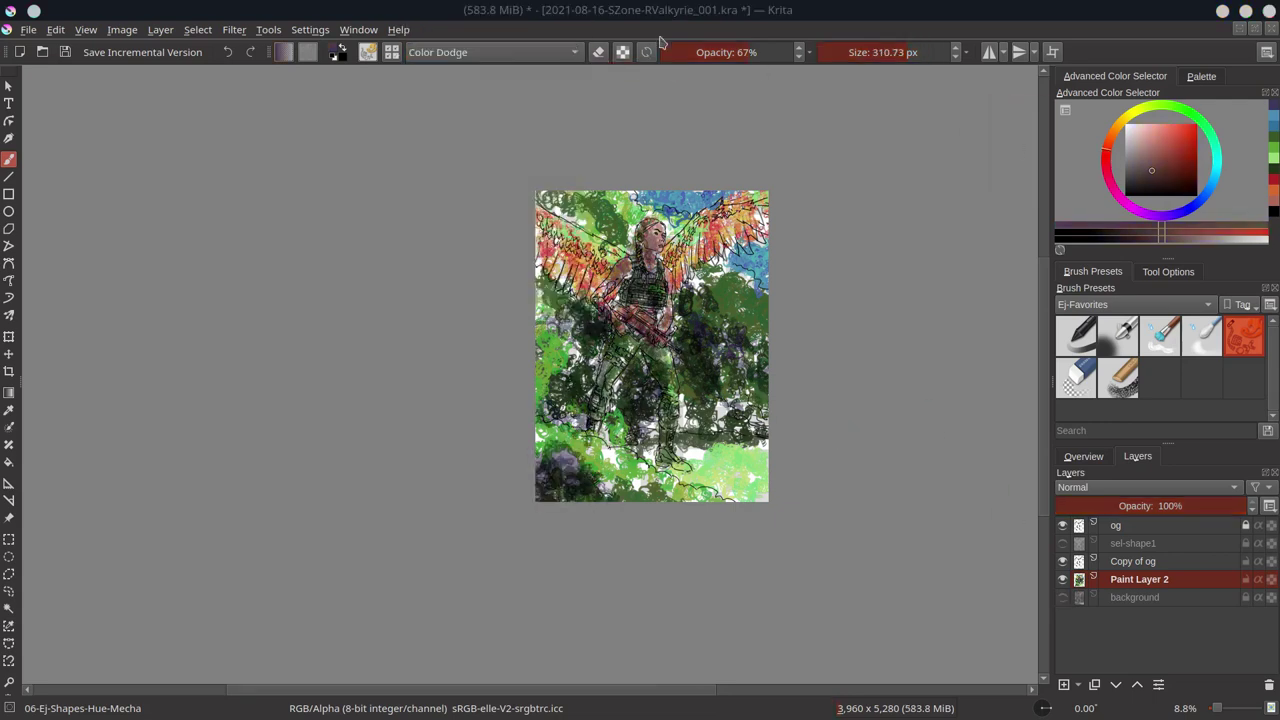
{"action": "left_click", "coordinate": [490, 52]}
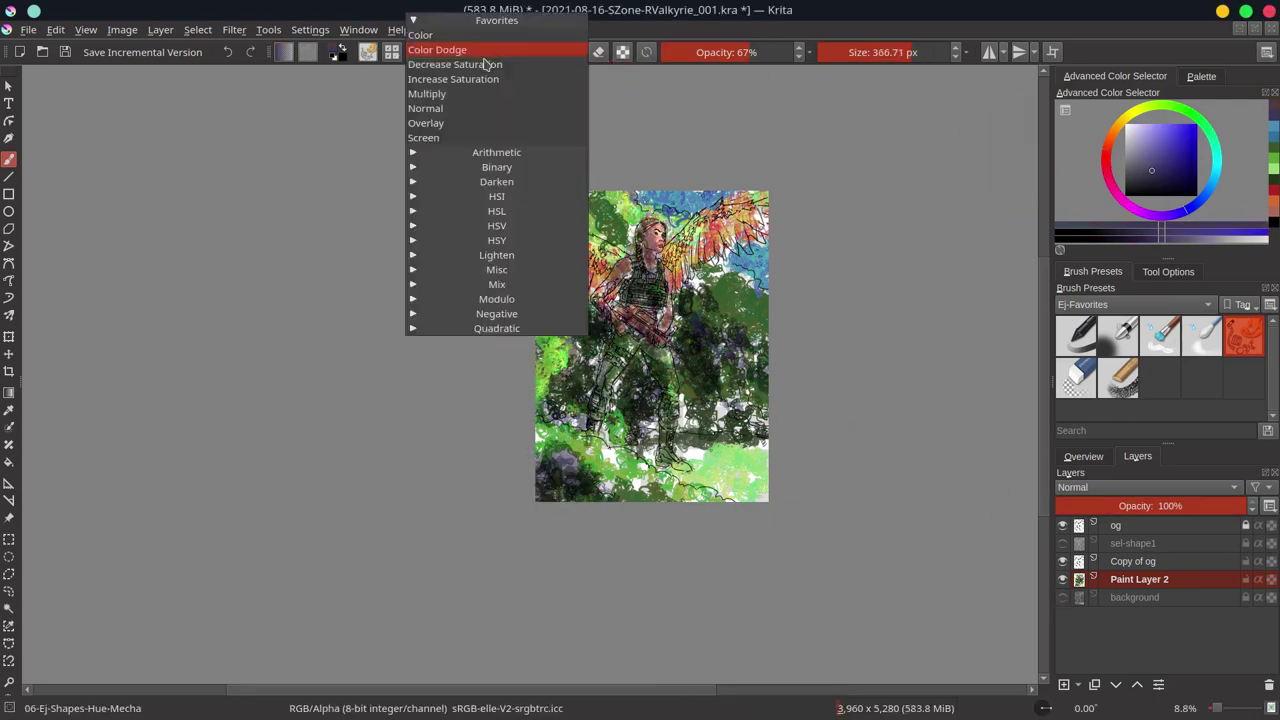
{"action": "left_click", "coordinate": [460, 35]}
- Merge Paint Layer 2 into the background and save incremental version 2021-08-16-SZone-RValkyrie_002.kra
{"action": "key", "text": "ctrl+e"}
{"action": "left_click", "coordinate": [142, 52]}
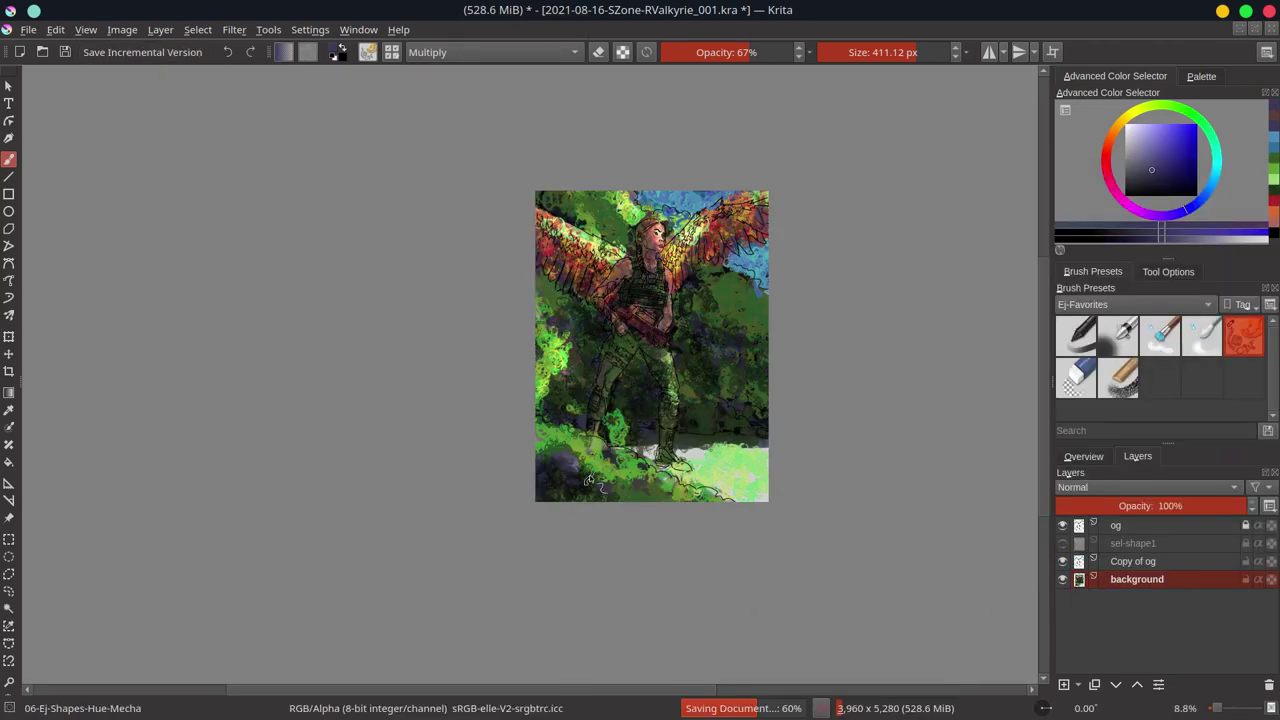
{"action": "left_click", "coordinate": [234, 29]}
- Apply a colour curves adjustment, brighten the face with an orange Color Dodge stroke, and save
{"action": "left_click", "coordinate": [545, 289]}
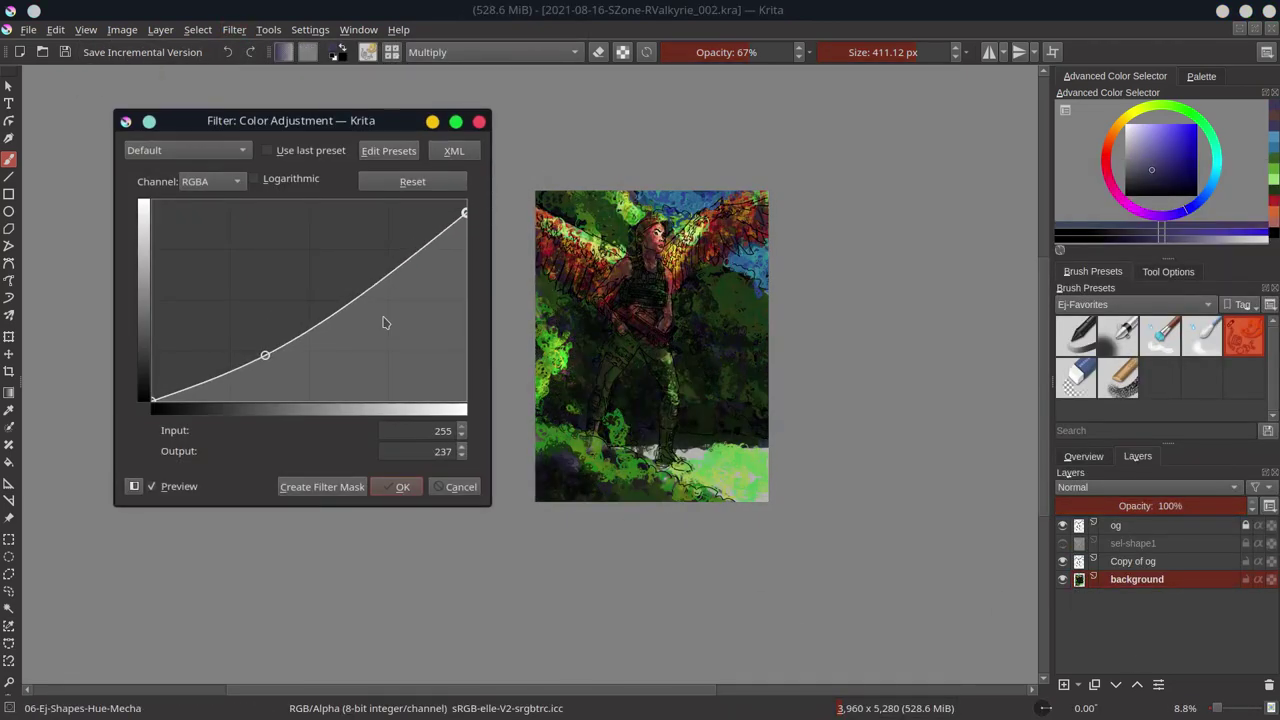
{"action": "left_click", "coordinate": [398, 487]}
{"action": "key", "text": "alt+shift+d"}
{"action": "left_click", "coordinate": [657, 241], "text": "ctrl"}
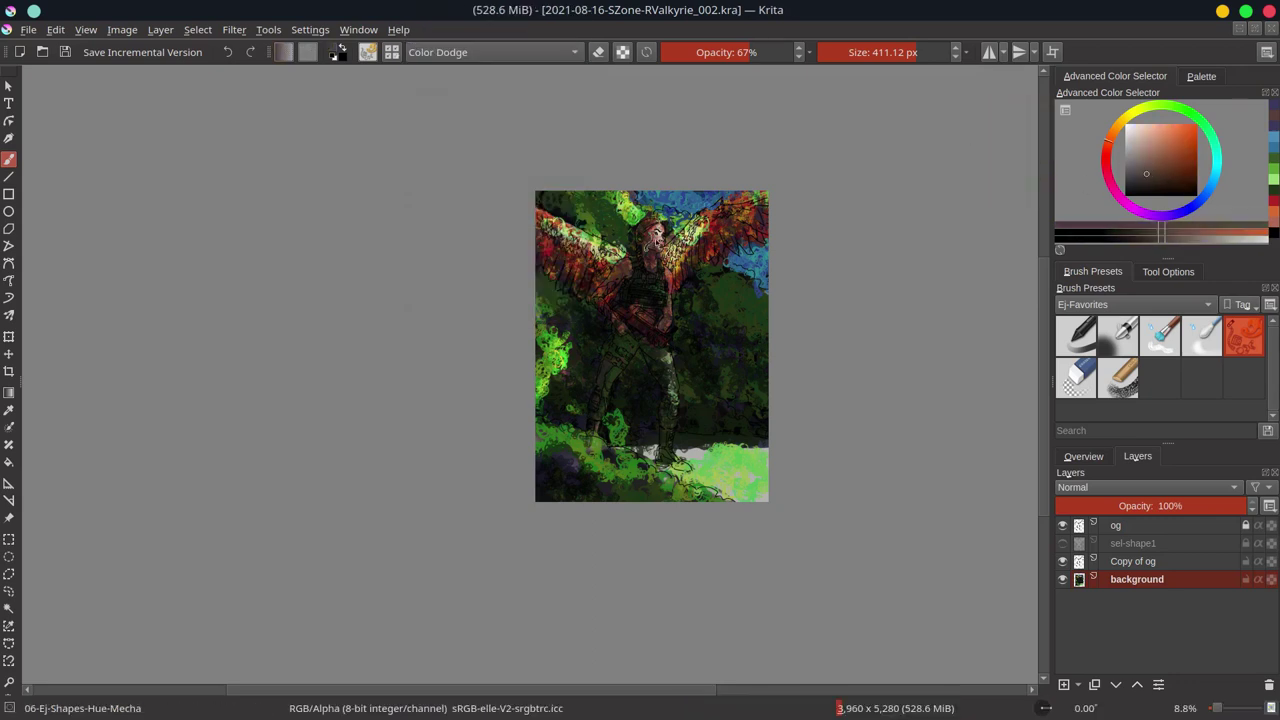
{"action": "left_click_drag", "start_coordinate": [657, 241], "coordinate": [663, 274]}
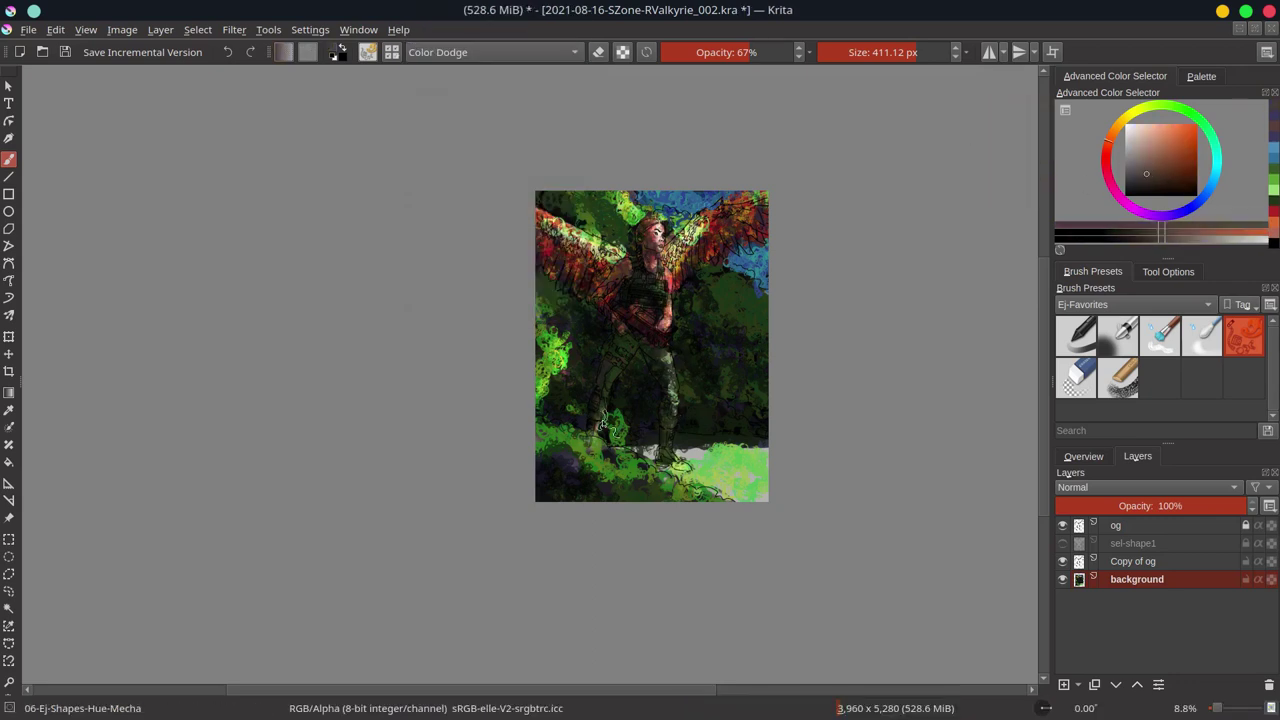
{"action": "key", "text": "ctrl+s"}
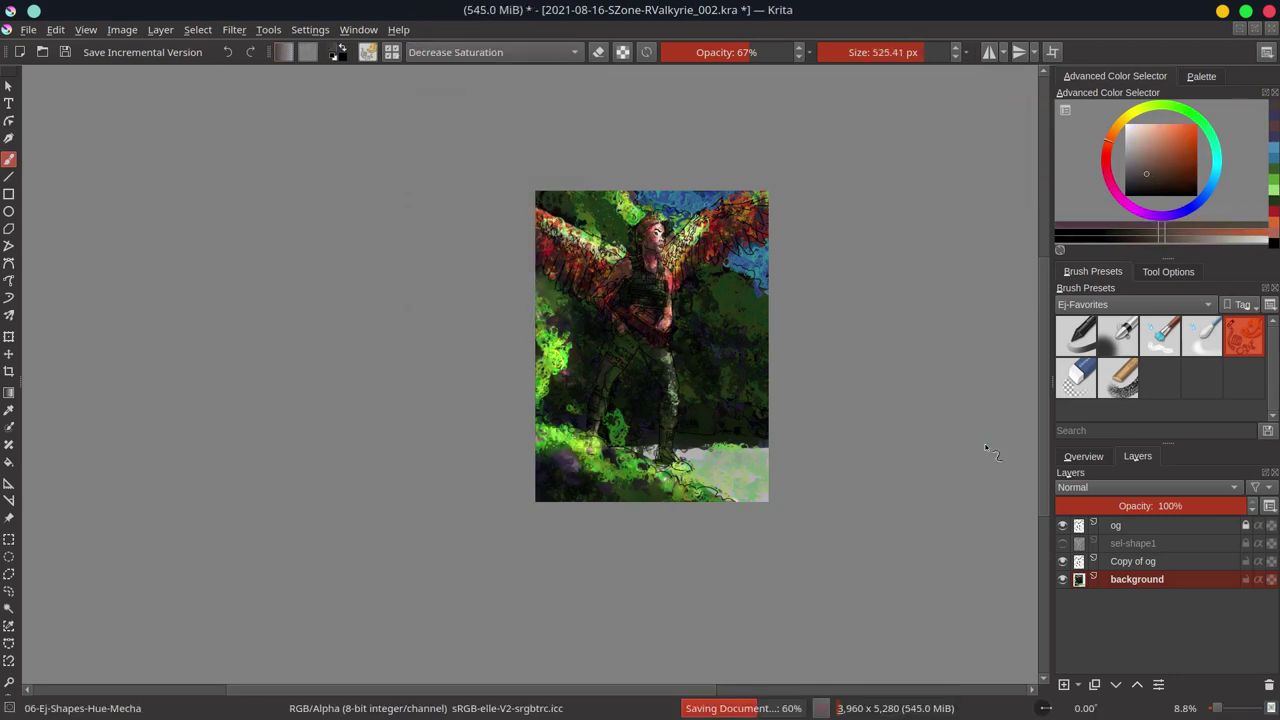
- Merge the copy layer into the background, reload the figure selection, and hide the og line art
{"action": "right_click", "coordinate": [1133, 561]}
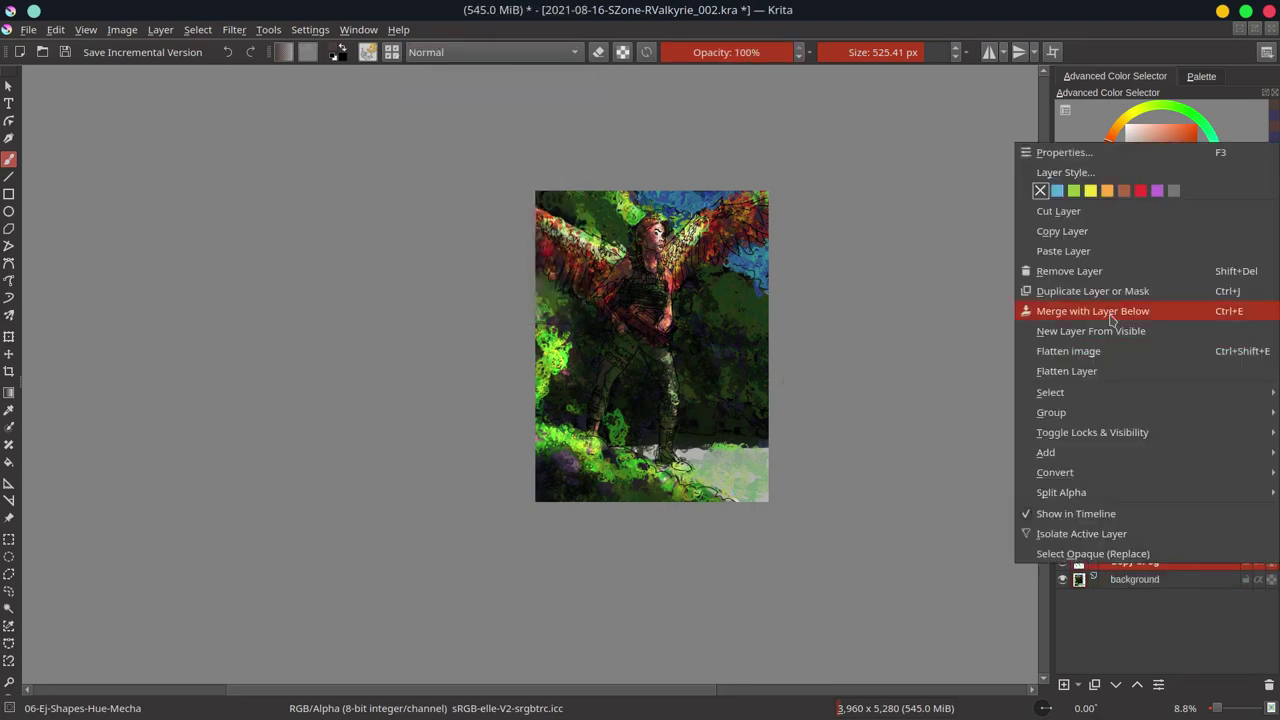
{"action": "left_click", "coordinate": [1100, 309]}
{"action": "left_click", "coordinate": [198, 29]}
{"action": "left_click", "coordinate": [215, 88]}
{"action": "key", "text": "slash"}
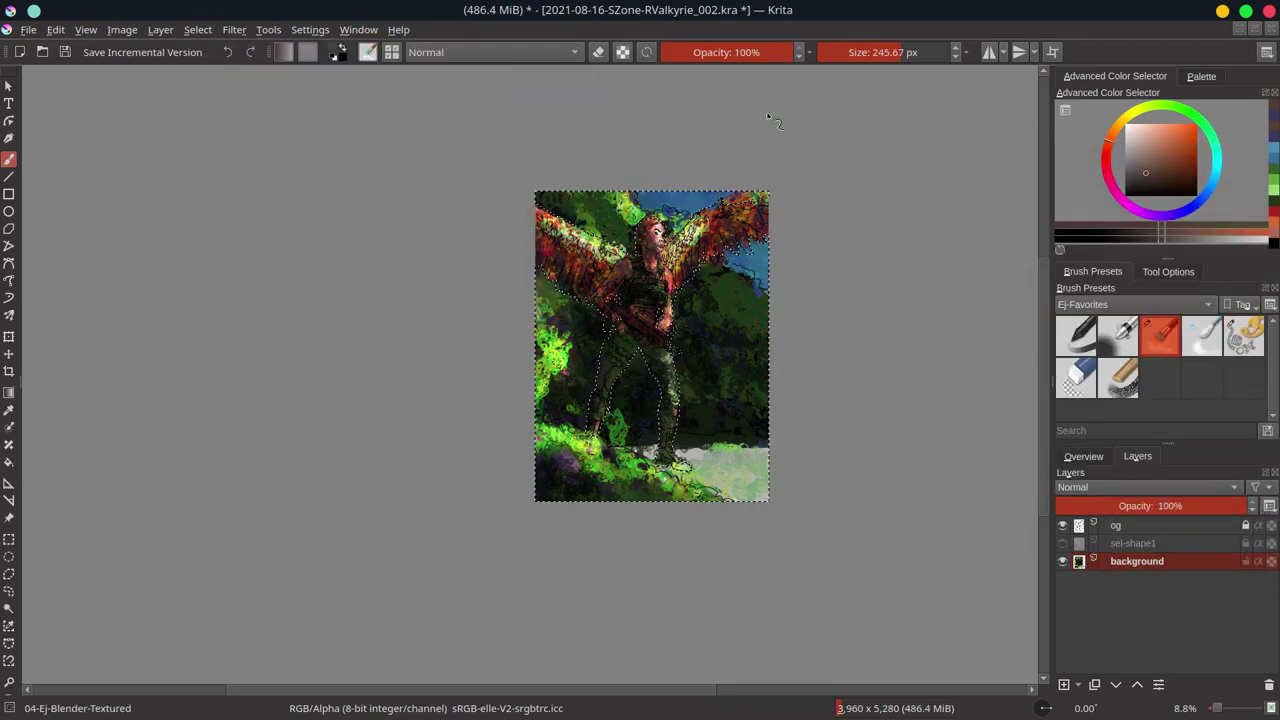
{"action": "key", "text": "slash"}
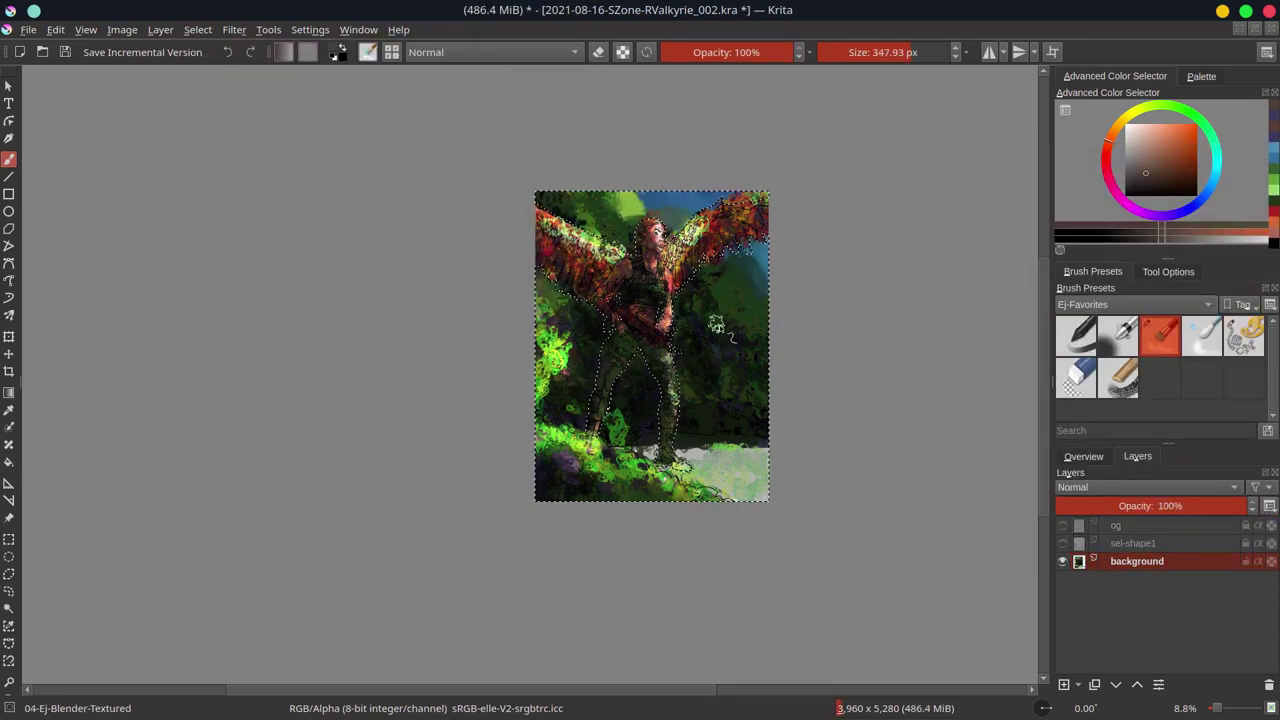
- Blend the bright green patches beside the figure with dark green using the textured blender, then save
{"action": "left_click", "coordinate": [664, 213], "text": "ctrl"}
{"action": "key", "text": "slash"}
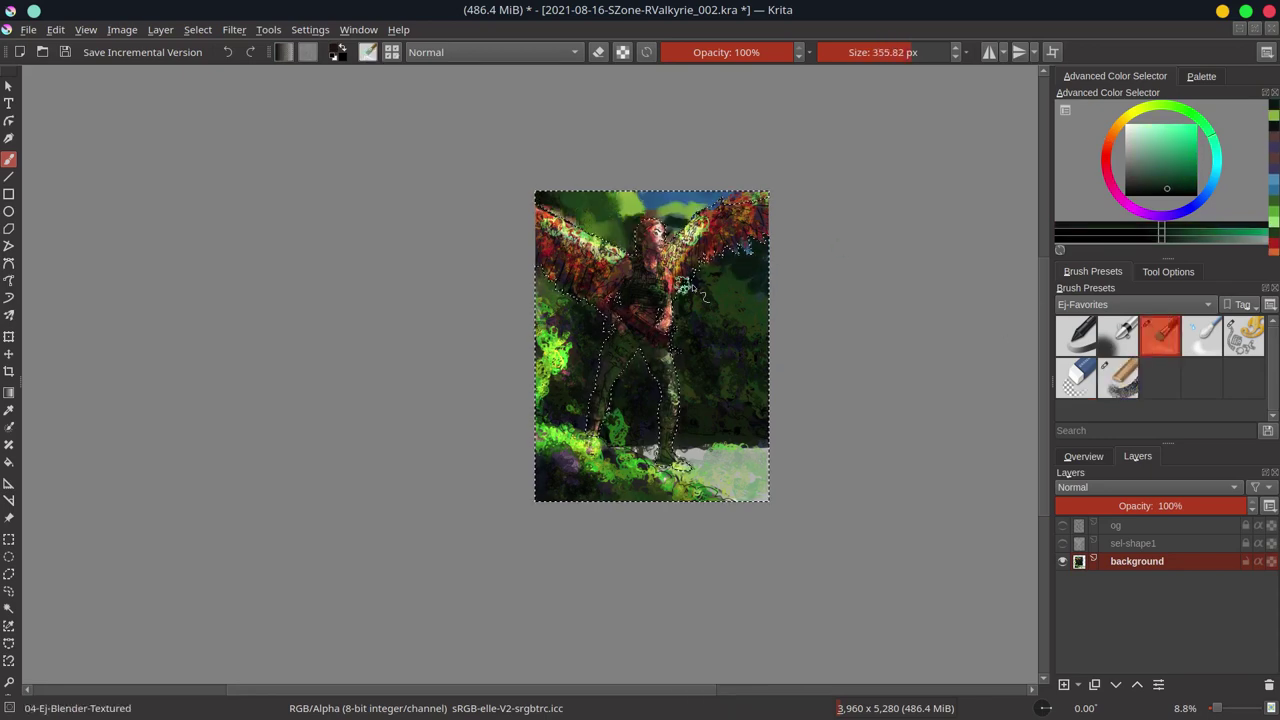
{"action": "mouse_move", "coordinate": [565, 290]}
{"action": "left_mouse_down"}
{"action": "mouse_move", "coordinate": [600, 329]}
{"action": "mouse_move", "coordinate": [560, 420]}
{"action": "mouse_move", "coordinate": [580, 370]}
{"action": "mouse_move", "coordinate": [623, 434]}
{"action": "left_mouse_up"}
{"action": "key", "text": "bracketleft"}
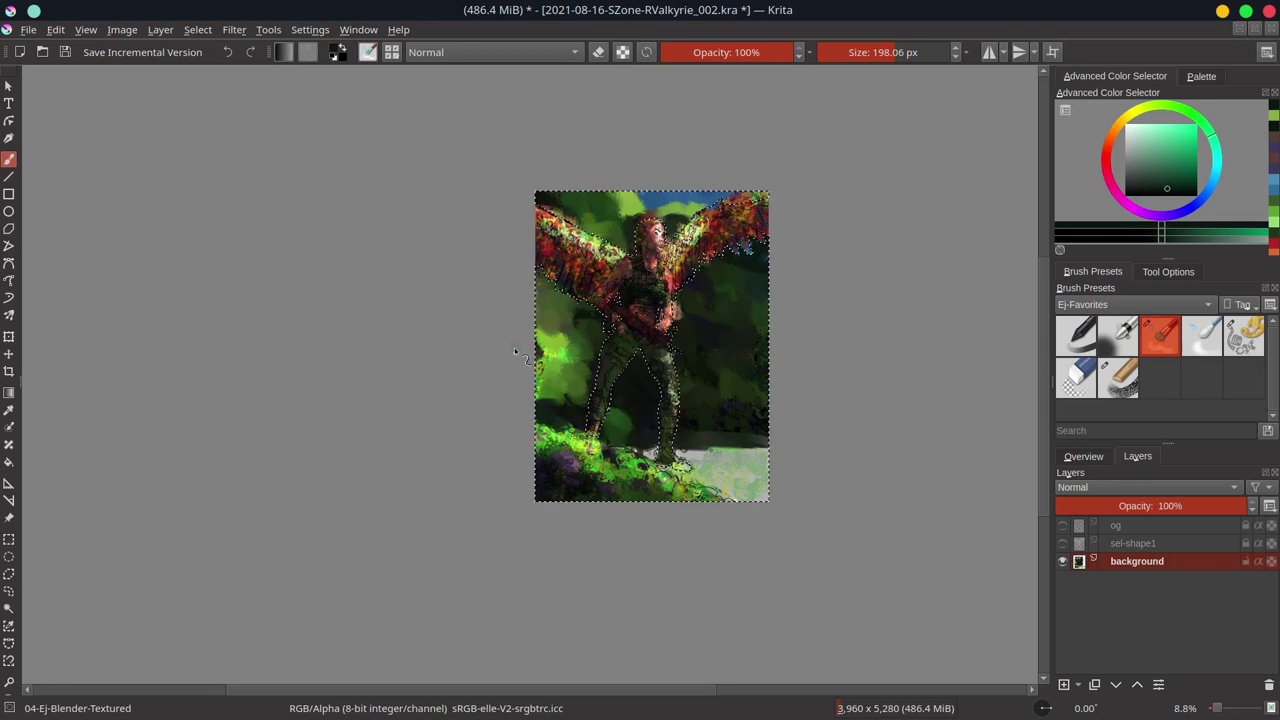
{"action": "key", "text": "bracketright"}
{"action": "key", "text": "bracketright"}
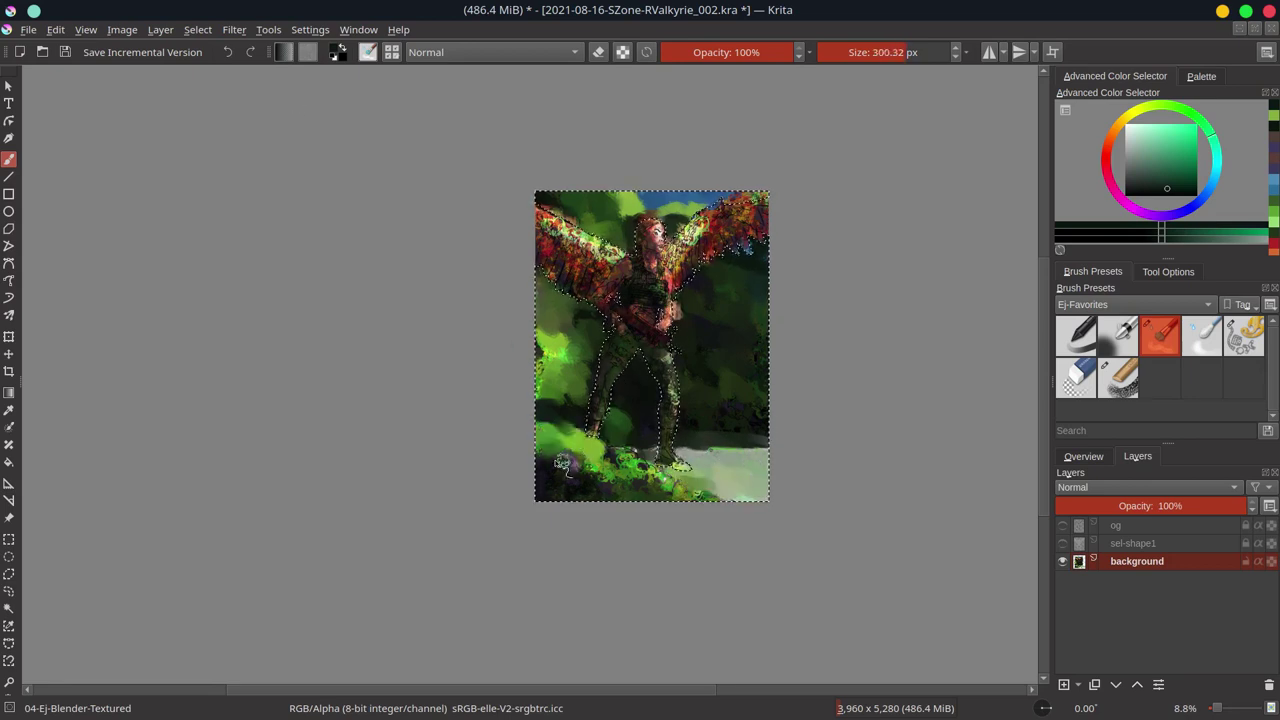
{"action": "key", "text": "ctrl+s"}
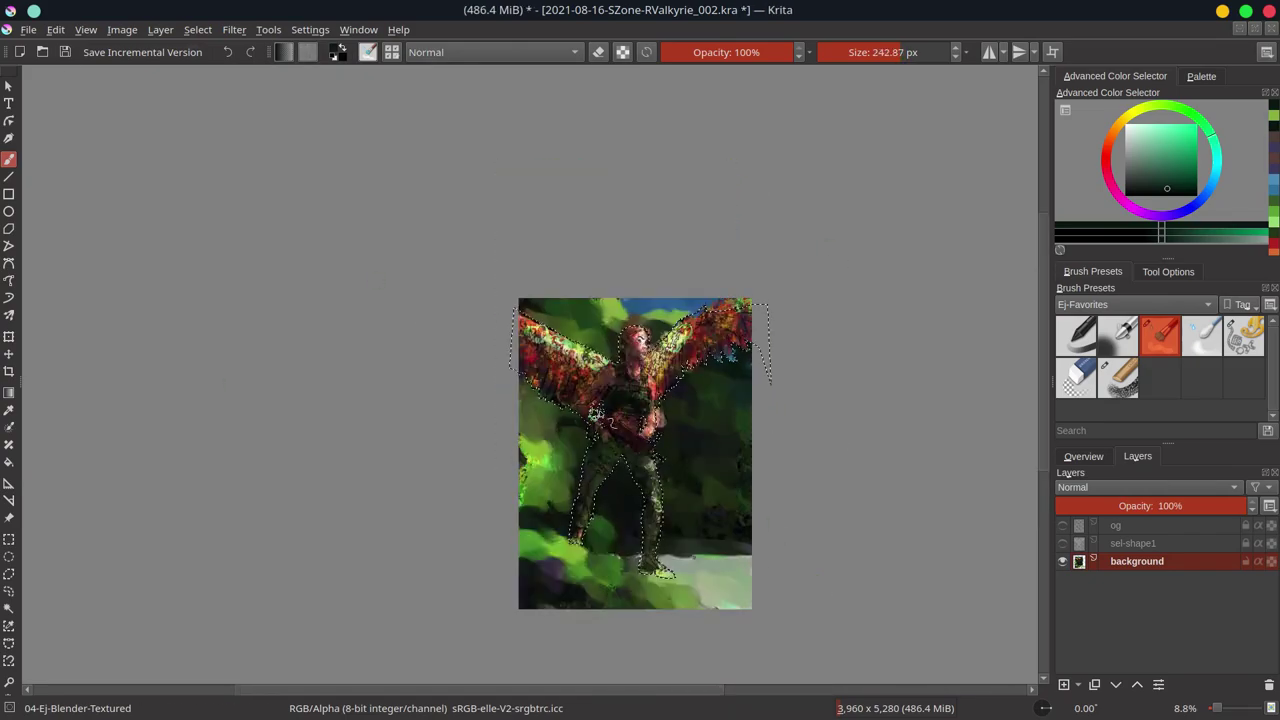
{"action": "scroll", "coordinate": [662, 507], "scroll_direction": "up", "scroll_amount": 5}
- Paint soft flesh tones over the Valkyrie's face, hair and chest
{"action": "mouse_move", "coordinate": [633, 344]}
{"action": "left_mouse_down"}
{"action": "mouse_move", "coordinate": [600, 310]}
{"action": "mouse_move", "coordinate": [620, 400]}
{"action": "left_mouse_up"}
{"action": "key", "text": "bracketright"}
{"action": "key", "text": "bracketright"}
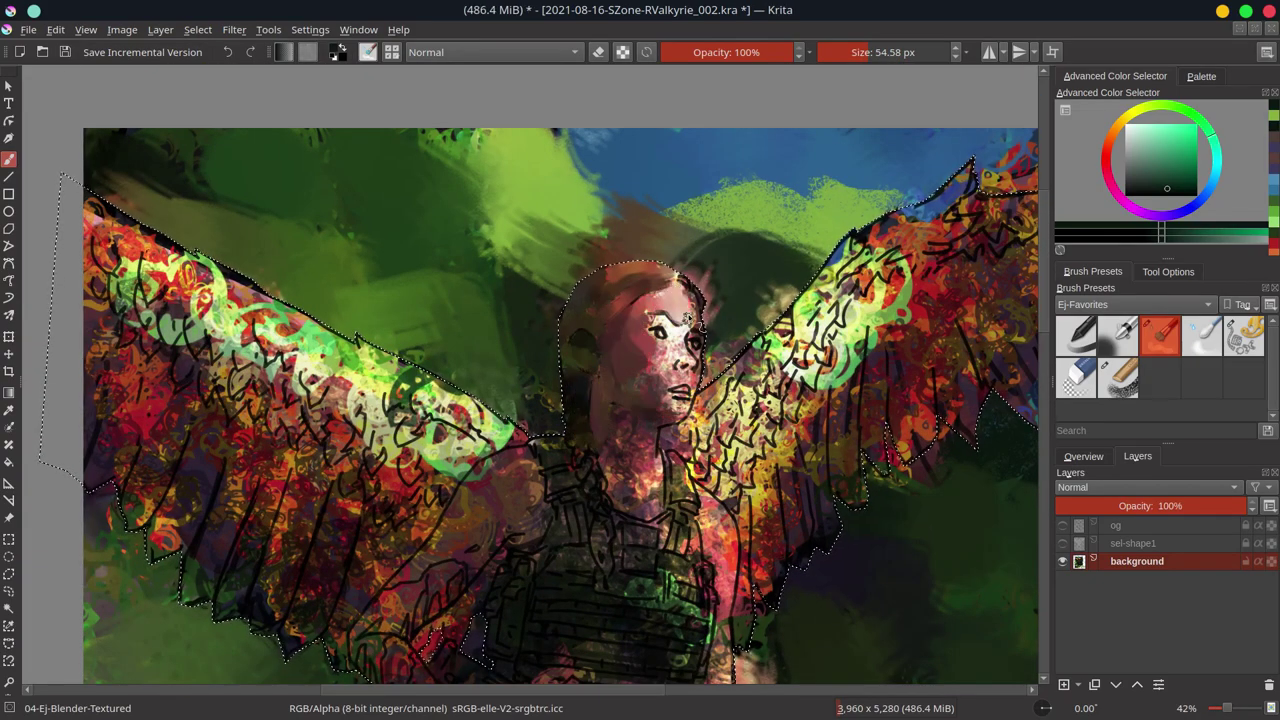
{"action": "left_click_drag", "start_coordinate": [660, 300], "coordinate": [704, 354]}
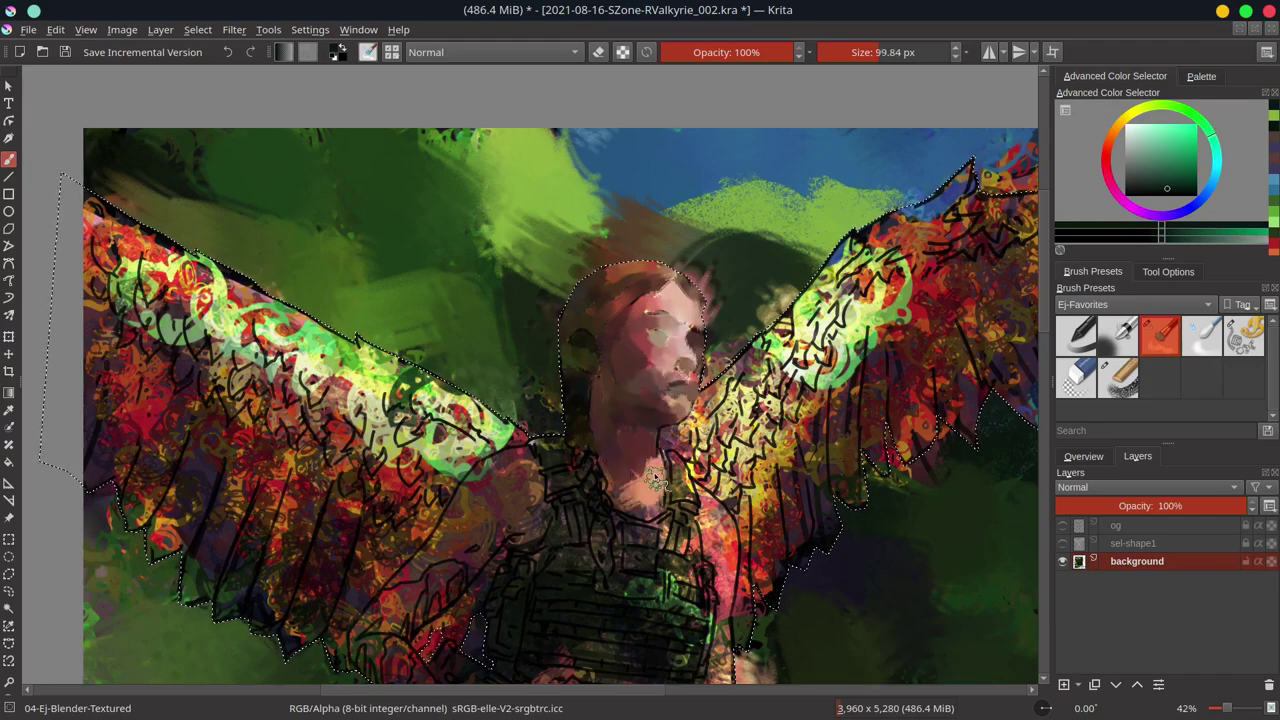
- Save the painting and blend paint along the left wing's upper edge
{"action": "left_click", "coordinate": [1083, 456]}
{"action": "key", "text": "bracketright"}
{"action": "key", "text": "ctrl+s"}
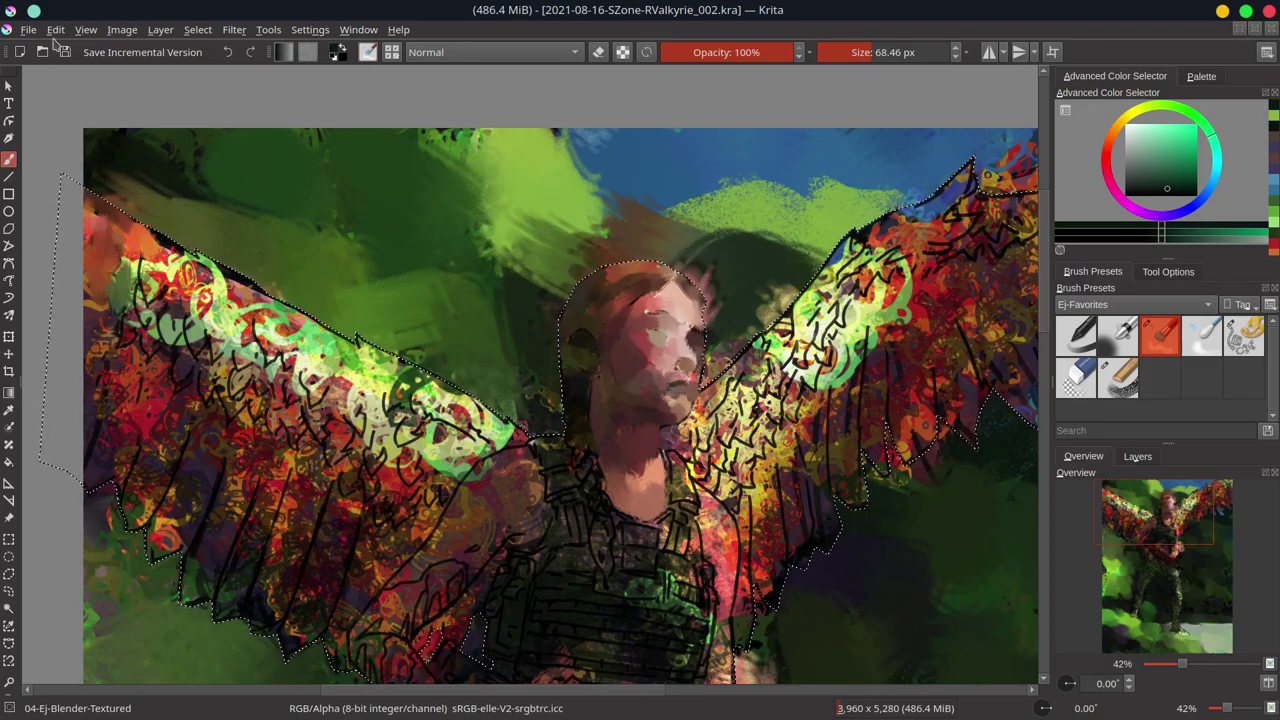
{"action": "left_click_drag", "start_coordinate": [228, 310], "coordinate": [267, 304]}
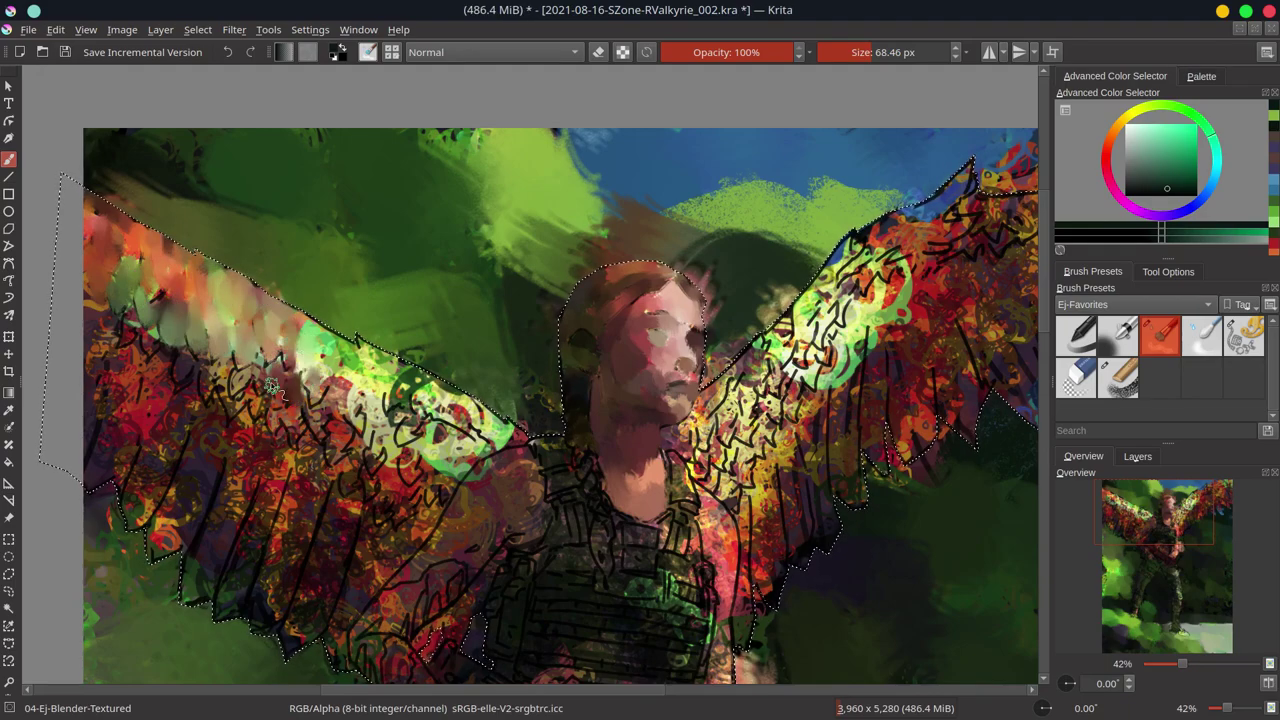
- Add Paint Layer 1 below the background, then reselect the background layer and figure selection
{"action": "left_click", "coordinate": [1137, 456]}
{"action": "key", "text": "Insert"}
{"action": "left_click", "coordinate": [1116, 684]}
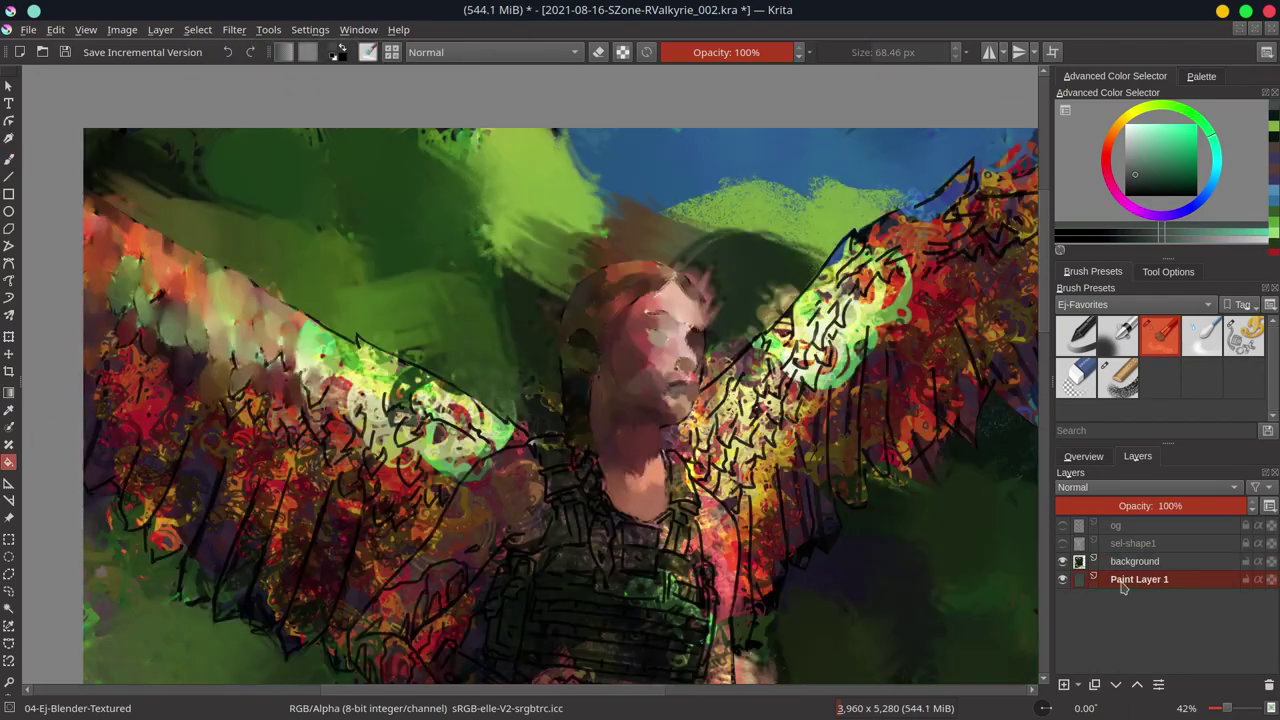
{"action": "left_click", "coordinate": [65, 52]}
{"action": "left_click", "coordinate": [1135, 561]}
{"action": "key", "text": "b"}
{"action": "left_click", "coordinate": [1083, 456]}
- Cover the left wing with soft reddish strokes, then pick red with the Chalk Grainy brush
{"action": "mouse_move", "coordinate": [270, 350]}
{"action": "left_mouse_down"}
{"action": "mouse_move", "coordinate": [460, 410]}
{"action": "mouse_move", "coordinate": [420, 470]}
{"action": "left_mouse_up"}
{"action": "mouse_move", "coordinate": [360, 400]}
{"action": "left_mouse_down"}
{"action": "mouse_move", "coordinate": [240, 390]}
{"action": "mouse_move", "coordinate": [120, 440]}
{"action": "mouse_move", "coordinate": [193, 530]}
{"action": "mouse_move", "coordinate": [300, 600]}
{"action": "left_mouse_up"}
{"action": "left_click_drag", "start_coordinate": [260, 450], "coordinate": [400, 620]}
{"action": "mouse_move", "coordinate": [370, 430]}
{"action": "left_mouse_down"}
{"action": "mouse_move", "coordinate": [450, 590]}
{"action": "mouse_move", "coordinate": [470, 420]}
{"action": "left_mouse_up"}
{"action": "left_click", "coordinate": [1117, 378]}
{"action": "left_click", "coordinate": [346, 486], "text": "ctrl"}
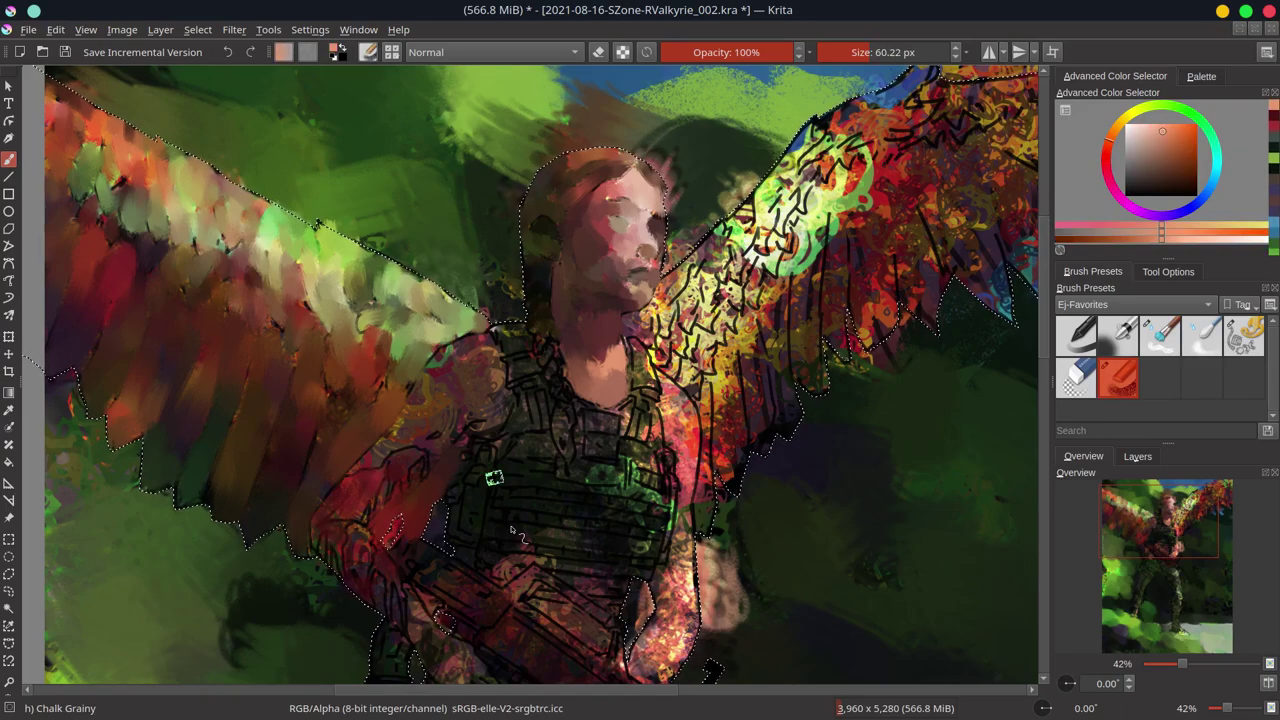
{"action": "key", "text": "ctrl+s"}
- Blend the wing feathers beside the neck and the colourful right wing with the textured blender
{"action": "key", "text": "slash"}
{"action": "left_click_drag", "start_coordinate": [720, 275], "coordinate": [740, 190]}
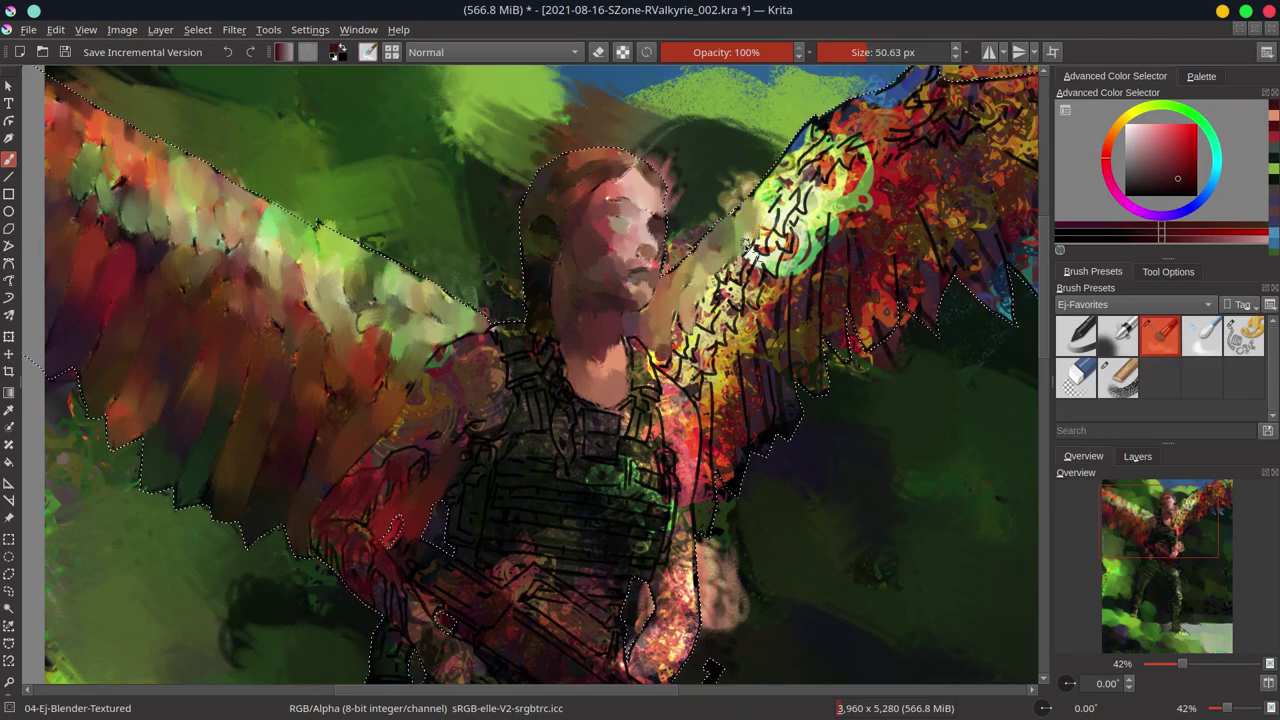
{"action": "mouse_move", "coordinate": [730, 250]}
{"action": "left_mouse_down"}
{"action": "mouse_move", "coordinate": [709, 335]}
{"action": "mouse_move", "coordinate": [800, 150]}
{"action": "left_mouse_up"}
{"action": "mouse_move", "coordinate": [760, 270]}
{"action": "left_mouse_down"}
{"action": "mouse_move", "coordinate": [830, 170]}
{"action": "mouse_move", "coordinate": [870, 140]}
{"action": "left_mouse_up"}
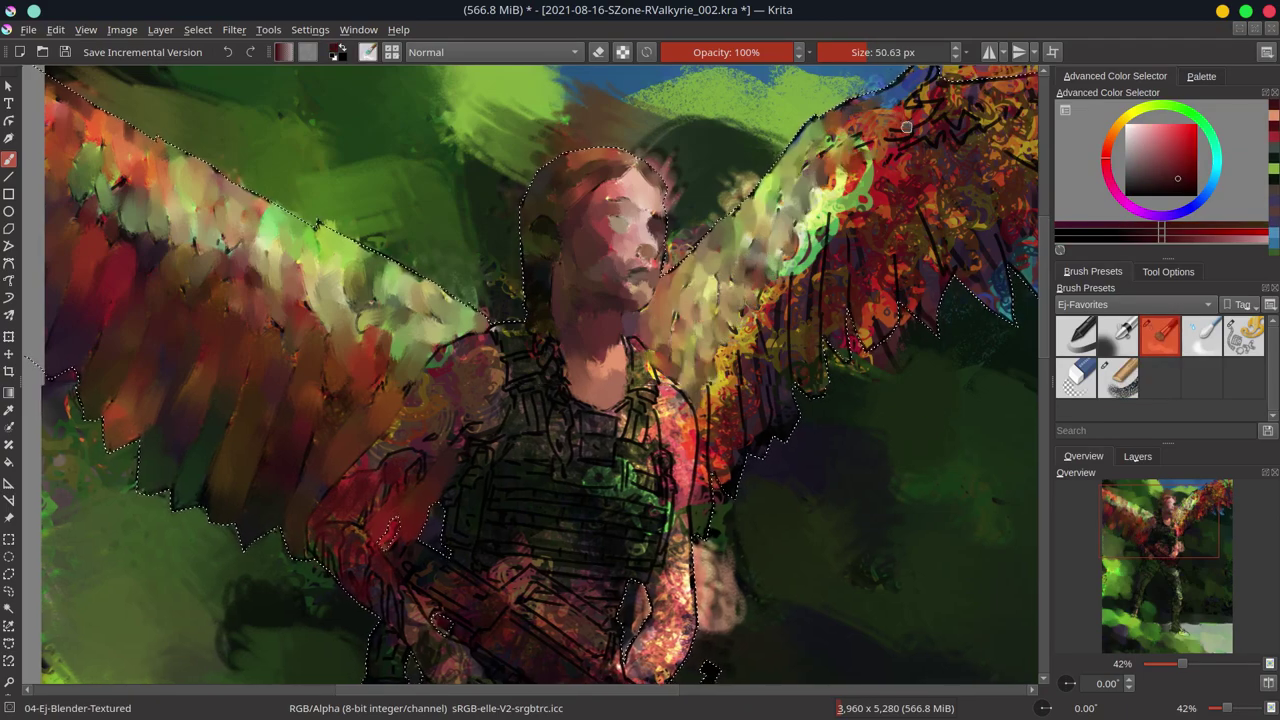
{"action": "scroll", "coordinate": [817, 228], "scroll_direction": "up", "scroll_amount": 3}
- Smooth the right wing's upper and lower feathers and save an incremental copy
{"action": "mouse_move", "coordinate": [817, 228]}
{"action": "left_mouse_down"}
{"action": "mouse_move", "coordinate": [650, 270]}
{"action": "mouse_move", "coordinate": [640, 520]}
{"action": "left_mouse_up"}
{"action": "left_click_drag", "start_coordinate": [640, 300], "coordinate": [580, 620]}
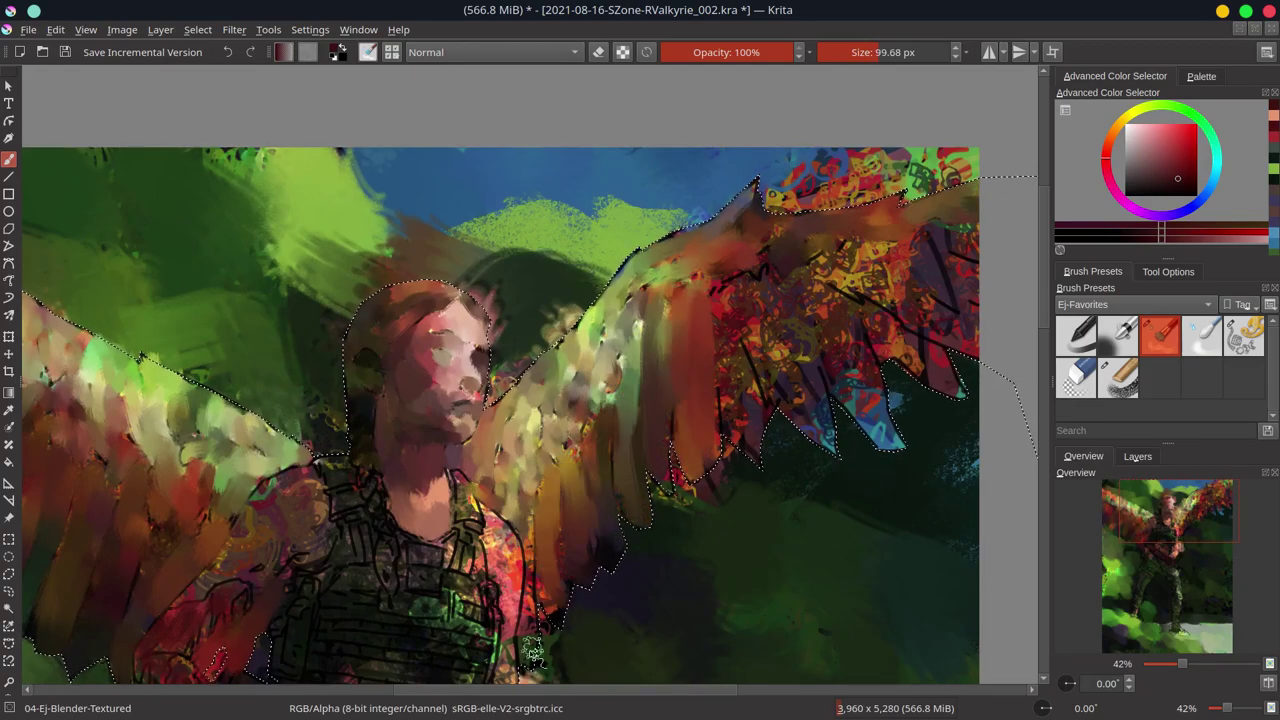
{"action": "left_click_drag", "start_coordinate": [600, 480], "coordinate": [530, 660]}
{"action": "scroll", "coordinate": [640, 405], "scroll_direction": "right", "scroll_amount": 2}
{"action": "mouse_move", "coordinate": [640, 405]}
{"action": "left_mouse_down"}
{"action": "mouse_move", "coordinate": [790, 440]}
{"action": "mouse_move", "coordinate": [740, 240]}
{"action": "left_mouse_up"}
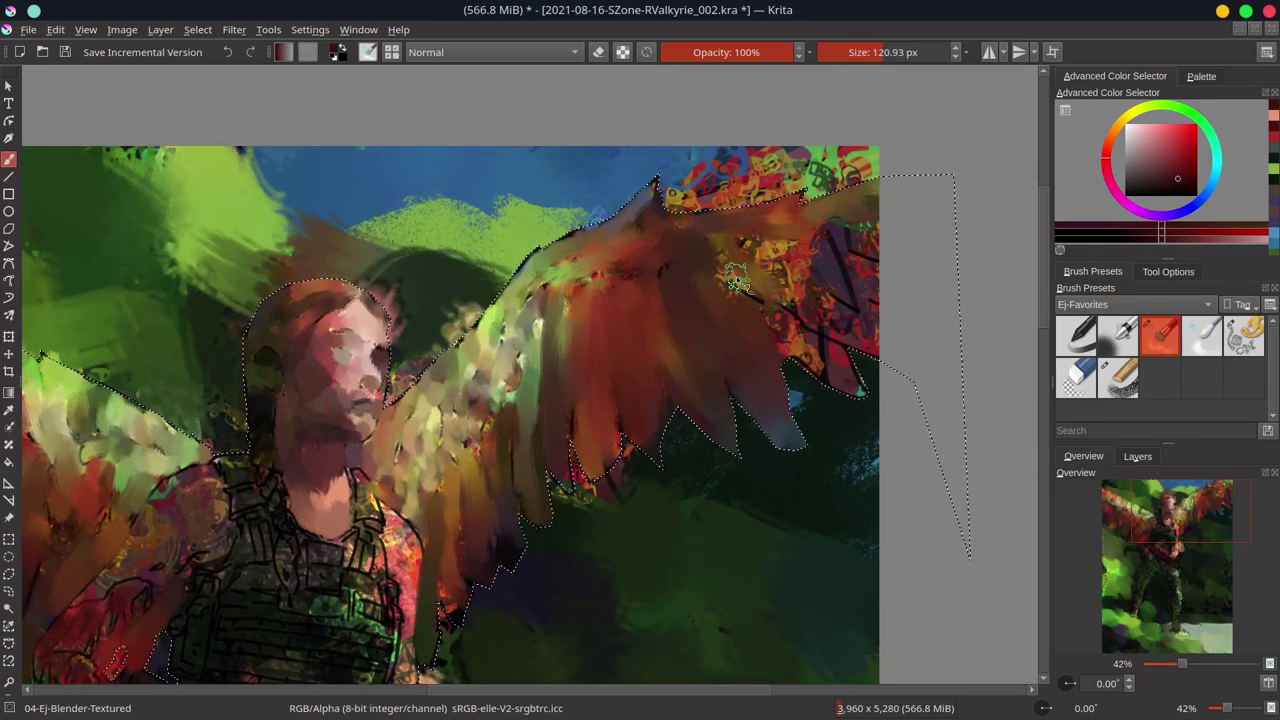
{"action": "mouse_move", "coordinate": [740, 290]}
{"action": "left_mouse_down"}
{"action": "mouse_move", "coordinate": [748, 205]}
{"action": "mouse_move", "coordinate": [850, 360]}
{"action": "left_mouse_up"}
{"action": "left_click_drag", "start_coordinate": [740, 220], "coordinate": [860, 330]}
{"action": "key", "text": "ctrl+alt+s"}
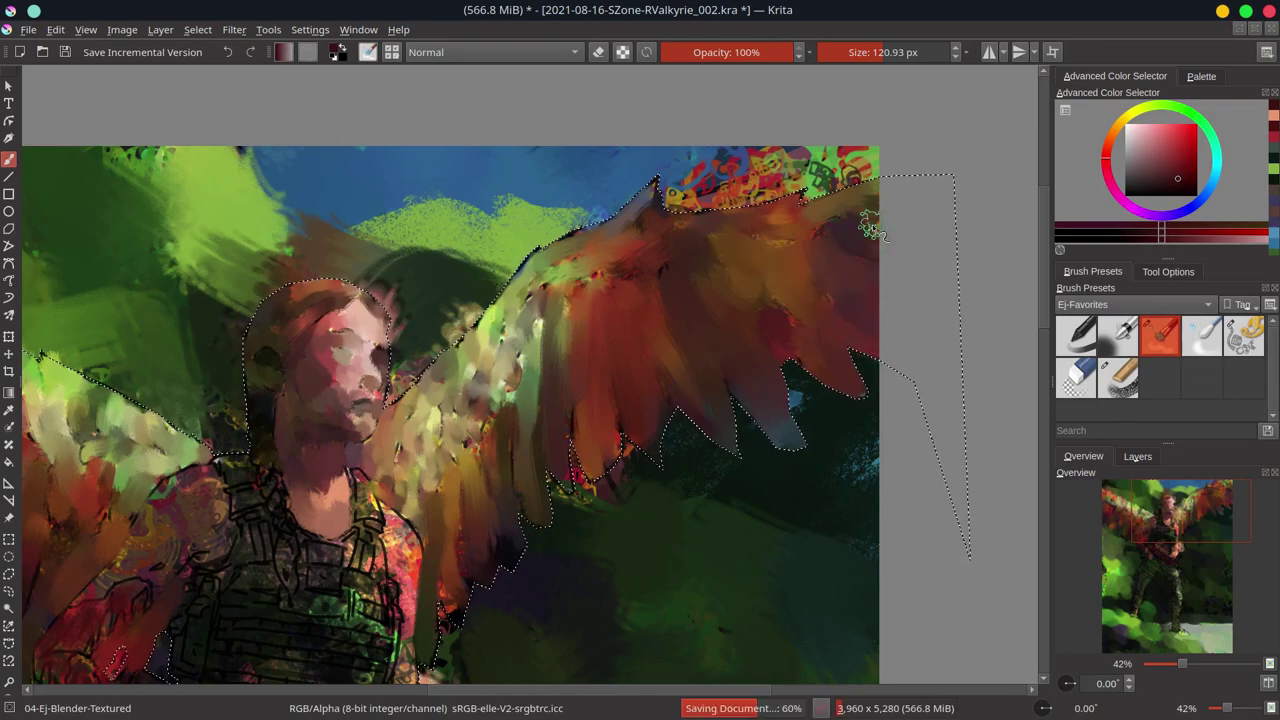
- Blend the vest, shoulders, arms and rifle area into smooth painterly strokes
{"action": "scroll", "coordinate": [400, 318], "scroll_direction": "up", "scroll_amount": 2}
{"action": "left_click_drag", "start_coordinate": [399, 318], "coordinate": [370, 365]}
{"action": "mouse_move", "coordinate": [430, 290]}
{"action": "left_mouse_down"}
{"action": "mouse_move", "coordinate": [495, 390]}
{"action": "mouse_move", "coordinate": [375, 410]}
{"action": "mouse_move", "coordinate": [360, 434]}
{"action": "mouse_move", "coordinate": [500, 420]}
{"action": "mouse_move", "coordinate": [466, 477]}
{"action": "mouse_move", "coordinate": [350, 520]}
{"action": "left_mouse_up"}
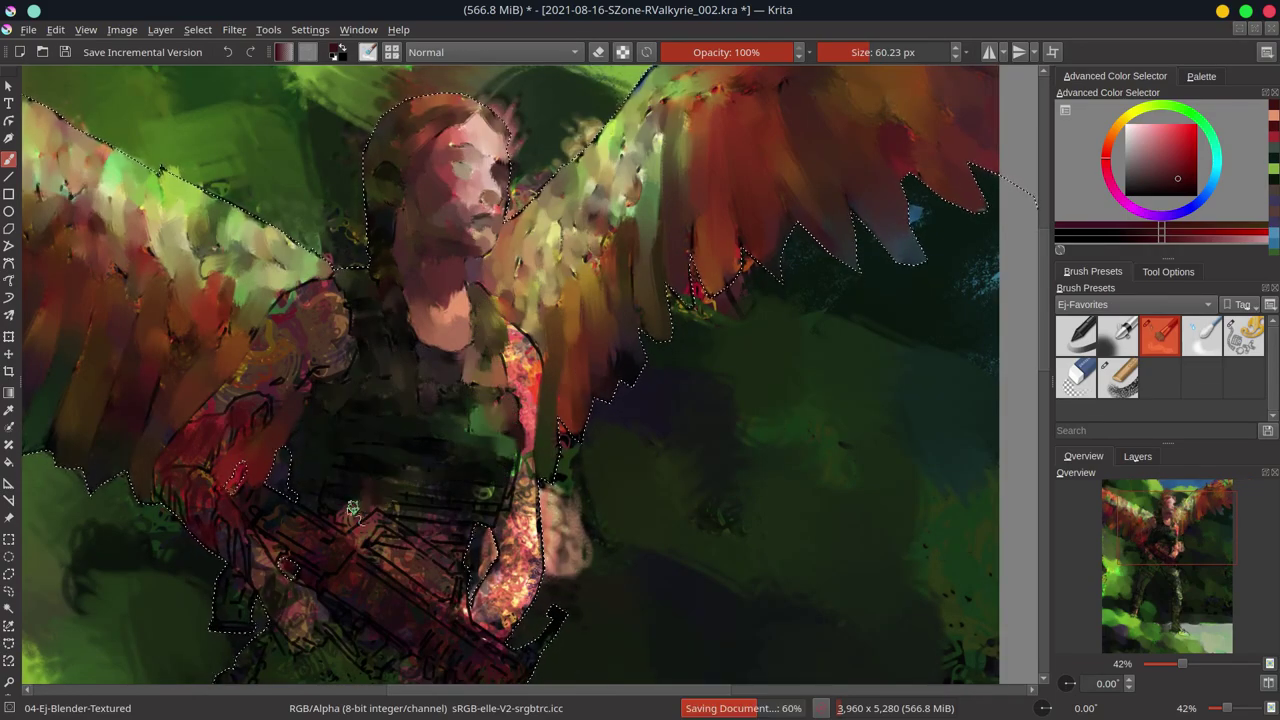
{"action": "key", "text": "/"}
{"action": "mouse_move", "coordinate": [443, 530]}
{"action": "left_mouse_down"}
{"action": "mouse_move", "coordinate": [360, 510]}
{"action": "mouse_move", "coordinate": [420, 535]}
{"action": "left_mouse_up"}
{"action": "key", "text": "/"}
{"action": "left_click_drag", "start_coordinate": [510, 465], "coordinate": [480, 510]}
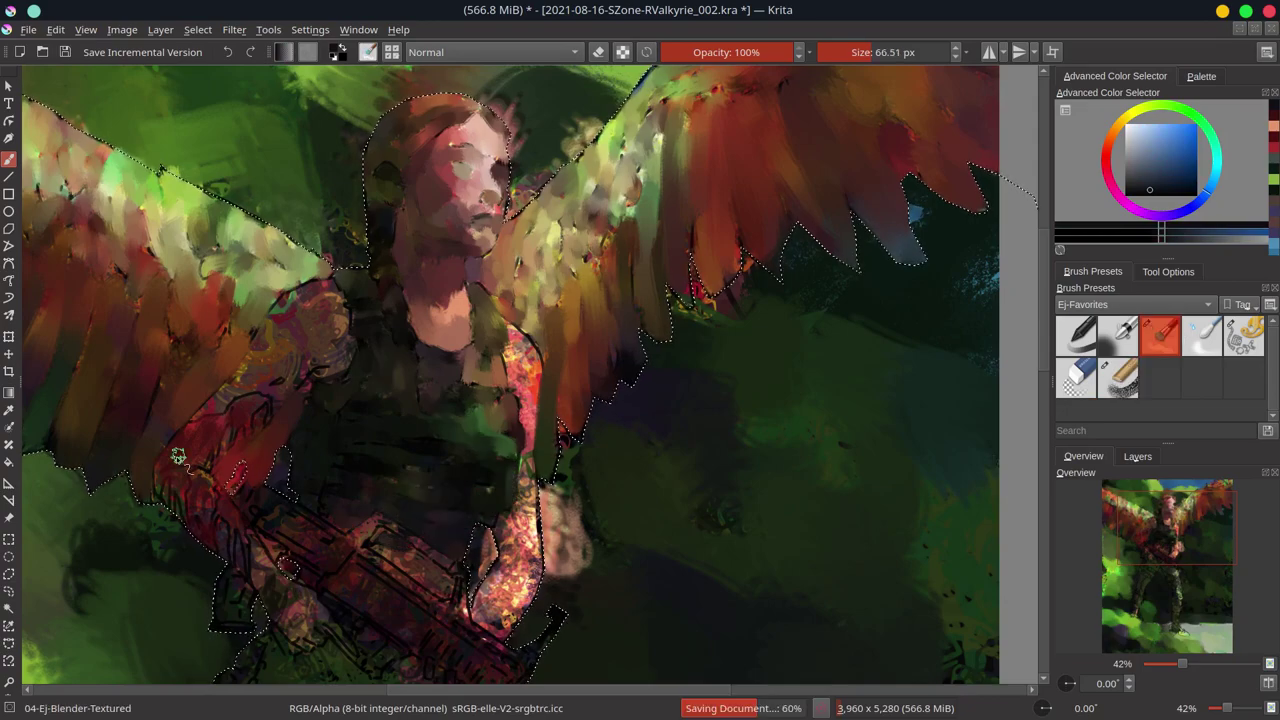
{"action": "mouse_move", "coordinate": [160, 470]}
{"action": "left_mouse_down"}
{"action": "mouse_move", "coordinate": [225, 511]}
{"action": "mouse_move", "coordinate": [310, 640]}
{"action": "mouse_move", "coordinate": [215, 560]}
{"action": "left_mouse_up"}
{"action": "left_click_drag", "start_coordinate": [330, 300], "coordinate": [210, 410]}
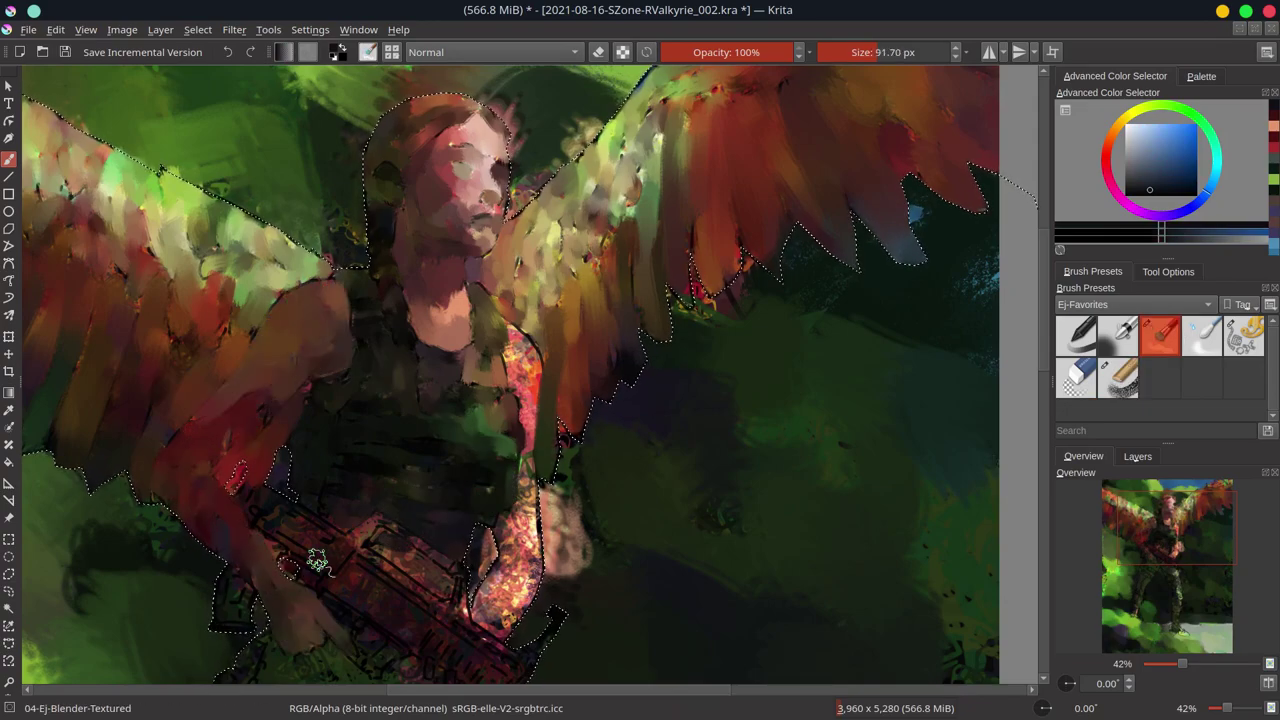
{"action": "scroll", "coordinate": [484, 427], "scroll_direction": "down", "scroll_amount": 3}
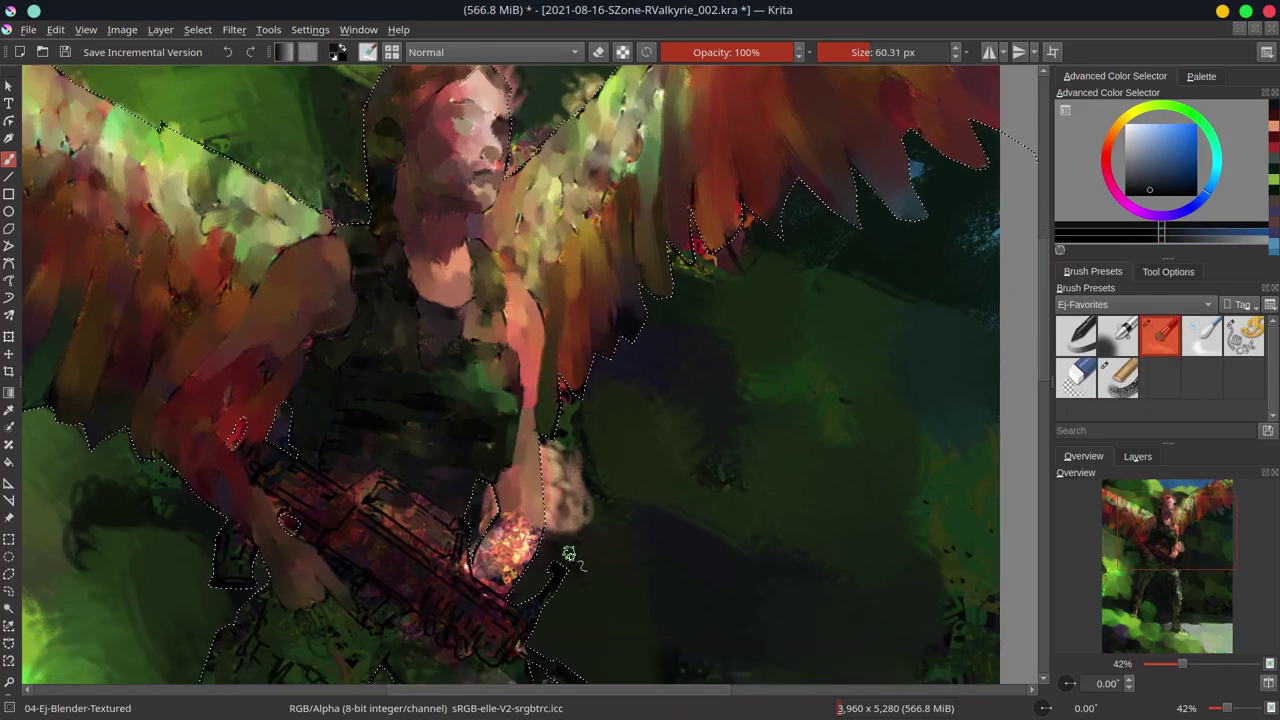
{"action": "left_click_drag", "start_coordinate": [360, 390], "coordinate": [480, 470]}
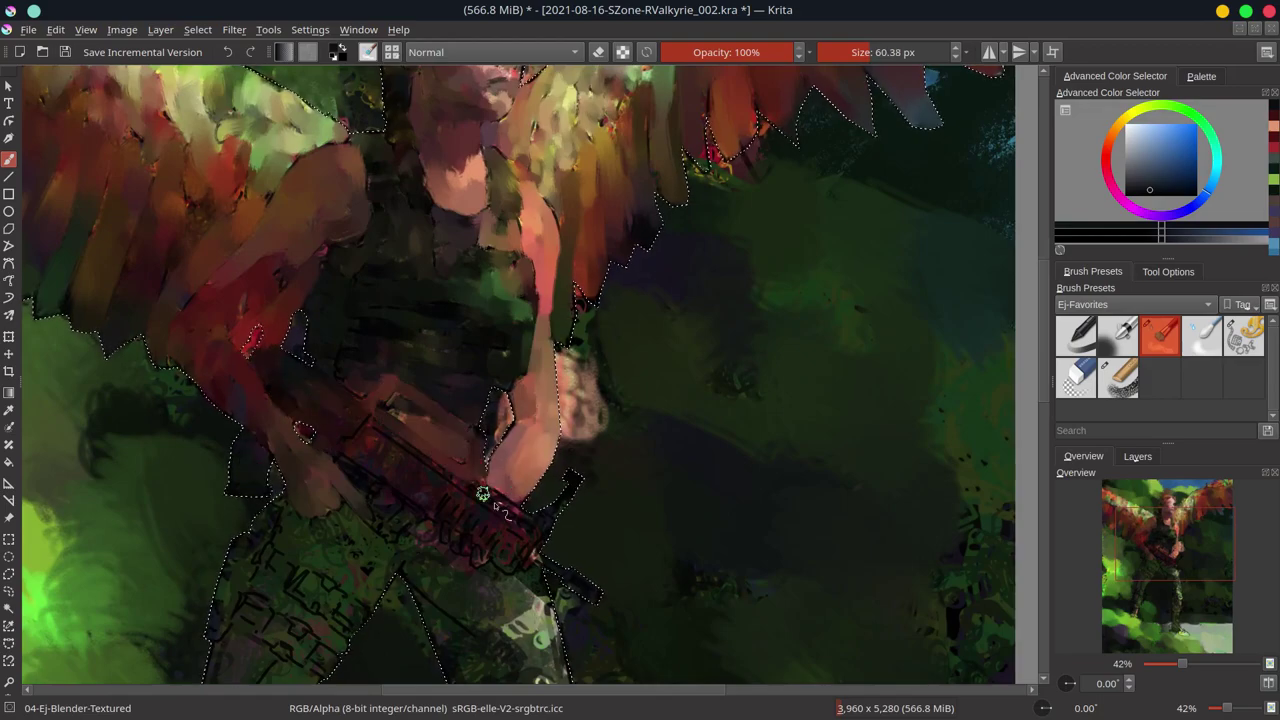
- Blend the upper and lower legs and darken the light foot area, saving along the way
{"action": "key", "text": "minus"}
{"action": "key", "text": "minus"}
{"action": "key", "text": "minus"}
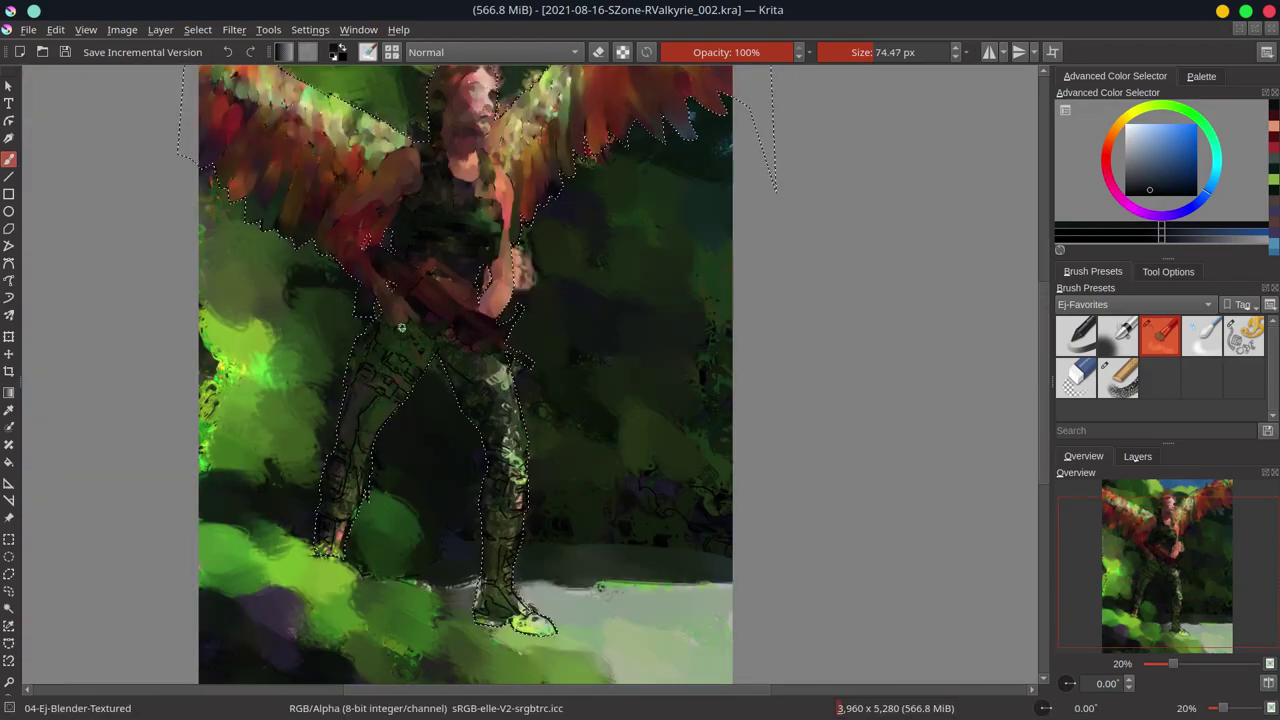
{"action": "key", "text": "slash"}
{"action": "left_click", "coordinate": [414, 251], "text": "ctrl"}
{"action": "key", "text": "ctrl+s"}
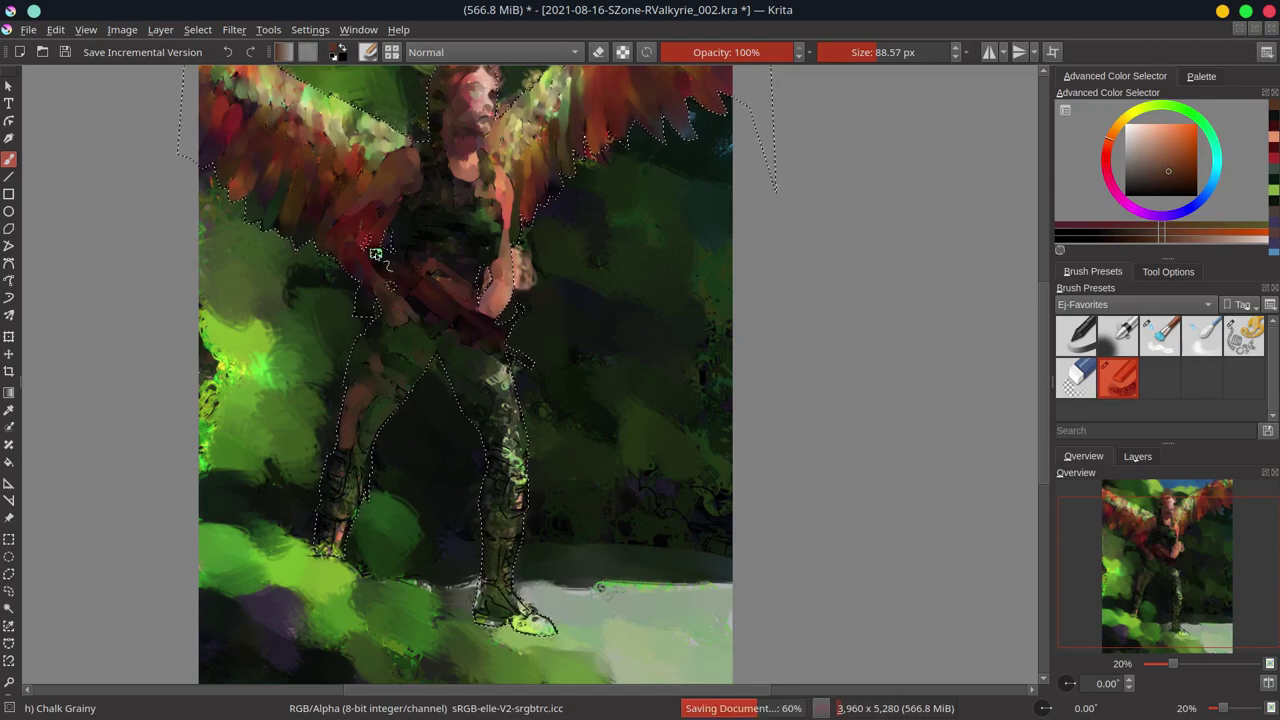
{"action": "key", "text": "slash"}
{"action": "left_click_drag", "start_coordinate": [398, 400], "coordinate": [330, 550]}
{"action": "left_click_drag", "start_coordinate": [515, 245], "coordinate": [505, 410]}
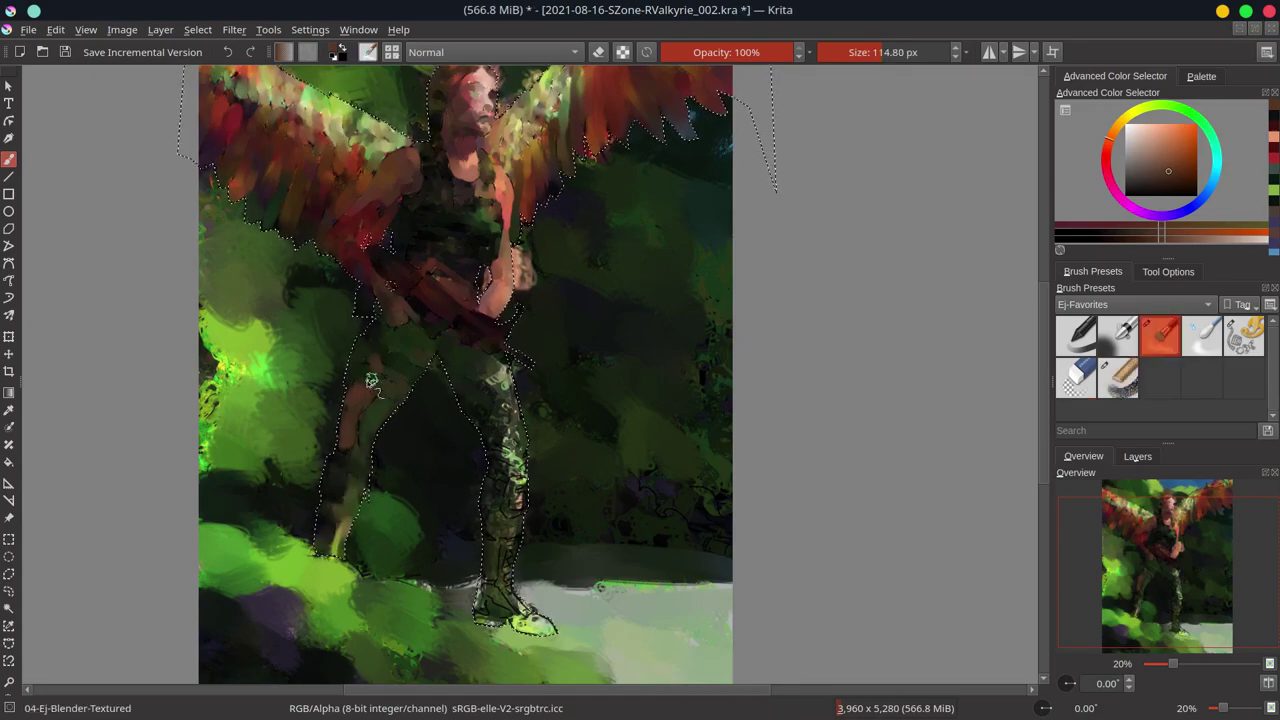
{"action": "left_click_drag", "start_coordinate": [510, 355], "coordinate": [498, 422]}
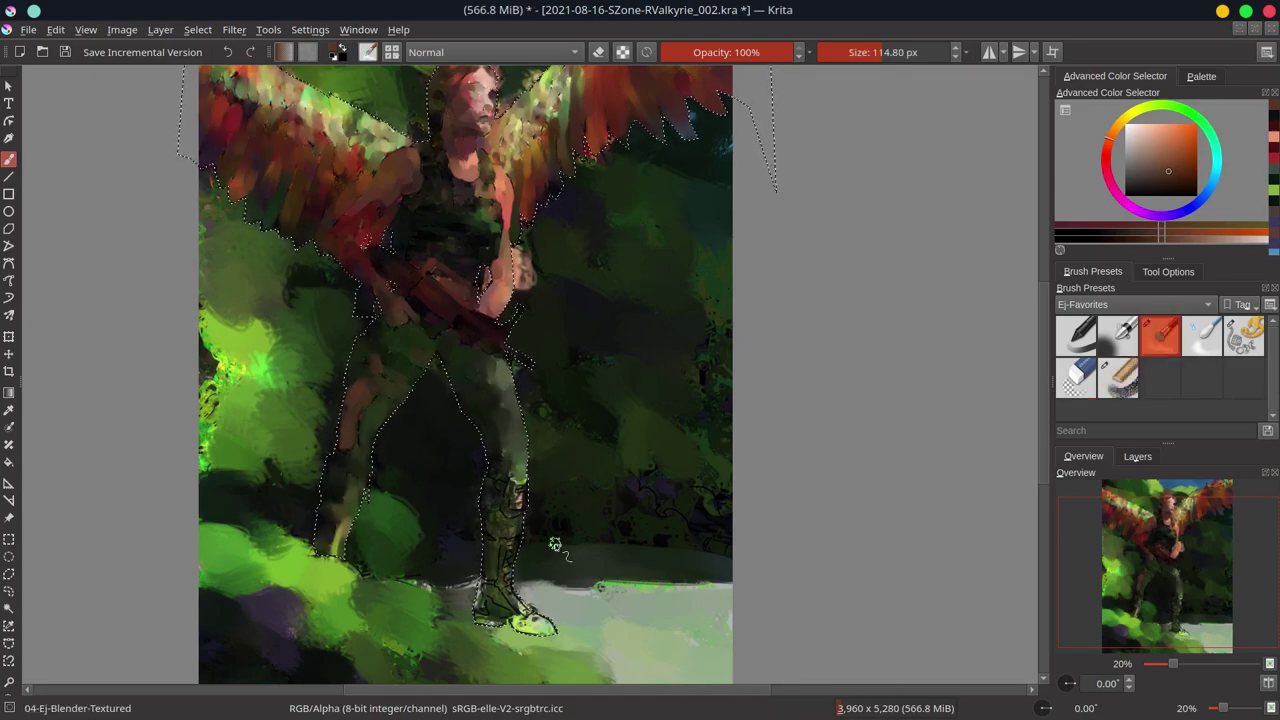
{"action": "left_click_drag", "start_coordinate": [513, 537], "coordinate": [497, 611]}
{"action": "key", "text": "ctrl+s"}
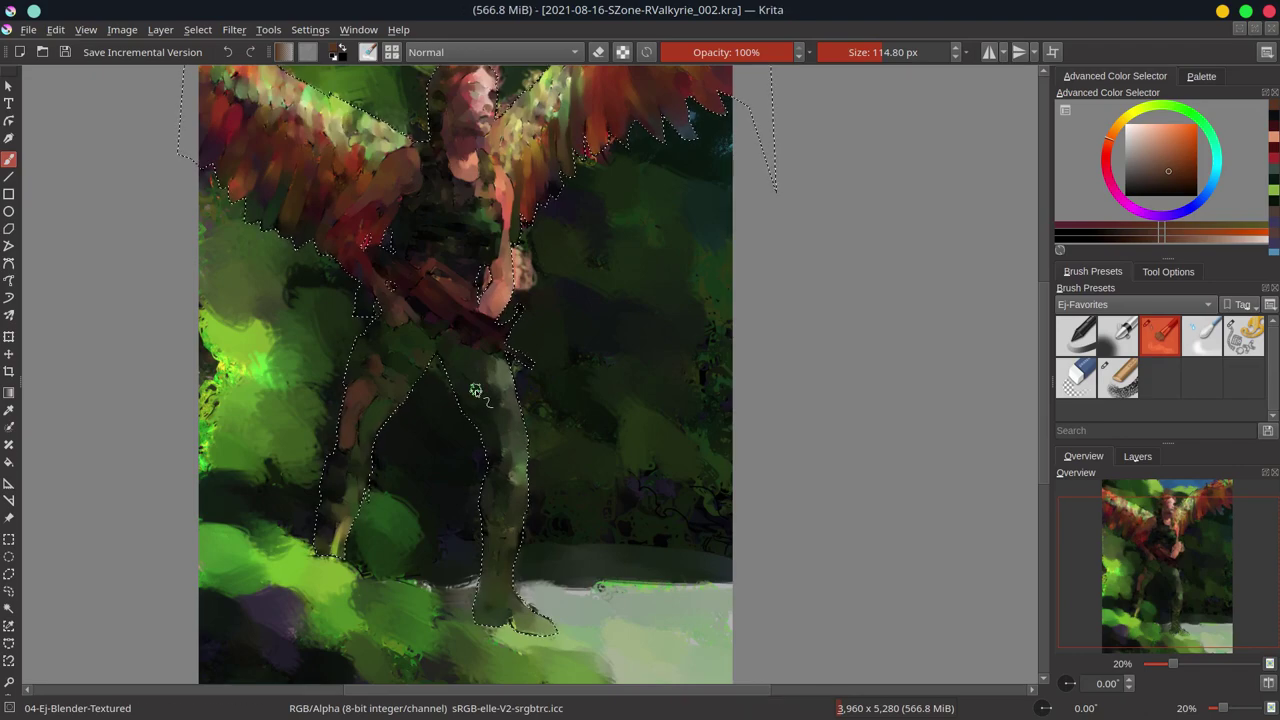
{"action": "key", "text": "minus"}
{"action": "key", "text": "minus"}
- Paint dark purple chalk strokes to the right of the figure
{"action": "key", "text": "slash"}
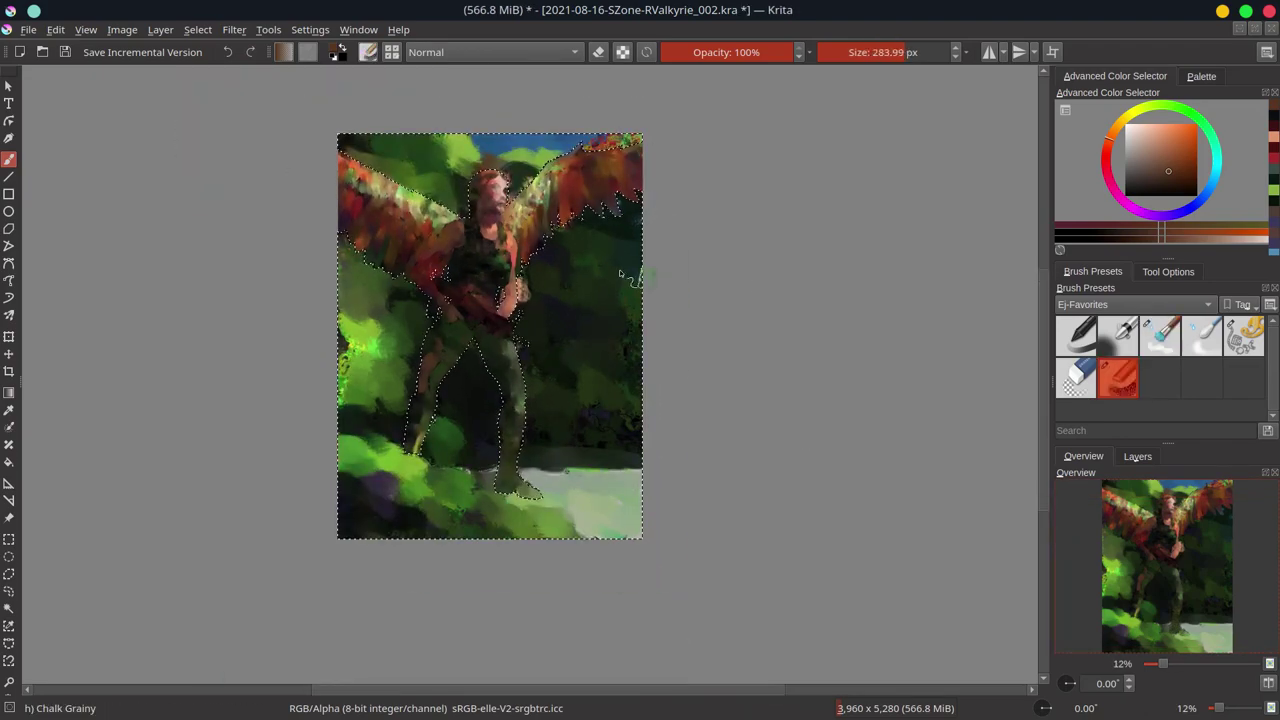
{"action": "left_click", "coordinate": [384, 170], "text": "ctrl"}
{"action": "left_click", "coordinate": [1176, 212]}
{"action": "left_click_drag", "start_coordinate": [548, 290], "coordinate": [563, 329]}
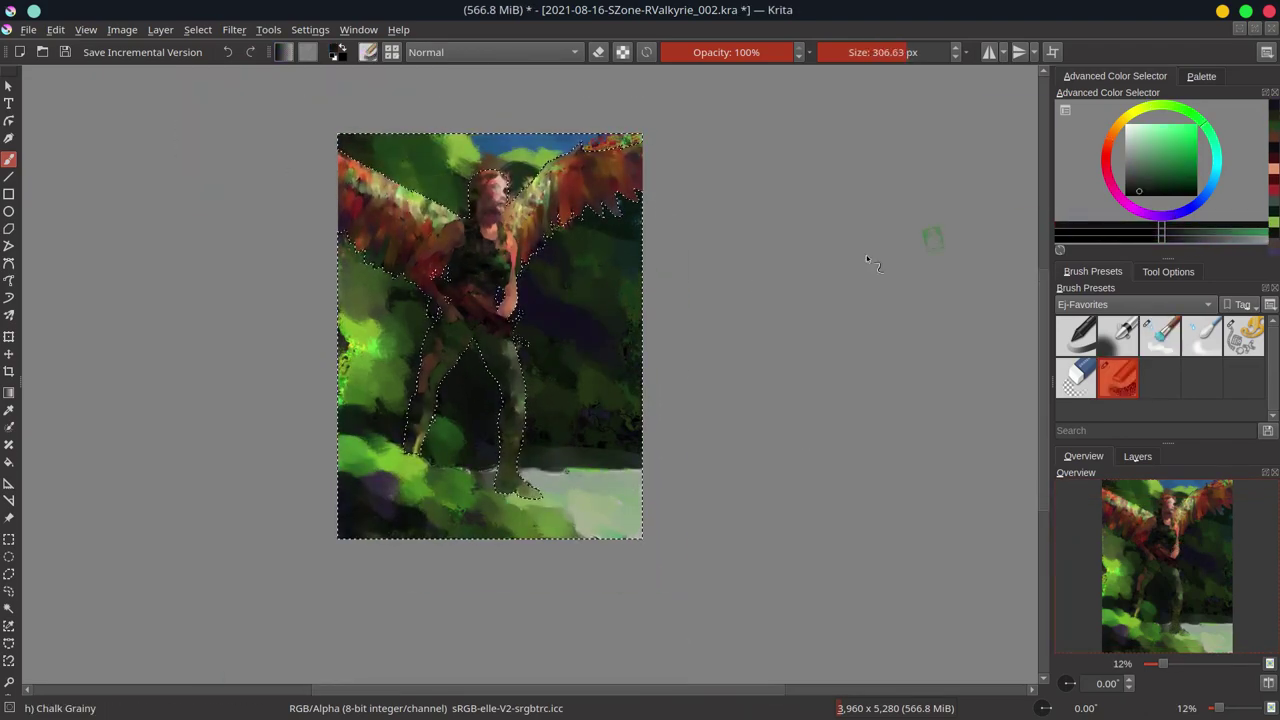
- Paint lighter green chalk strokes on the left hills with a smaller brush
{"action": "left_click", "coordinate": [471, 360], "text": "ctrl"}
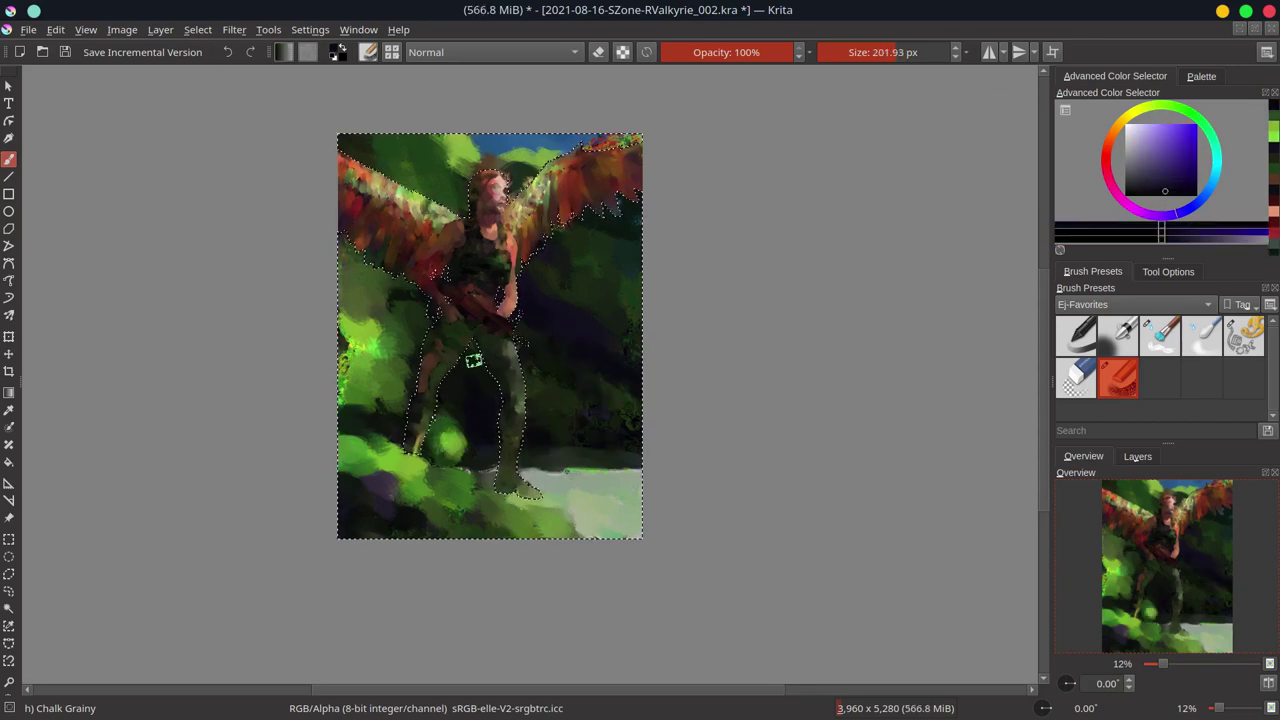
{"action": "key", "text": "bracketleft"}
{"action": "left_click_drag", "start_coordinate": [370, 340], "coordinate": [360, 395]}
{"action": "left_click", "coordinate": [372, 340], "text": "ctrl"}
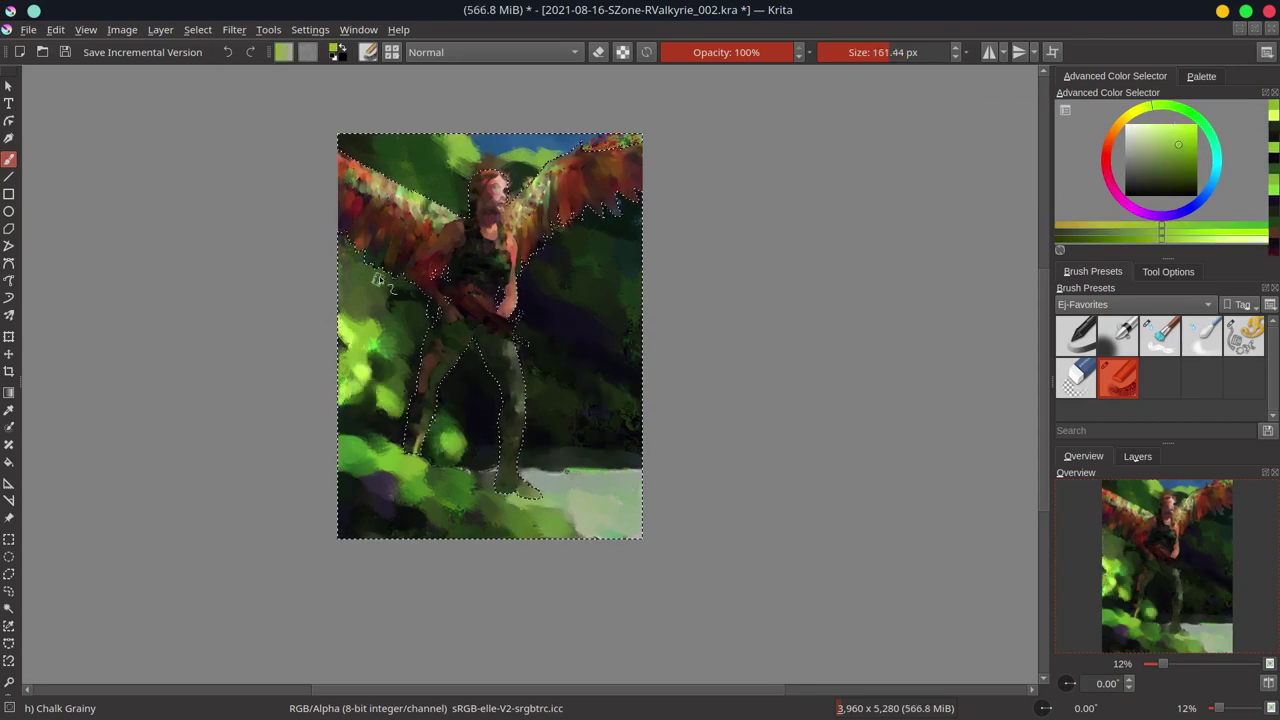
{"action": "left_click_drag", "start_coordinate": [365, 330], "coordinate": [370, 305]}
{"action": "left_click", "coordinate": [377, 343], "text": "ctrl"}
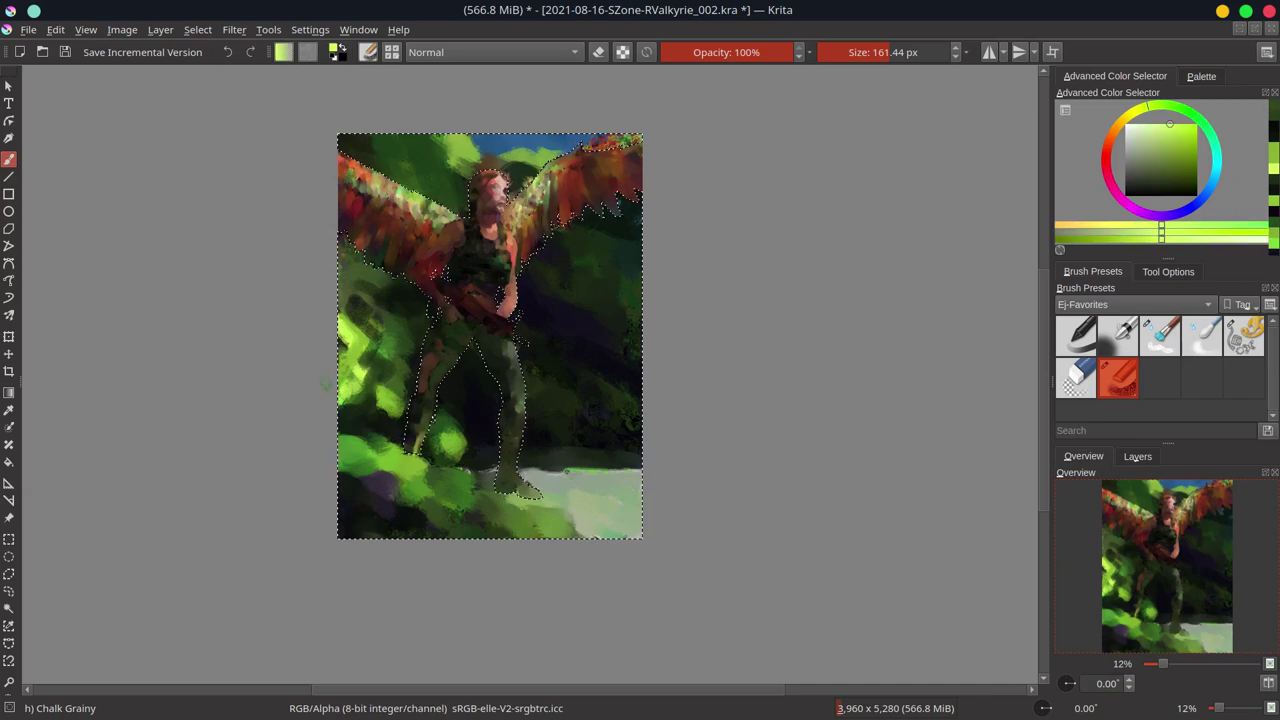
- Lighten the ground near the feet in pale grey-green and add dark foreground marks
{"action": "left_click", "coordinate": [520, 478], "text": "ctrl"}
{"action": "left_click_drag", "start_coordinate": [490, 476], "coordinate": [450, 475]}
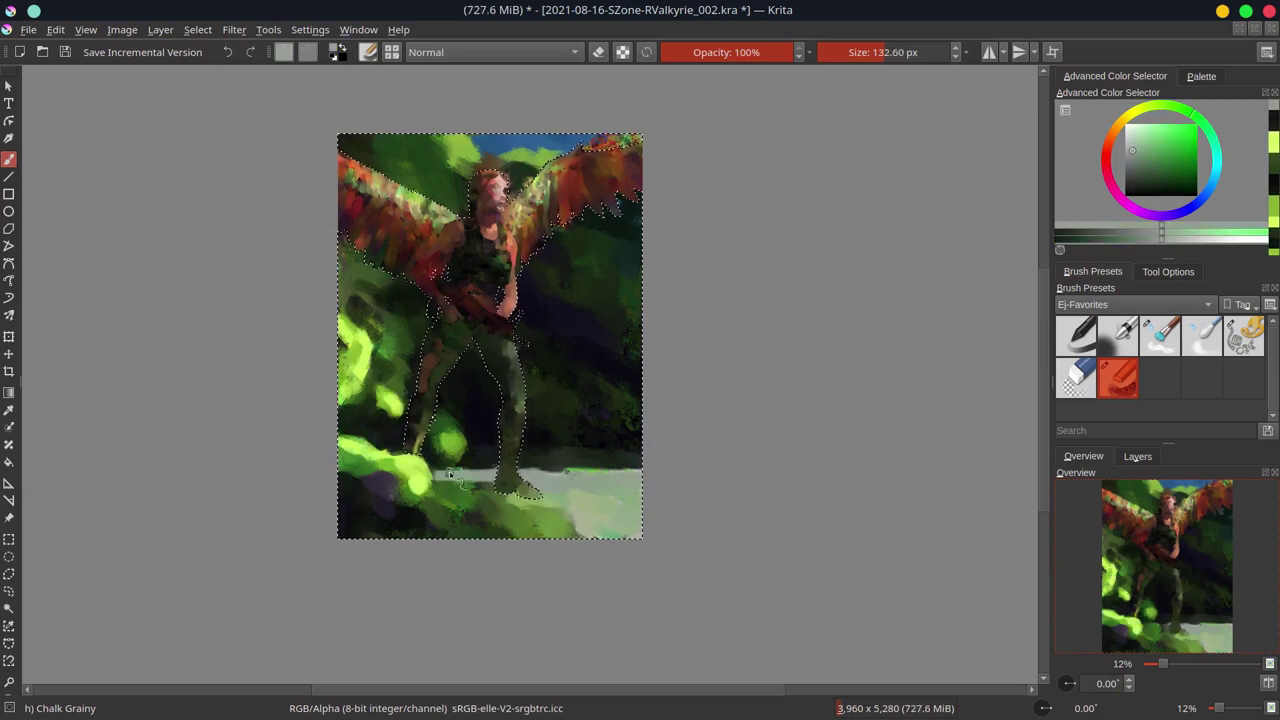
{"action": "left_click", "coordinate": [482, 485], "text": "ctrl"}
{"action": "mouse_move", "coordinate": [528, 471]}
{"action": "left_mouse_down"}
{"action": "mouse_move", "coordinate": [635, 470]}
{"action": "mouse_move", "coordinate": [537, 488]}
{"action": "left_mouse_up"}
{"action": "left_click", "coordinate": [463, 500], "text": "ctrl"}
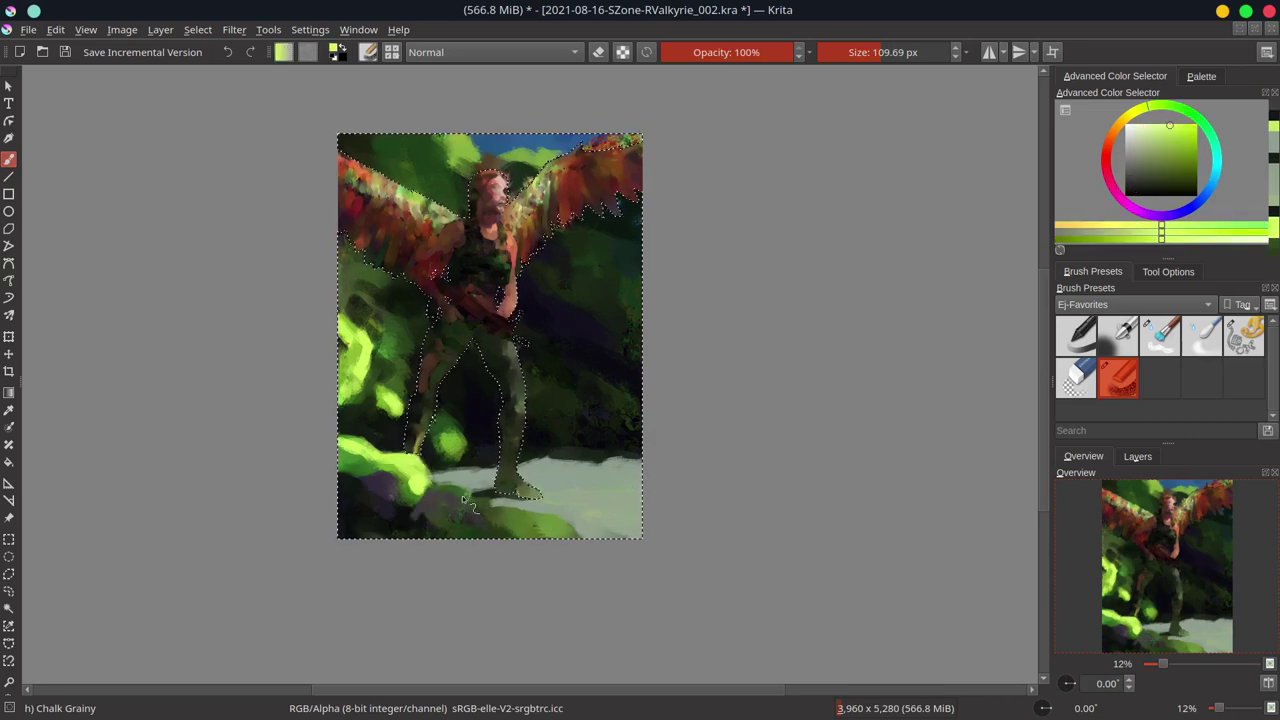
{"action": "left_click", "coordinate": [493, 515], "text": "ctrl"}
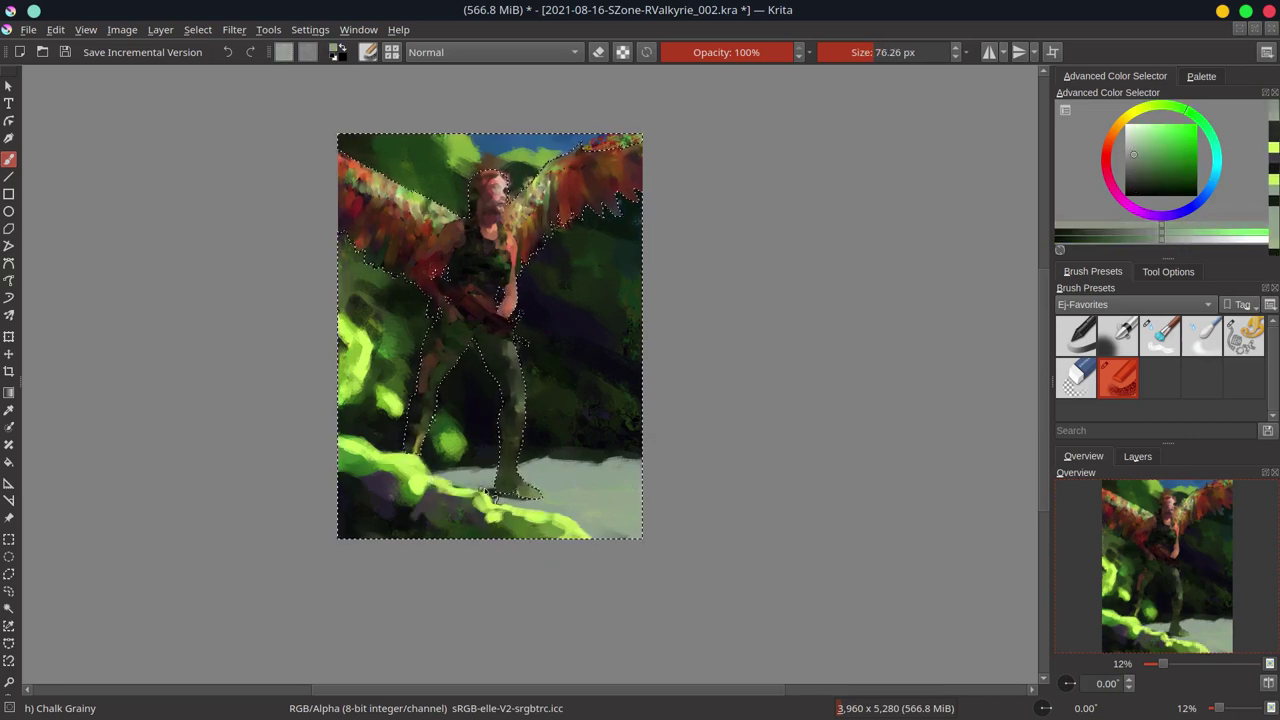
{"action": "mouse_move", "coordinate": [430, 500]}
{"action": "left_mouse_down"}
{"action": "mouse_move", "coordinate": [356, 482]}
{"action": "mouse_move", "coordinate": [400, 505]}
{"action": "left_mouse_up"}
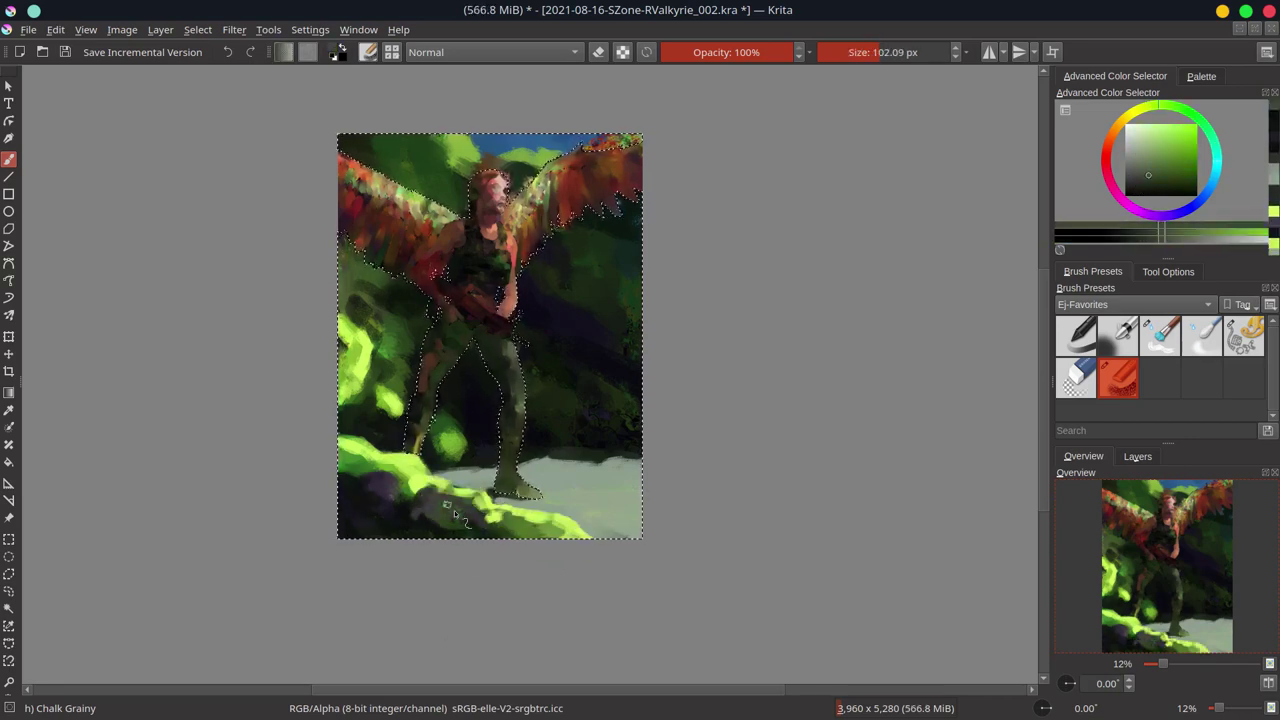
- Dab dark green near the right wing, undo one dab, and save
{"action": "left_click", "coordinate": [540, 402], "text": "ctrl"}
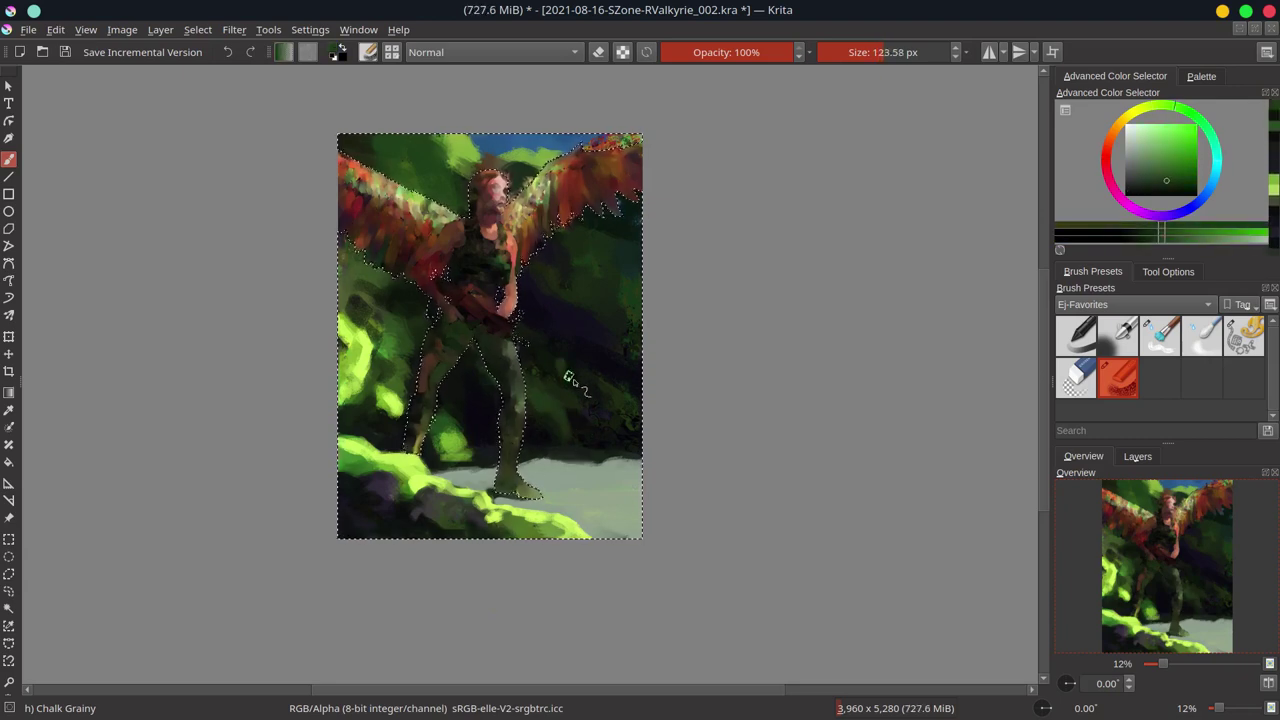
{"action": "left_click", "coordinate": [522, 316], "text": "ctrl"}
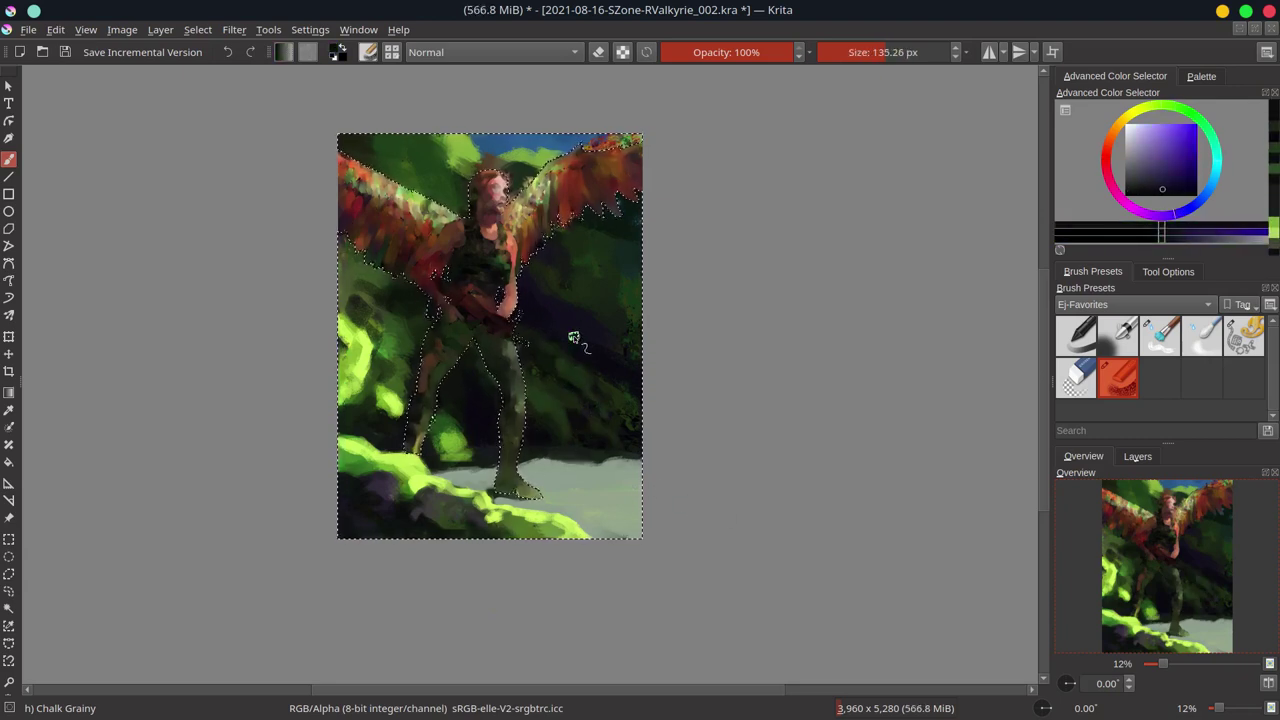
{"action": "left_click", "coordinate": [606, 234], "text": "ctrl"}
{"action": "left_click", "coordinate": [590, 195]}
{"action": "key", "text": "ctrl+z"}
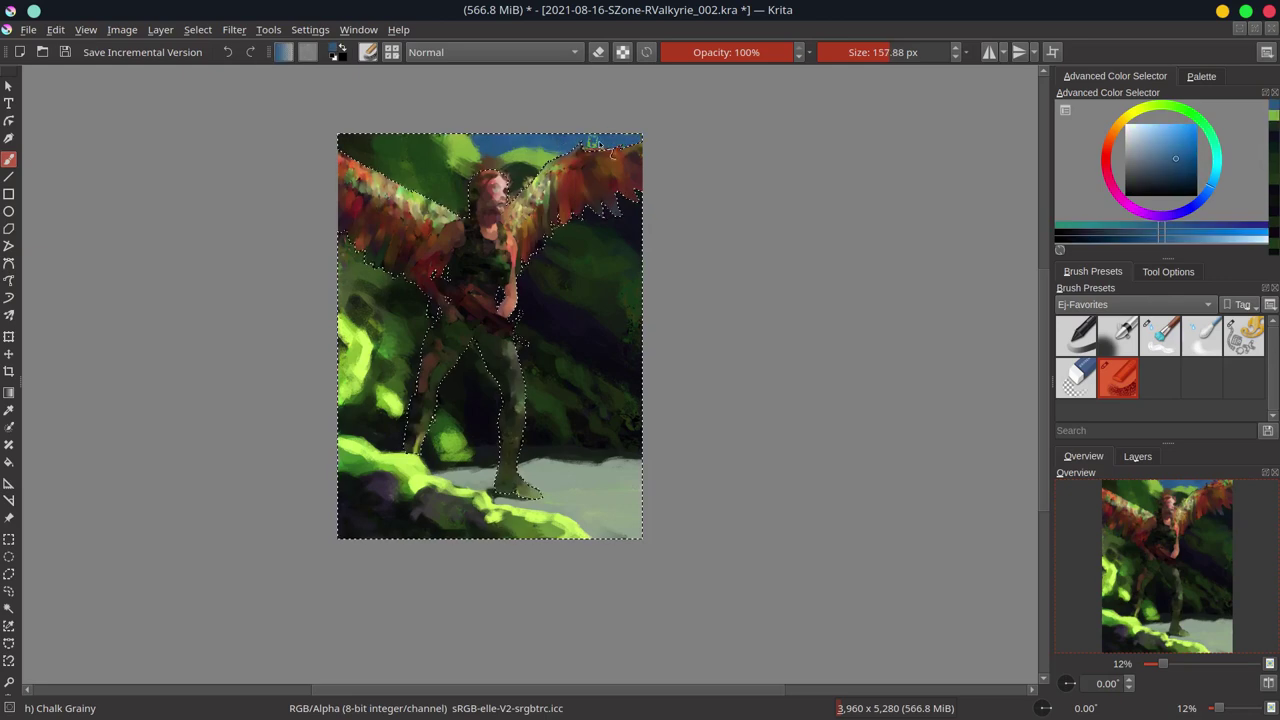
{"action": "left_click", "coordinate": [345, 192], "text": "ctrl"}
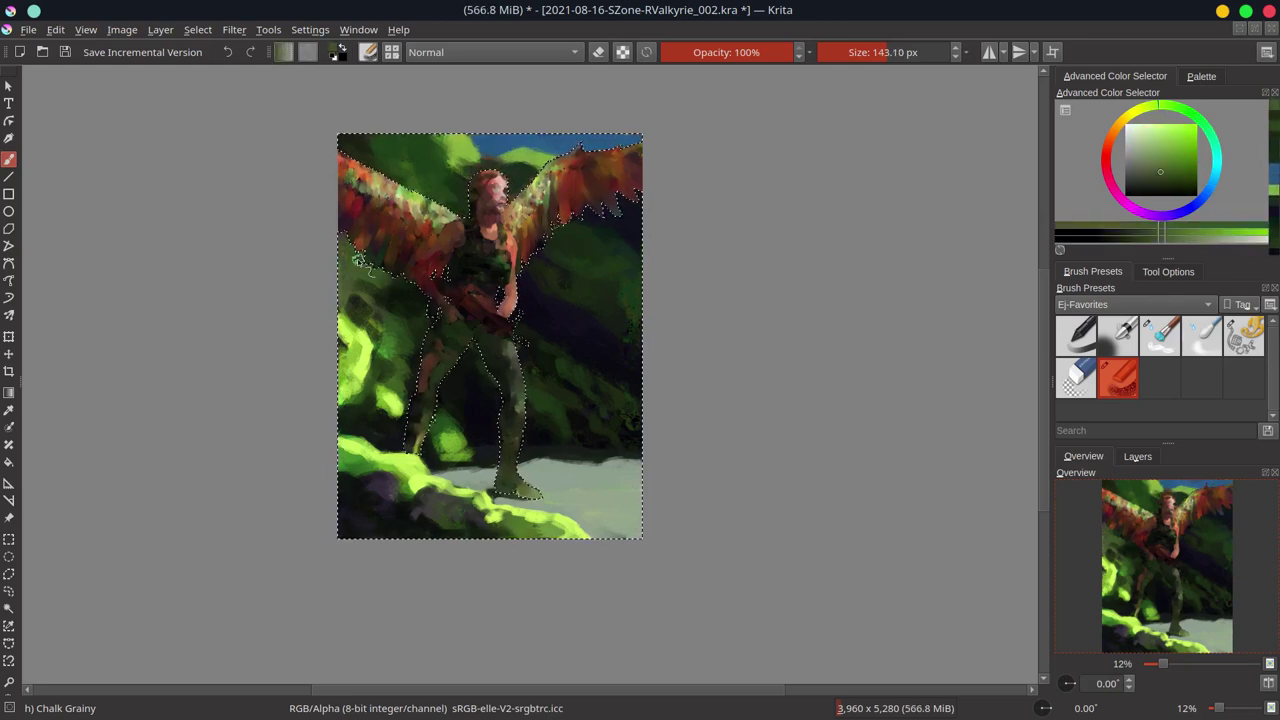
{"action": "left_click", "coordinate": [636, 322], "text": "ctrl"}
{"action": "key", "text": "ctrl+s"}
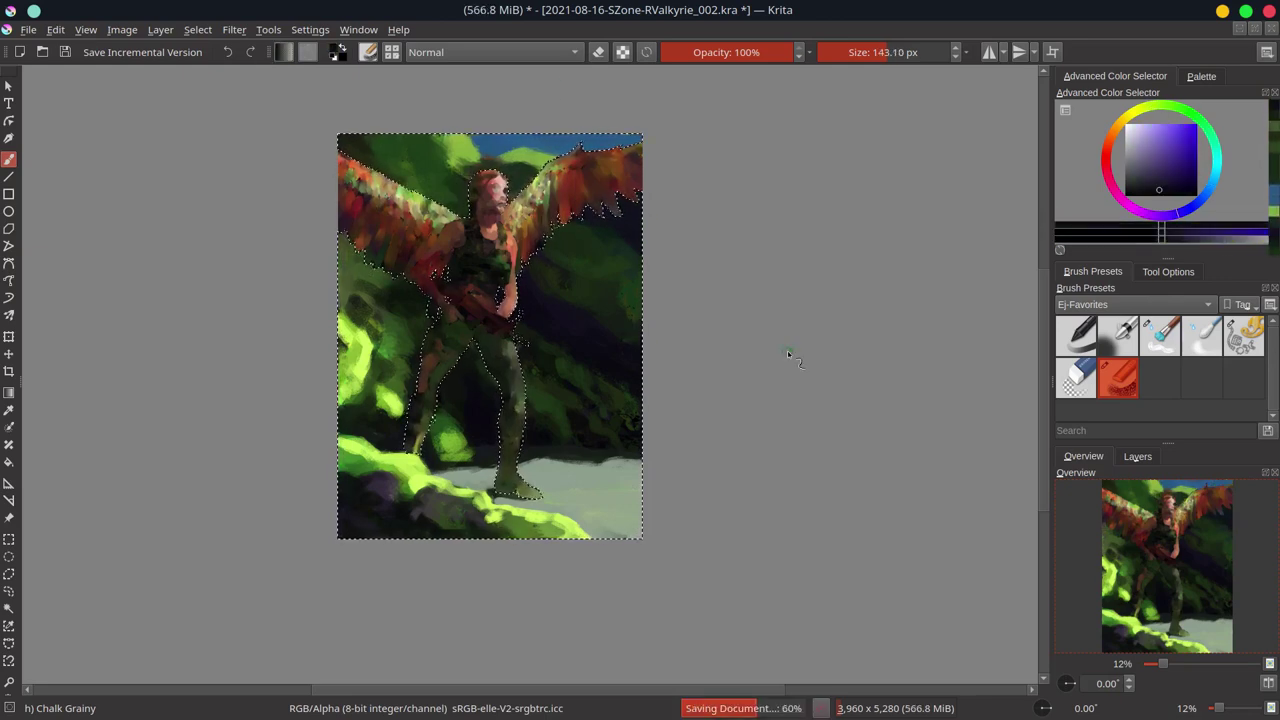
{"action": "scroll", "coordinate": [787, 350], "scroll_direction": "up", "scroll_amount": 1}
- Paint a light yellow-green stroke on the top hill and save
{"action": "left_click", "coordinate": [197, 29]}
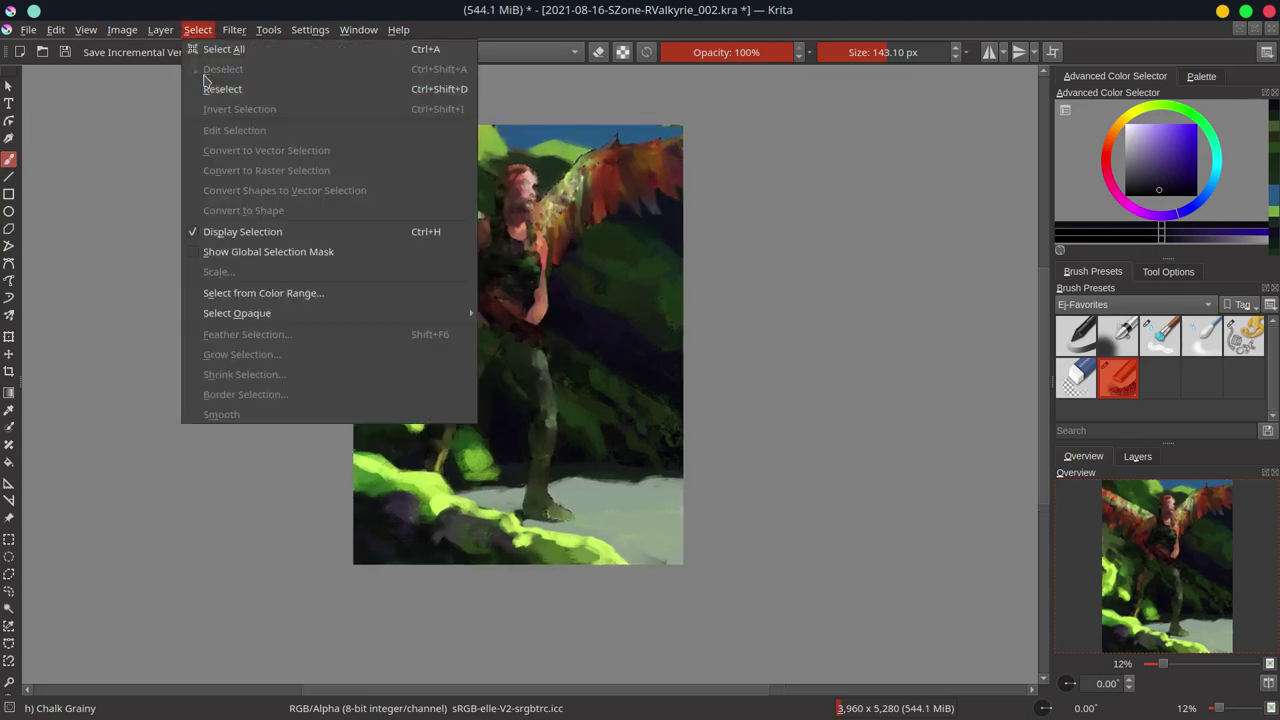
{"action": "key", "text": "Escape"}
{"action": "left_click", "coordinate": [567, 197], "text": "ctrl"}
{"action": "left_click", "coordinate": [571, 268], "text": "ctrl"}
{"action": "key", "text": "ctrl+s"}
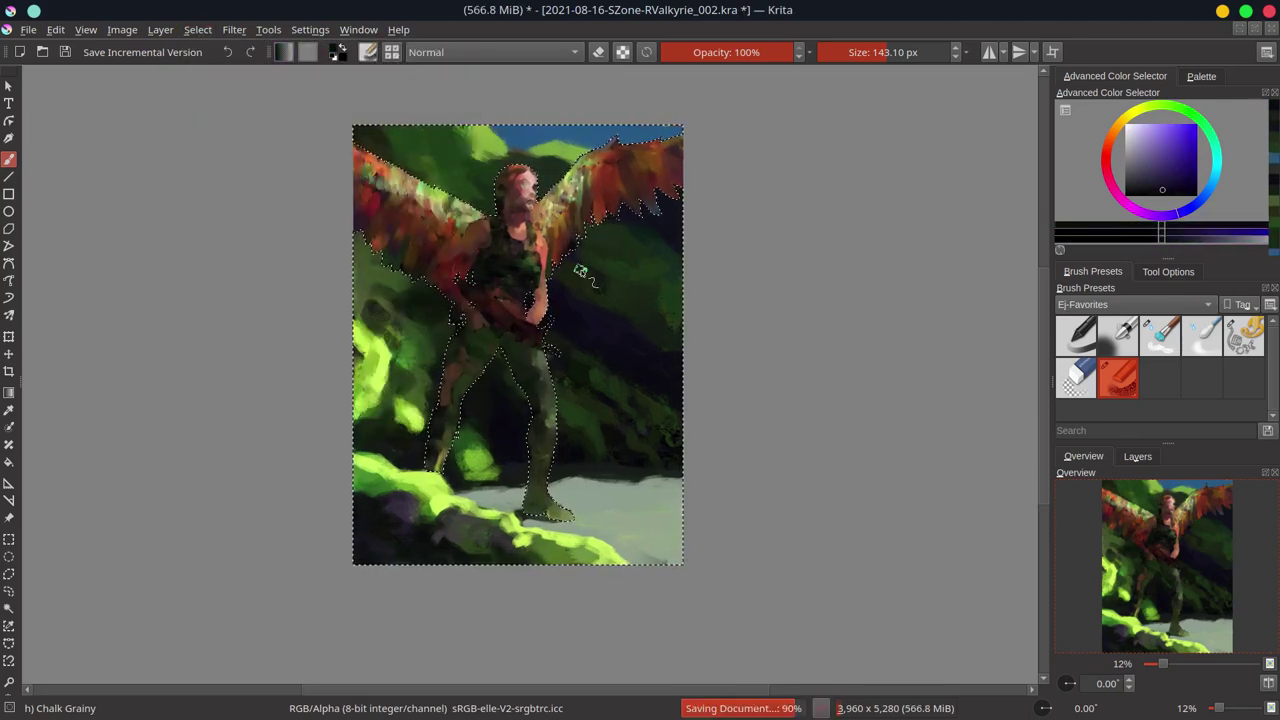
{"action": "left_click", "coordinate": [443, 457], "text": "ctrl"}
{"action": "left_click", "coordinate": [497, 138], "text": "ctrl"}
{"action": "left_click_drag", "start_coordinate": [497, 138], "coordinate": [525, 142]}
{"action": "left_click", "coordinate": [360, 272], "text": "ctrl"}
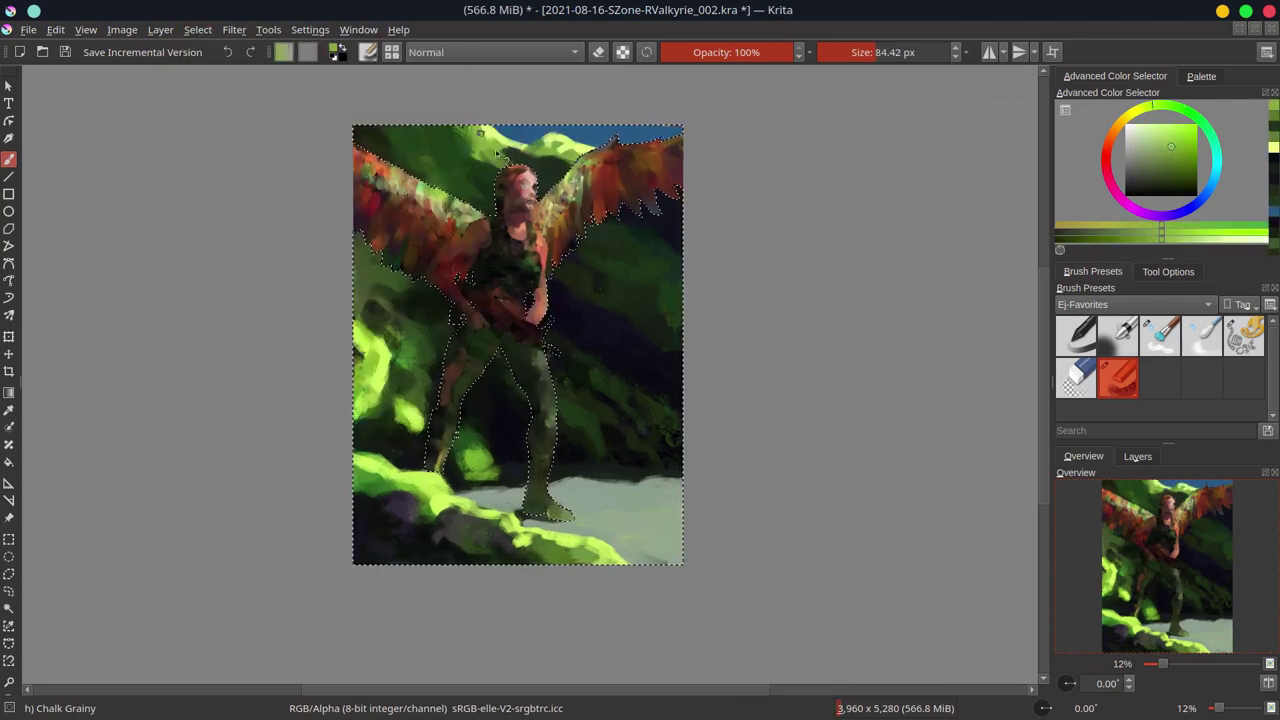
{"action": "key", "text": "ctrl+s"}
- Clear the figure selection, save, and bring up the brush and layer panels
{"action": "left_click", "coordinate": [197, 29]}
{"action": "left_click", "coordinate": [240, 68]}
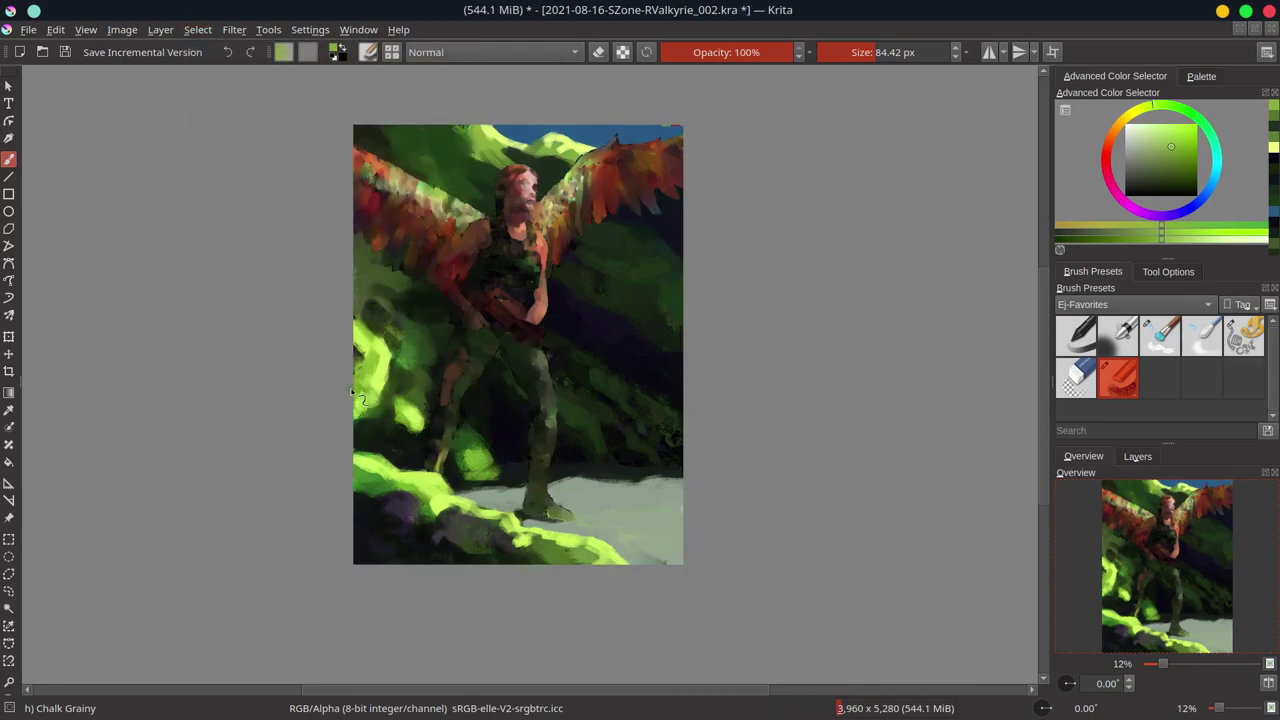
{"action": "key", "text": "ctrl+s"}
{"action": "left_click", "coordinate": [1168, 271]}
{"action": "left_click", "coordinate": [1100, 272]}
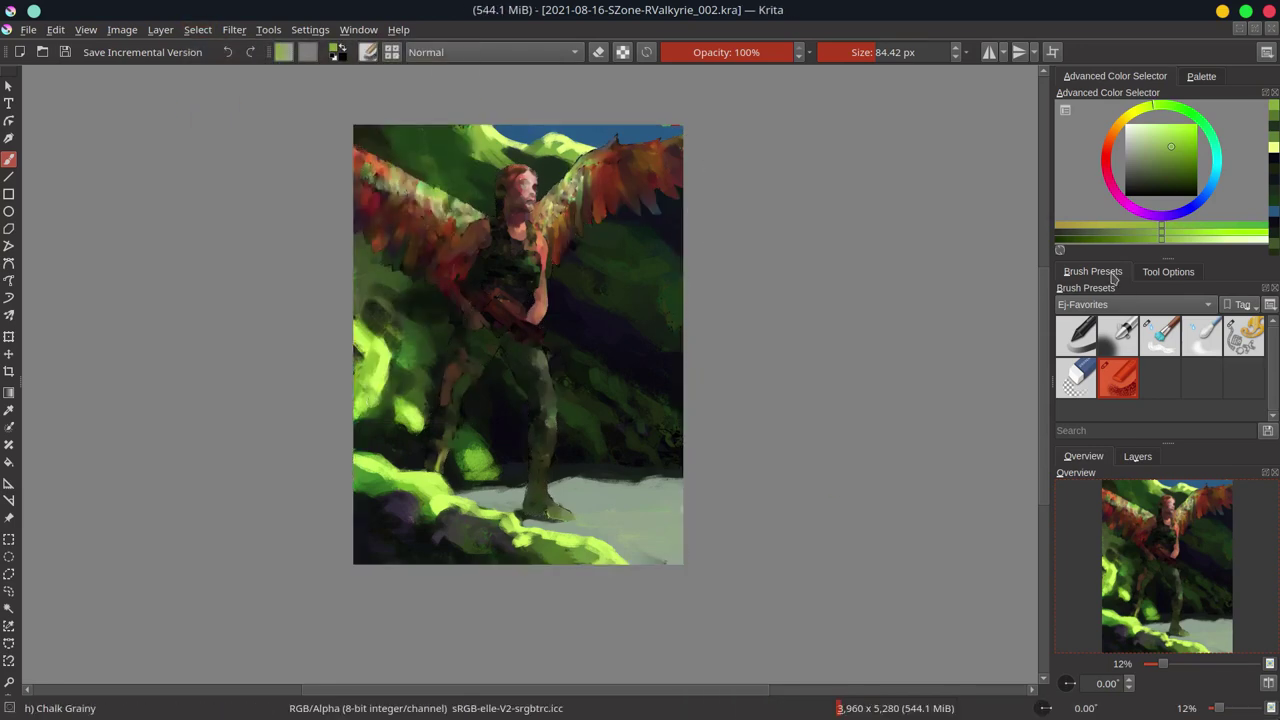
{"action": "left_click", "coordinate": [1152, 459]}
- Delete the Copy of og layer and restore the selection around the figure
{"action": "right_click", "coordinate": [999, 424]}
{"action": "left_click", "coordinate": [999, 360]}
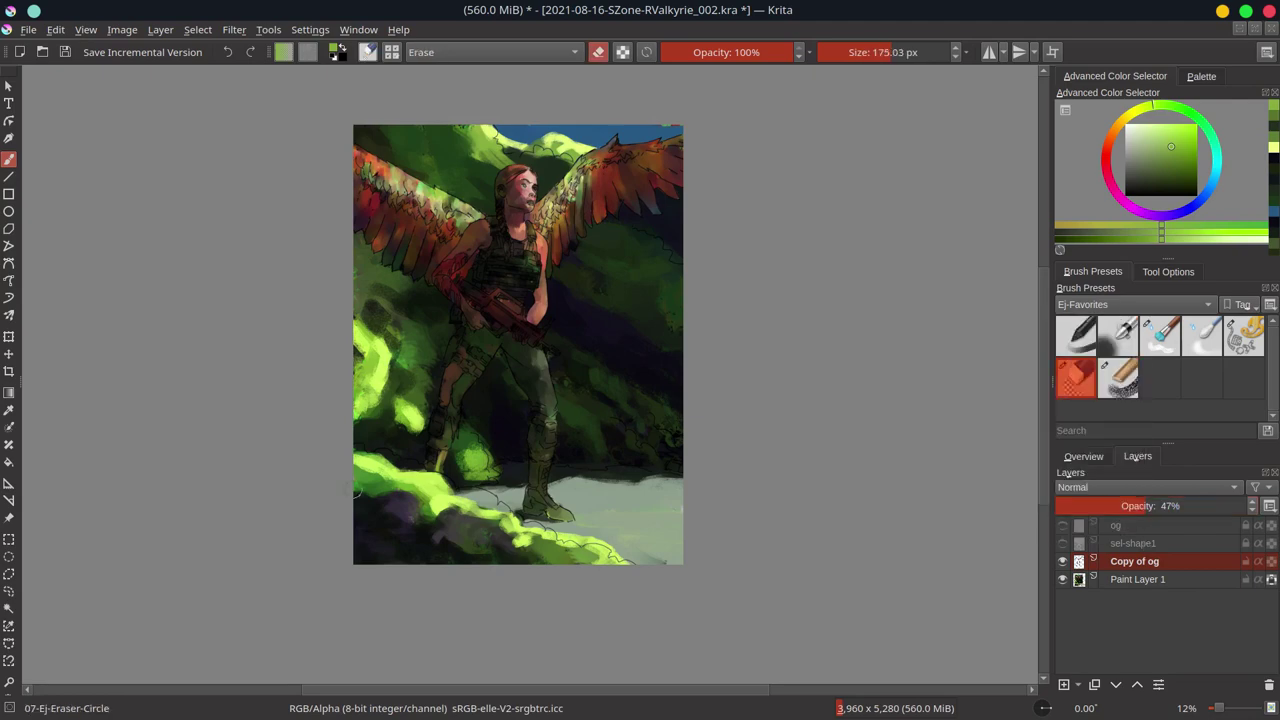
{"action": "left_click", "coordinate": [1062, 579]}
{"action": "key", "text": "ctrl+z"}
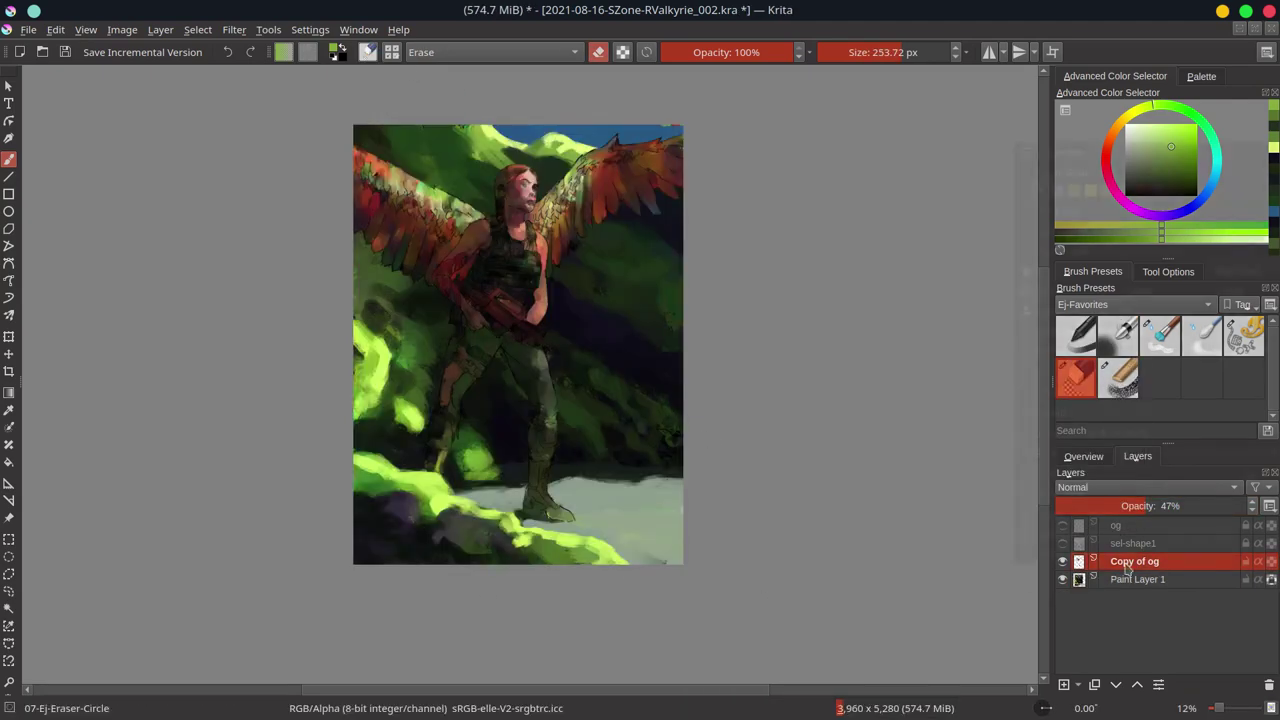
{"action": "key", "text": "ctrl+z"}
{"action": "key", "text": "ctrl+z"}
{"action": "key", "text": "ctrl+z"}
- Paint a bright muted-red Color Dodge highlight on the chest with a larger Chalk Grainy brush
{"action": "key", "text": "slash"}
{"action": "left_click", "coordinate": [430, 182], "text": "ctrl"}
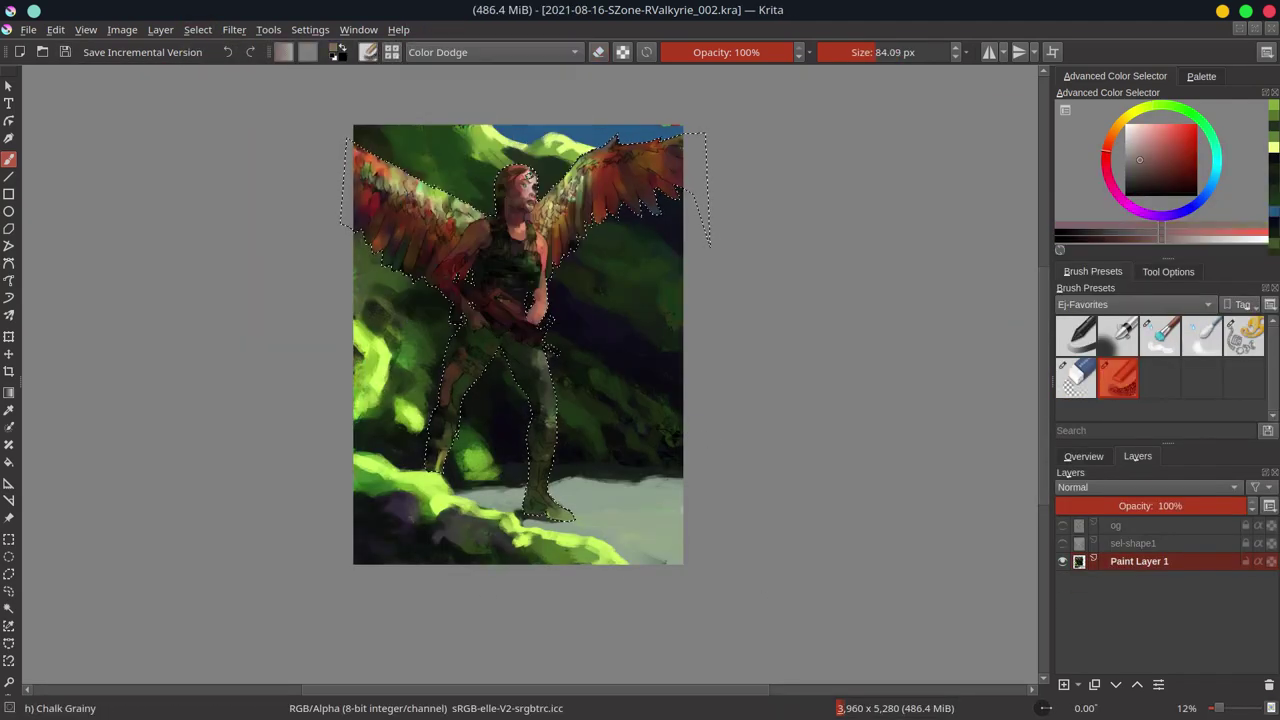
{"action": "left_click_drag", "start_coordinate": [759, 118], "coordinate": [641, 118]}
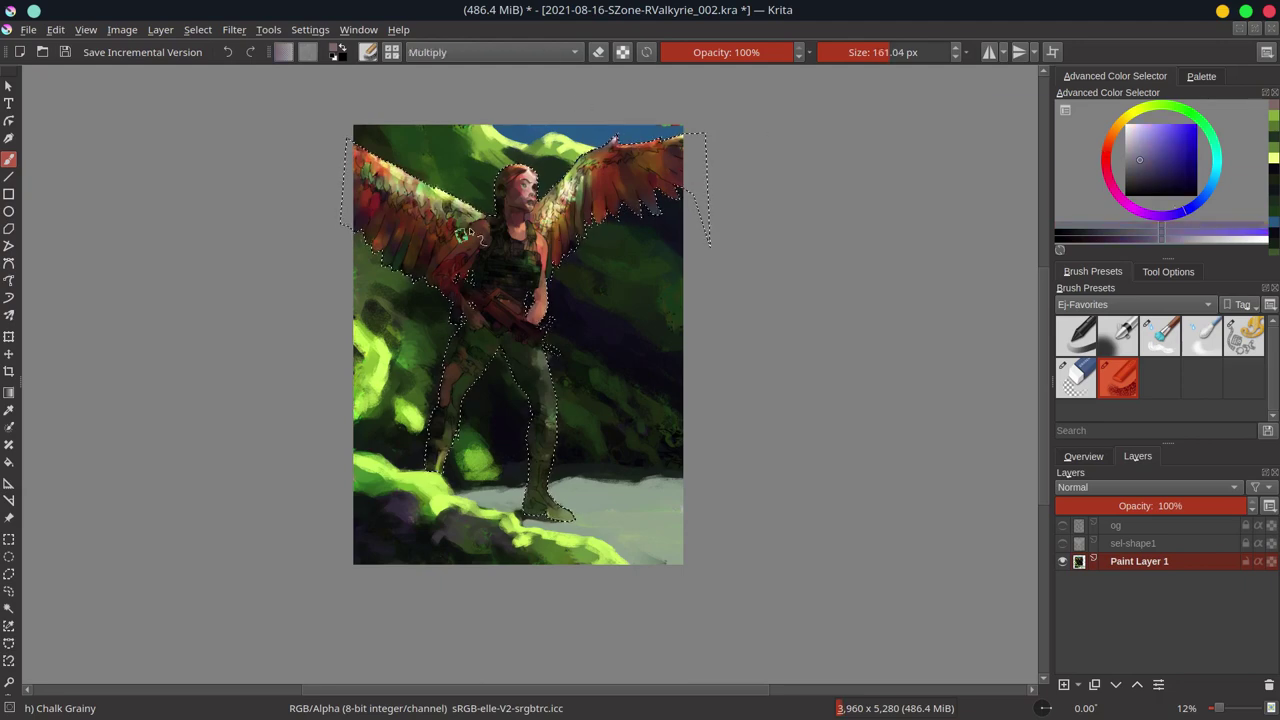
{"action": "key", "text": "ctrl+s"}
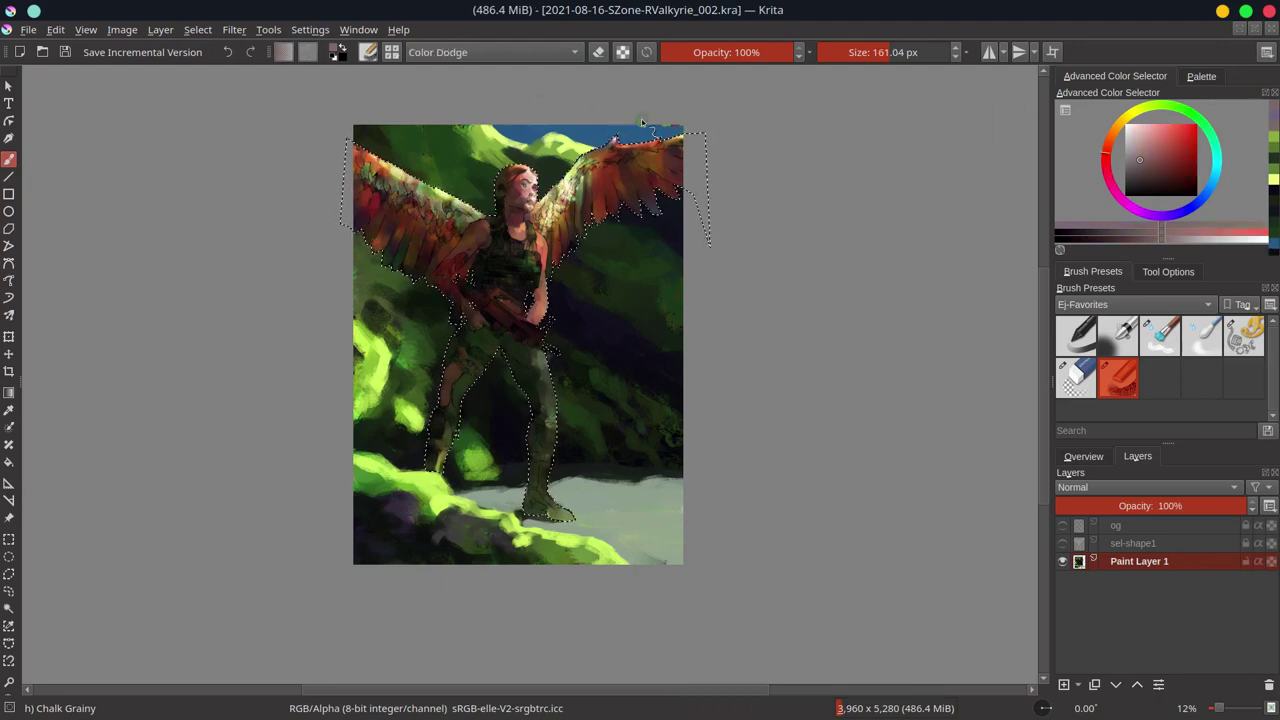
{"action": "mouse_move", "coordinate": [560, 235]}
{"action": "left_mouse_down"}
{"action": "mouse_move", "coordinate": [520, 240]}
{"action": "mouse_move", "coordinate": [530, 250]}
{"action": "left_mouse_up"}
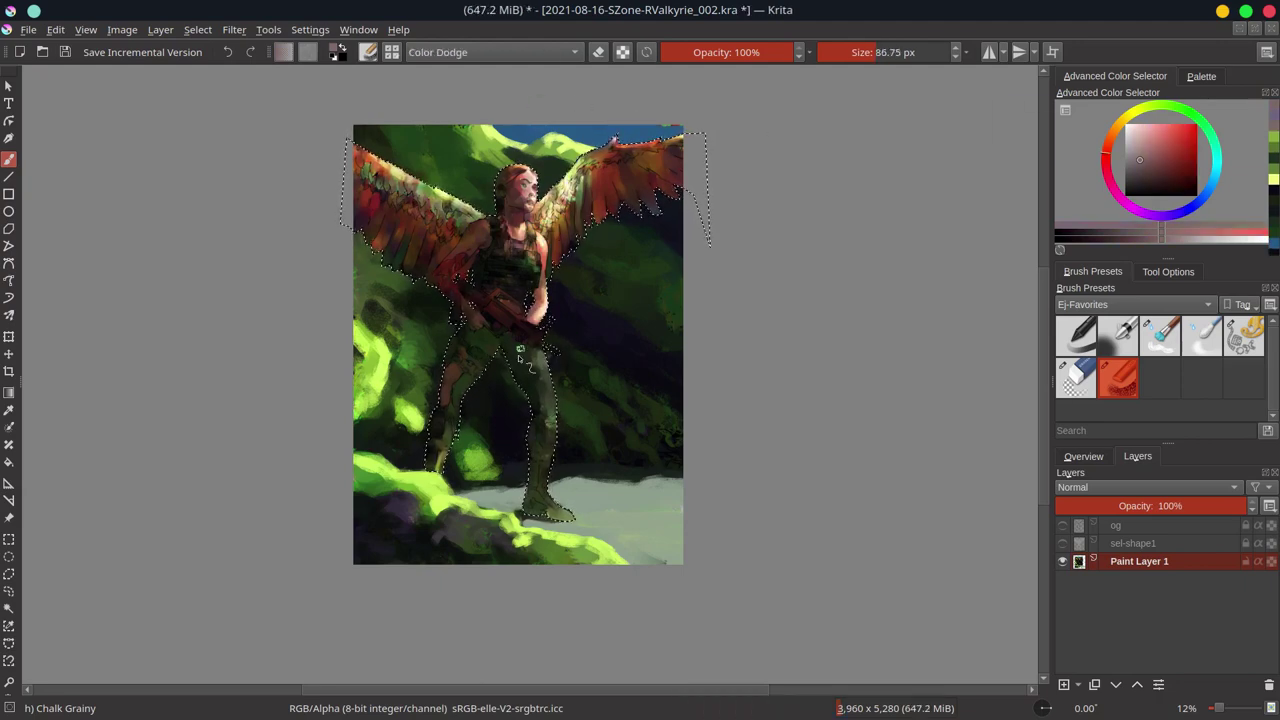
{"action": "left_click", "coordinate": [1083, 456]}
{"action": "key", "text": "ctrl+s"}
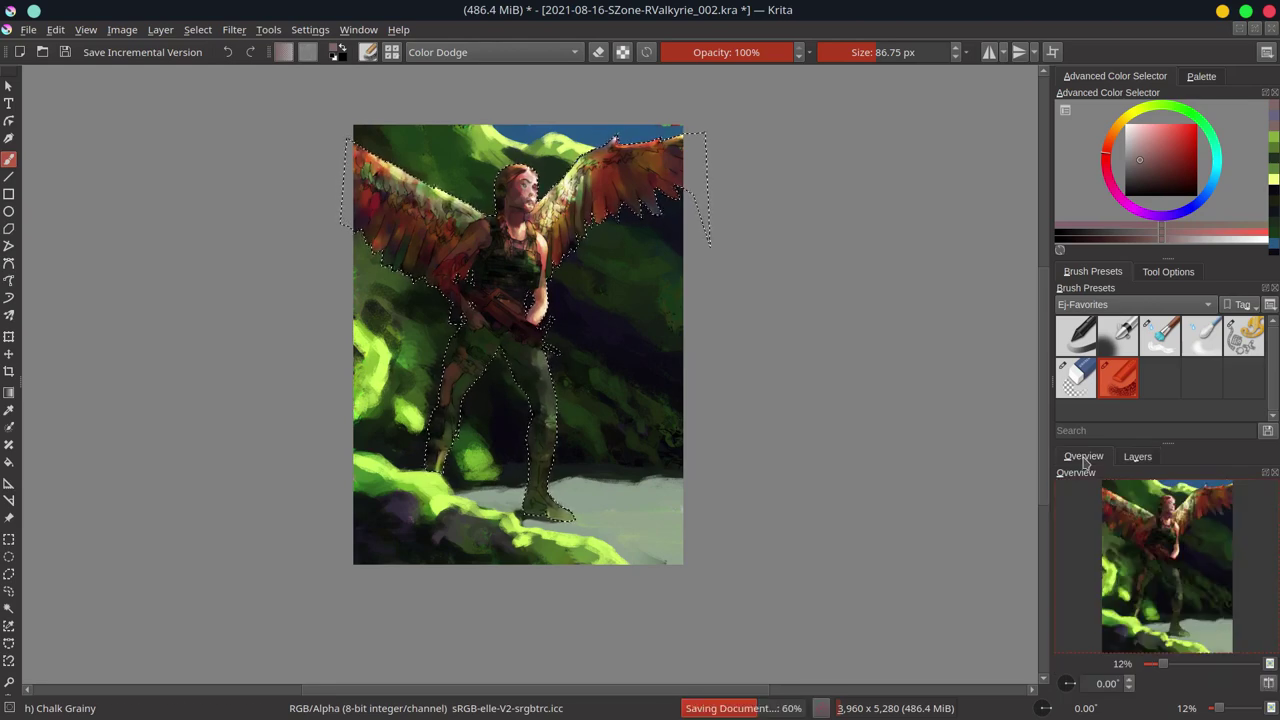
- Brighten the arm and leg with Color Dodge strokes, save, and deselect
{"action": "left_click_drag", "start_coordinate": [522, 298], "coordinate": [548, 390]}
{"action": "left_click_drag", "start_coordinate": [550, 345], "coordinate": [558, 518]}
{"action": "key", "text": "ctrl+s"}
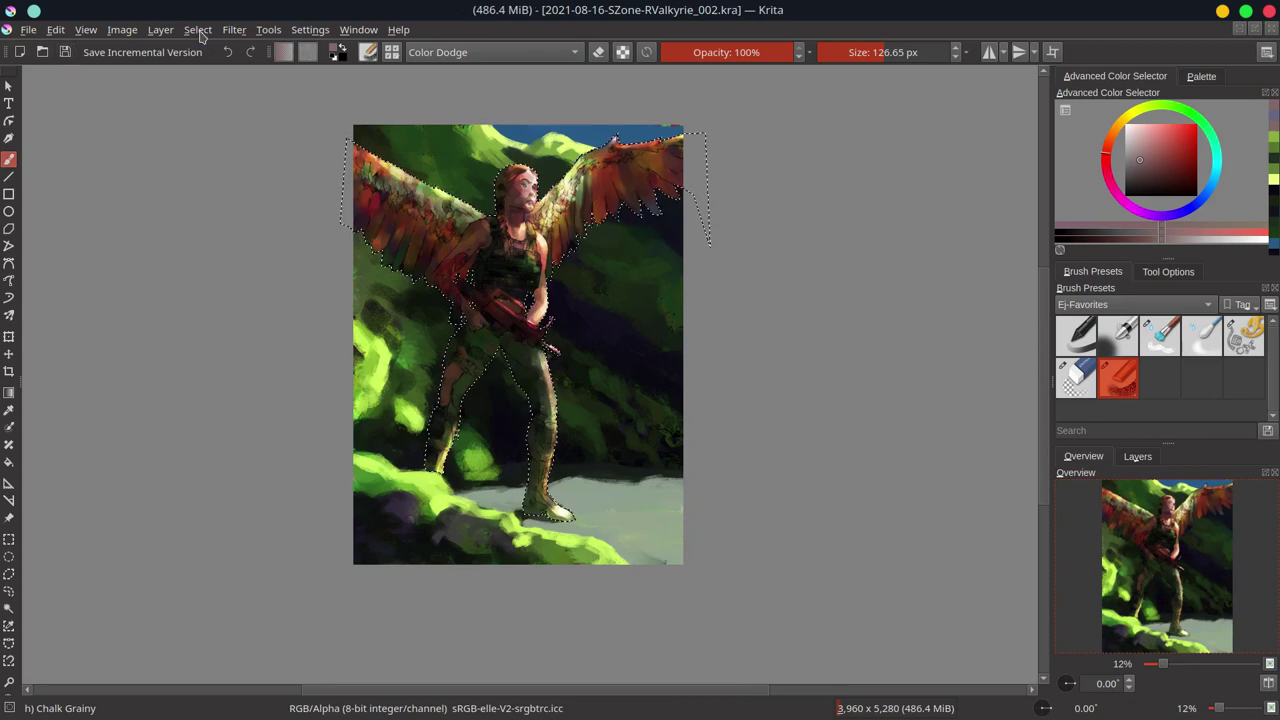
{"action": "key", "text": "ctrl+shift+a"}
{"action": "scroll", "coordinate": [573, 428], "scroll_direction": "up", "scroll_amount": 10}
{"action": "scroll", "coordinate": [573, 428], "scroll_direction": "down", "scroll_amount": 5}
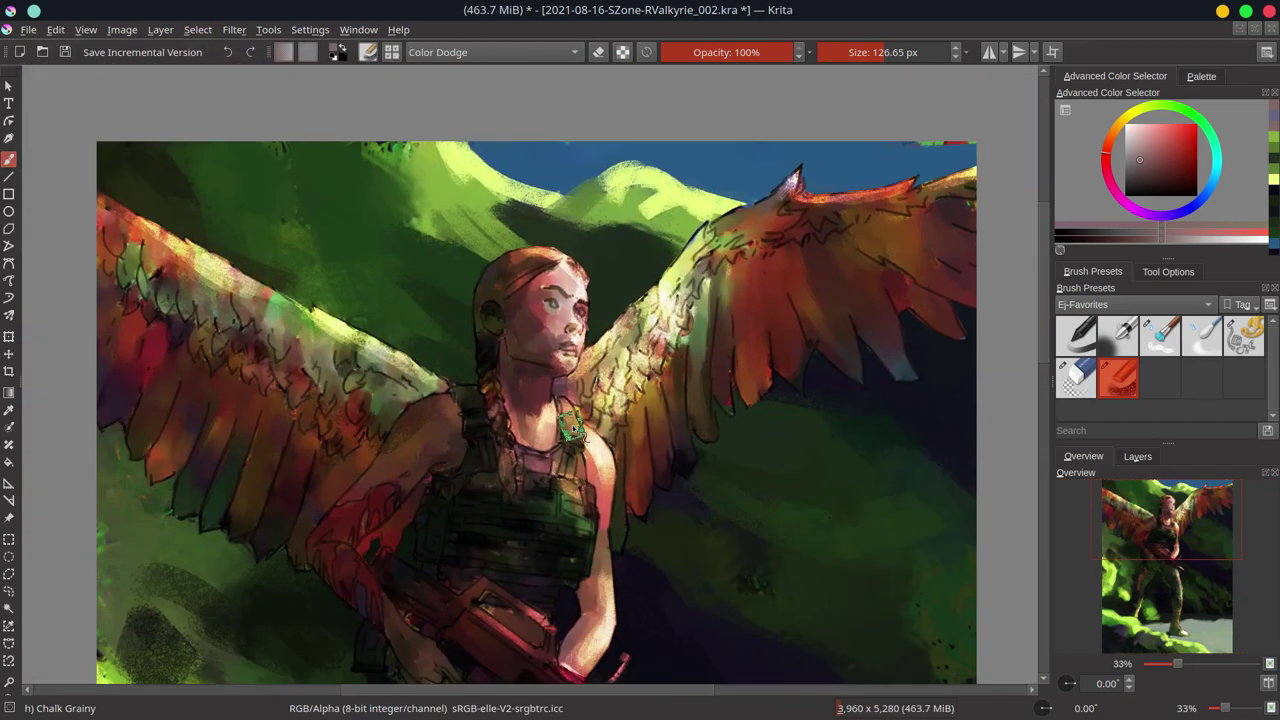
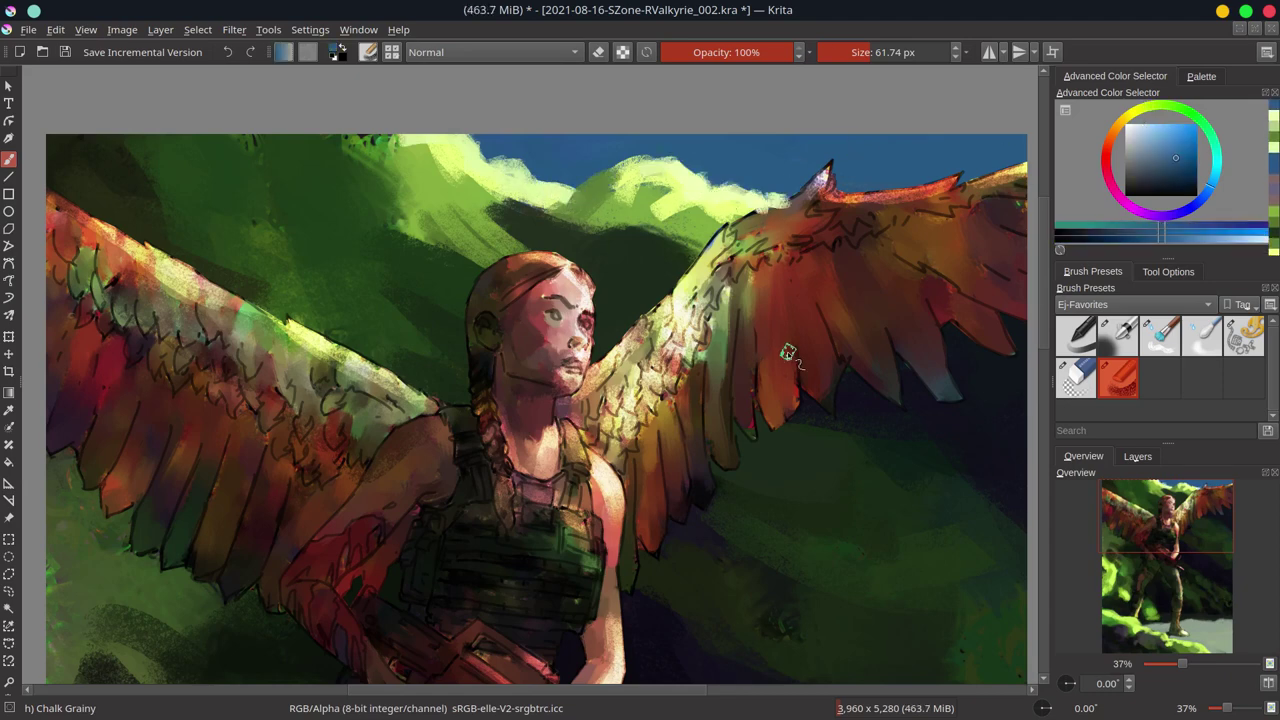
- Shade the wings and the wing-neck area in dark bluish-purple with the 02-Ej-Airbrush-Soft preset
{"action": "key", "text": "slash"}
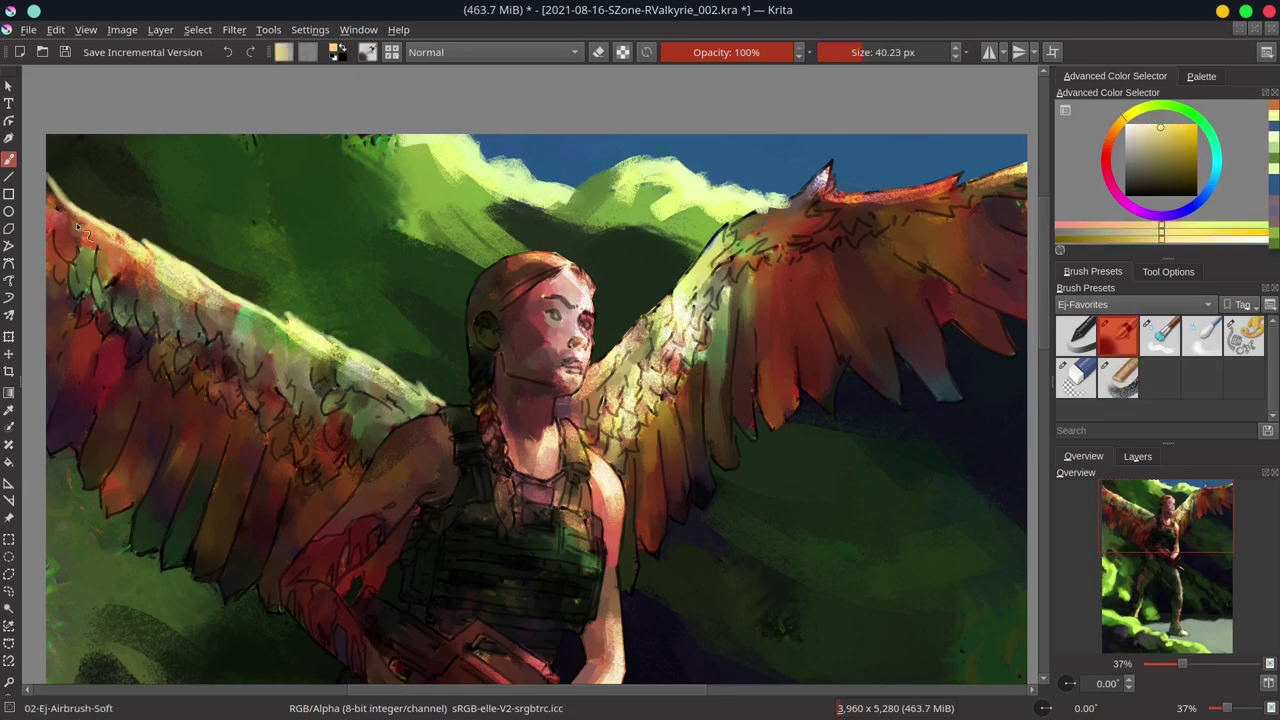
{"action": "left_click_drag", "start_coordinate": [148, 219], "coordinate": [210, 340]}
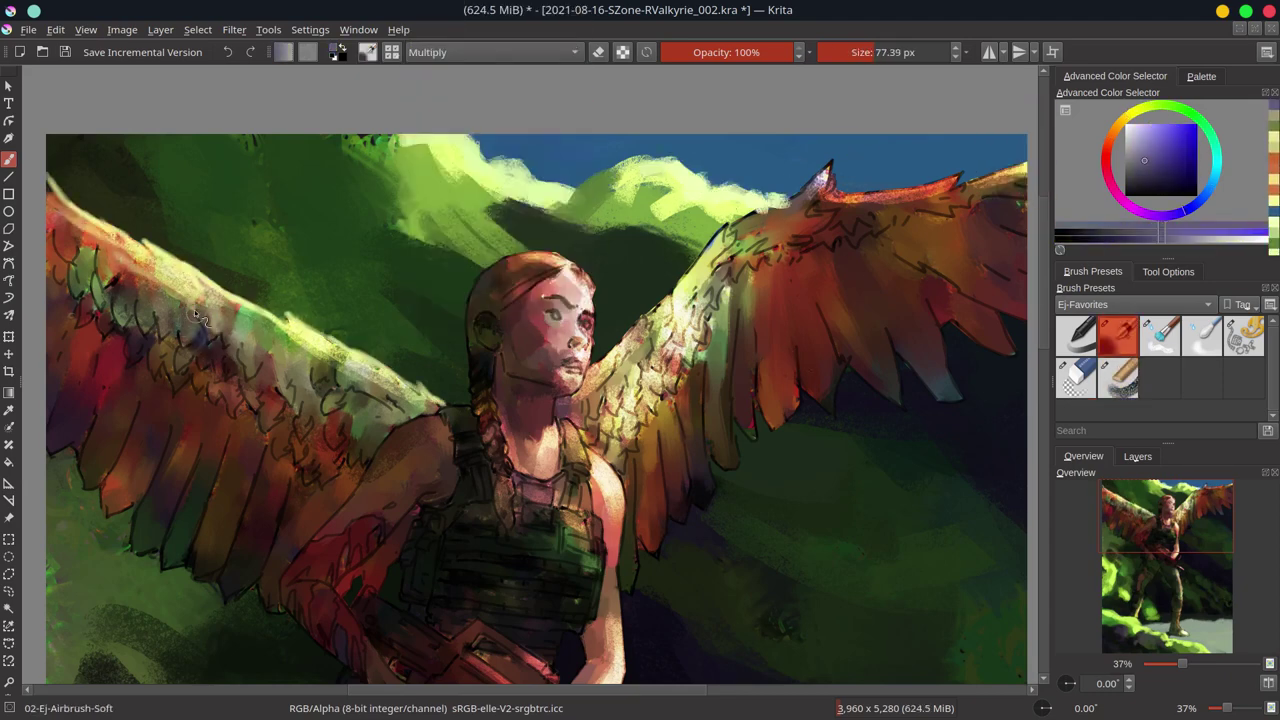
{"action": "key", "text": "m"}
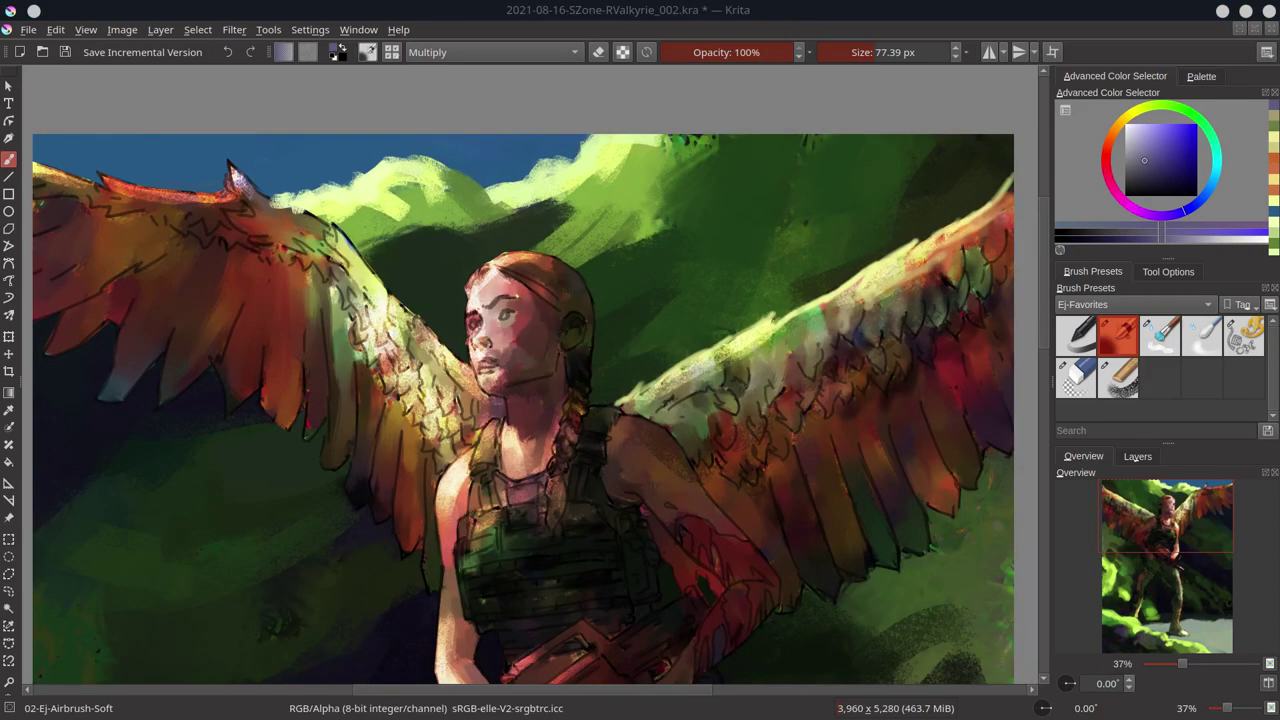
{"action": "left_click_drag", "start_coordinate": [412, 339], "coordinate": [502, 411]}
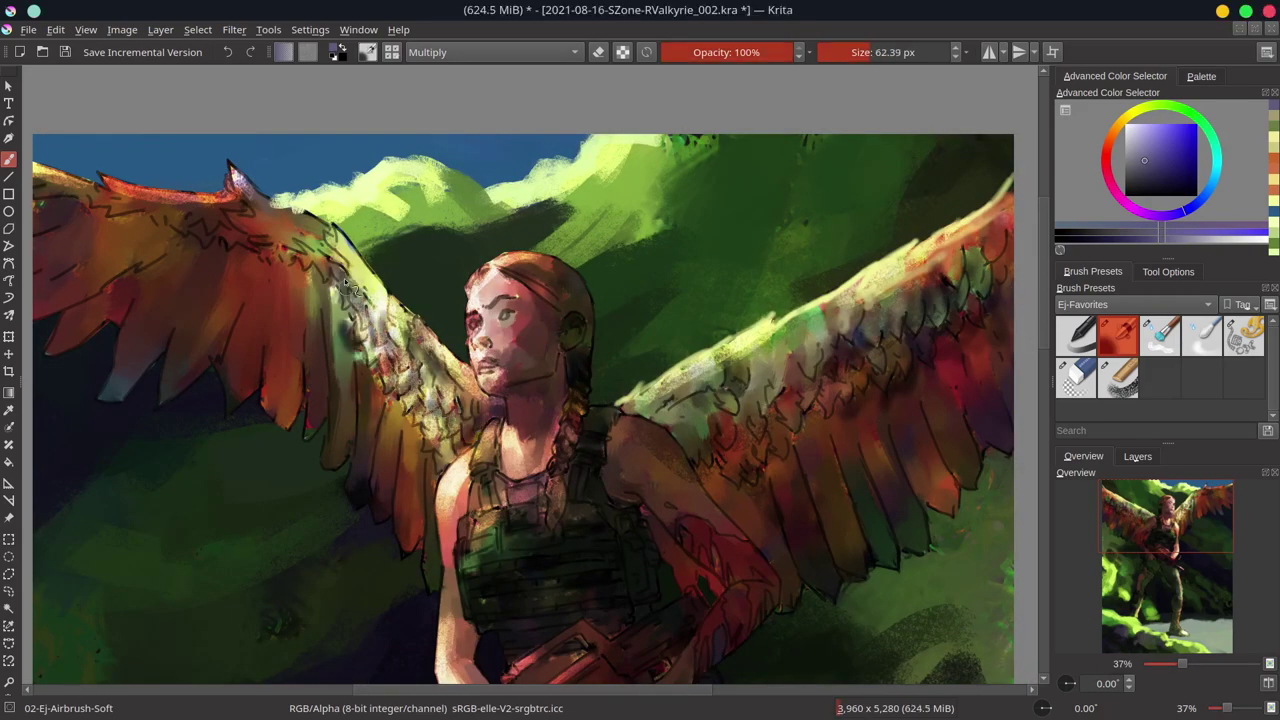
{"action": "left_click_drag", "start_coordinate": [699, 476], "coordinate": [745, 437]}
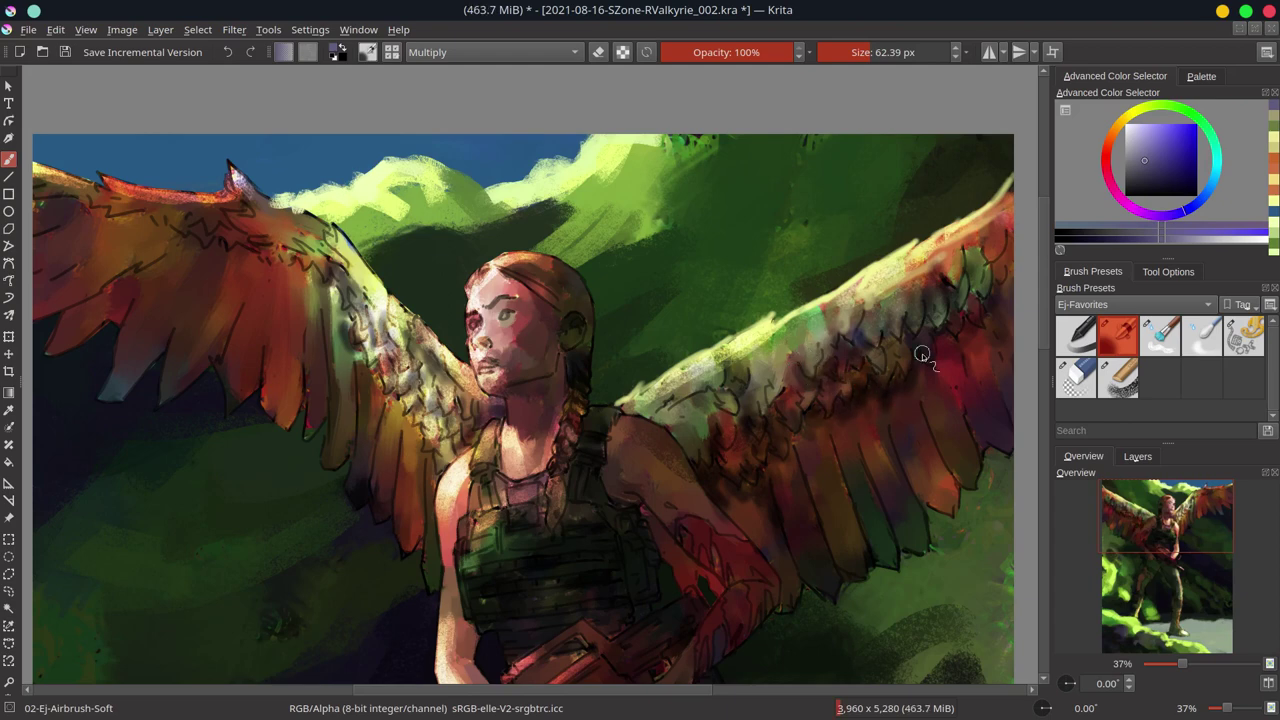
{"action": "left_click_drag", "start_coordinate": [922, 354], "coordinate": [838, 343]}
{"action": "mouse_move", "coordinate": [786, 483]}
{"action": "left_mouse_down"}
{"action": "mouse_move", "coordinate": [803, 543]}
{"action": "mouse_move", "coordinate": [946, 366]}
{"action": "mouse_move", "coordinate": [745, 300]}
{"action": "mouse_move", "coordinate": [690, 418]}
{"action": "mouse_move", "coordinate": [700, 390]}
{"action": "left_mouse_up"}
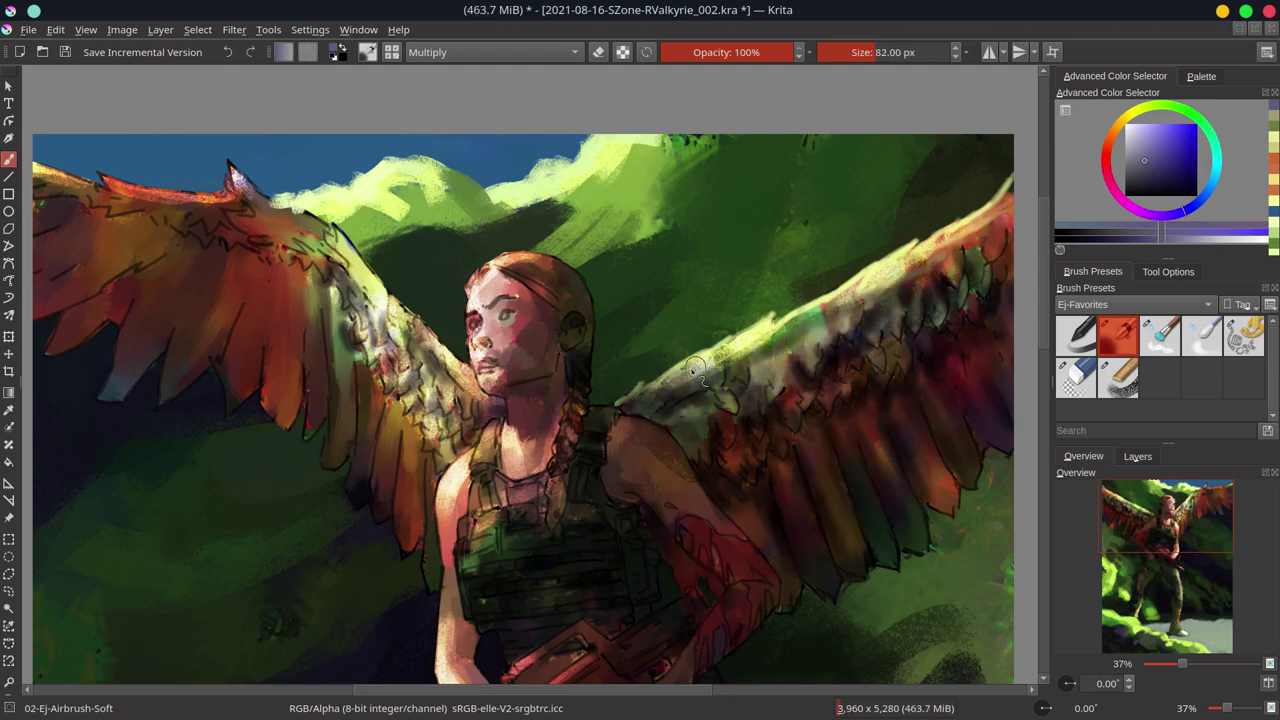
- Set the brush to Color Dodge, paint bright pink wing highlights, and save
{"action": "left_click", "coordinate": [490, 52]}
{"action": "left_click", "coordinate": [457, 40]}
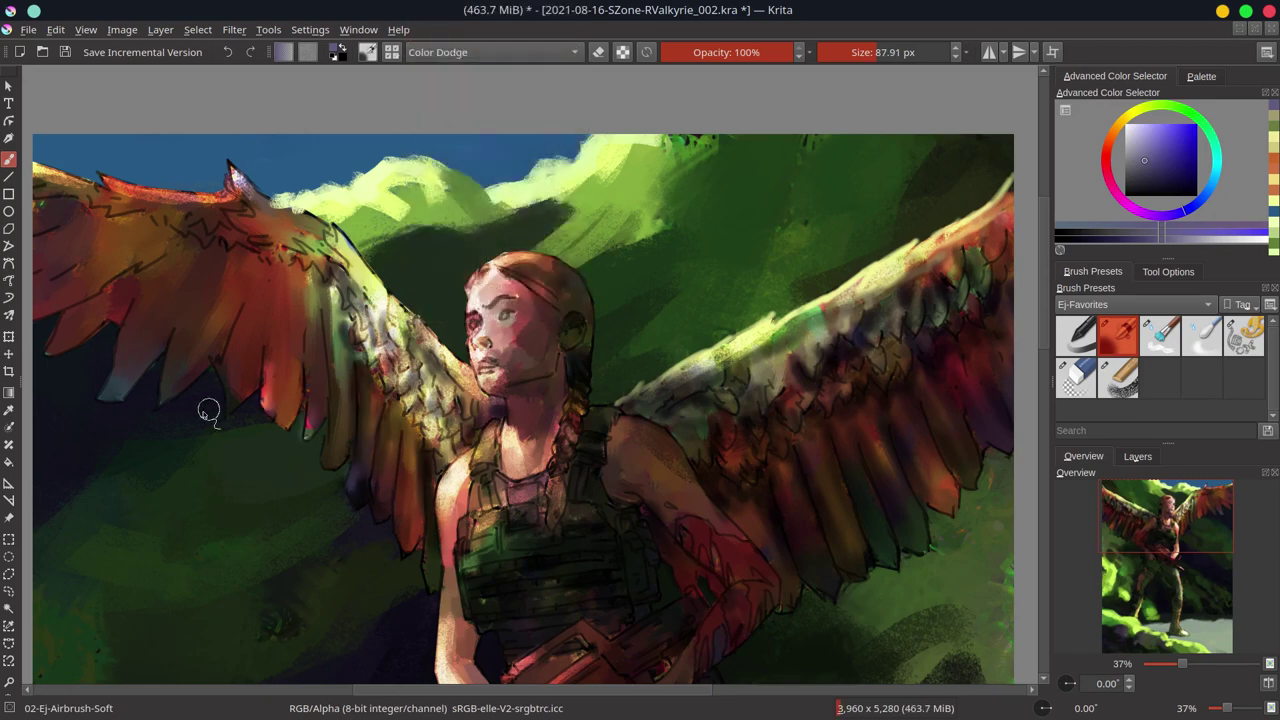
{"action": "left_click_drag", "start_coordinate": [400, 495], "coordinate": [434, 523]}
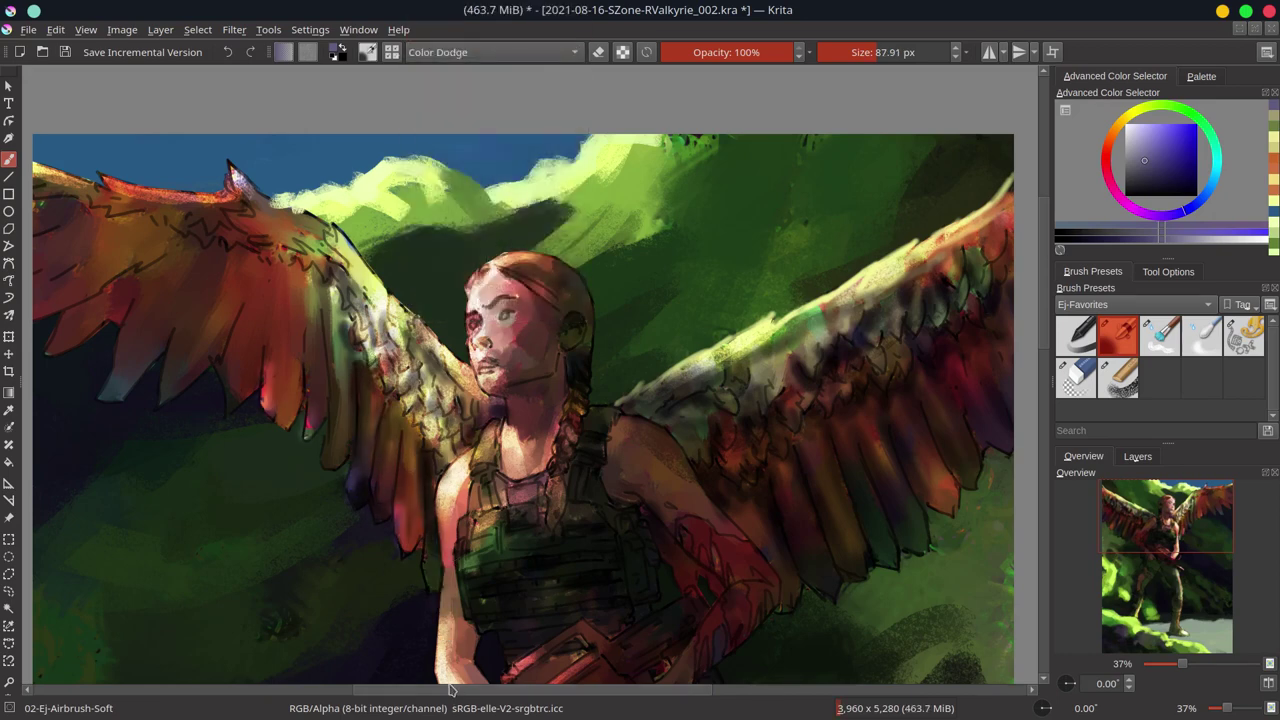
{"action": "left_click", "coordinate": [372, 476], "text": "ctrl"}
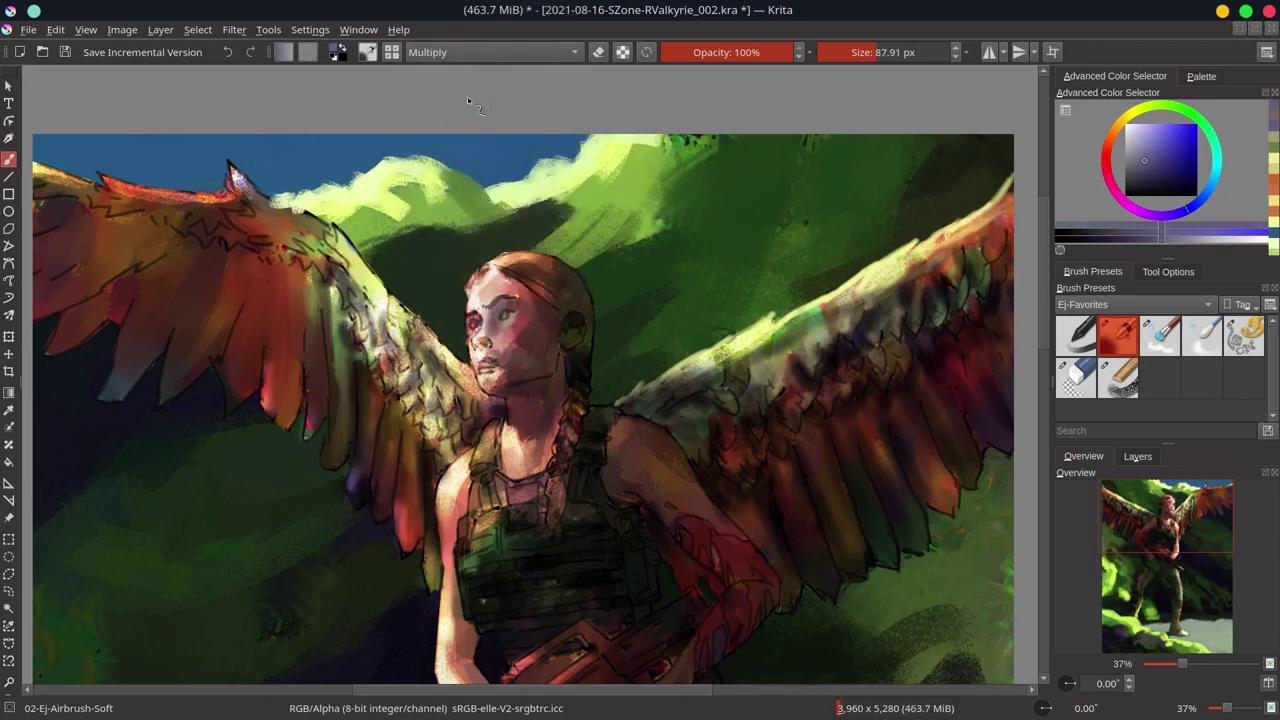
{"action": "key", "text": "ctrl+s"}
- Restore normal blending and paint sampled dark teal and olive into the left wing near the head
{"action": "key", "text": "alt+shift+n"}
{"action": "key", "text": "x"}
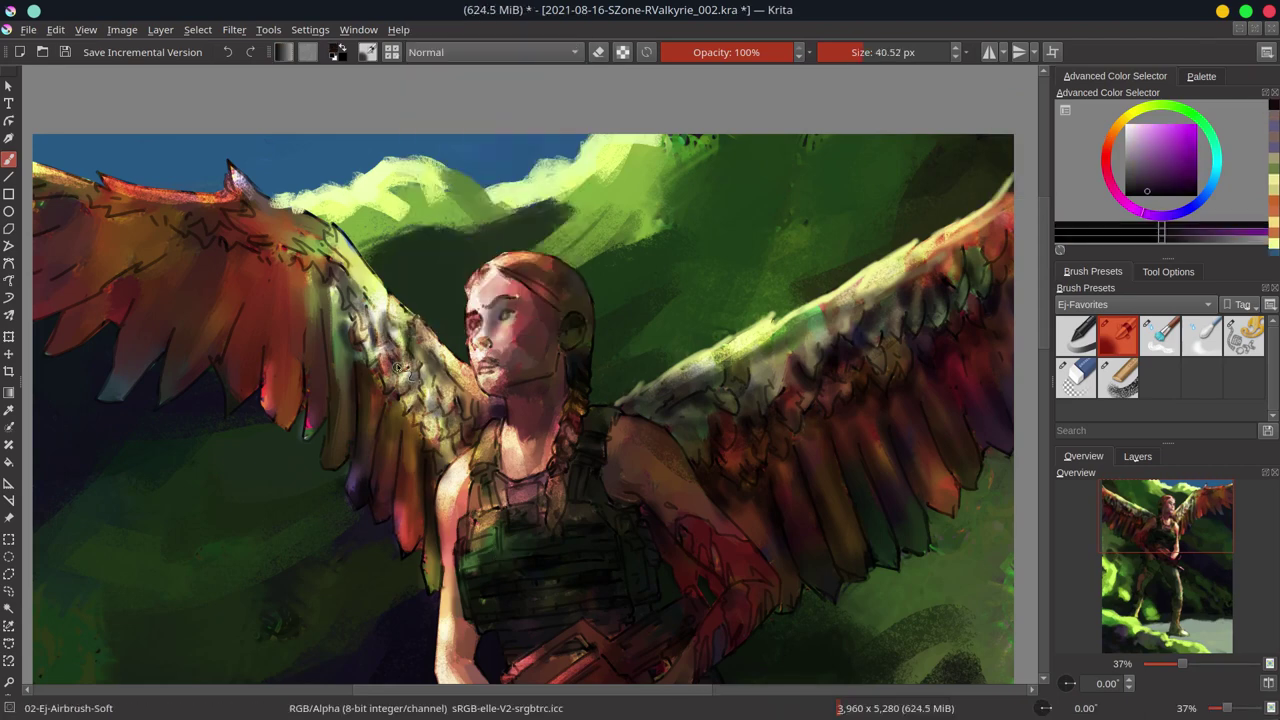
{"action": "left_click", "coordinate": [430, 371], "text": "ctrl"}
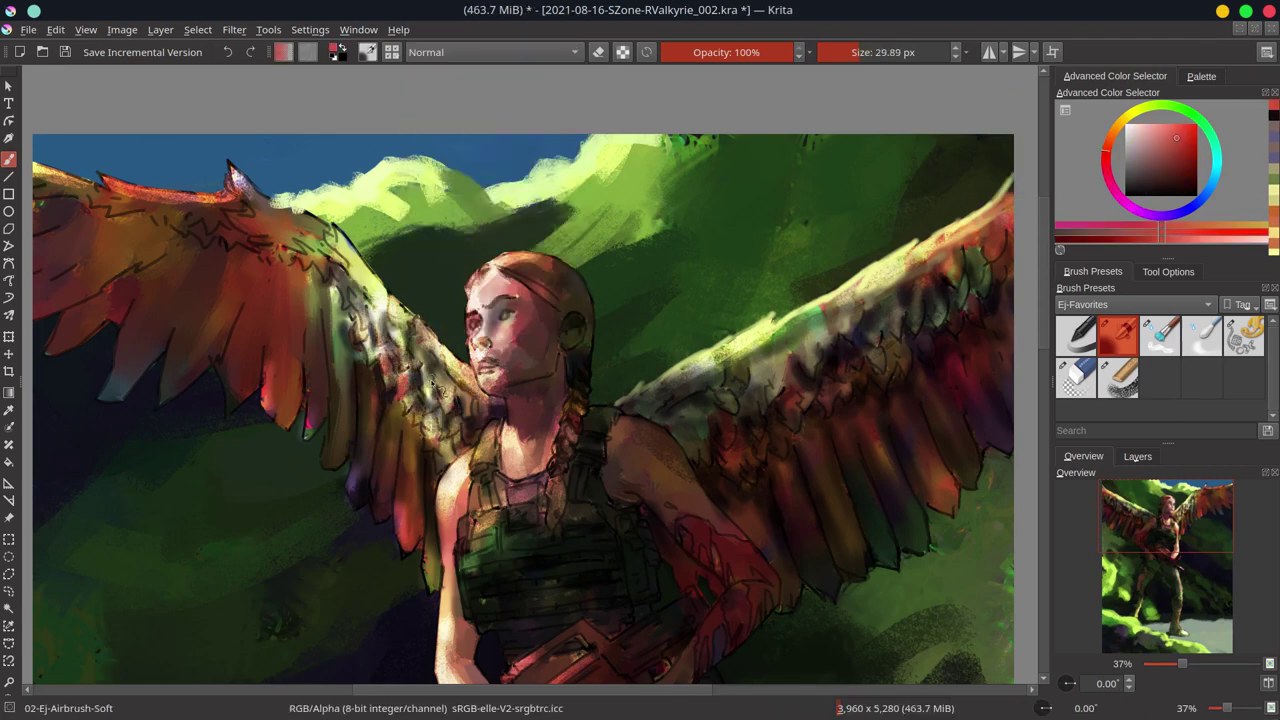
{"action": "left_click_drag", "start_coordinate": [340, 305], "coordinate": [328, 298]}
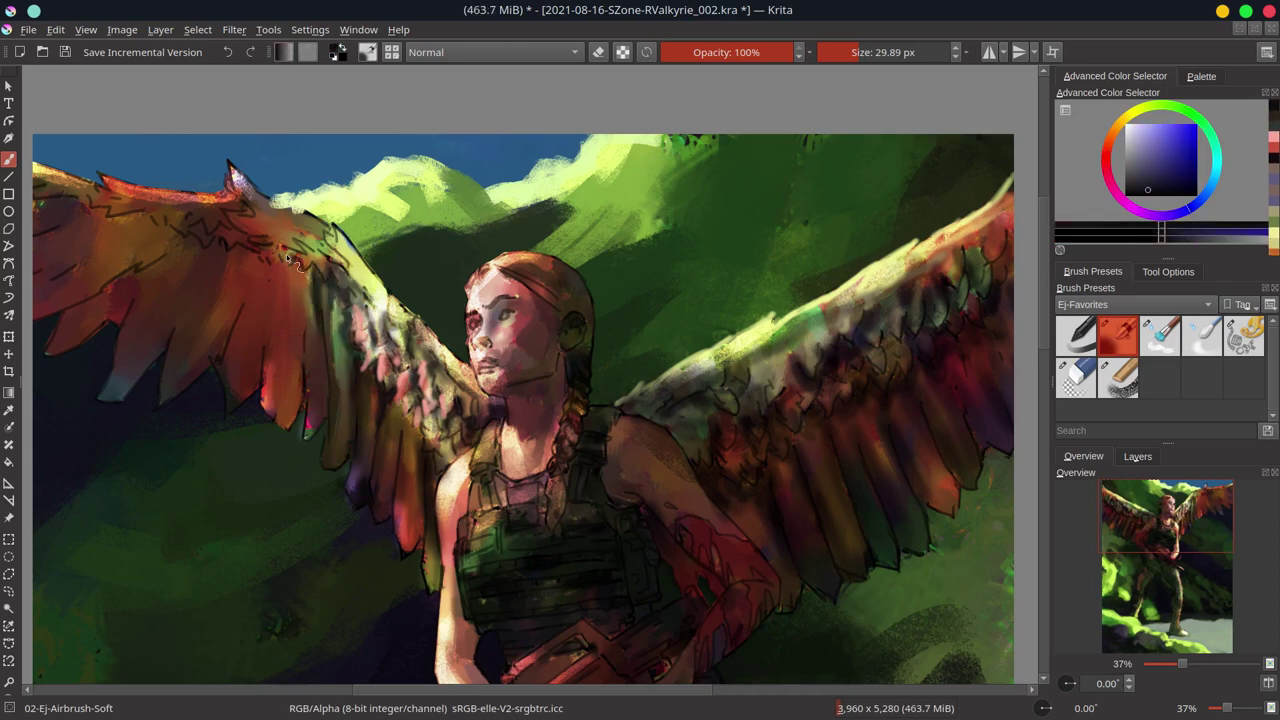
{"action": "left_click_drag", "start_coordinate": [286, 254], "coordinate": [314, 217]}
{"action": "left_click", "coordinate": [409, 350], "text": "ctrl"}
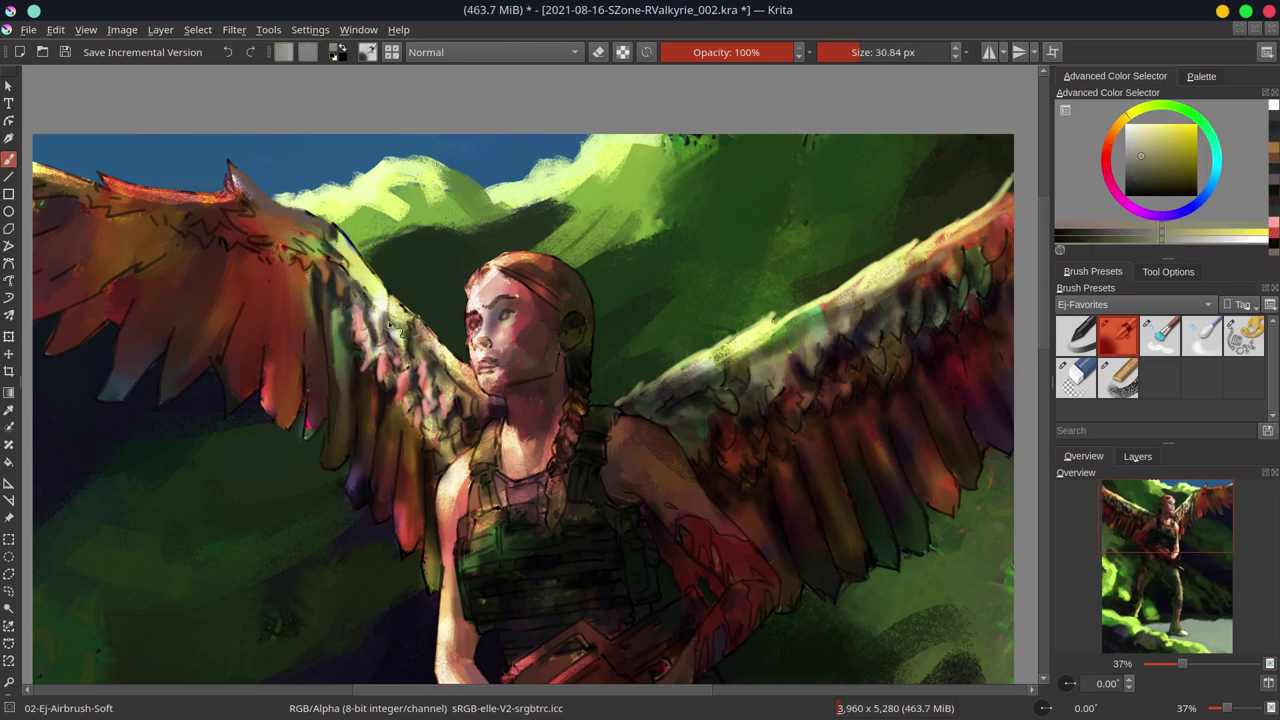
{"action": "mouse_move", "coordinate": [478, 418]}
{"action": "left_mouse_down"}
{"action": "mouse_move", "coordinate": [460, 352]}
{"action": "mouse_move", "coordinate": [373, 490]}
{"action": "left_mouse_up"}
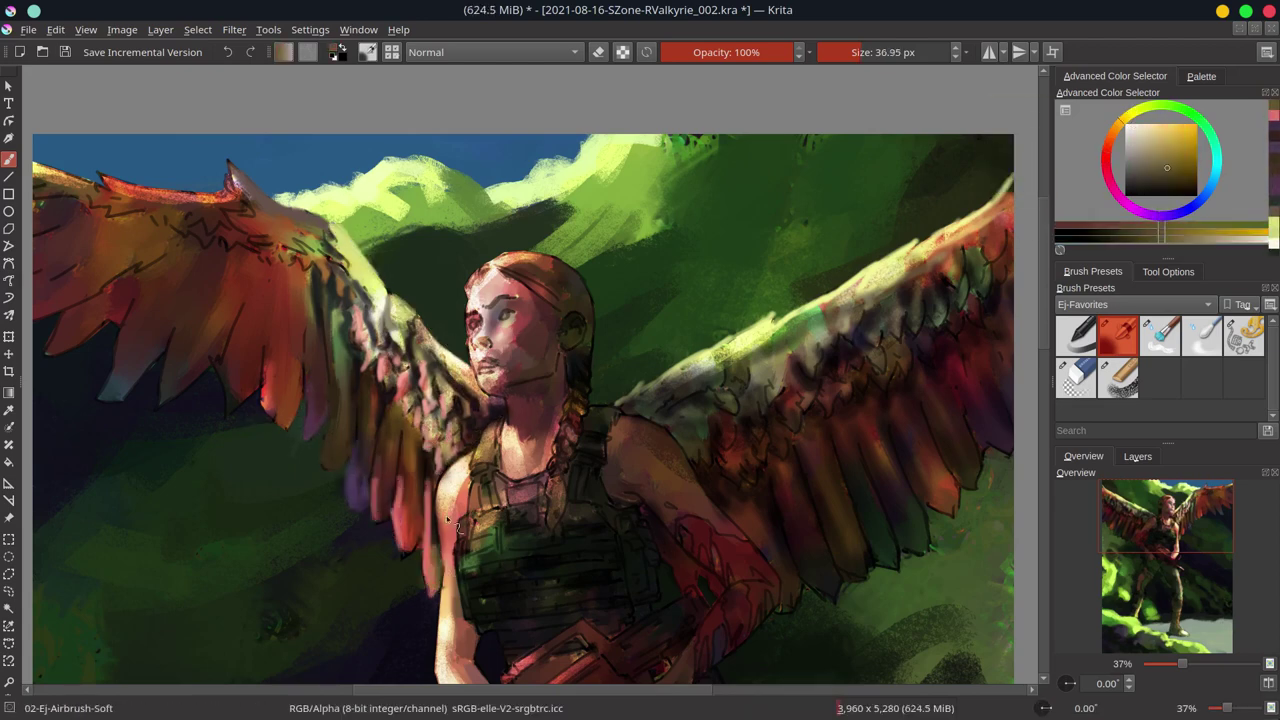
{"action": "left_click_drag", "start_coordinate": [373, 490], "coordinate": [466, 358]}
{"action": "scroll", "coordinate": [466, 358], "scroll_direction": "down", "scroll_amount": 2}
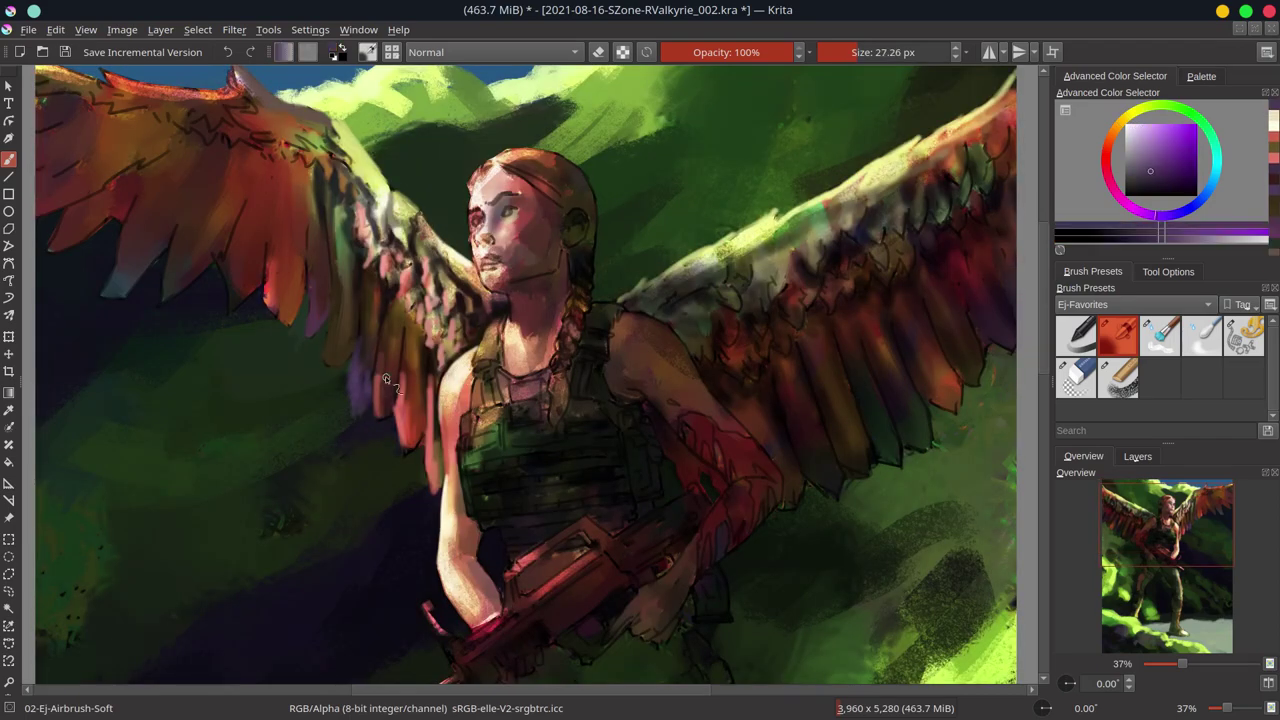
- Zoom out to the whole figure, save, and sample the hills' yellow-green
{"action": "key", "text": "minus"}
{"action": "key", "text": "minus"}
{"action": "key", "text": "minus"}
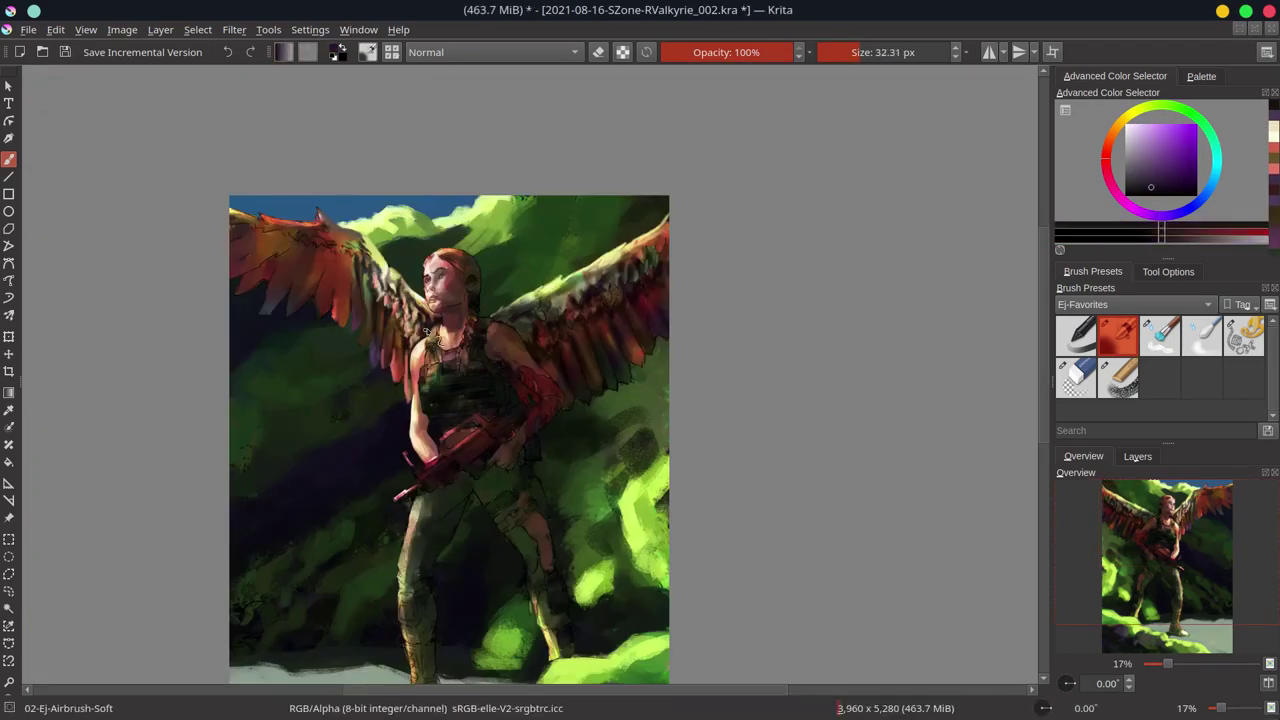
{"action": "left_click", "coordinate": [403, 279], "text": "ctrl"}
{"action": "key", "text": "ctrl+s"}
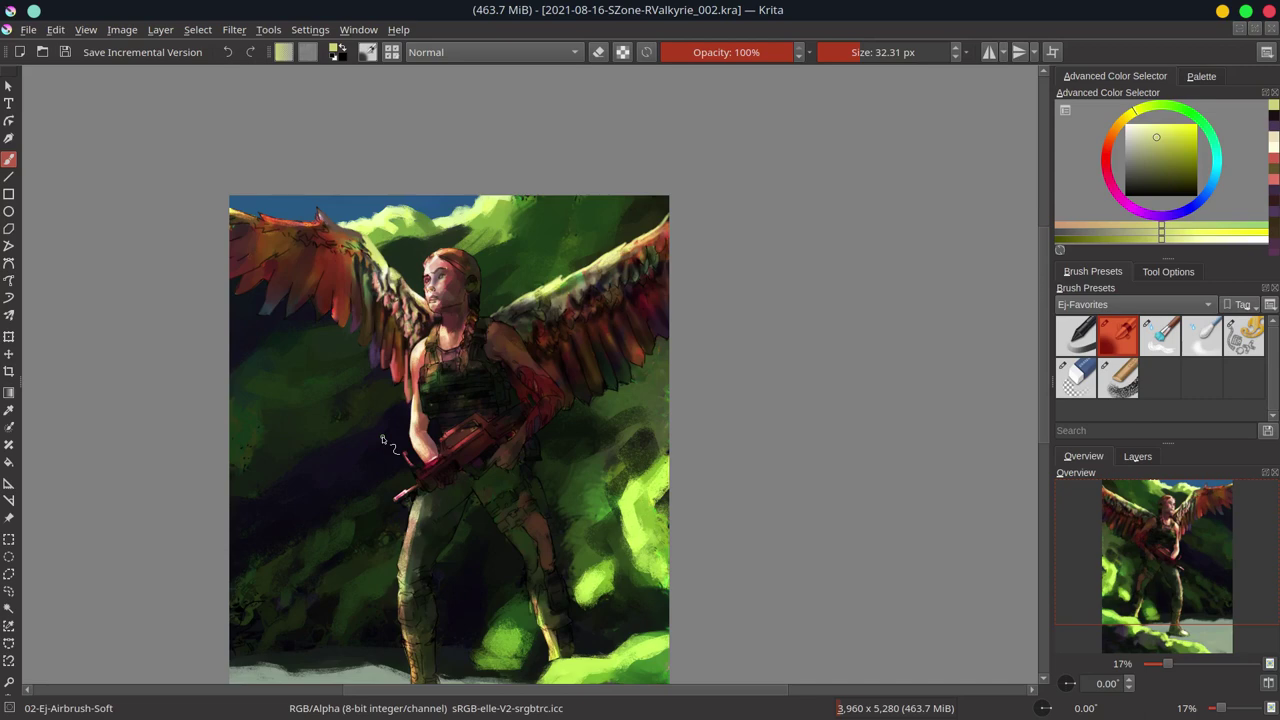
{"action": "scroll", "coordinate": [186, 513], "scroll_direction": "down", "scroll_amount": 4}
{"action": "left_click", "coordinate": [340, 465], "text": "ctrl"}
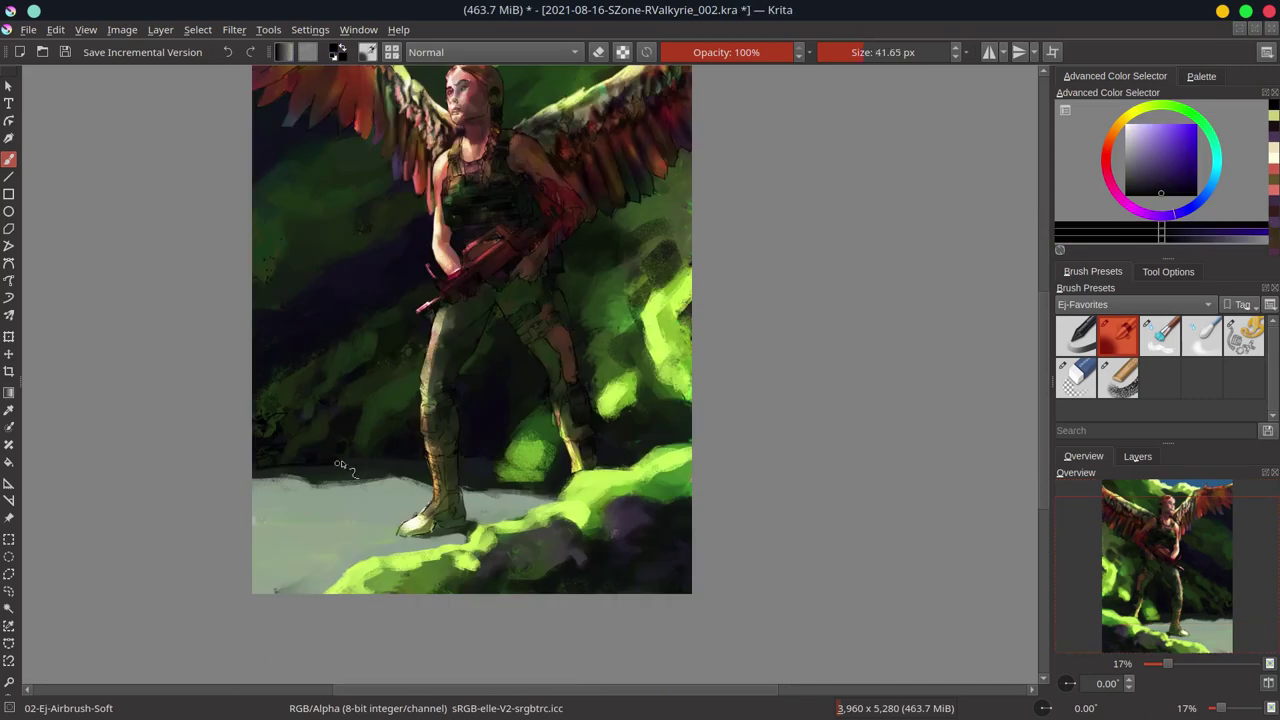
{"action": "left_click", "coordinate": [535, 517], "text": "ctrl"}
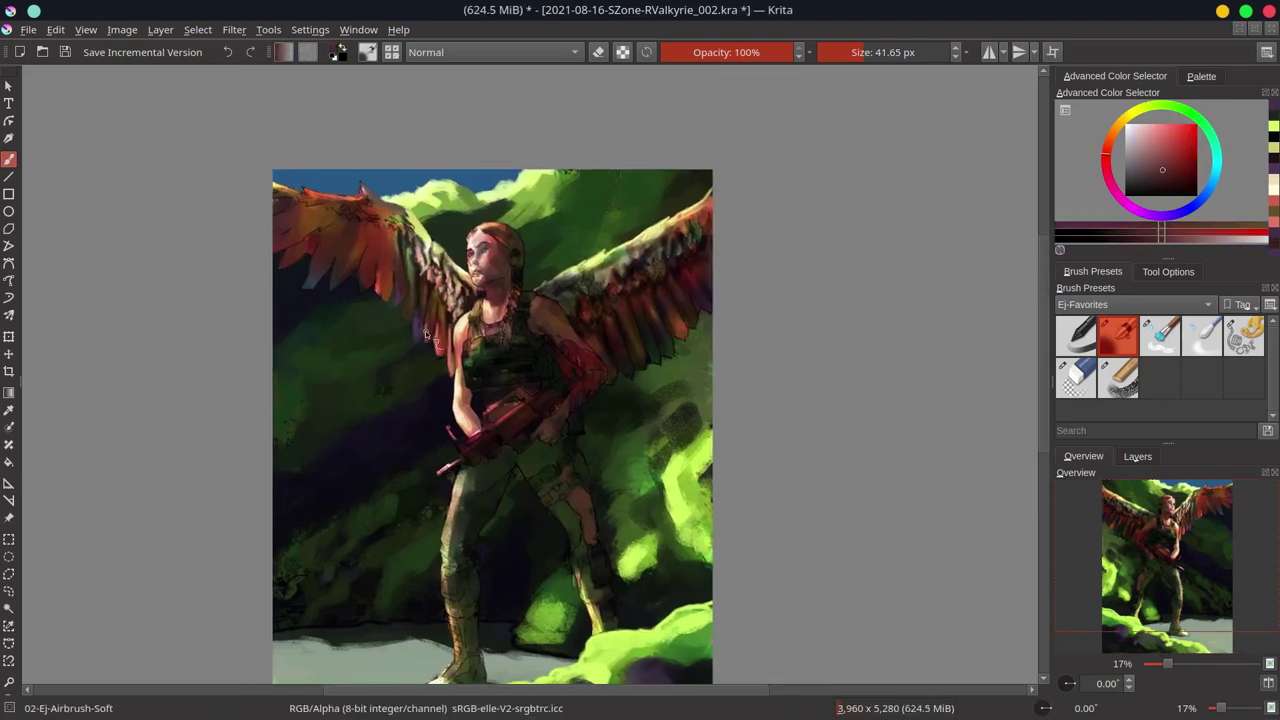
- Sample reddish wing tones and paint orange-red strokes on the left wing
{"action": "left_click", "coordinate": [452, 357], "text": "ctrl"}
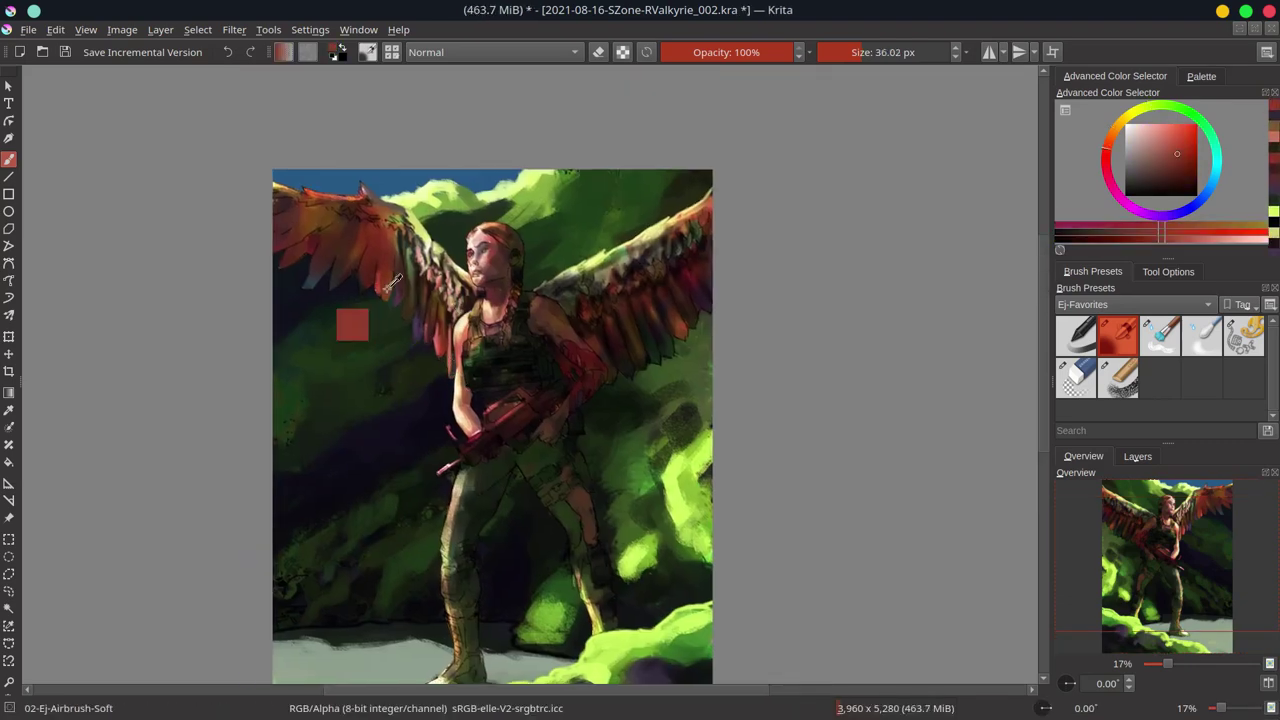
{"action": "left_click", "coordinate": [389, 225], "text": "ctrl"}
{"action": "left_click", "coordinate": [370, 225], "text": "ctrl"}
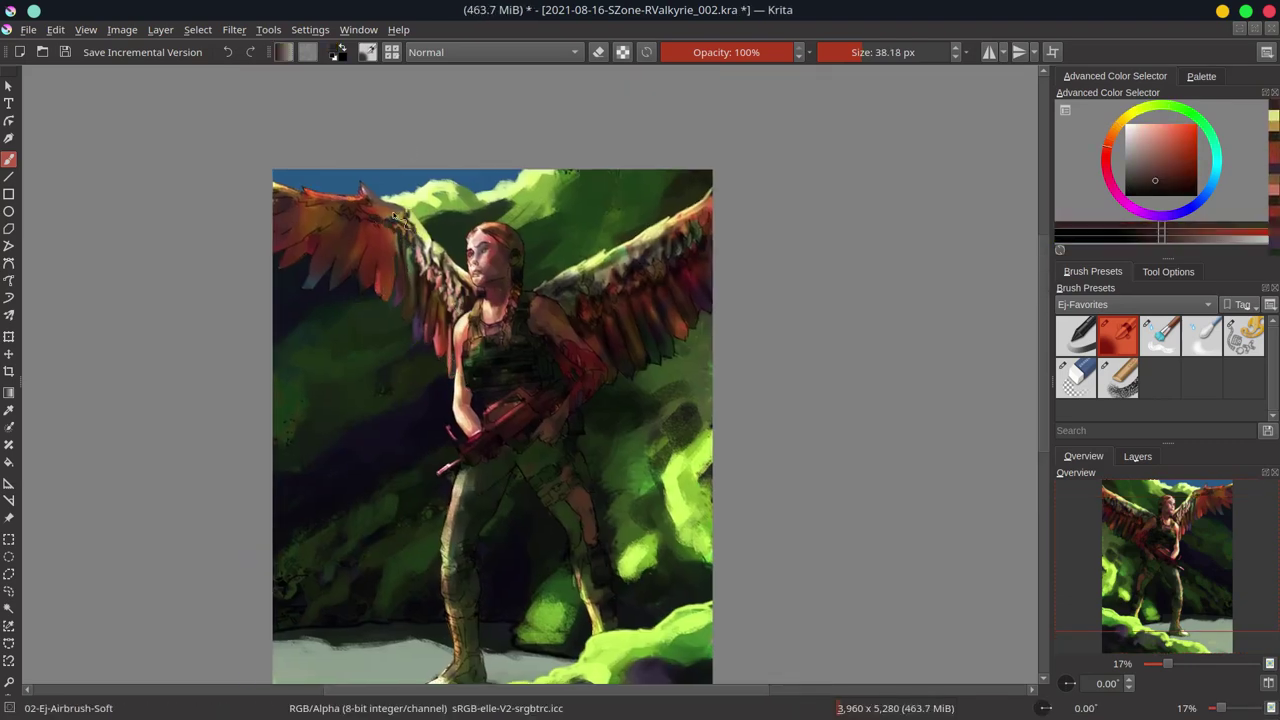
{"action": "left_click", "coordinate": [345, 215], "text": "ctrl"}
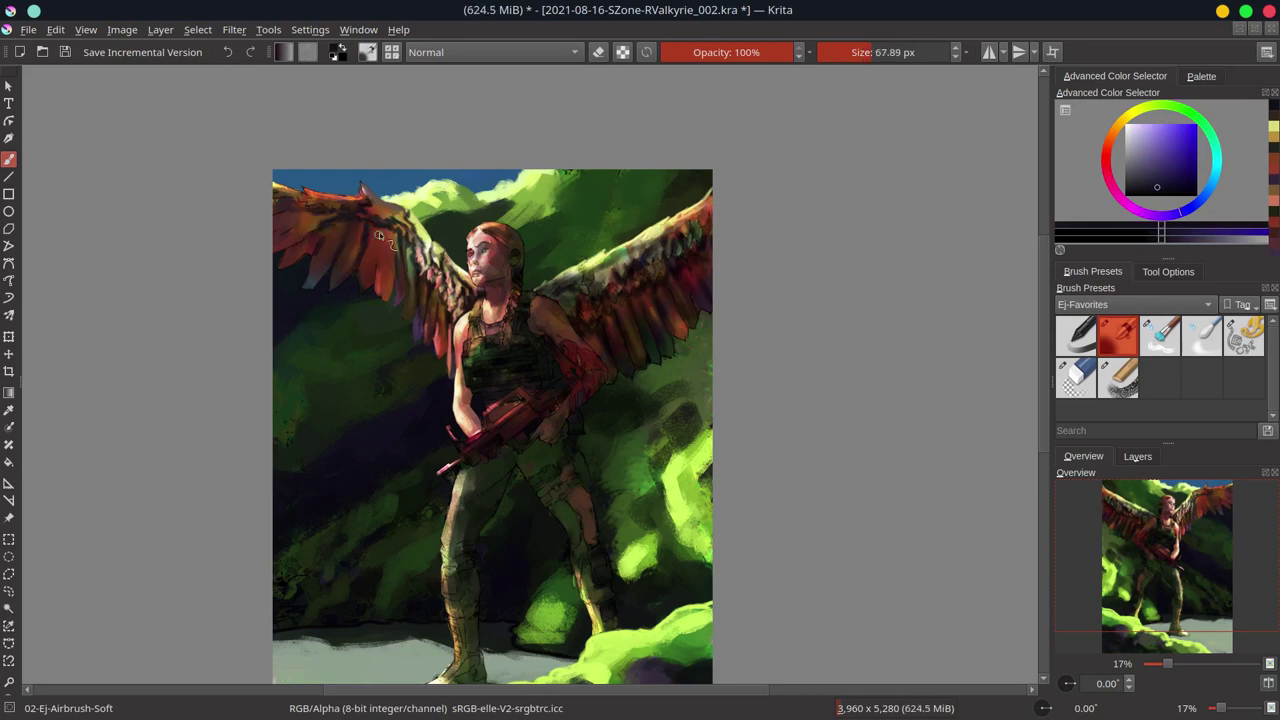
{"action": "left_click", "coordinate": [290, 205], "text": "ctrl"}
{"action": "left_click", "coordinate": [345, 220], "text": "ctrl"}
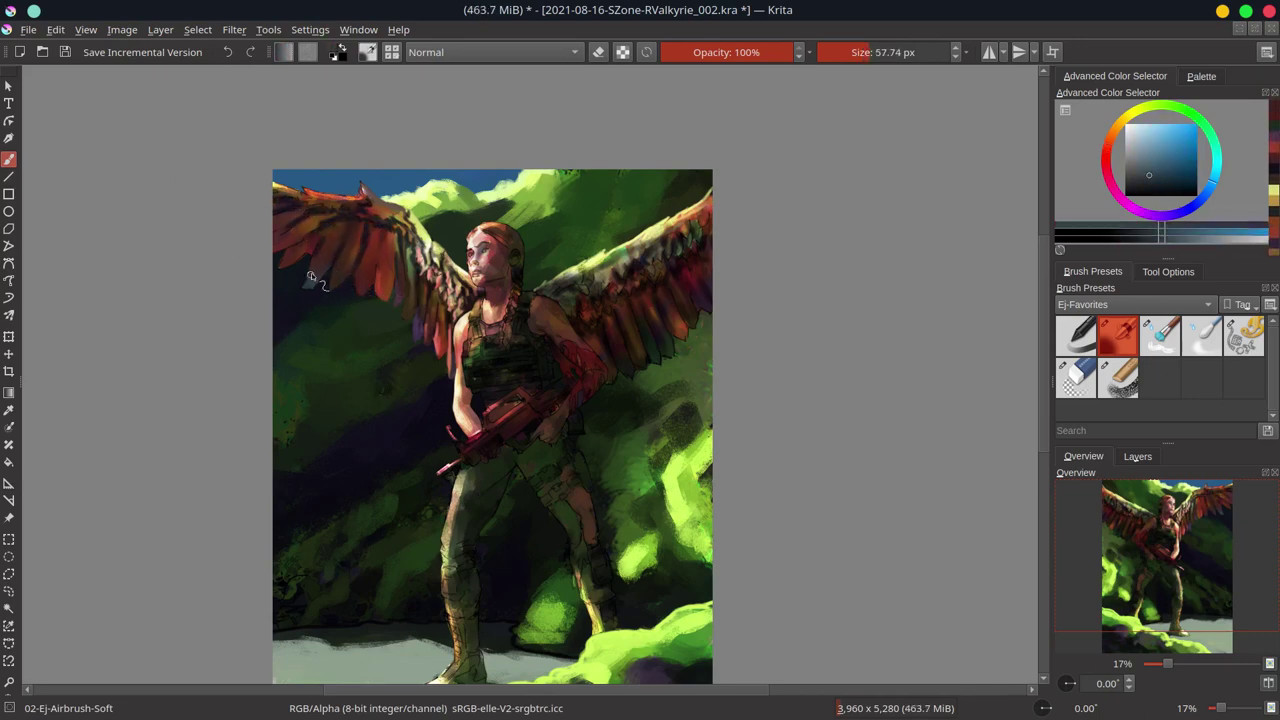
{"action": "mouse_move", "coordinate": [320, 240]}
{"action": "left_mouse_down"}
{"action": "mouse_move", "coordinate": [365, 224]}
{"action": "mouse_move", "coordinate": [315, 225]}
{"action": "left_mouse_up"}
- Sample dark purple, red, blue-purple and maroon tones from the wings
{"action": "left_click", "coordinate": [300, 270], "text": "ctrl"}
{"action": "left_click", "coordinate": [540, 330], "text": "ctrl"}
{"action": "left_click", "coordinate": [570, 310], "text": "ctrl"}
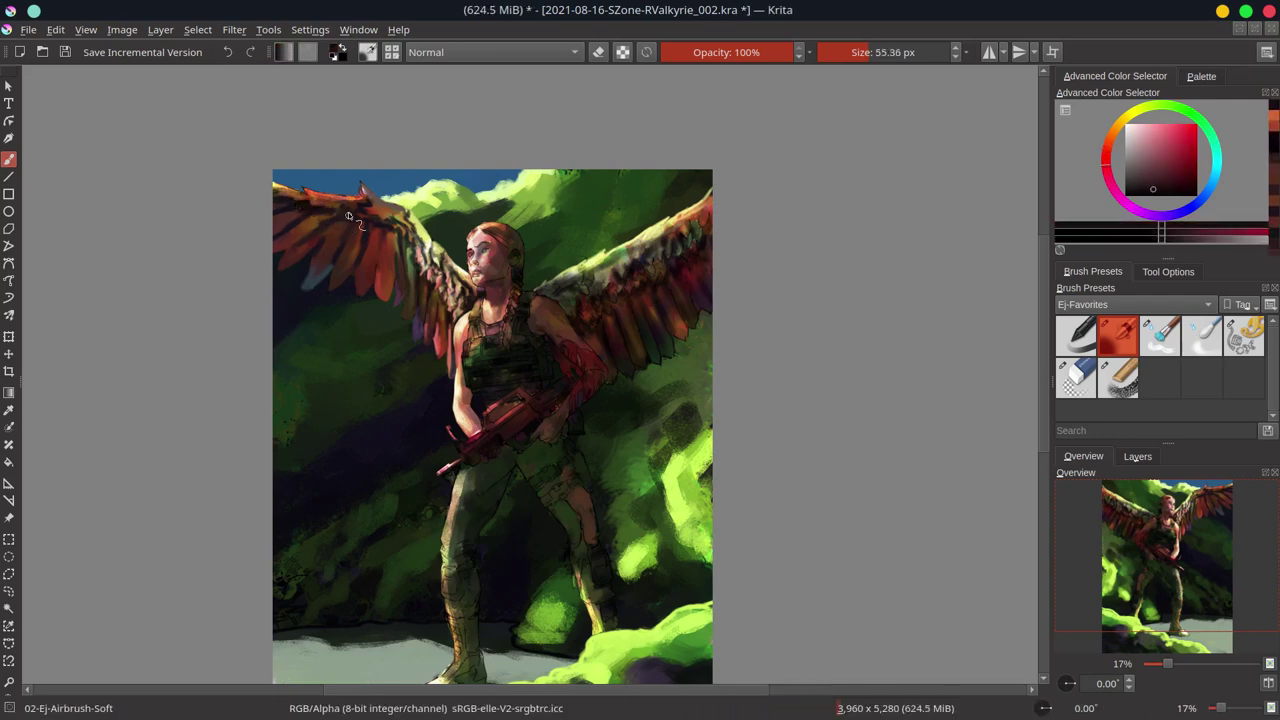
{"action": "left_click", "coordinate": [580, 300], "text": "ctrl"}
{"action": "left_click", "coordinate": [530, 360], "text": "ctrl"}
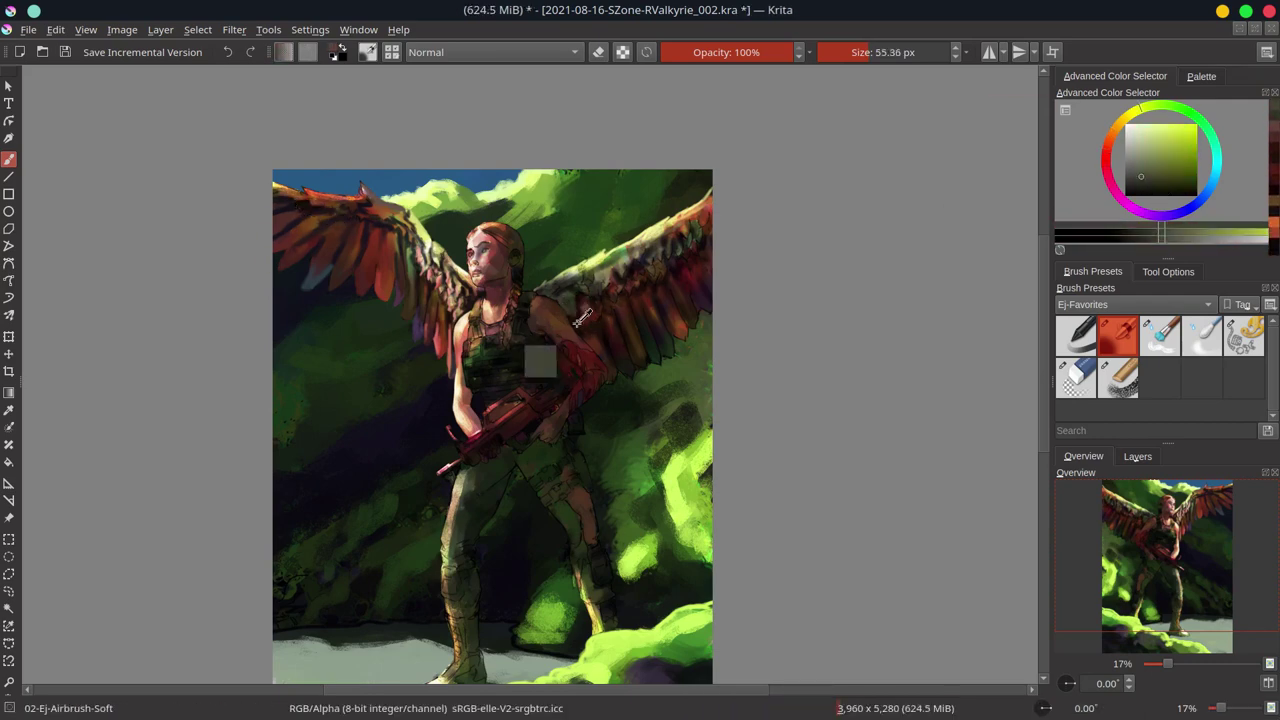
{"action": "left_click", "coordinate": [545, 297], "text": "ctrl"}
{"action": "left_click", "coordinate": [590, 290], "text": "ctrl"}
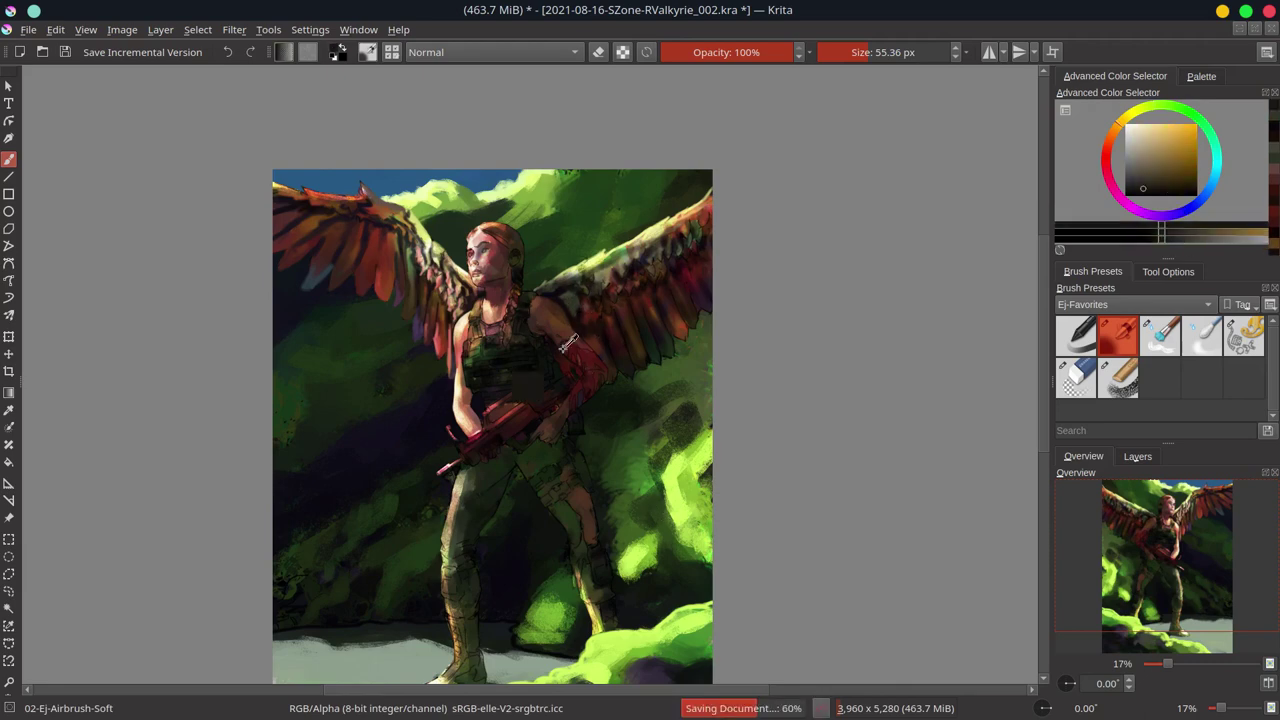
{"action": "left_click", "coordinate": [520, 395], "text": "ctrl"}
{"action": "left_click", "coordinate": [377, 283], "text": "ctrl"}
{"action": "left_click", "coordinate": [335, 508], "text": "ctrl"}
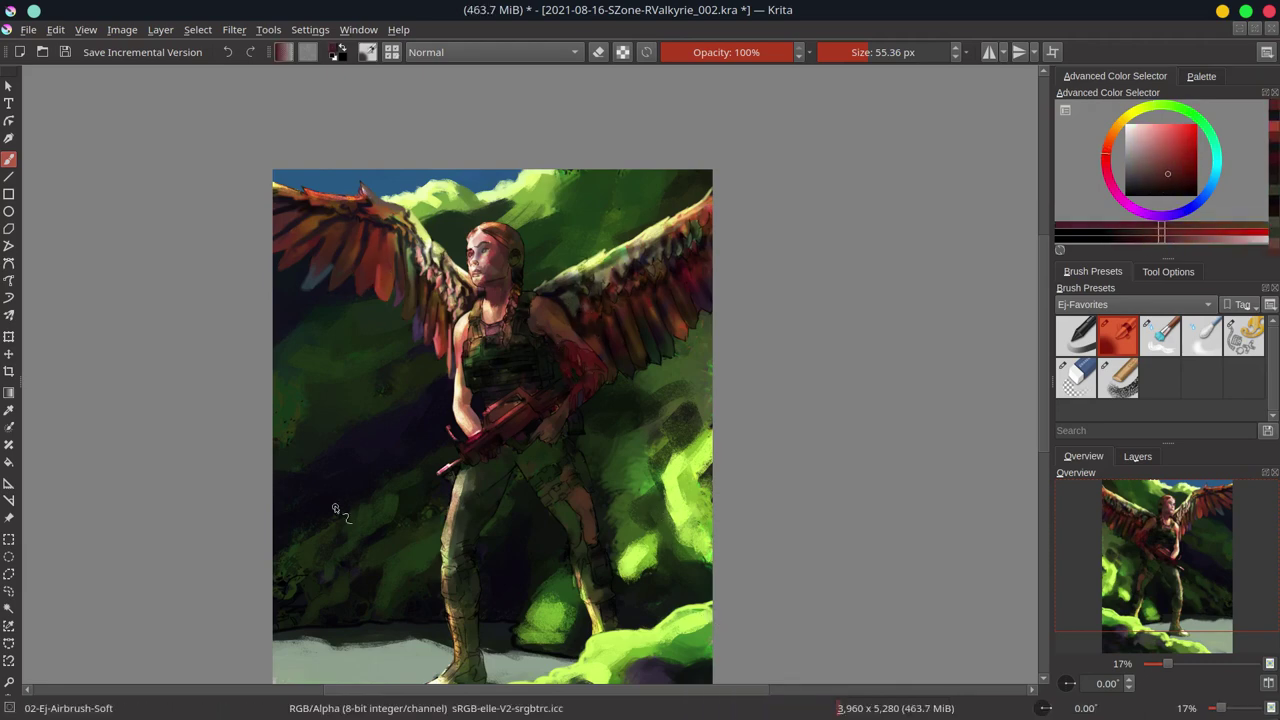
- Save, then paint darker feather shapes down the right wing in sampled dark red and olive
{"action": "scroll", "coordinate": [552, 236], "scroll_direction": "up", "scroll_amount": 2}
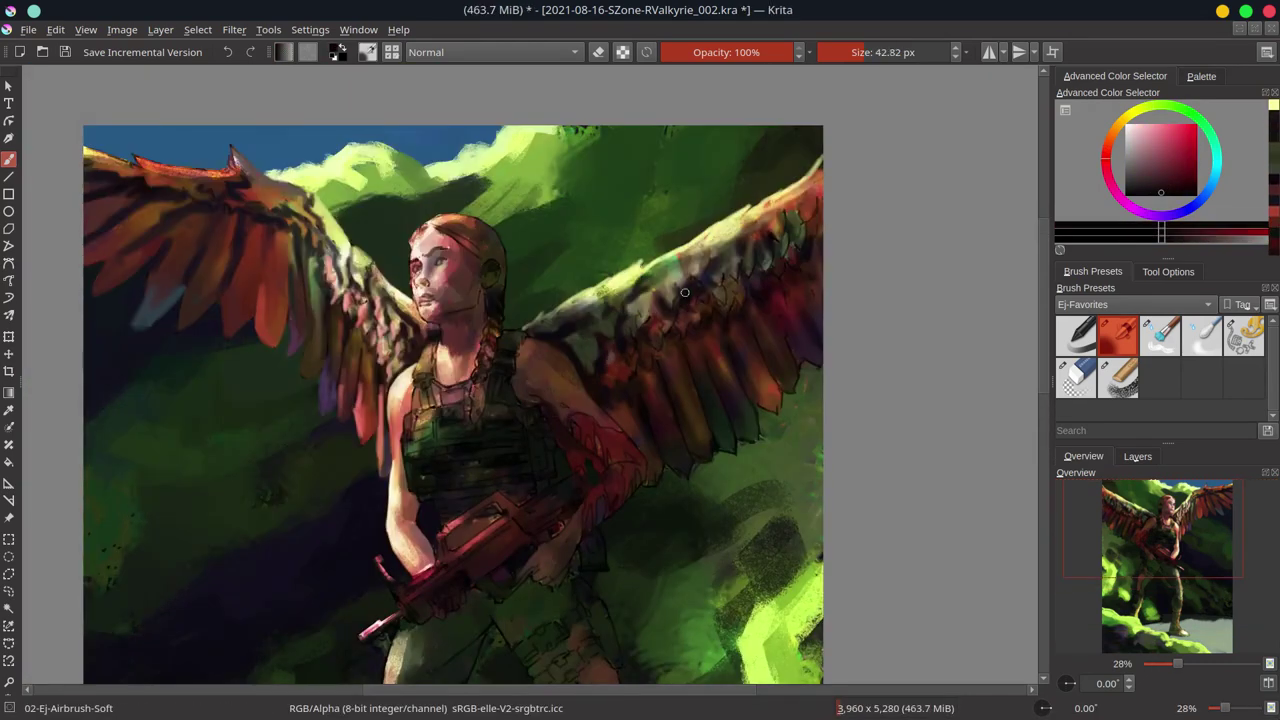
{"action": "left_click", "coordinate": [668, 308], "text": "ctrl"}
{"action": "left_click", "coordinate": [655, 332], "text": "ctrl"}
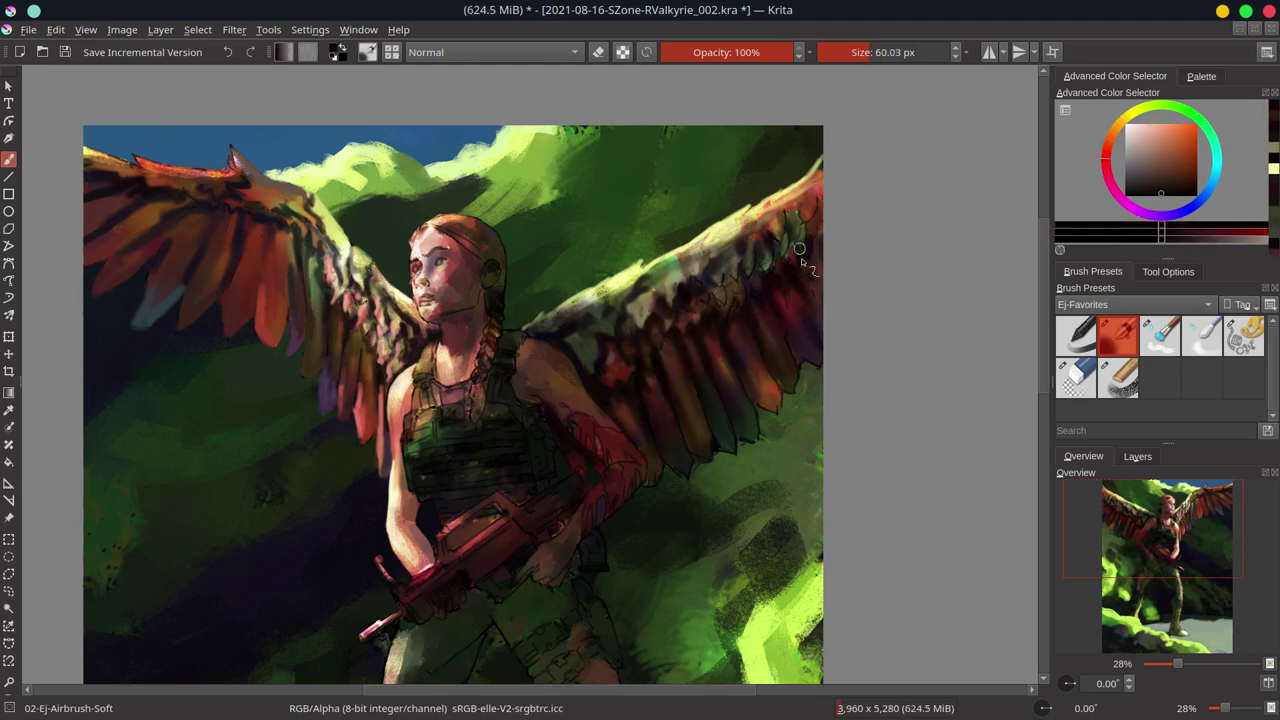
{"action": "key", "text": "ctrl+s"}
{"action": "scroll", "coordinate": [744, 305], "scroll_direction": "down", "scroll_amount": 5}
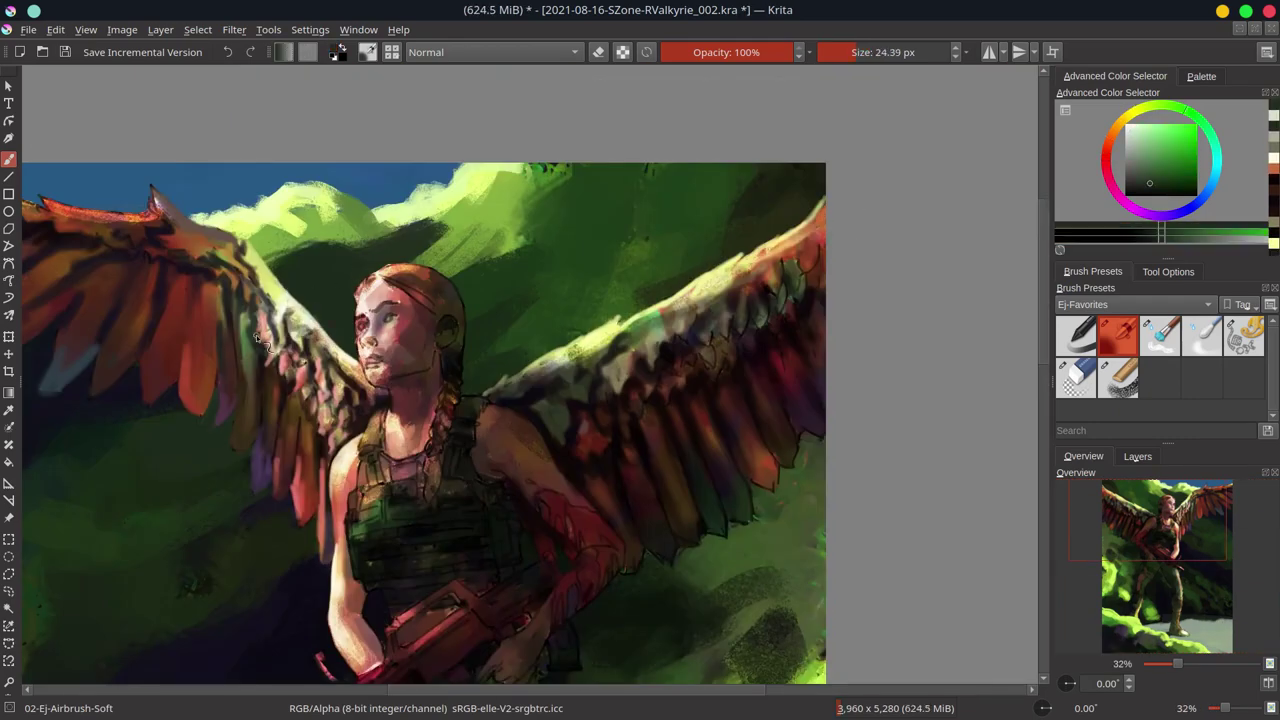
{"action": "left_click", "coordinate": [706, 366], "text": "ctrl"}
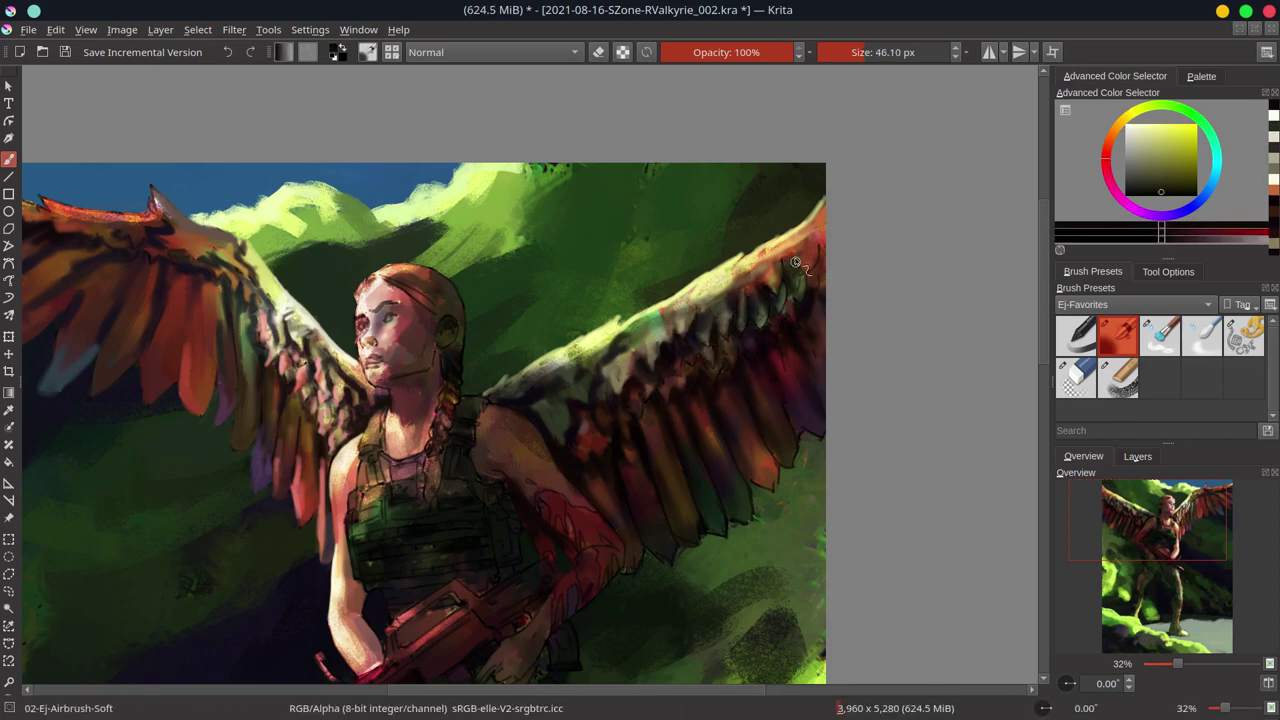
{"action": "left_click", "coordinate": [695, 540], "text": "ctrl"}
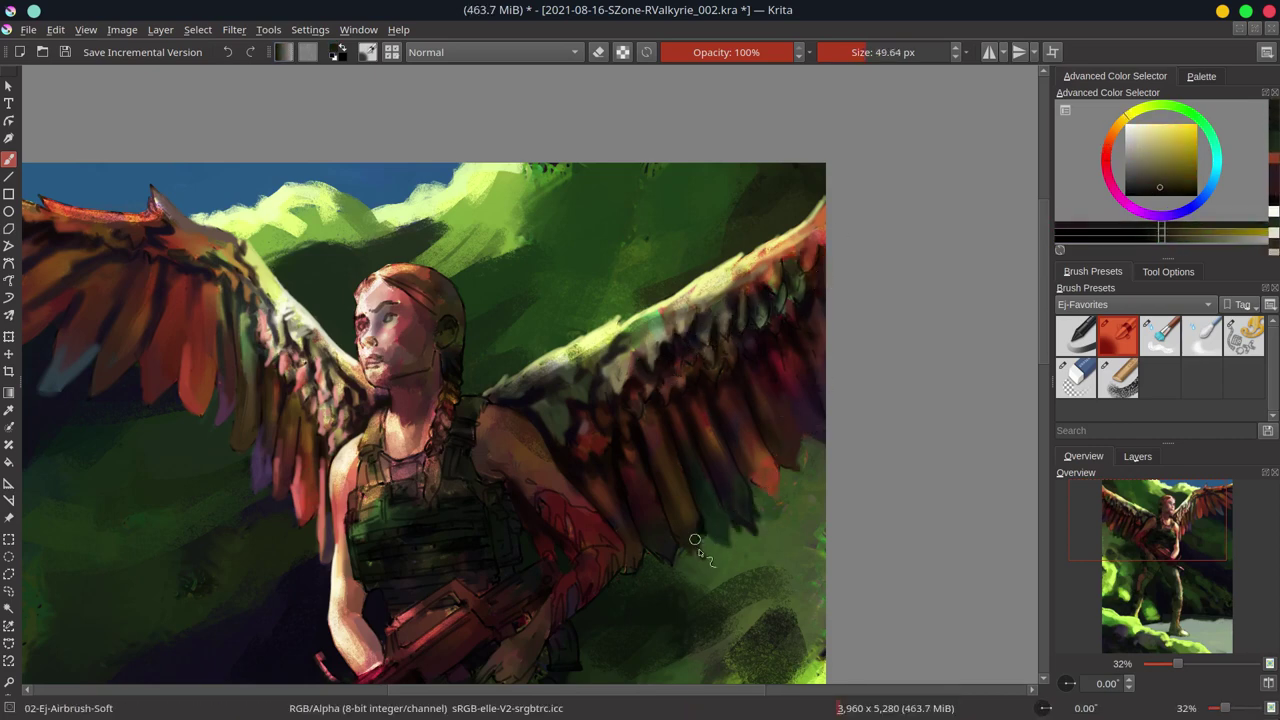
{"action": "mouse_move", "coordinate": [695, 540]}
{"action": "left_mouse_down"}
{"action": "mouse_move", "coordinate": [647, 408]}
{"action": "mouse_move", "coordinate": [682, 372]}
{"action": "left_mouse_up"}
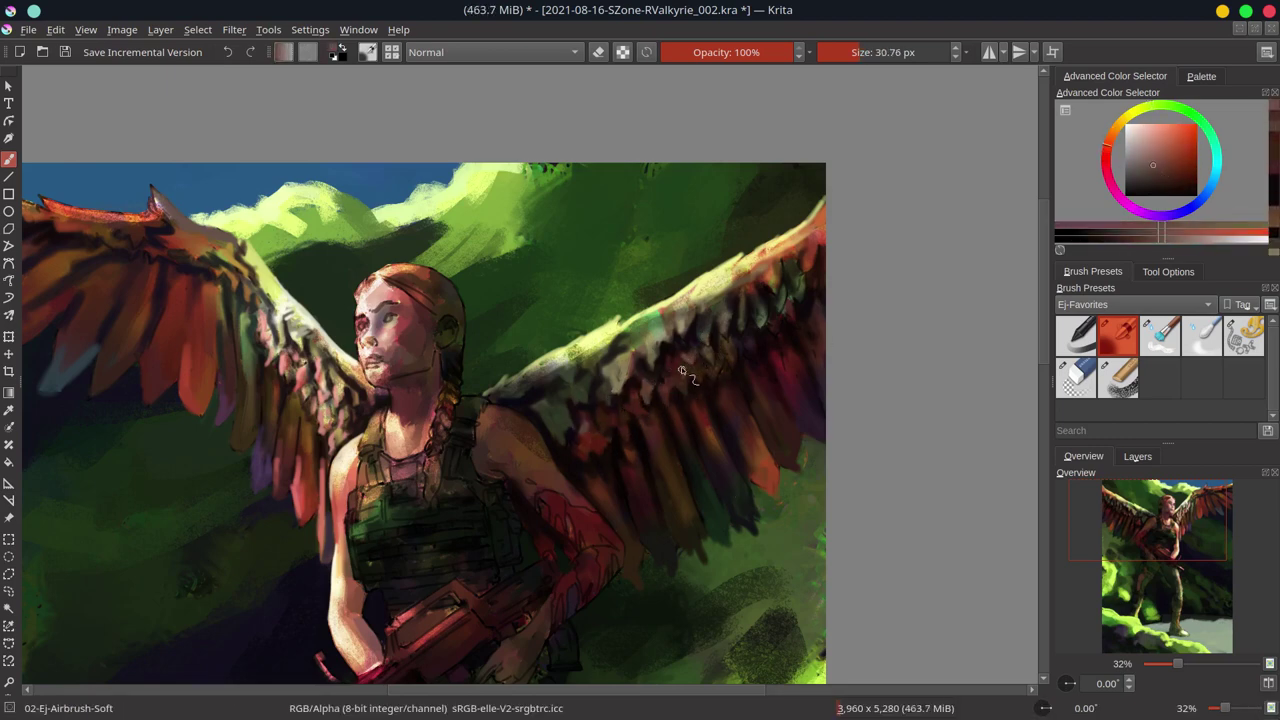
{"action": "mouse_move", "coordinate": [682, 372]}
{"action": "left_mouse_down"}
{"action": "mouse_move", "coordinate": [767, 543]}
{"action": "mouse_move", "coordinate": [262, 360]}
{"action": "left_mouse_up"}
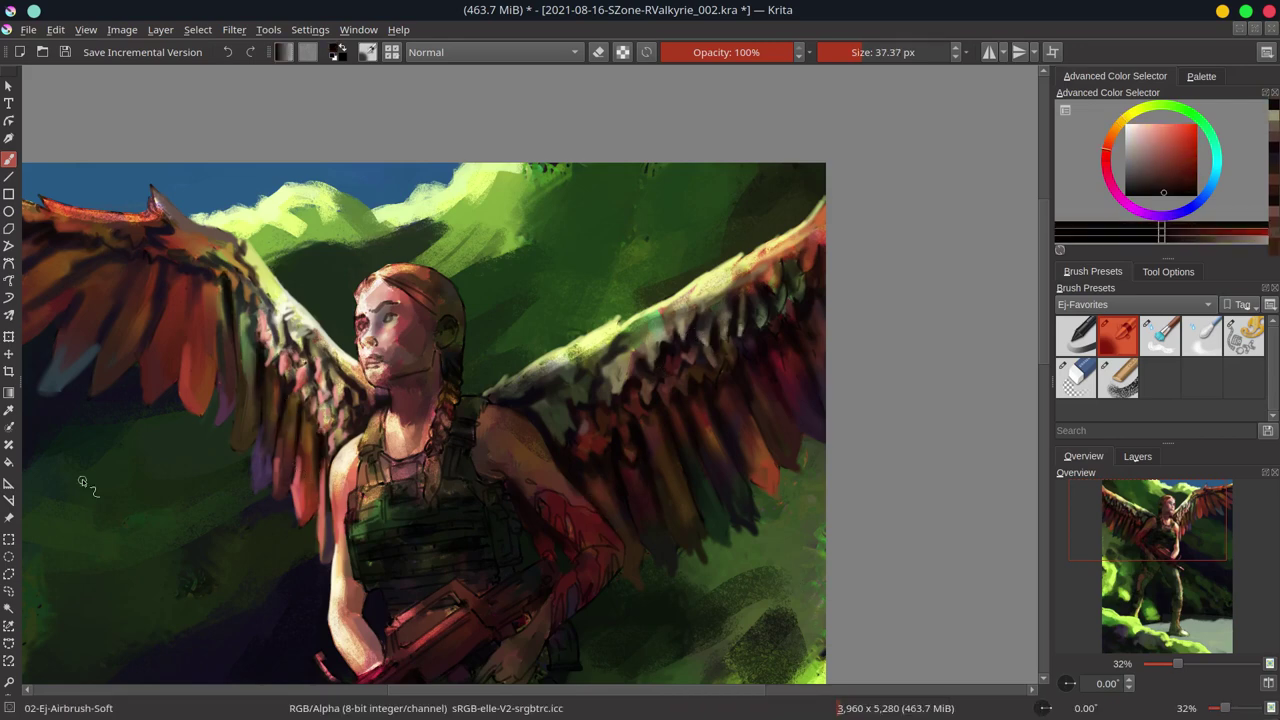
- Pan across the wings, mirror the view, and sample reds and orange from the feathers
{"action": "left_click_drag", "start_coordinate": [83, 483], "coordinate": [253, 543]}
{"action": "left_click", "coordinate": [322, 244], "text": "ctrl"}
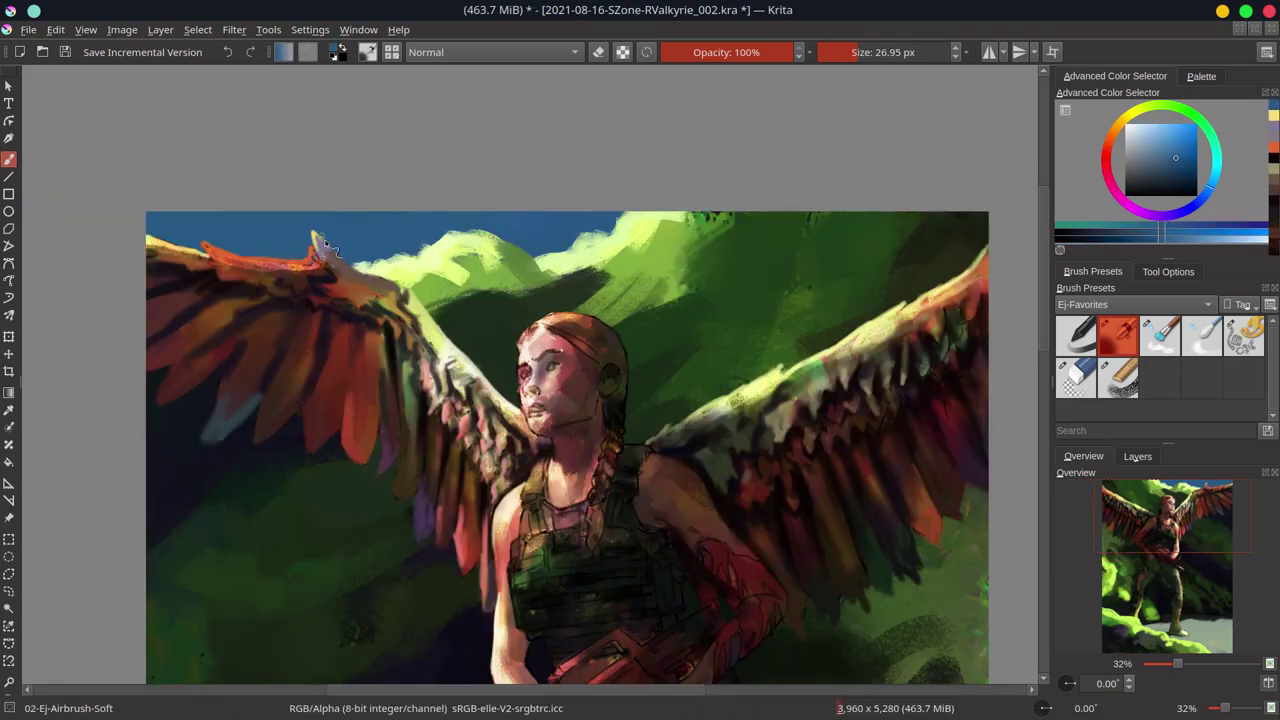
{"action": "left_click_drag", "start_coordinate": [322, 244], "coordinate": [142, 204]}
{"action": "left_click", "coordinate": [780, 320], "text": "ctrl"}
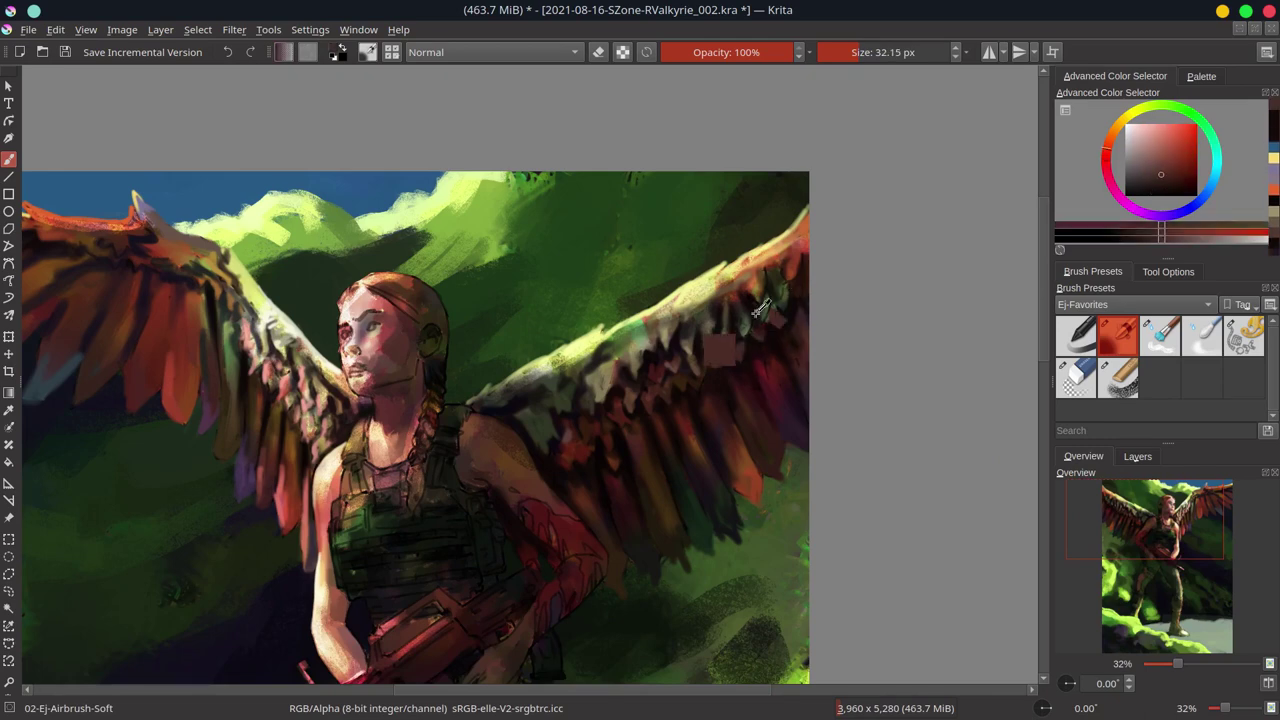
{"action": "left_click", "coordinate": [795, 241], "text": "ctrl"}
{"action": "key", "text": "m"}
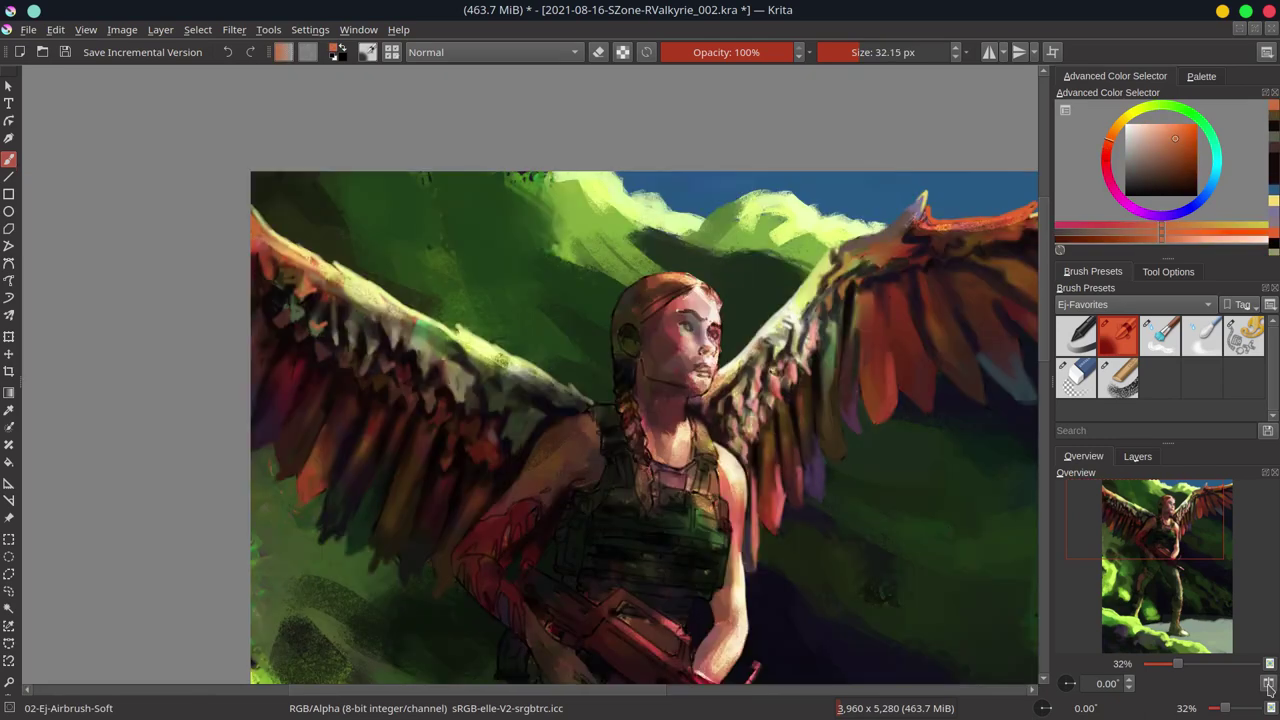
{"action": "left_click", "coordinate": [340, 478], "text": "ctrl"}
{"action": "left_click", "coordinate": [770, 410], "text": "ctrl"}
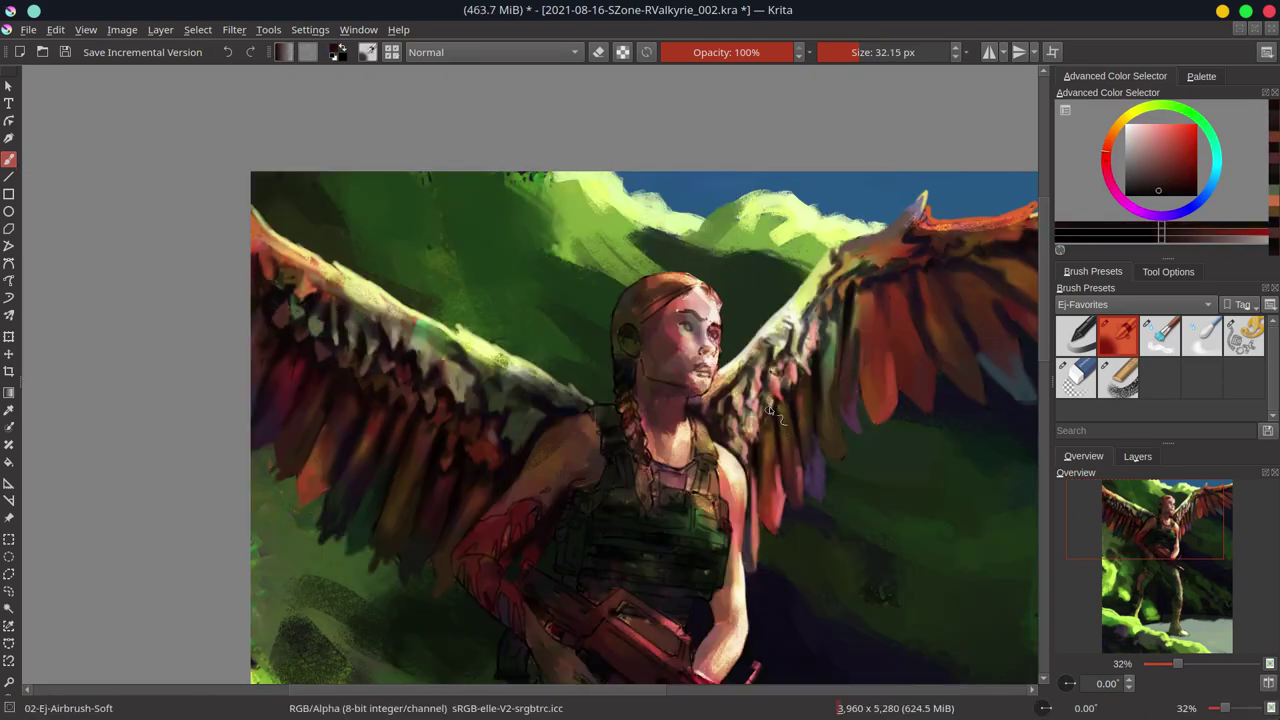
{"action": "scroll", "coordinate": [765, 410], "scroll_direction": "down", "scroll_amount": 5}
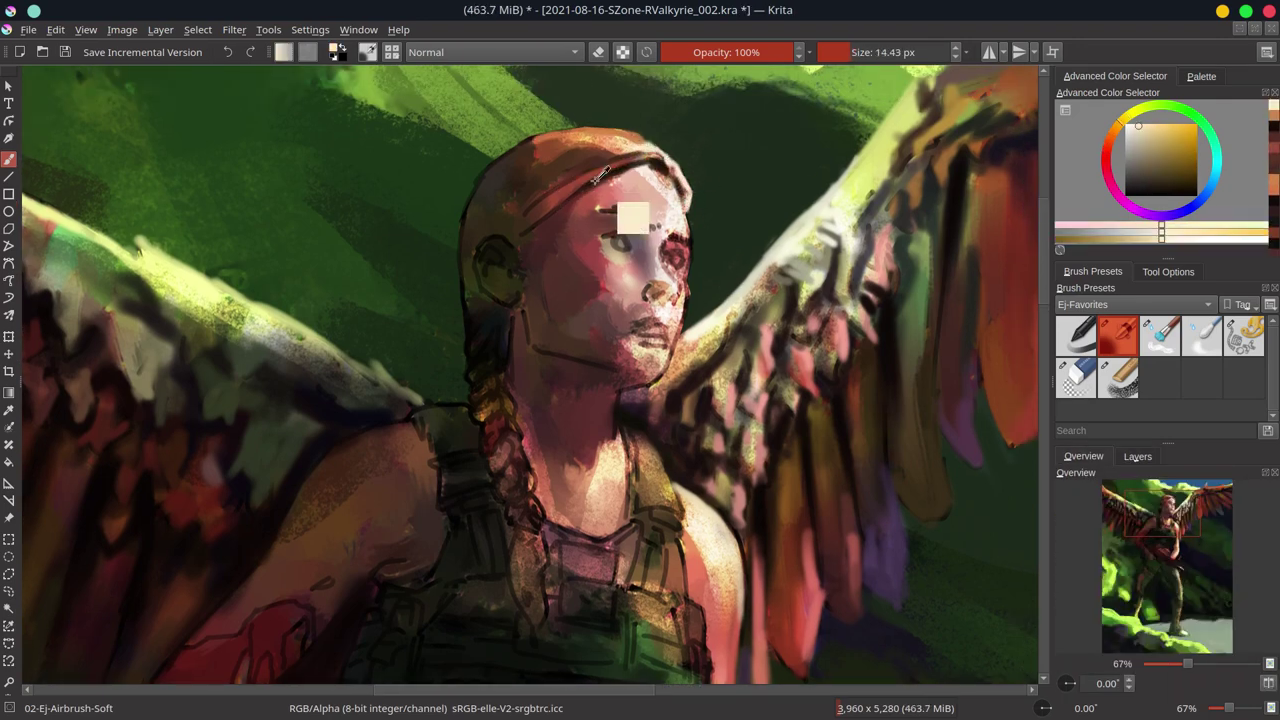
- Paint a dark brown shadow along the jawline and save
{"action": "key", "text": "ctrl+s"}
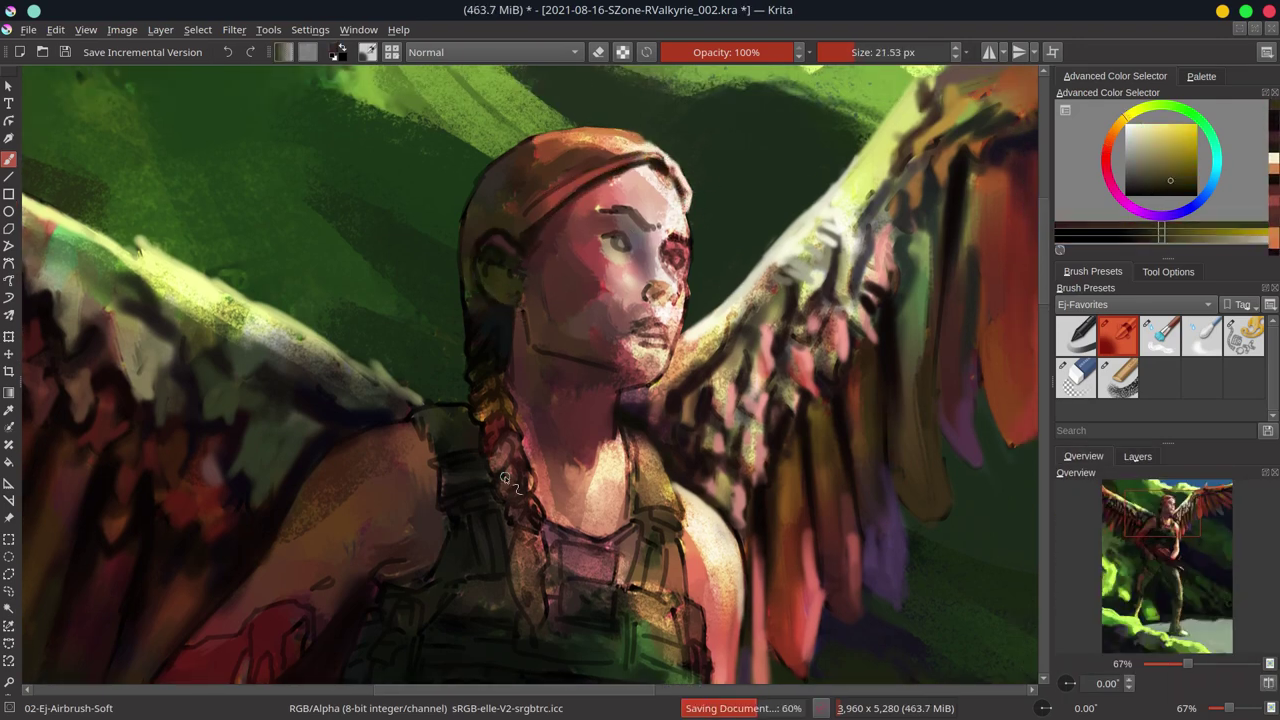
{"action": "left_click", "coordinate": [523, 327], "text": "ctrl"}
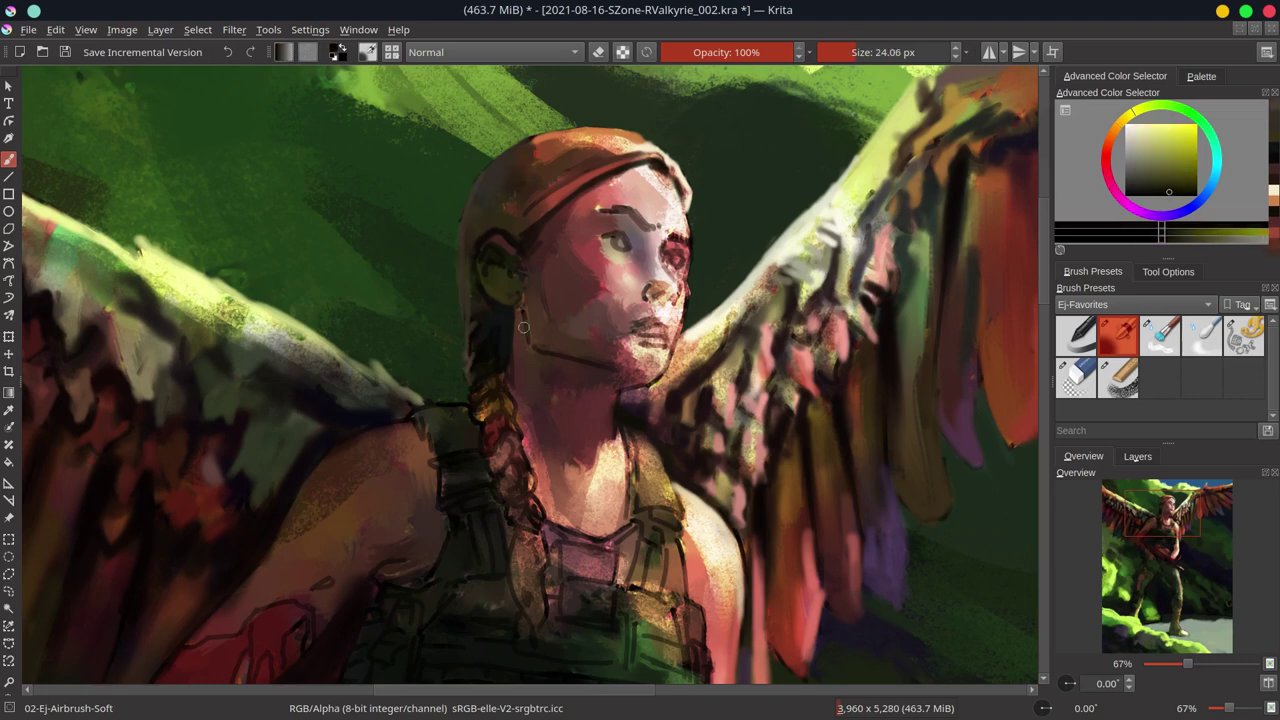
{"action": "left_click", "coordinate": [598, 258], "text": "ctrl"}
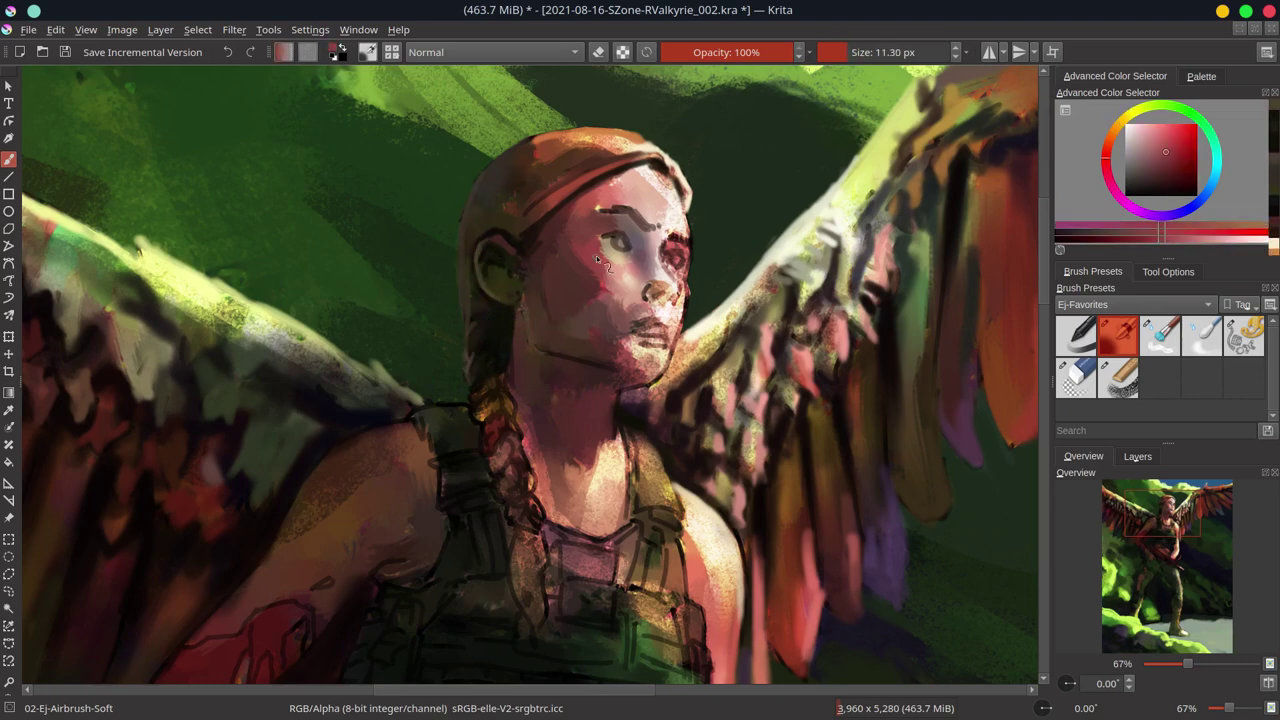
{"action": "left_click", "coordinate": [533, 345], "text": "ctrl"}
{"action": "left_click_drag", "start_coordinate": [533, 345], "coordinate": [648, 383]}
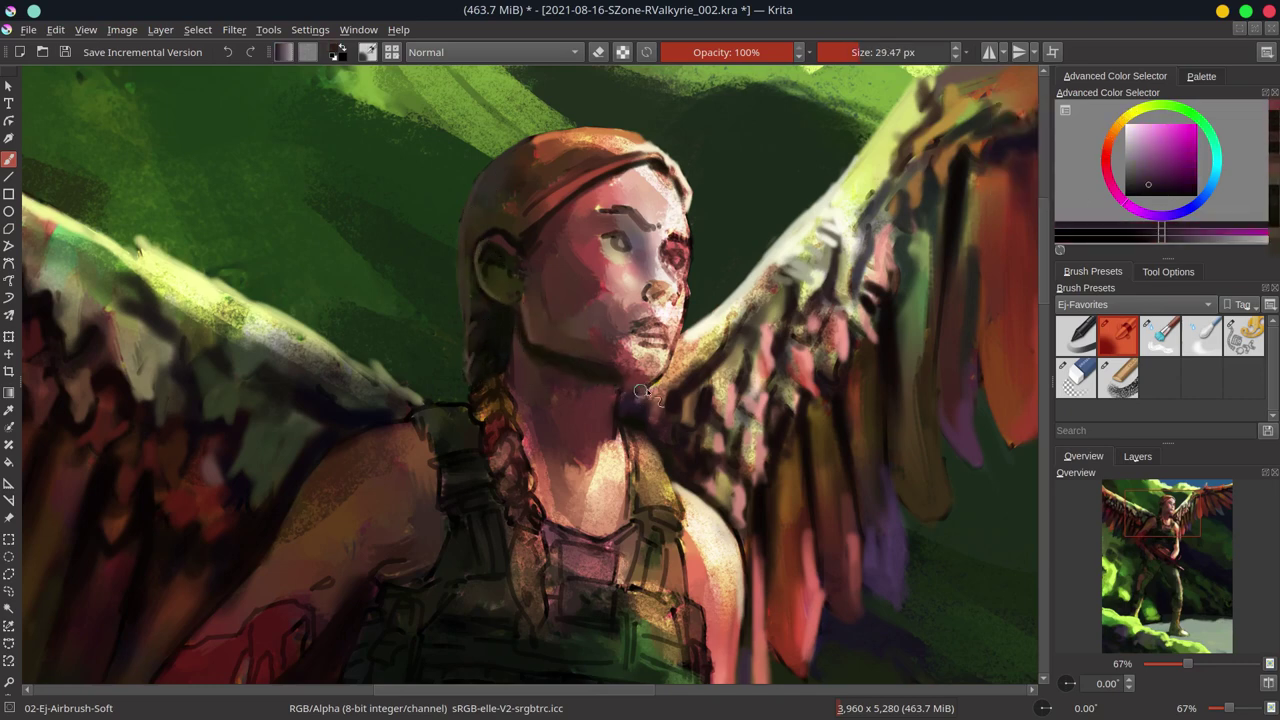
{"action": "left_click", "coordinate": [583, 322], "text": "ctrl"}
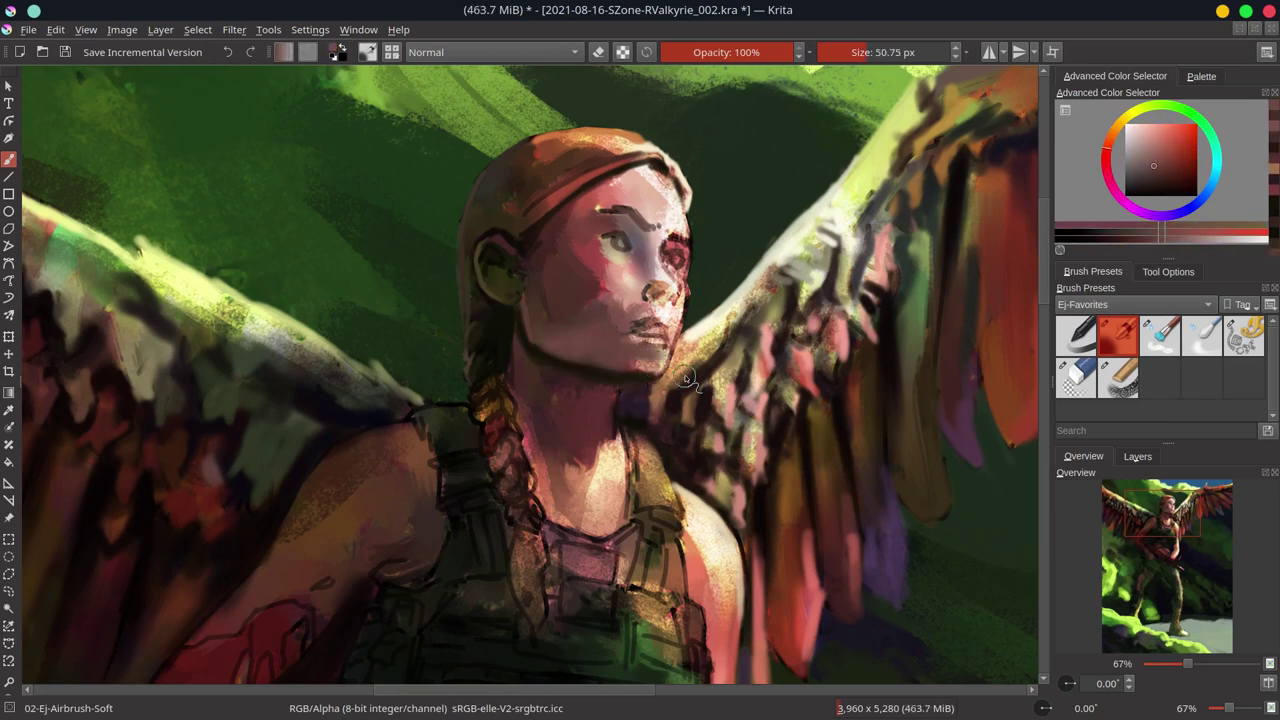
{"action": "key", "text": "ctrl+s"}
- Pick a rose skin tone from the colour palettes, then return to the colour wheel
{"action": "left_click", "coordinate": [1201, 76]}
{"action": "left_click", "coordinate": [1112, 245]}
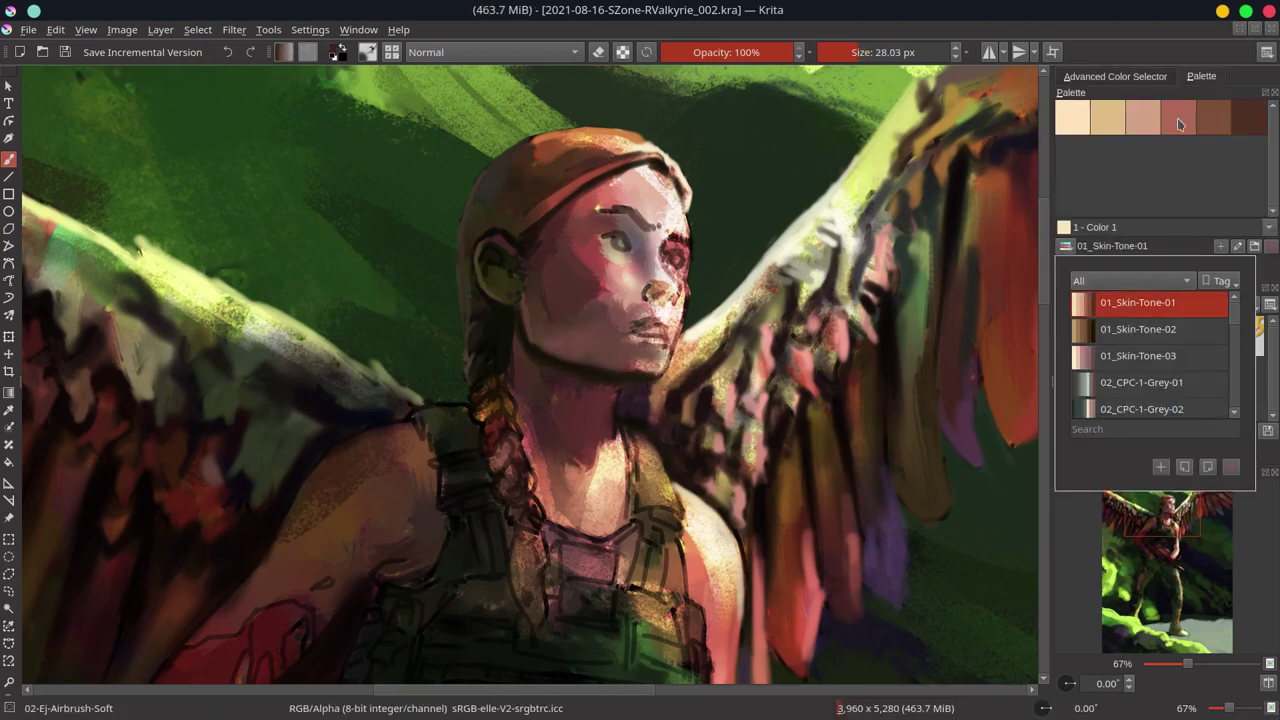
{"action": "left_click", "coordinate": [1180, 124]}
{"action": "left_click", "coordinate": [1145, 78]}
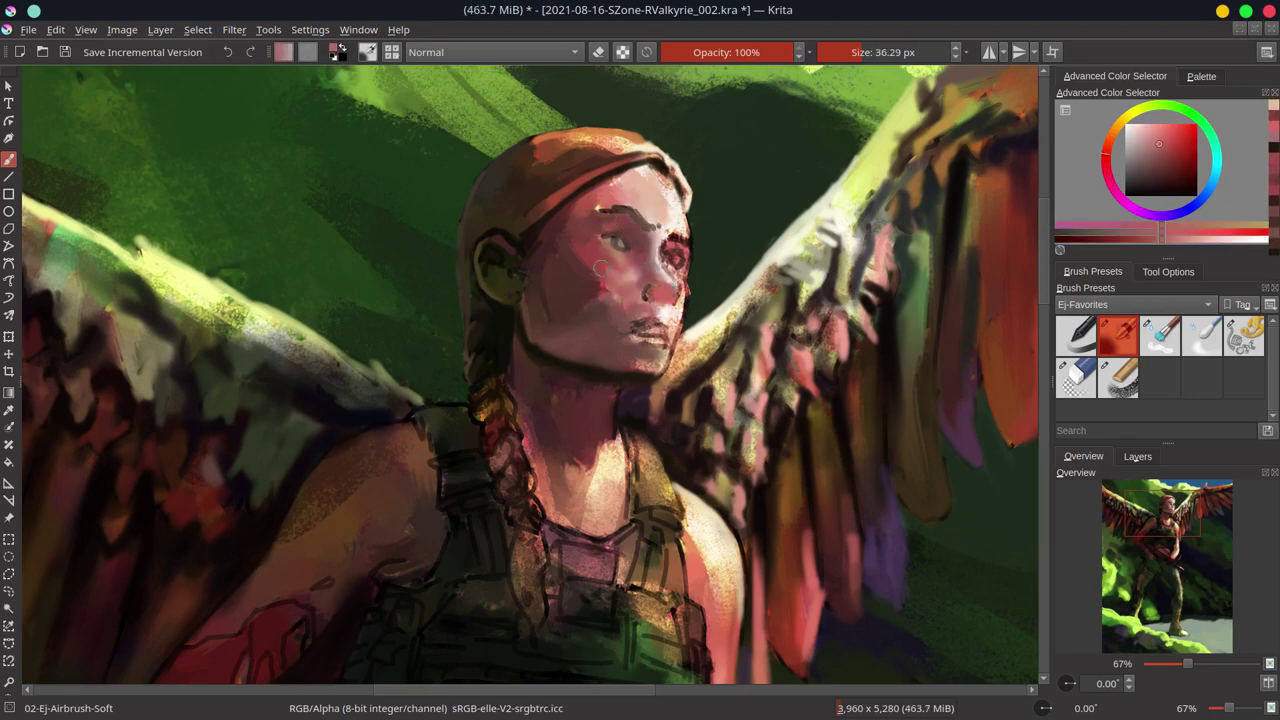
- Work on the lips with sampled dark and pinkish reds at varied brush sizes, then save
{"action": "left_click", "coordinate": [632, 330], "text": "ctrl"}
{"action": "key", "text": "bracketright"}
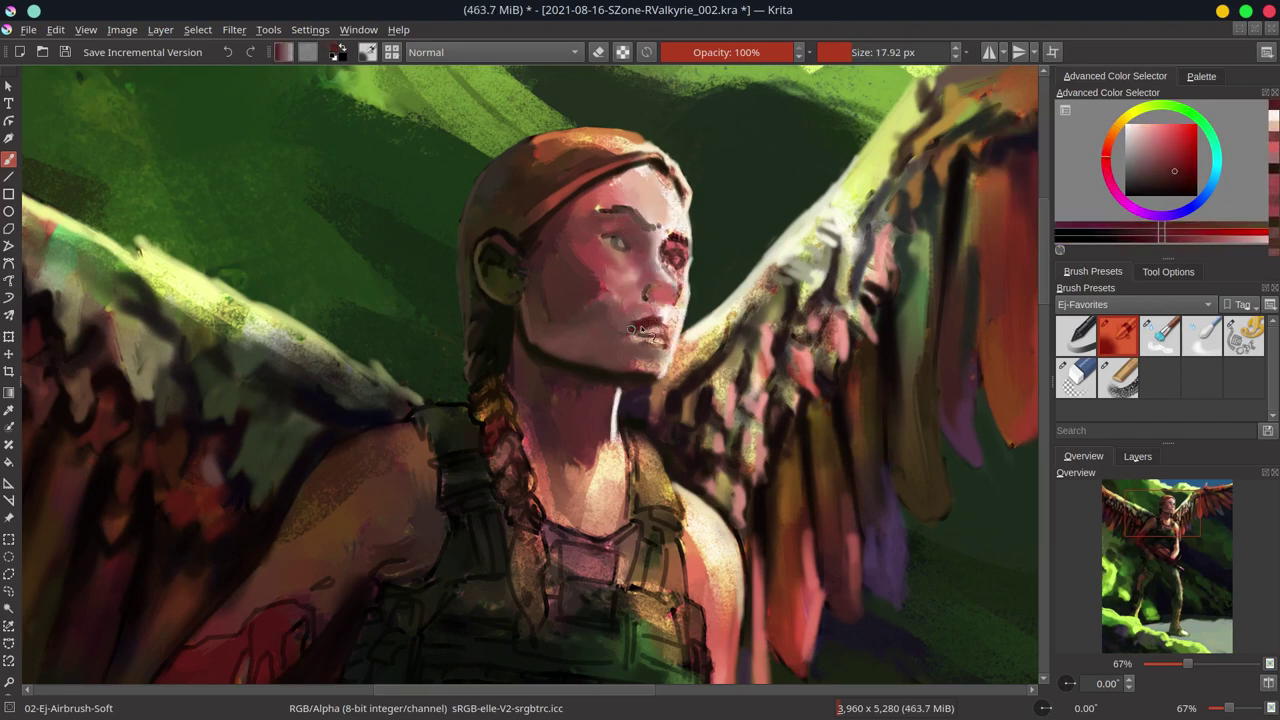
{"action": "left_click", "coordinate": [640, 341], "text": "ctrl"}
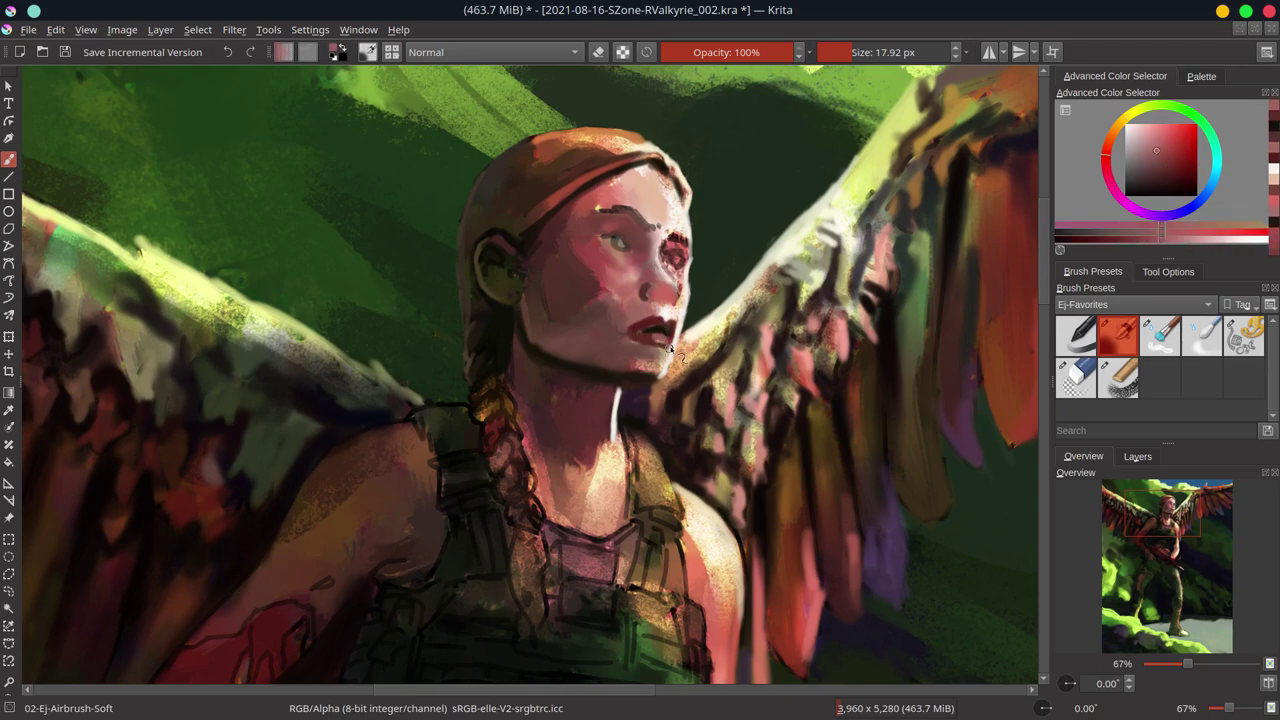
{"action": "left_click", "coordinate": [700, 300], "text": "ctrl"}
{"action": "key", "text": "bracketright"}
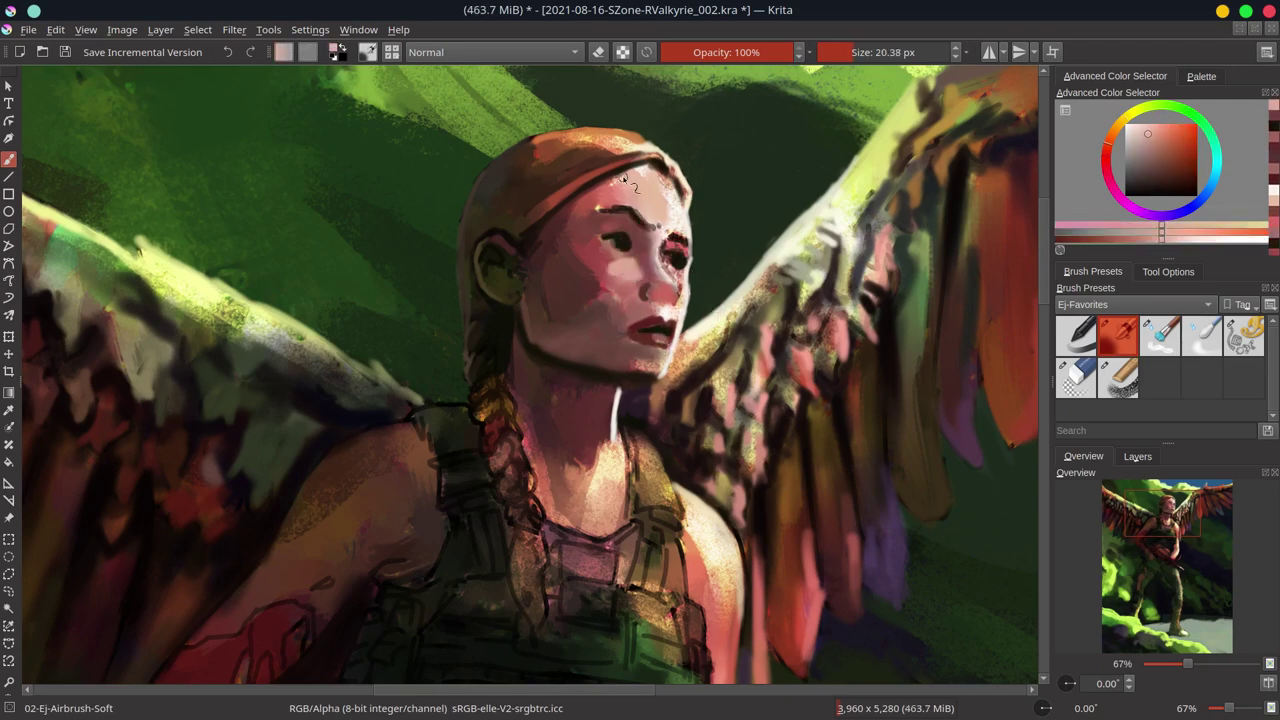
{"action": "key", "text": "bracketleft"}
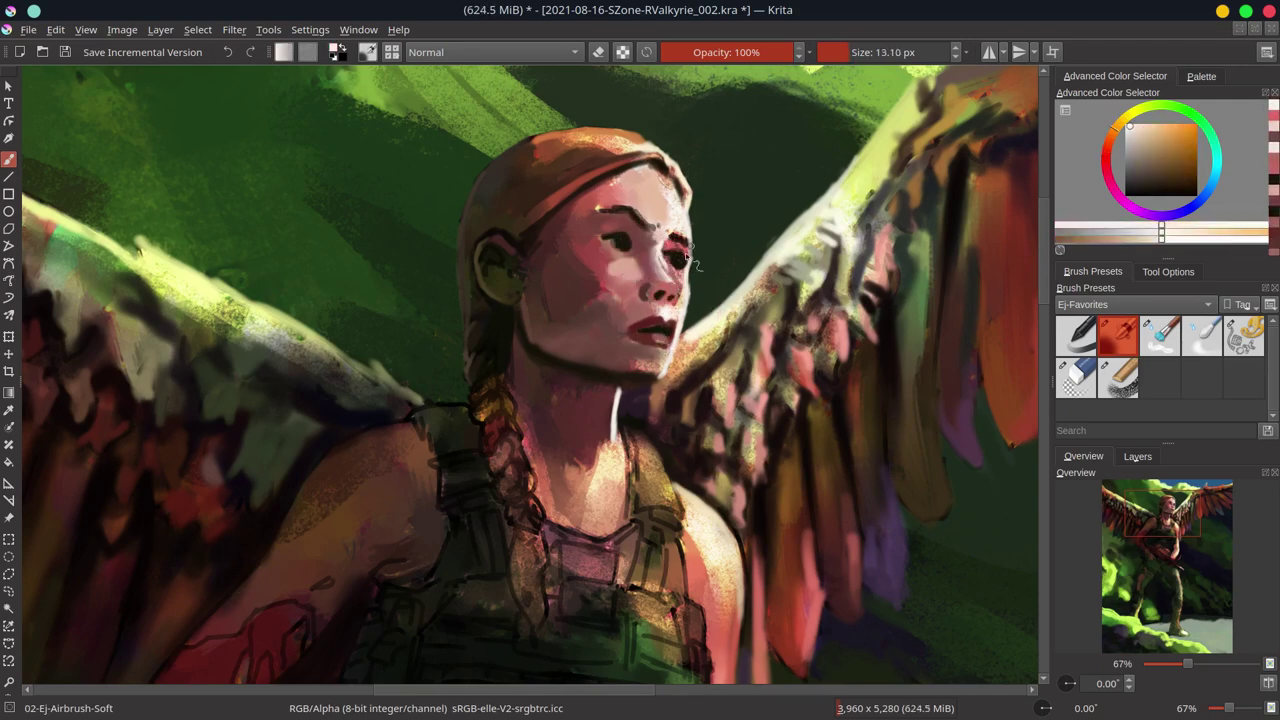
{"action": "left_click", "coordinate": [673, 278], "text": "ctrl"}
{"action": "left_click", "coordinate": [662, 270], "text": "ctrl"}
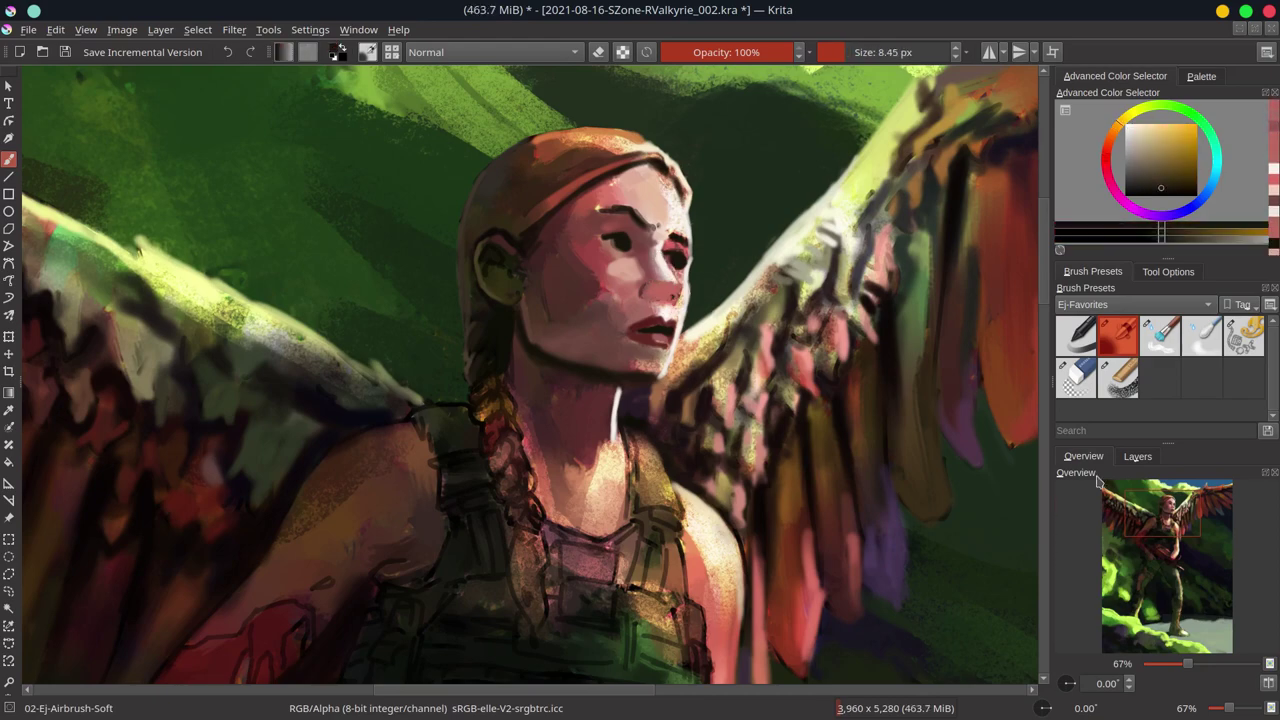
{"action": "key", "text": "bracketleft"}
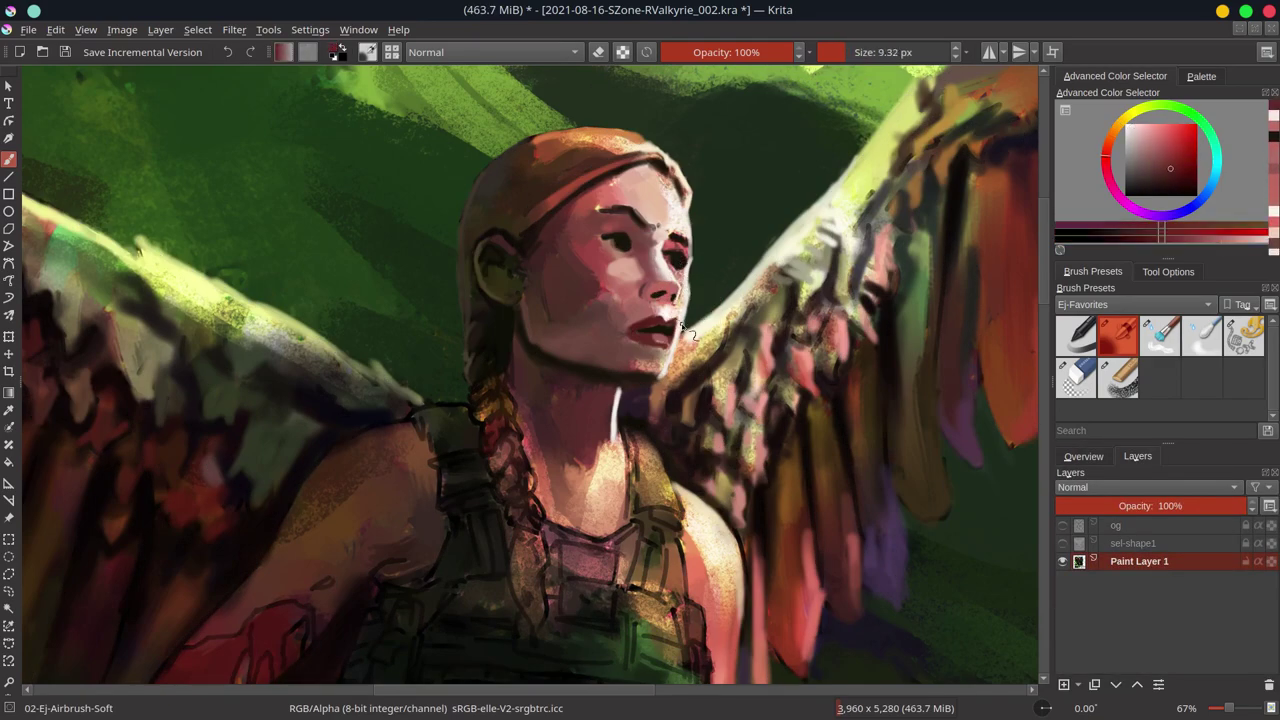
{"action": "left_click", "coordinate": [688, 362], "text": "ctrl"}
{"action": "key", "text": "ctrl+s"}
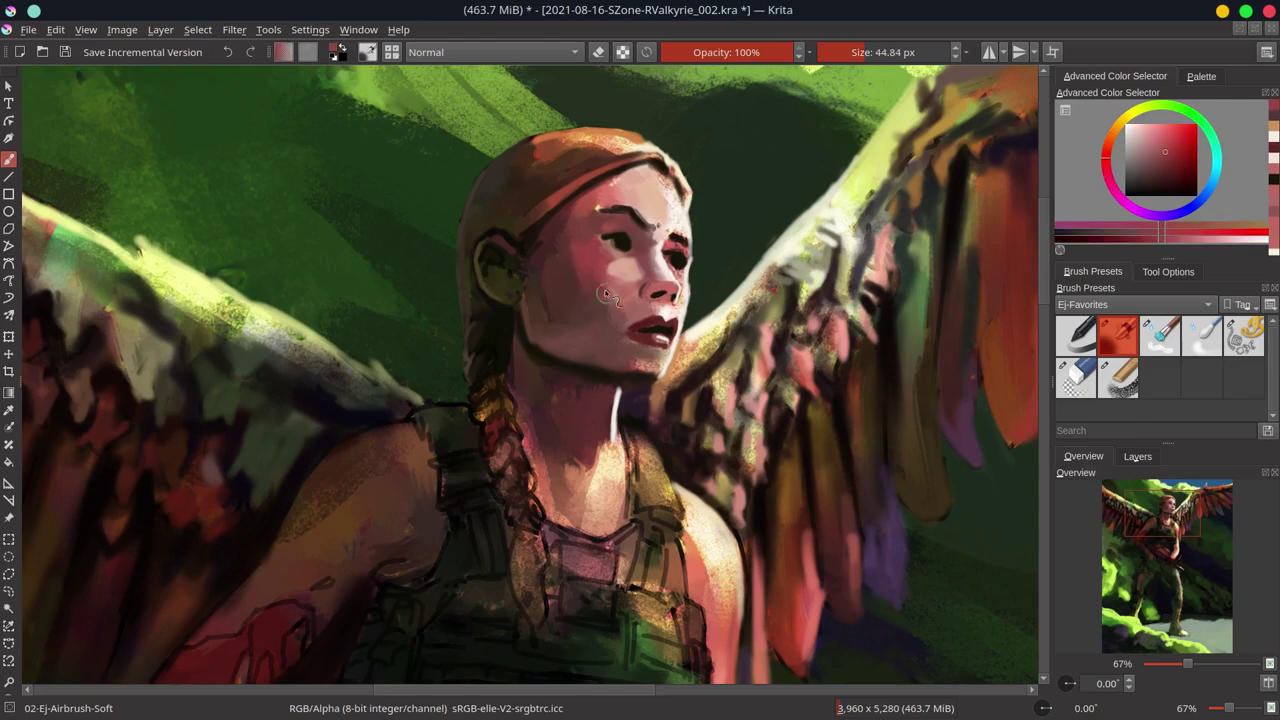
- Mirror the view, pick a darker magenta and beige highlight, and save again
{"action": "key", "text": "bracketright"}
{"action": "key", "text": "bracketright"}
{"action": "left_click", "coordinate": [596, 212], "text": "ctrl"}
{"action": "key", "text": "m"}
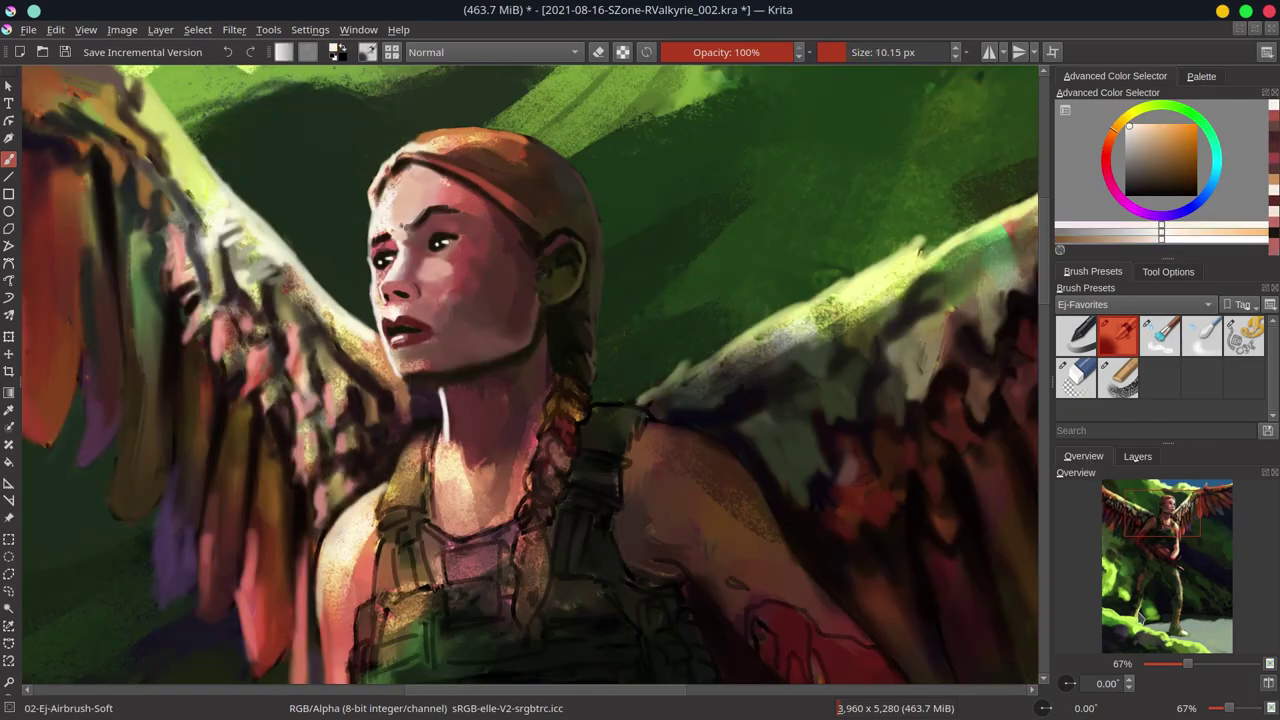
{"action": "key", "text": "bracketright"}
{"action": "left_click", "coordinate": [1113, 177]}
{"action": "key", "text": "ctrl+s"}
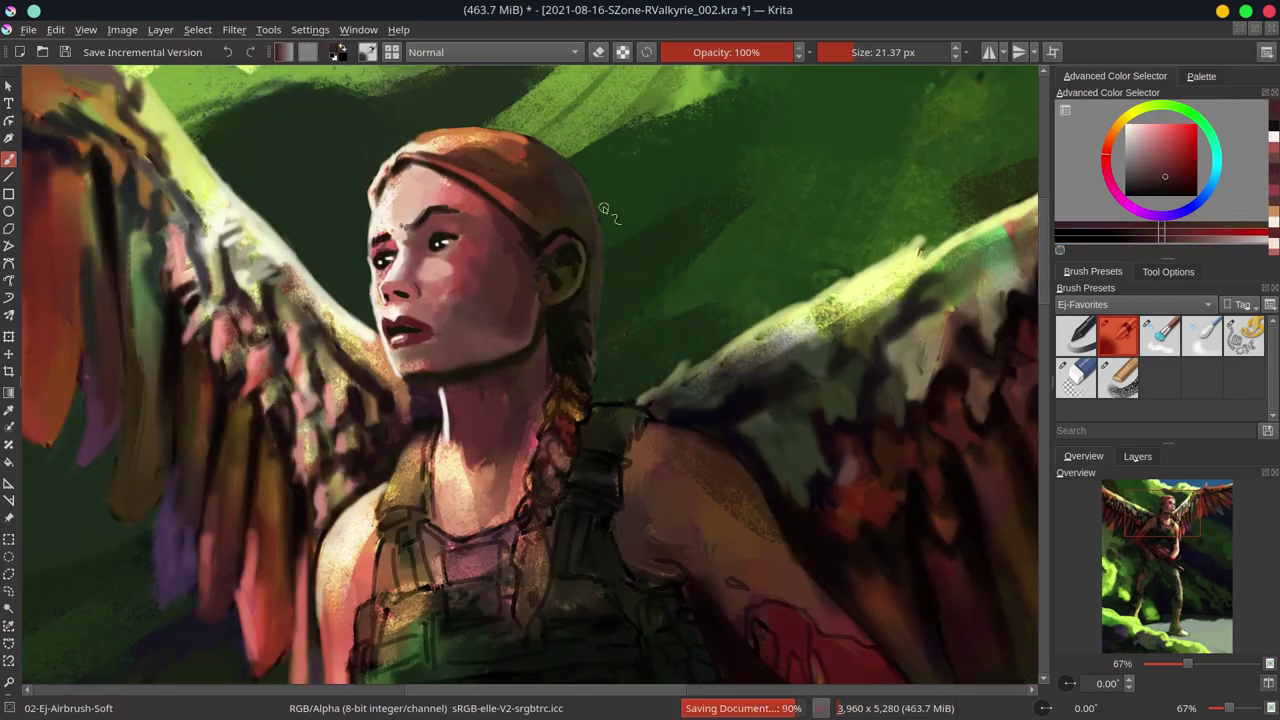
{"action": "left_click", "coordinate": [430, 286], "text": "ctrl"}
{"action": "left_click", "coordinate": [398, 360], "text": "ctrl"}
- Mirror the canvas, add orange-brown from the raised wing along its edge, and save
{"action": "scroll", "coordinate": [480, 350], "scroll_direction": "down", "scroll_amount": 4}
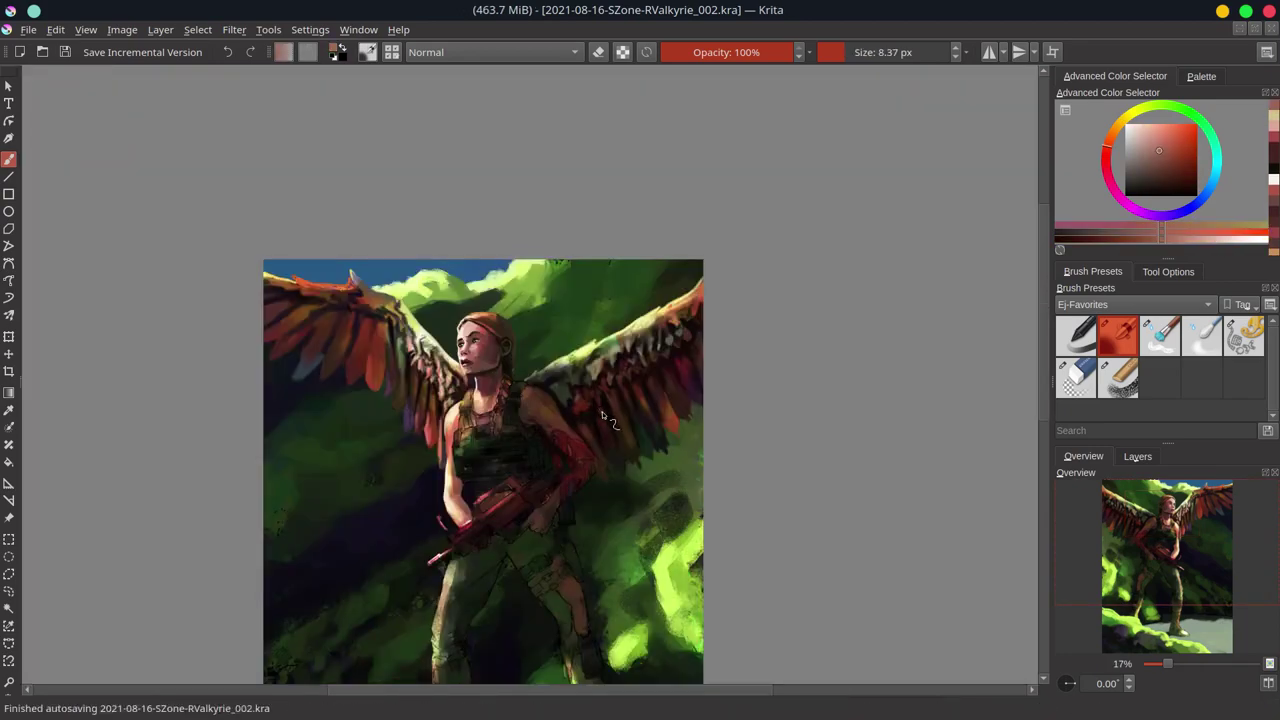
{"action": "key", "text": "bracketleft"}
{"action": "key", "text": "bracketleft"}
{"action": "key", "text": "bracketleft"}
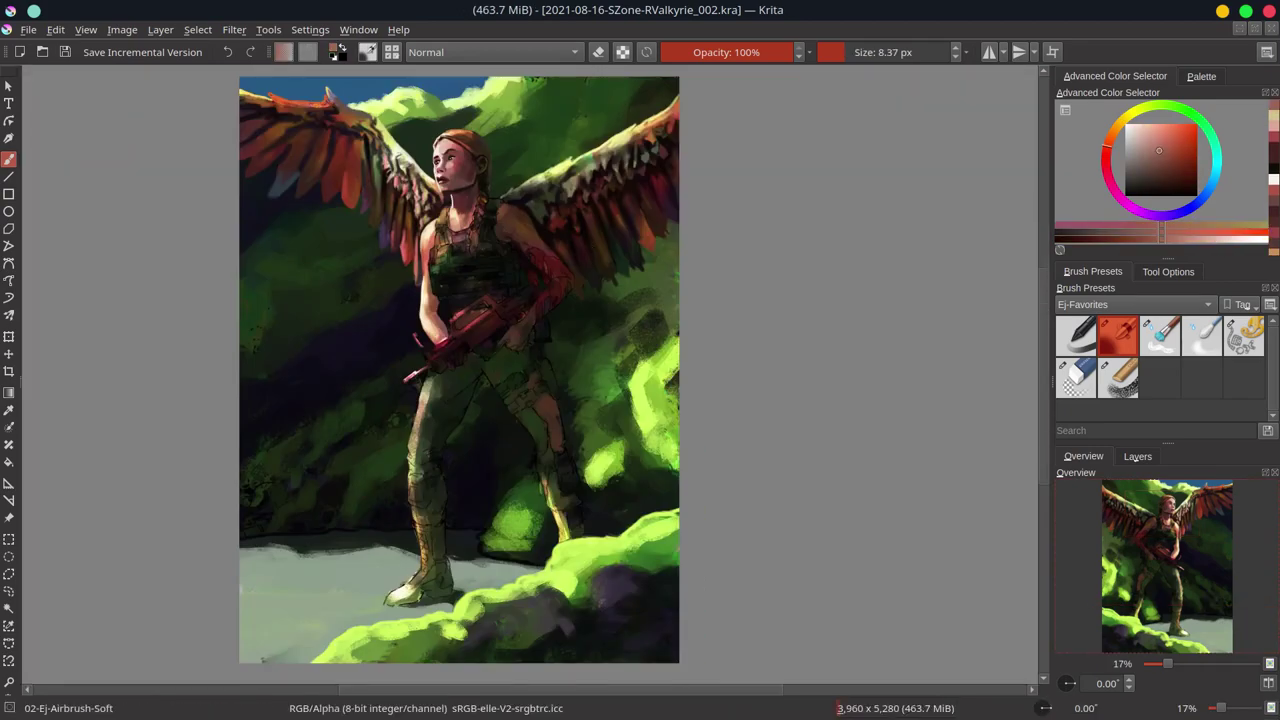
{"action": "left_click", "coordinate": [1269, 683]}
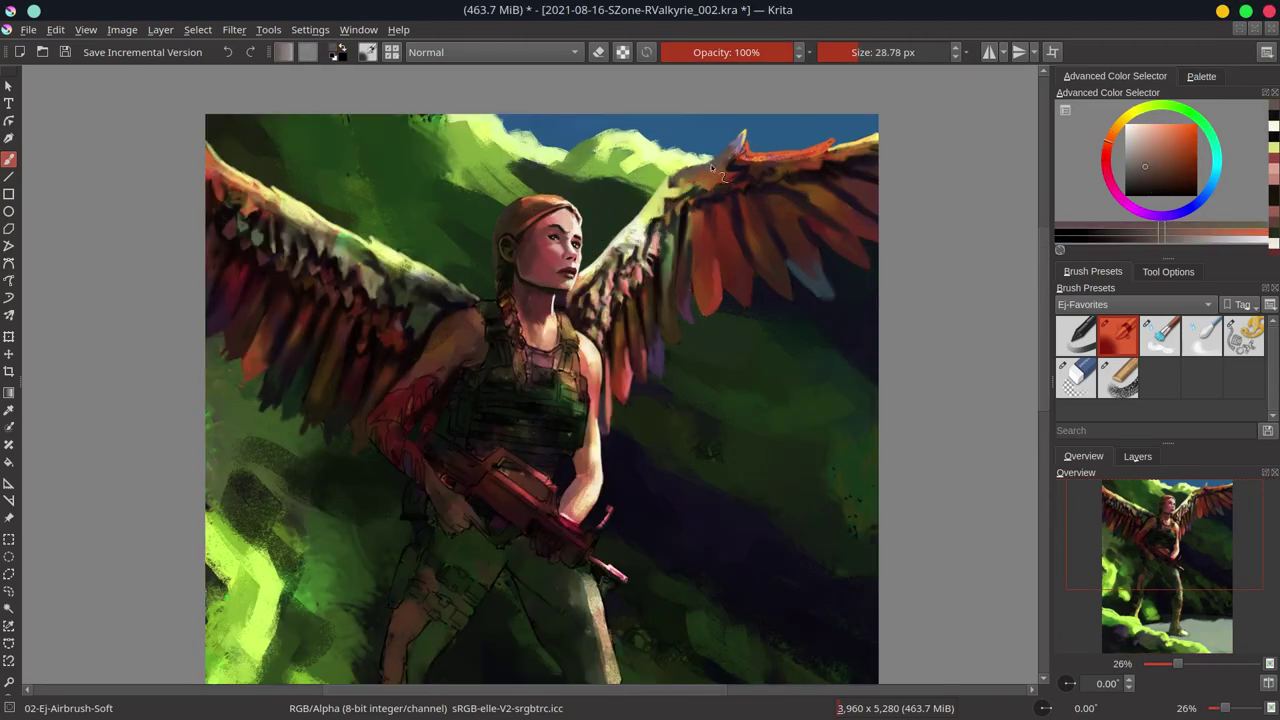
{"action": "left_click", "coordinate": [637, 290], "text": "ctrl"}
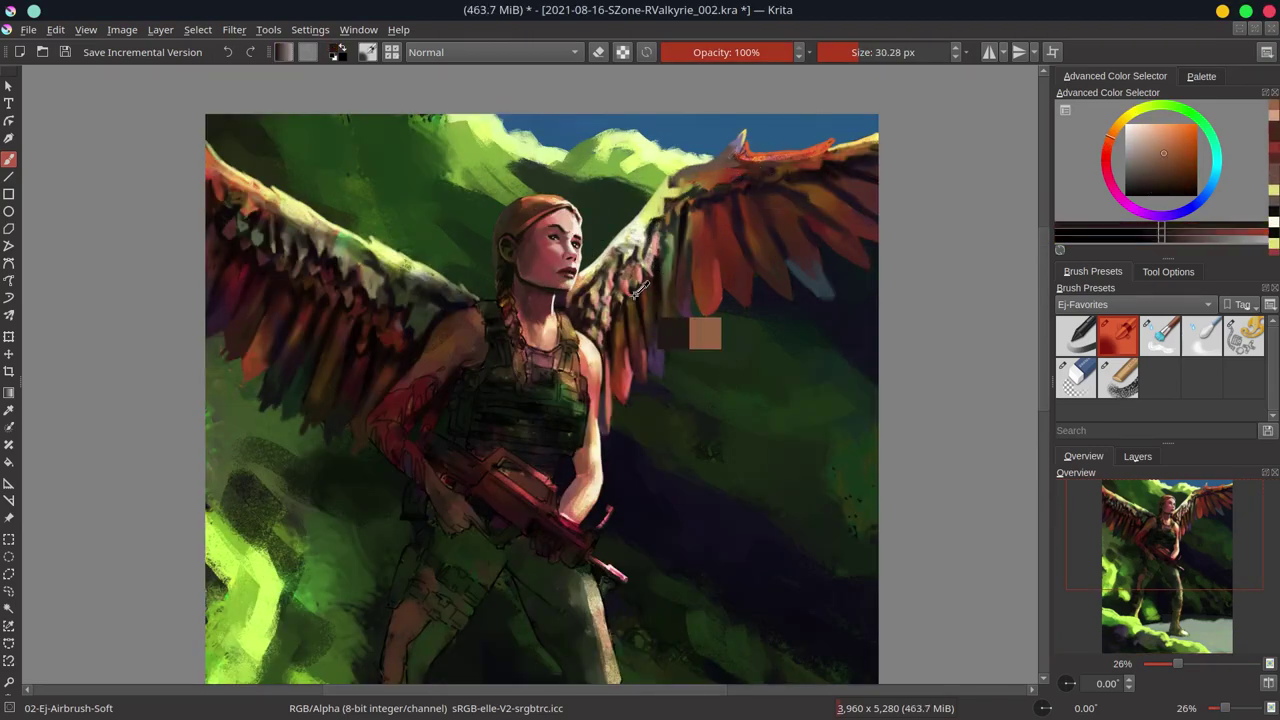
{"action": "key", "text": "ctrl+s"}
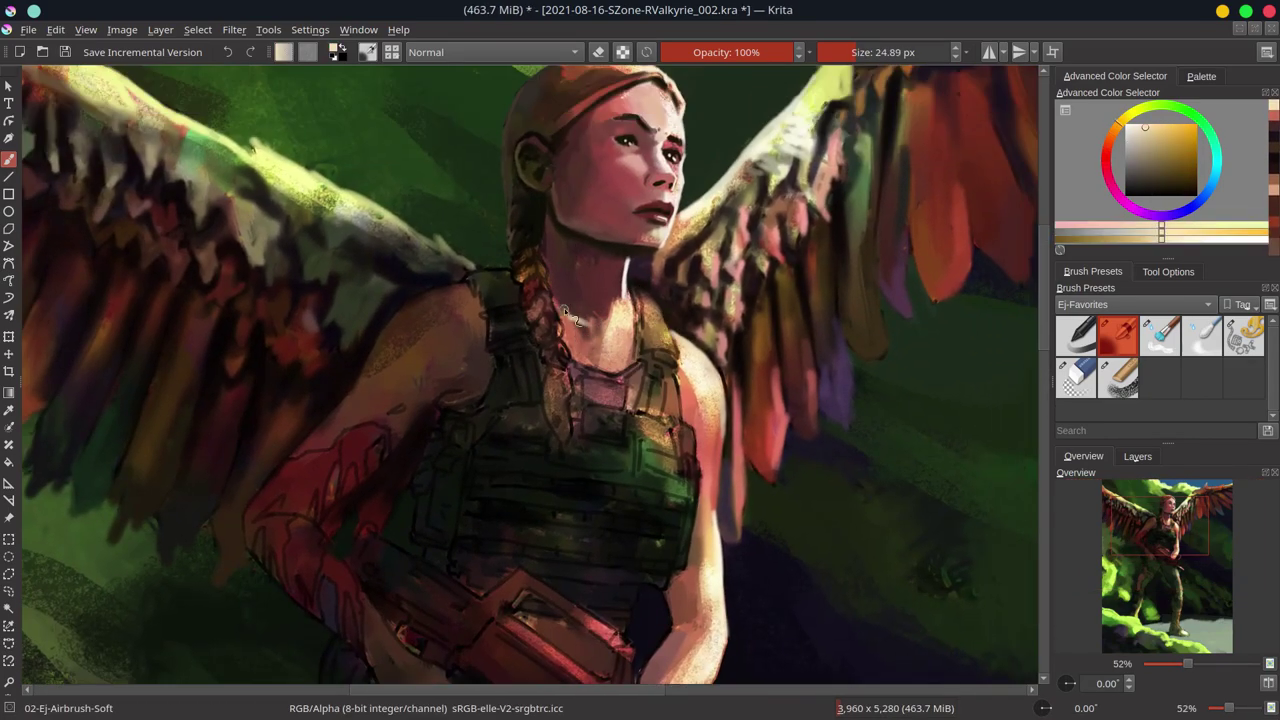
- Paint light yellow straps across the chest vest with a slightly larger brush
{"action": "left_click", "coordinate": [638, 355], "text": "ctrl"}
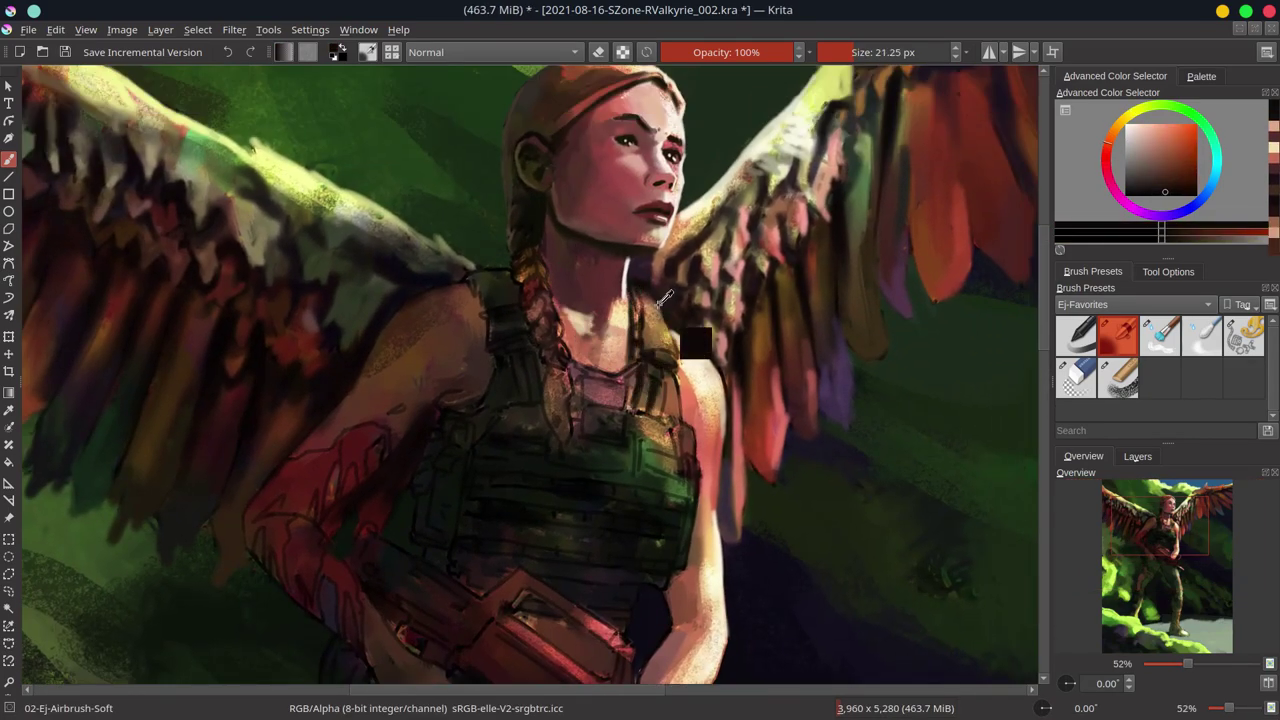
{"action": "left_click", "coordinate": [666, 356], "text": "ctrl"}
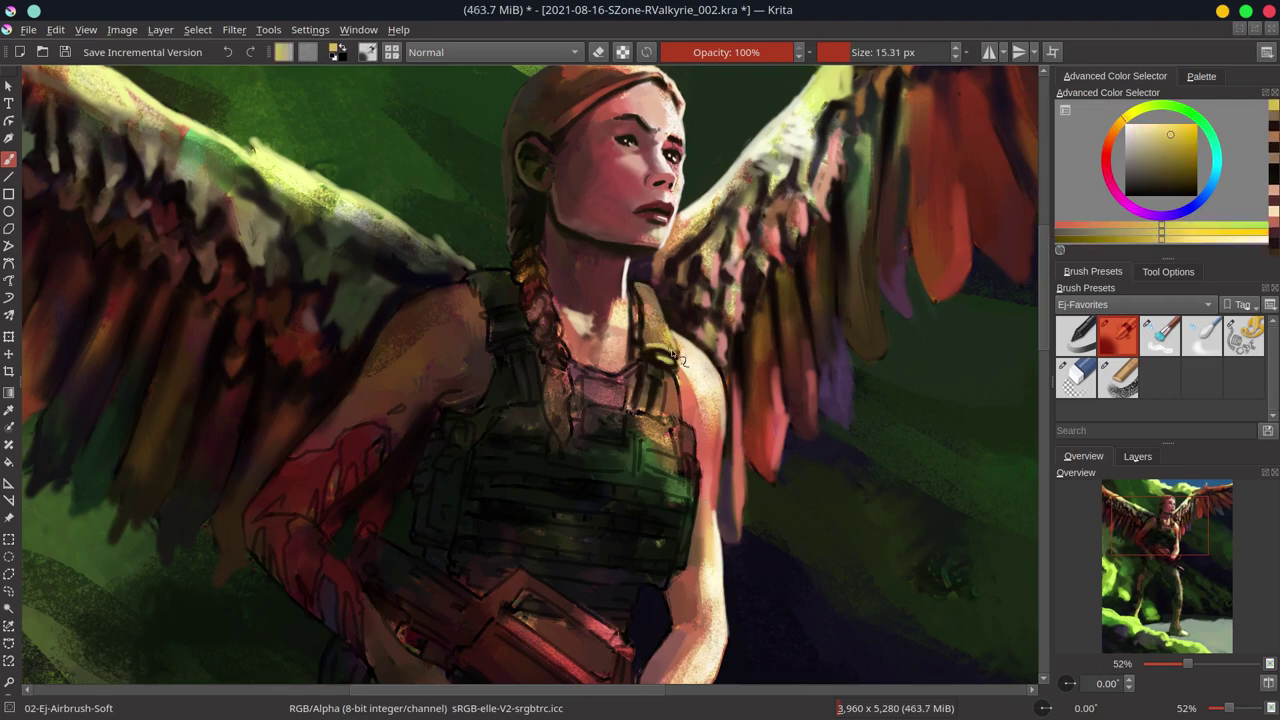
{"action": "left_click", "coordinate": [659, 380], "text": "ctrl"}
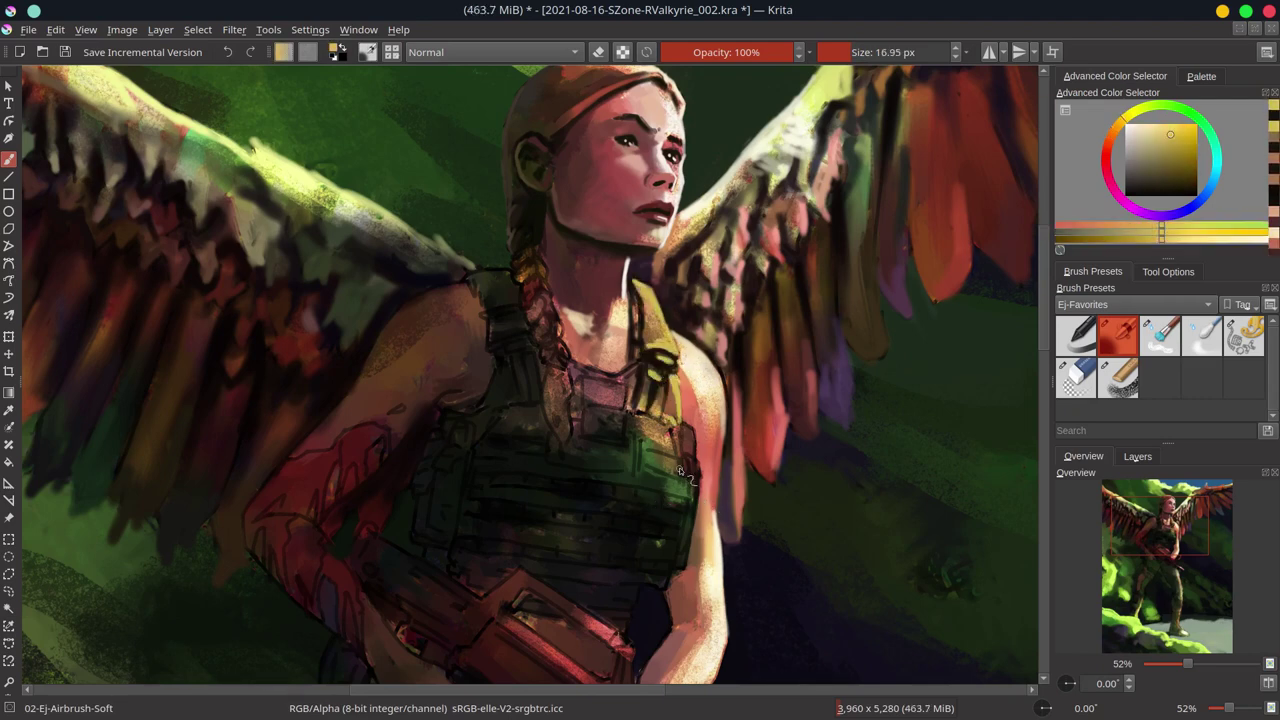
{"action": "left_click_drag", "start_coordinate": [590, 372], "coordinate": [628, 392]}
{"action": "left_click", "coordinate": [632, 388], "text": "ctrl"}
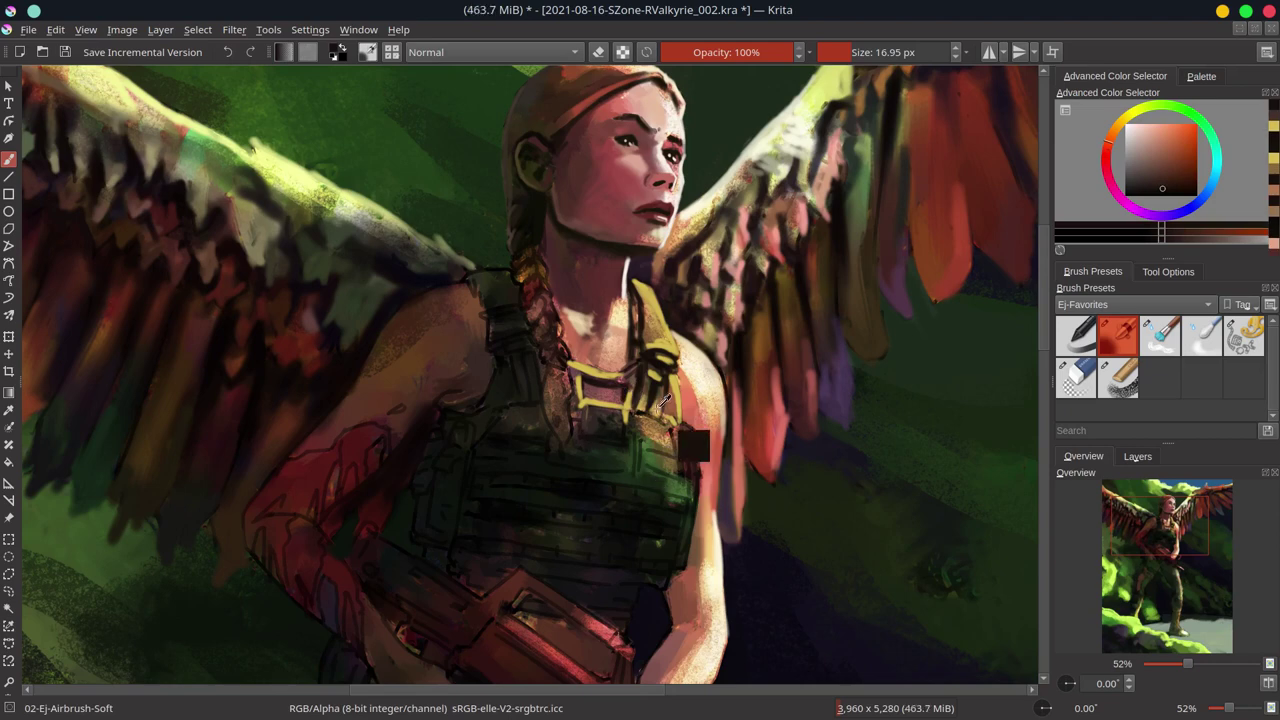
- Lighten the shoulder with skin orange and add red strokes on the arm
{"action": "left_click", "coordinate": [664, 400], "text": "ctrl"}
{"action": "left_click", "coordinate": [538, 412], "text": "ctrl"}
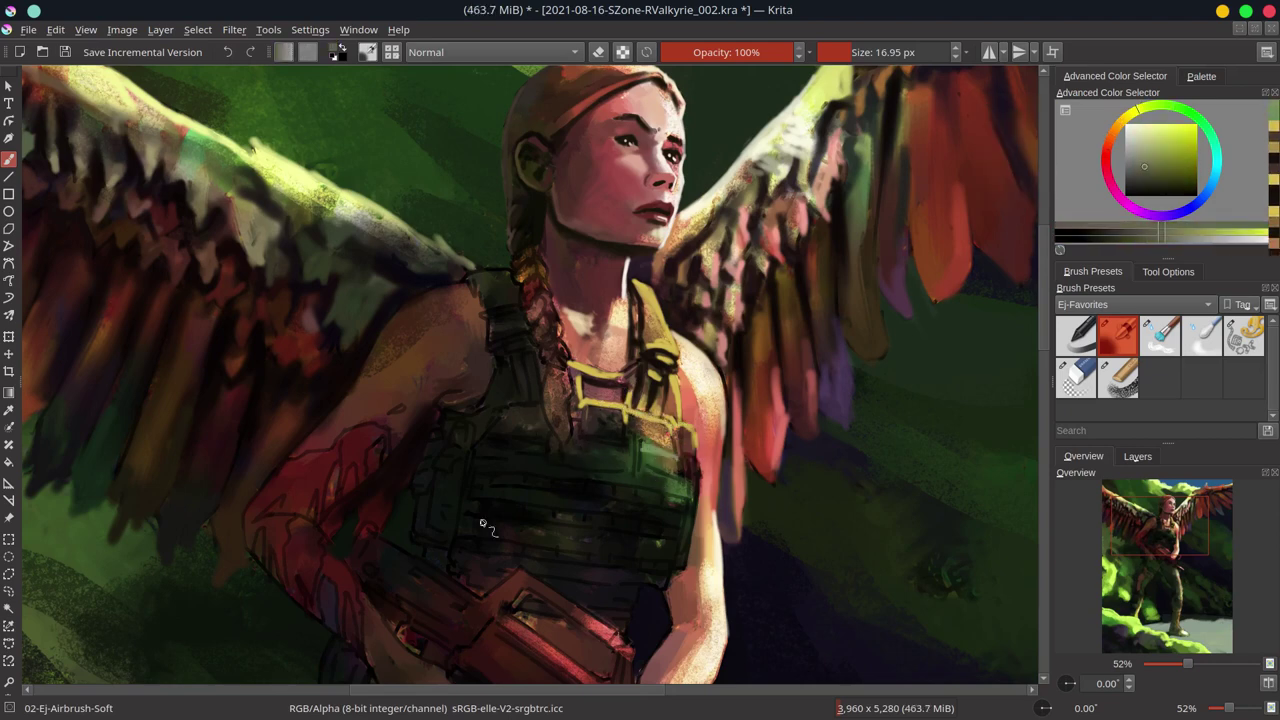
{"action": "left_click", "coordinate": [495, 308], "text": "ctrl"}
{"action": "left_click_drag", "start_coordinate": [450, 300], "coordinate": [370, 370]}
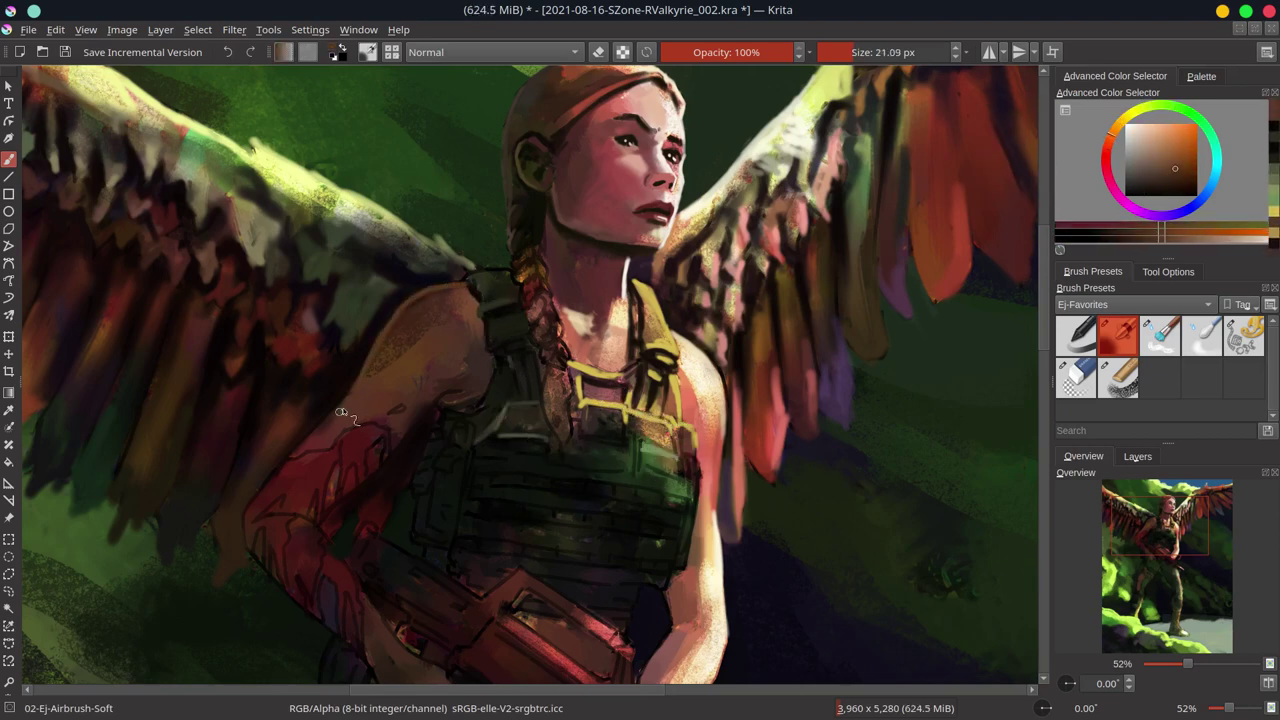
{"action": "left_click", "coordinate": [350, 430], "text": "ctrl"}
{"action": "left_click_drag", "start_coordinate": [370, 468], "coordinate": [420, 432]}
{"action": "left_click", "coordinate": [428, 428], "text": "ctrl"}
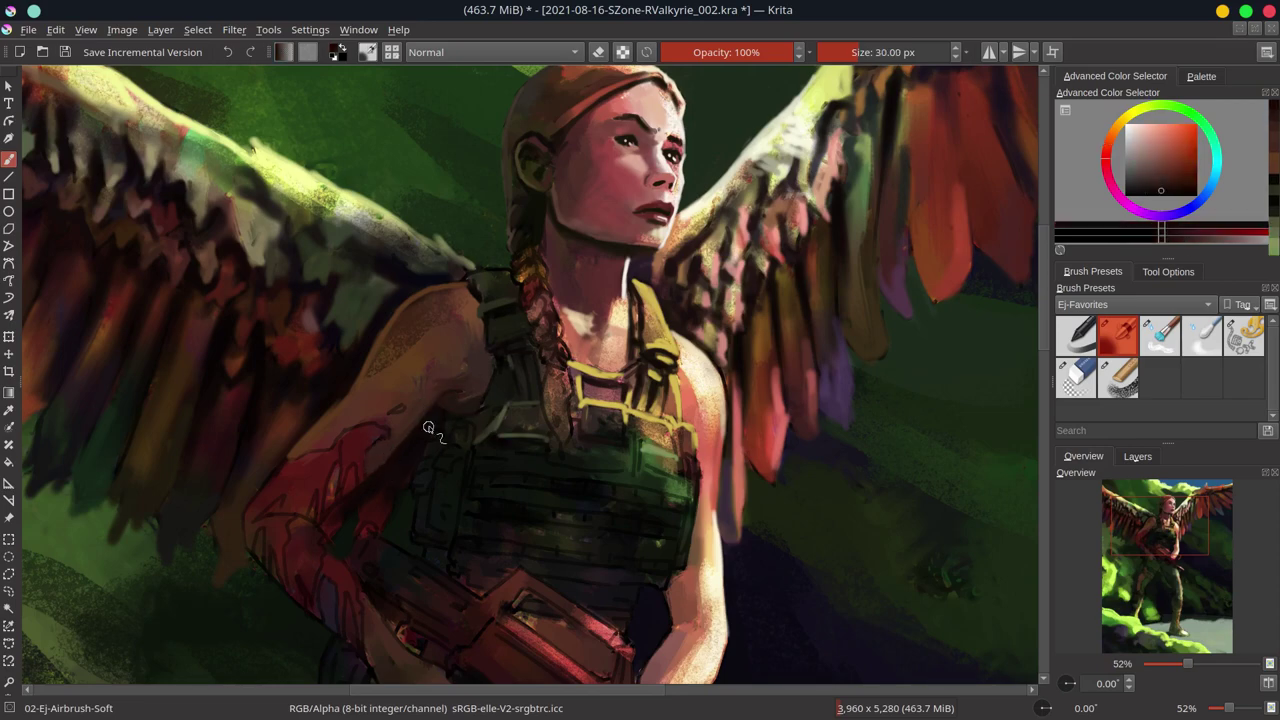
- Sample background greens and a darker olive, save, and zoom out to the whole painting
{"action": "left_click", "coordinate": [357, 534], "text": "ctrl"}
{"action": "left_click", "coordinate": [380, 526], "text": "ctrl"}
{"action": "key", "text": "ctrl+s"}
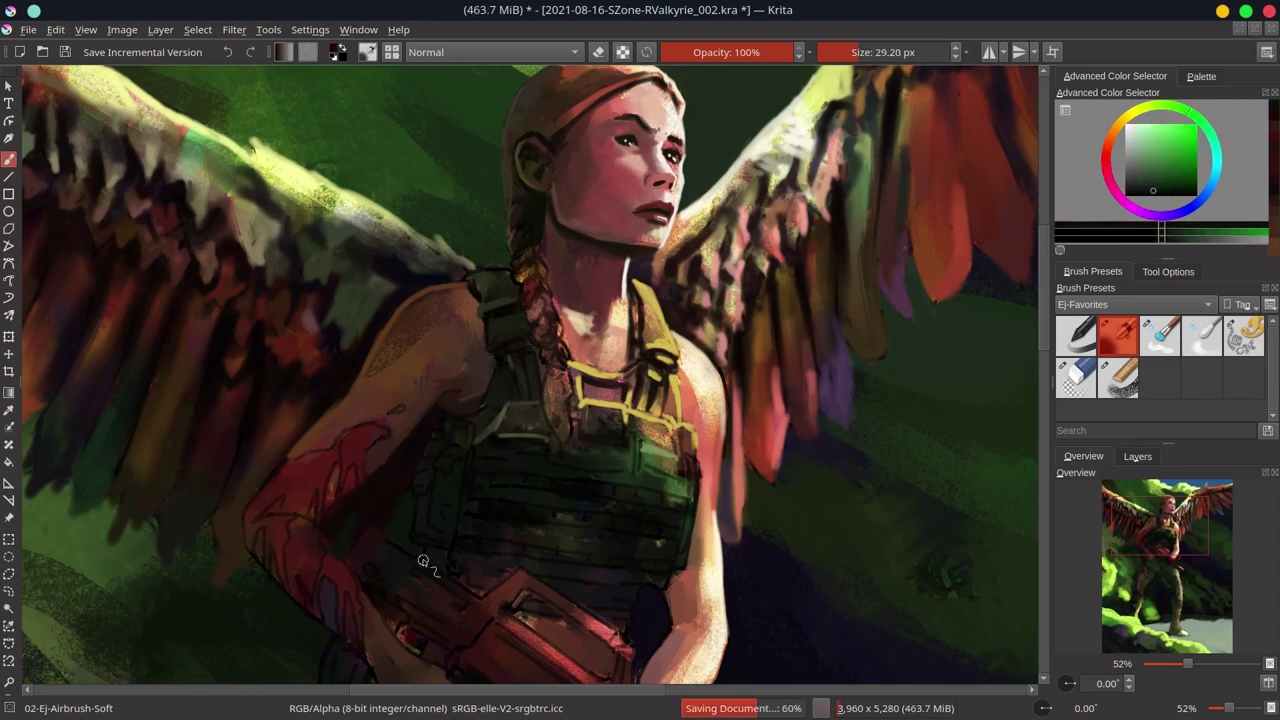
{"action": "left_click", "coordinate": [423, 561], "text": "ctrl"}
{"action": "key", "text": "ctrl+s"}
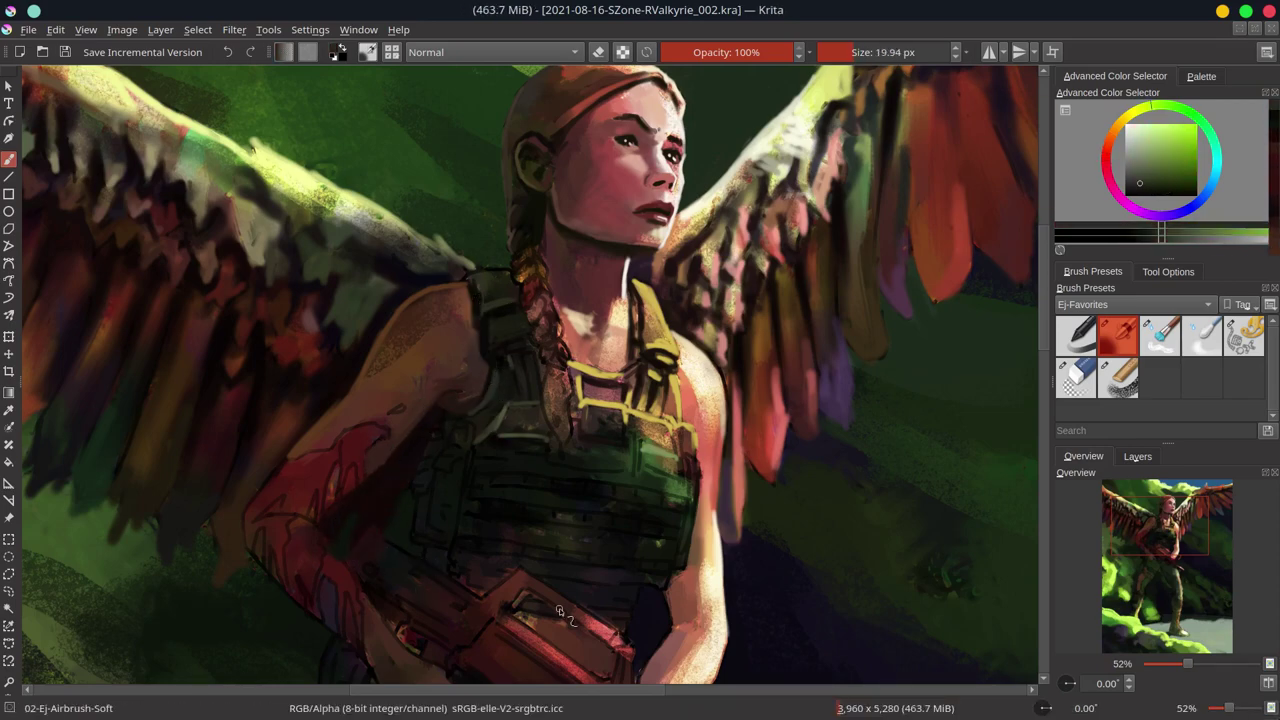
{"action": "key", "text": "minus"}
{"action": "key", "text": "minus"}
{"action": "key", "text": "minus"}
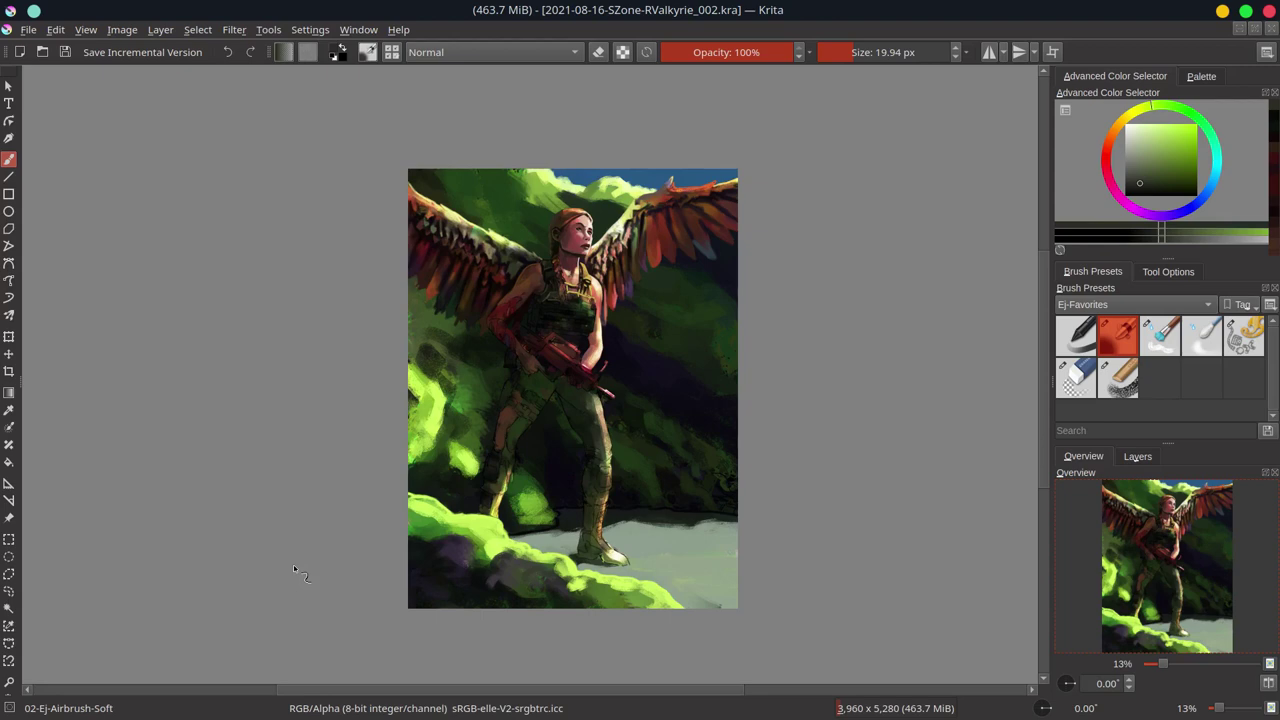
- Touch up the left arm and its edge with sampled reds and dark background green
{"action": "scroll", "coordinate": [293, 564], "scroll_direction": "up", "scroll_amount": 5}
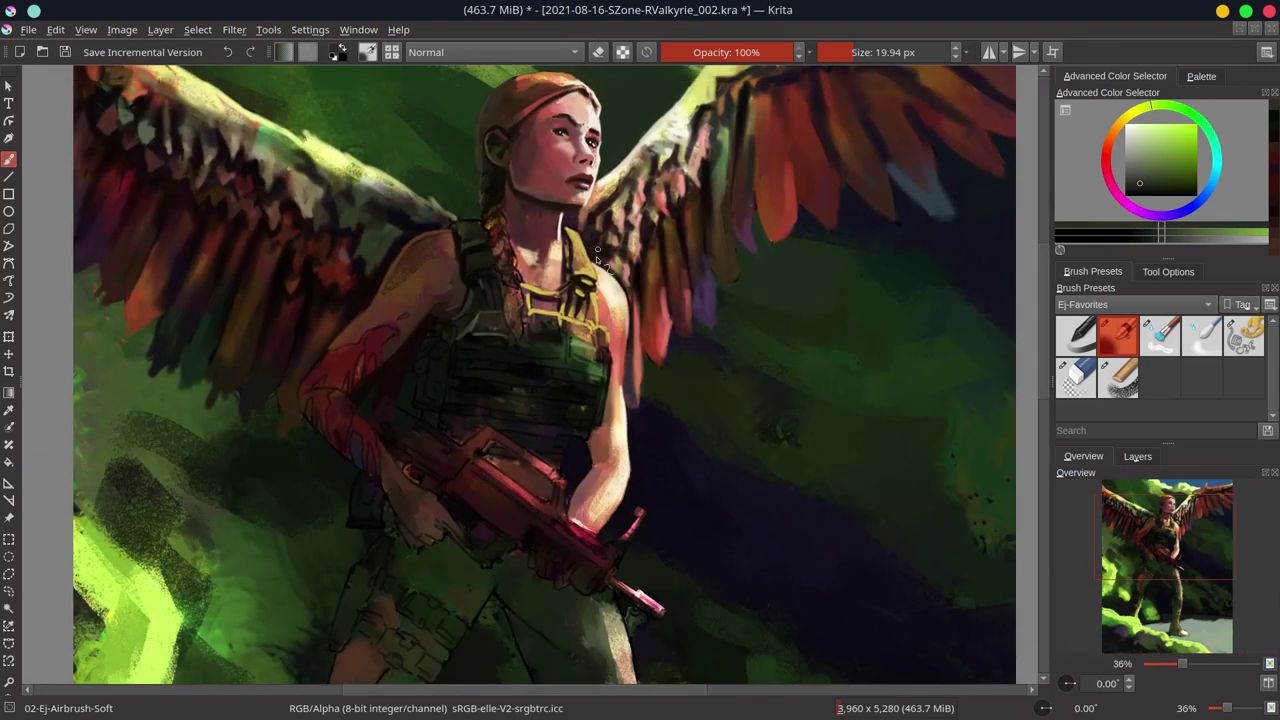
{"action": "left_click", "coordinate": [270, 405], "text": "ctrl"}
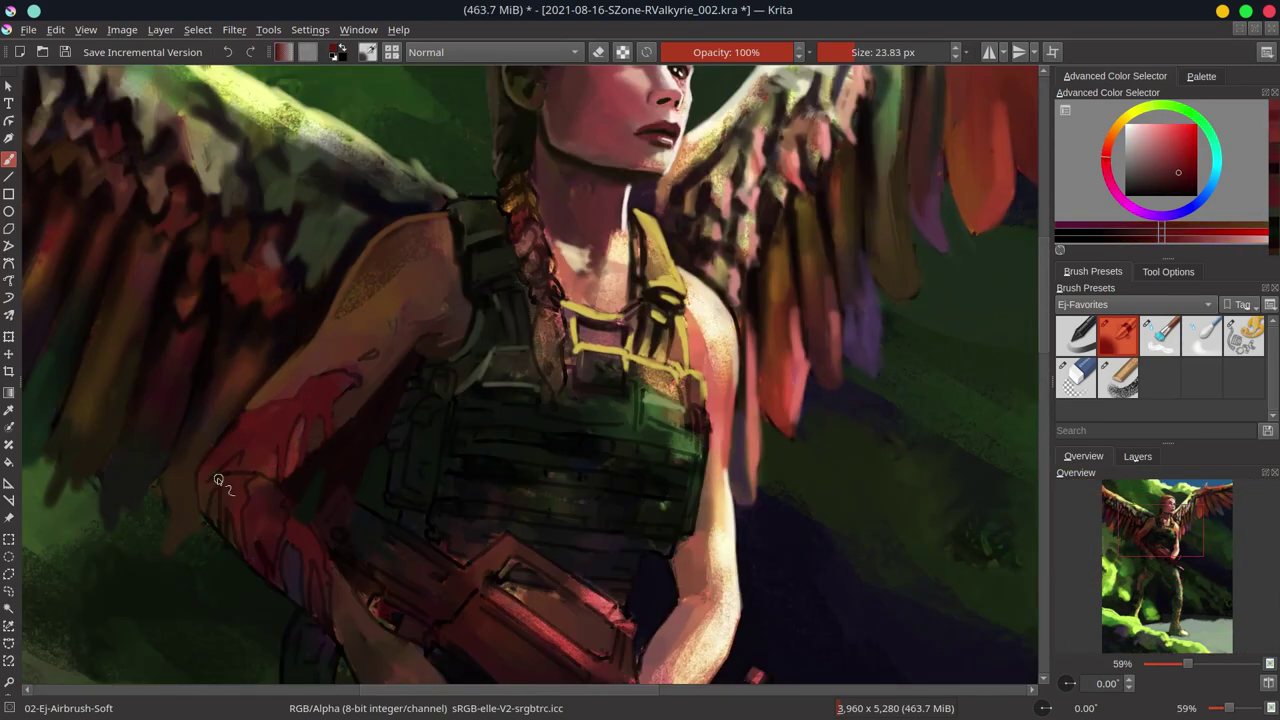
{"action": "left_click", "coordinate": [286, 455], "text": "ctrl"}
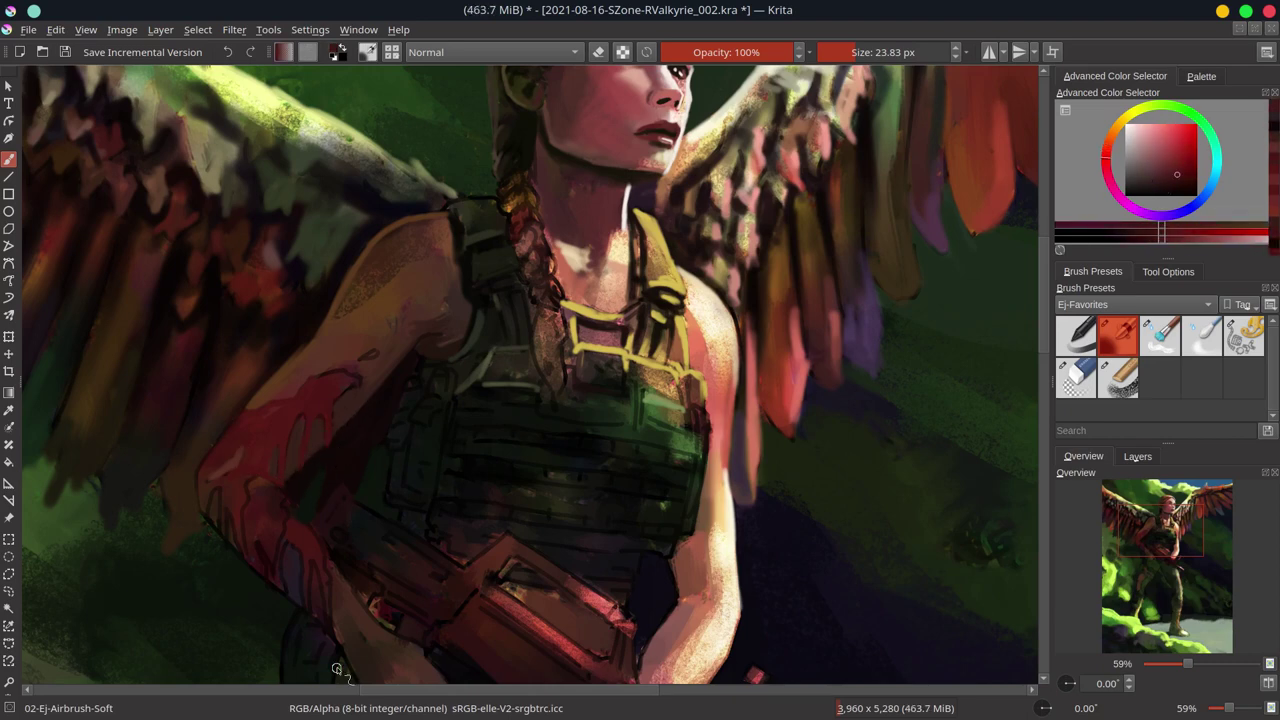
{"action": "scroll", "coordinate": [320, 245], "scroll_direction": "down", "scroll_amount": 2}
{"action": "left_click_drag", "start_coordinate": [394, 549], "coordinate": [340, 503]}
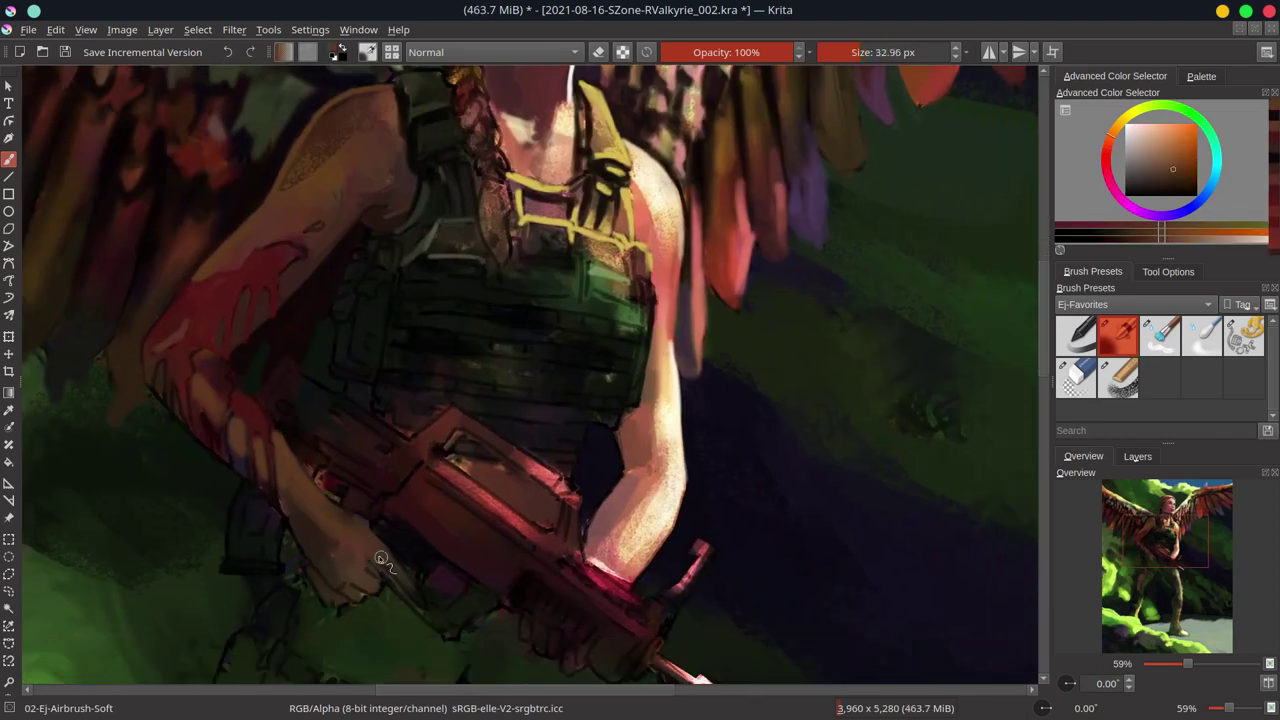
{"action": "left_click", "coordinate": [168, 392], "text": "ctrl"}
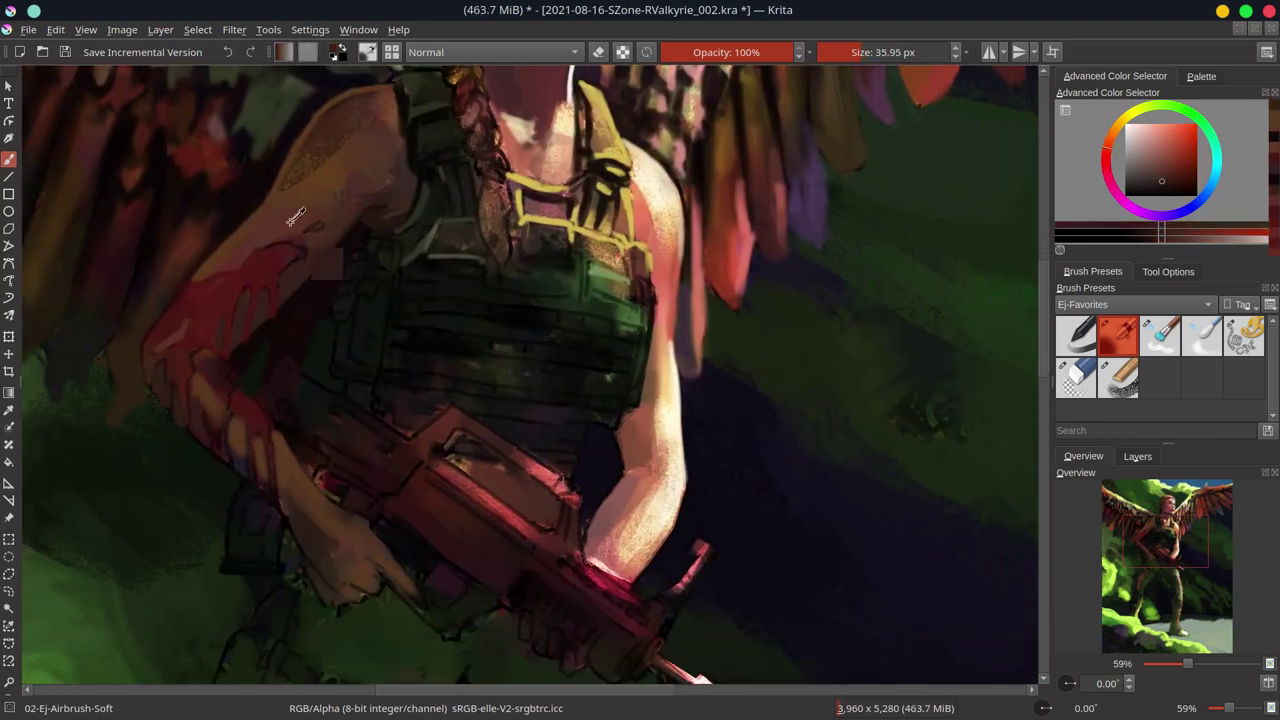
{"action": "left_click_drag", "start_coordinate": [200, 355], "coordinate": [176, 395]}
{"action": "left_click", "coordinate": [247, 684], "text": "ctrl"}
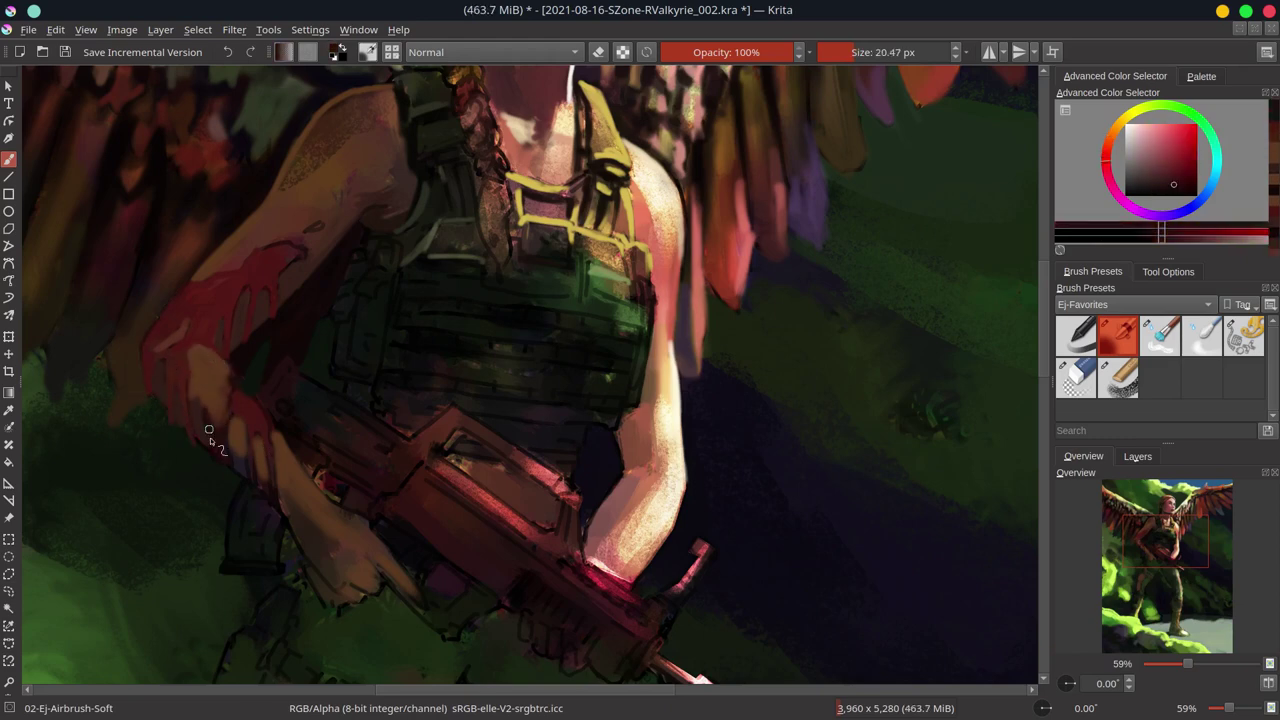
- Sample sleeve reds and light pinks for the arm highlights, then fit the page
{"action": "left_click", "coordinate": [292, 502], "text": "ctrl"}
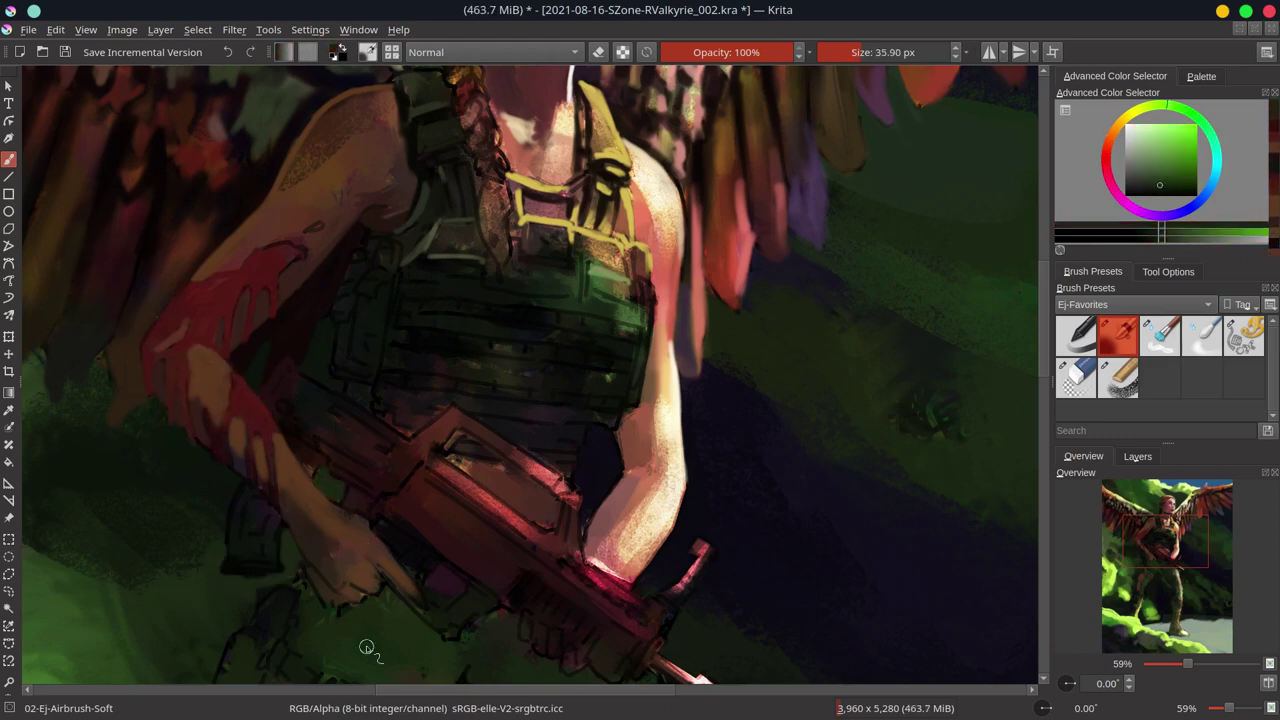
{"action": "left_click", "coordinate": [230, 459], "text": "ctrl"}
{"action": "left_click", "coordinate": [280, 264], "text": "ctrl"}
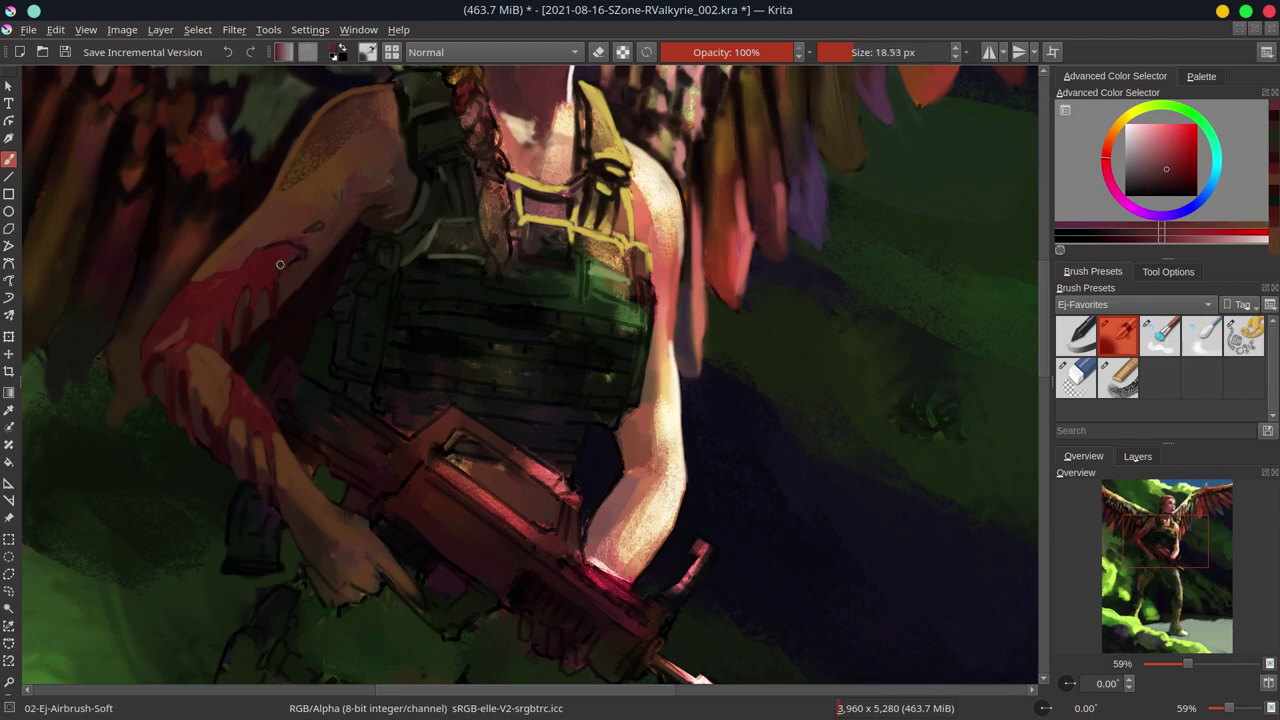
{"action": "left_click", "coordinate": [176, 292], "text": "ctrl"}
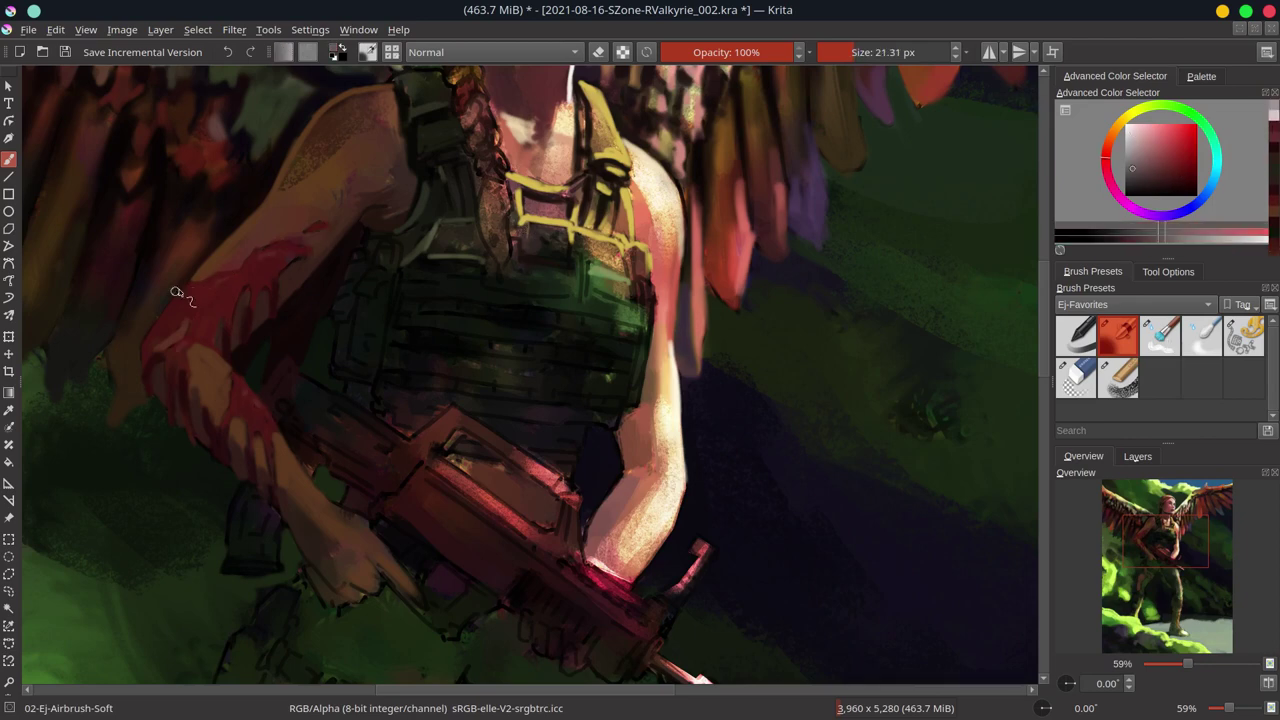
{"action": "left_click", "coordinate": [220, 288], "text": "ctrl"}
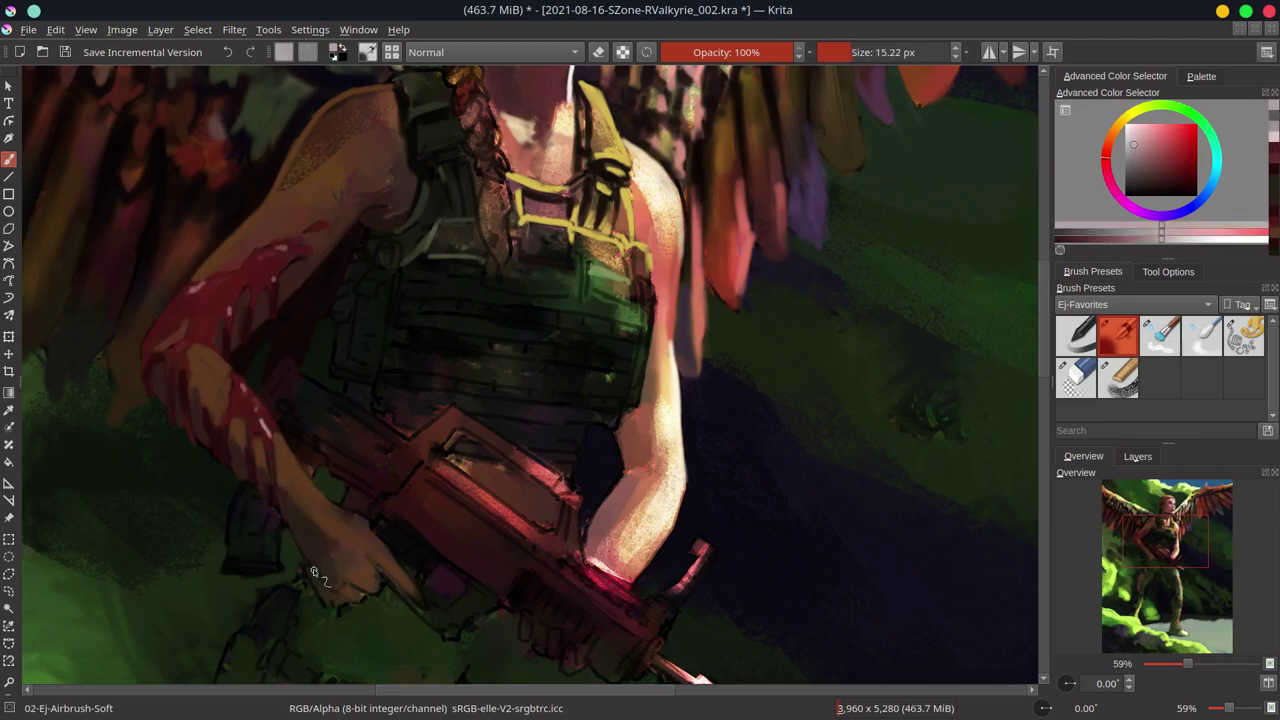
{"action": "key", "text": "2"}
{"action": "scroll", "coordinate": [332, 322], "scroll_direction": "up", "scroll_amount": 3}
{"action": "scroll", "coordinate": [365, 428], "scroll_direction": "up", "scroll_amount": 5}
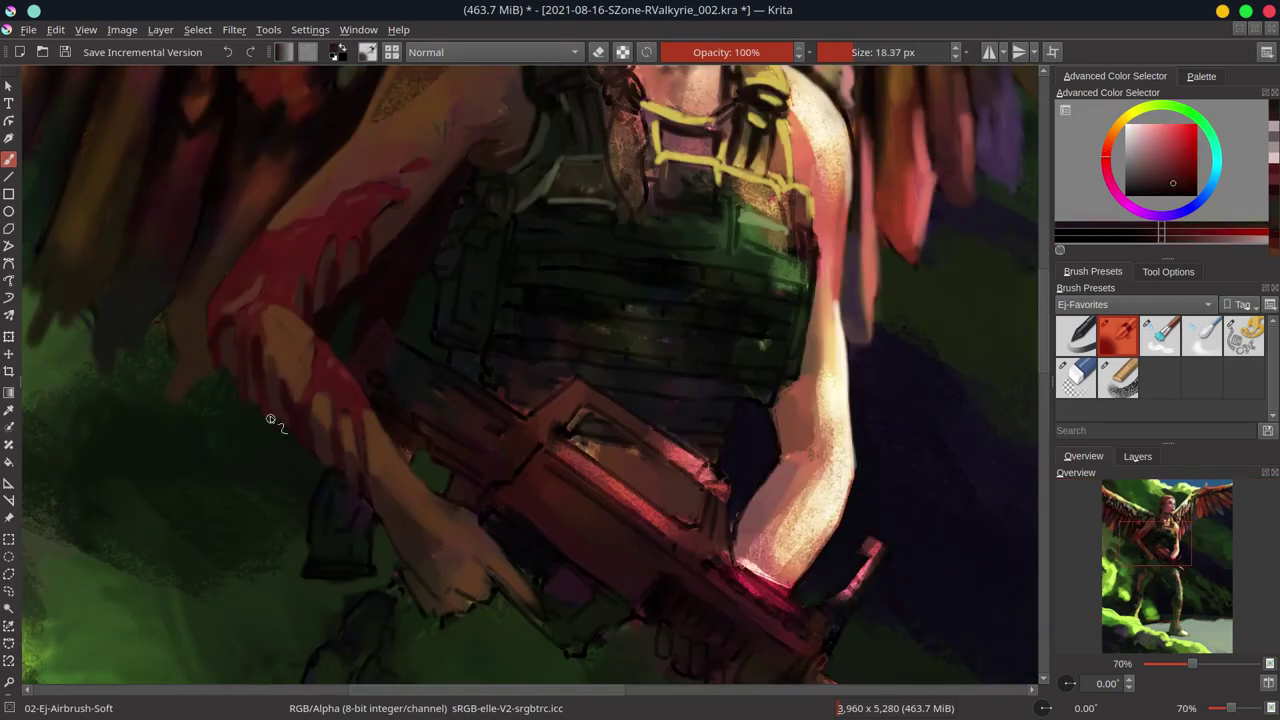
- Frame the rifle and hands, sampling a brighter red, dark purple and shadow greens
{"action": "left_click", "coordinate": [345, 445], "text": "ctrl"}
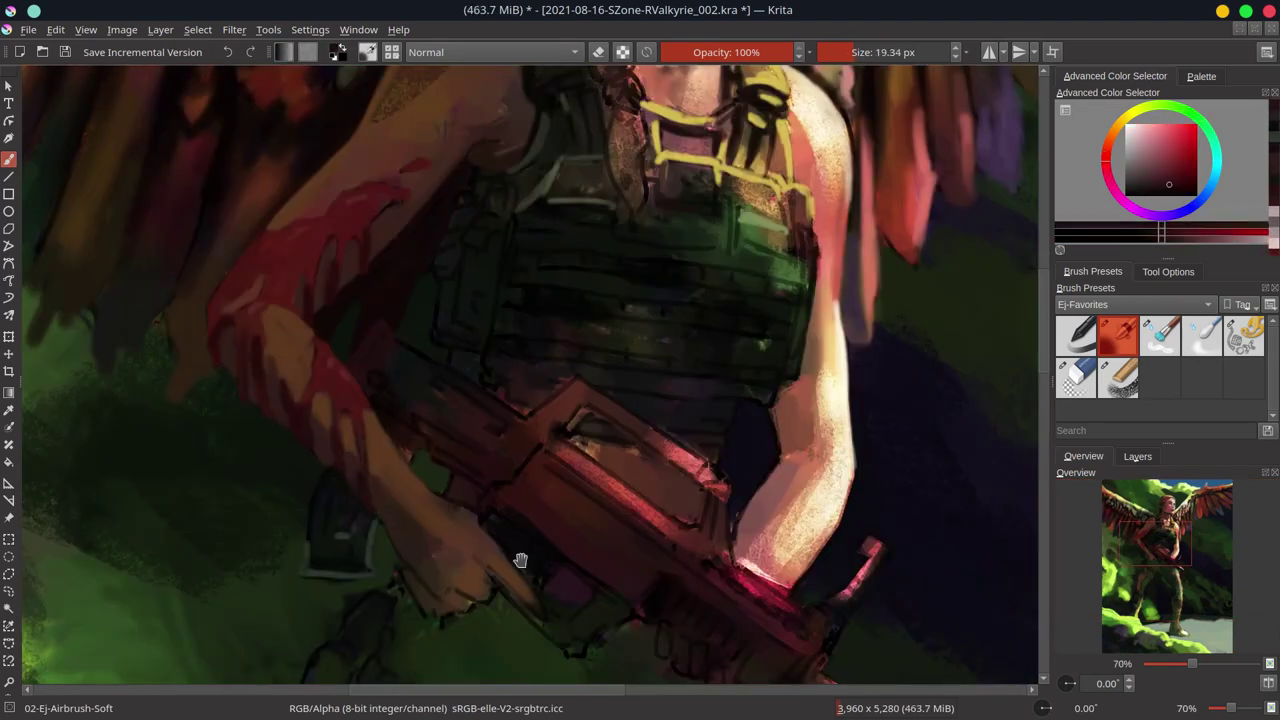
{"action": "left_click_drag", "start_coordinate": [520, 560], "coordinate": [472, 520]}
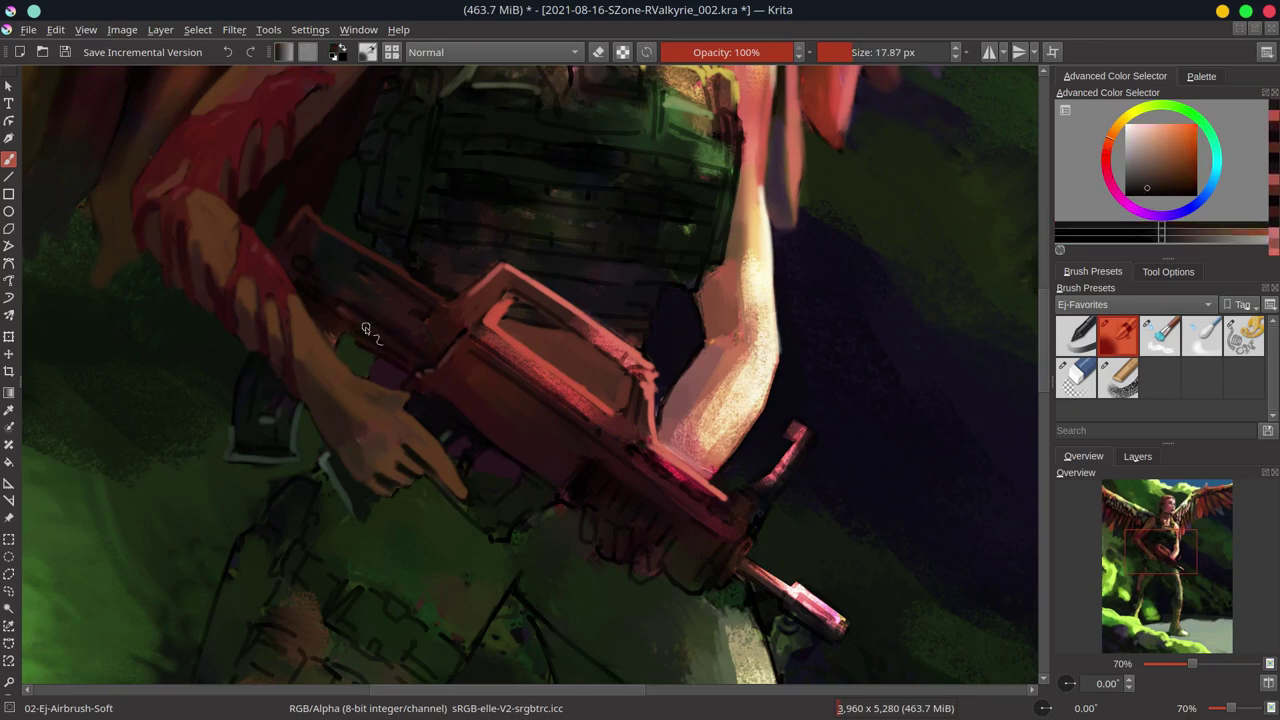
{"action": "left_click", "coordinate": [310, 226], "text": "ctrl"}
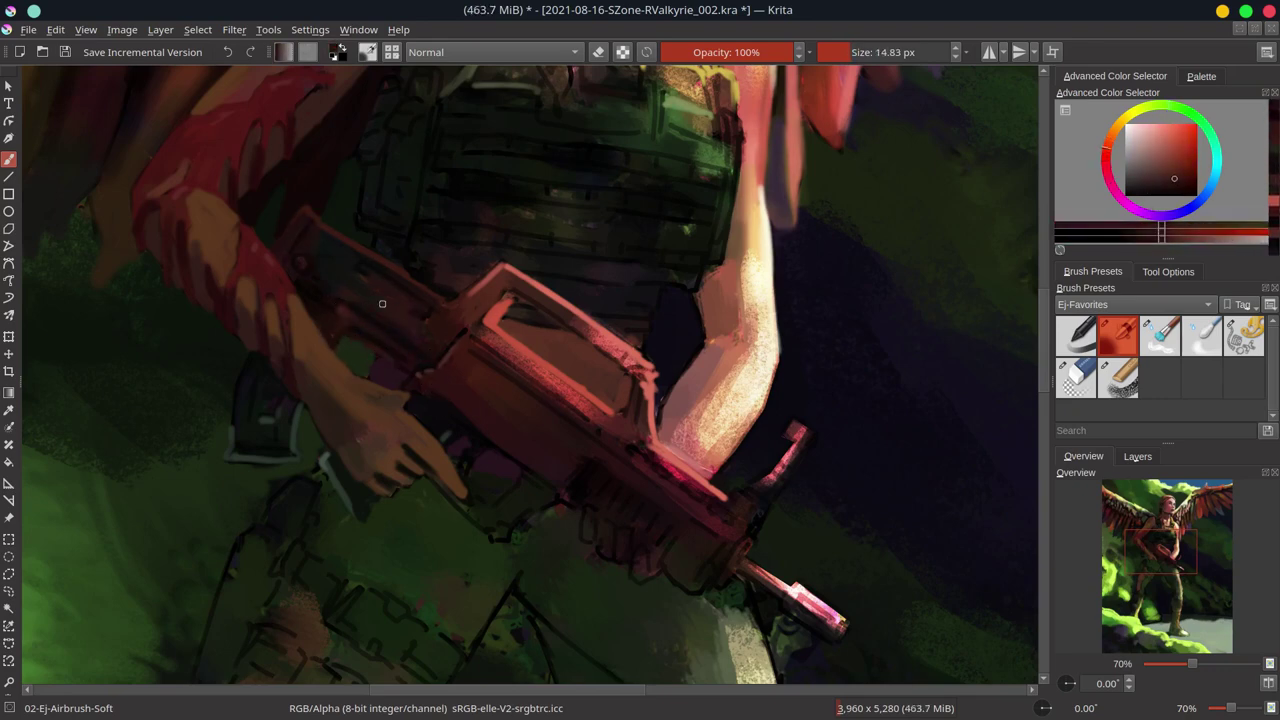
{"action": "left_click", "coordinate": [471, 488], "text": "ctrl"}
{"action": "left_click", "coordinate": [493, 537], "text": "ctrl"}
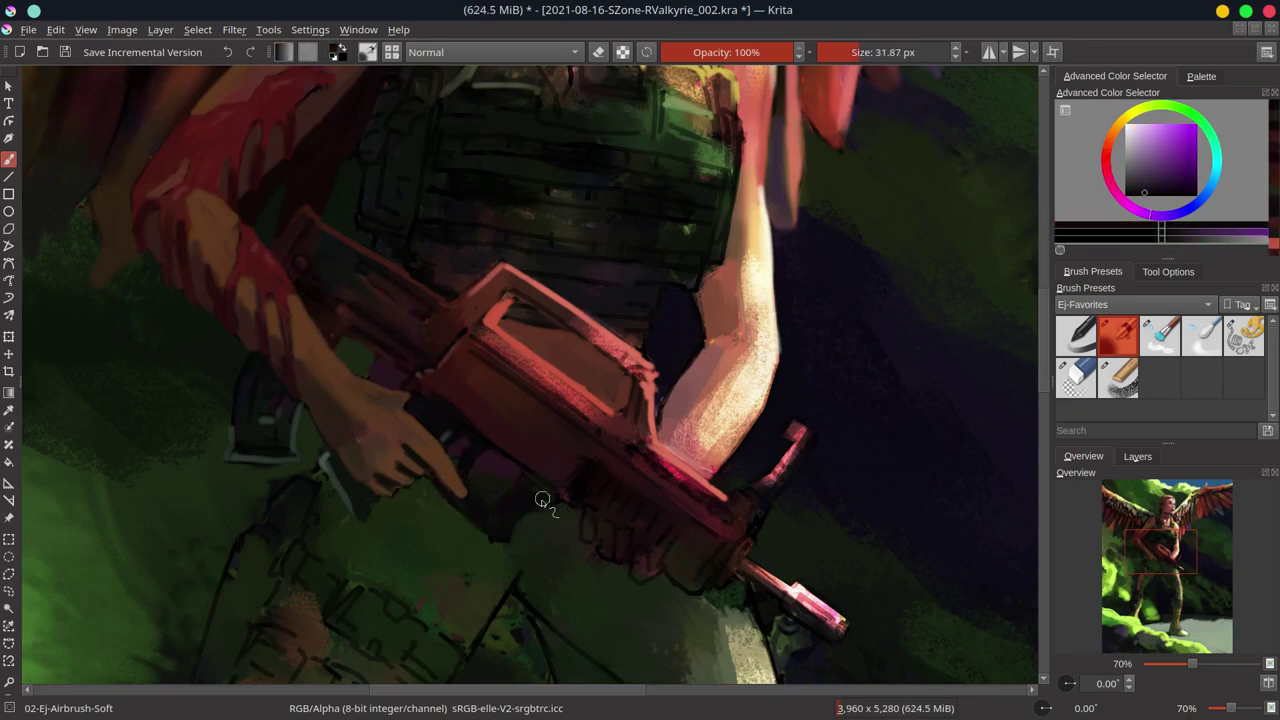
{"action": "left_click", "coordinate": [543, 500], "text": "ctrl"}
{"action": "left_click_drag", "start_coordinate": [495, 246], "coordinate": [385, 466]}
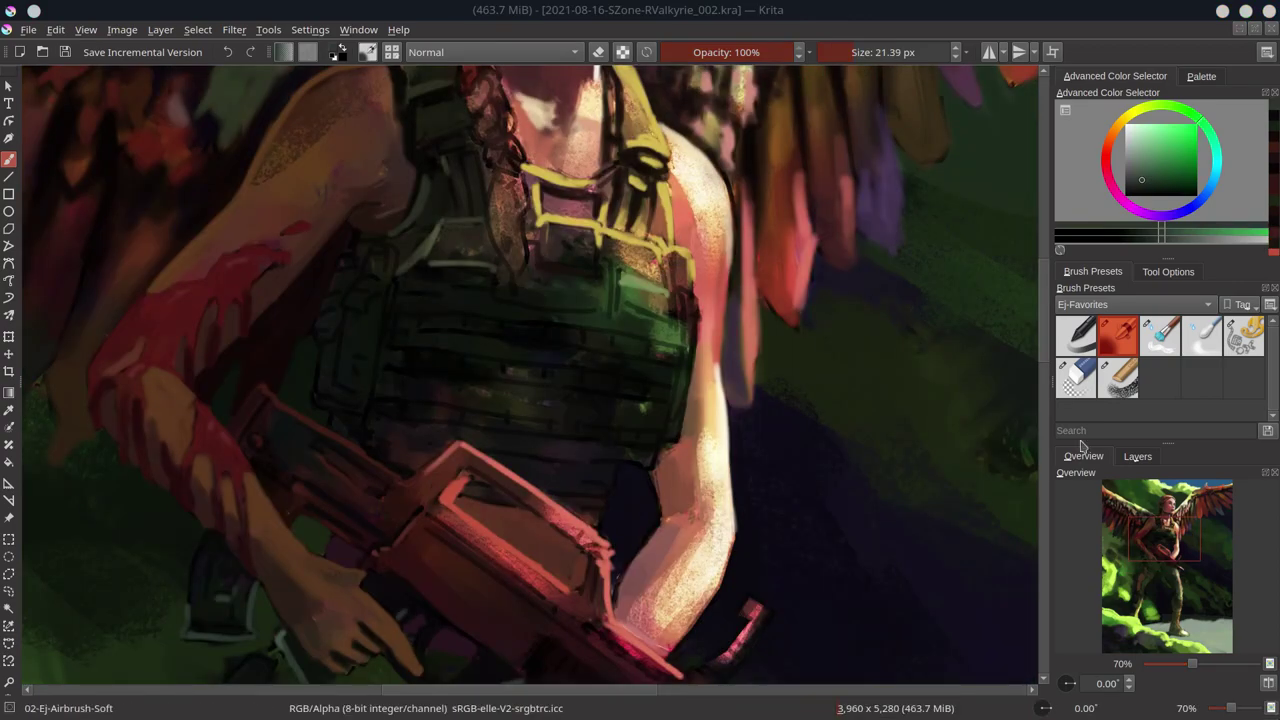
{"action": "scroll", "coordinate": [400, 246], "scroll_direction": "down", "scroll_amount": 4}
- Rotate around the rifle hand to pick dark red, orange-brown and trouser greens, then reset rotation
{"action": "left_click", "coordinate": [400, 246], "text": "ctrl"}
{"action": "scroll", "coordinate": [406, 300], "scroll_direction": "up", "scroll_amount": 5}
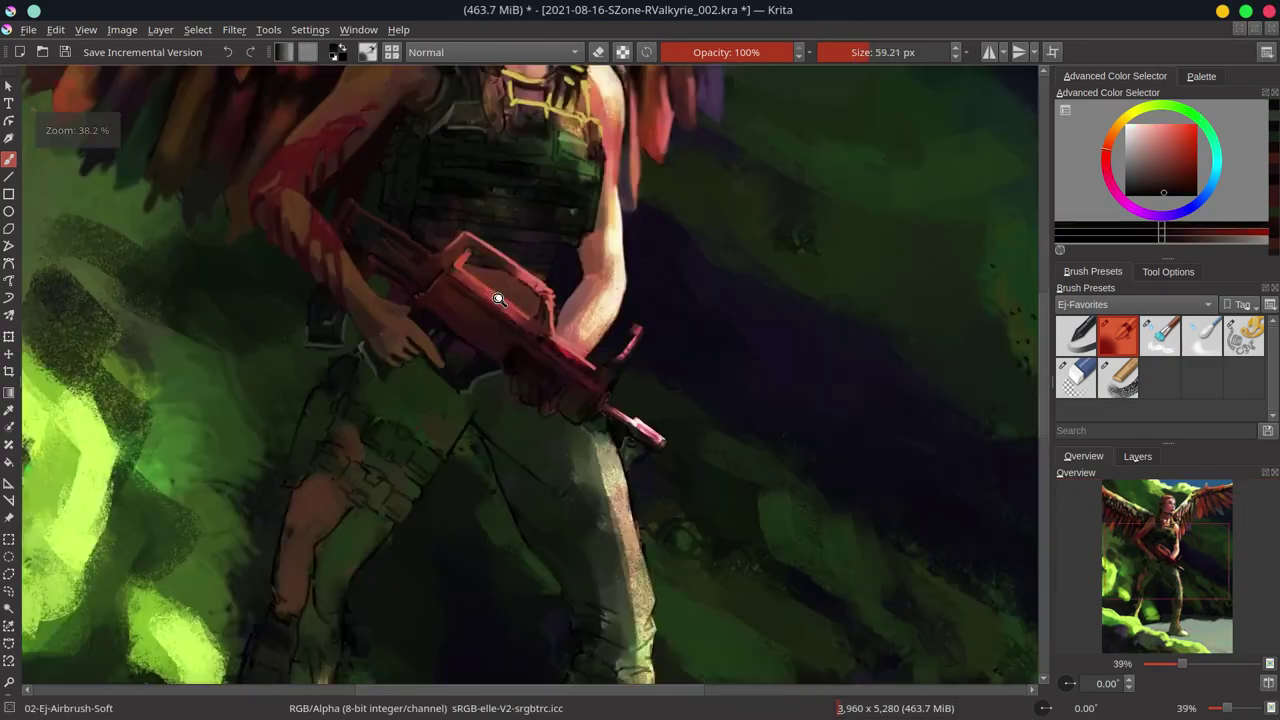
{"action": "mouse_move", "coordinate": [406, 300]}
{"action": "left_mouse_down"}
{"action": "mouse_move", "coordinate": [486, 451]}
{"action": "mouse_move", "coordinate": [580, 438]}
{"action": "left_mouse_up"}
{"action": "left_click", "coordinate": [486, 451], "text": "ctrl"}
{"action": "left_click", "coordinate": [580, 438], "text": "ctrl"}
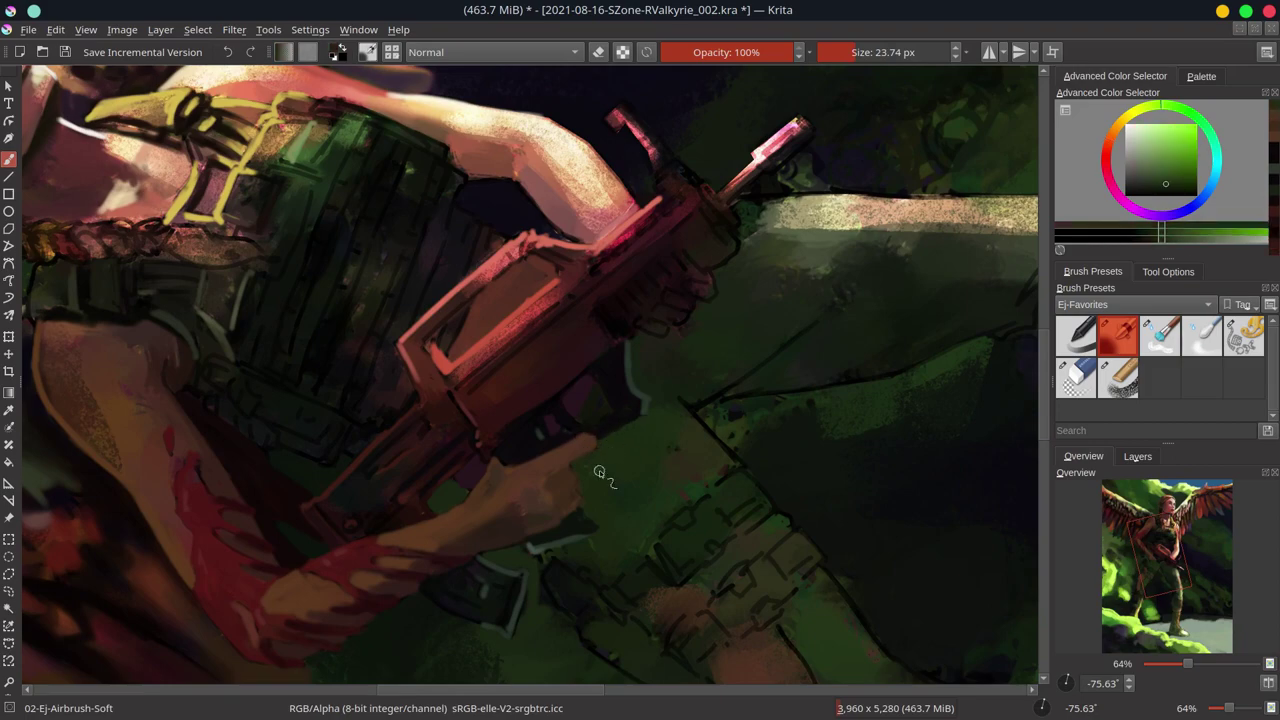
{"action": "left_click", "coordinate": [591, 430], "text": "ctrl"}
{"action": "key", "text": "5"}
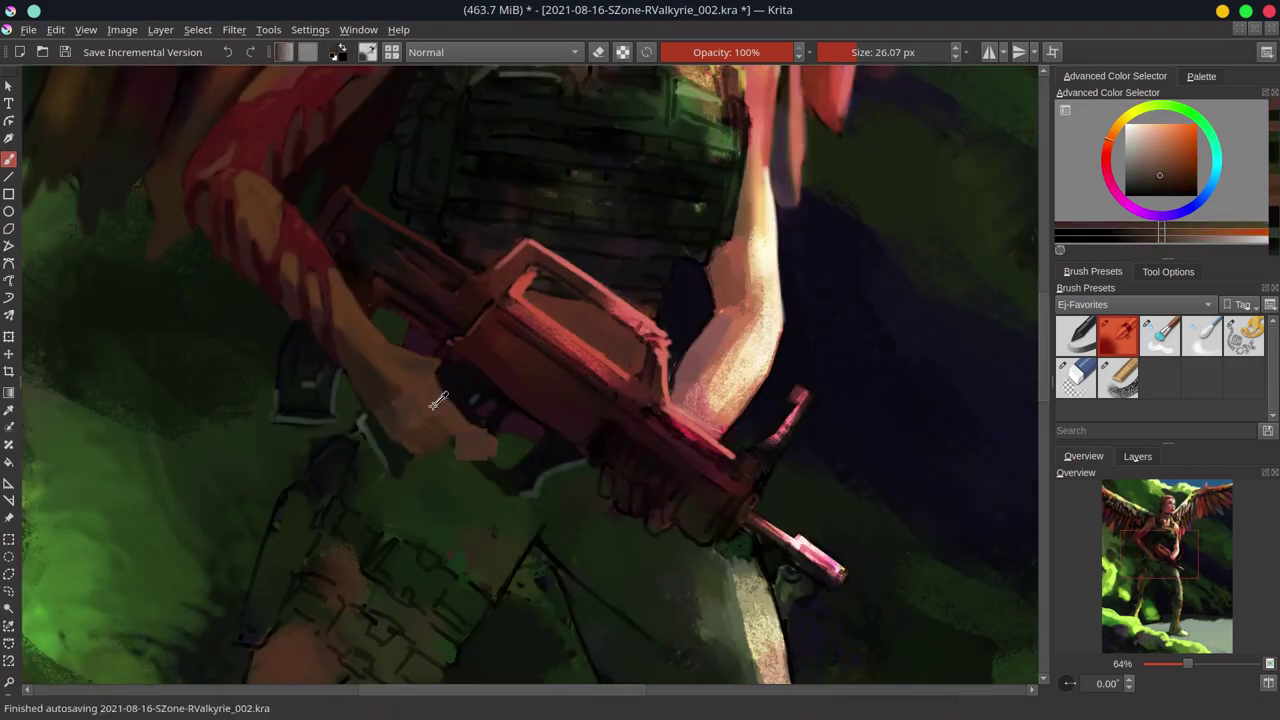
{"action": "left_click", "coordinate": [440, 430], "text": "ctrl"}
- Mirror the view and paint light yellow highlights on the vest strap
{"action": "key", "text": "2"}
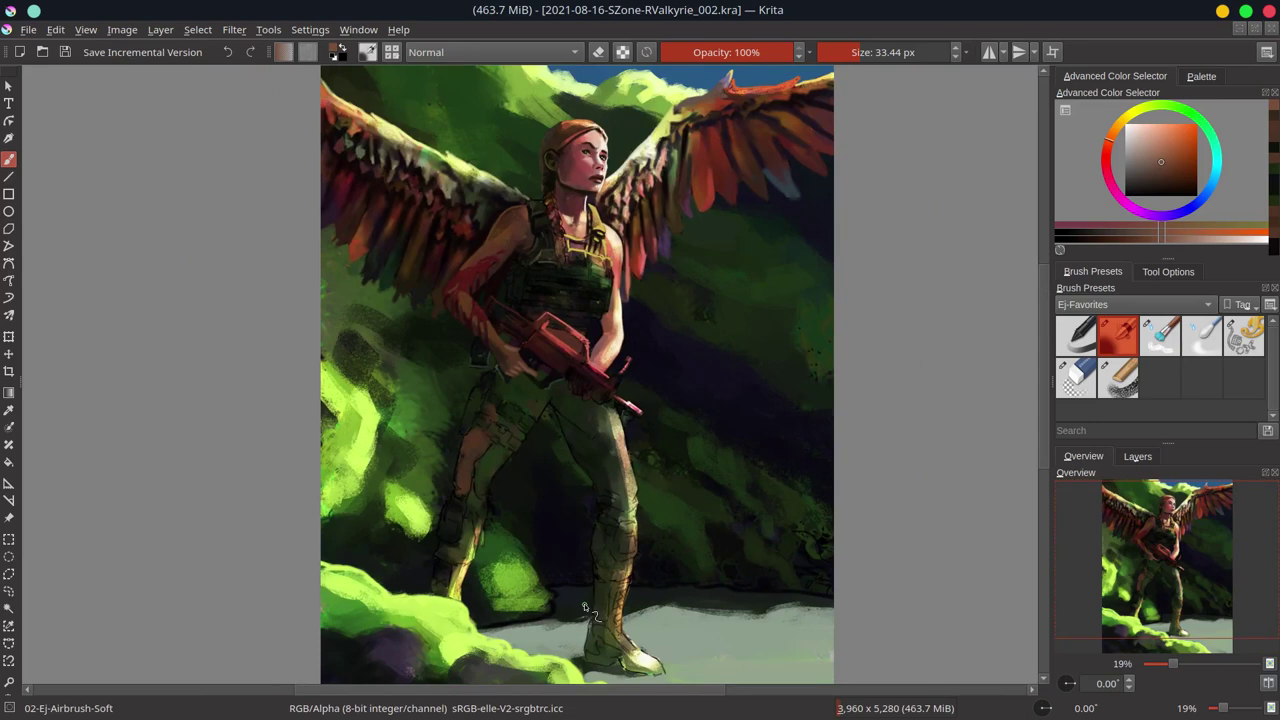
{"action": "key", "text": "m"}
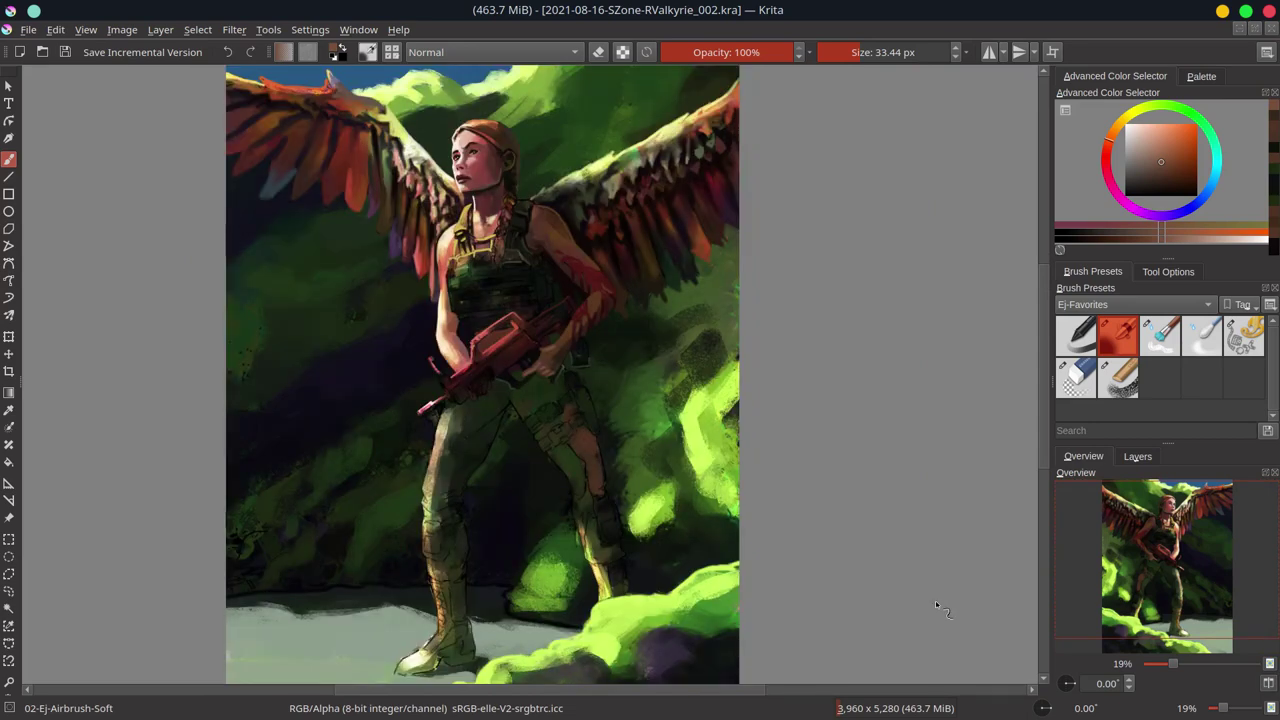
{"action": "scroll", "coordinate": [537, 280], "scroll_direction": "up", "scroll_amount": 5}
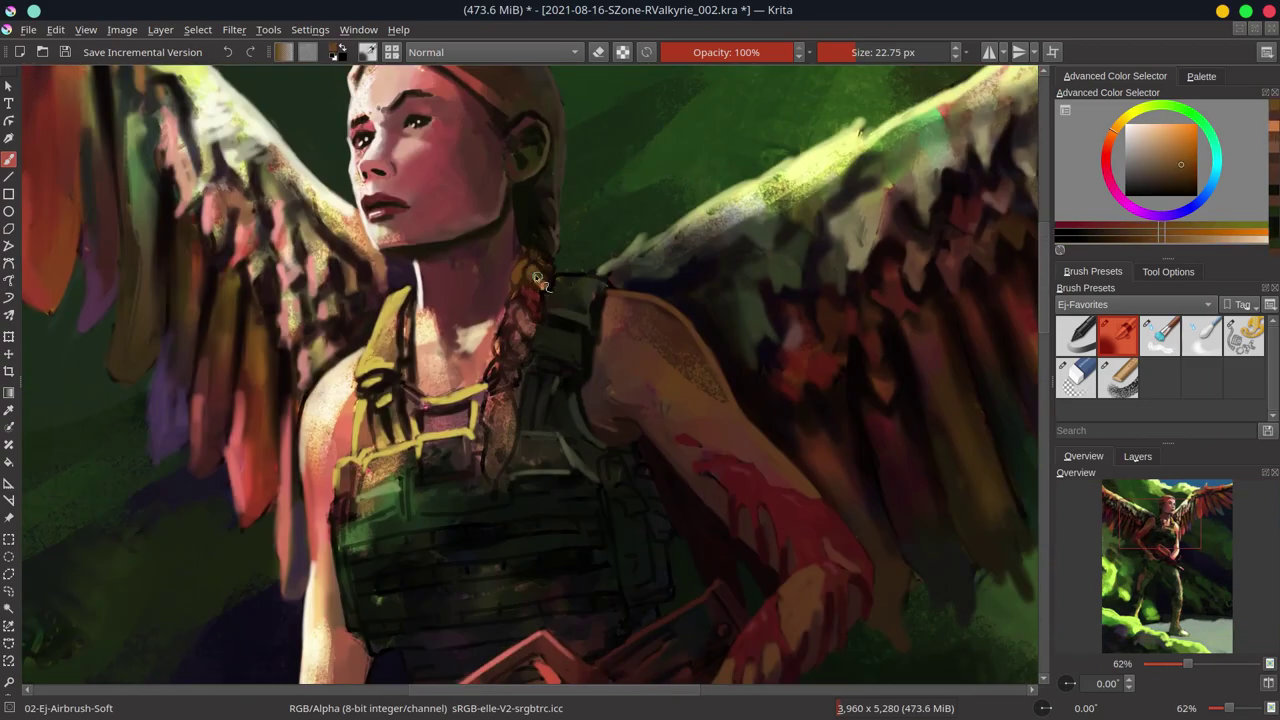
{"action": "left_click_drag", "start_coordinate": [540, 283], "coordinate": [493, 385]}
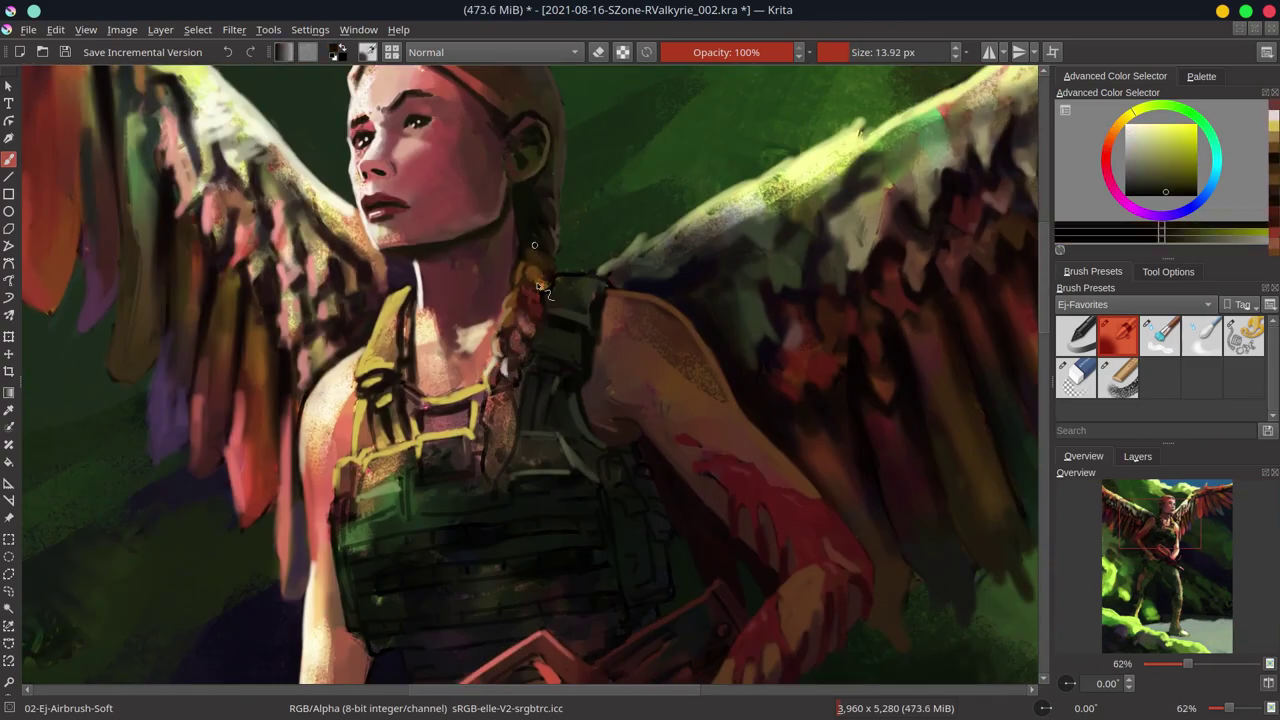
{"action": "left_click_drag", "start_coordinate": [493, 385], "coordinate": [537, 331]}
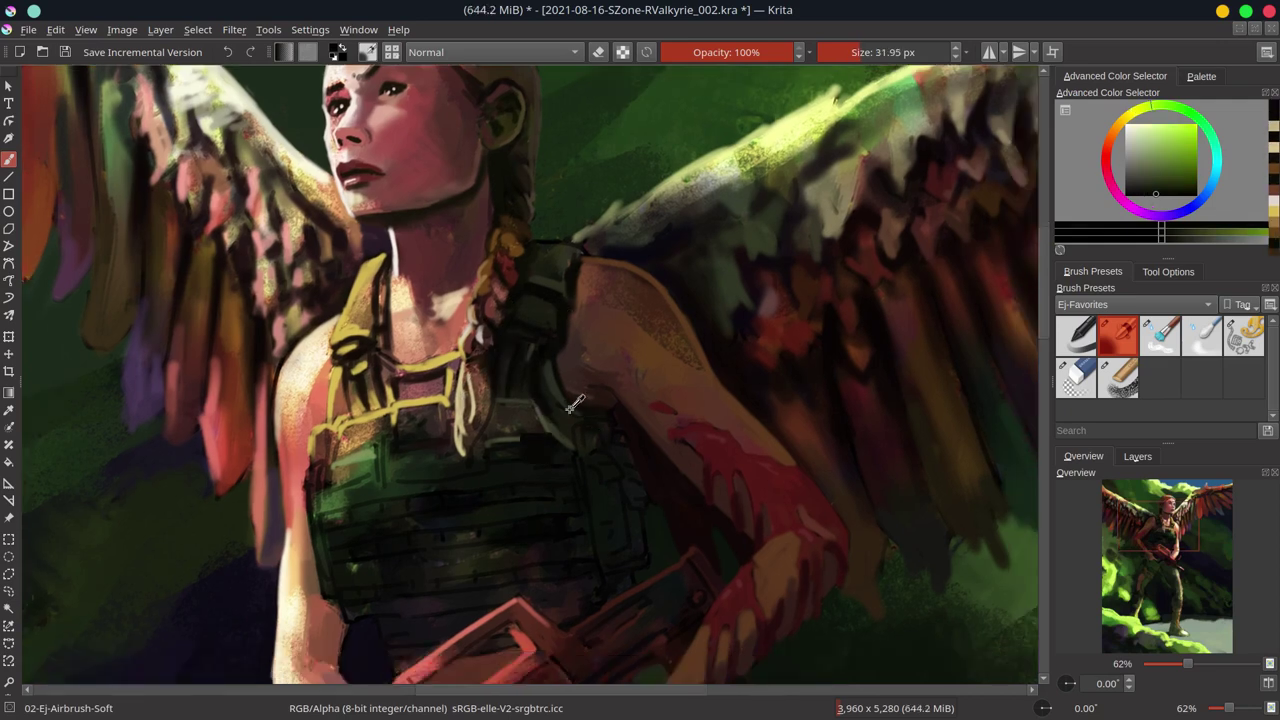
- Add pale highlight strokes along the strap and the vest's left edge
{"action": "left_click_drag", "start_coordinate": [630, 484], "coordinate": [580, 420]}
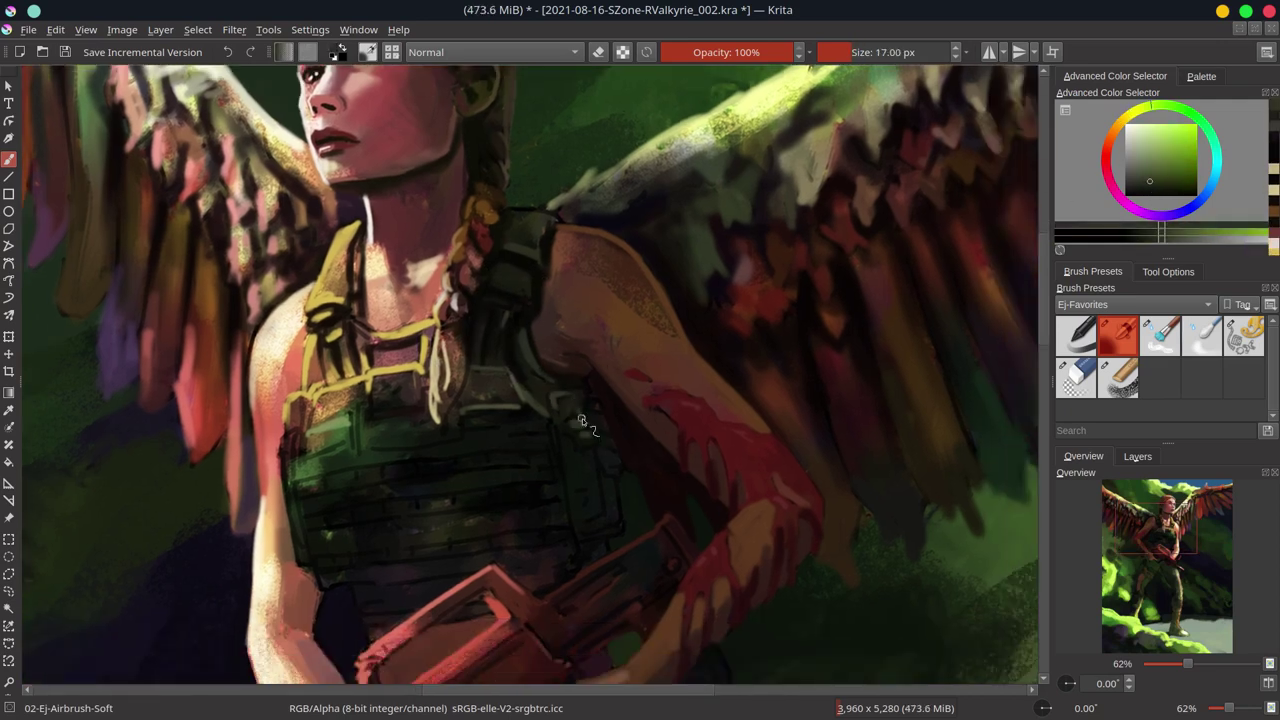
{"action": "left_click", "coordinate": [343, 237], "text": "ctrl"}
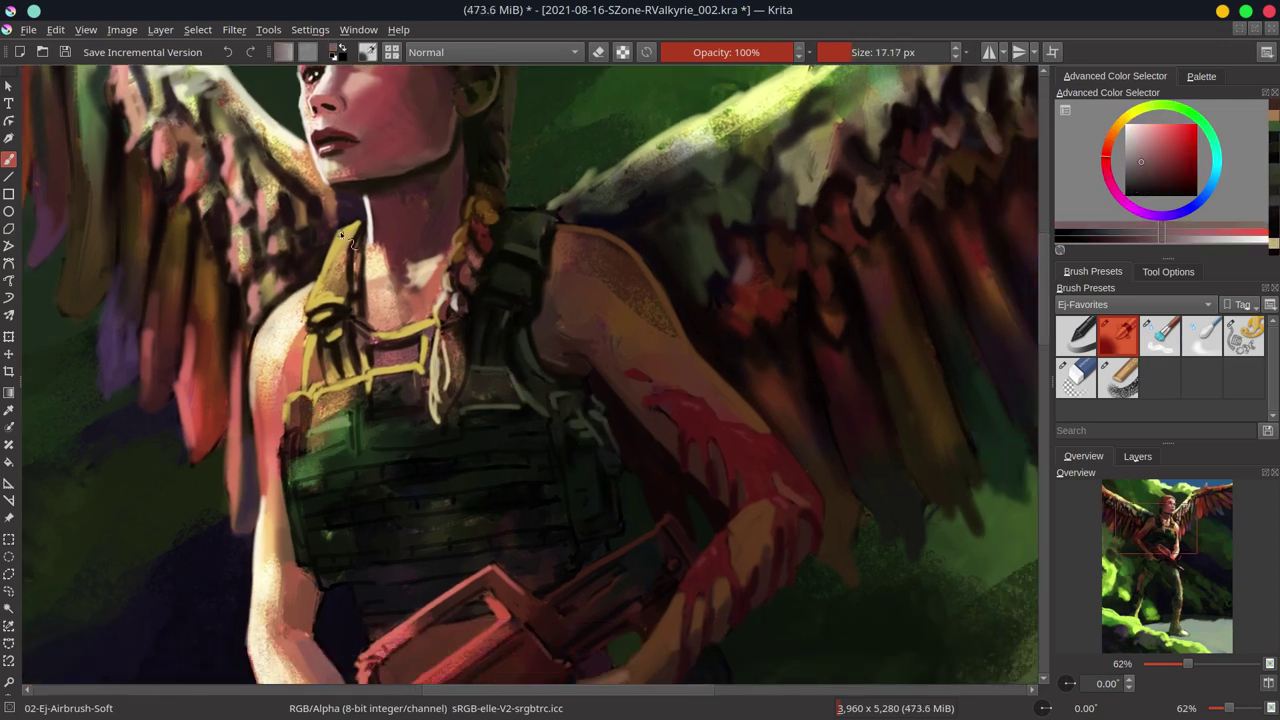
{"action": "left_click_drag", "start_coordinate": [296, 410], "coordinate": [360, 390]}
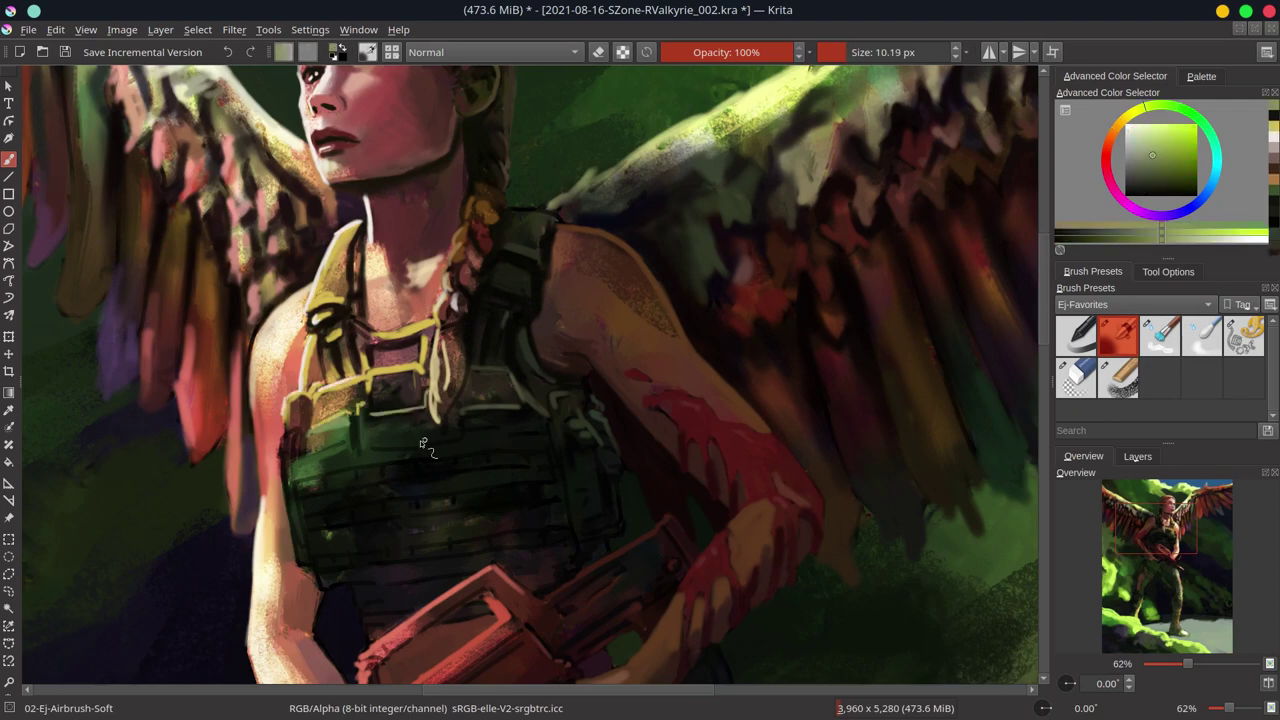
{"action": "left_click", "coordinate": [520, 428], "text": "ctrl"}
{"action": "left_click", "coordinate": [557, 343], "text": "ctrl"}
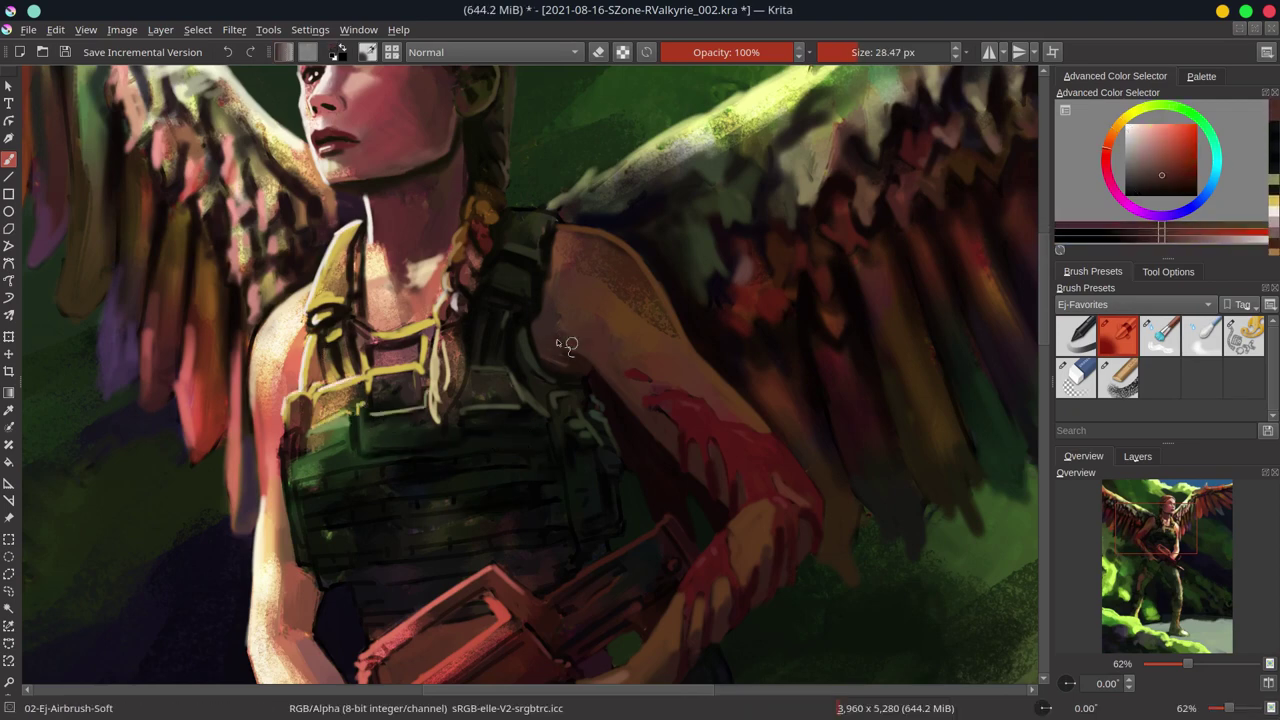
{"action": "left_click", "coordinate": [345, 340], "text": "ctrl"}
{"action": "left_click_drag", "start_coordinate": [340, 390], "coordinate": [359, 313]}
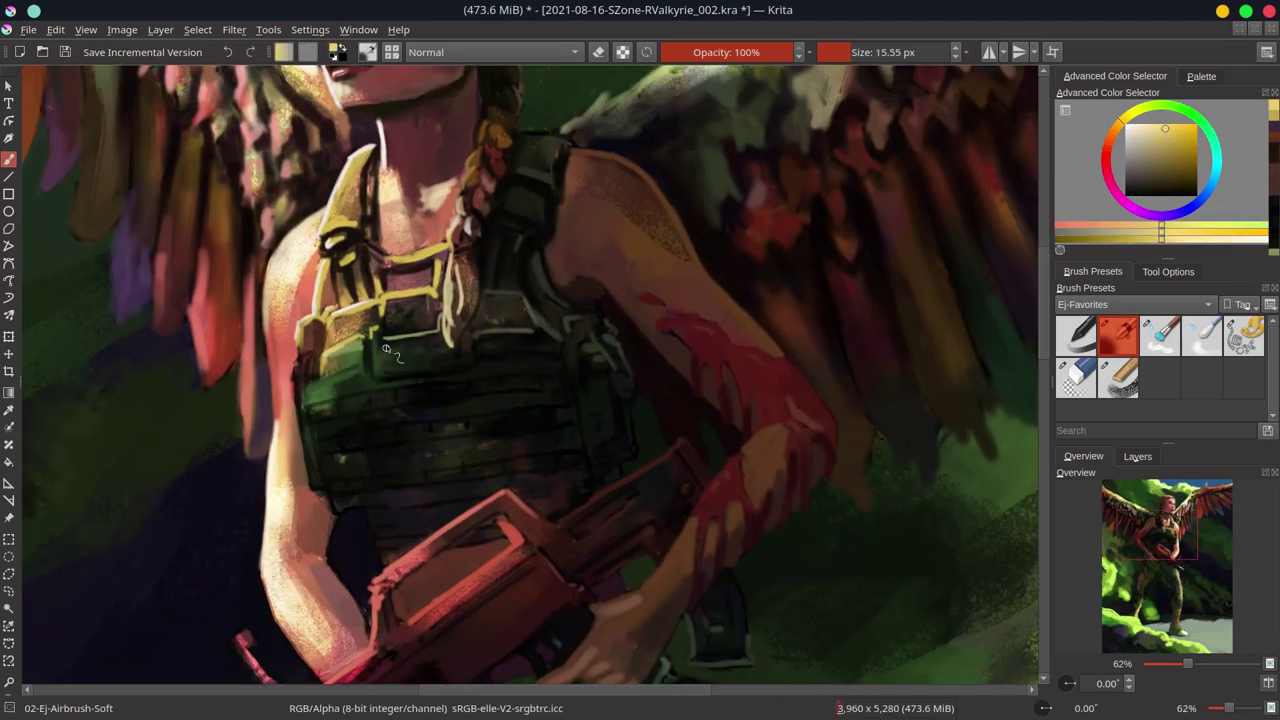
{"action": "left_click_drag", "start_coordinate": [300, 355], "coordinate": [308, 408]}
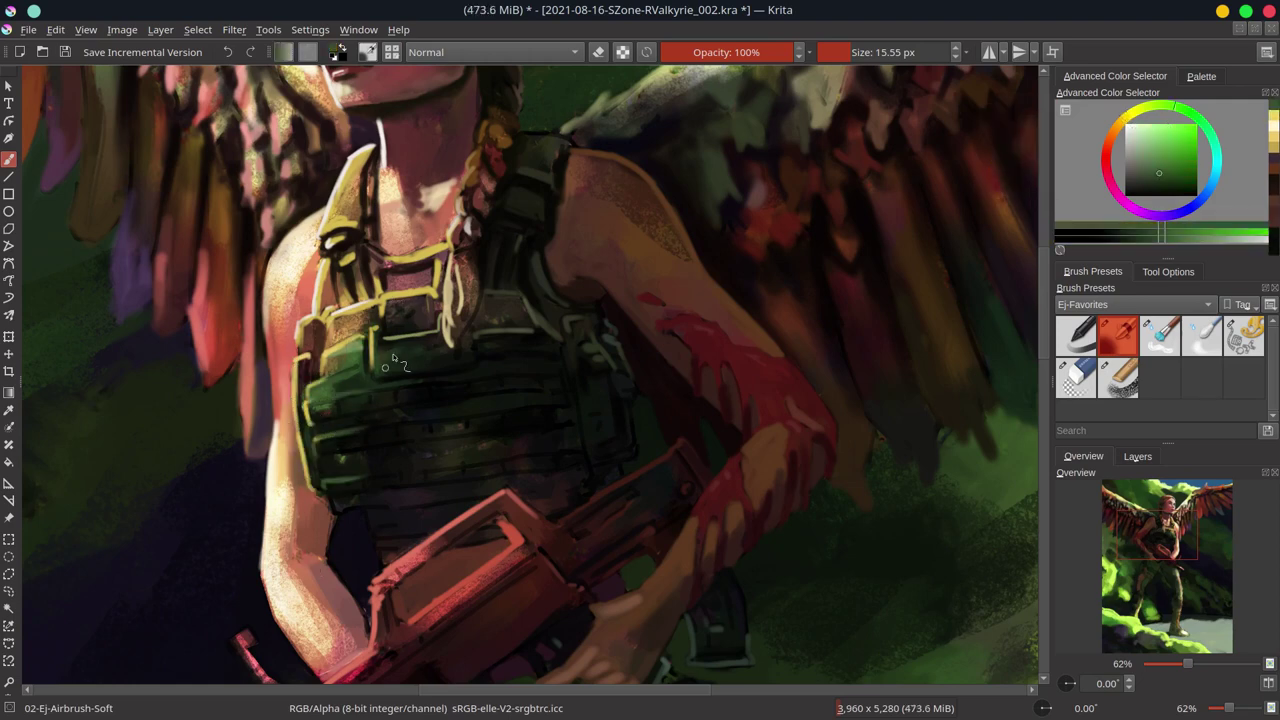
- Paint dark green shading and small strokes on the vest near the rifle
{"action": "left_click", "coordinate": [462, 283], "text": "ctrl"}
{"action": "left_click", "coordinate": [330, 432], "text": "ctrl"}
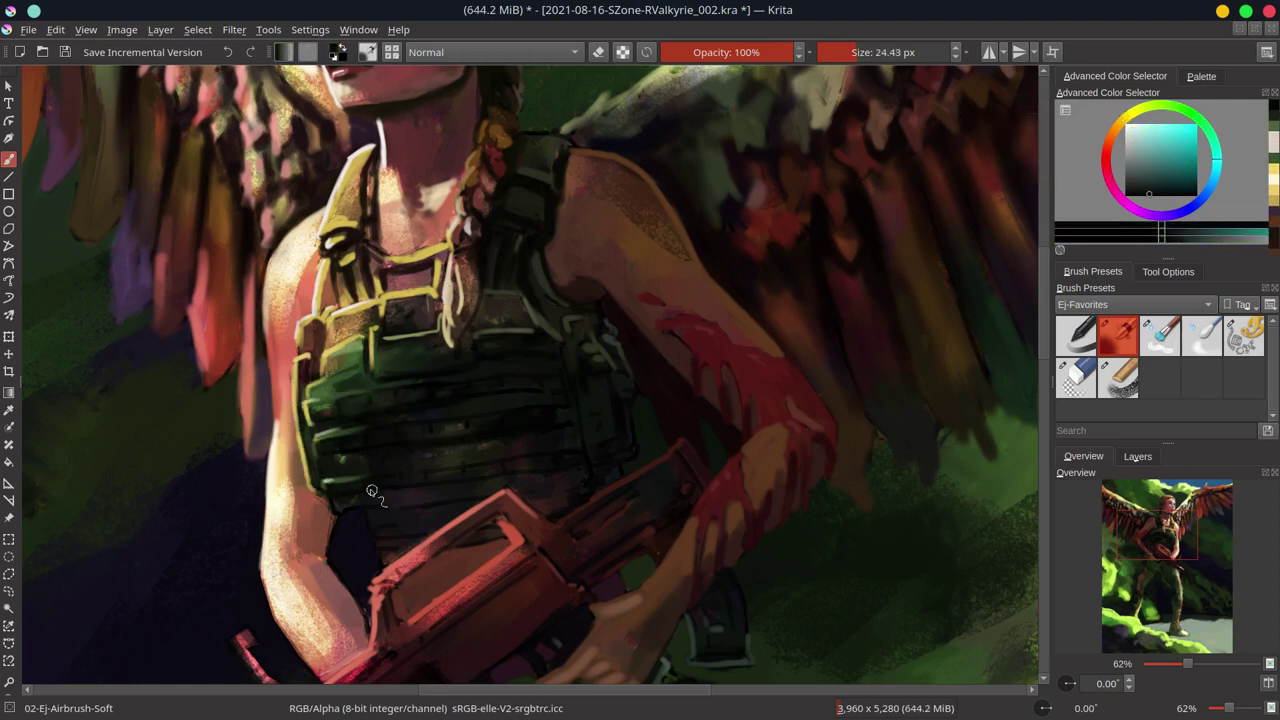
{"action": "left_click_drag", "start_coordinate": [290, 450], "coordinate": [333, 465]}
{"action": "left_click_drag", "start_coordinate": [488, 445], "coordinate": [436, 470]}
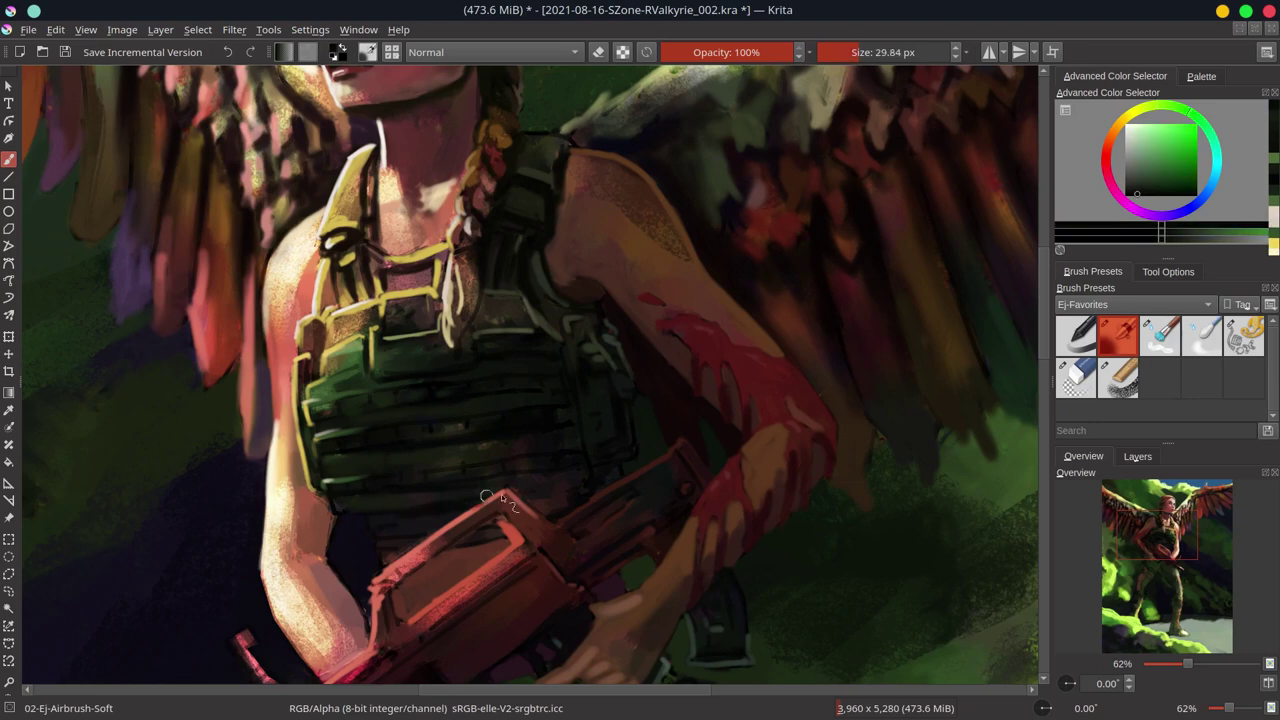
{"action": "left_click", "coordinate": [371, 529], "text": "ctrl"}
{"action": "left_click_drag", "start_coordinate": [416, 534], "coordinate": [450, 515]}
- Touch up the vest with dark yellow-olive and green colour picks
{"action": "left_click", "coordinate": [383, 529], "text": "ctrl"}
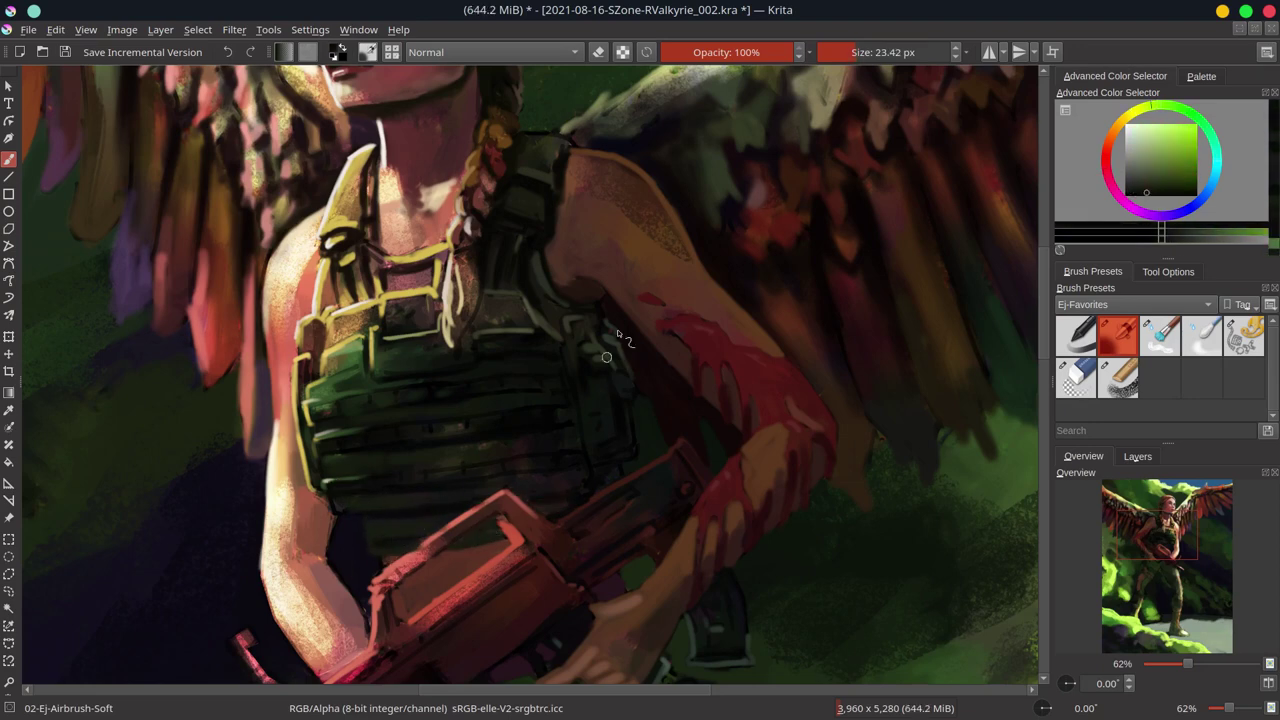
{"action": "left_click", "coordinate": [496, 463], "text": "ctrl"}
{"action": "left_click", "coordinate": [522, 376], "text": "ctrl"}
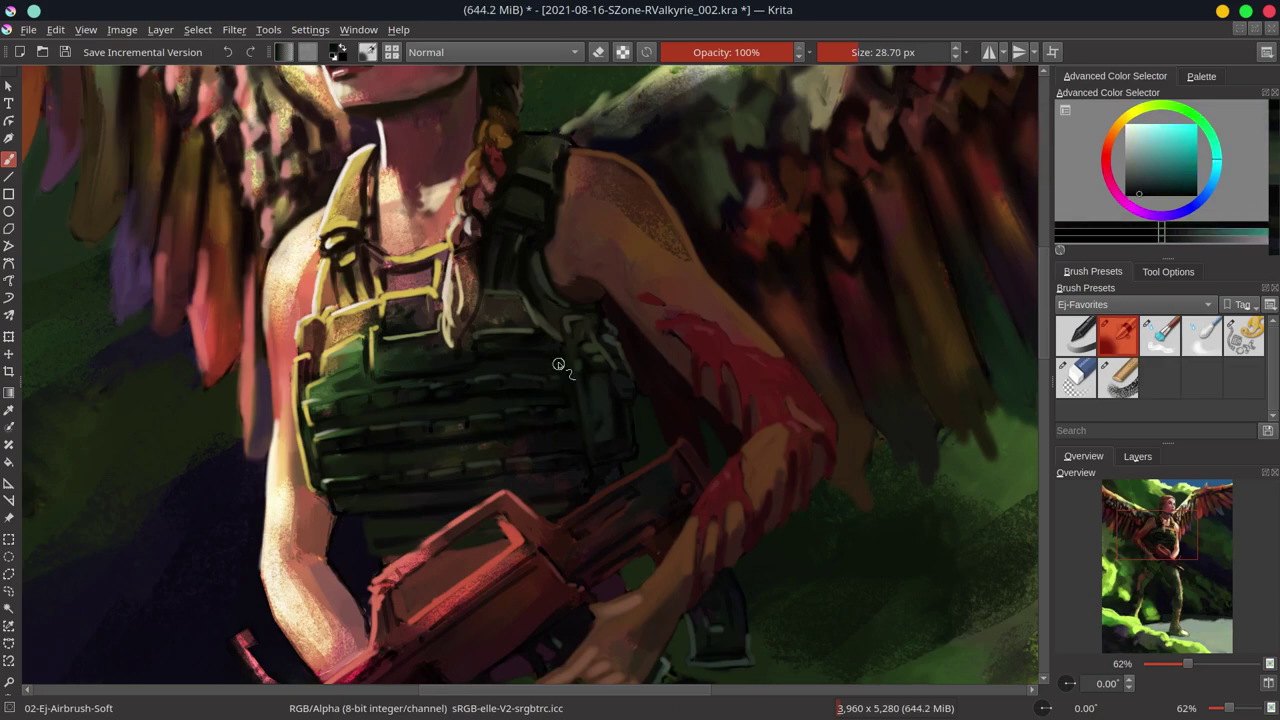
{"action": "left_click", "coordinate": [630, 465], "text": "ctrl"}
{"action": "left_click", "coordinate": [630, 440], "text": "ctrl"}
- Save the painting and mirror the view to check the composition
{"action": "scroll", "coordinate": [620, 420], "scroll_direction": "down", "scroll_amount": 5}
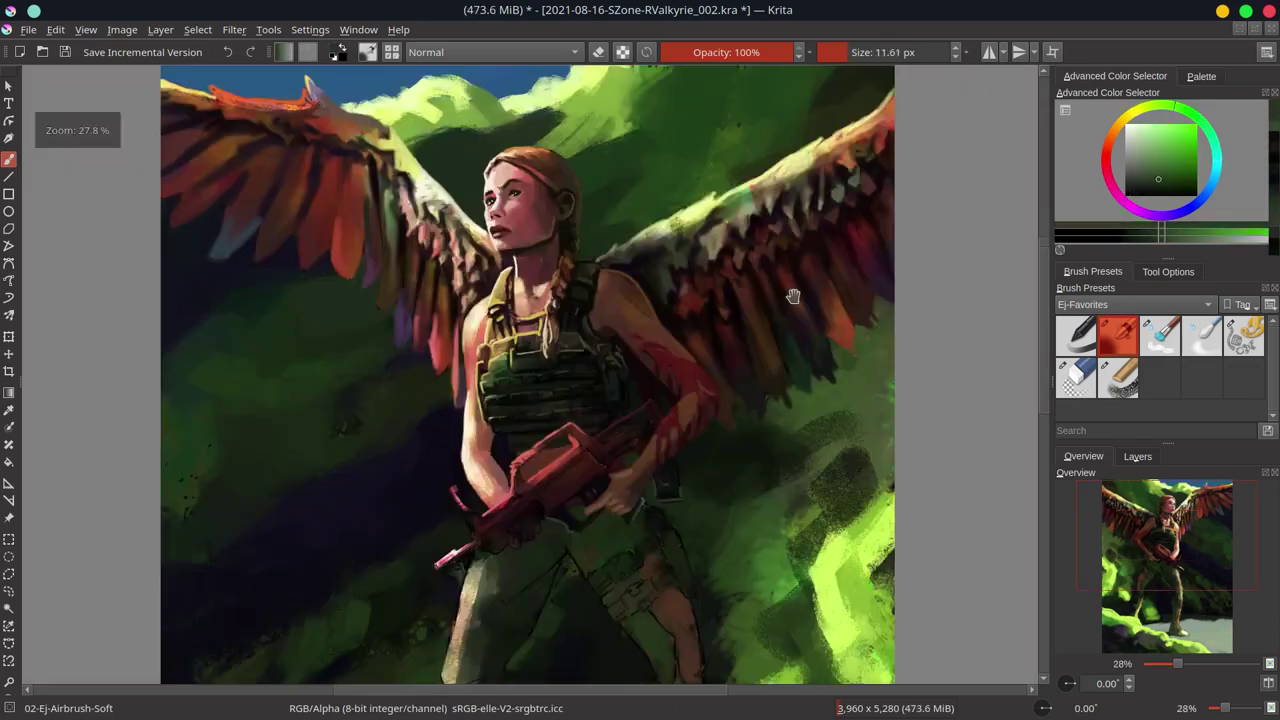
{"action": "key", "text": "ctrl+s"}
{"action": "scroll", "coordinate": [799, 286], "scroll_direction": "down", "scroll_amount": 1}
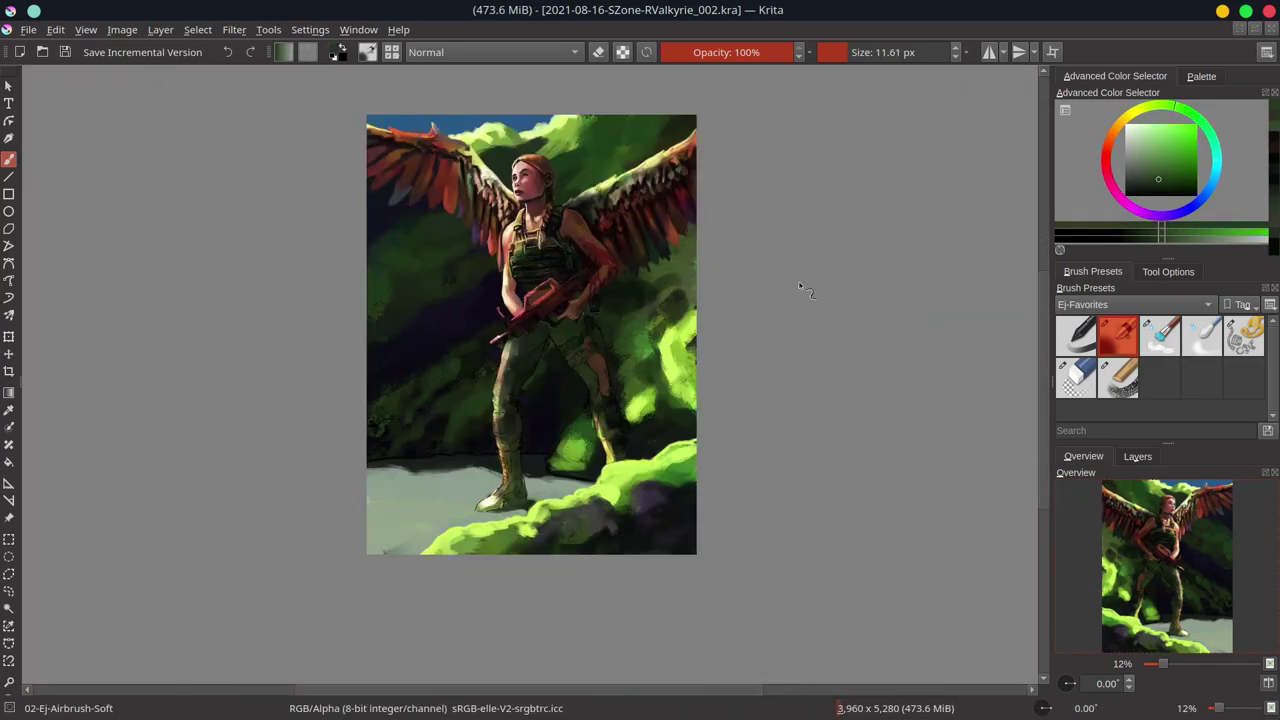
{"action": "key", "text": "m"}
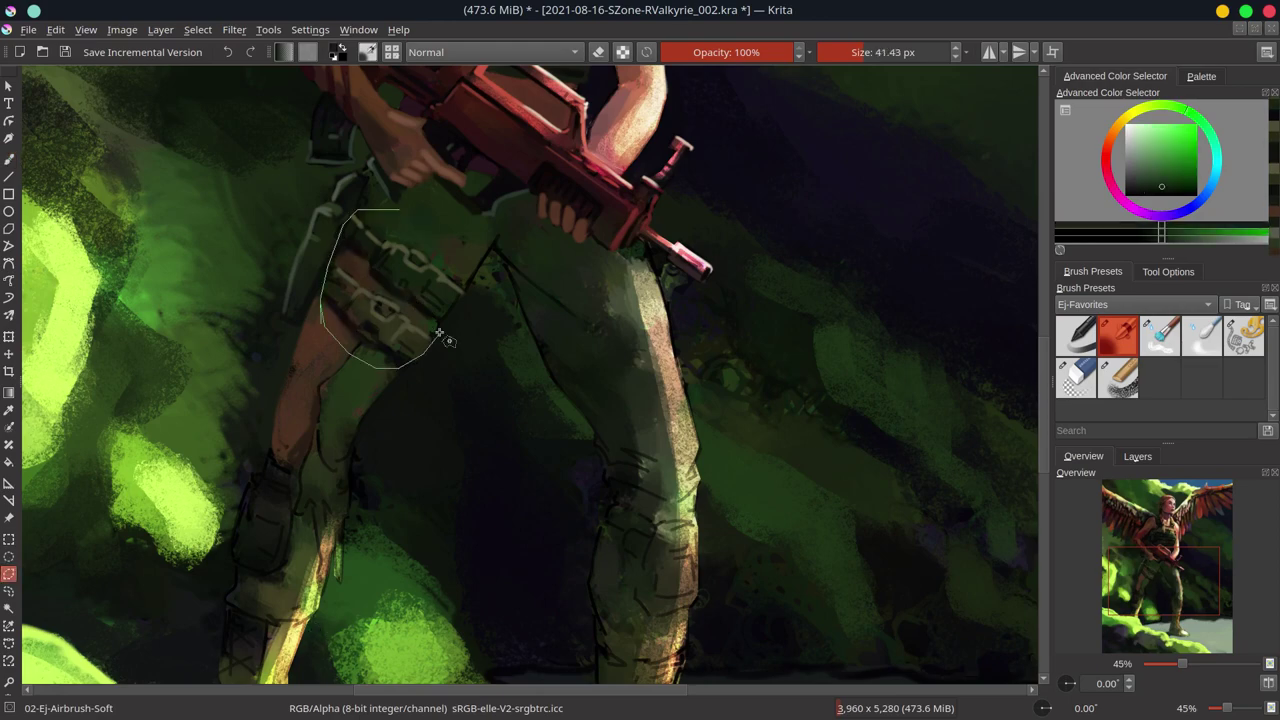
- Liquify-warp the thigh pouch into shape, then brighten the leg outline with light strokes
{"action": "key", "text": "ctrl+t"}
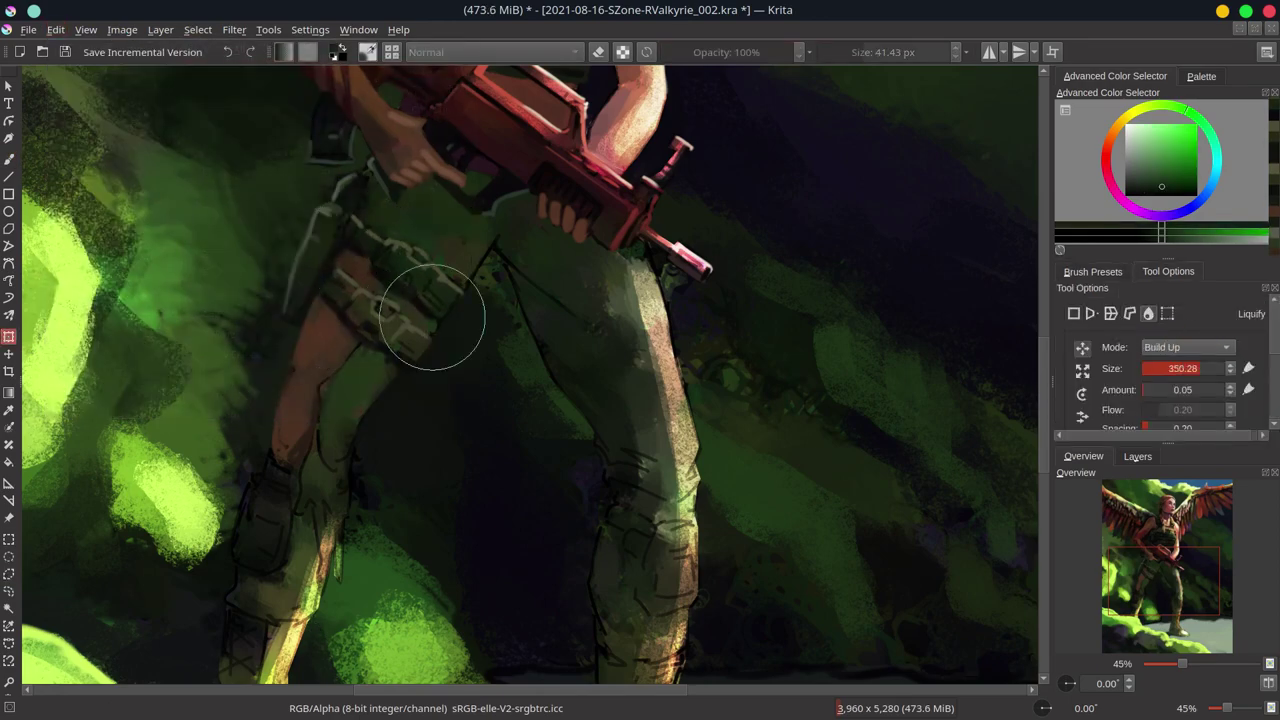
{"action": "left_click_drag", "start_coordinate": [432, 317], "coordinate": [410, 280]}
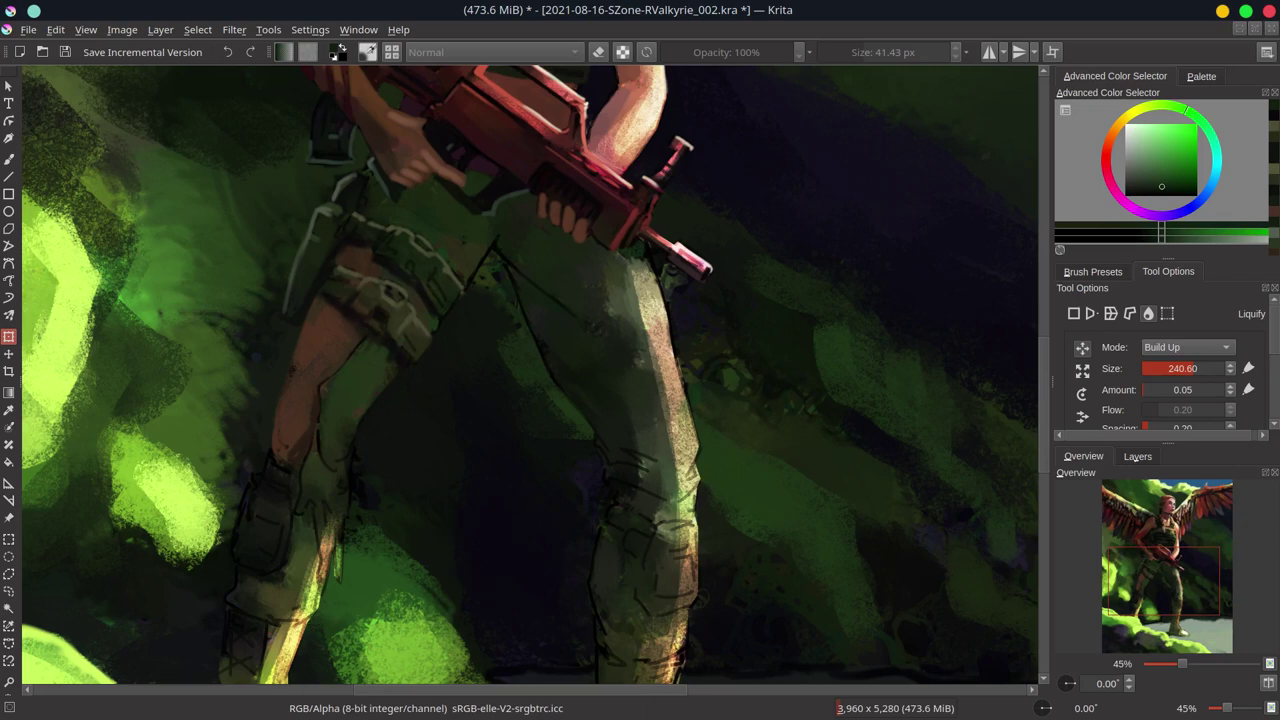
{"action": "key", "text": "b"}
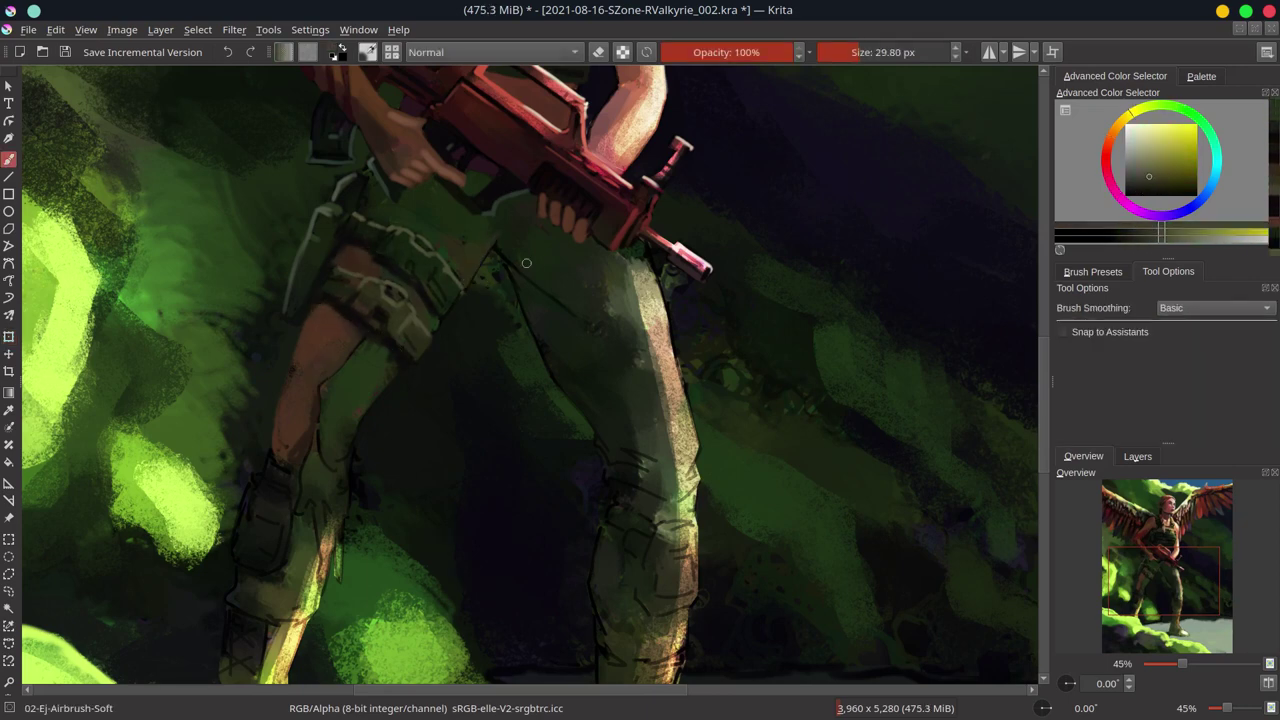
{"action": "left_click_drag", "start_coordinate": [492, 252], "coordinate": [604, 442]}
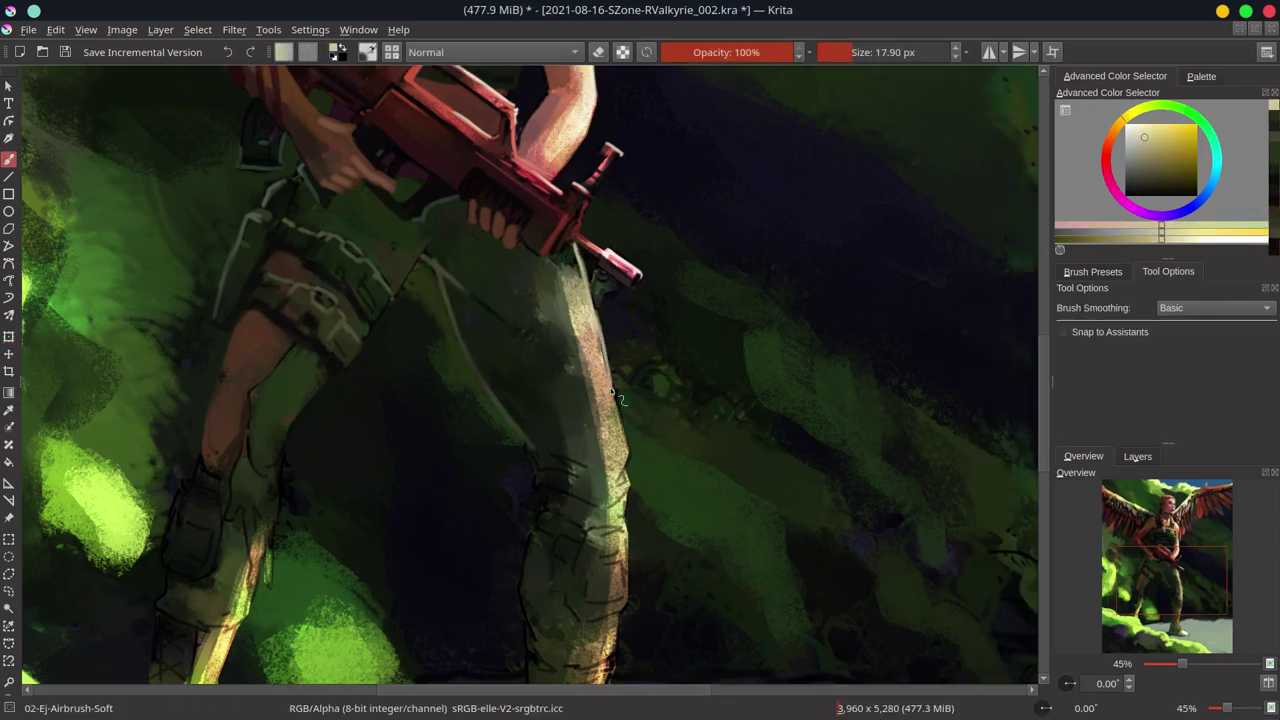
{"action": "left_click_drag", "start_coordinate": [576, 245], "coordinate": [628, 475]}
- Darken around the forearm and hand with orange, green-grey and teal strokes
{"action": "left_click", "coordinate": [294, 465], "text": "ctrl"}
{"action": "left_click_drag", "start_coordinate": [294, 465], "coordinate": [263, 457]}
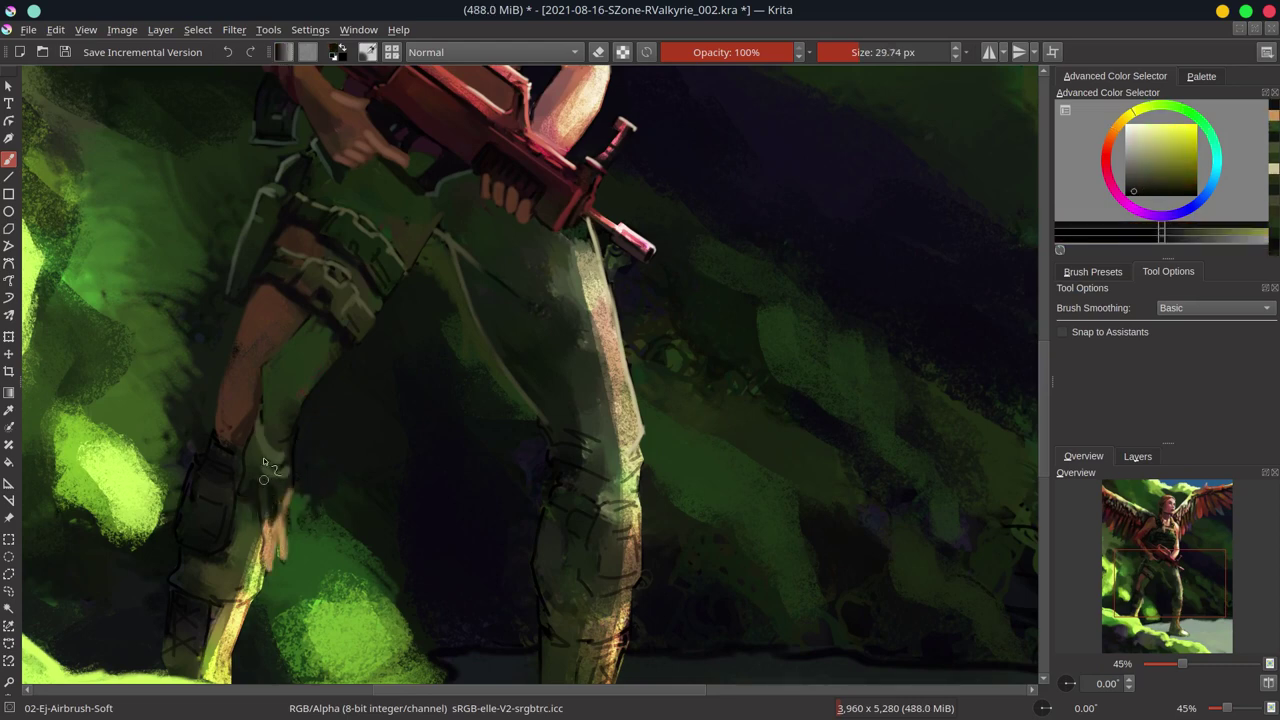
{"action": "left_click", "coordinate": [300, 333], "text": "ctrl"}
{"action": "left_click_drag", "start_coordinate": [300, 333], "coordinate": [268, 330]}
{"action": "left_click", "coordinate": [212, 462], "text": "ctrl"}
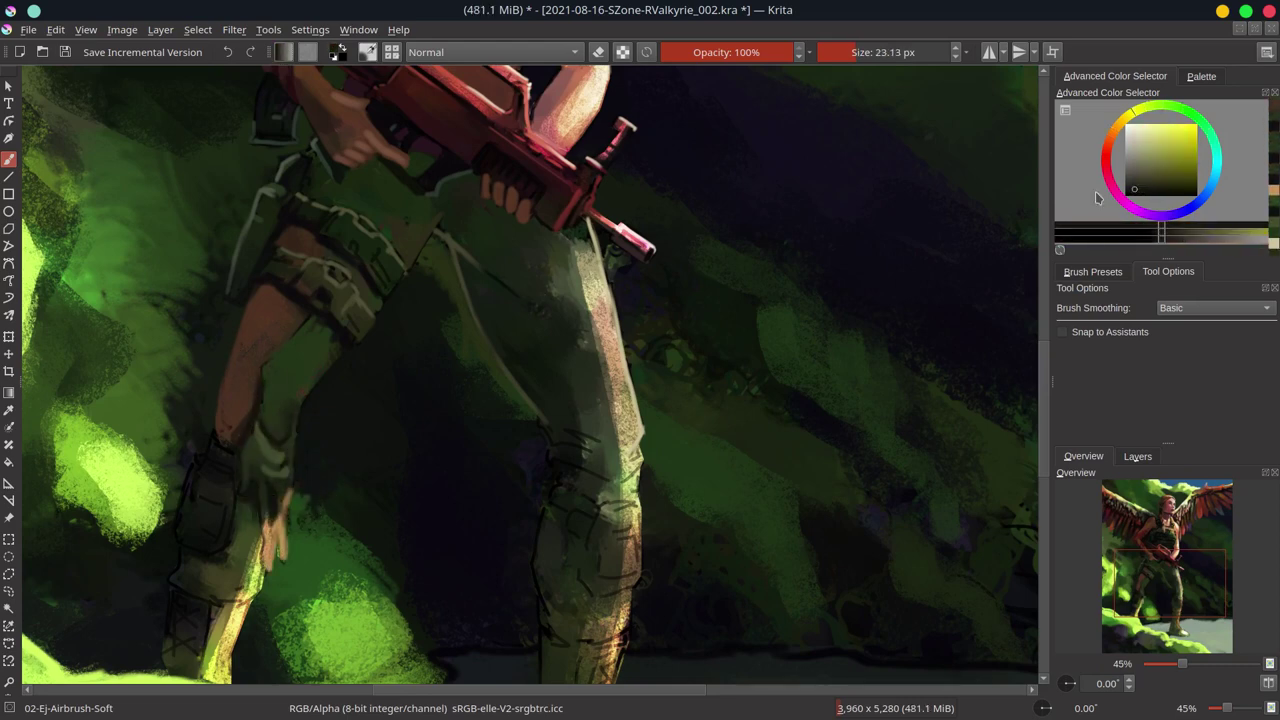
{"action": "left_click_drag", "start_coordinate": [212, 462], "coordinate": [195, 505]}
{"action": "left_click", "coordinate": [183, 552], "text": "ctrl"}
- Pick a yellow-green, zoom out to the whole painting and show the layers list
{"action": "left_click_drag", "start_coordinate": [326, 466], "coordinate": [366, 393]}
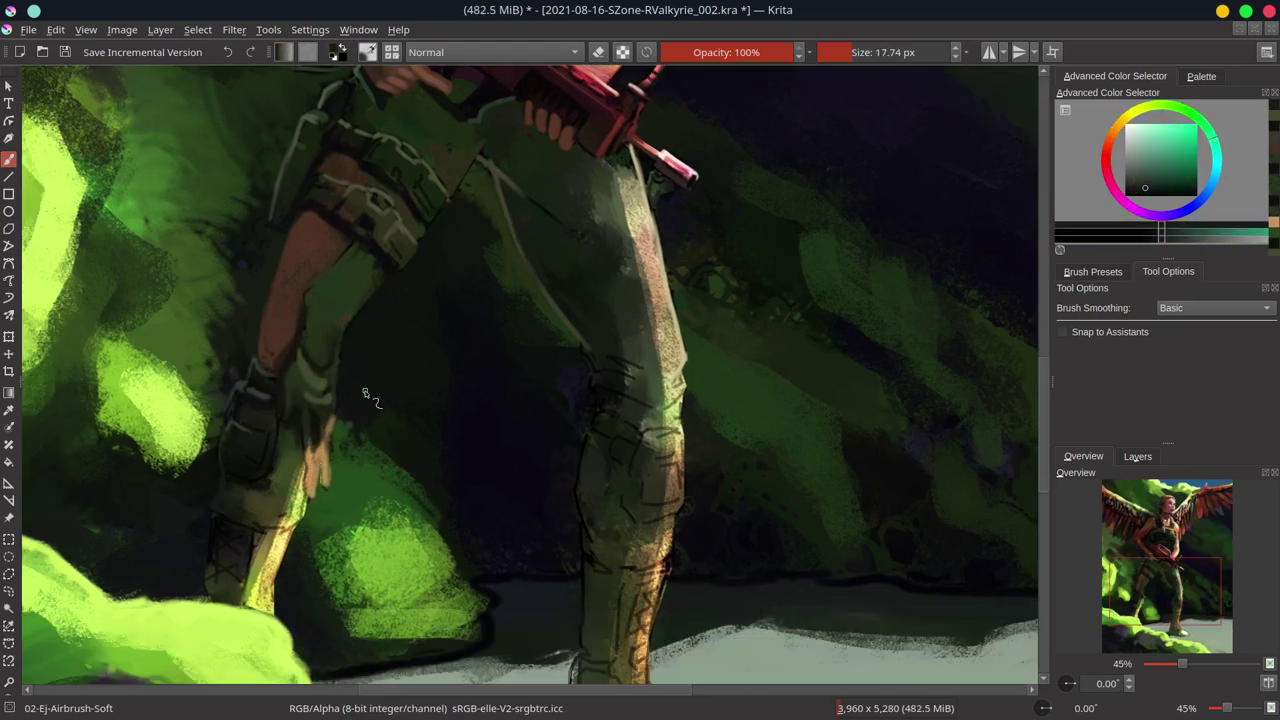
{"action": "left_click", "coordinate": [456, 231], "text": "ctrl"}
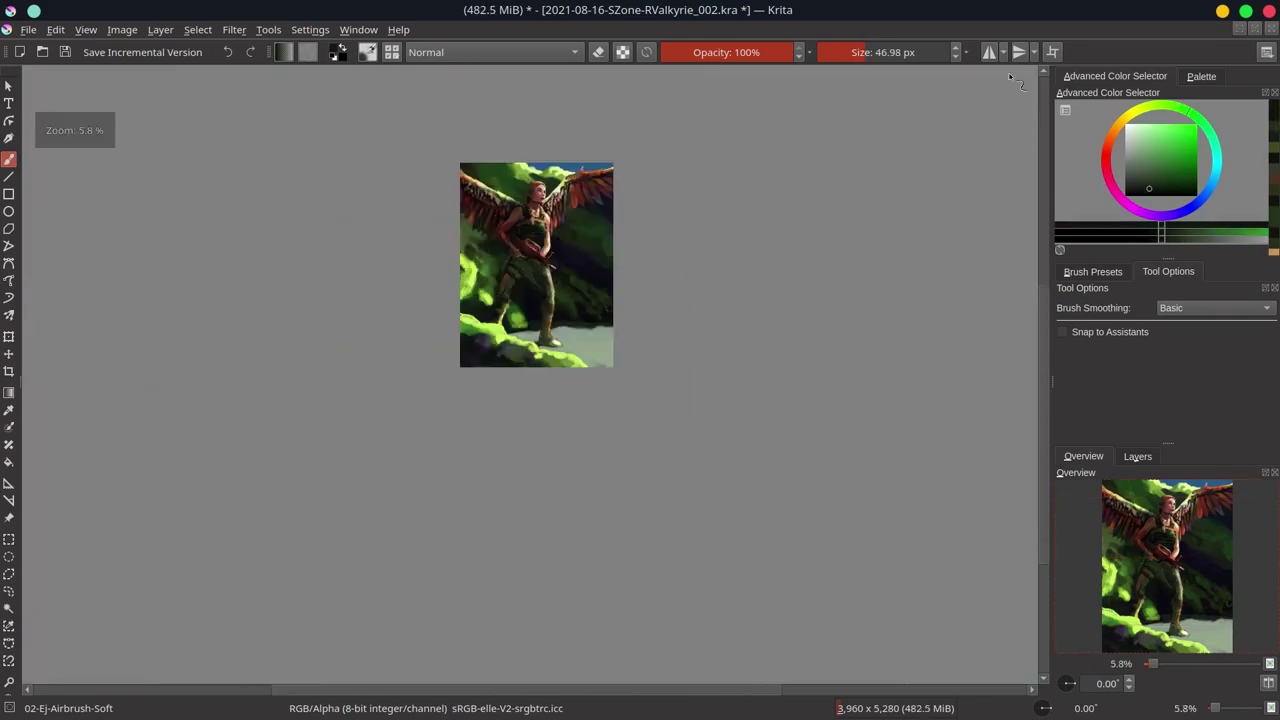
{"action": "key", "text": "minus"}
{"action": "key", "text": "minus"}
{"action": "key", "text": "minus"}
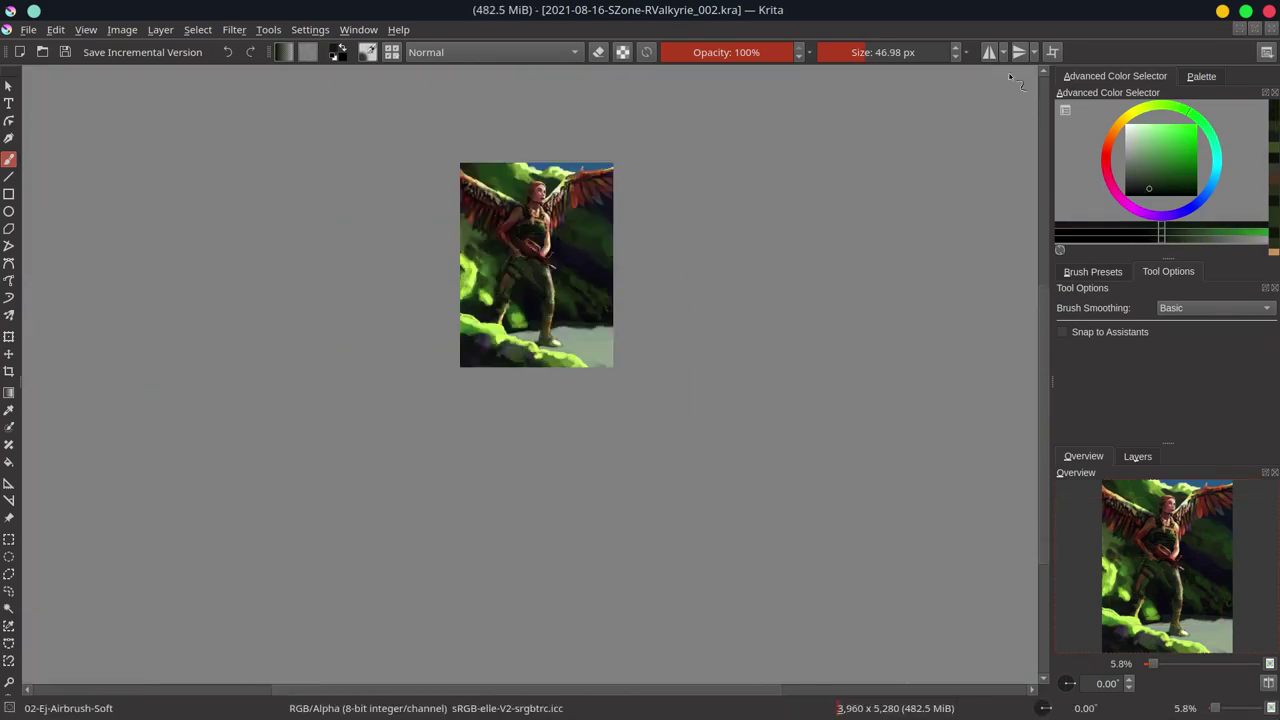
{"action": "scroll", "coordinate": [701, 378], "scroll_direction": "up", "scroll_amount": 5}
{"action": "scroll", "coordinate": [701, 378], "scroll_direction": "down", "scroll_amount": 1}
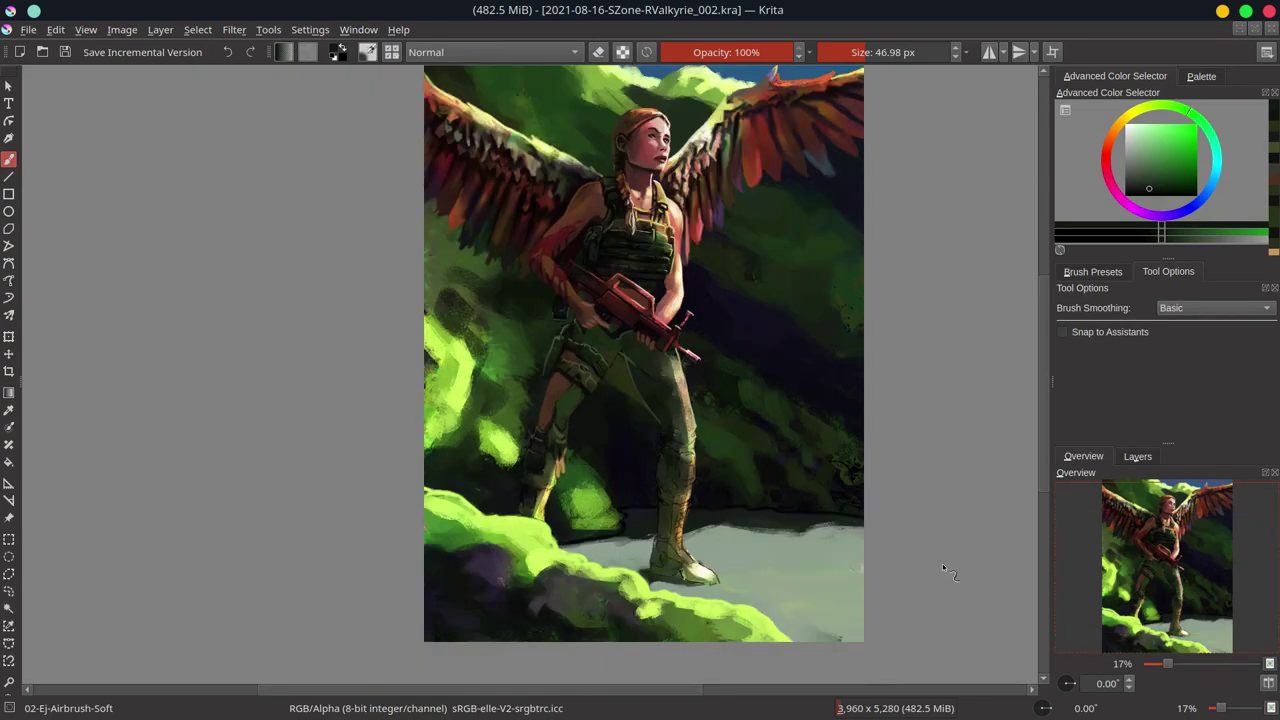
{"action": "left_click", "coordinate": [1137, 456]}
- Make Paint Layer 1 the active layer and save the painting
{"action": "key", "text": "Insert"}
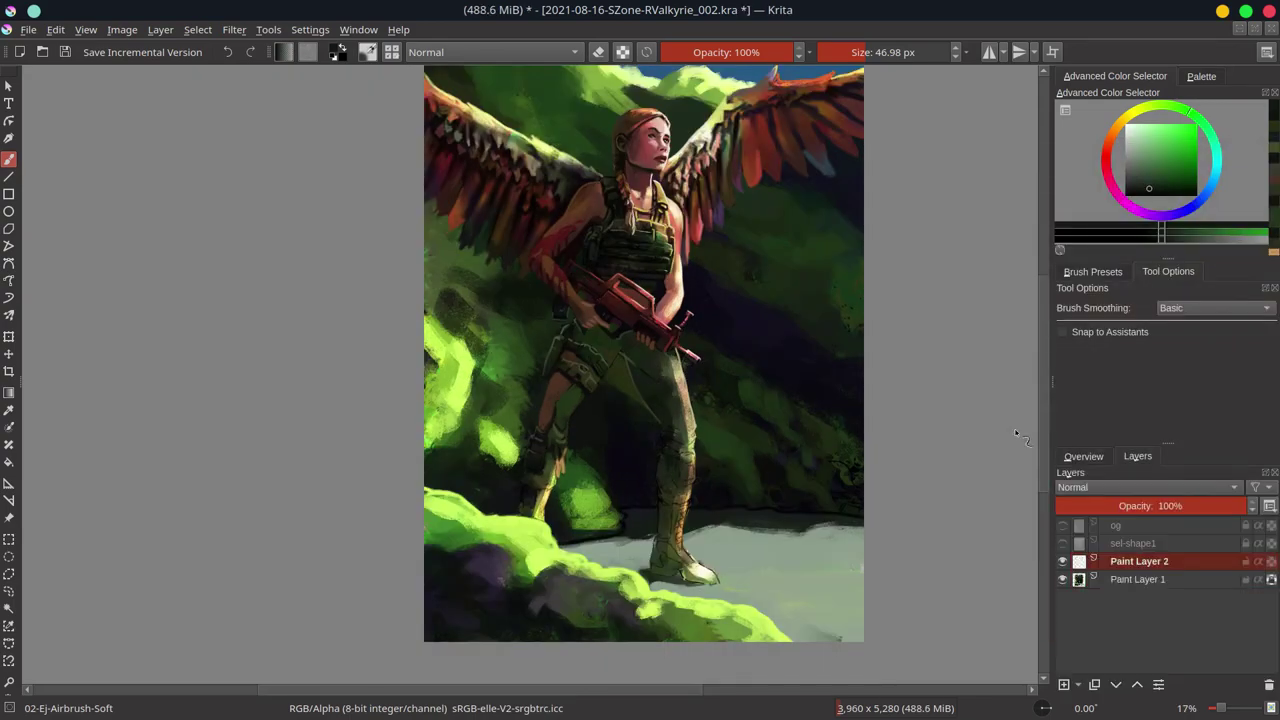
{"action": "left_click", "coordinate": [1083, 456]}
{"action": "scroll", "coordinate": [537, 183], "scroll_direction": "up", "scroll_amount": 5}
{"action": "key", "text": "ctrl+s"}
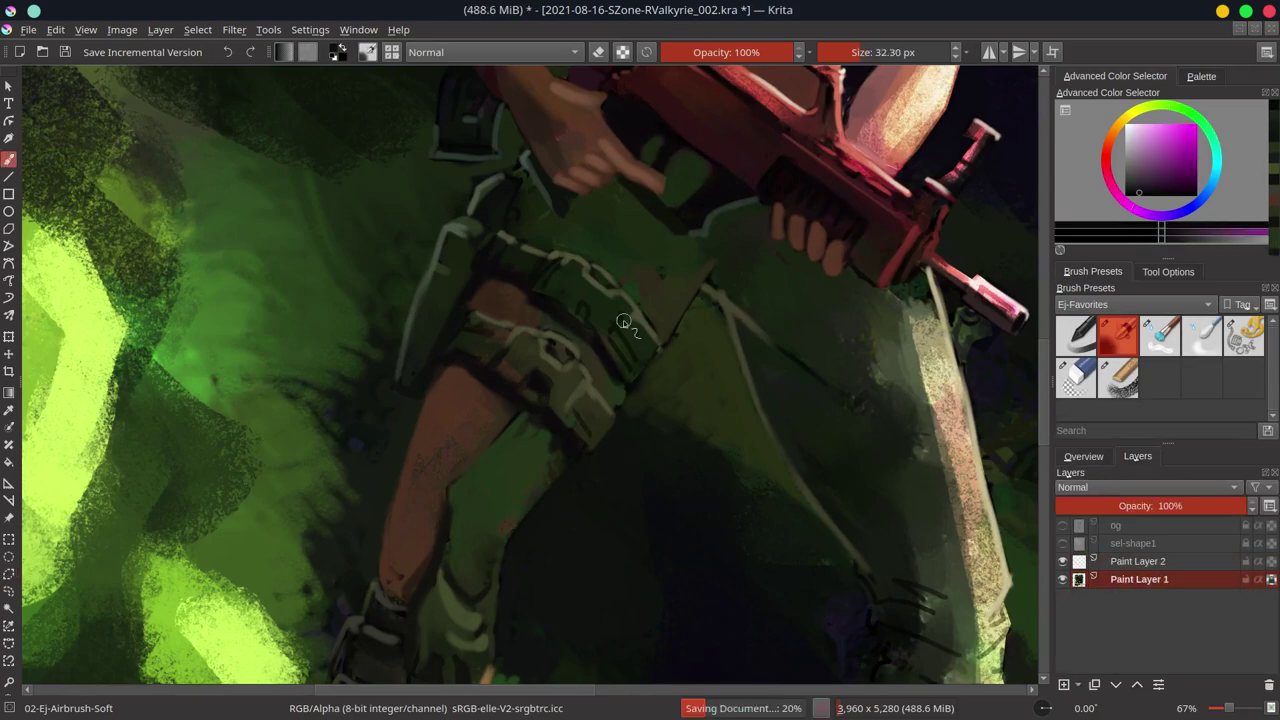
{"action": "scroll", "coordinate": [650, 320], "scroll_direction": "down", "scroll_amount": 3}
{"action": "scroll", "coordinate": [783, 378], "scroll_direction": "down", "scroll_amount": 3}
- Trace a freehand selection around the trouser legs
{"action": "left_click_drag", "start_coordinate": [650, 320], "coordinate": [783, 378]}
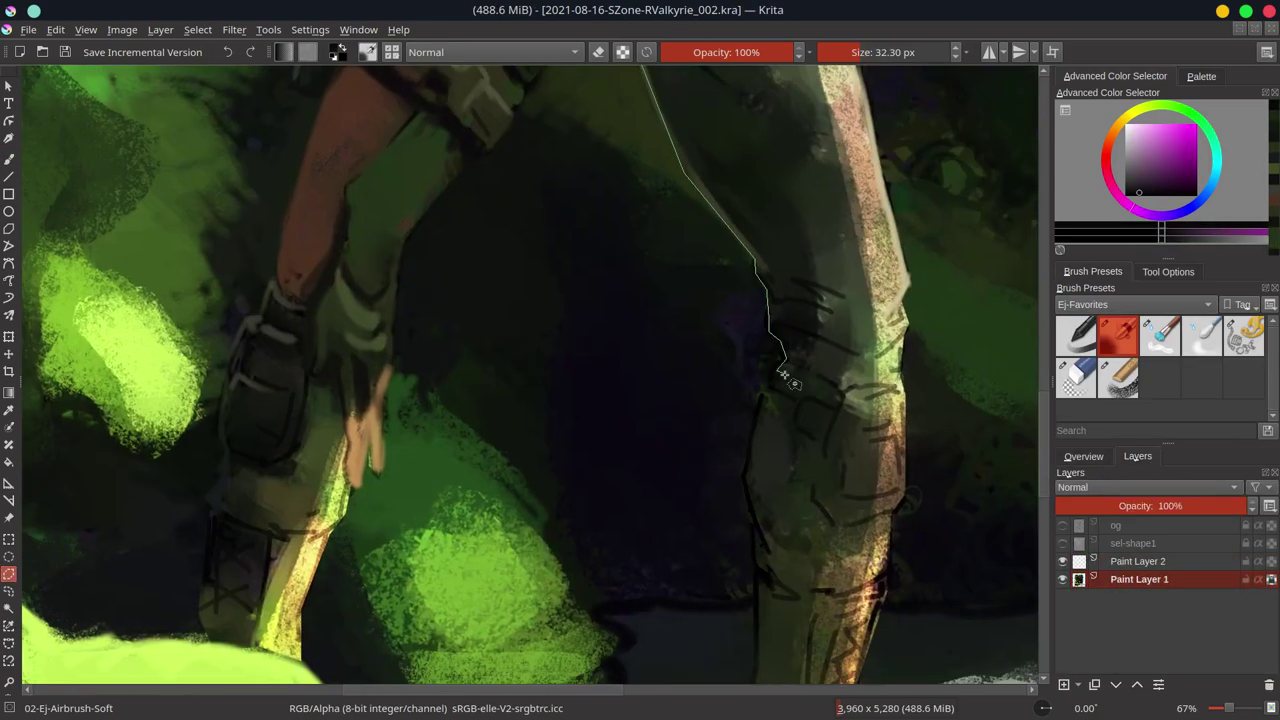
{"action": "scroll", "coordinate": [912, 365], "scroll_direction": "up", "scroll_amount": 5}
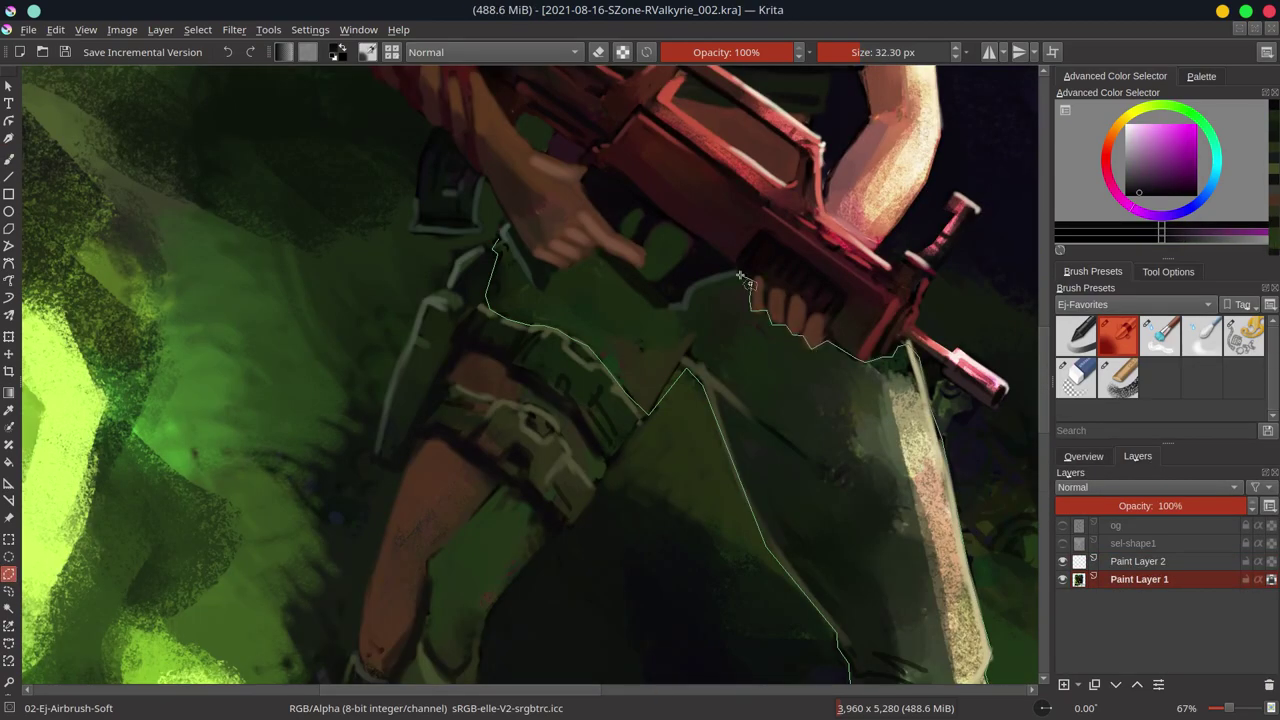
{"action": "scroll", "coordinate": [495, 477], "scroll_direction": "down", "scroll_amount": 3}
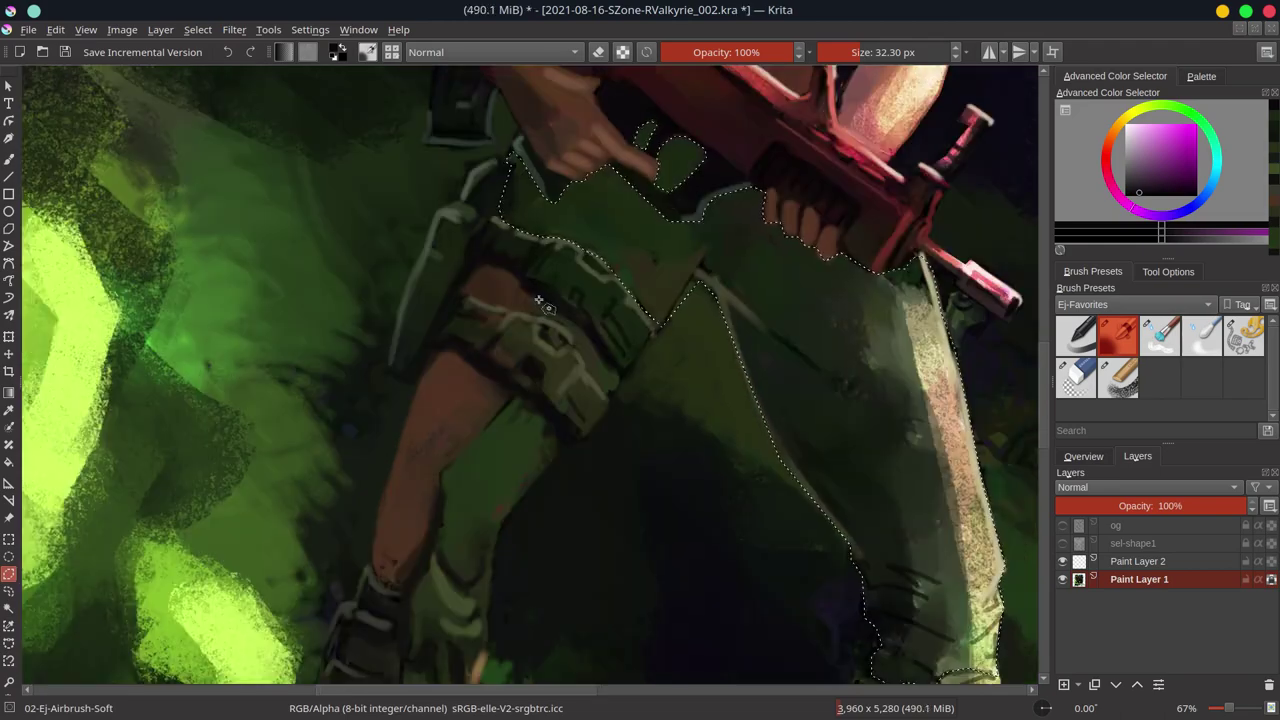
{"action": "scroll", "coordinate": [495, 477], "scroll_direction": "down", "scroll_amount": 3}
{"action": "mouse_move", "coordinate": [520, 215]}
{"action": "left_mouse_down"}
{"action": "mouse_move", "coordinate": [540, 215]}
{"action": "mouse_move", "coordinate": [485, 430]}
{"action": "left_mouse_up"}
{"action": "scroll", "coordinate": [540, 215], "scroll_direction": "down", "scroll_amount": 3}
{"action": "scroll", "coordinate": [560, 420], "scroll_direction": "right", "scroll_amount": 3}
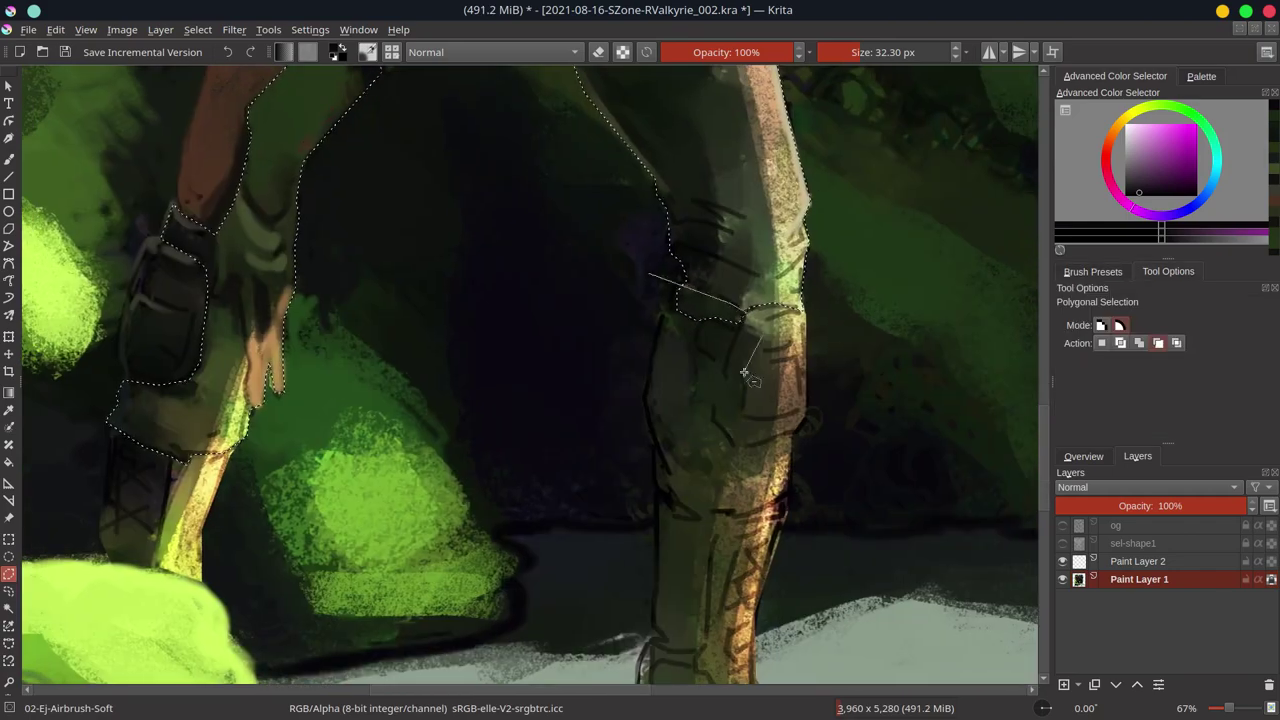
{"action": "scroll", "coordinate": [590, 420], "scroll_direction": "down", "scroll_amount": 2}
{"action": "scroll", "coordinate": [590, 420], "scroll_direction": "down", "scroll_amount": 3}
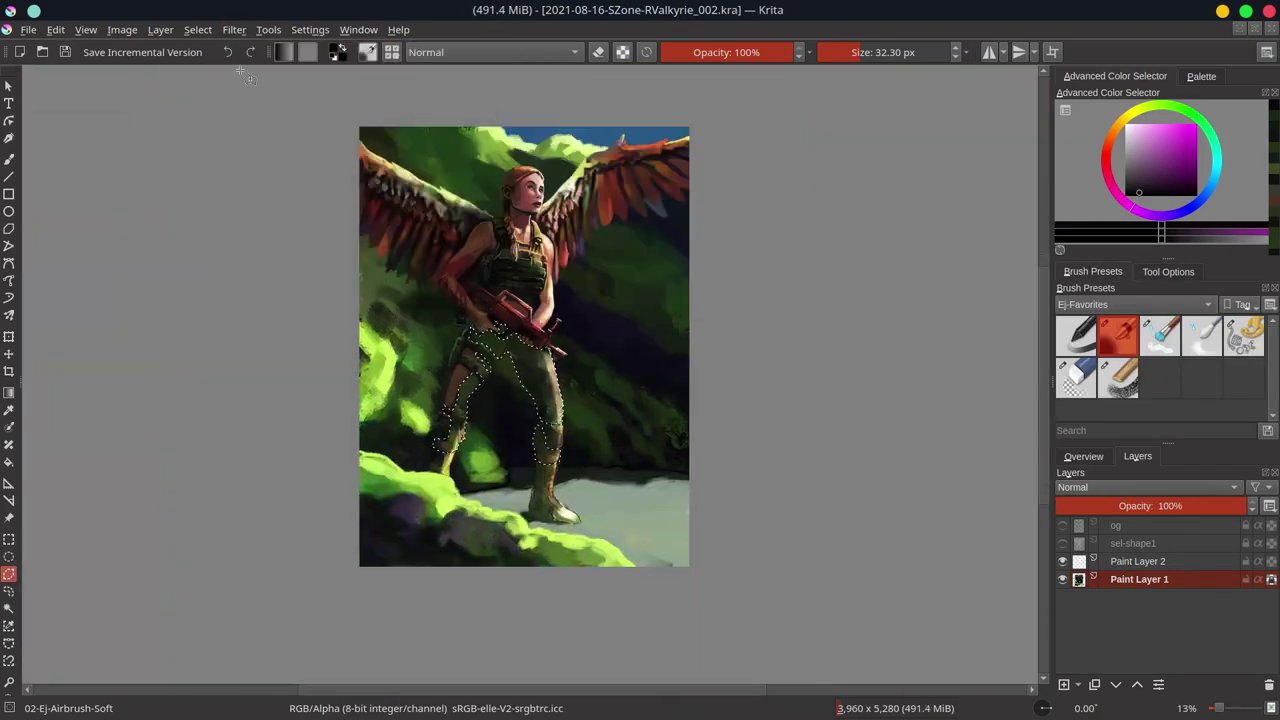
- Apply HSV/HSL Adjustment to the legs: Hue -10, Saturation 21, Lightness -1
{"action": "key", "text": "ctrl+m"}
{"action": "key", "text": "Escape"}
{"action": "key", "text": "ctrl+u"}
{"action": "left_click_drag", "start_coordinate": [1010, 318], "coordinate": [1000, 318]}
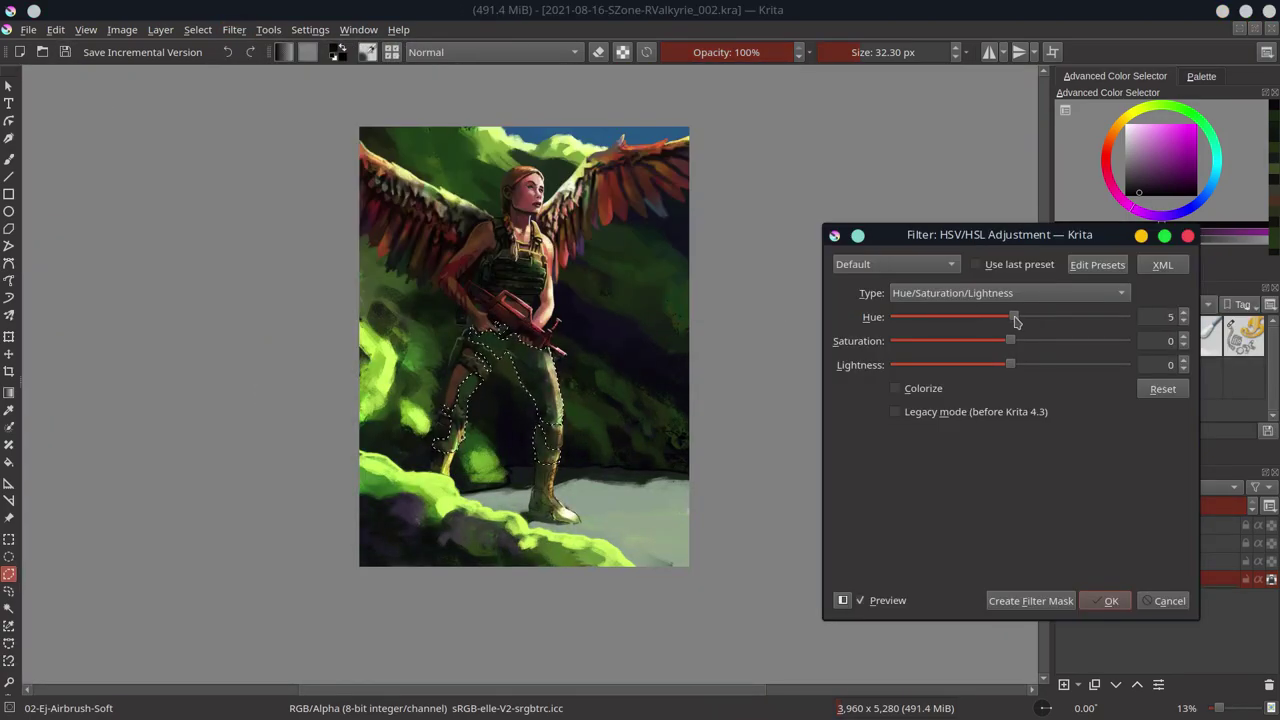
{"action": "mouse_move", "coordinate": [1010, 364]}
{"action": "left_mouse_down"}
{"action": "mouse_move", "coordinate": [957, 364]}
{"action": "mouse_move", "coordinate": [1008, 364]}
{"action": "left_mouse_up"}
{"action": "left_click_drag", "start_coordinate": [1040, 341], "coordinate": [1003, 317]}
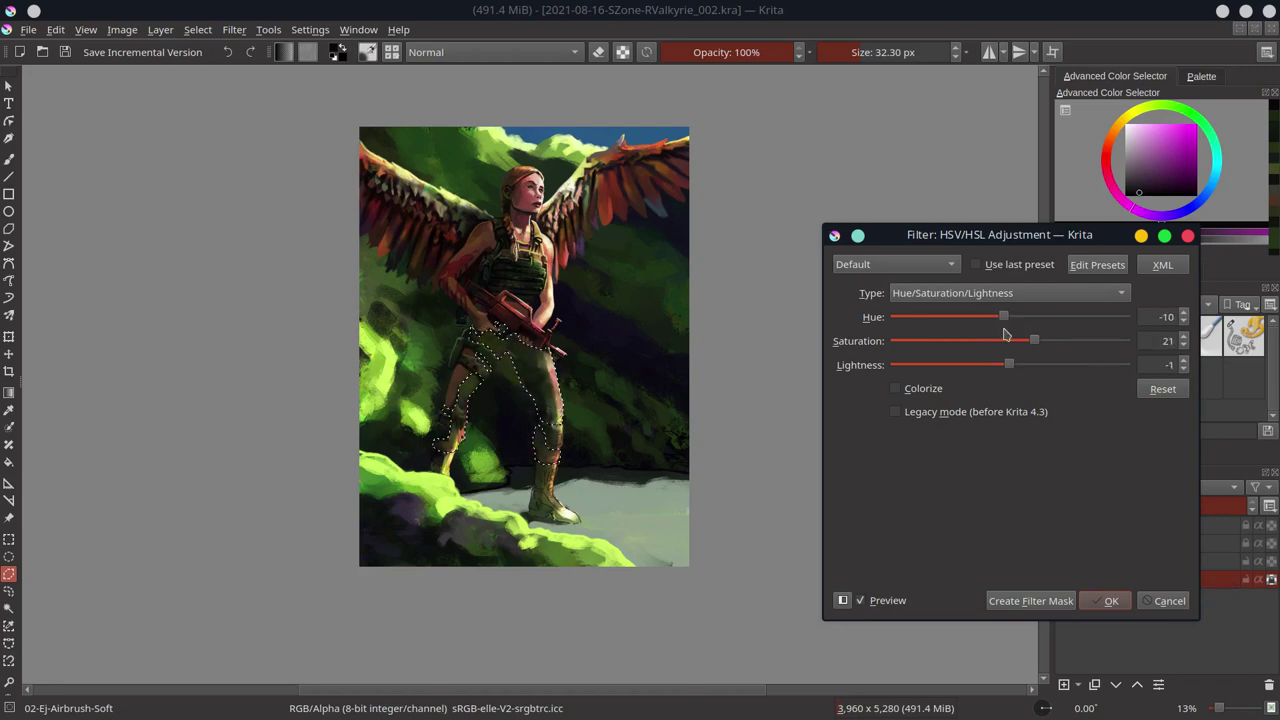
{"action": "left_click", "coordinate": [1105, 601]}
- Bend the legs' tones with a Color Adjustment curve, deselect and save
{"action": "left_click", "coordinate": [234, 29]}
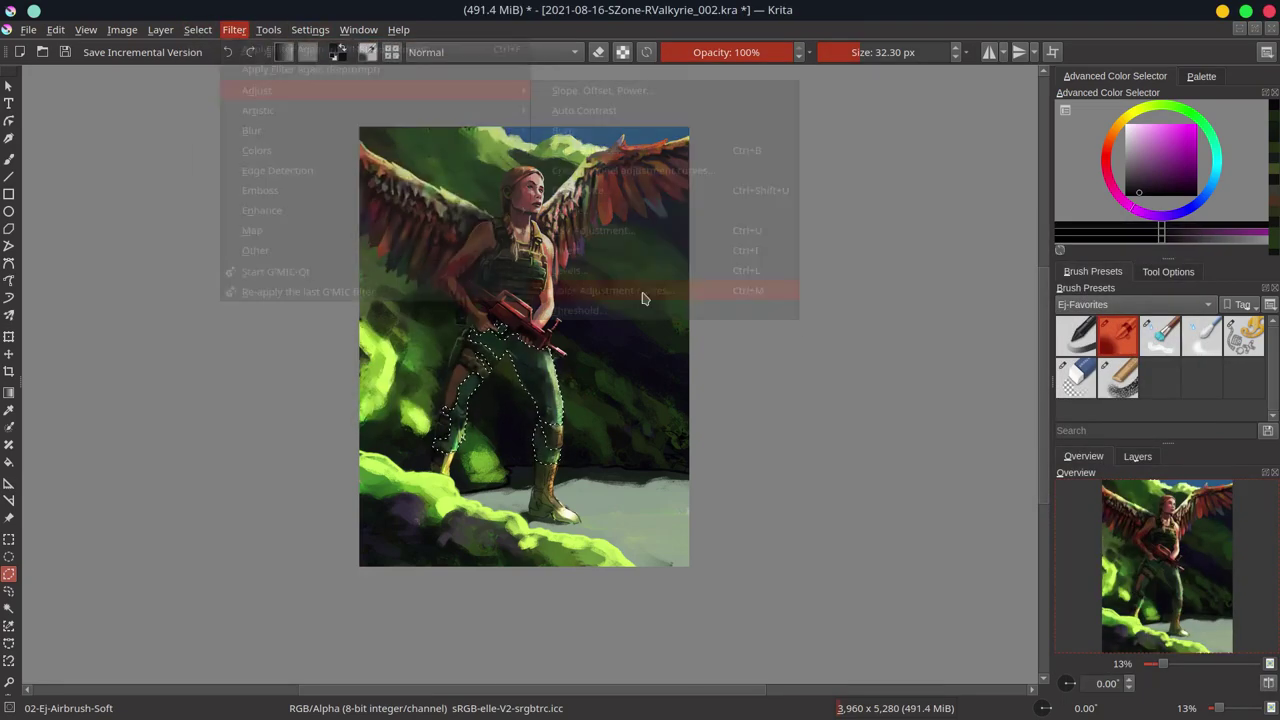
{"action": "left_click", "coordinate": [643, 290]}
{"action": "left_click", "coordinate": [949, 451]}
{"action": "key", "text": "Return"}
{"action": "key", "text": "ctrl+shift+a"}
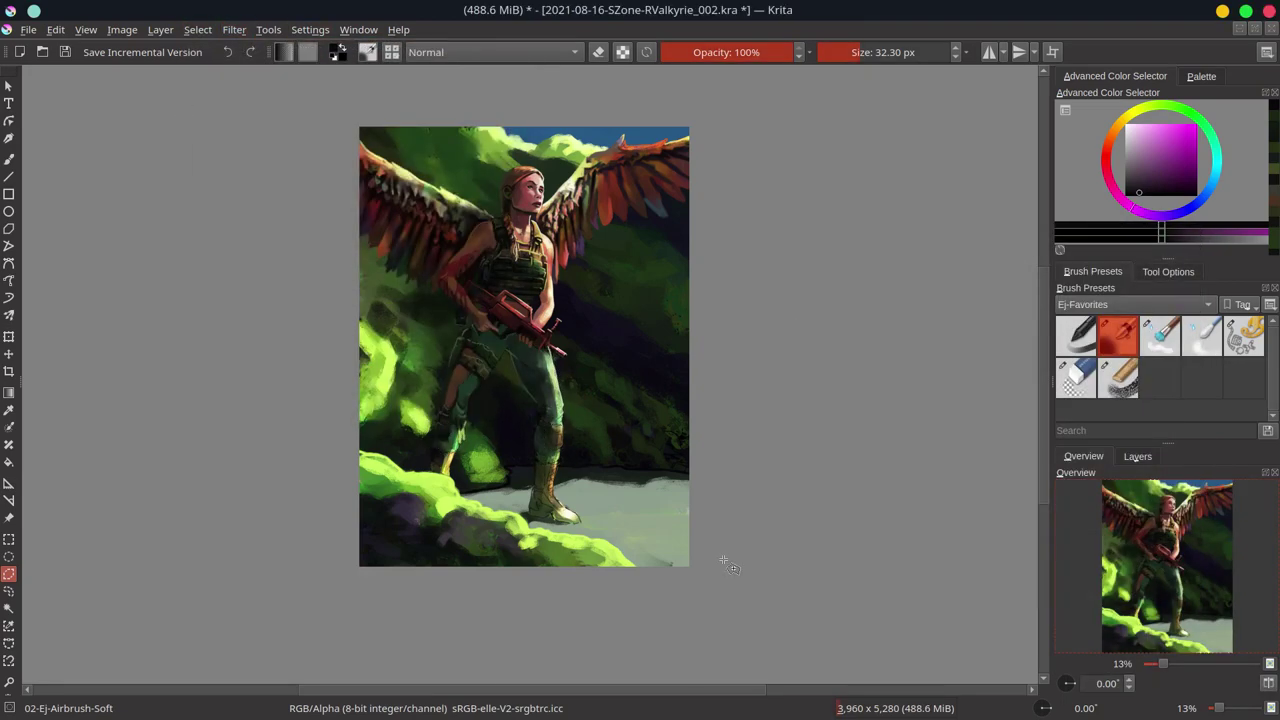
{"action": "key", "text": "ctrl+s"}
{"action": "key", "text": "Insert"}
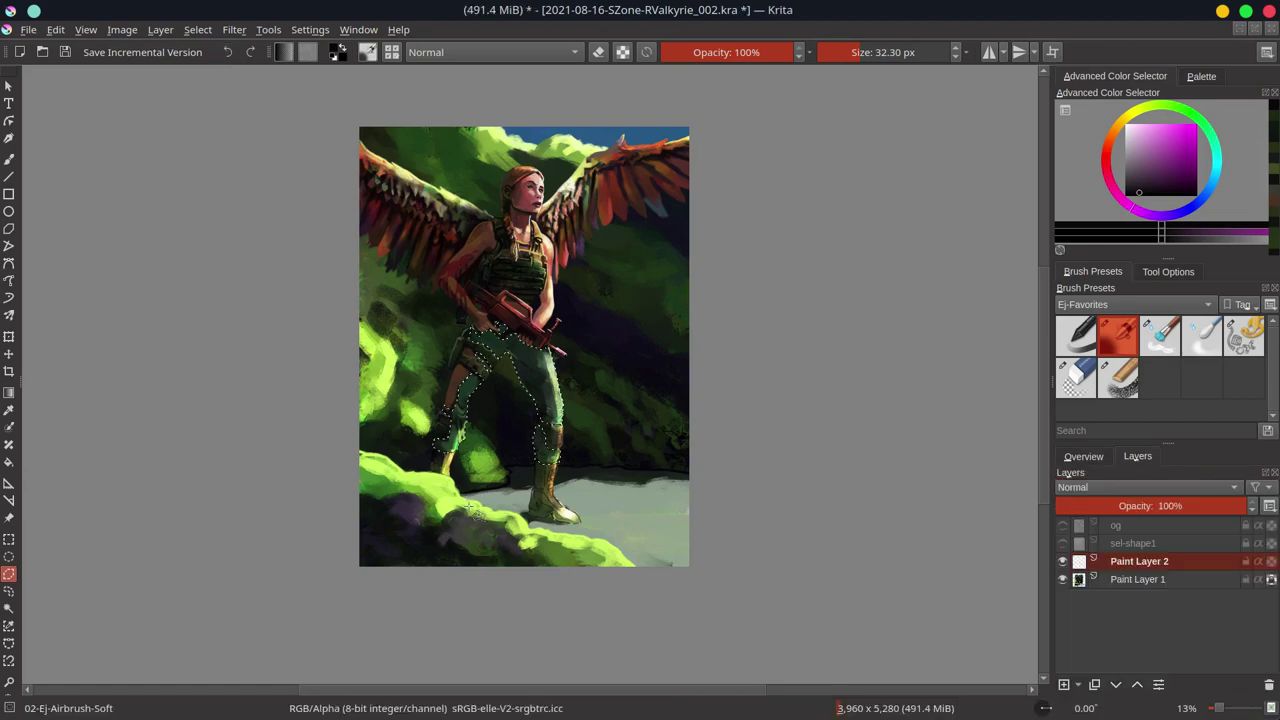
{"action": "left_click", "coordinate": [228, 52]}
{"action": "left_click", "coordinate": [228, 52]}
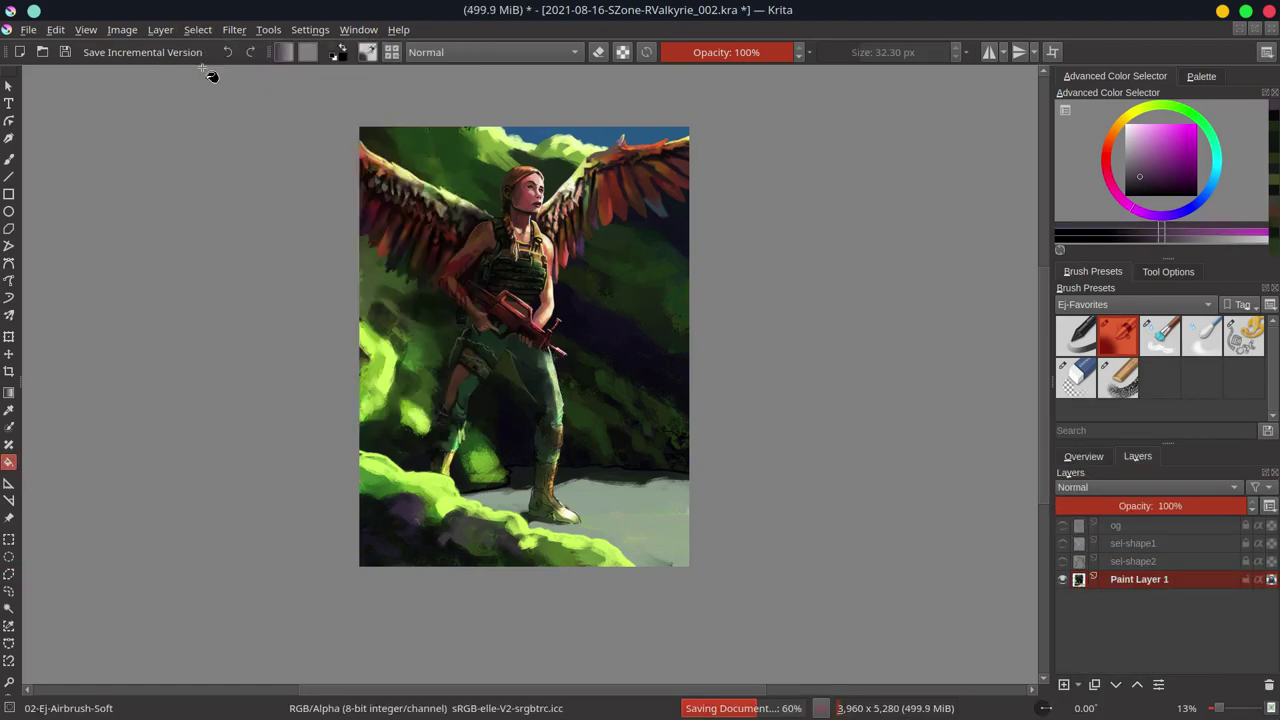
- Paint light strokes onto the leg, picking dark olive and bright green
{"action": "key", "text": "b"}
{"action": "scroll", "coordinate": [472, 431], "scroll_direction": "up", "scroll_amount": 5}
{"action": "left_click_drag", "start_coordinate": [438, 440], "coordinate": [390, 548]}
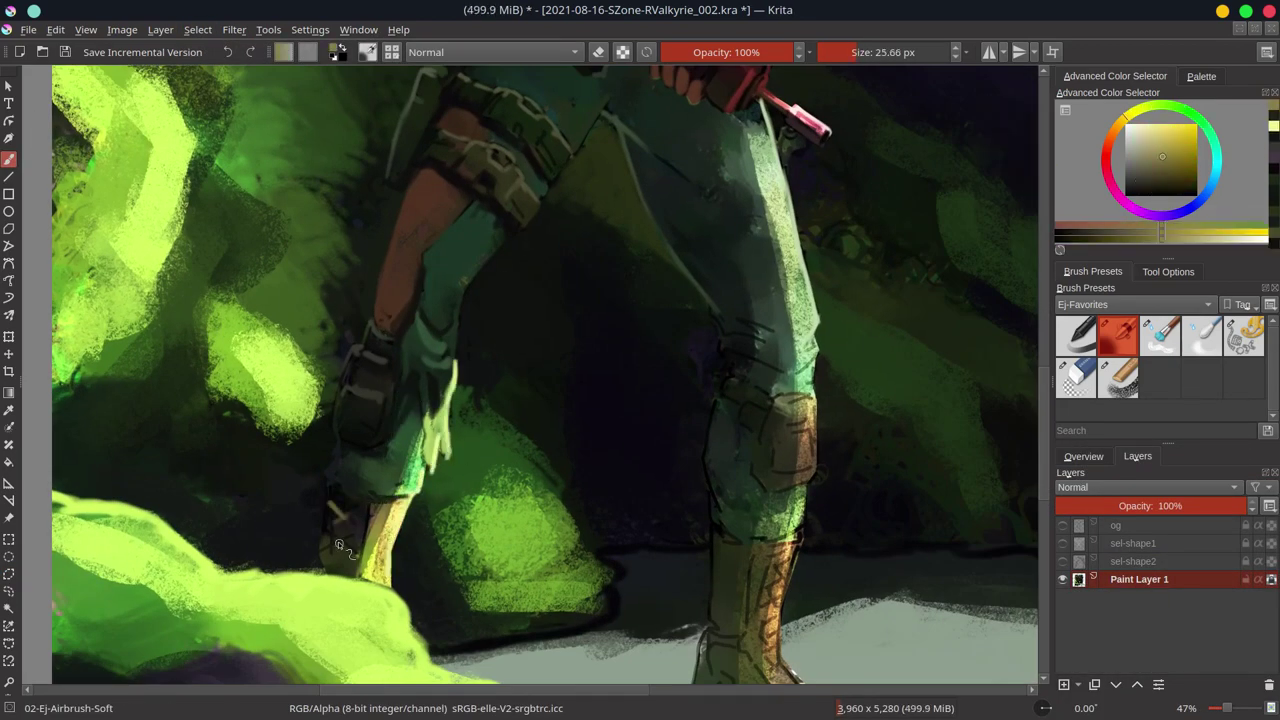
{"action": "left_click", "coordinate": [328, 484], "text": "ctrl"}
{"action": "mouse_move", "coordinate": [745, 358]}
{"action": "left_mouse_down"}
{"action": "mouse_move", "coordinate": [565, 372]}
{"action": "mouse_move", "coordinate": [590, 410]}
{"action": "left_mouse_up"}
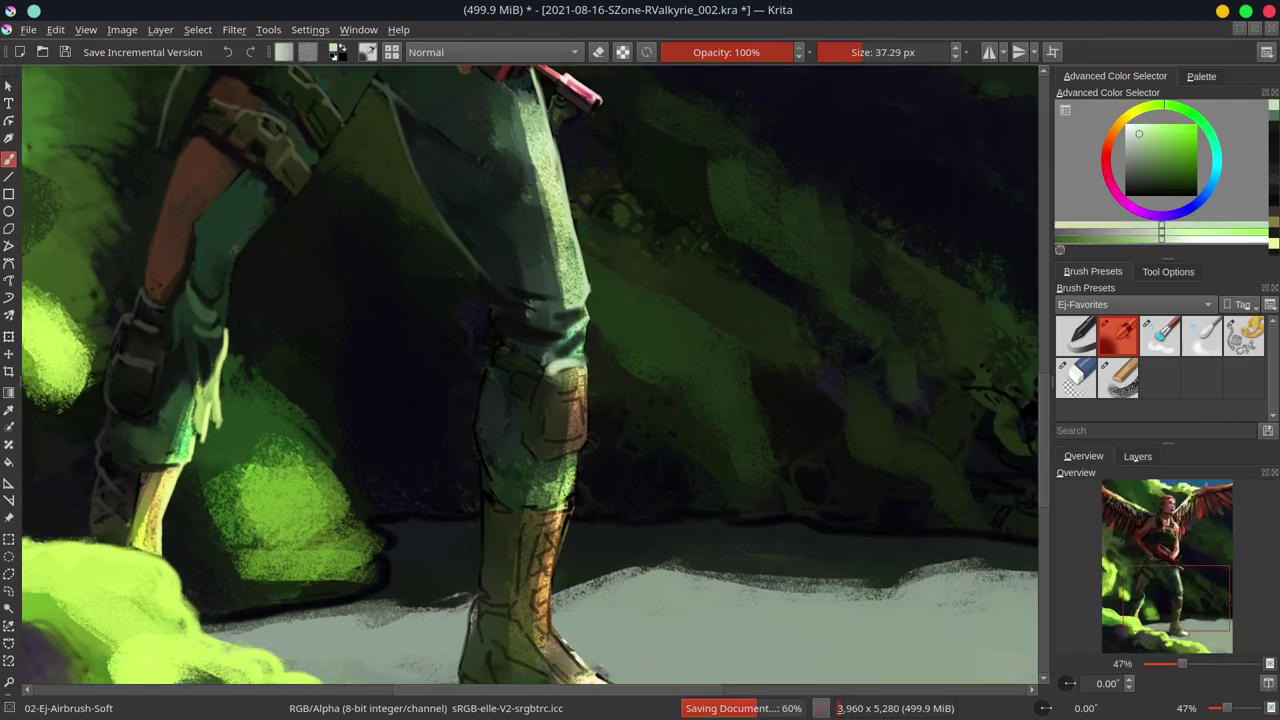
{"action": "left_click_drag", "start_coordinate": [590, 300], "coordinate": [522, 368]}
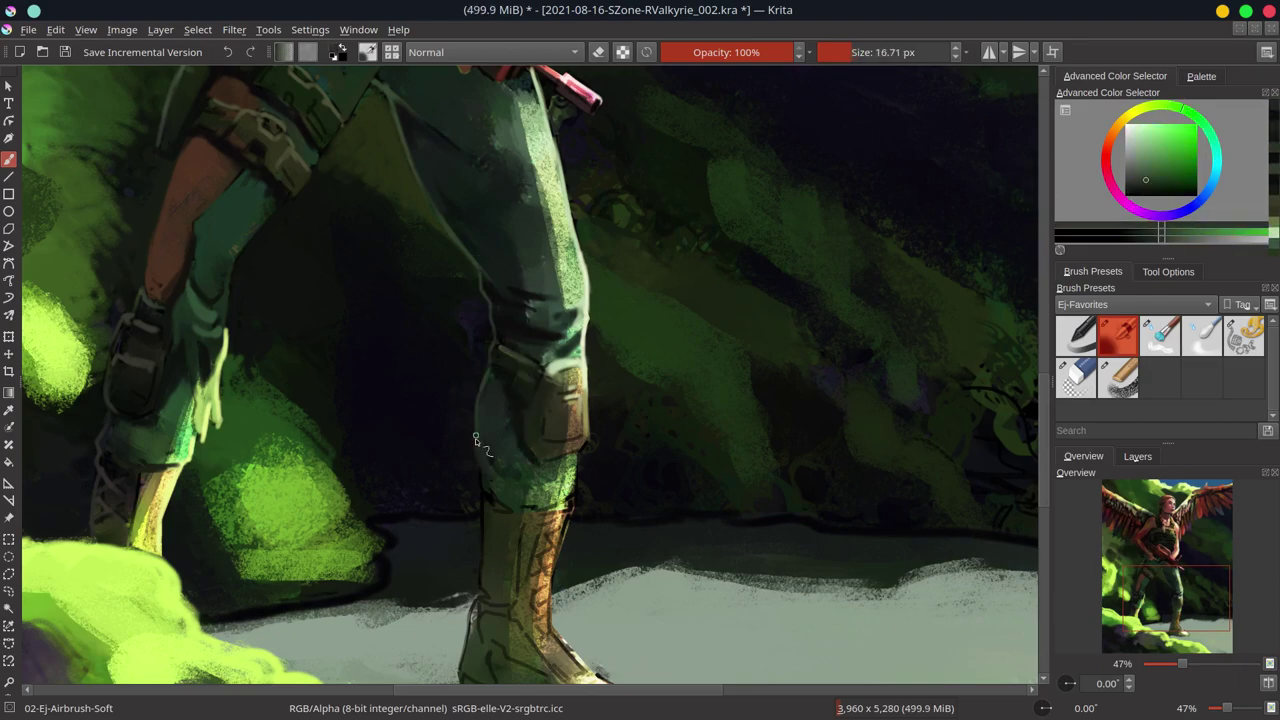
{"action": "scroll", "coordinate": [522, 368], "scroll_direction": "down", "scroll_amount": 3}
- Paint dark blue shading and lacing on the boot and repaint the toe tip
{"action": "left_click", "coordinate": [343, 490], "text": "ctrl"}
{"action": "scroll", "coordinate": [566, 462], "scroll_direction": "up", "scroll_amount": 3}
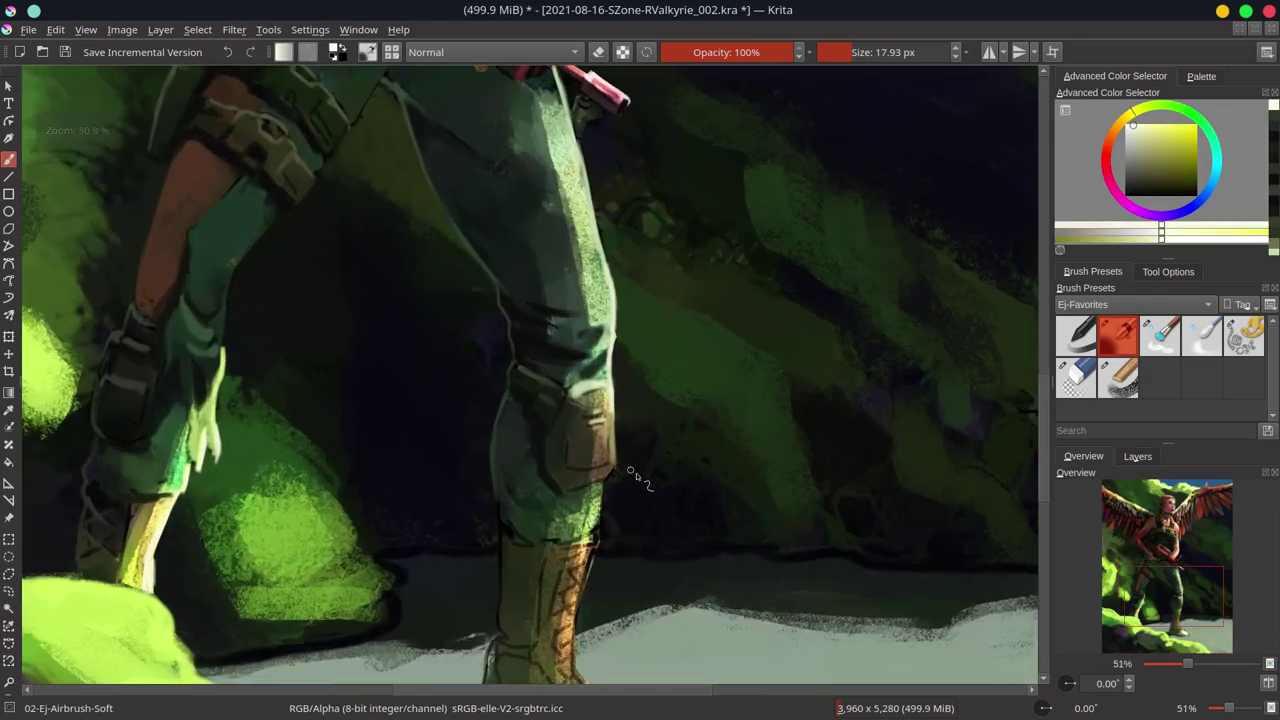
{"action": "scroll", "coordinate": [566, 462], "scroll_direction": "down", "scroll_amount": 2}
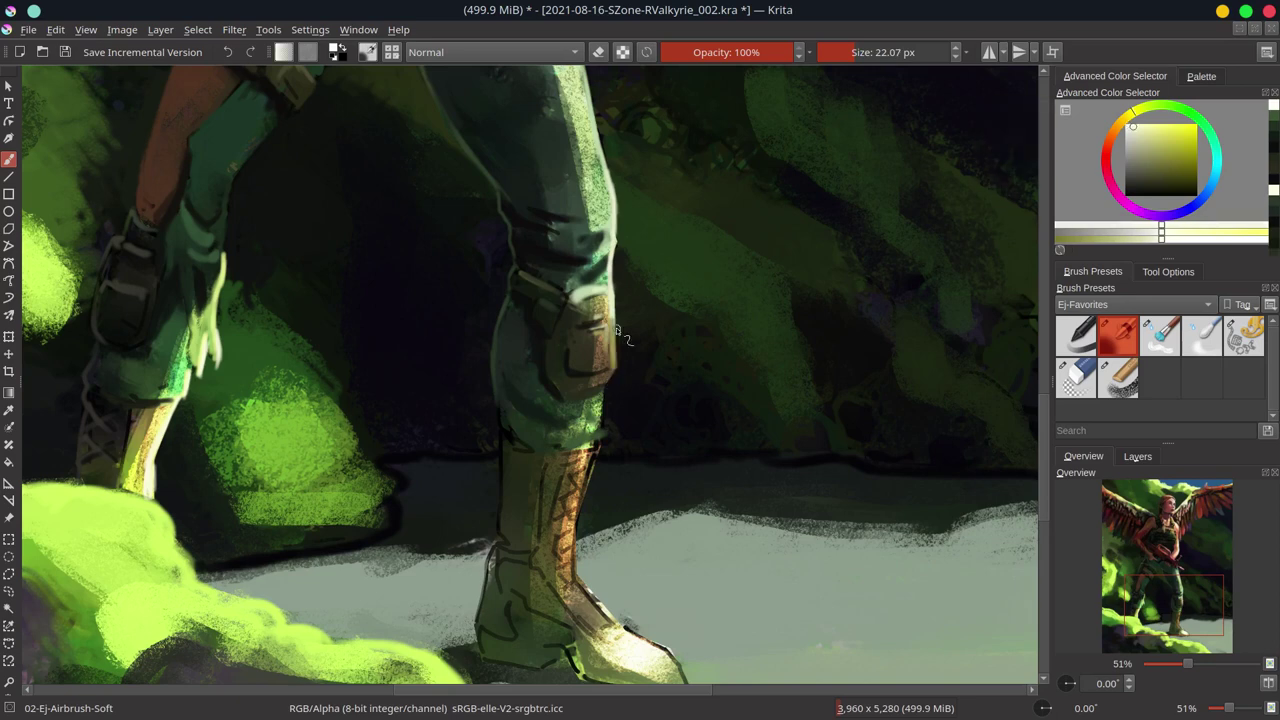
{"action": "middle_click", "coordinate": [637, 635]}
{"action": "left_click", "coordinate": [448, 628], "text": "ctrl"}
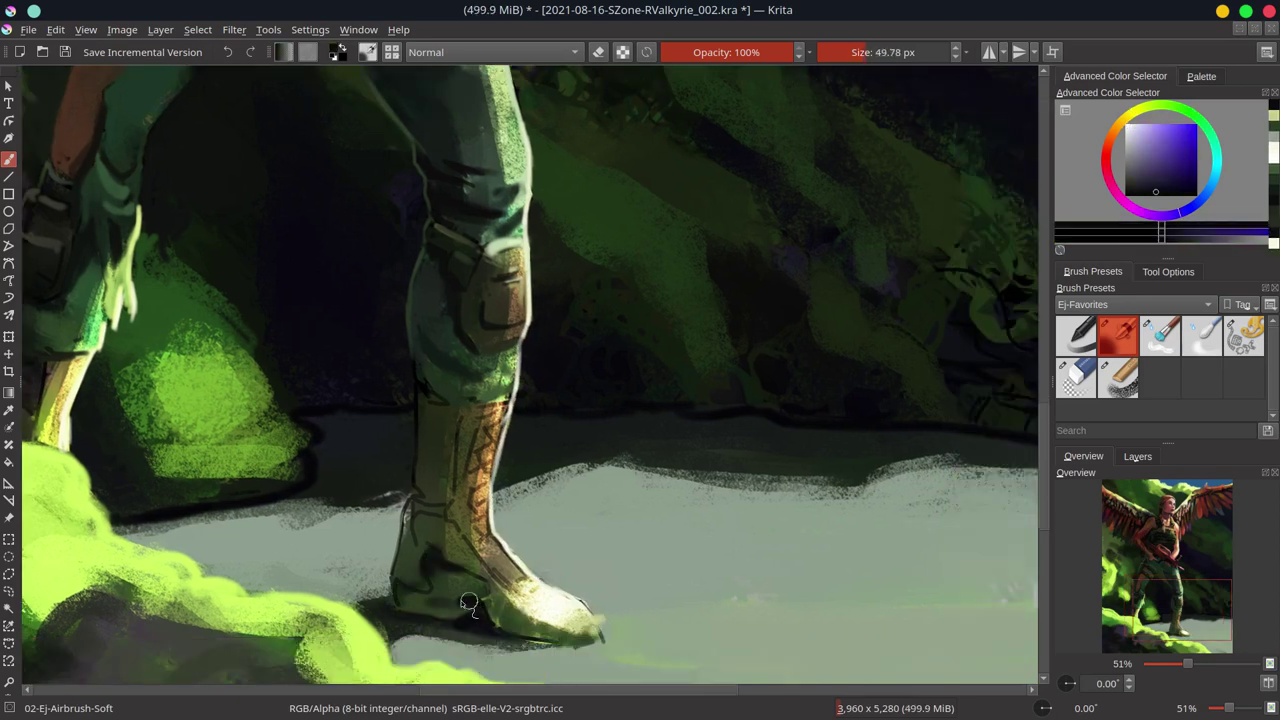
{"action": "mouse_move", "coordinate": [505, 430]}
{"action": "left_mouse_down"}
{"action": "mouse_move", "coordinate": [470, 425]}
{"action": "mouse_move", "coordinate": [512, 558]}
{"action": "left_mouse_up"}
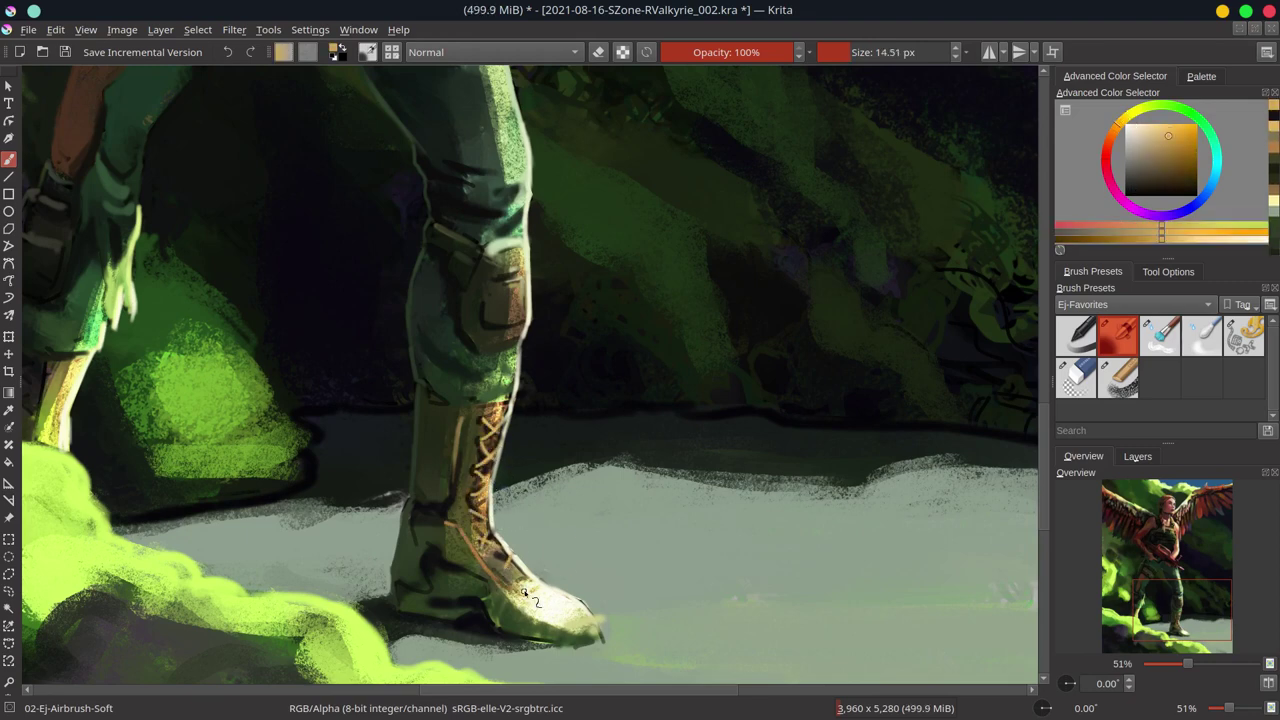
{"action": "left_click_drag", "start_coordinate": [600, 630], "coordinate": [590, 640]}
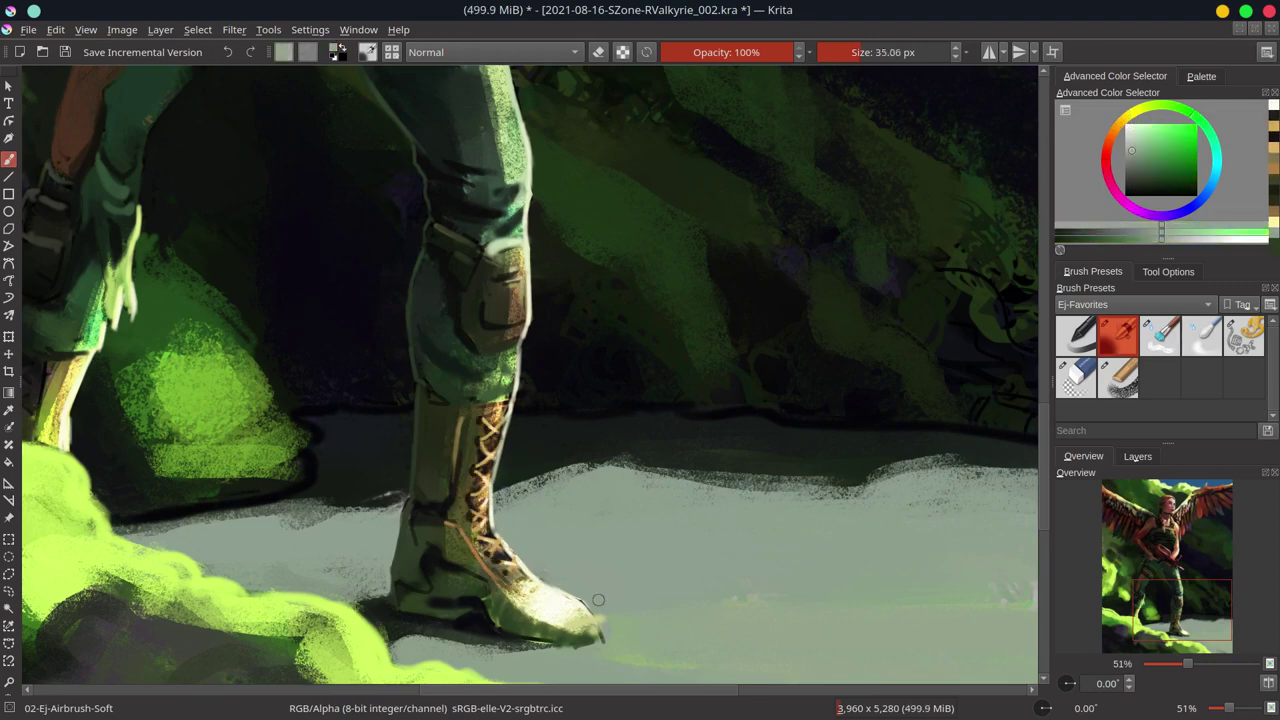
- Show the layers list and choose the blur blending brush with an orange-brown colour
{"action": "scroll", "coordinate": [548, 518], "scroll_direction": "down", "scroll_amount": 5}
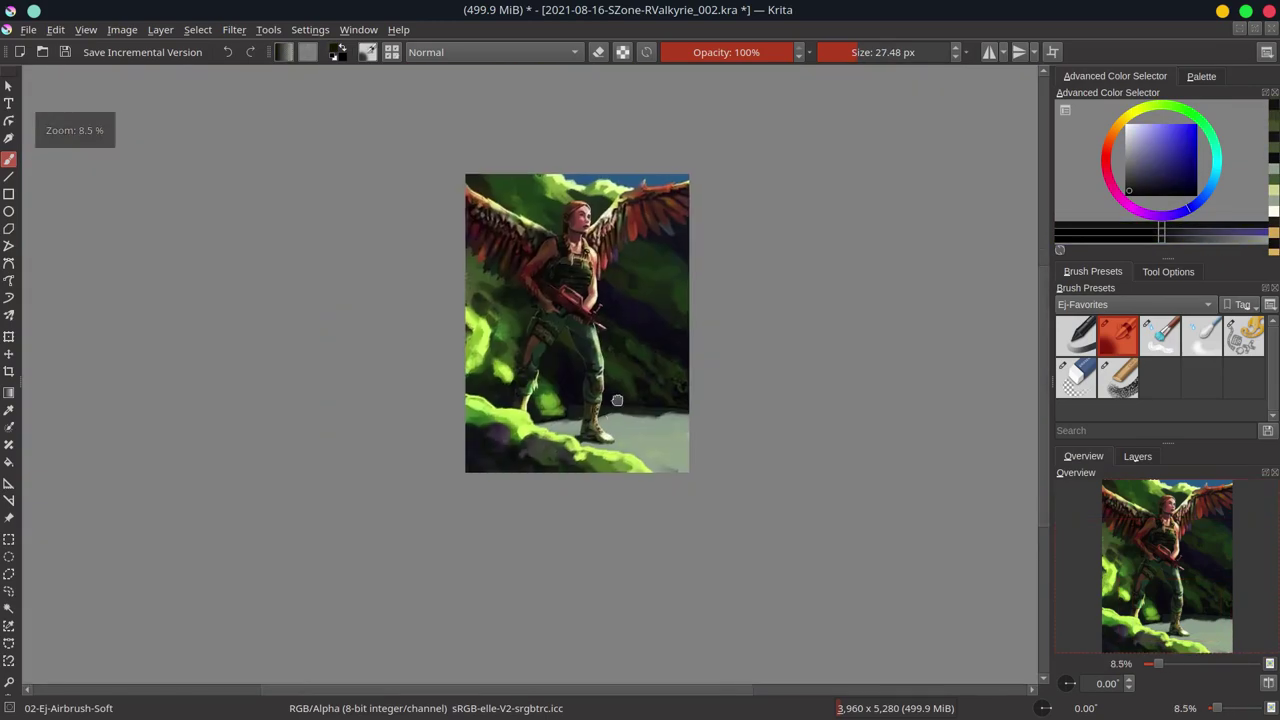
{"action": "key", "text": "ctrl+s"}
{"action": "left_click", "coordinate": [1140, 457]}
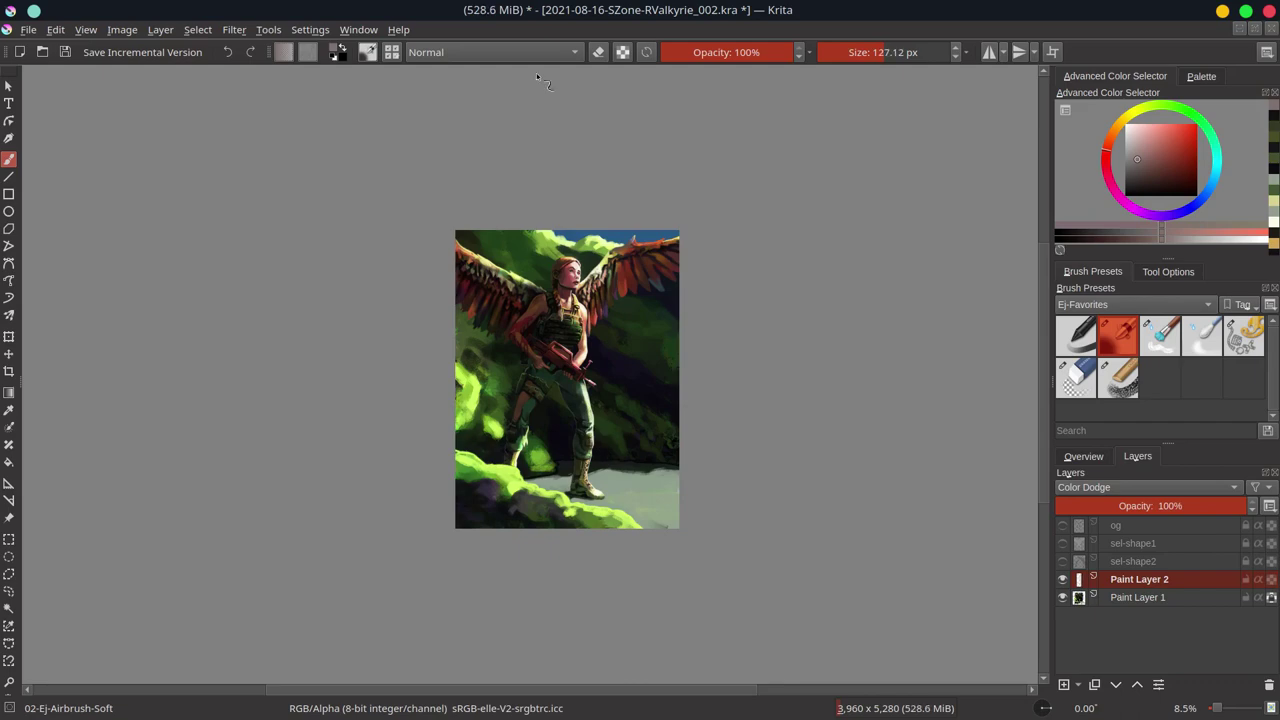
{"action": "key", "text": "slash"}
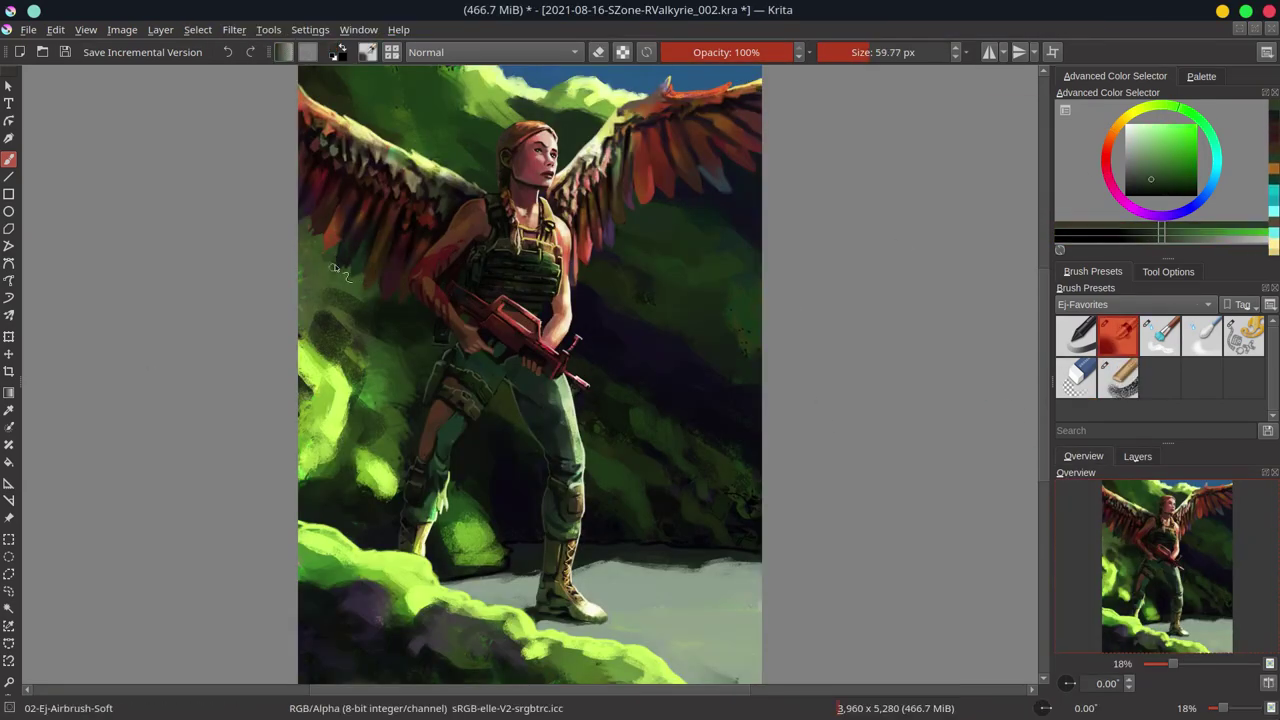
{"action": "left_click", "coordinate": [311, 224], "text": "ctrl"}
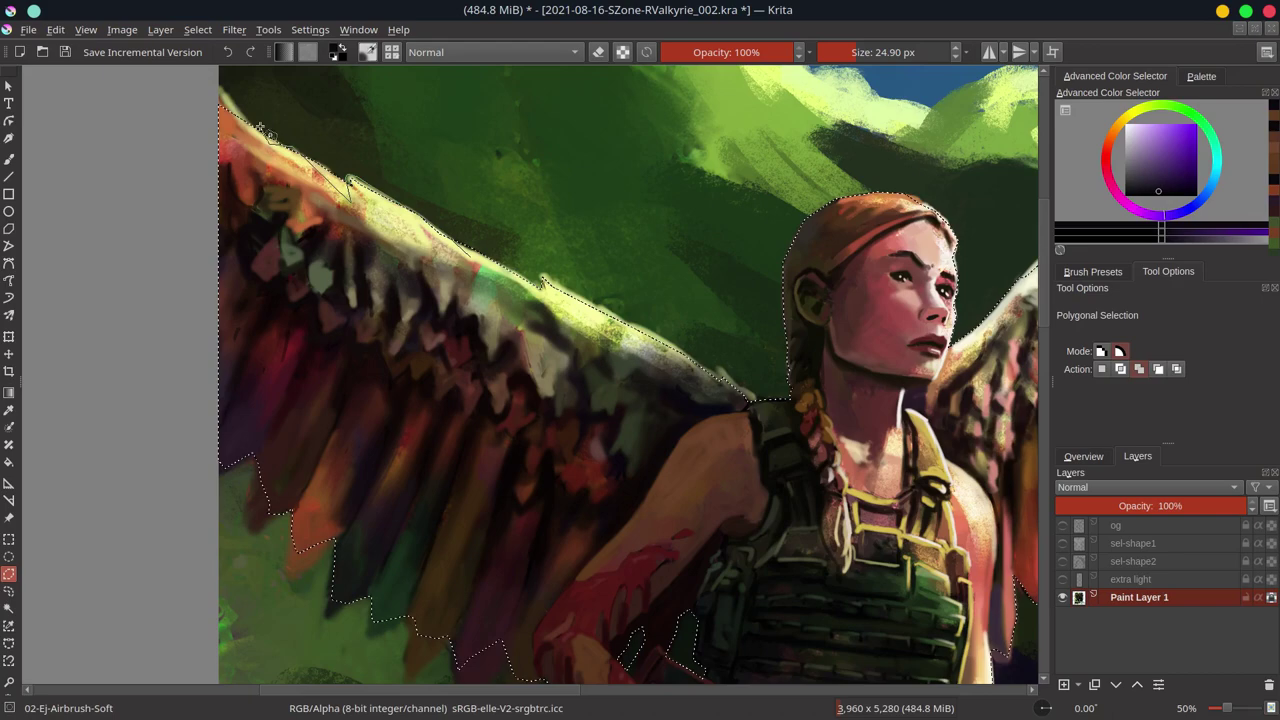
- Trace the polygonal outline around the wing edge, torso, gun and upper wing
{"action": "left_click", "coordinate": [638, 334]}
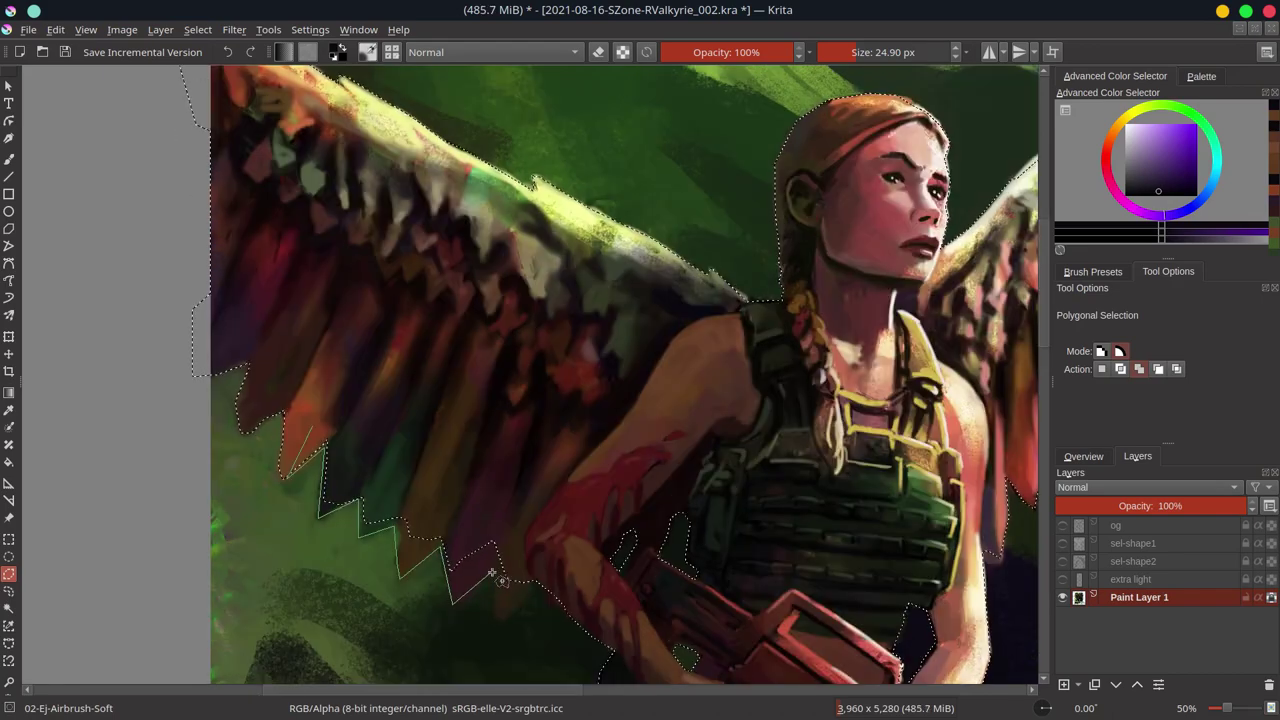
{"action": "scroll", "coordinate": [476, 425], "scroll_direction": "down", "scroll_amount": 5}
{"action": "left_click_drag", "start_coordinate": [466, 420], "coordinate": [326, 540]}
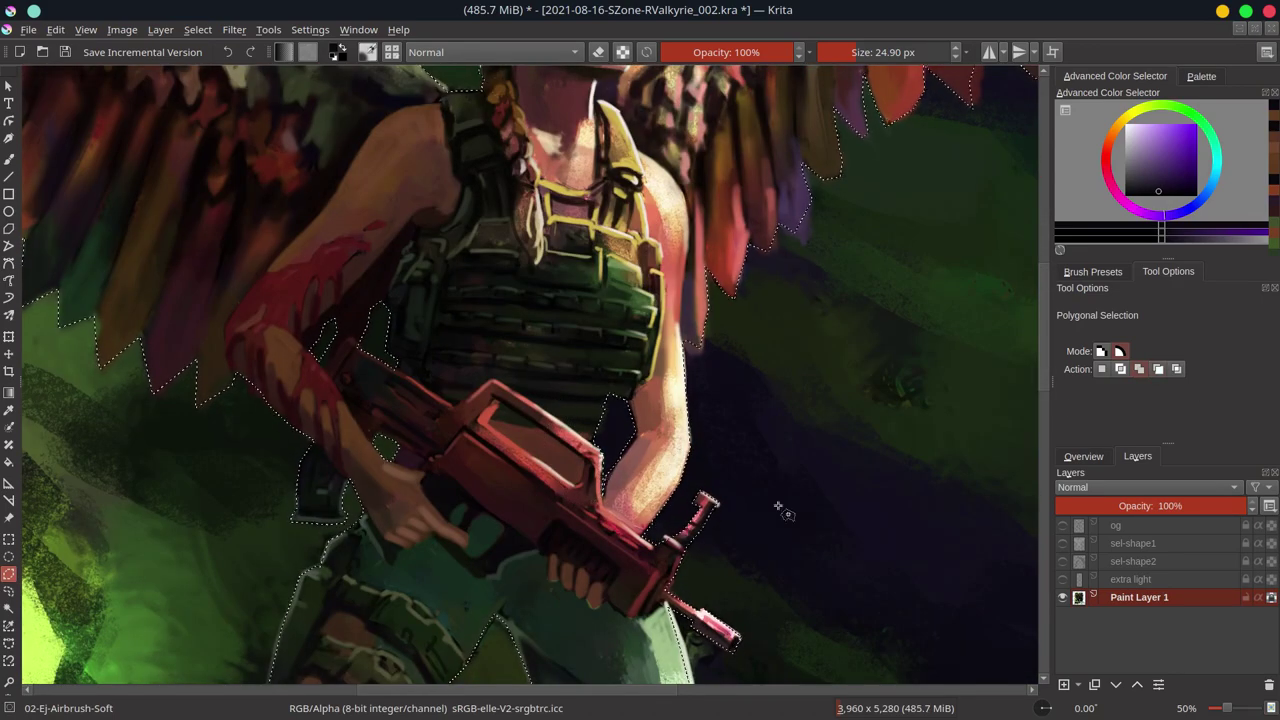
{"action": "key", "text": "ctrl+s"}
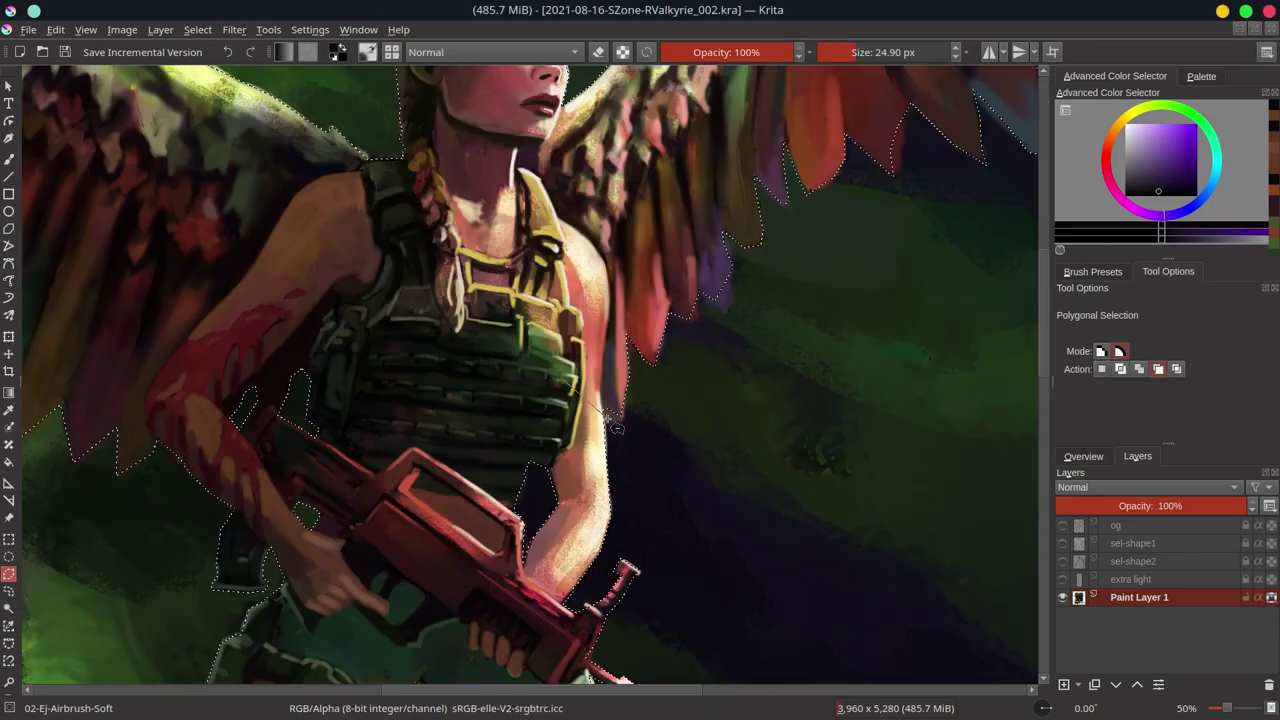
{"action": "left_click_drag", "start_coordinate": [707, 224], "coordinate": [629, 292]}
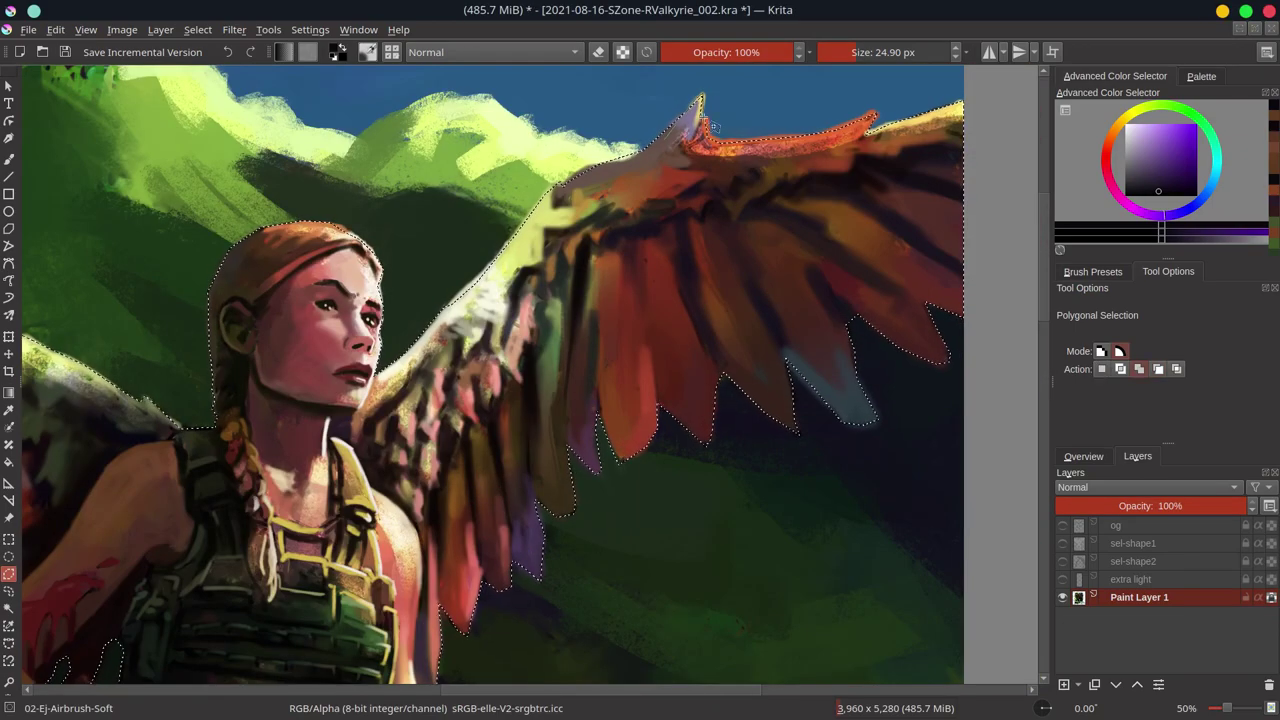
{"action": "double_click", "coordinate": [848, 177]}
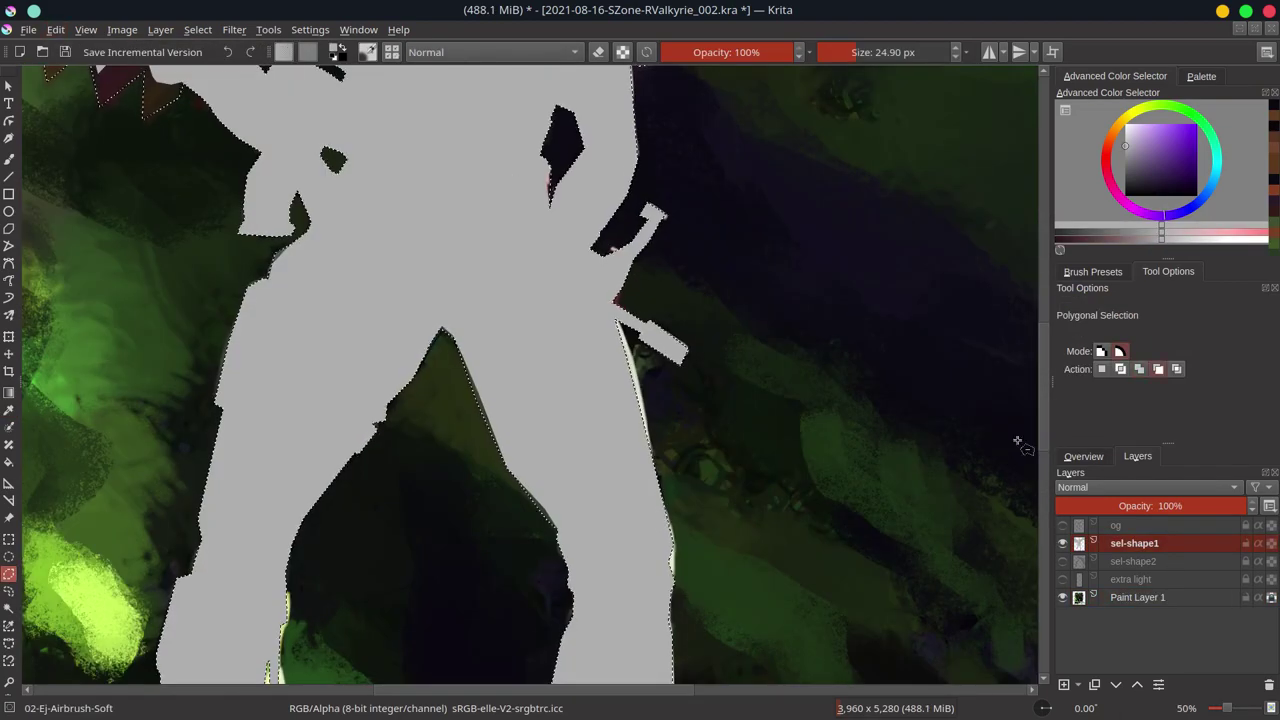
- Fit the page in view and save incremental version RValkyrie_003
{"action": "key", "text": "2"}
{"action": "key", "text": "f"}
{"action": "left_click", "coordinate": [67, 52]}
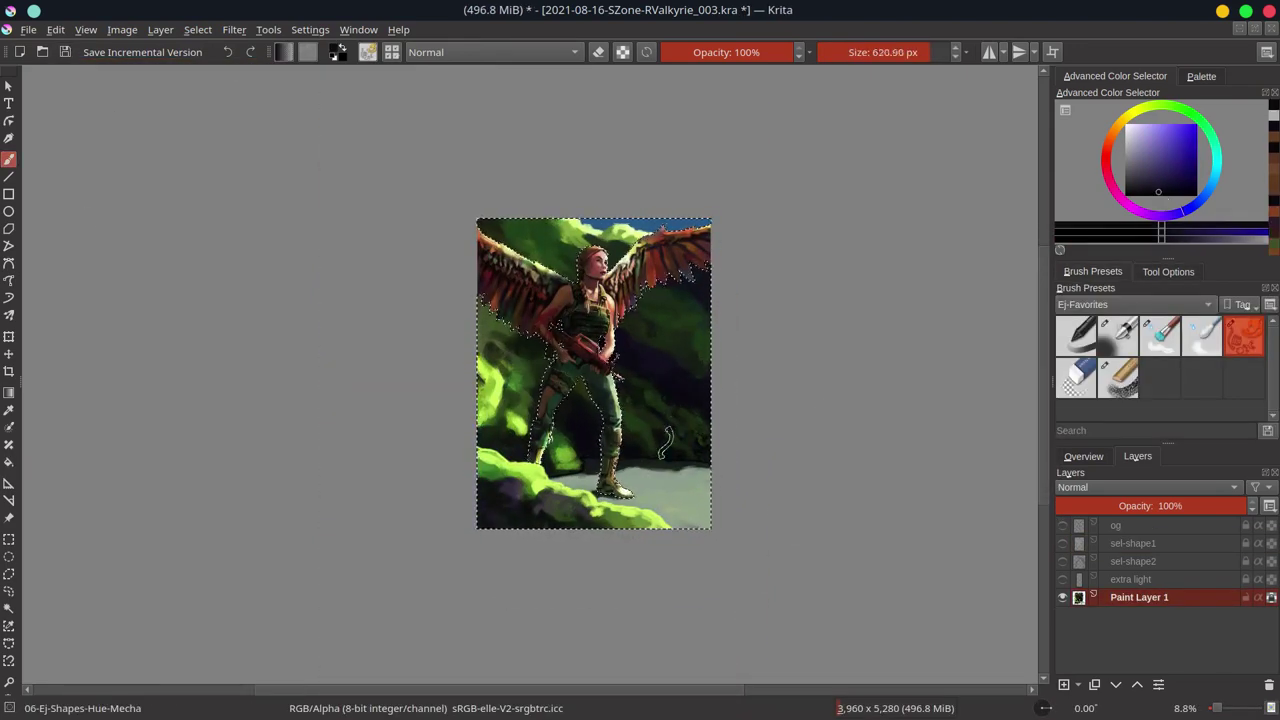
- Switch to the Chalk Grainy brush
{"action": "left_click", "coordinate": [665, 443], "text": "ctrl"}
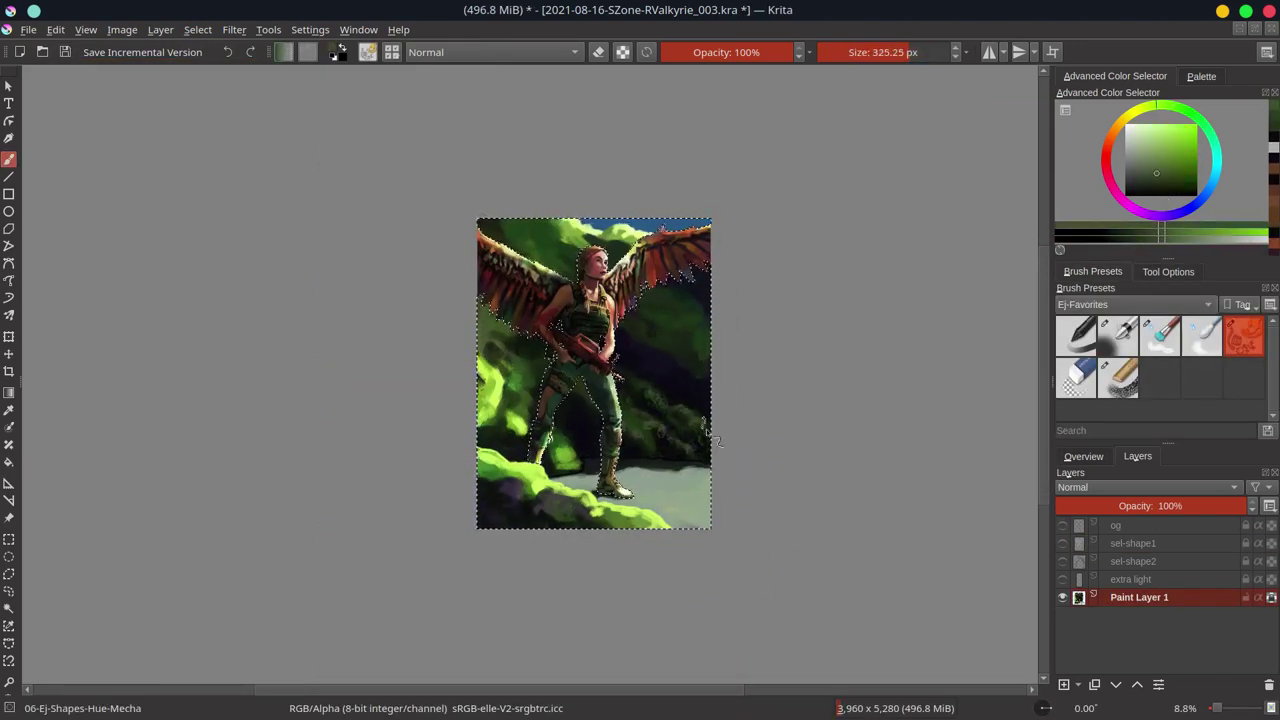
{"action": "key", "text": "slash"}
{"action": "left_click", "coordinate": [694, 407], "text": "ctrl"}
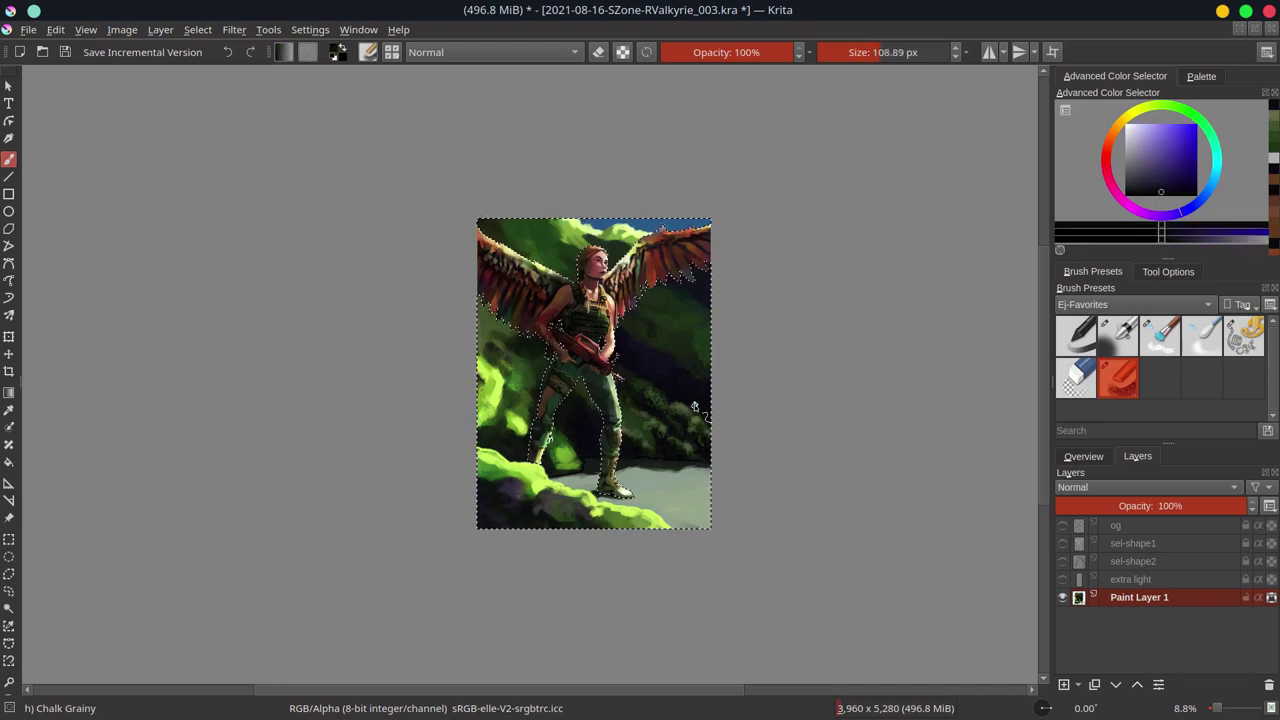
- Zoom in and dab small red marks on the ground beside the boots
{"action": "left_click", "coordinate": [676, 361], "text": "ctrl"}
{"action": "left_click", "coordinate": [662, 452], "text": "ctrl"}
{"action": "key", "text": "plus"}
{"action": "left_click", "coordinate": [694, 364], "text": "ctrl"}
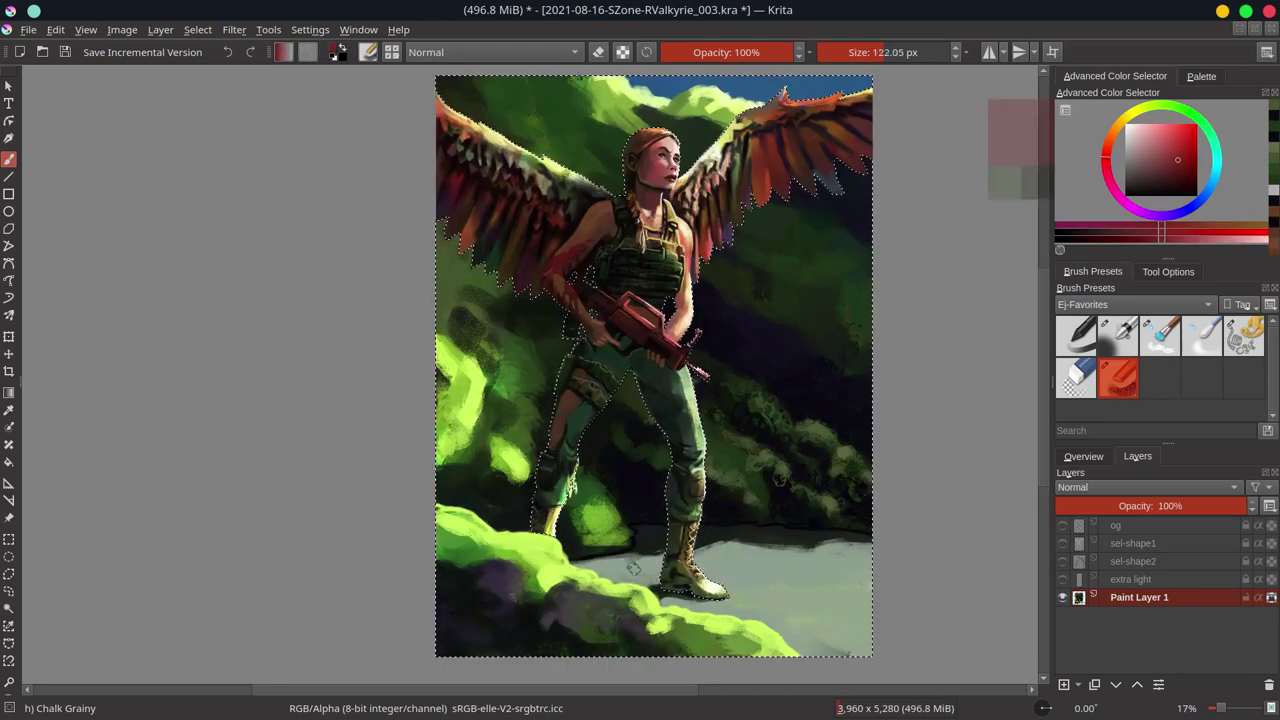
{"action": "left_click_drag", "start_coordinate": [633, 567], "coordinate": [597, 583]}
- Paint yellow-green highlights along the moss edge, sampling medium and pale greens from the painting
{"action": "left_click", "coordinate": [597, 583], "text": "ctrl"}
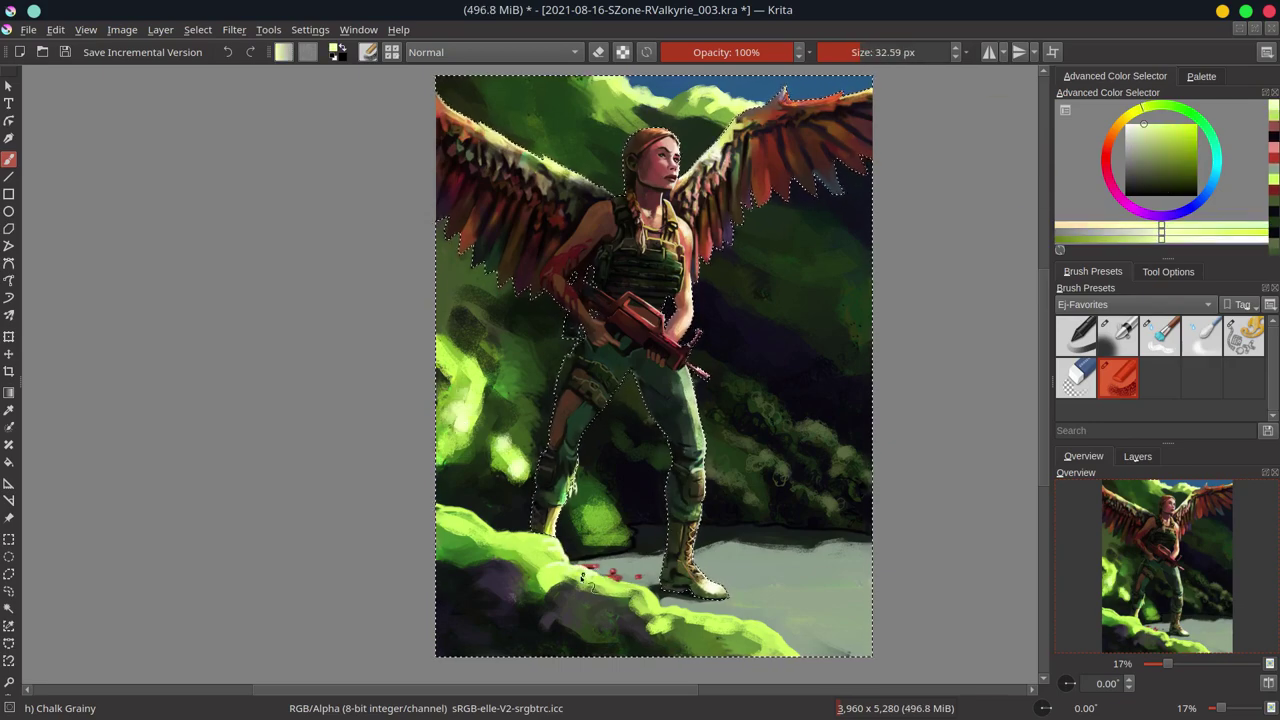
{"action": "left_click_drag", "start_coordinate": [590, 580], "coordinate": [768, 635]}
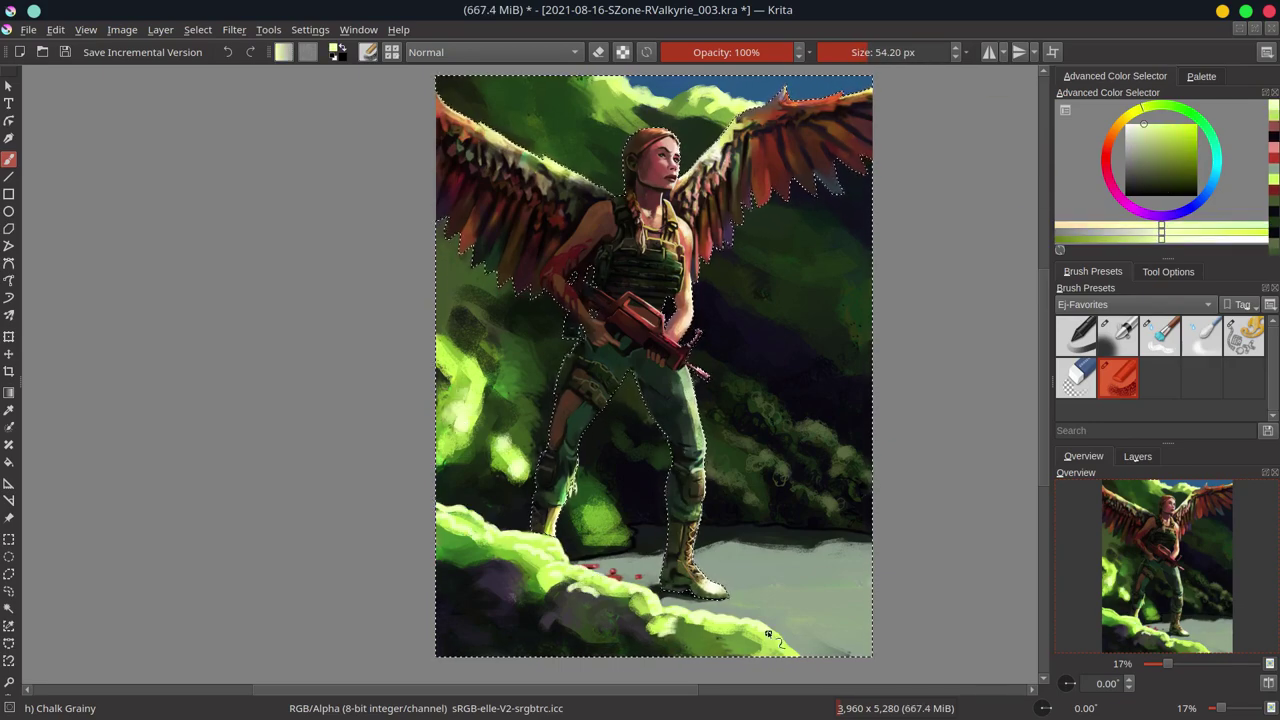
{"action": "left_click", "coordinate": [650, 497], "text": "ctrl"}
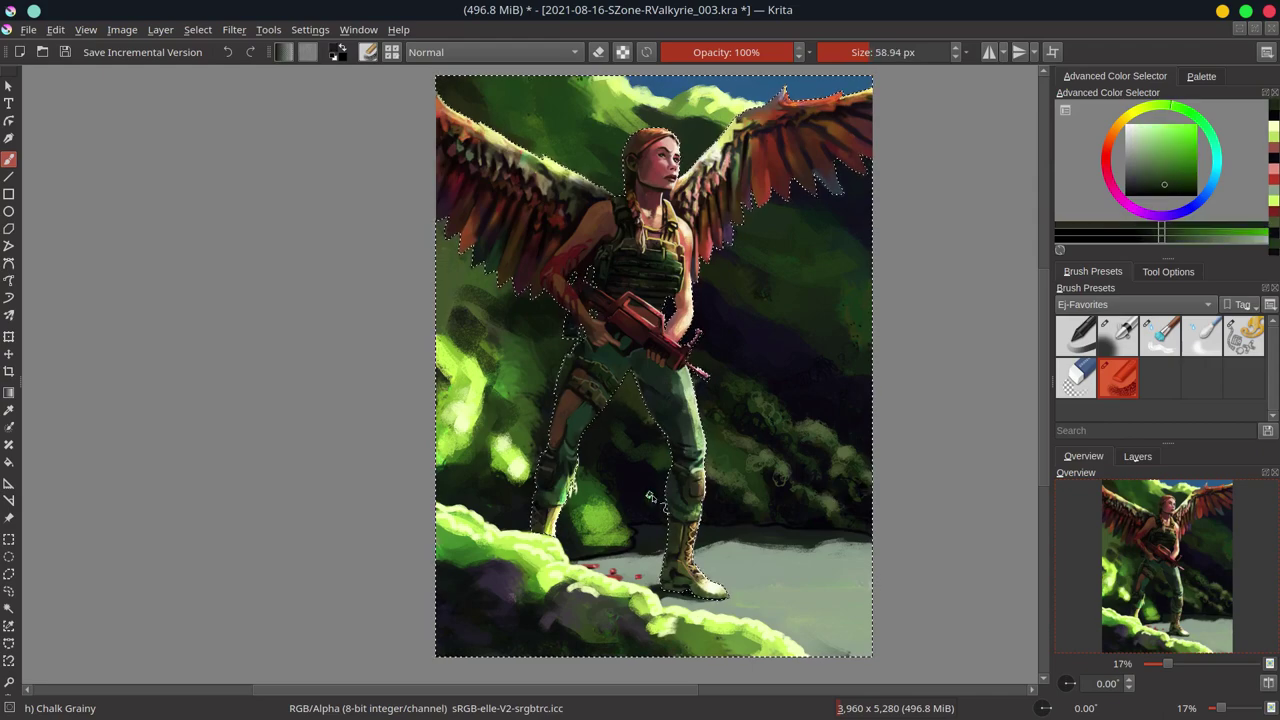
{"action": "left_click", "coordinate": [712, 90], "text": "ctrl"}
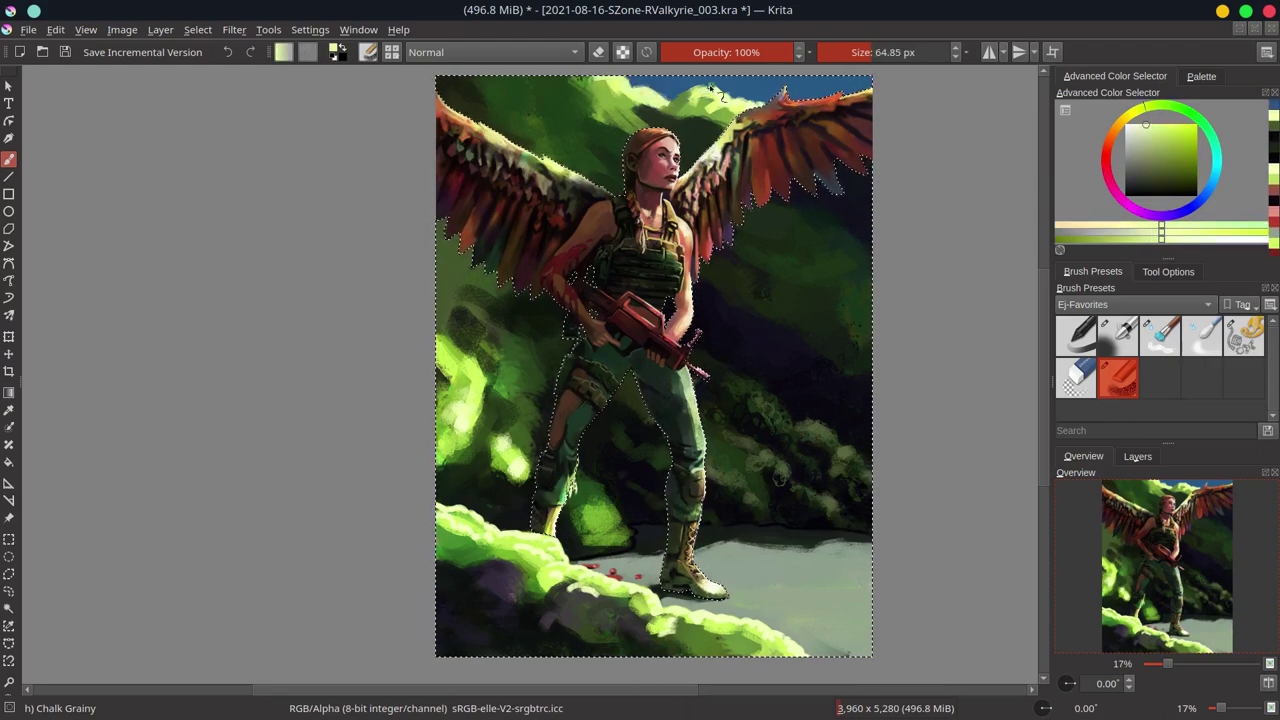